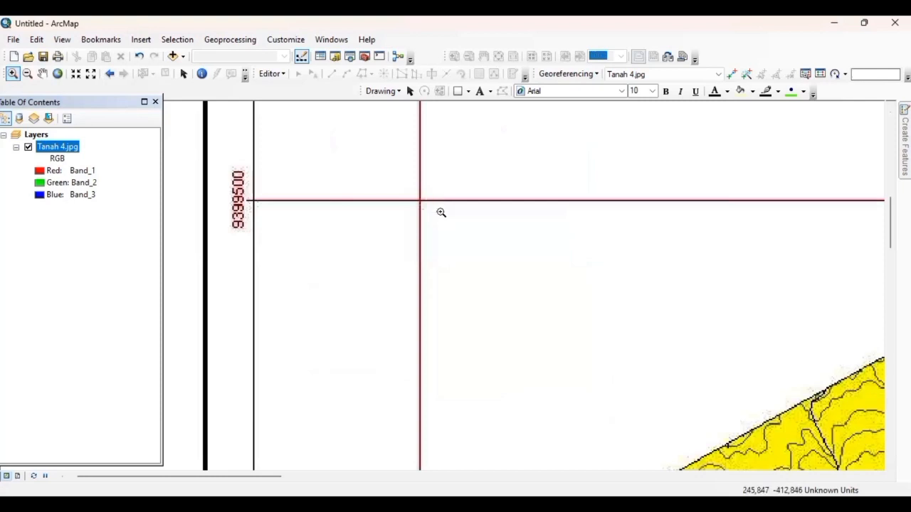
# - Add the first control point on the grid intersection beside the 9399500 label, with coordinates X 506000 and Y 9399500
pyautogui.click(464, 241)
pyautogui.moveTo(397, 208); pyautogui.dragTo(484, 356)
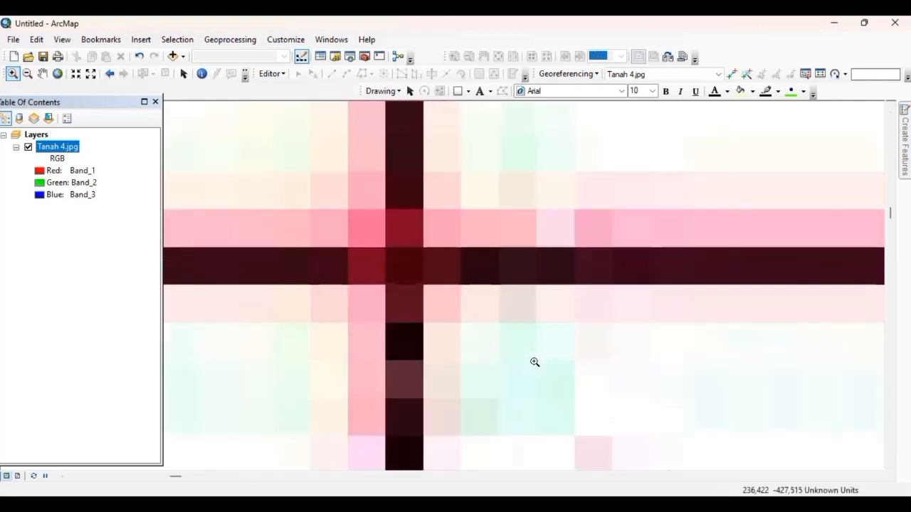
pyautogui.click(732, 73)
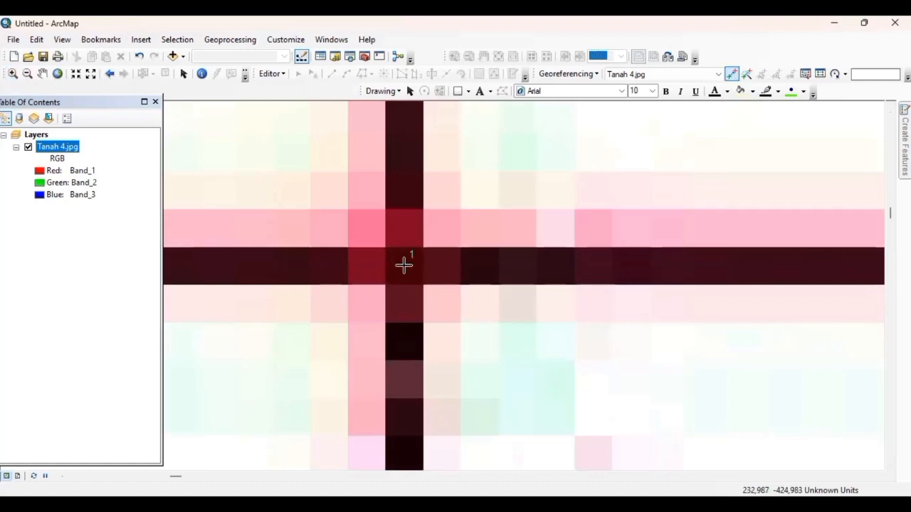
pyautogui.write('5')
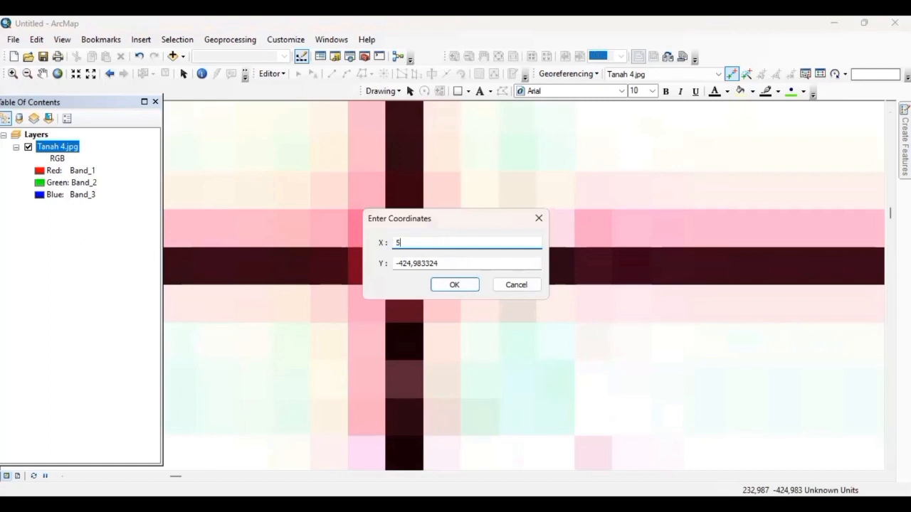
pyautogui.write('06000')
pyautogui.moveTo(455, 263); pyautogui.dragTo(391, 265)
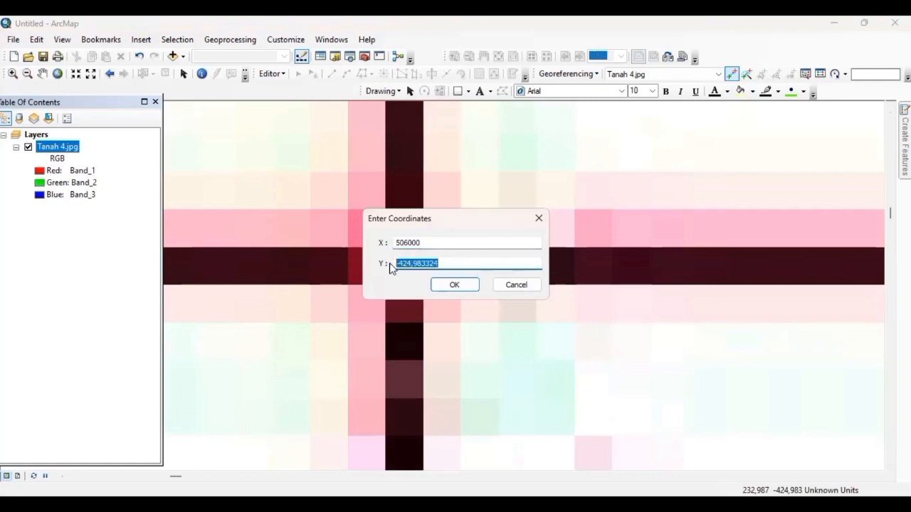
pyautogui.write('9399500')
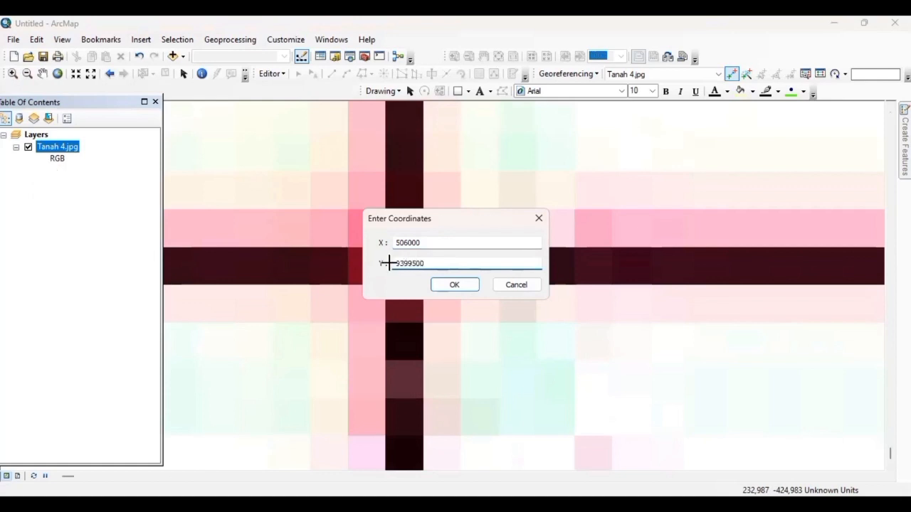
pyautogui.press('Return')
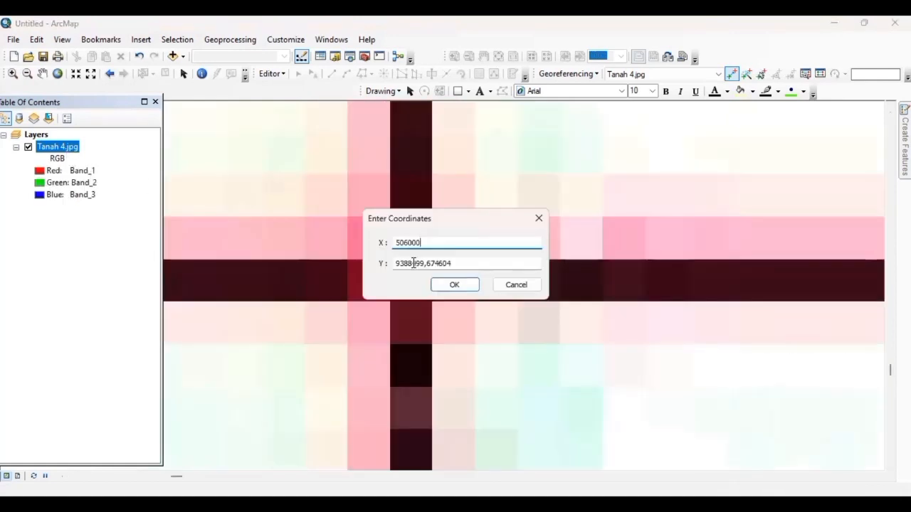
# - Complete the fourth control point at X 506000 by setting its Y coordinate to 9388500
pyautogui.moveTo(412, 263); pyautogui.dragTo(461, 268)
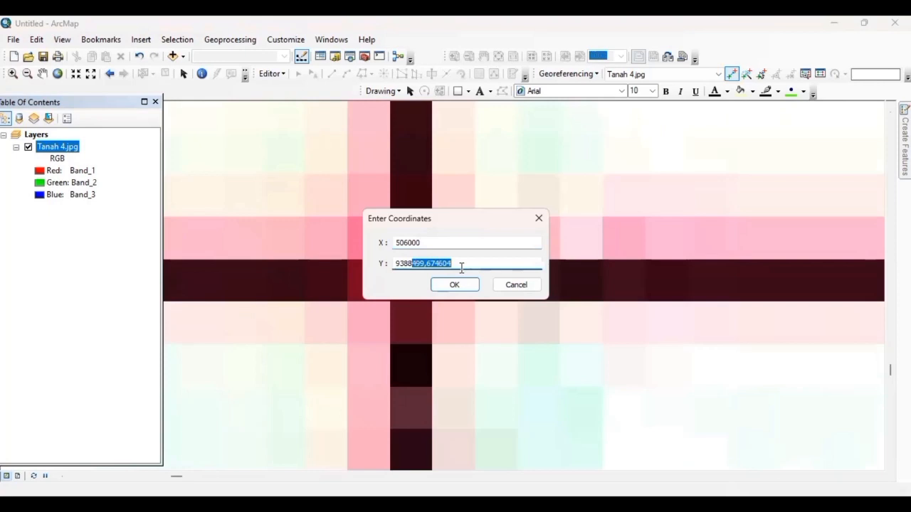
pyautogui.write('4')
pyautogui.click(459, 285)
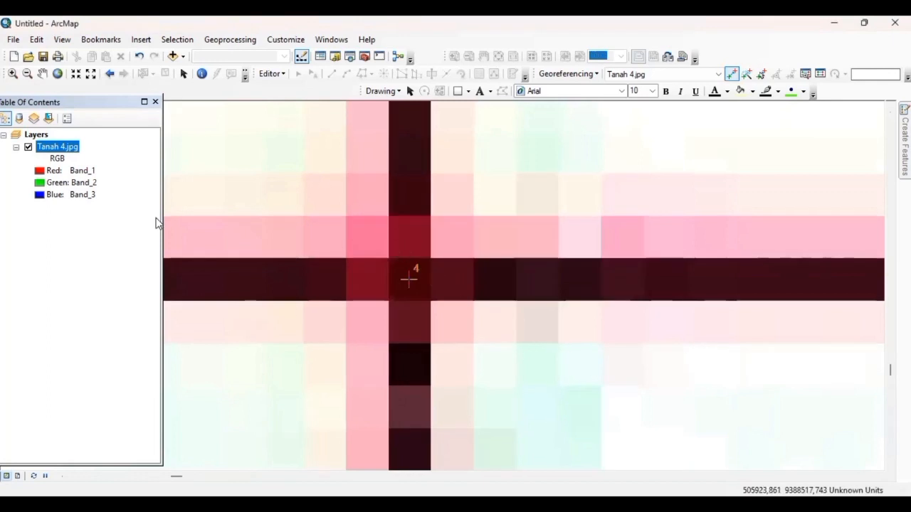
# - Save the link table's control points as the text file "GCP Tanah tahura new (lagi)" in the TAHURA NEW folder
pyautogui.rightClick(69, 148)
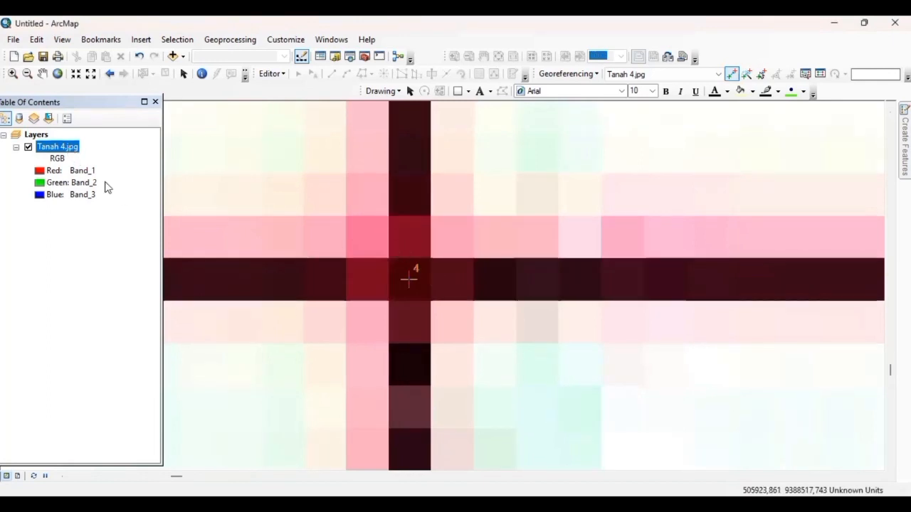
pyautogui.click(113, 217)
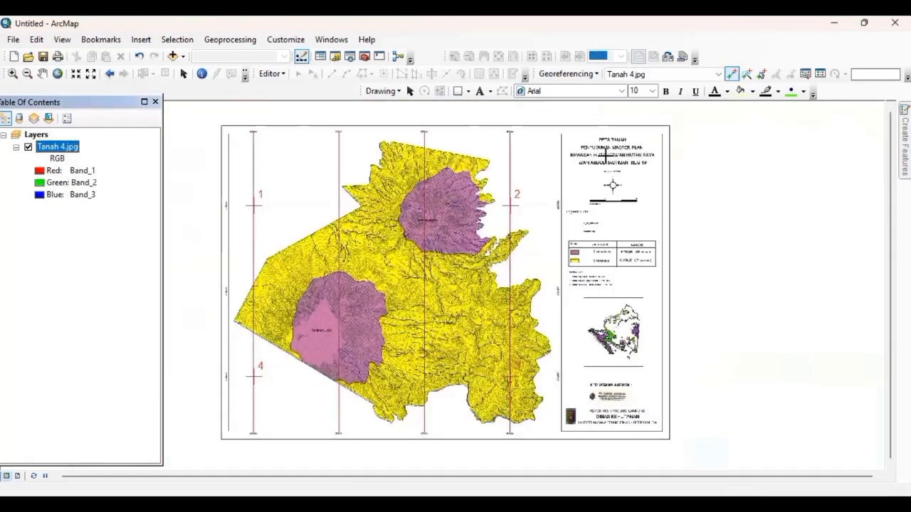
pyautogui.click(820, 75)
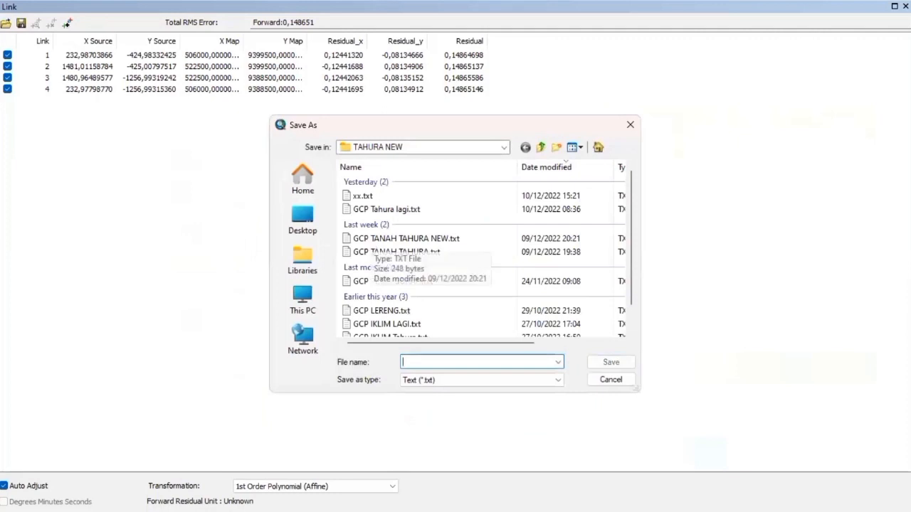
pyautogui.write('GCP Ta')
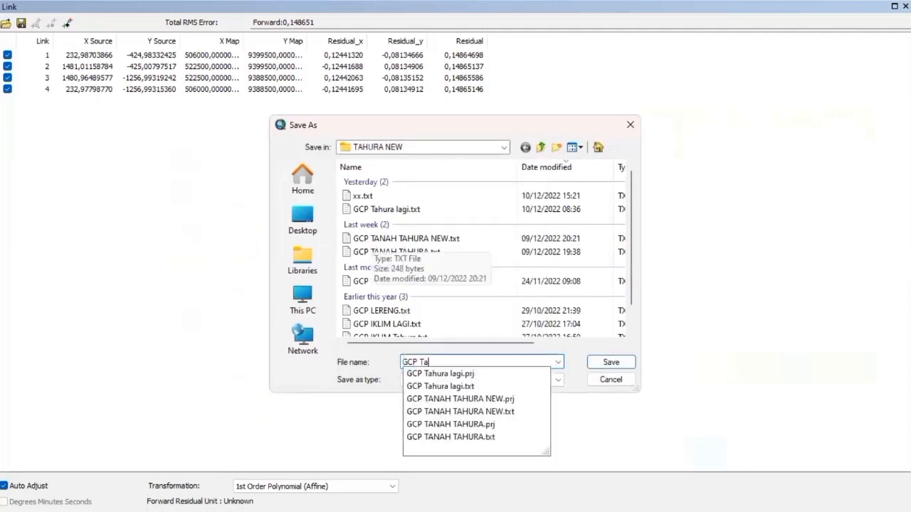
pyautogui.write('nah tanh')
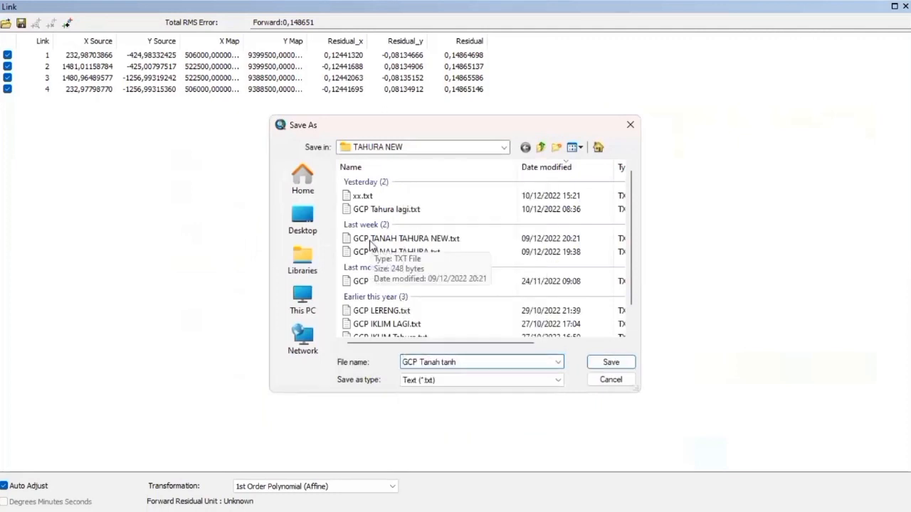
pyautogui.press('BackSpace')
pyautogui.write('ura')
pyautogui.press('BackSpace')
pyautogui.write('hu')
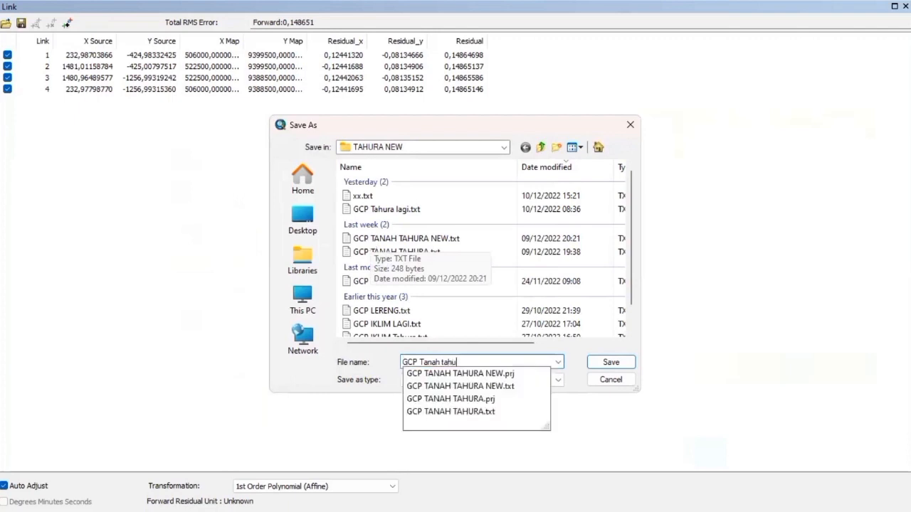
pyautogui.write('ra new (')
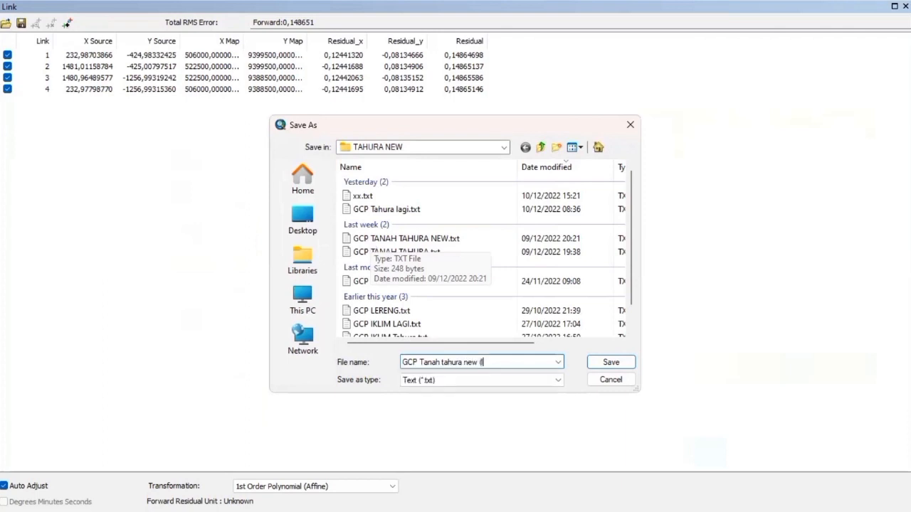
pyautogui.write('lagi)')
pyautogui.click(630, 364)
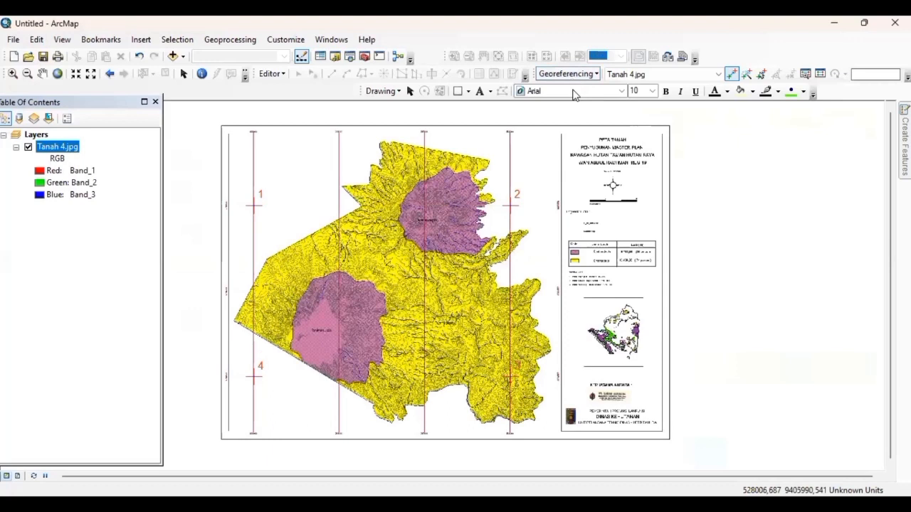
# - Create a folder named "SHP Tahura lagi" inside the C:\Downloads\ArcGIS\ArcGIS\ArcGIS folder connection
pyautogui.click(43, 75)
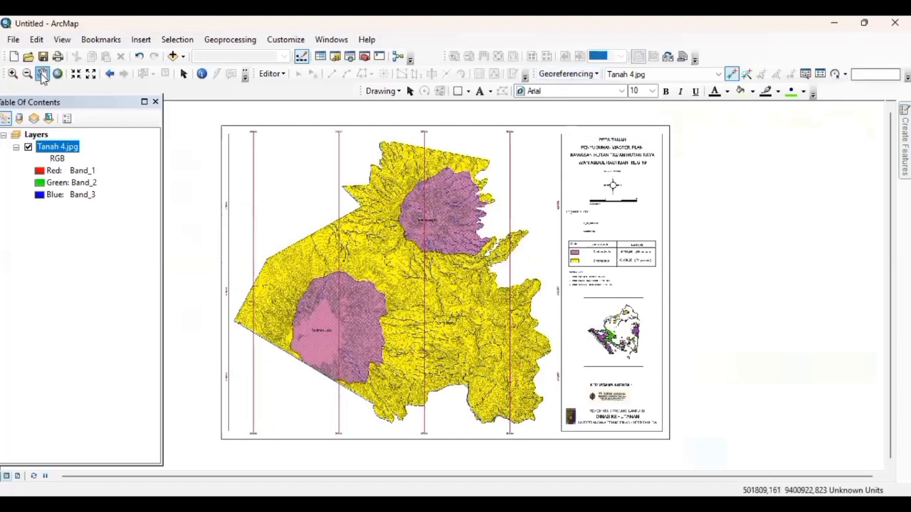
pyautogui.moveTo(343, 214); pyautogui.dragTo(401, 208)
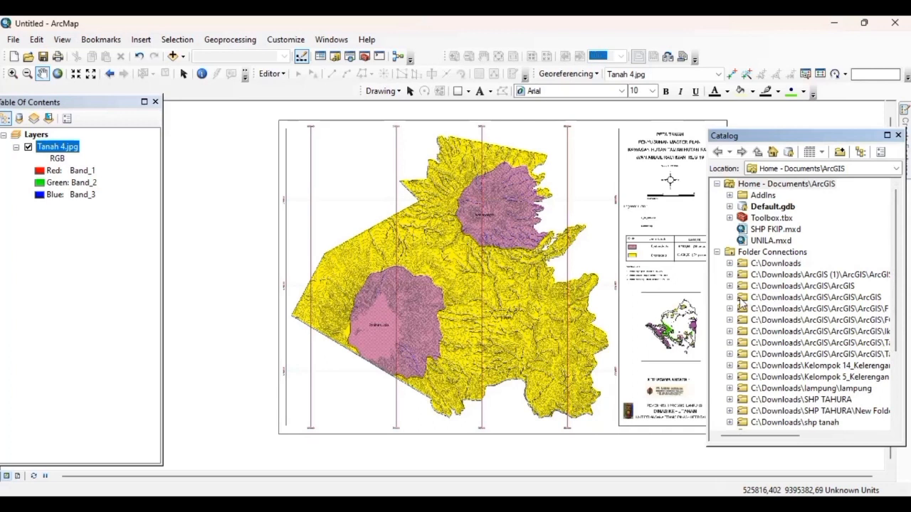
pyautogui.click(765, 300)
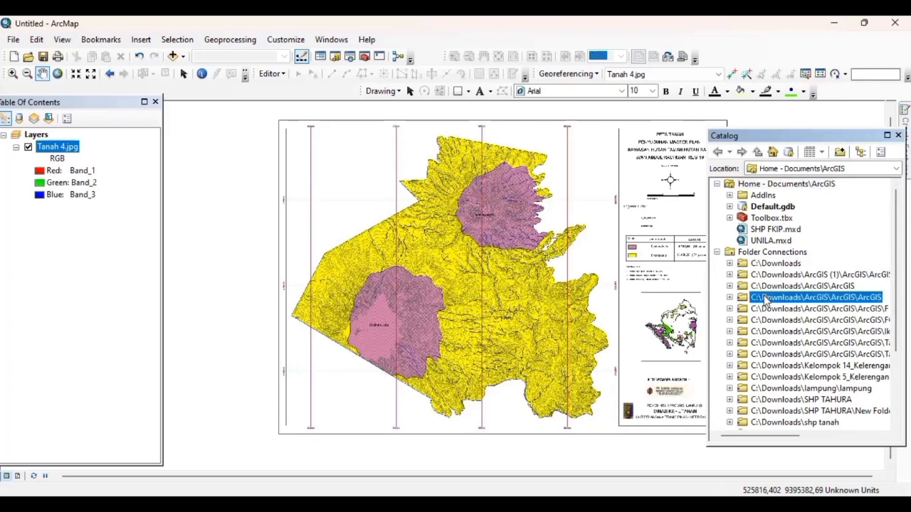
pyautogui.rightClick(766, 300)
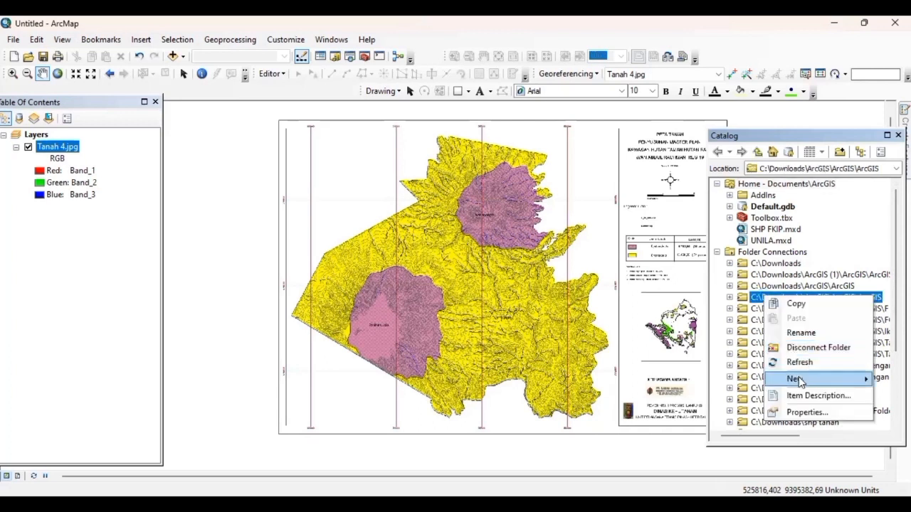
pyautogui.moveTo(797, 381)
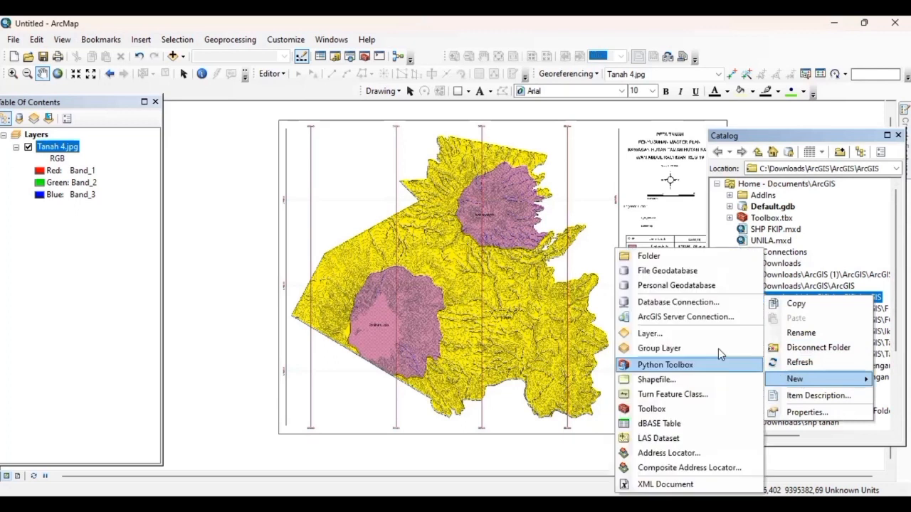
pyautogui.click(657, 259)
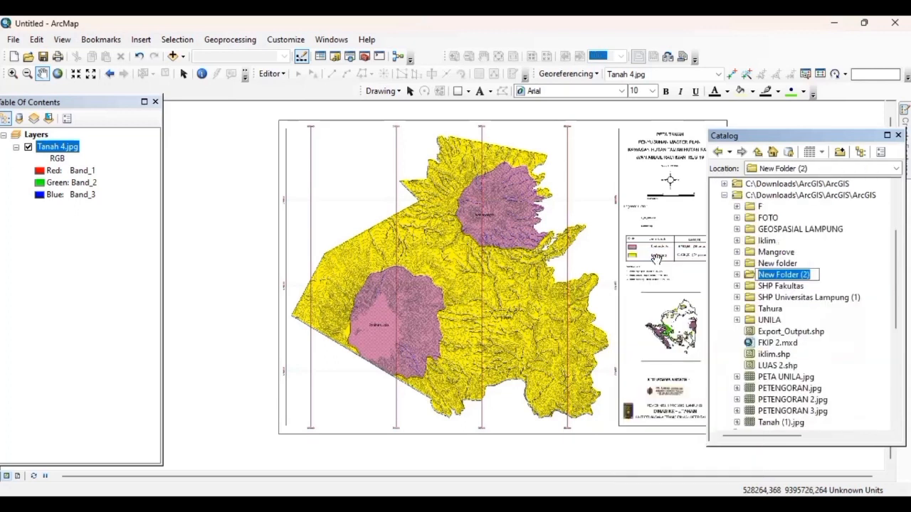
pyautogui.write('SH')
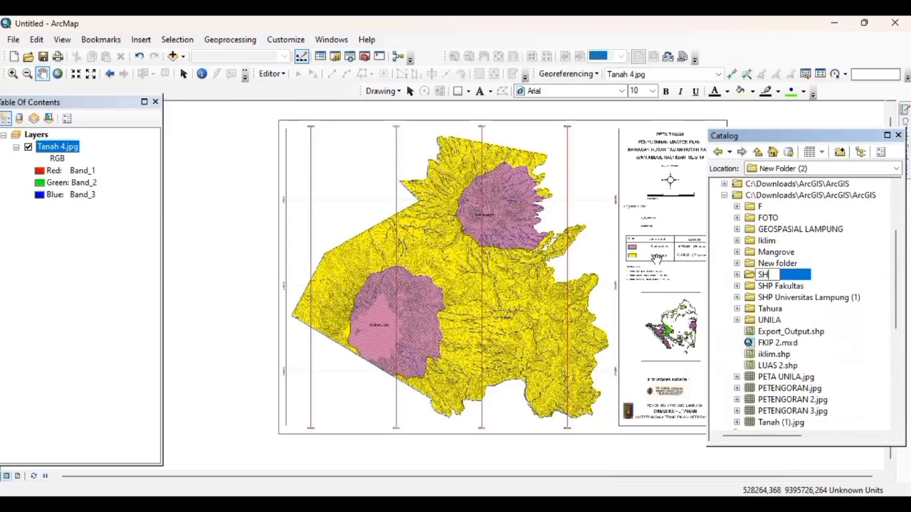
pyautogui.write('P Tahura')
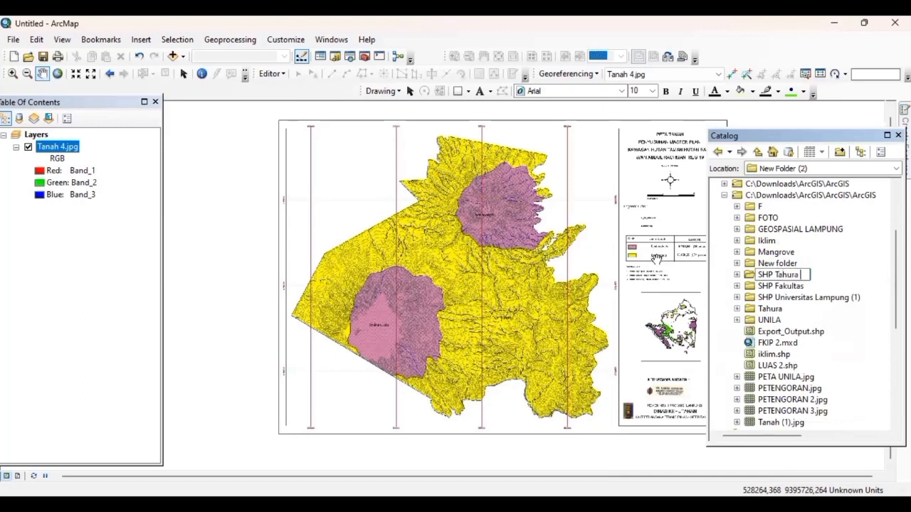
pyautogui.press('Return')
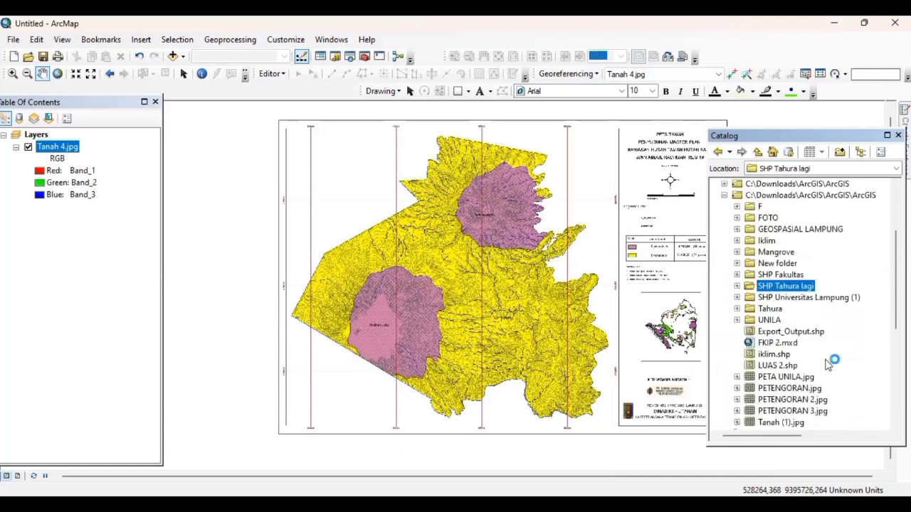
# - Set up a new shapefile in the SHP Tahura lagi folder, named Tahura with the Polygon feature type
pyautogui.rightClick(791, 288)
pyautogui.moveTo(819, 367)
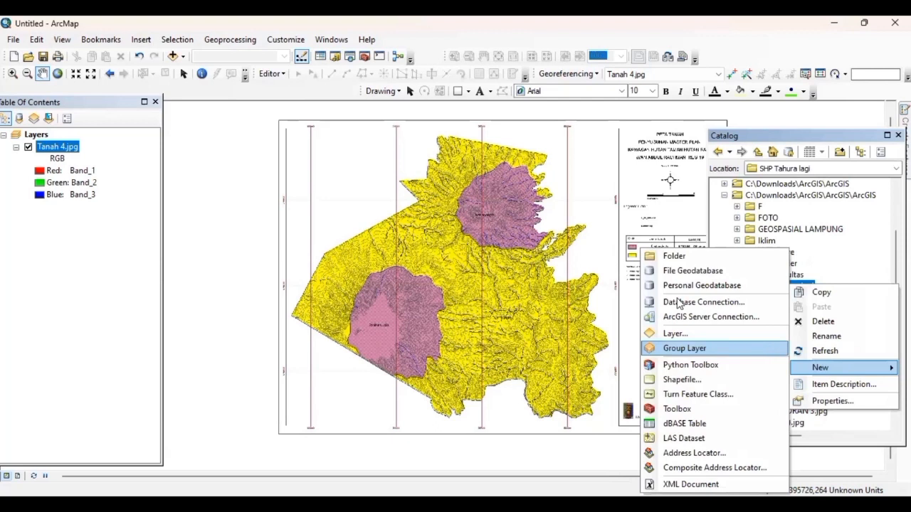
pyautogui.click(682, 379)
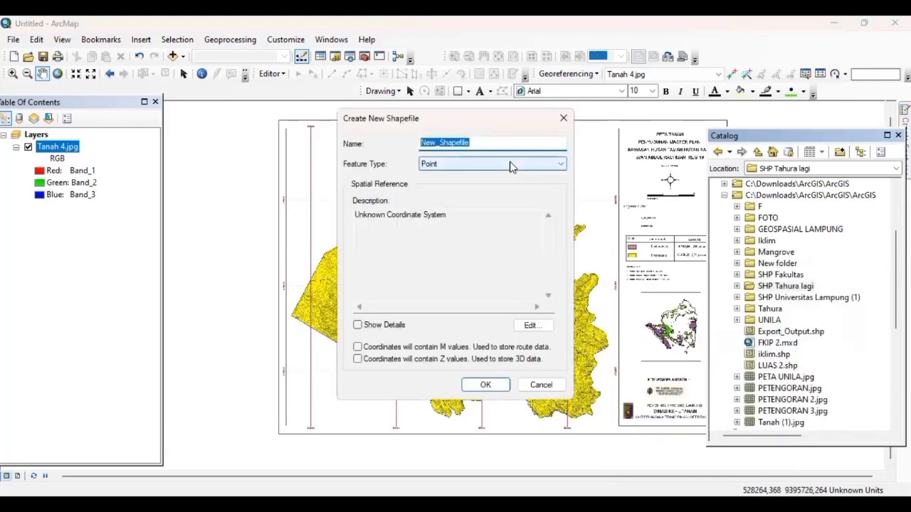
pyautogui.write('Tahura')
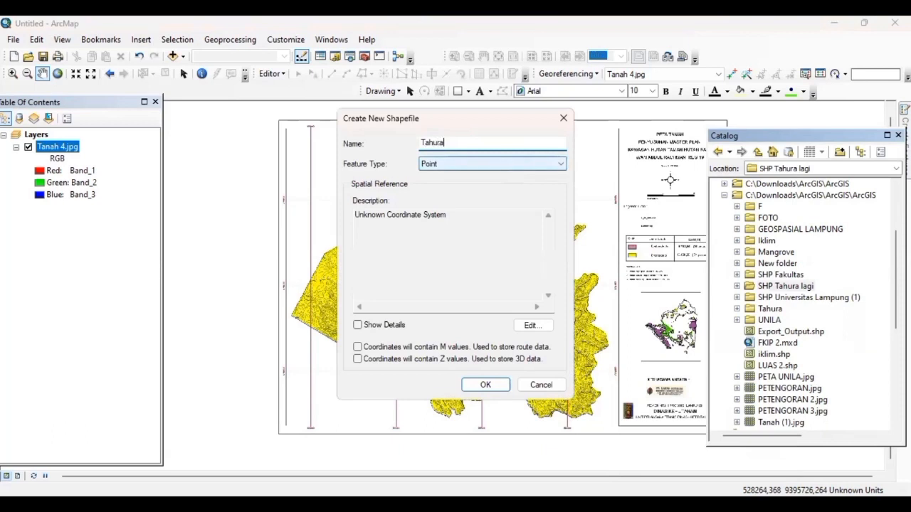
pyautogui.click(501, 169)
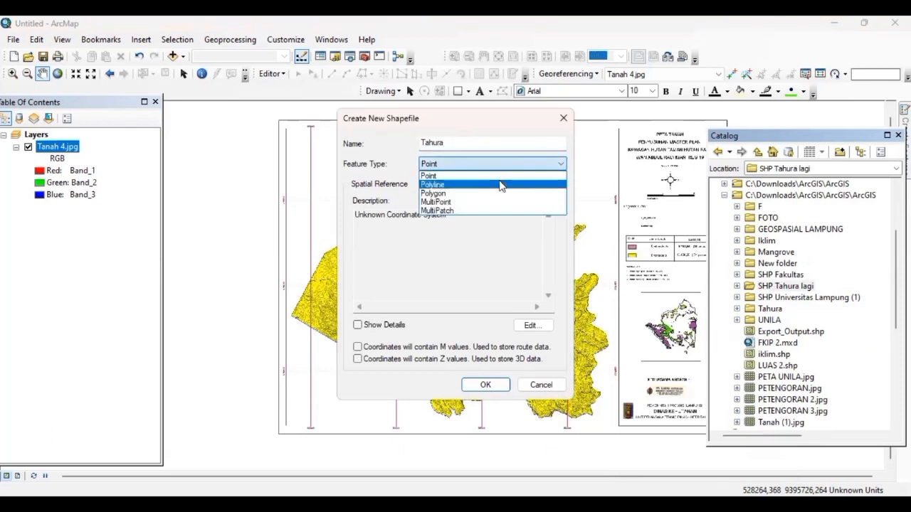
pyautogui.click(501, 193)
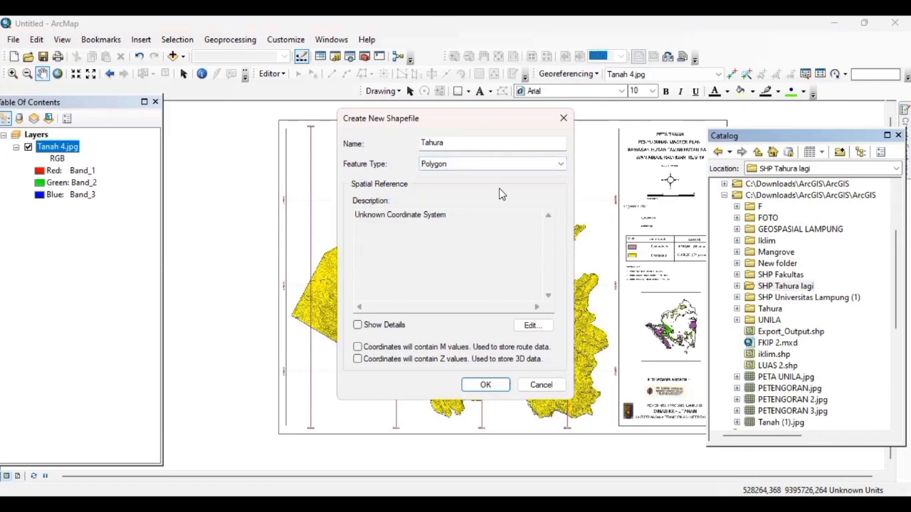
# - Assign the WGS 1984 UTM Zone 48S coordinate system to the Tahura shapefile and create it
pyautogui.click(528, 326)
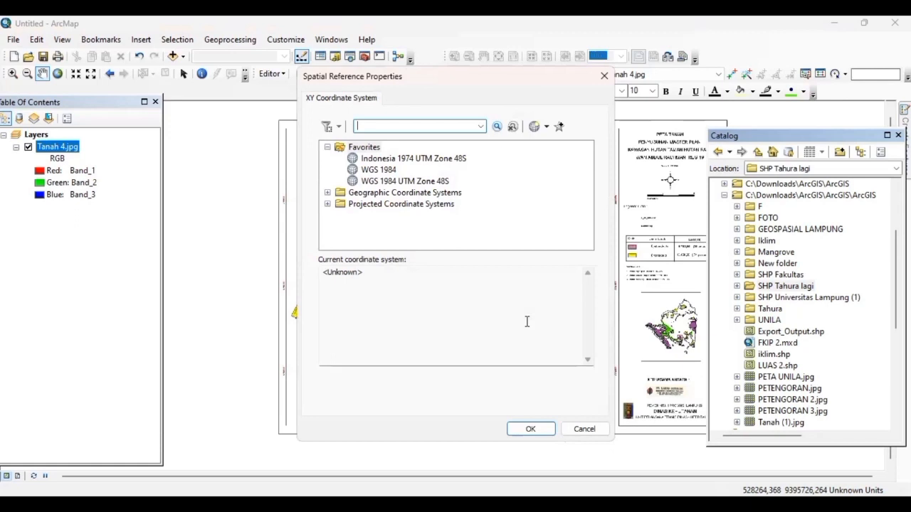
pyautogui.click(386, 182)
pyautogui.click(530, 429)
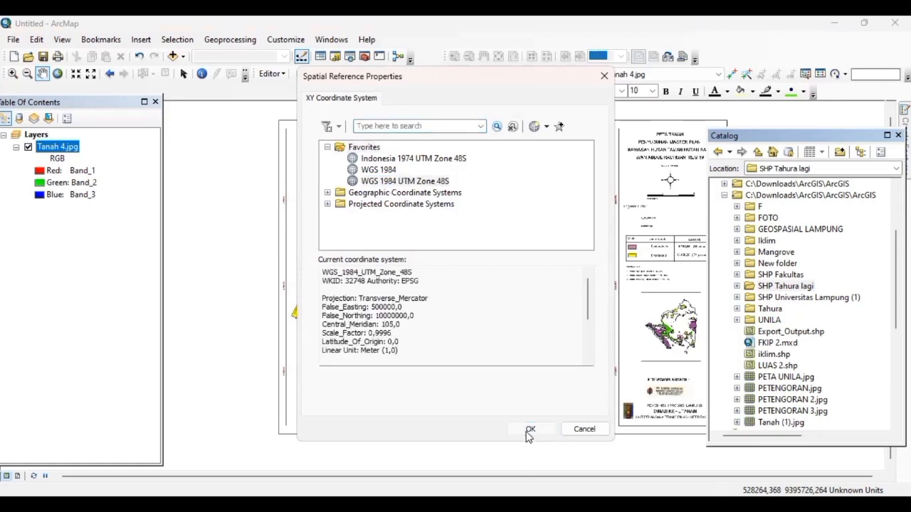
pyautogui.click(485, 385)
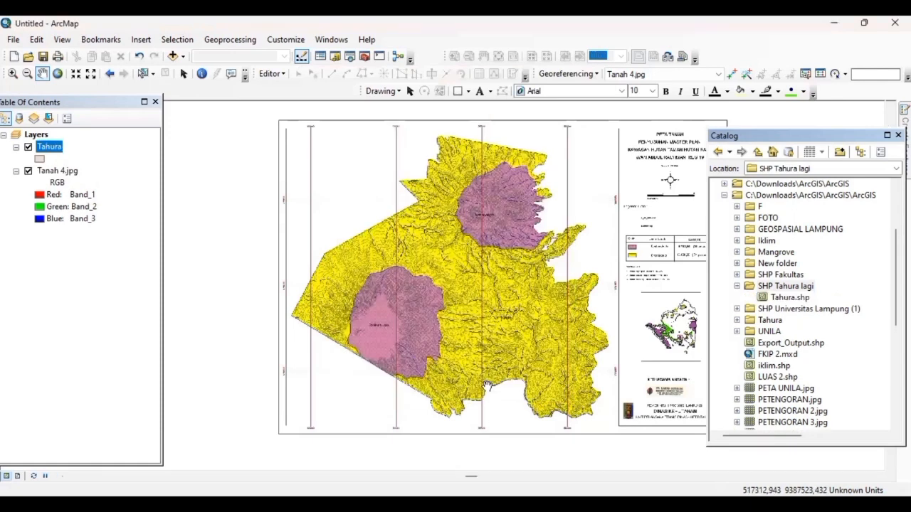
# - Start an edit session on the Tahura layer despite the spatial reference warning and close the Catalog window
pyautogui.rightClick(54, 146)
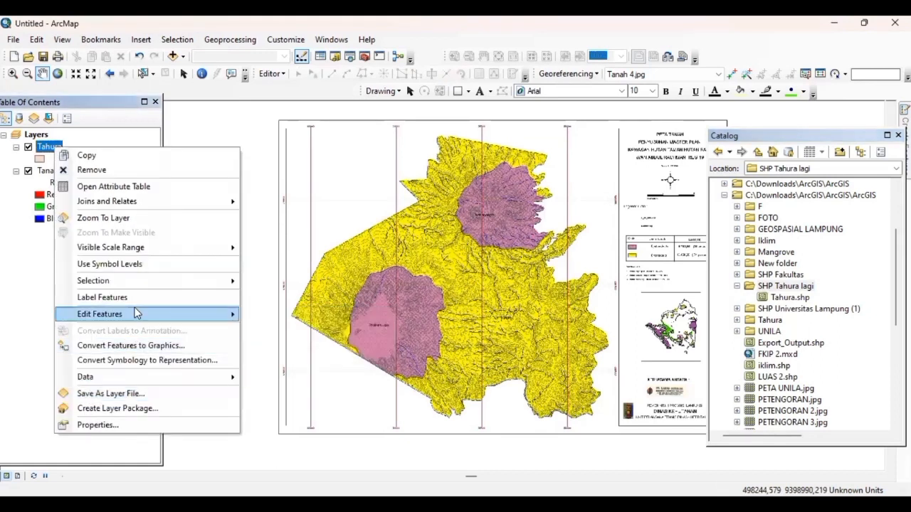
pyautogui.moveTo(137, 314)
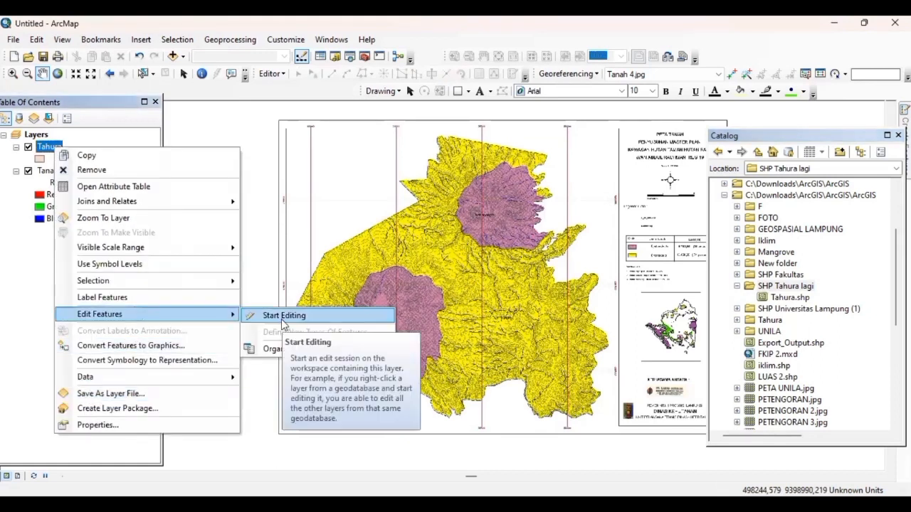
pyautogui.click(281, 316)
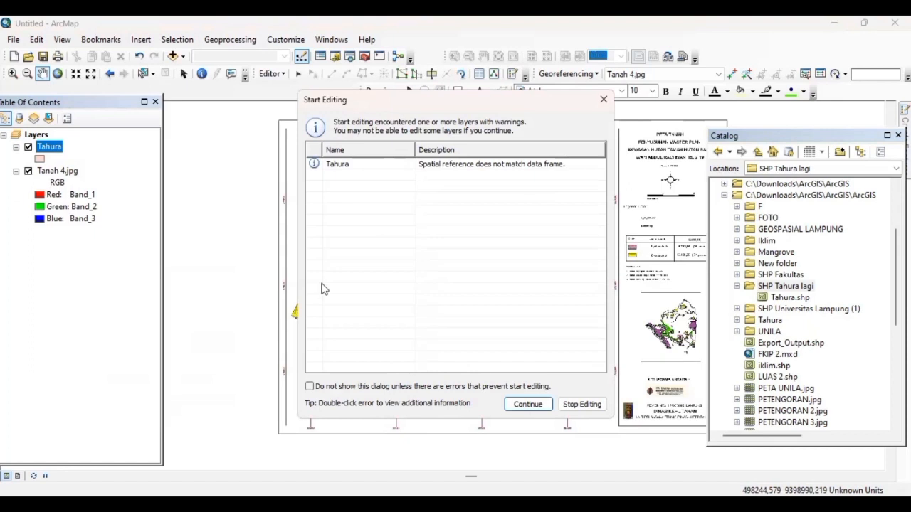
pyautogui.click(537, 410)
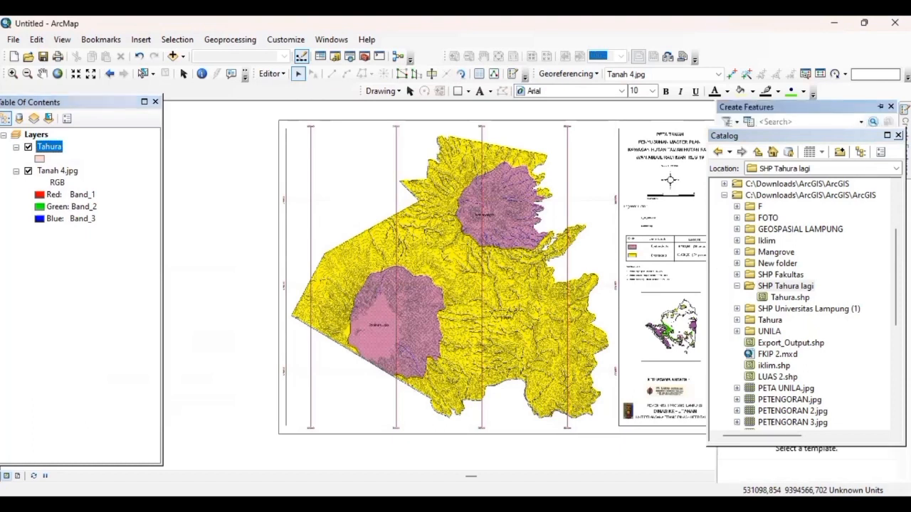
pyautogui.click(898, 134)
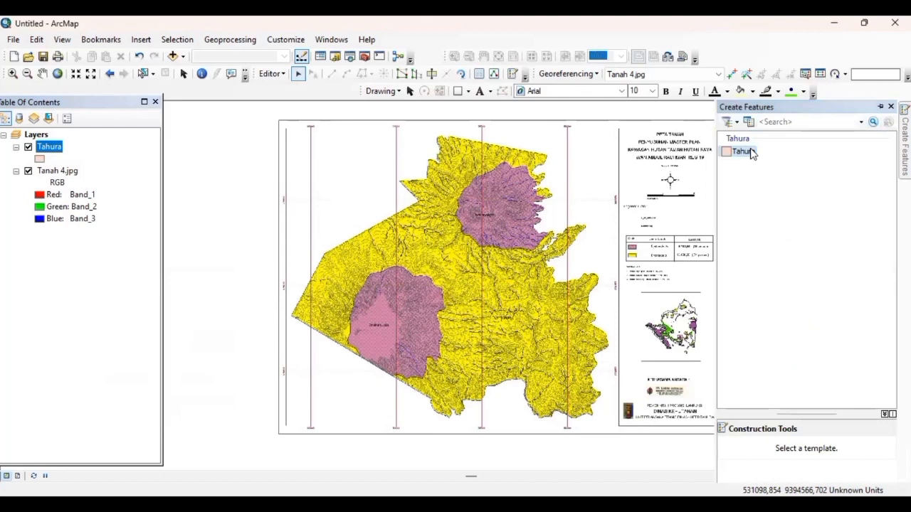
# - Begin a polygon with the Tahura template, tracing the straight southwestern map boundary from its westernmost corner to the southern tip
pyautogui.click(768, 449)
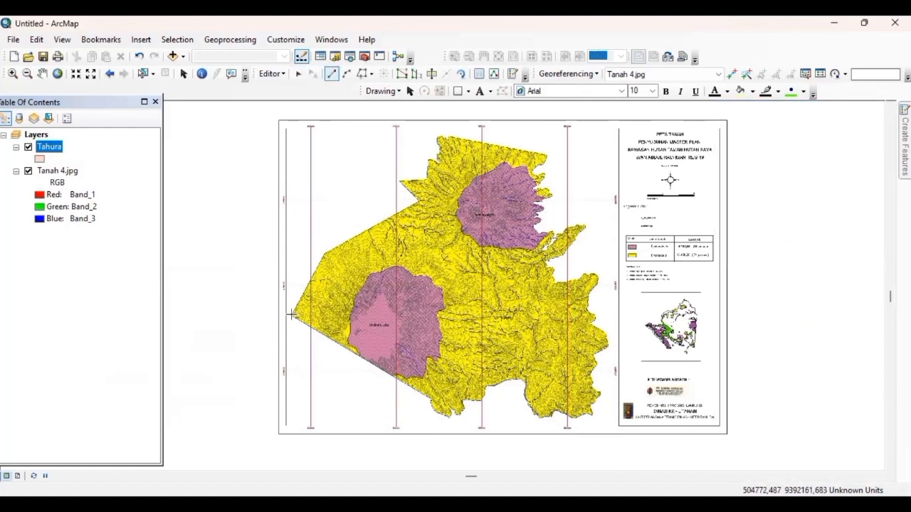
pyautogui.click(12, 73)
pyautogui.moveTo(256, 202)
pyautogui.mouseDown()
pyautogui.moveTo(413, 261)
pyautogui.moveTo(531, 426)
pyautogui.moveTo(543, 423)
pyautogui.mouseUp()
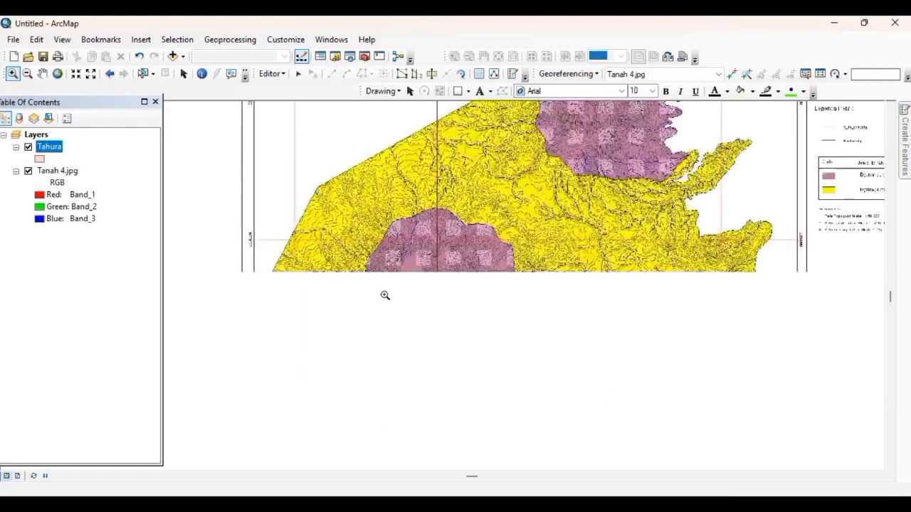
pyautogui.moveTo(256, 183); pyautogui.dragTo(590, 484)
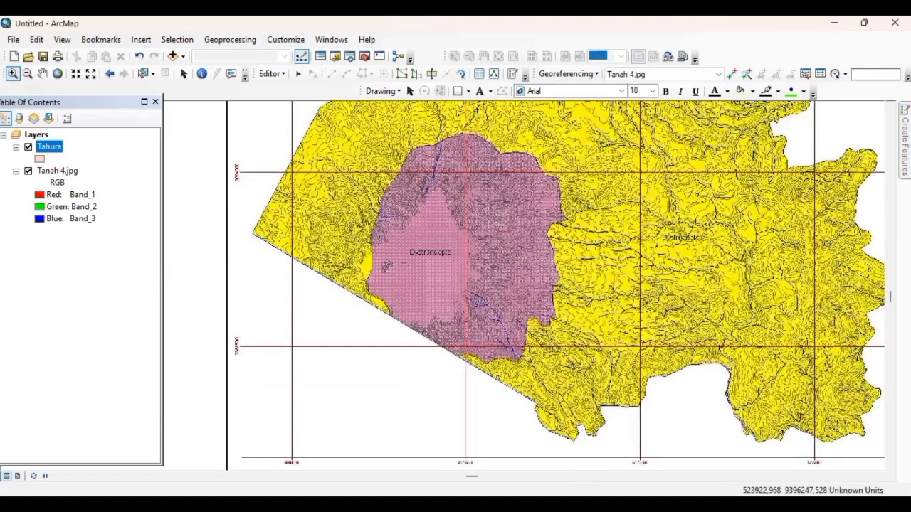
pyautogui.click(904, 139)
pyautogui.click(744, 152)
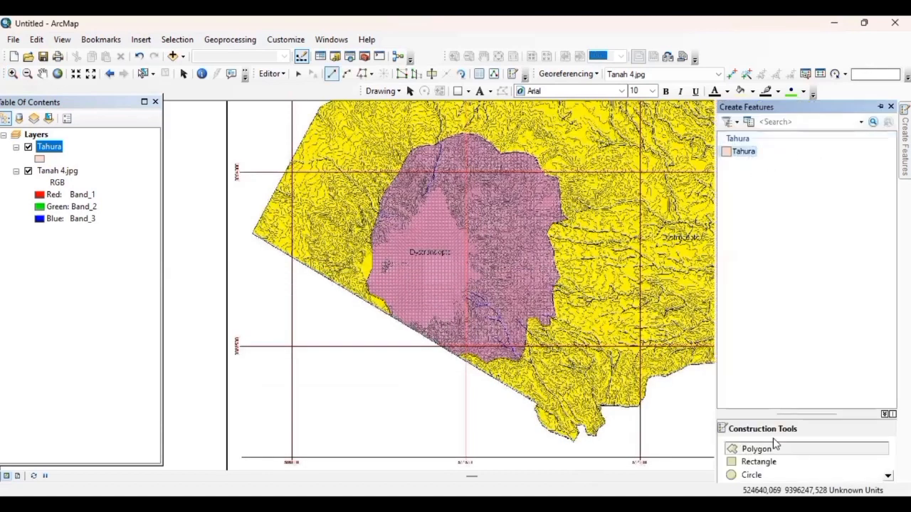
pyautogui.click(253, 235)
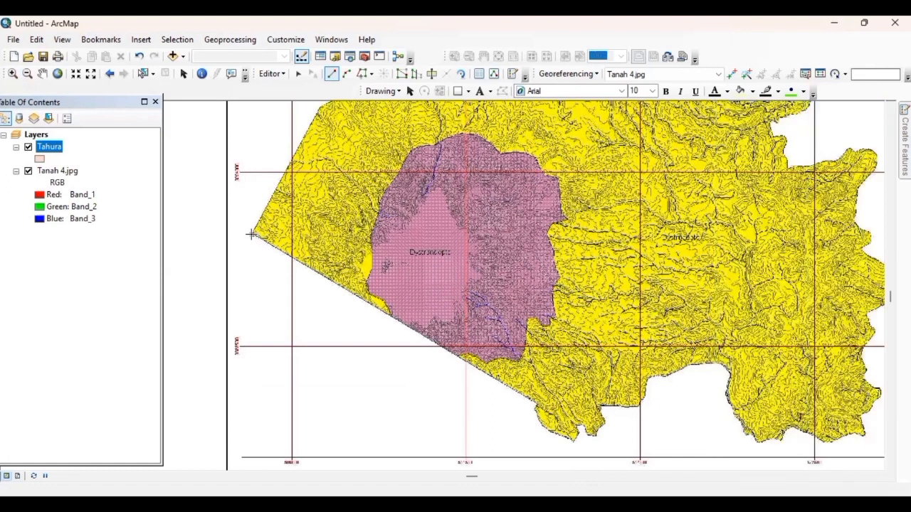
pyautogui.click(338, 285)
pyautogui.click(483, 370)
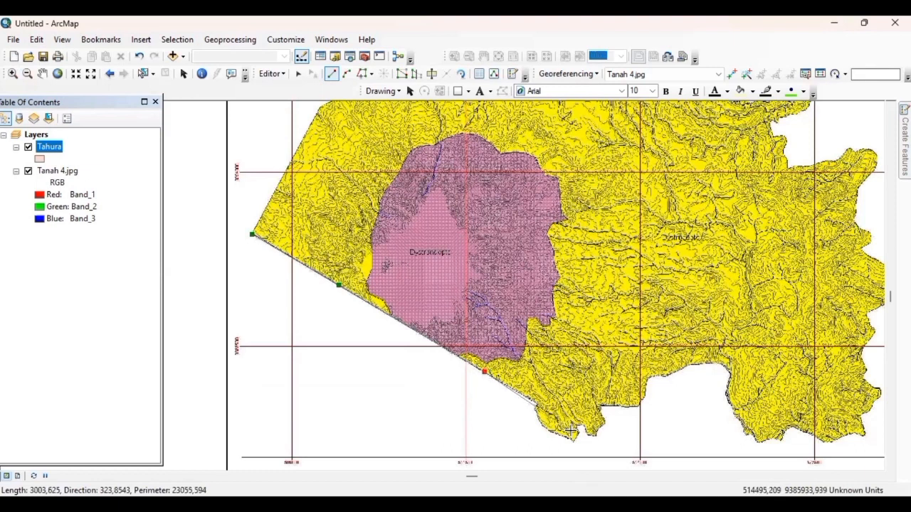
pyautogui.click(536, 405)
# - Continue the Tahura outline with closely spaced vertices around the curved edge of the southern tip to its lowest point
pyautogui.click(536, 414)
pyautogui.click(539, 420)
pyautogui.click(547, 429)
pyautogui.click(553, 434)
pyautogui.click(560, 435)
pyautogui.click(567, 438)
pyautogui.click(571, 439)
pyautogui.click(574, 442)
pyautogui.click(575, 439)
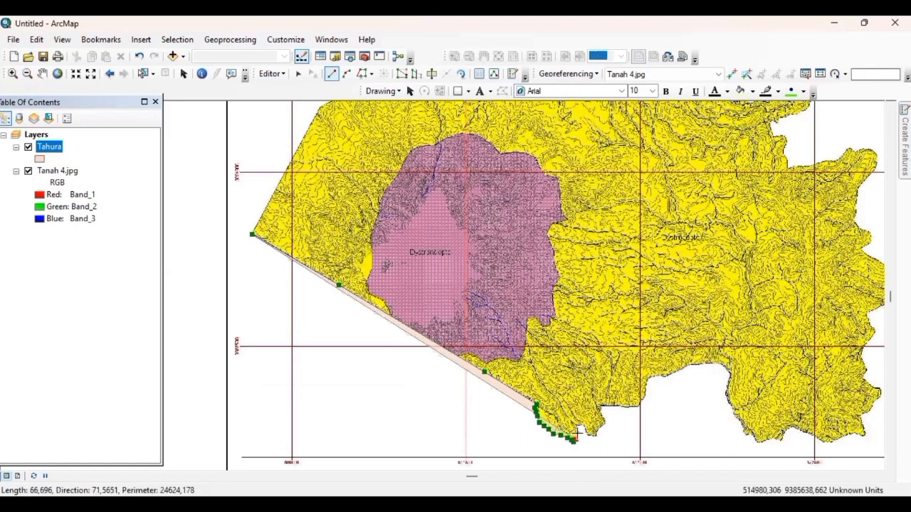
# - Trace the Tahura outline around the small notch in the southern tip and along the bottom of its eastern prong
pyautogui.click(577, 432)
pyautogui.click(577, 425)
pyautogui.click(581, 423)
pyautogui.click(584, 428)
pyautogui.click(586, 435)
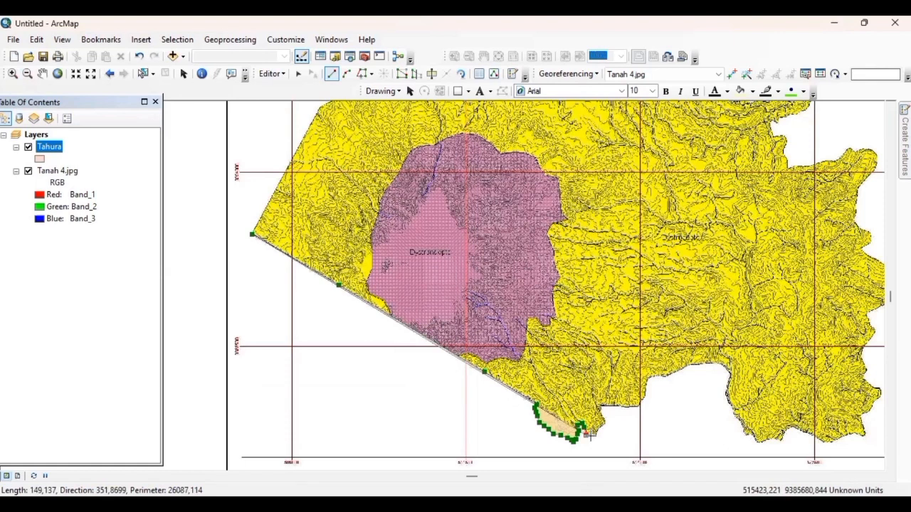
pyautogui.click(591, 436)
pyautogui.click(596, 432)
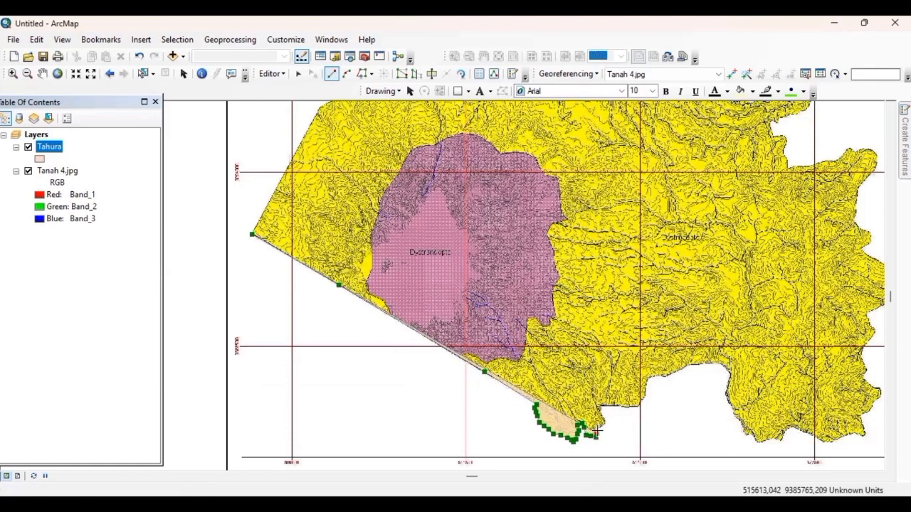
# - Trace the Tahura outline up the eastern side of the southern tip's prong
pyautogui.click(597, 431)
pyautogui.click(603, 425)
pyautogui.click(605, 421)
pyautogui.click(602, 417)
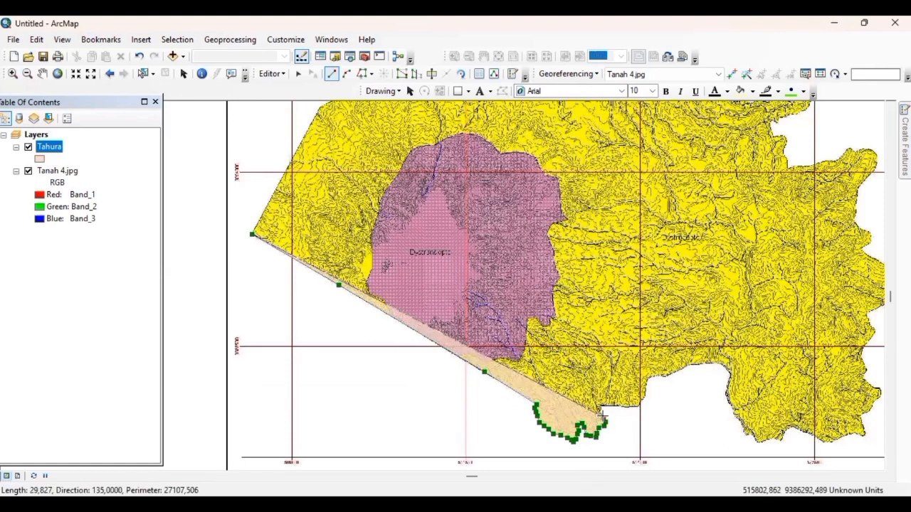
pyautogui.click(601, 409)
pyautogui.click(600, 405)
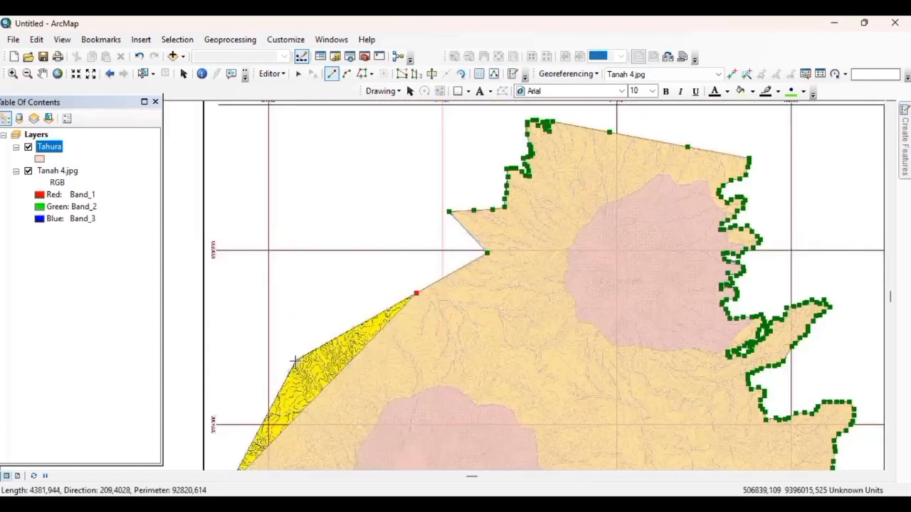
# - Complete the Tahura polygon through the northwestern corner and finish it at the westernmost starting corner
pyautogui.click(295, 362)
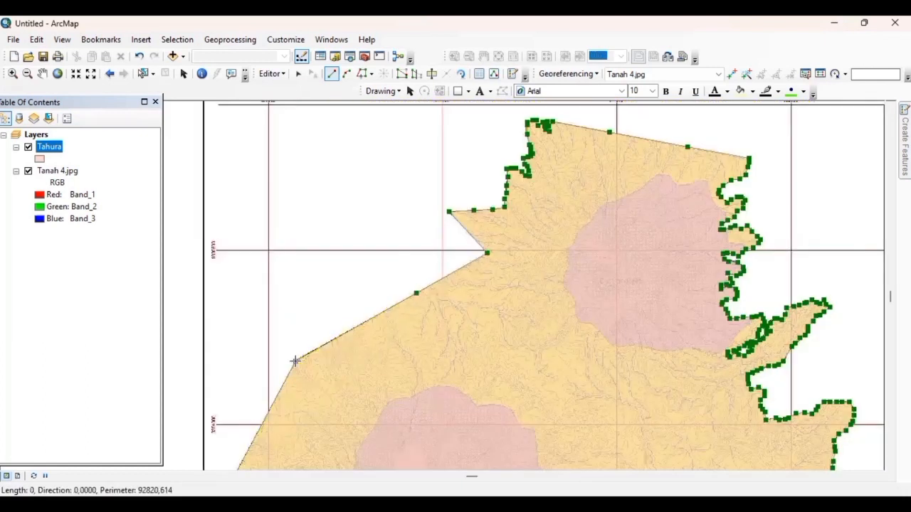
pyautogui.press('Down')
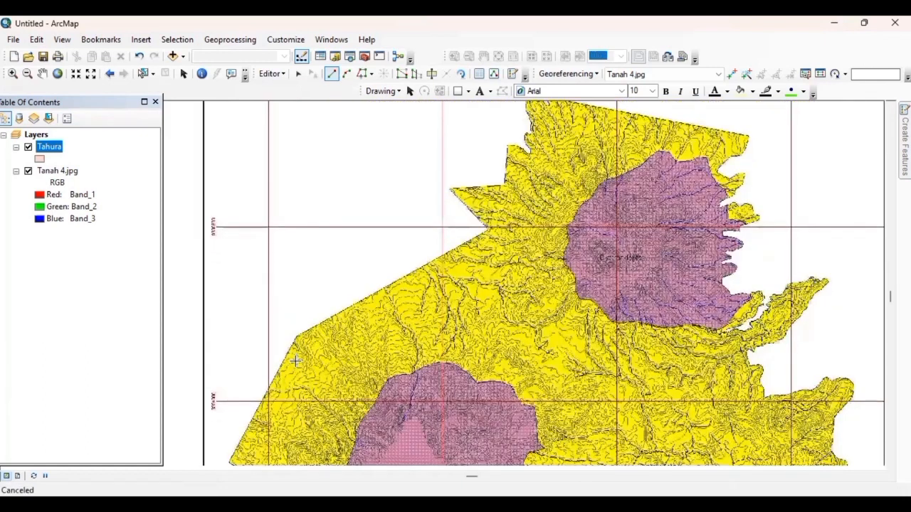
pyautogui.press('Down')
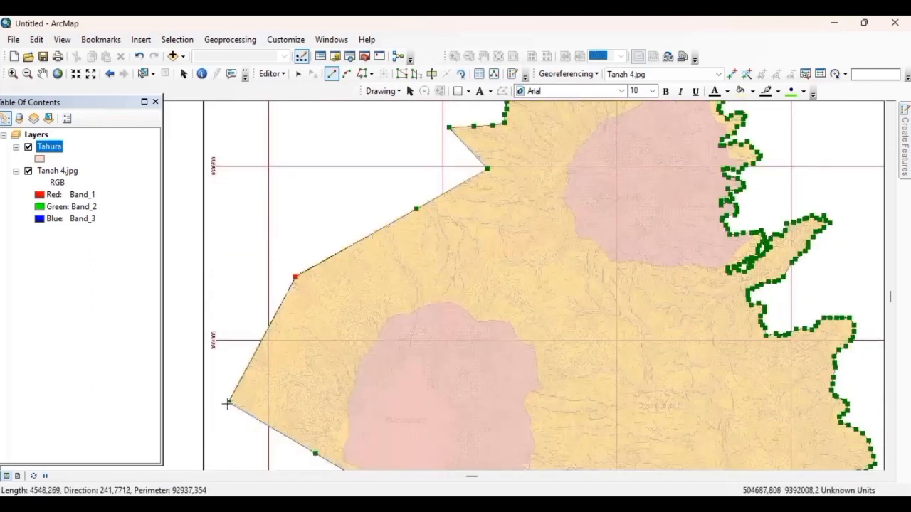
pyautogui.doubleClick(229, 403)
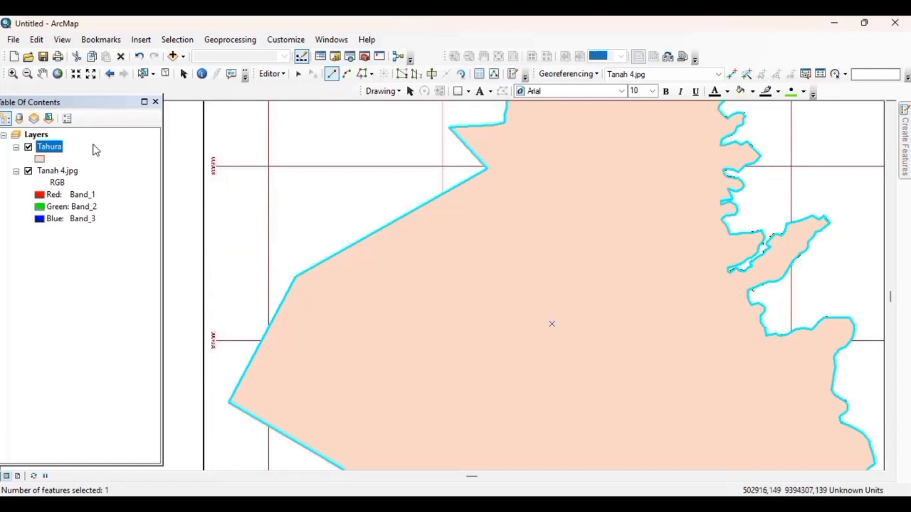
# - Fit the whole Tahura layer in the view and choose the Jade fill symbol for it
pyautogui.click(42, 74)
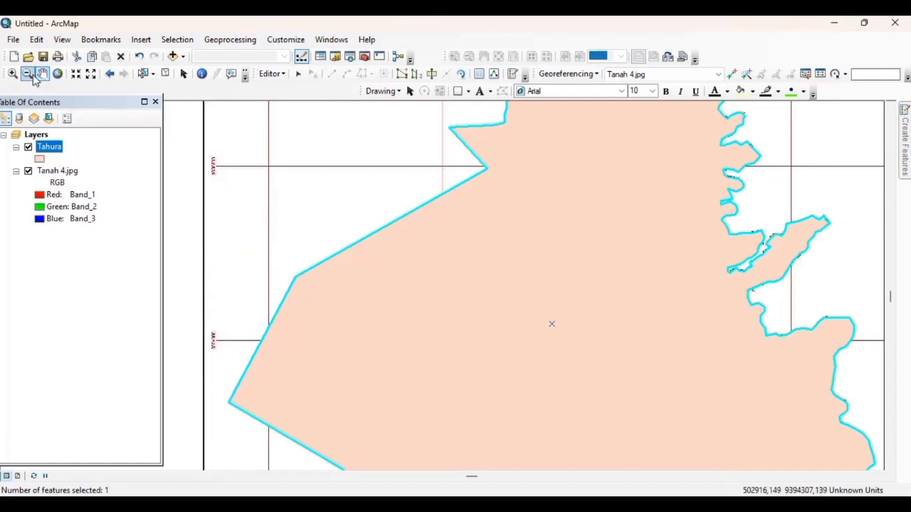
pyautogui.rightClick(48, 147)
pyautogui.click(97, 219)
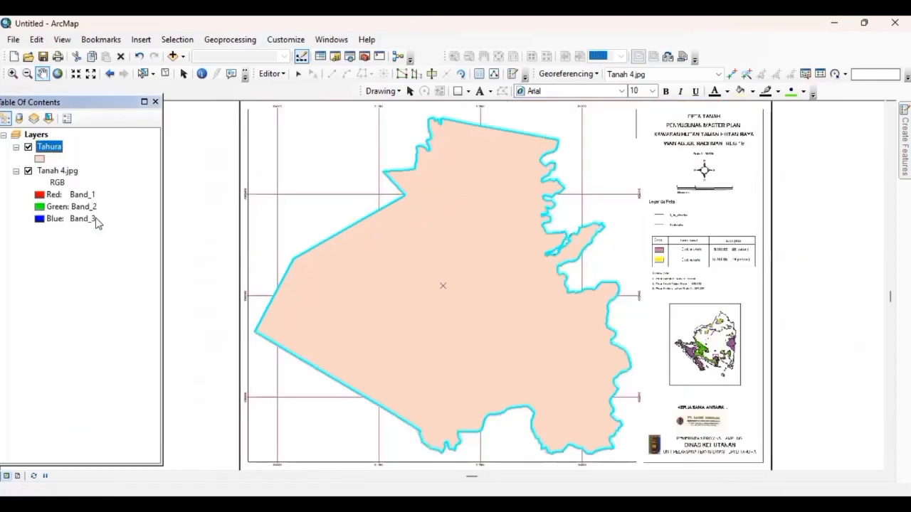
pyautogui.click(39, 158)
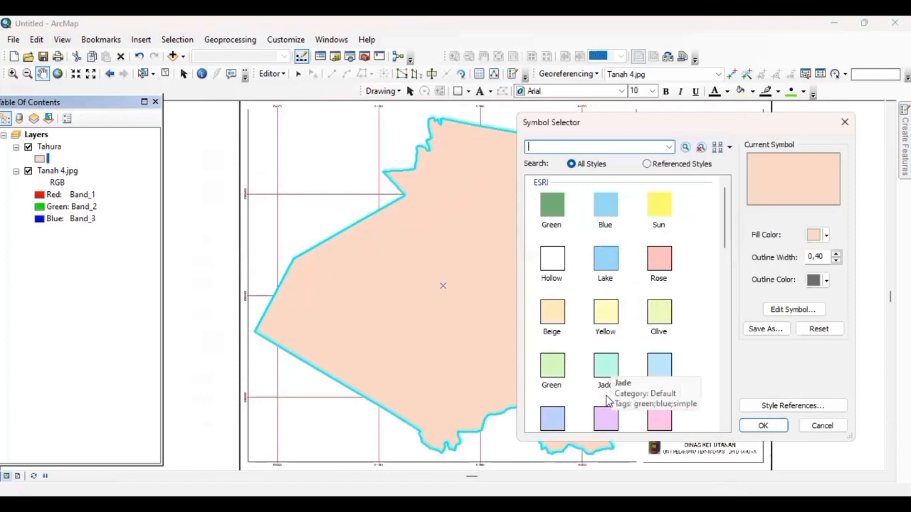
pyautogui.click(605, 370)
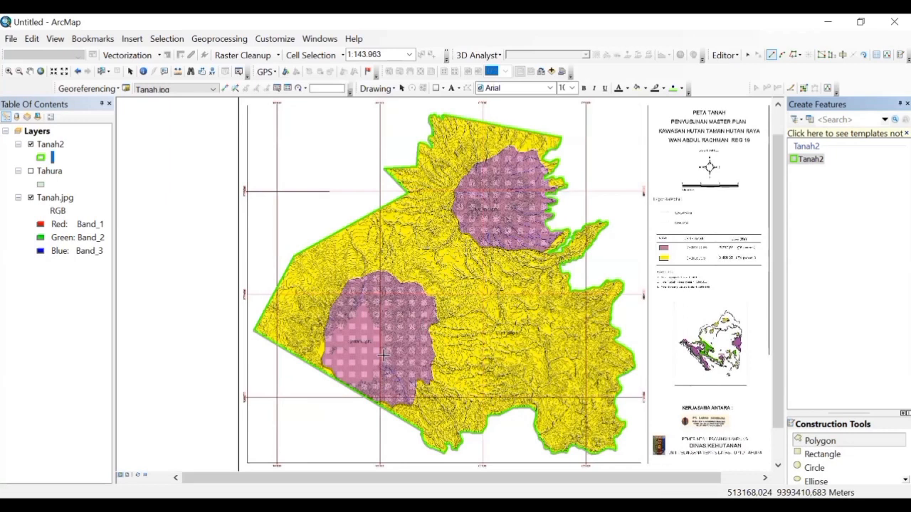
# - Start a Cut Polygons line on Tanah2 where the southern Dystrandepts boundary meets the southwestern edge
pyautogui.scroll(-1, 383, 355)
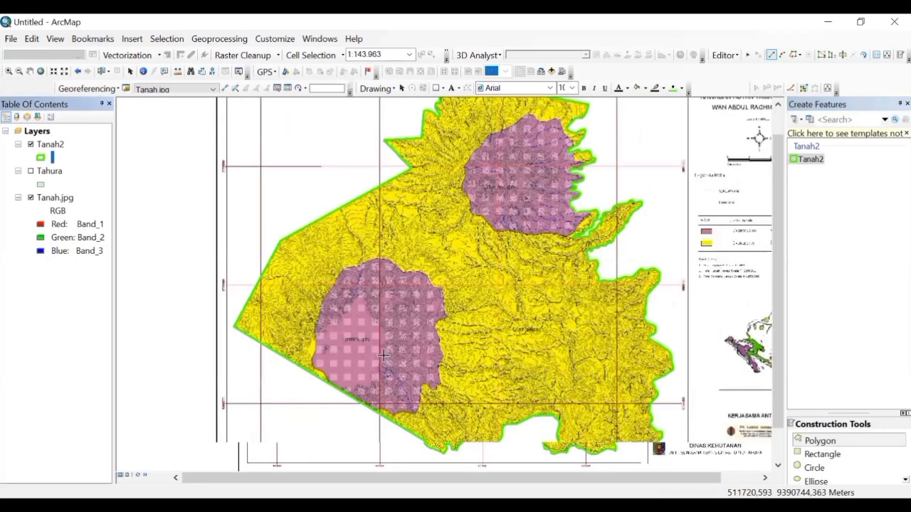
pyautogui.scroll(-1, 383, 354)
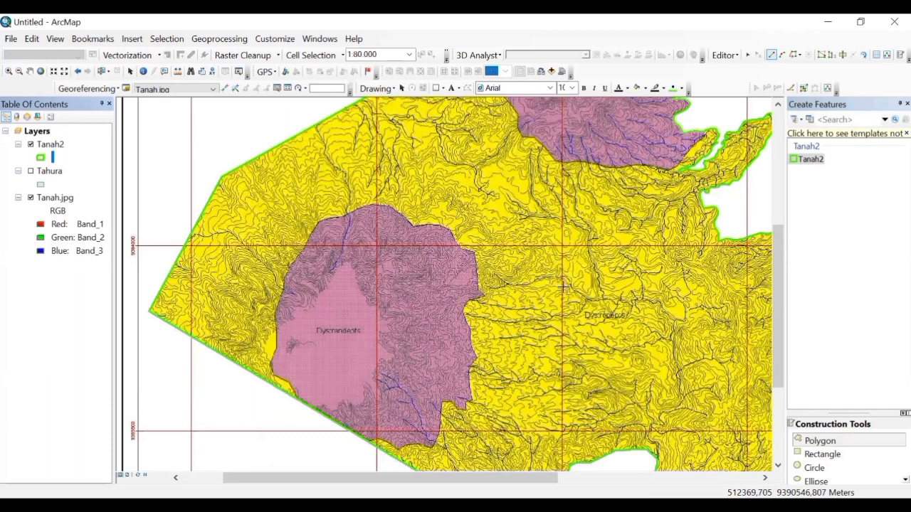
pyautogui.moveTo(518, 307); pyautogui.dragTo(500, 219)
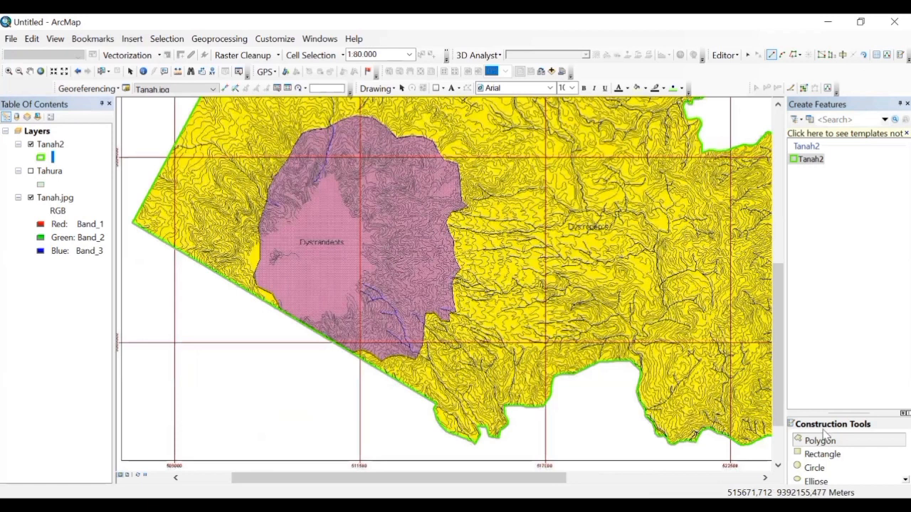
pyautogui.click(842, 55)
pyautogui.scroll(1, 517, 304)
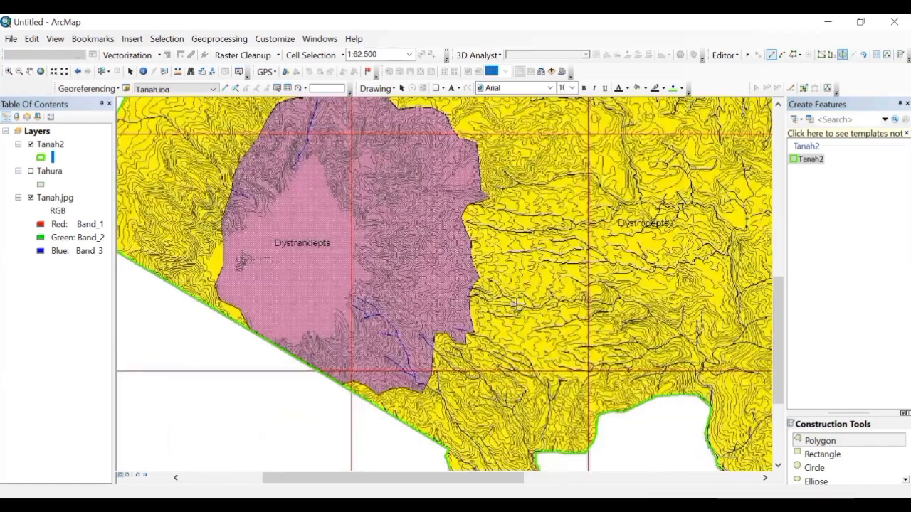
pyautogui.click(341, 372)
pyautogui.scroll(3, 340, 371)
pyautogui.click(366, 379)
pyautogui.click(388, 395)
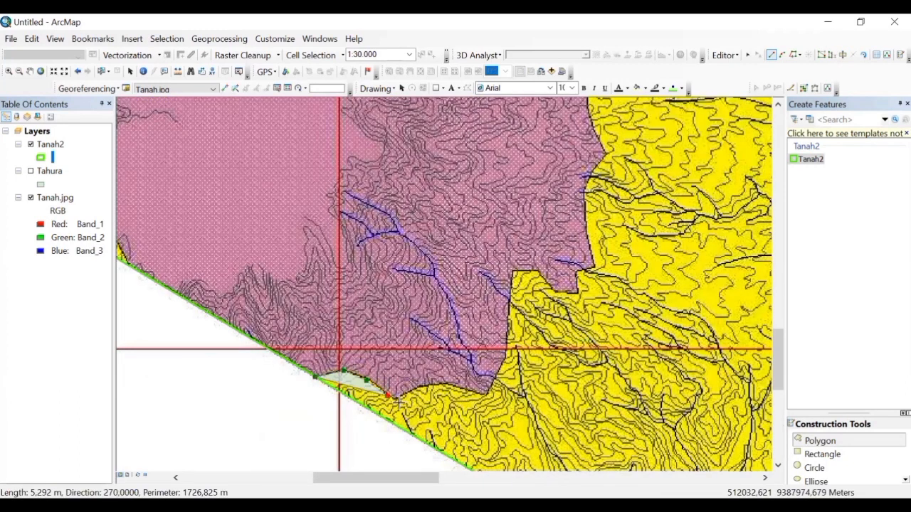
pyautogui.hotkey('ctrl', 'z')
pyautogui.hotkey('ctrl', 'z')
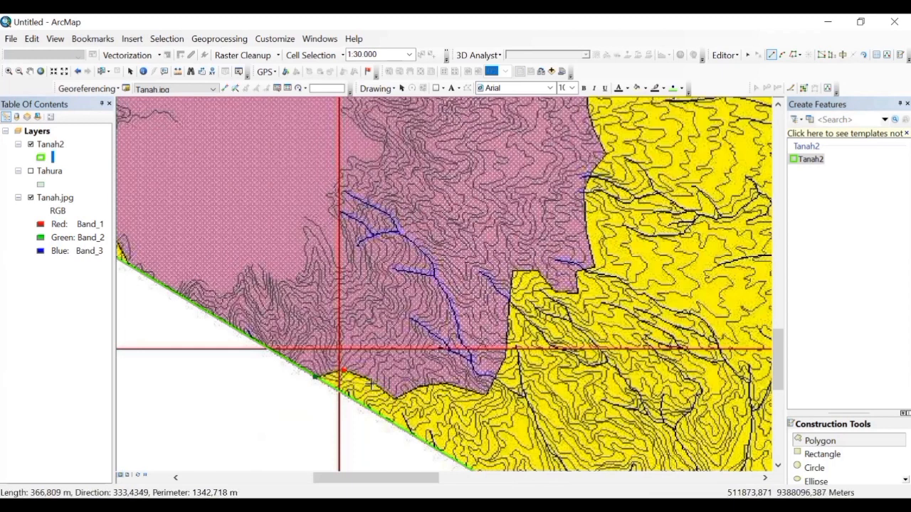
# - Trace the Tanah2 cut line eastward along the southern Dystrandepts boundary to its southeastern corner
pyautogui.click(370, 380)
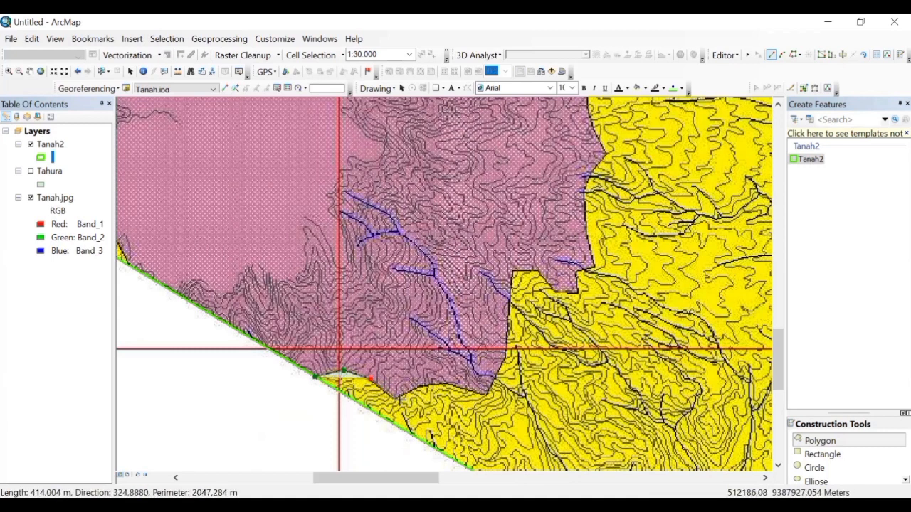
pyautogui.click(395, 399)
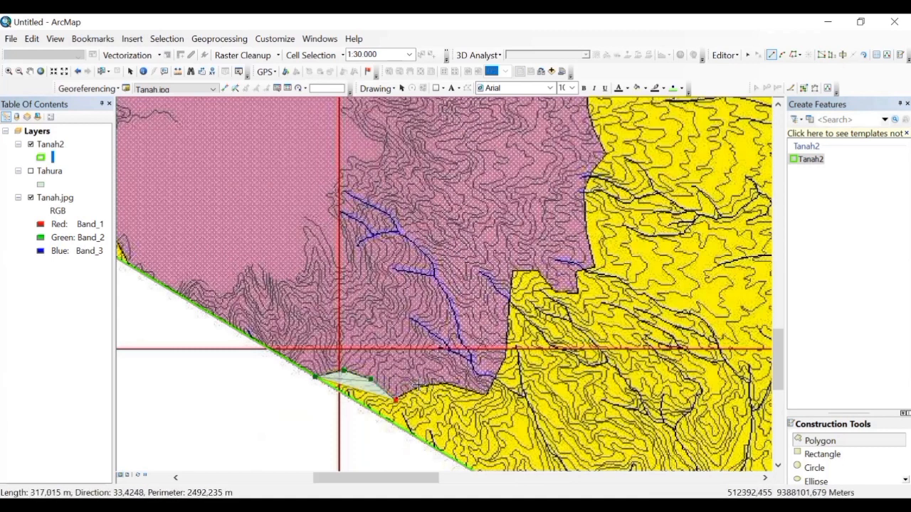
pyautogui.click(420, 384)
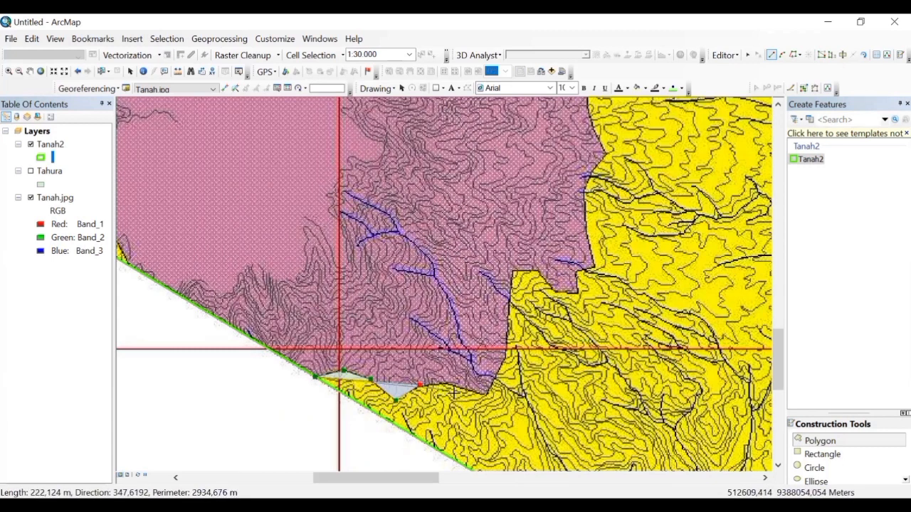
pyautogui.click(448, 384)
pyautogui.click(488, 395)
# - Continue the Tanah2 cut line up the Dystrandepts boundary's southeastern side and around its stepped notch
pyautogui.click(505, 358)
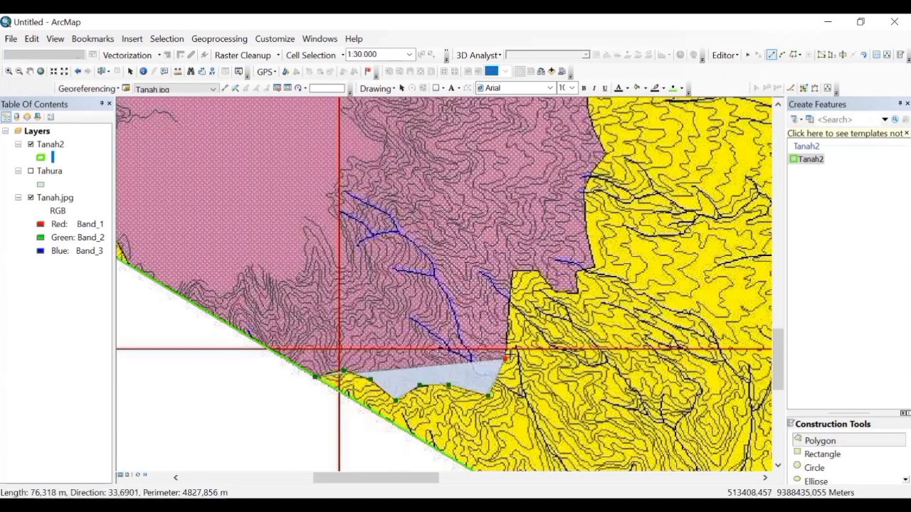
pyautogui.click(515, 270)
pyautogui.click(539, 271)
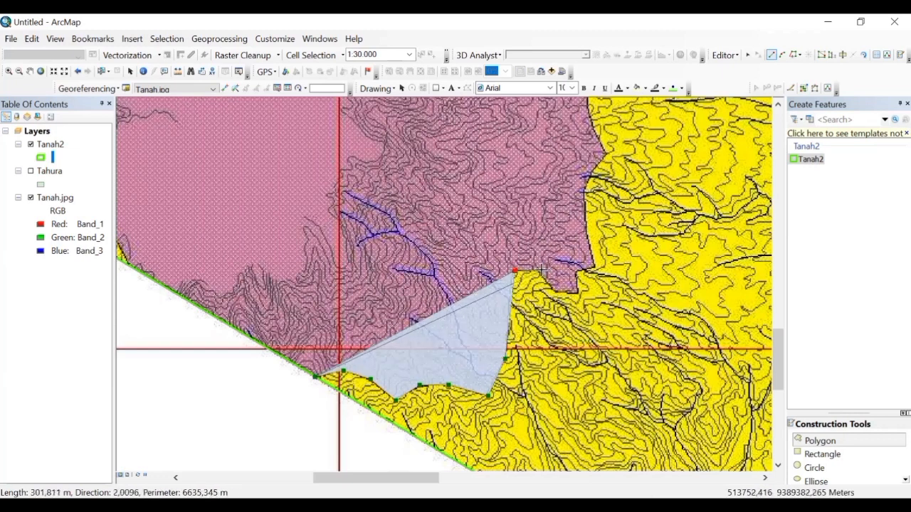
pyautogui.click(552, 290)
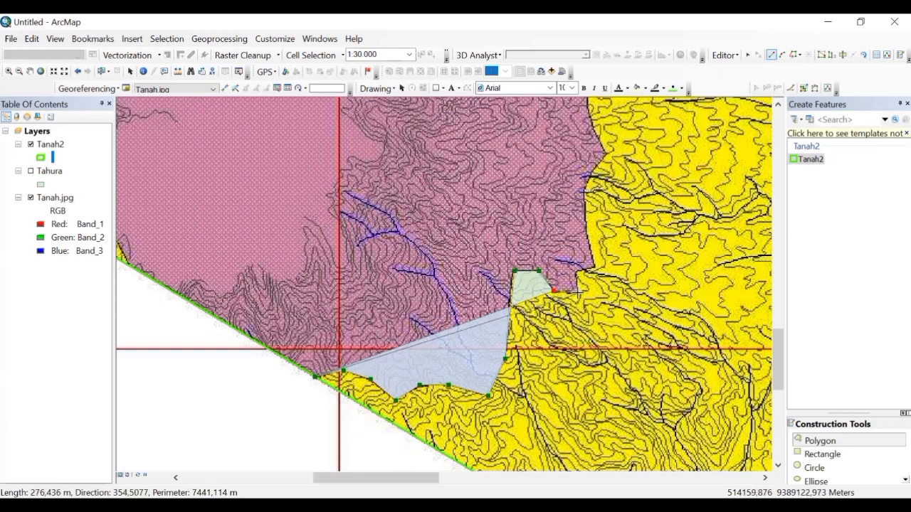
pyautogui.click(578, 292)
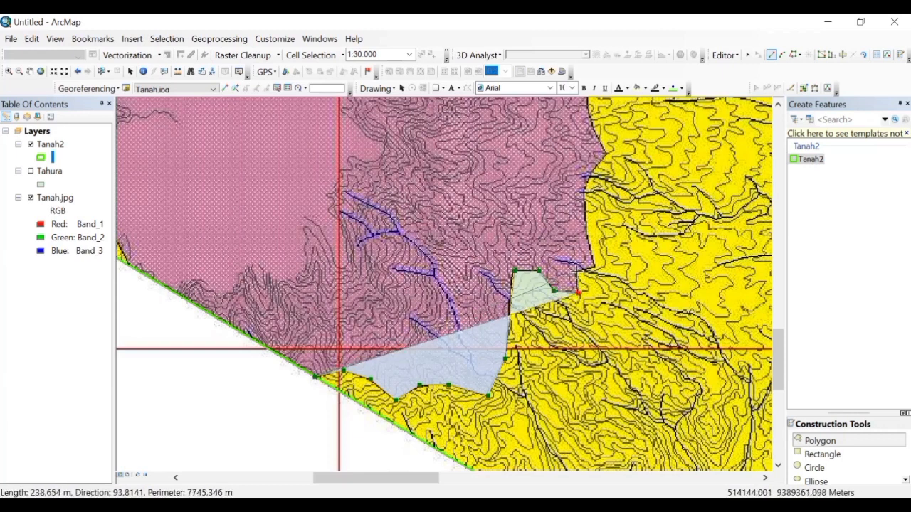
pyautogui.click(578, 272)
pyautogui.click(595, 267)
# - Trace the Tanah2 cut line northward along the eastern Dystrandepts boundary, past its eastward-pointing corner
pyautogui.click(585, 230)
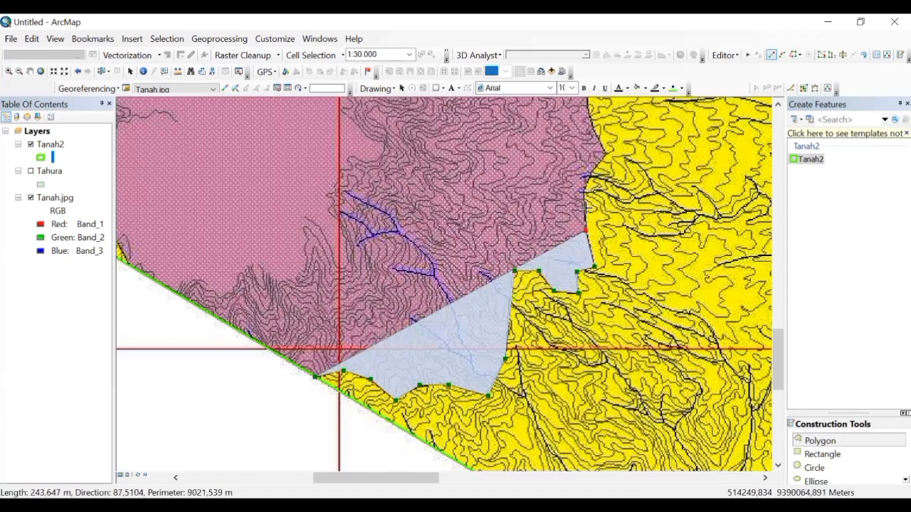
pyautogui.click(585, 202)
pyautogui.click(585, 187)
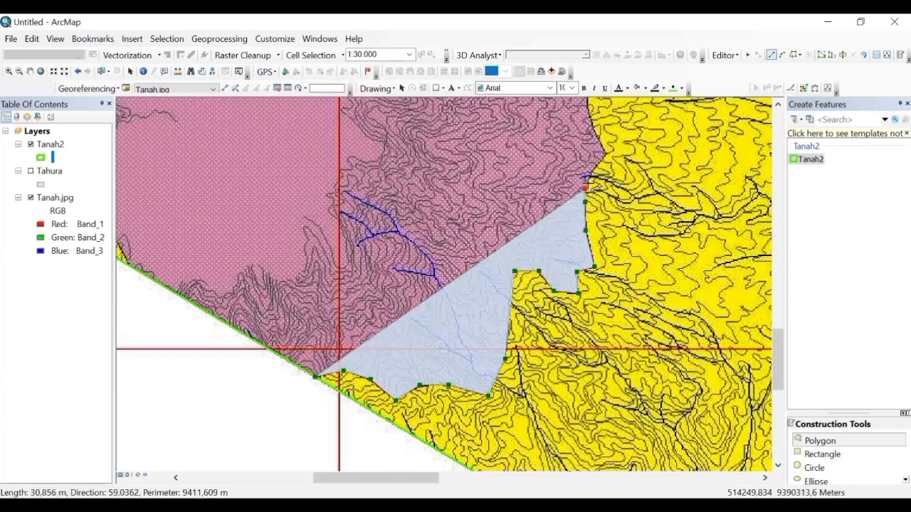
pyautogui.doubleClick(592, 170)
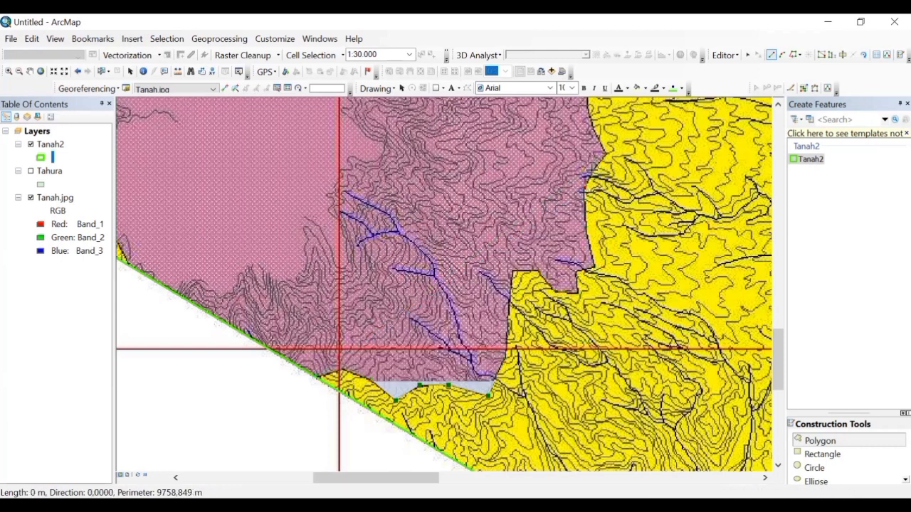
pyautogui.click(607, 155)
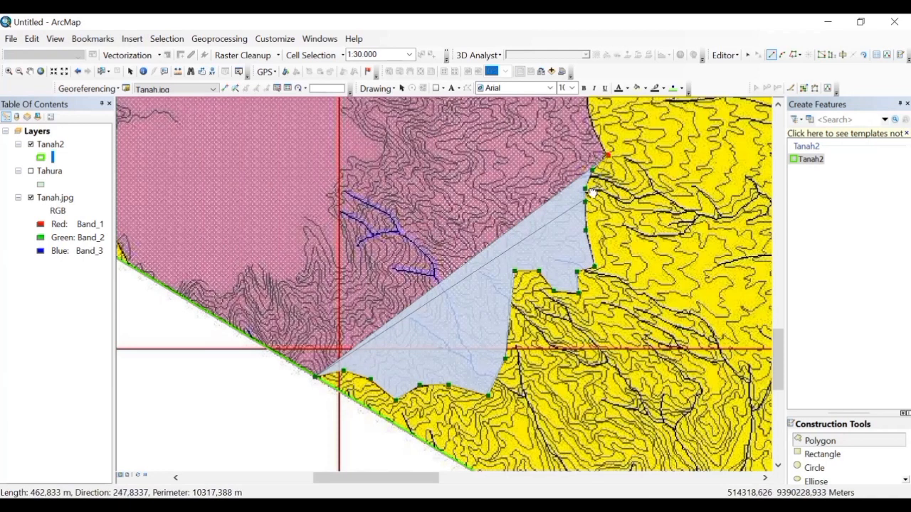
pyautogui.moveTo(592, 191); pyautogui.dragTo(606, 300)
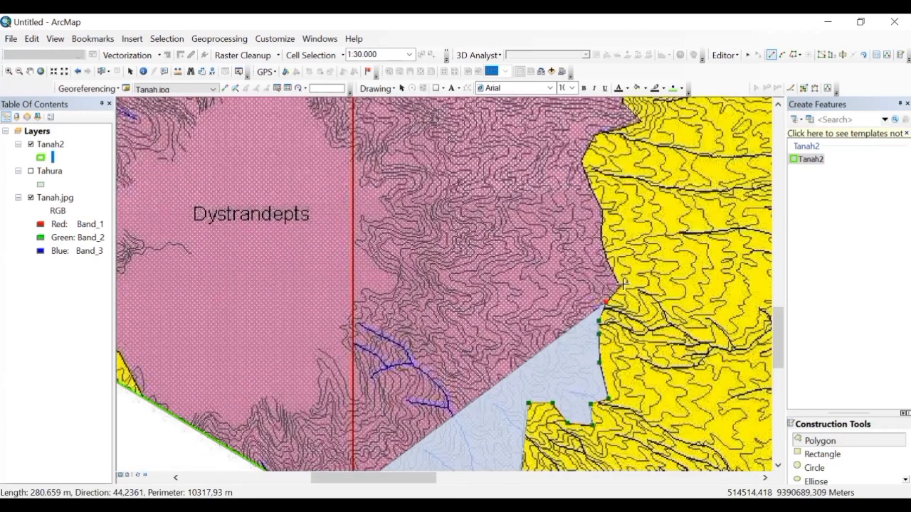
pyautogui.click(620, 285)
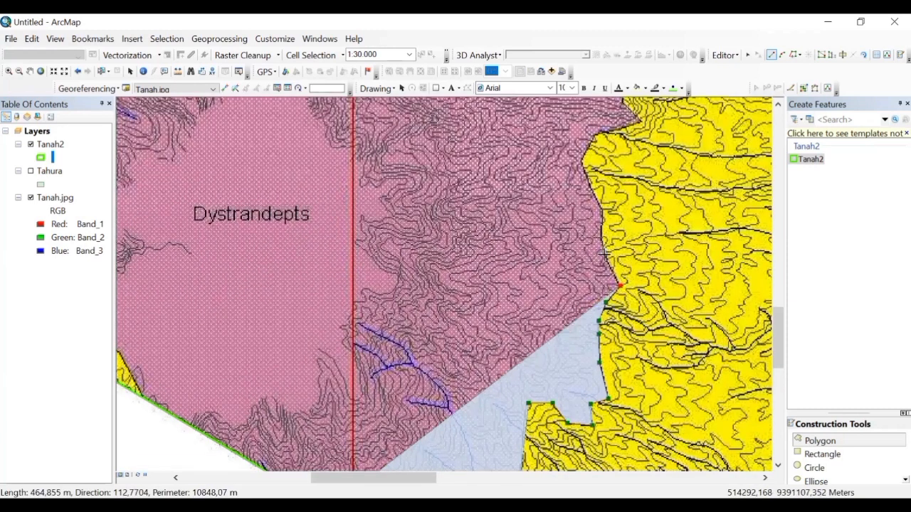
pyautogui.click(608, 263)
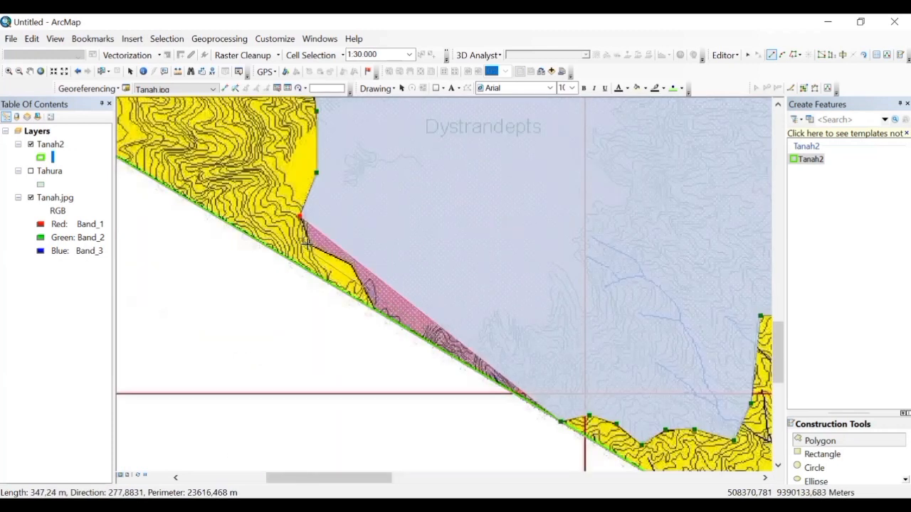
# - Trace the last stretch of the Dystrandepts boundary to the southwestern Tanah2 edge and finish the cut there
pyautogui.click(348, 264)
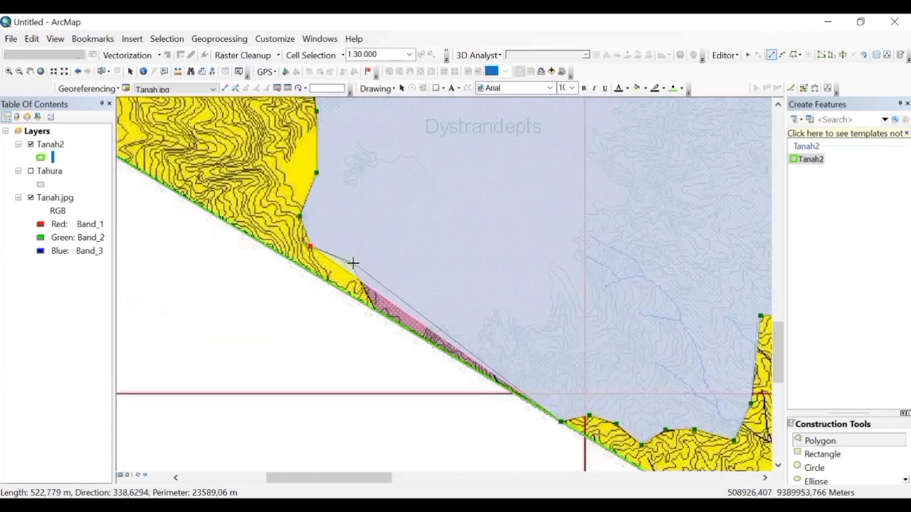
pyautogui.click(350, 265)
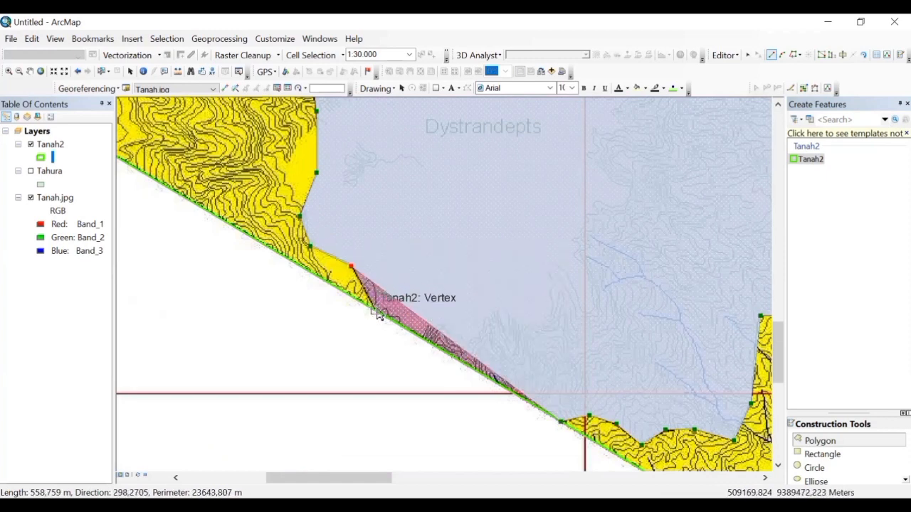
pyautogui.doubleClick(374, 311)
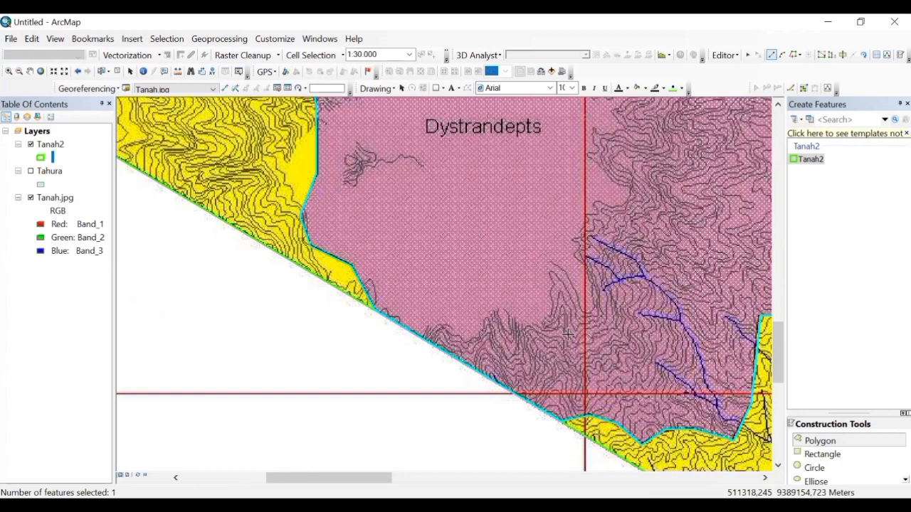
pyautogui.scroll(1, 568, 334)
pyautogui.scroll(-2, 567, 335)
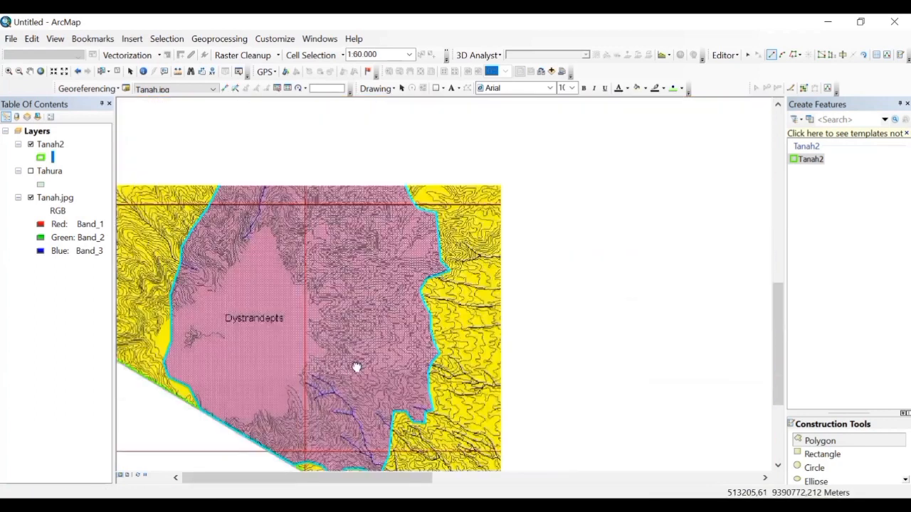
pyautogui.moveTo(625, 272); pyautogui.dragTo(356, 368)
pyautogui.moveTo(517, 325); pyautogui.dragTo(461, 404)
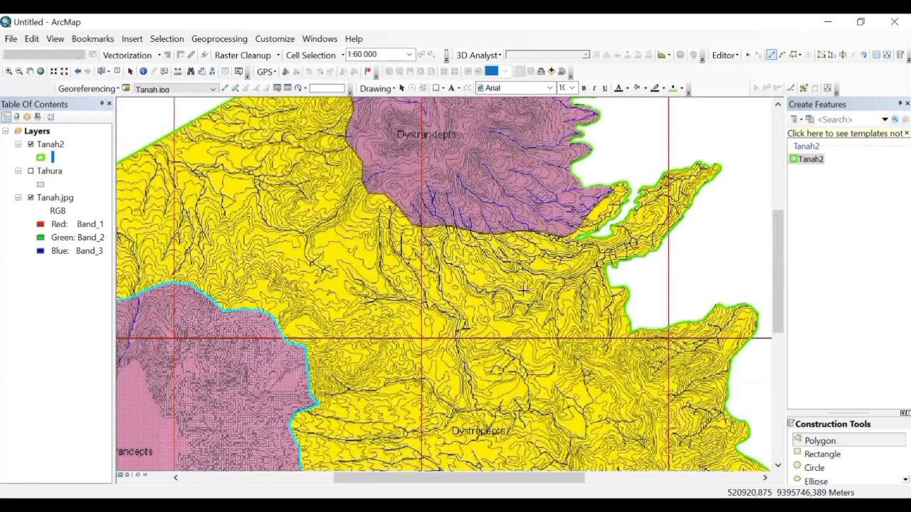
pyautogui.scroll(-3, 527, 249)
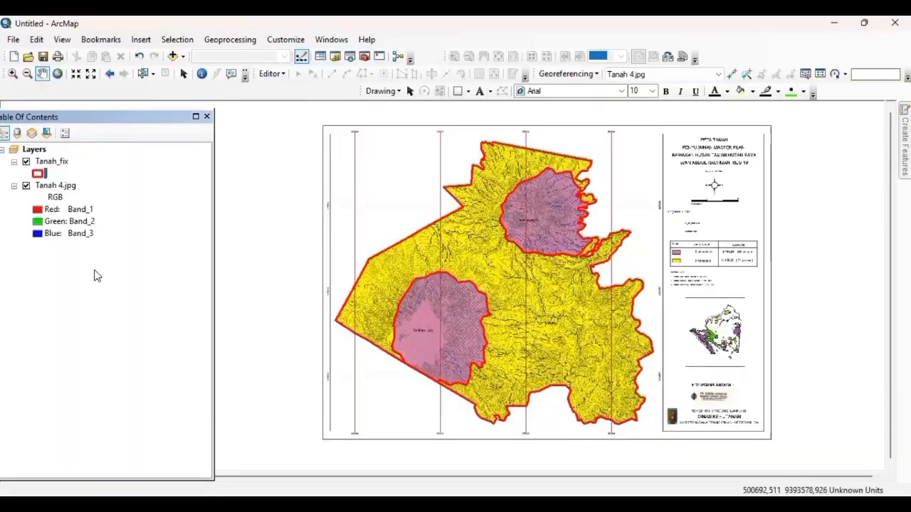
# - Open the Tanah_fix attribute table and add a text field named Keterangan
pyautogui.click(58, 163)
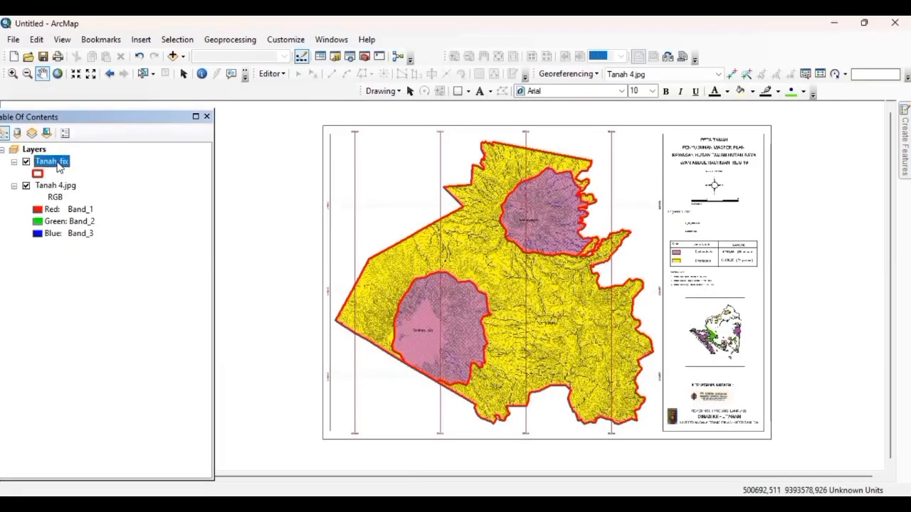
pyautogui.rightClick(58, 163)
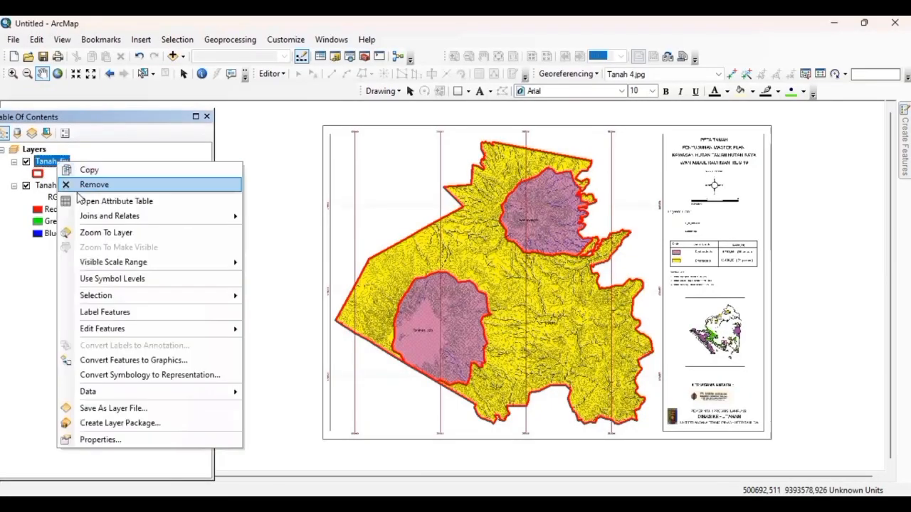
pyautogui.click(182, 202)
pyautogui.click(12, 134)
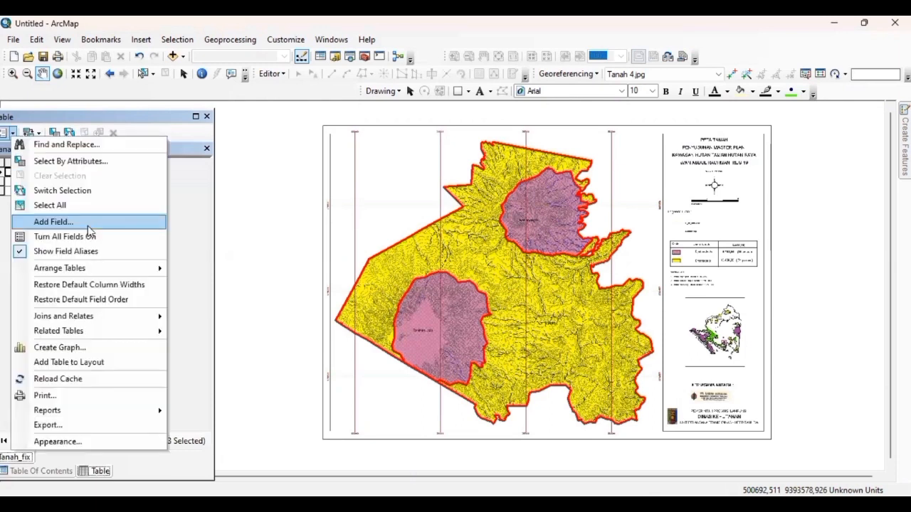
pyautogui.click(53, 222)
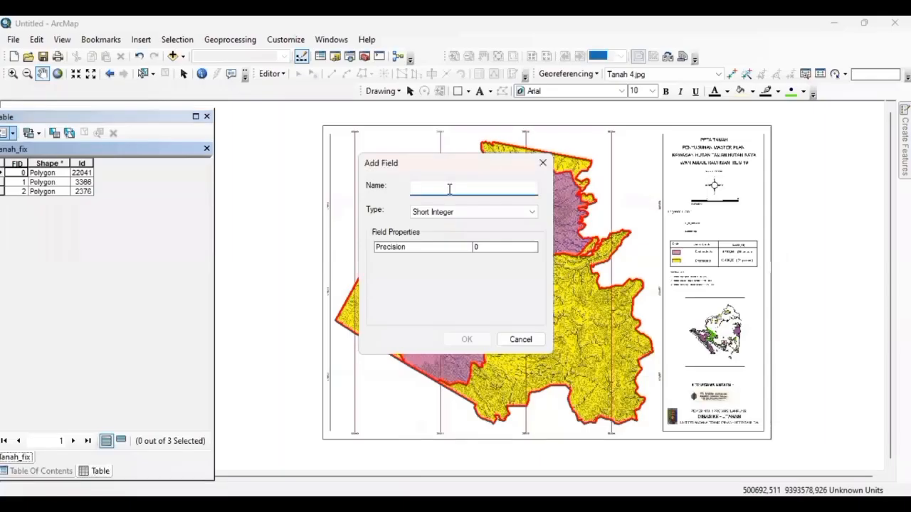
pyautogui.write('Ke')
pyautogui.write('telangan')
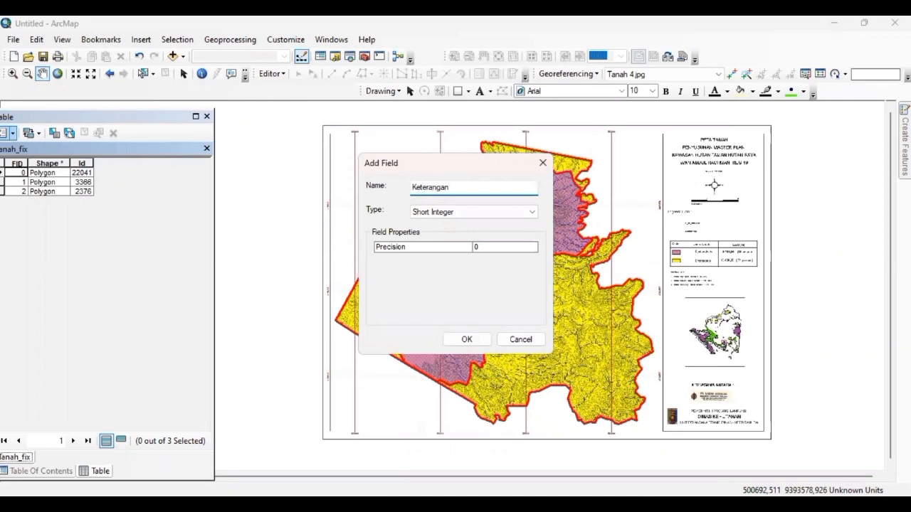
pyautogui.click(429, 214)
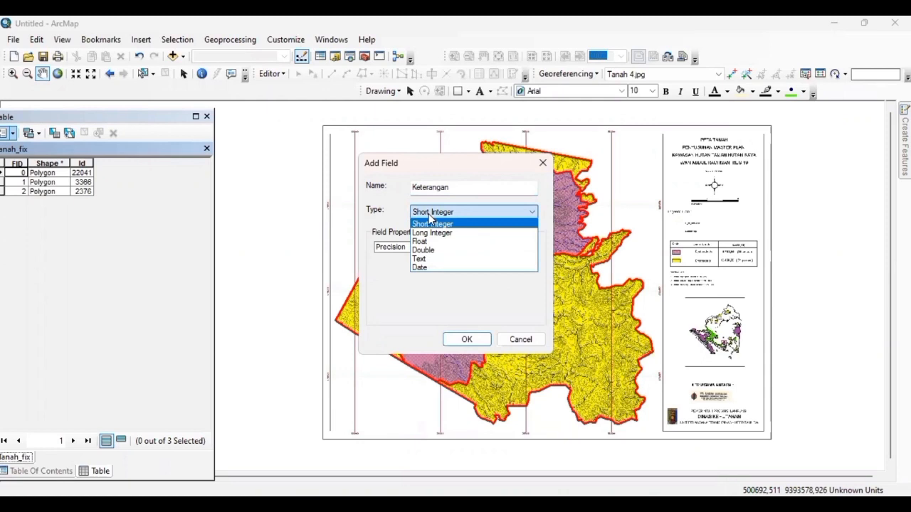
pyautogui.click(435, 259)
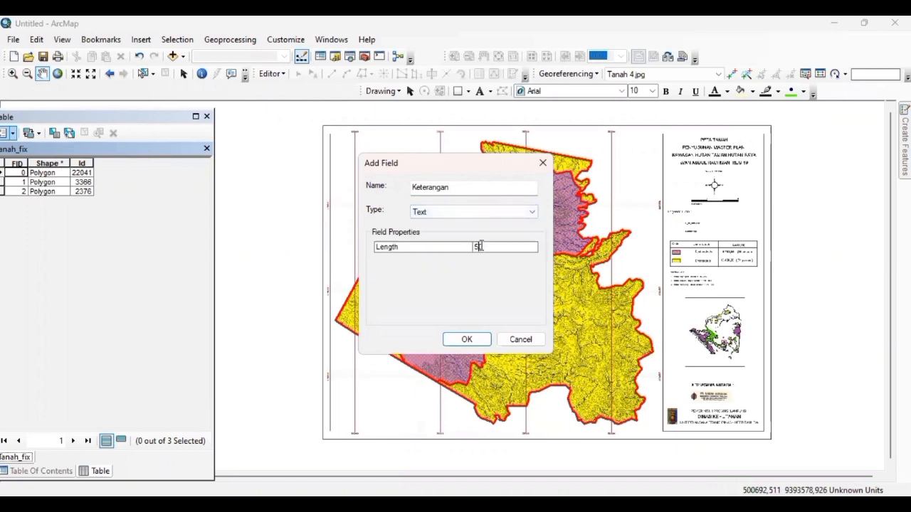
pyautogui.write('2')
pyautogui.click(466, 339)
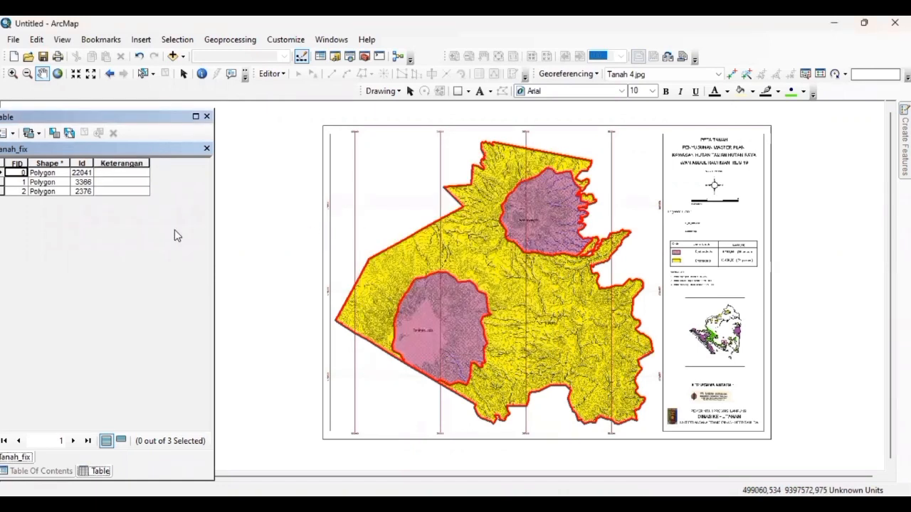
# - Select the large yellow polygon's record (FID 0) and calculate its Keterangan value as the string "Dystropepts"
pyautogui.click(3, 176)
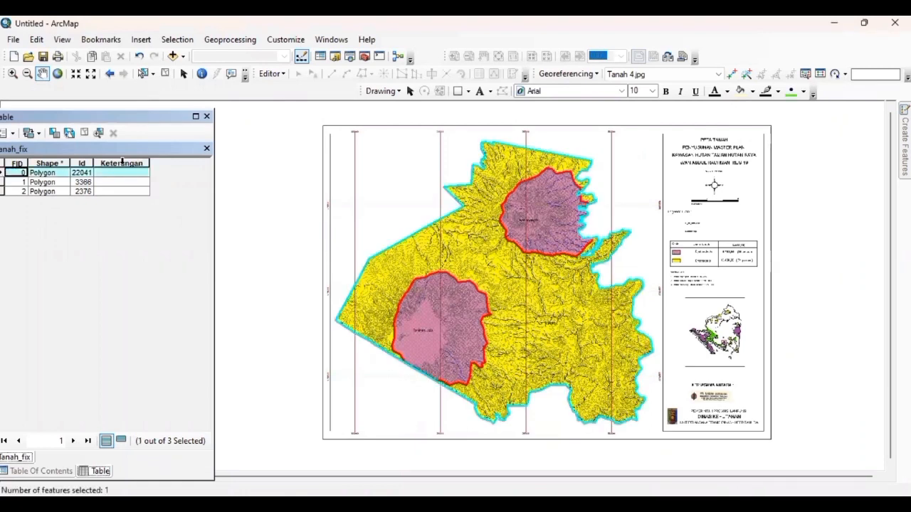
pyautogui.click(123, 163)
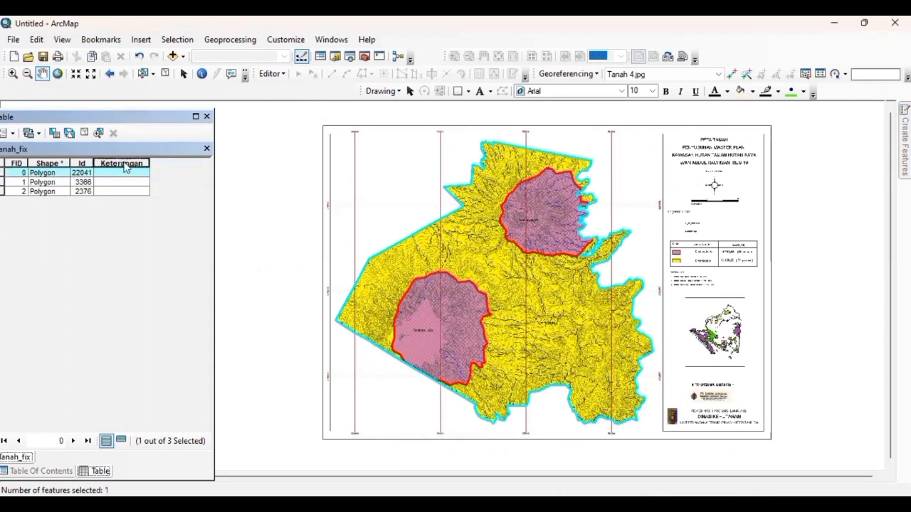
pyautogui.rightClick(126, 166)
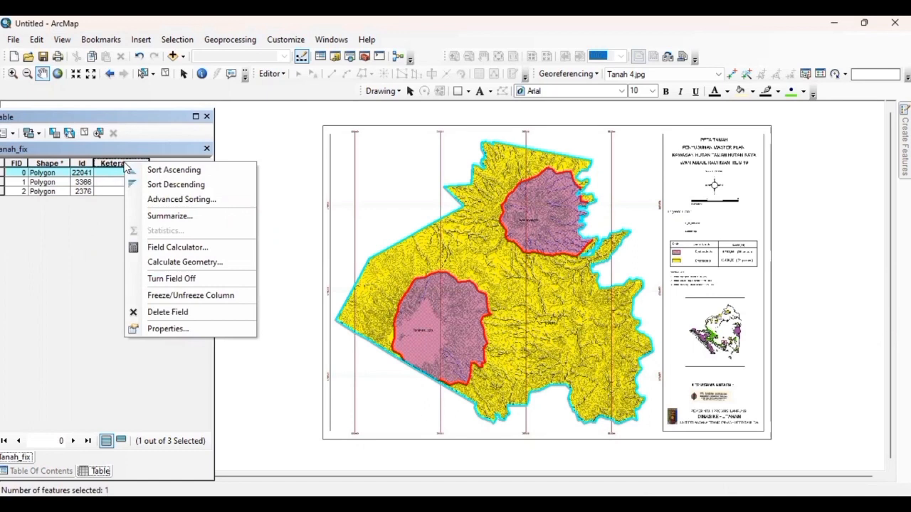
pyautogui.click(178, 244)
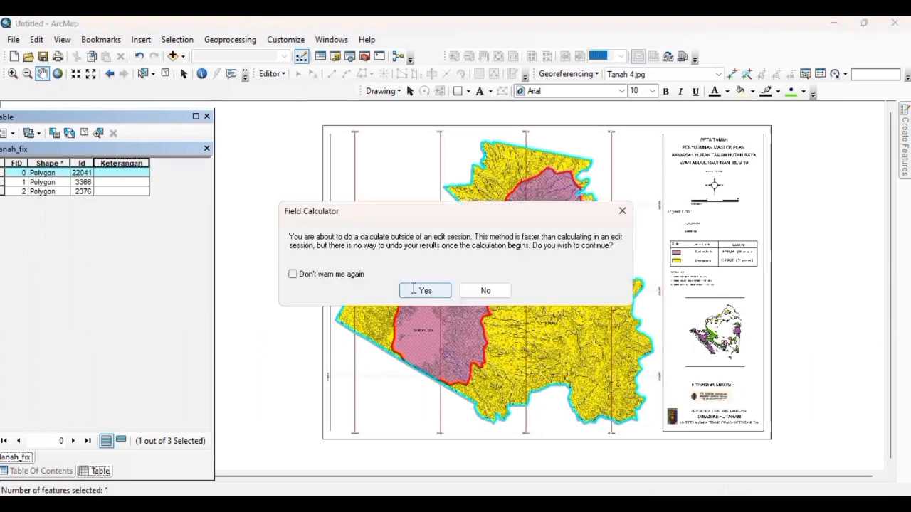
pyautogui.click(421, 290)
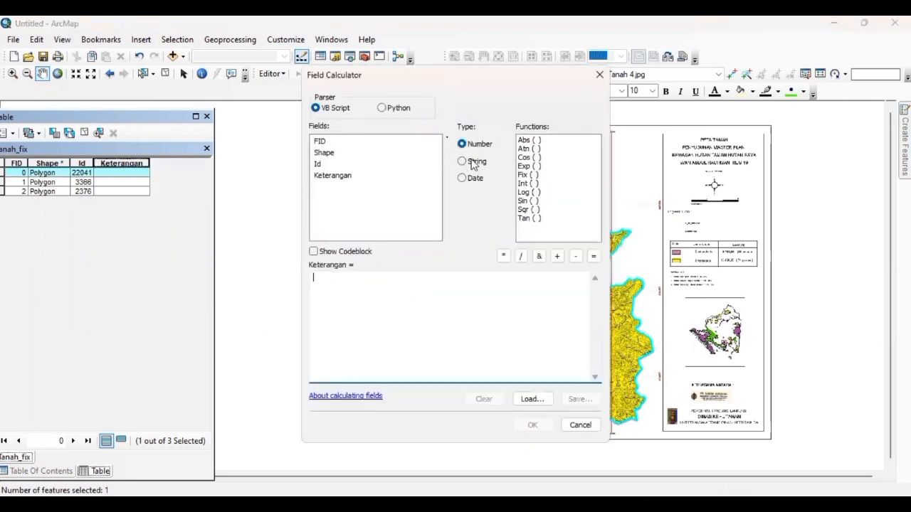
pyautogui.click(471, 163)
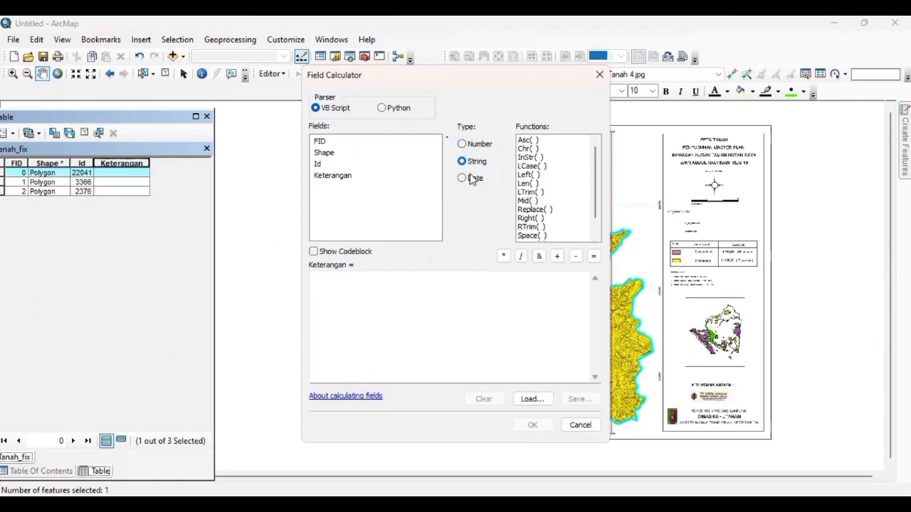
pyautogui.click(380, 282)
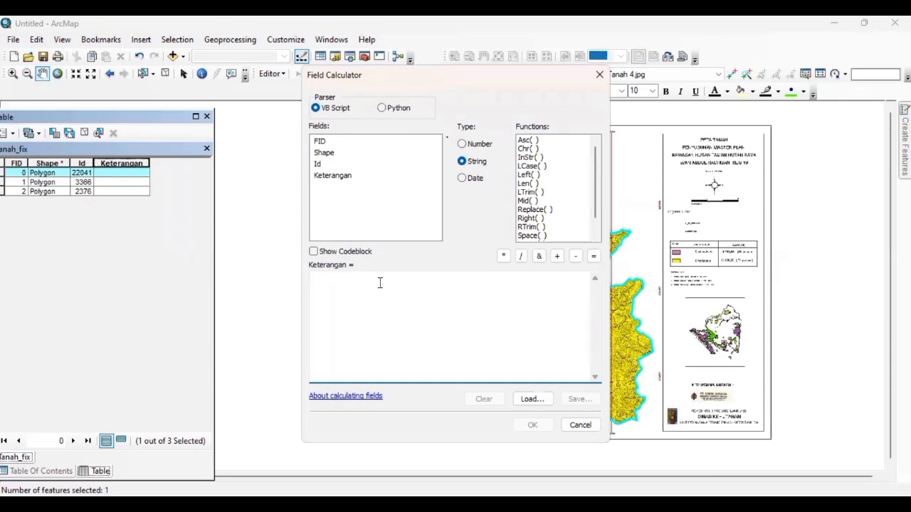
pyautogui.write('"Dystrope')
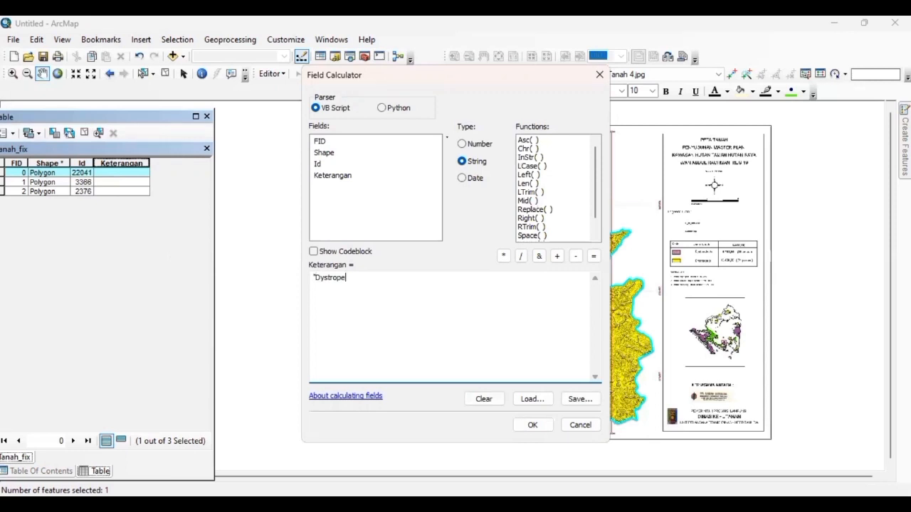
pyautogui.write('pts"')
pyautogui.click(526, 425)
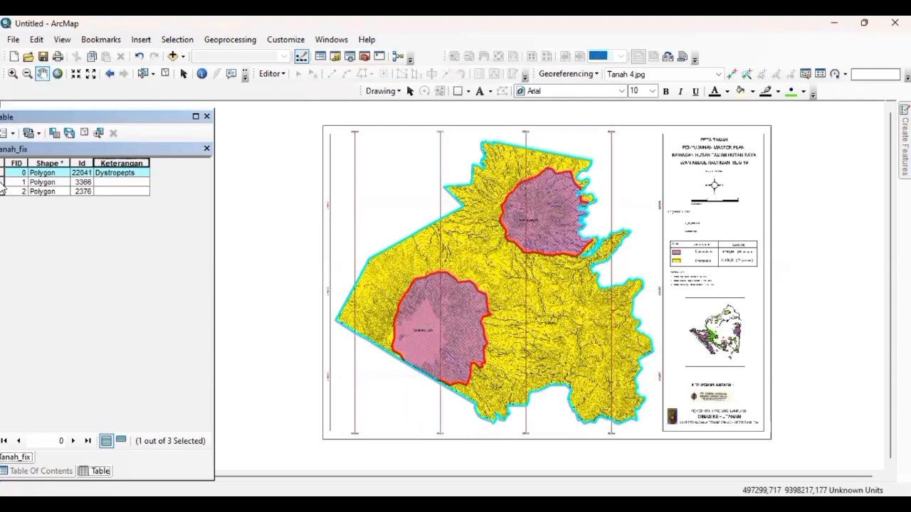
# - Select the southwestern polygon's record (FID 1) and calculate its Keterangan value as the string "Dystrandepts"
pyautogui.click(2, 184)
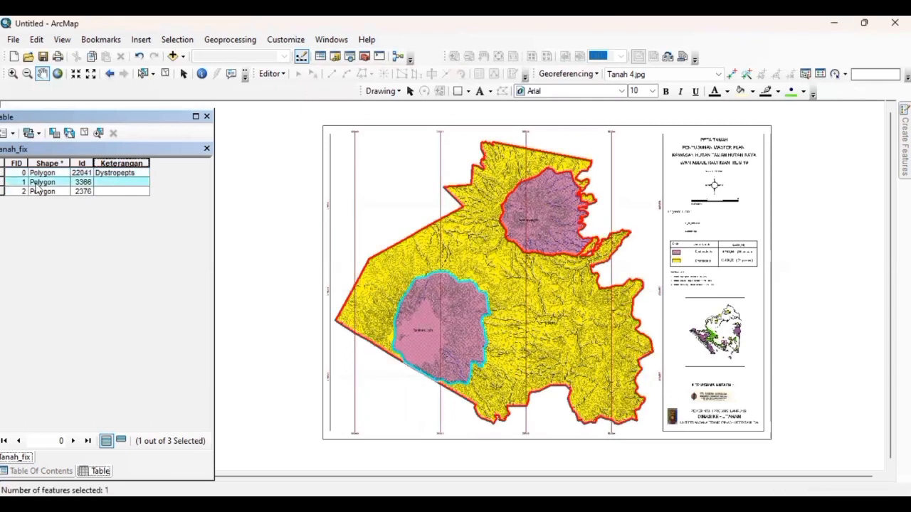
pyautogui.rightClick(113, 161)
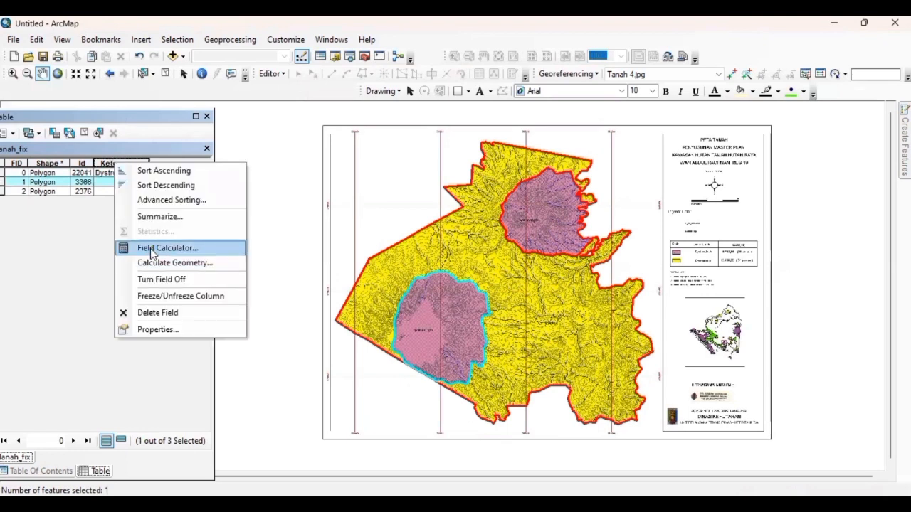
pyautogui.click(152, 251)
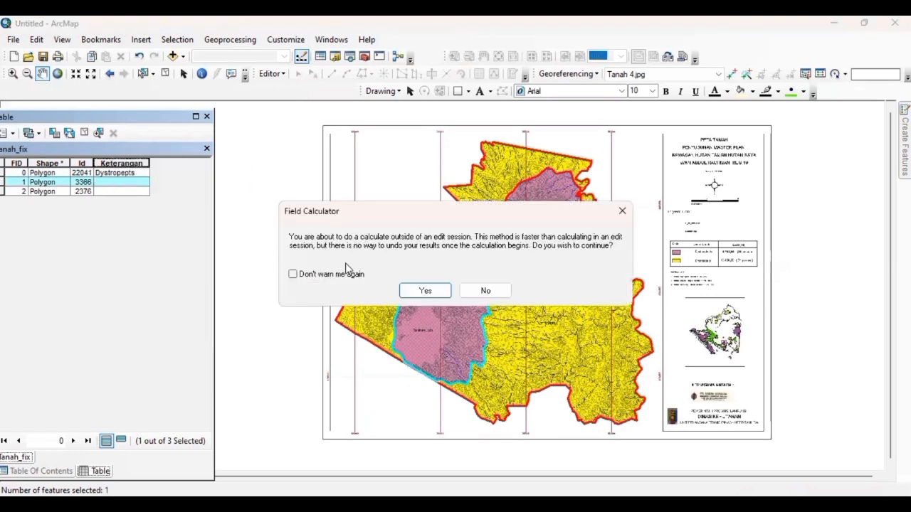
pyautogui.click(439, 289)
pyautogui.click(475, 162)
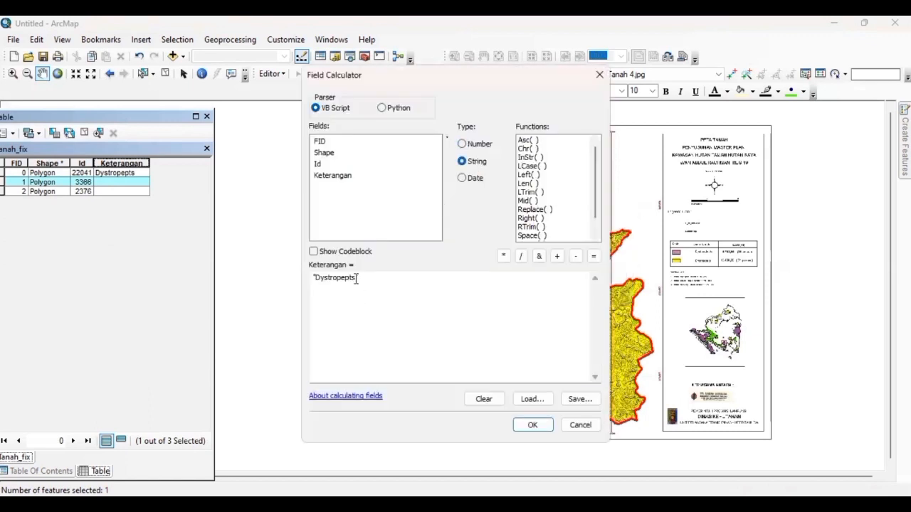
pyautogui.press('BackSpace')
pyautogui.press('BackSpace')
pyautogui.press('BackSpace')
pyautogui.press('BackSpace')
pyautogui.press('BackSpace')
pyautogui.press('BackSpace')
pyautogui.write('andepts')
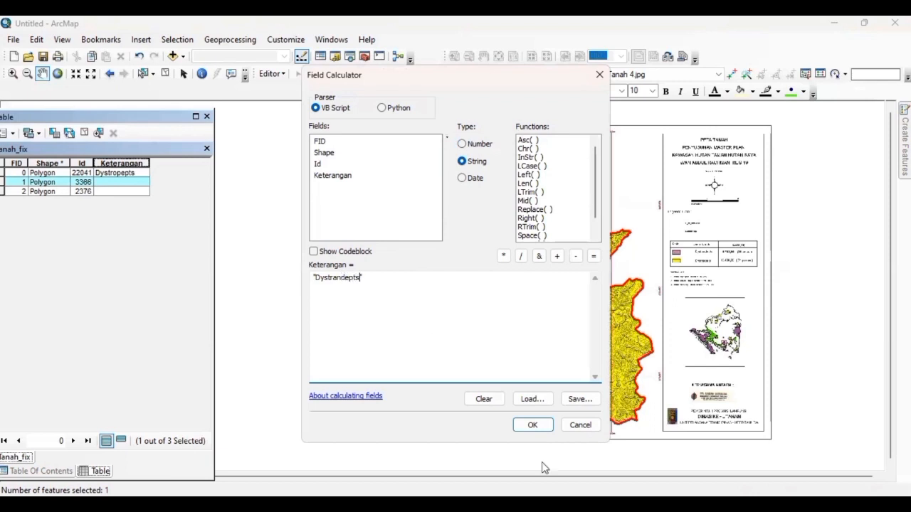
pyautogui.click(534, 424)
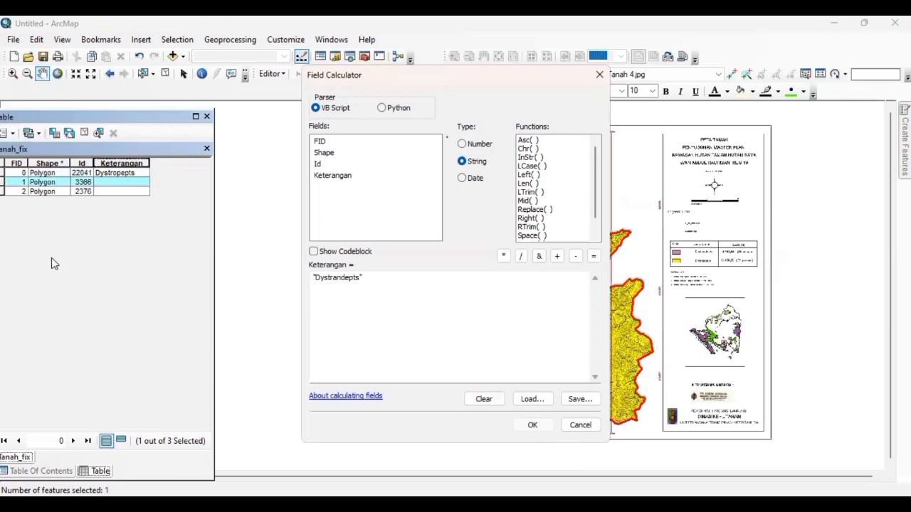
# - Select the northeastern polygon's record (FID 2) and calculate its Keterangan value as "Dystrandepts" with the String function type
pyautogui.click(4, 190)
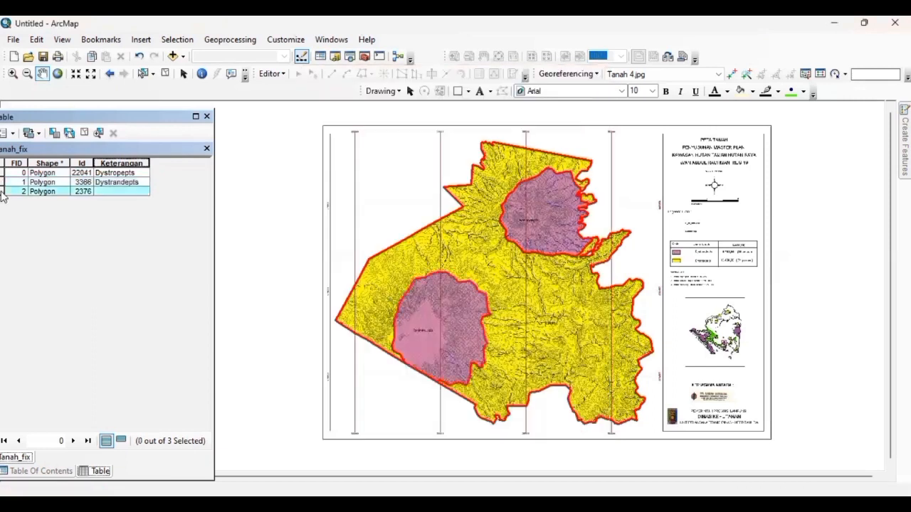
pyautogui.rightClick(105, 163)
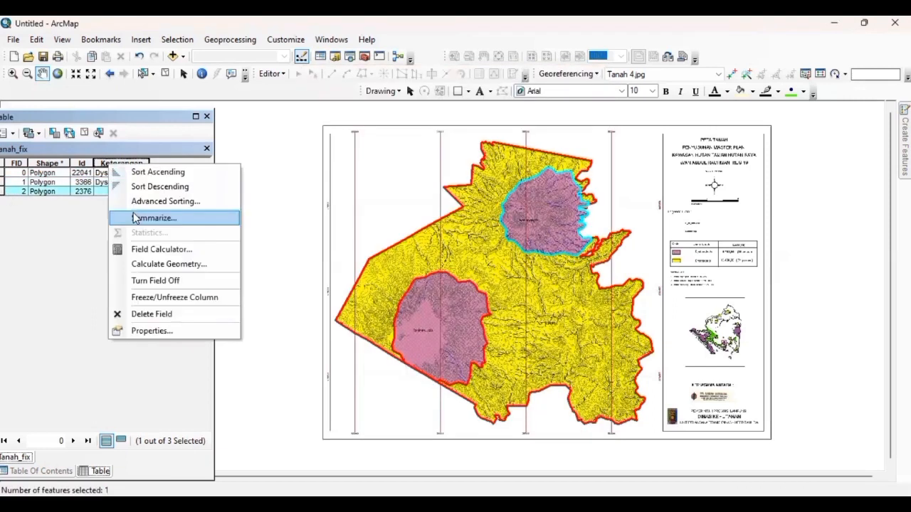
pyautogui.click(161, 249)
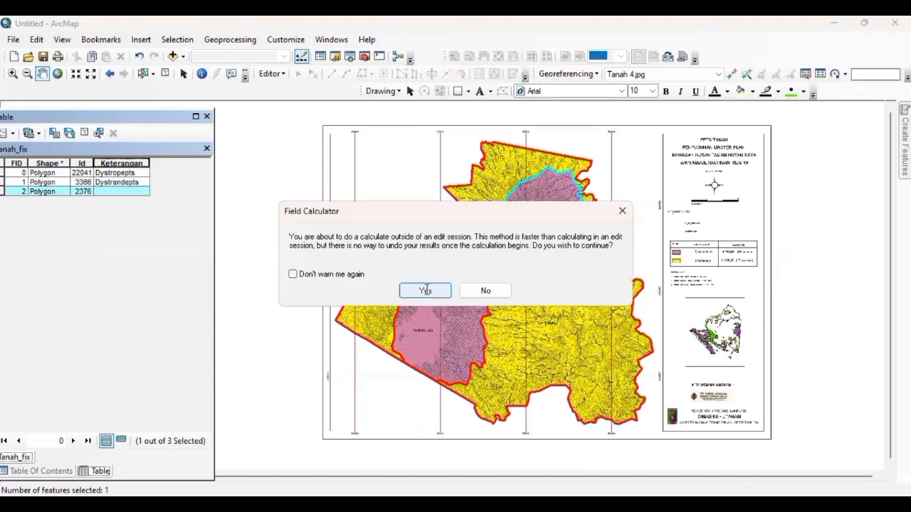
pyautogui.click(424, 291)
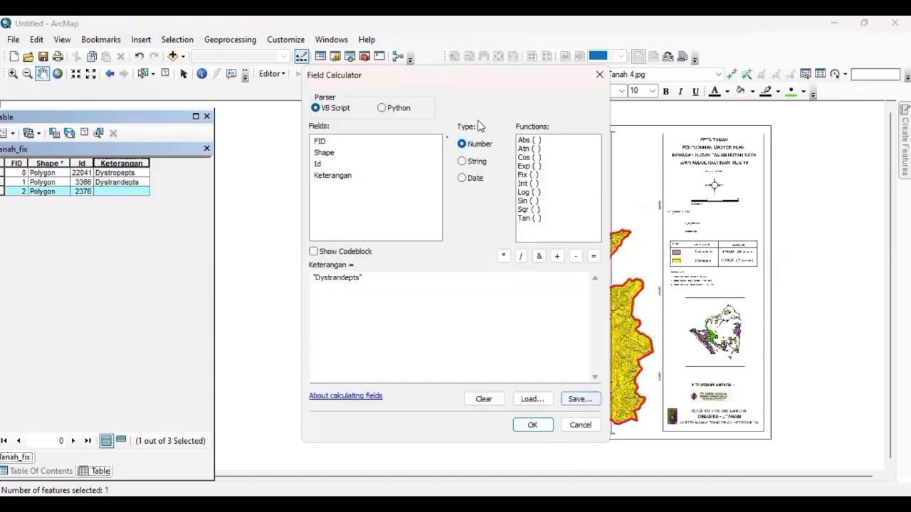
pyautogui.click(475, 161)
pyautogui.click(526, 426)
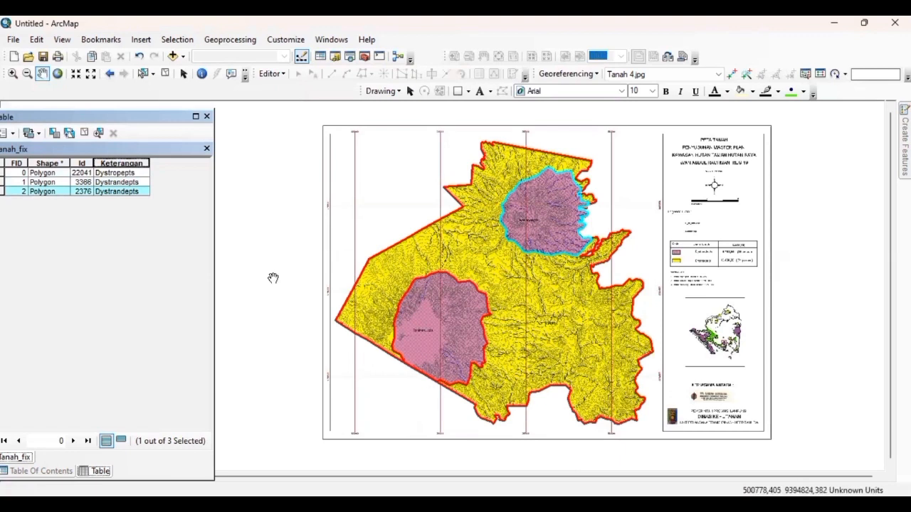
# - Add a field named Luas of type Double to the Tanah_fix attribute table
pyautogui.click(9, 135)
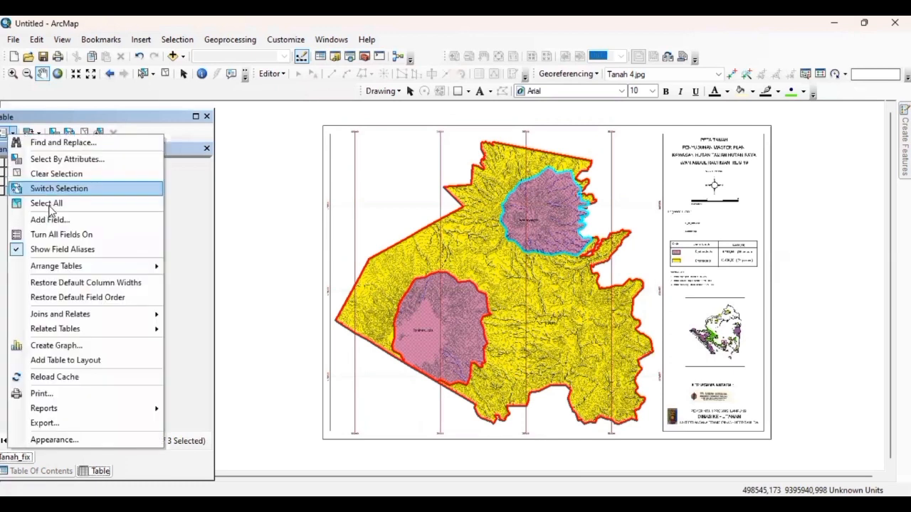
pyautogui.click(48, 225)
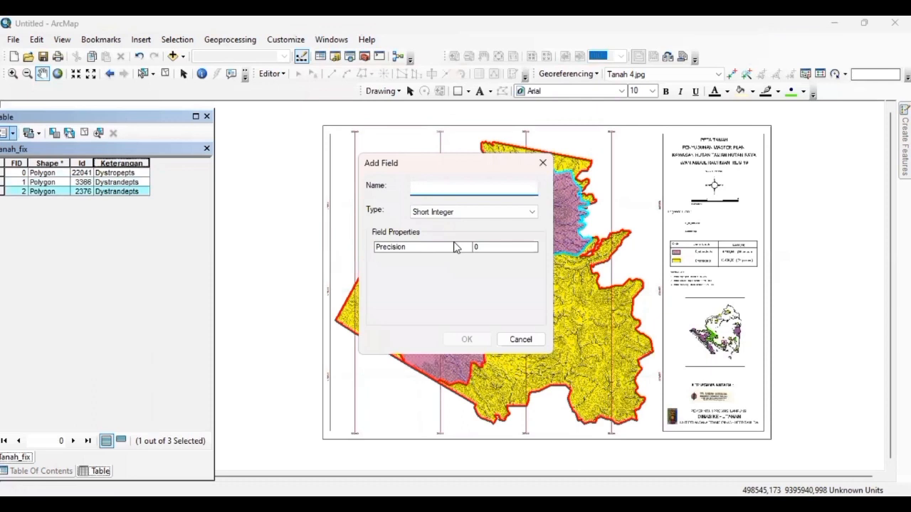
pyautogui.write('Luas')
pyautogui.click(450, 212)
pyautogui.click(449, 251)
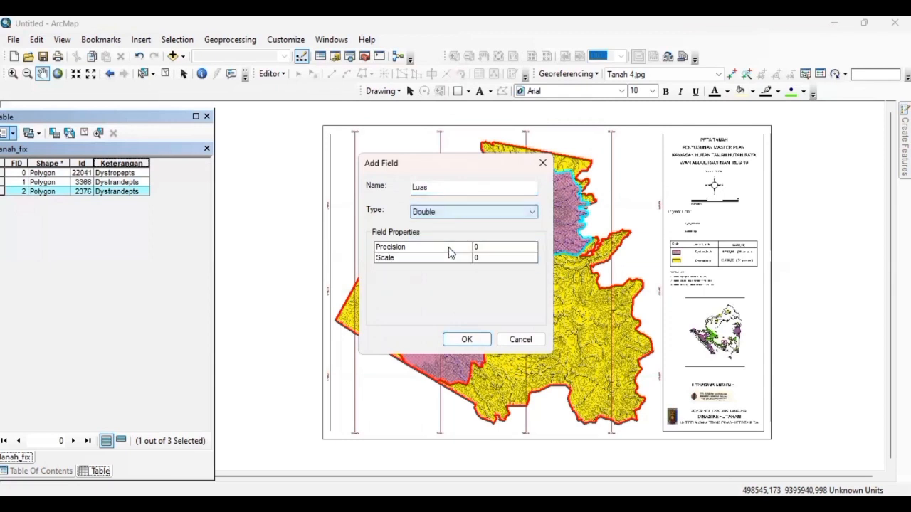
pyautogui.click(467, 340)
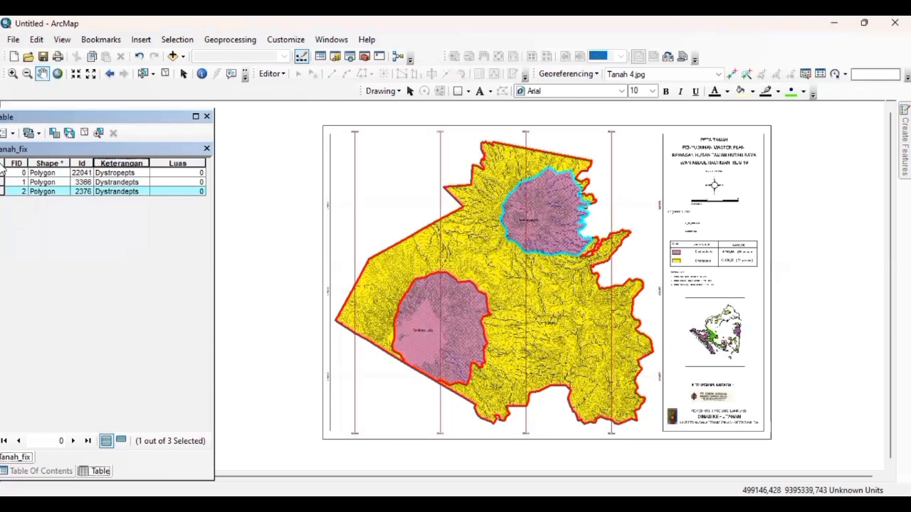
# - Clear the record selection and calculate the Luas field for all polygons as geometry area in square meters
pyautogui.click(84, 133)
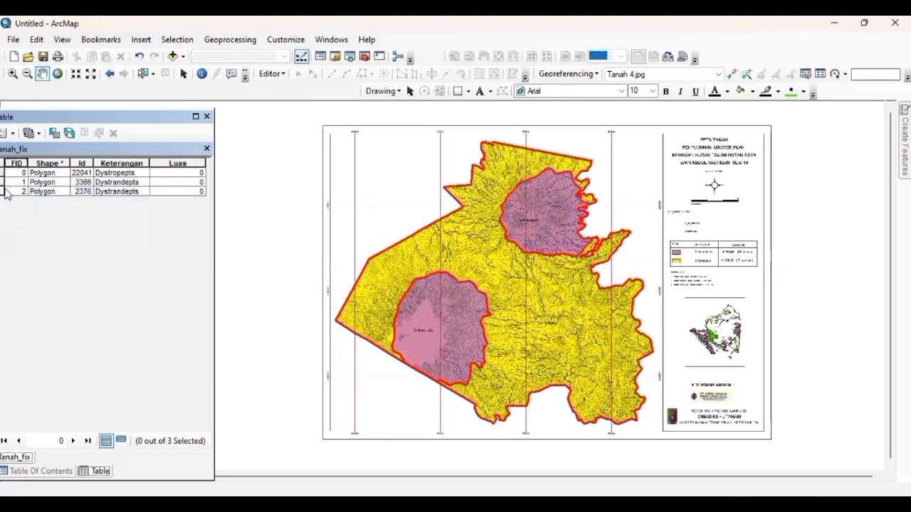
pyautogui.click(165, 165)
pyautogui.rightClick(164, 165)
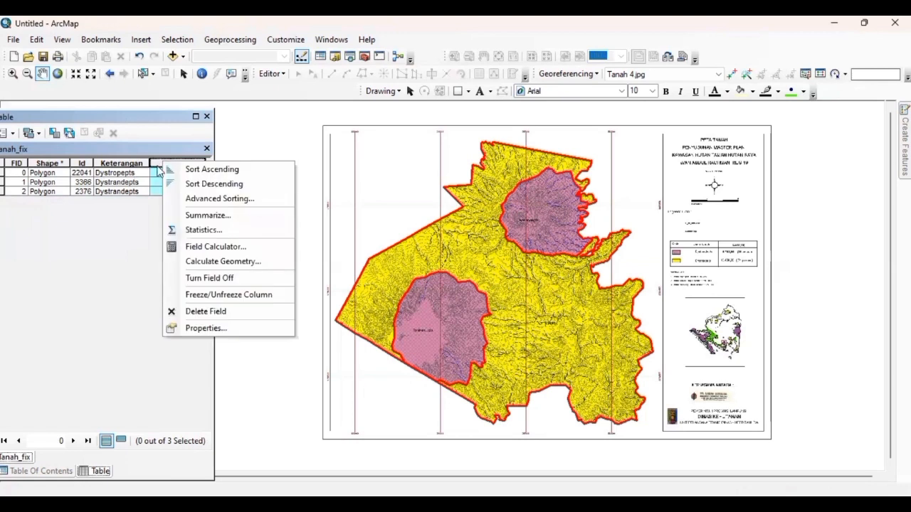
pyautogui.click(156, 213)
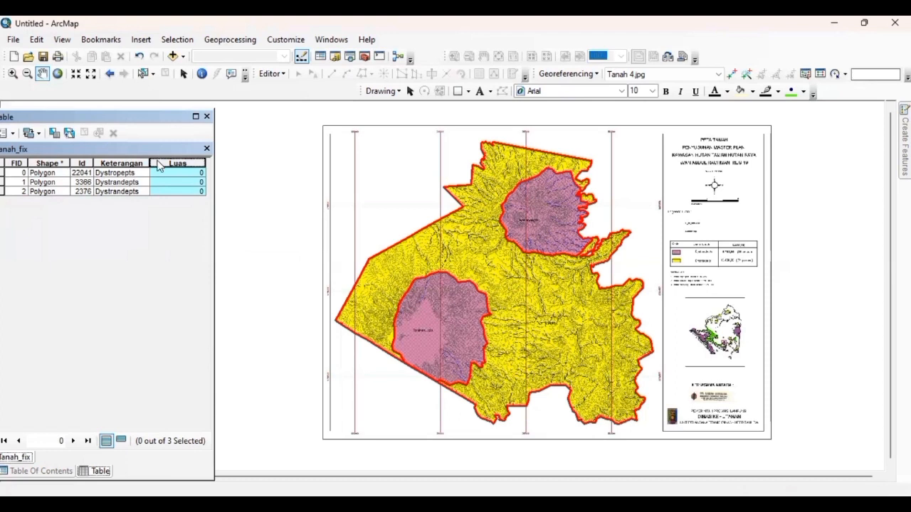
pyautogui.click(161, 191)
pyautogui.click(158, 163)
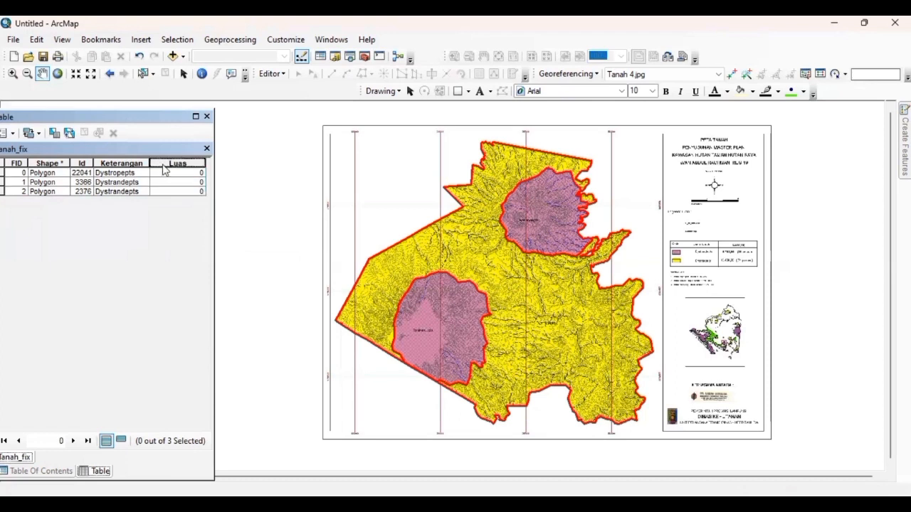
pyautogui.rightClick(160, 163)
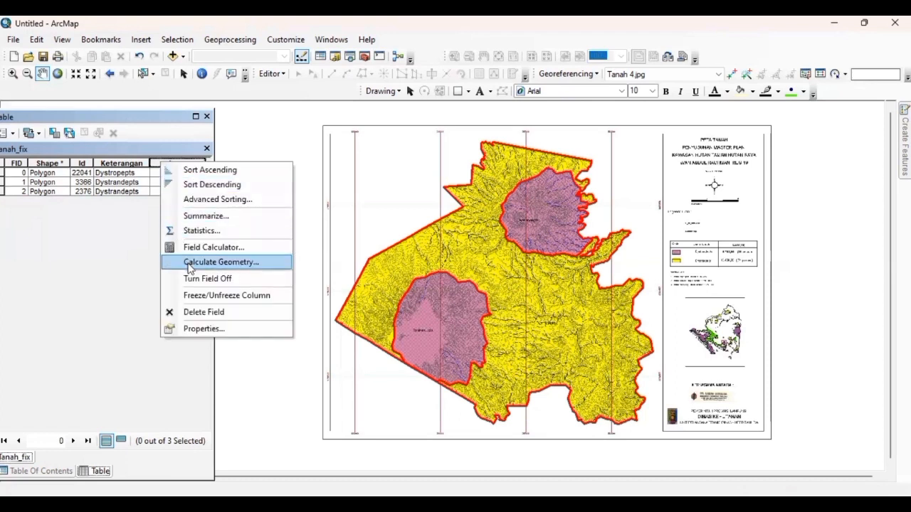
pyautogui.click(190, 265)
pyautogui.click(422, 292)
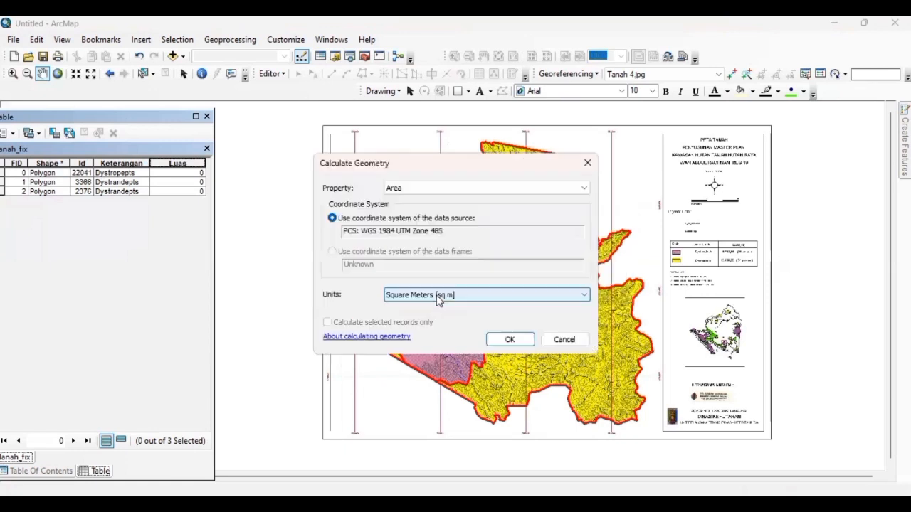
pyautogui.click(501, 340)
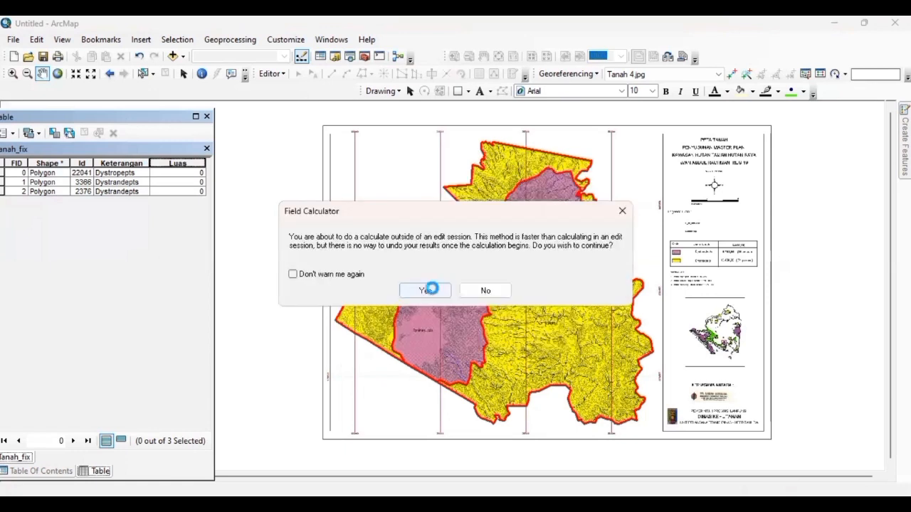
pyautogui.click(425, 291)
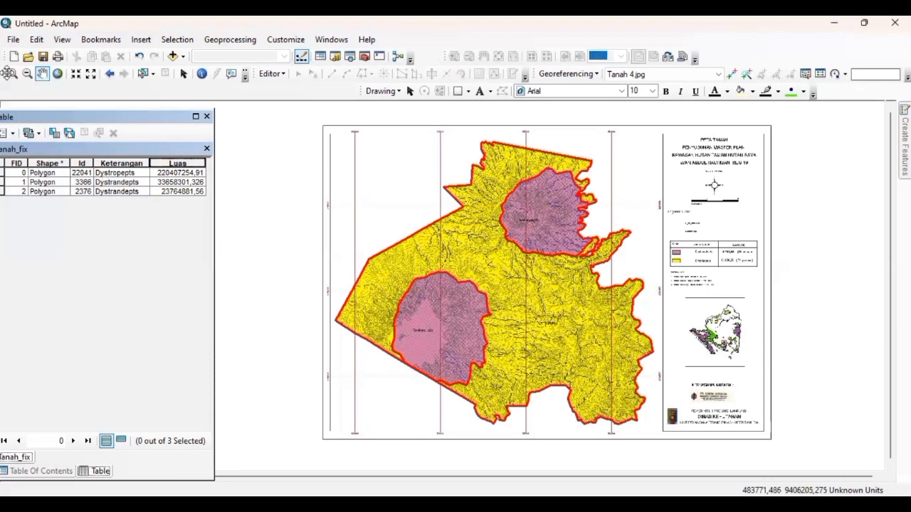
# - Add a field named Keteangan of type Text to the Tanah_fix attribute table
pyautogui.click(13, 132)
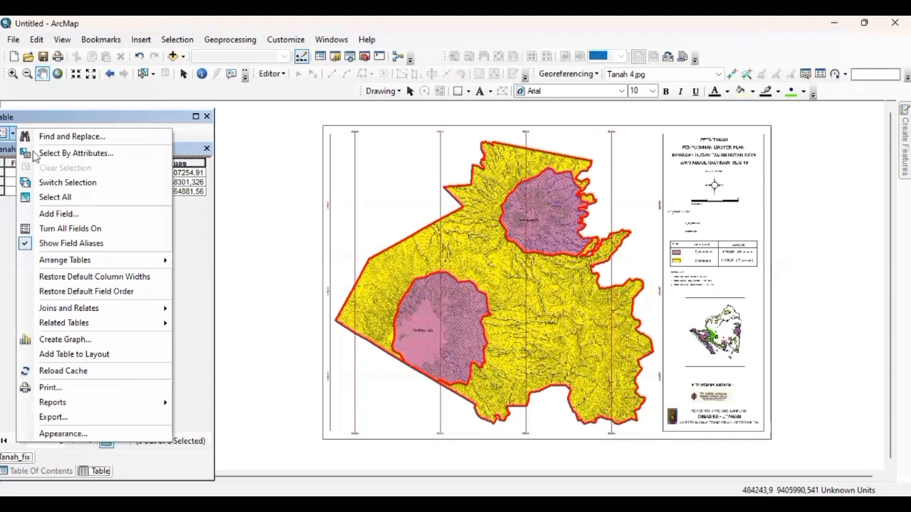
pyautogui.click(66, 221)
pyautogui.write('Keteangan')
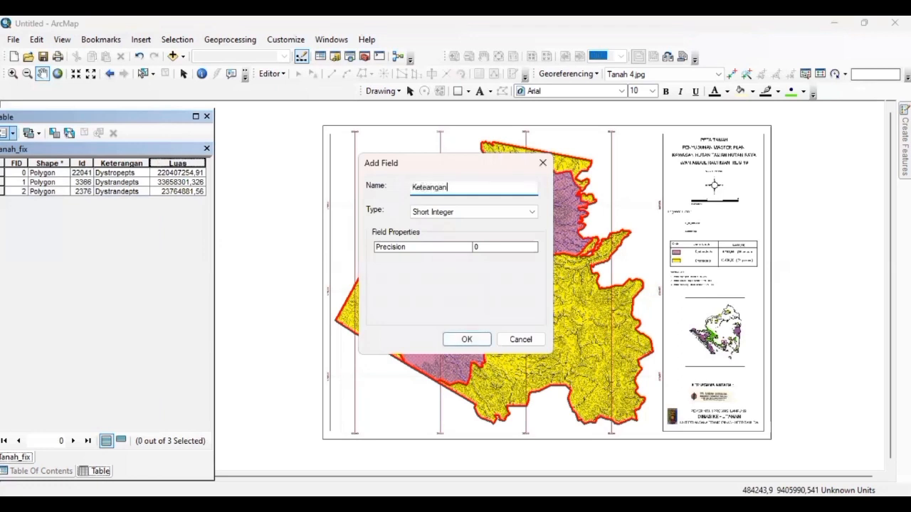
pyautogui.click(434, 211)
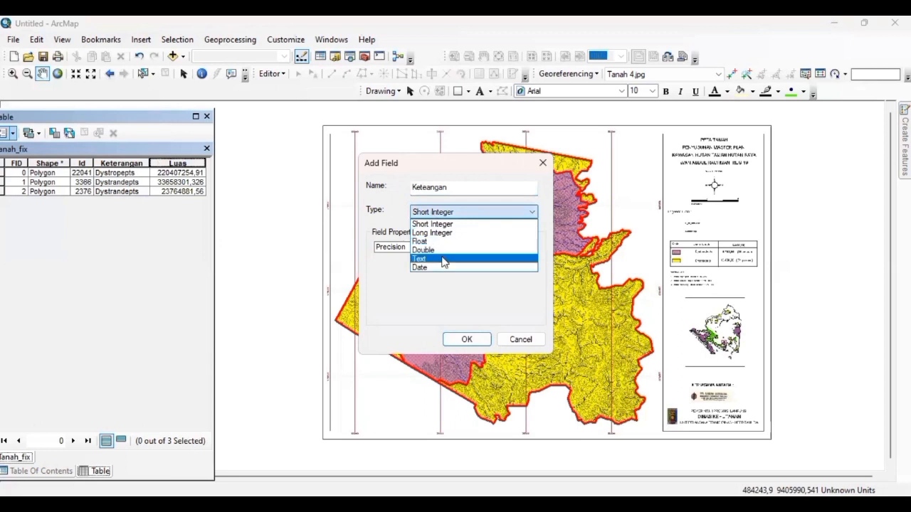
pyautogui.click(443, 259)
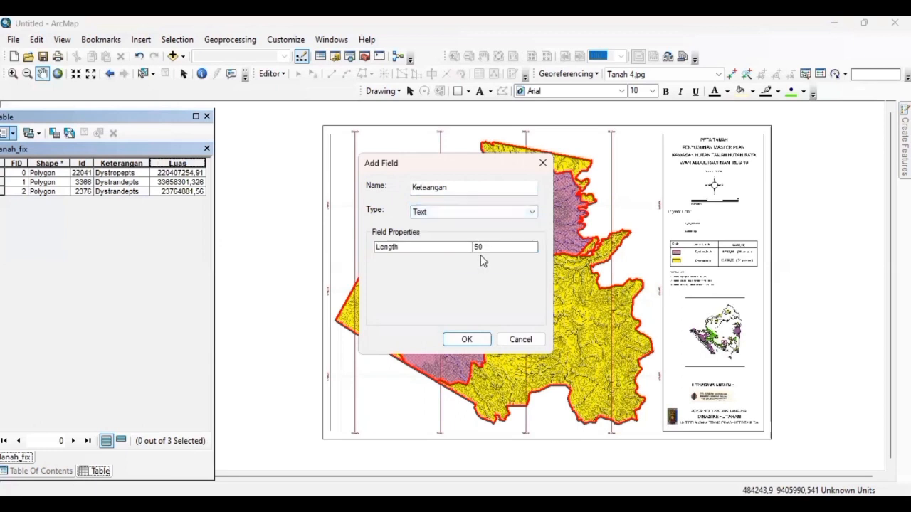
pyautogui.press('BackSpace')
pyautogui.write('3')
pyautogui.click(467, 340)
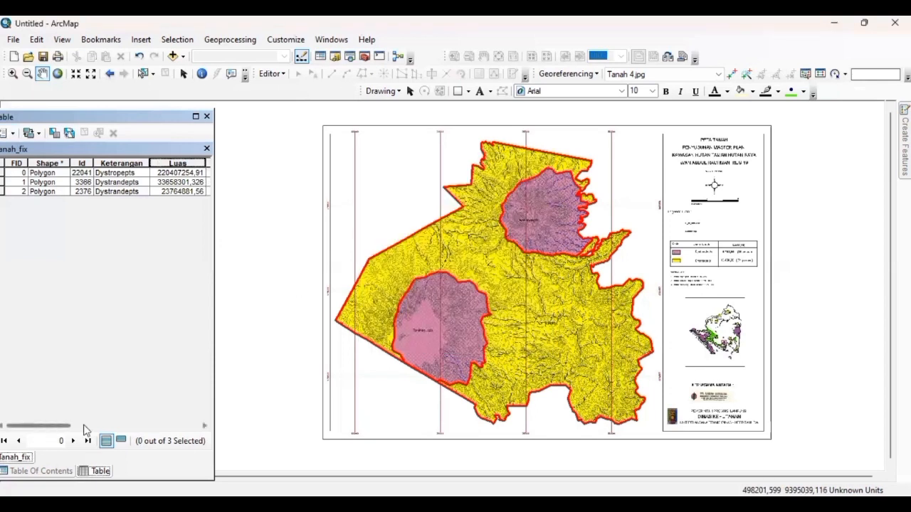
# - Calculate the Keteangan field for all polygons as "Tidak peka" with the String function type
pyautogui.moveTo(84, 427); pyautogui.dragTo(204, 427)
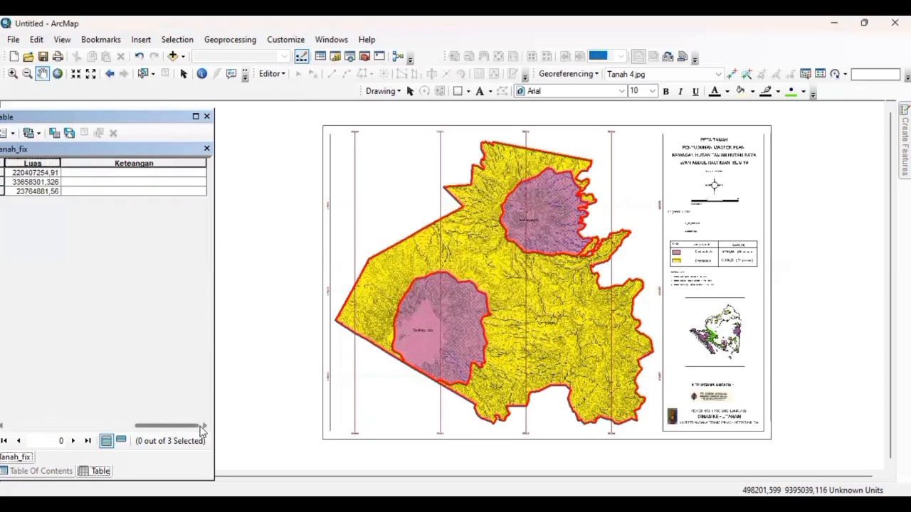
pyautogui.rightClick(117, 158)
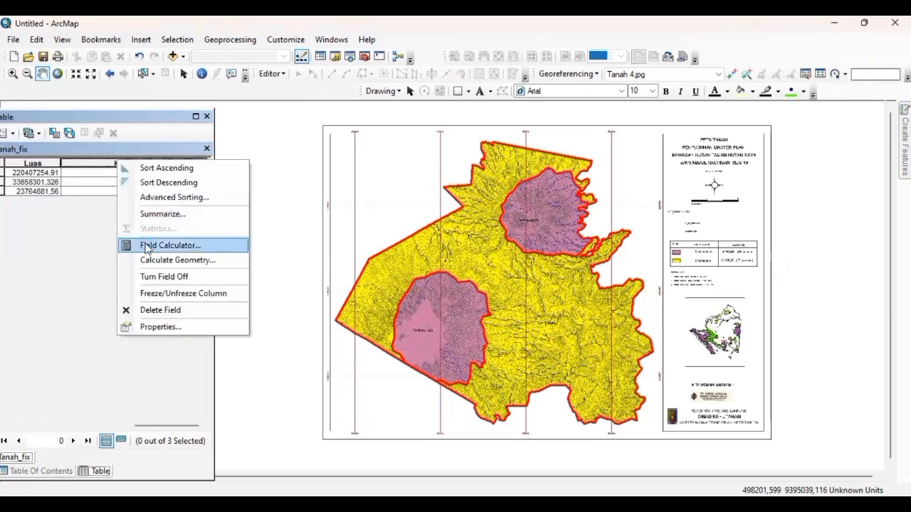
pyautogui.click(146, 246)
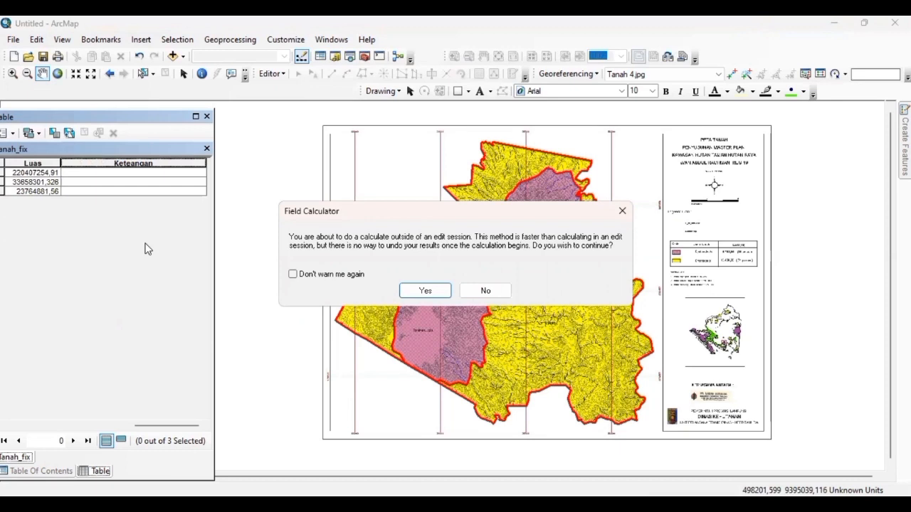
pyautogui.click(420, 285)
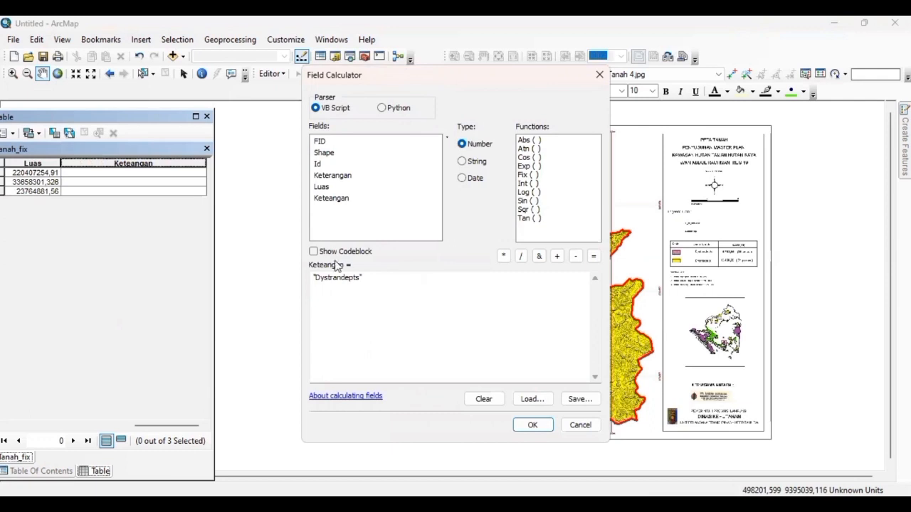
pyautogui.click(362, 277)
pyautogui.press('BackSpace')
pyautogui.press('BackSpace')
pyautogui.press('BackSpace')
pyautogui.press('BackSpace')
pyautogui.press('BackSpace')
pyautogui.press('BackSpace')
pyautogui.press('BackSpace')
pyautogui.press('BackSpace')
pyautogui.press('BackSpace')
pyautogui.press('BackSpace')
pyautogui.press('BackSpace')
pyautogui.press('BackSpace')
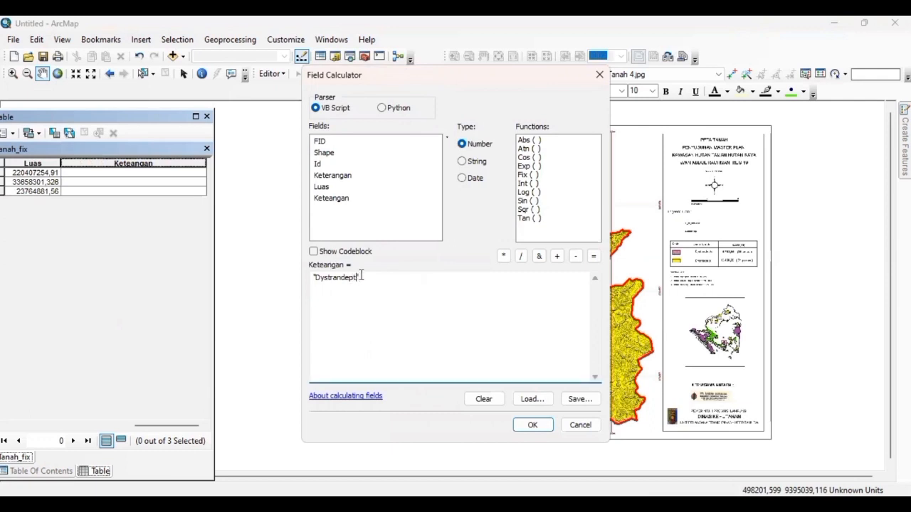
pyautogui.write('Tidak peka"')
pyautogui.click(461, 161)
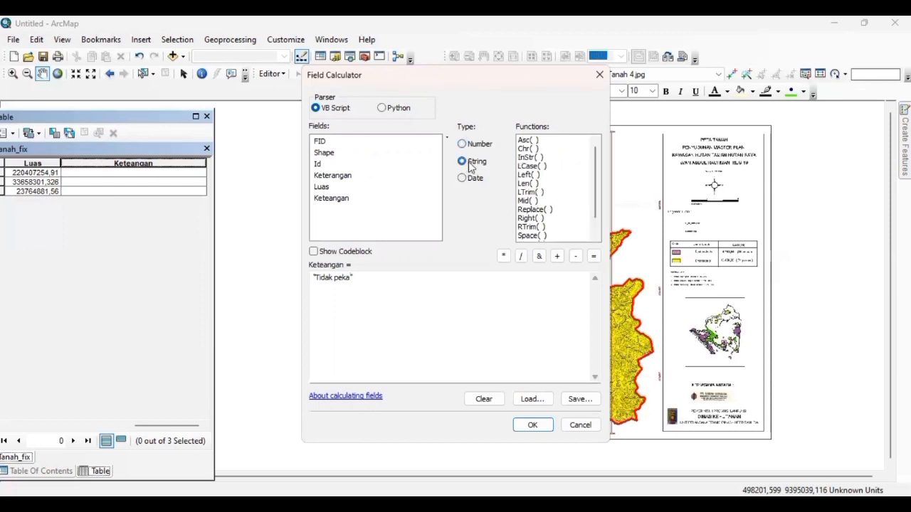
pyautogui.click(530, 424)
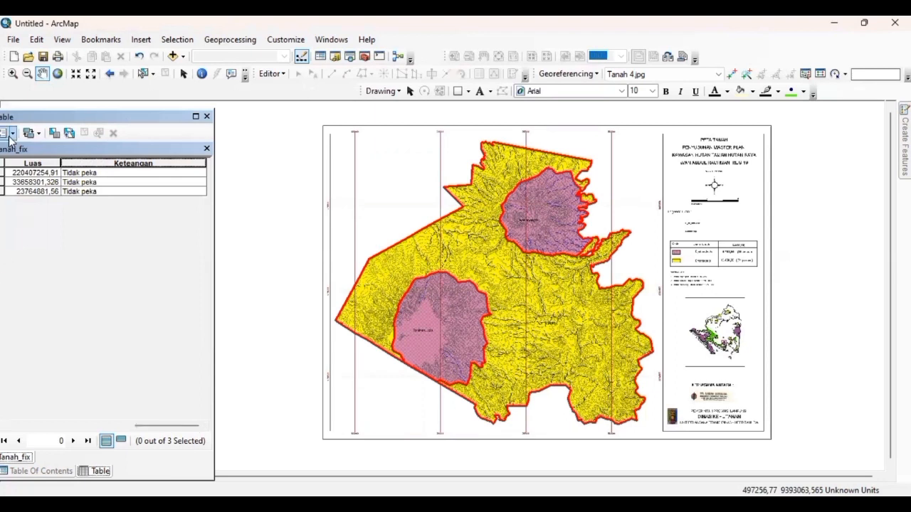
# - Add a field named Skor of type Double to the Tanah_fix attribute table
pyautogui.click(9, 136)
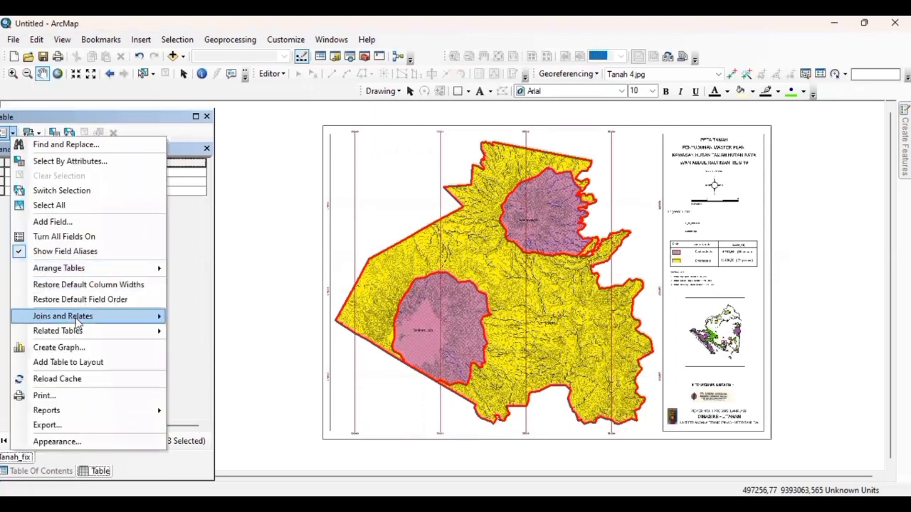
pyautogui.click(84, 225)
pyautogui.write('Skor')
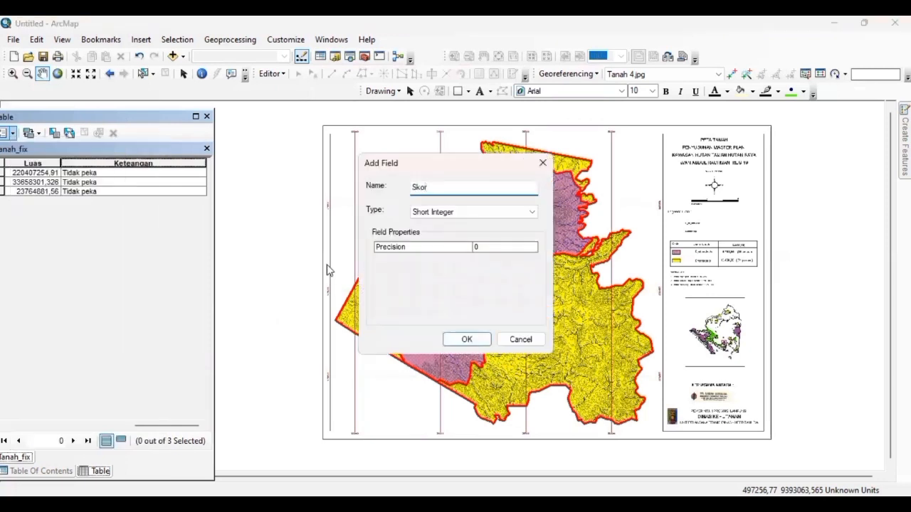
pyautogui.click(426, 214)
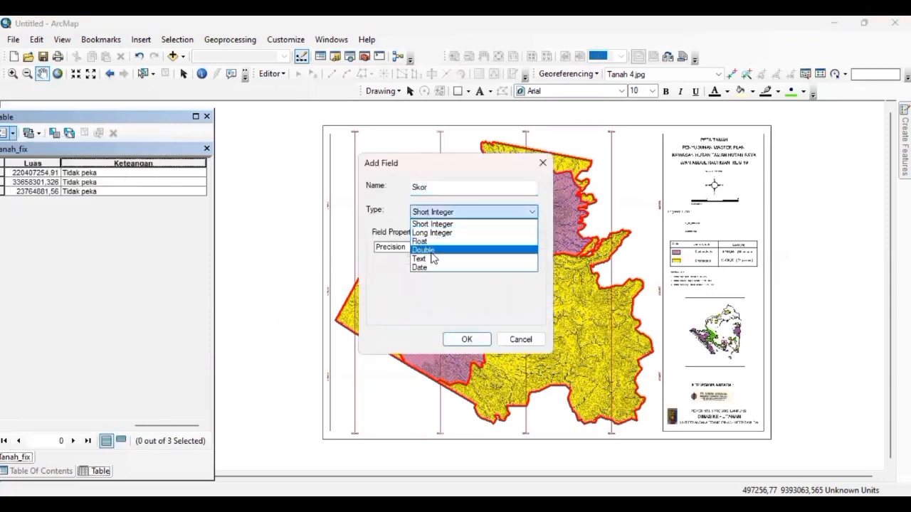
pyautogui.click(431, 259)
pyautogui.click(478, 247)
pyautogui.doubleClick(480, 247)
pyautogui.write('30')
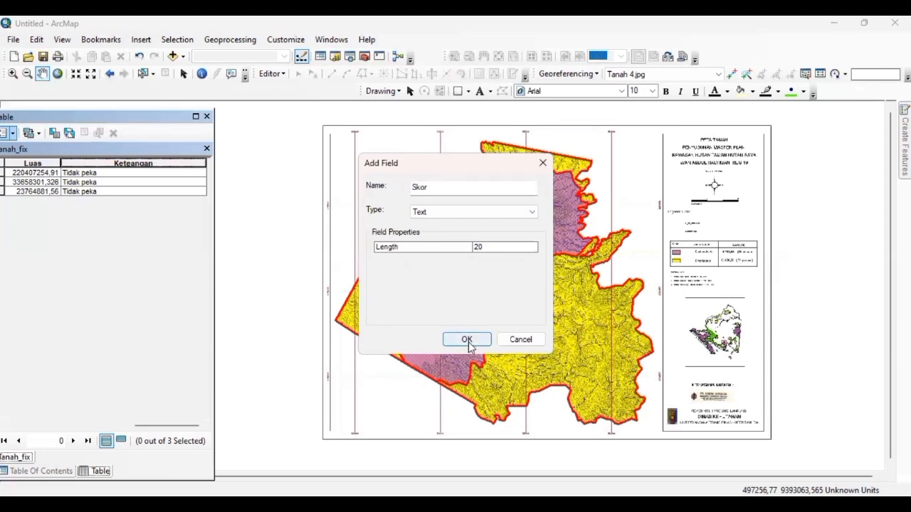
pyautogui.click(484, 213)
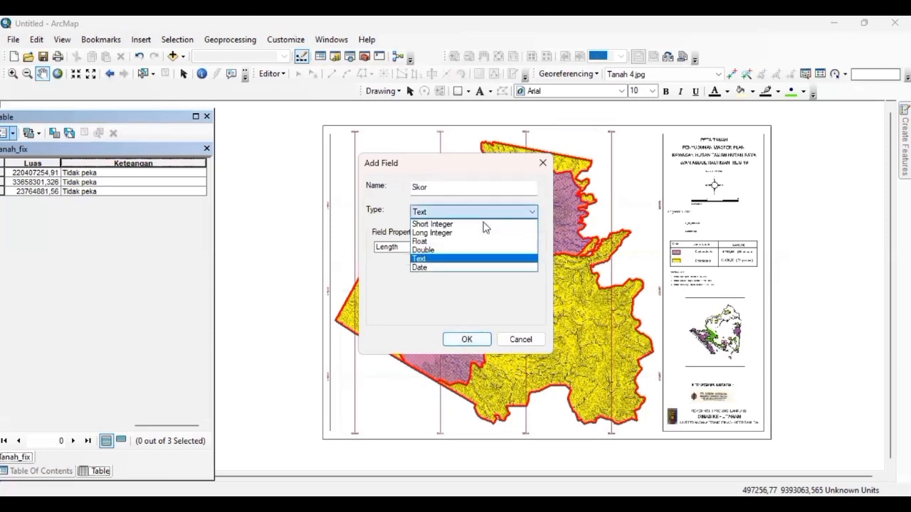
pyautogui.click(478, 250)
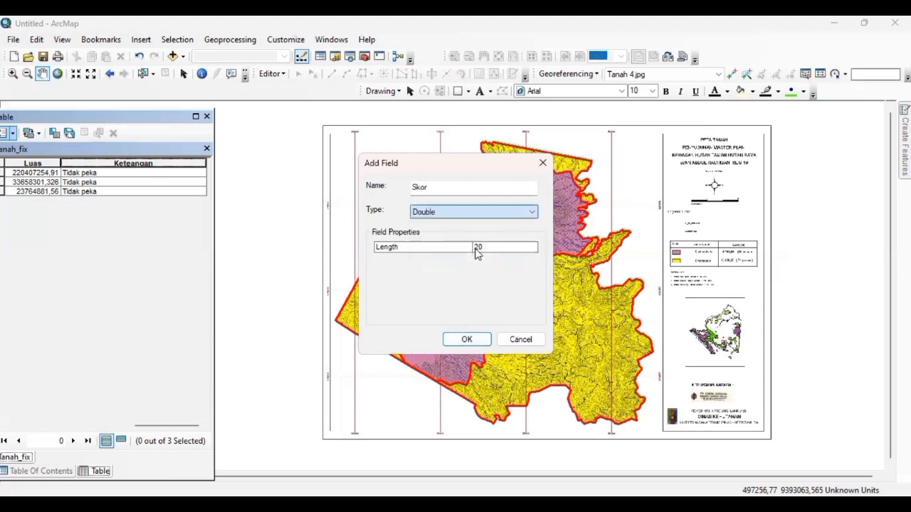
pyautogui.click(466, 340)
# - Calculate the Skor field as 30 for all polygons and close the attribute table
pyautogui.moveTo(146, 425); pyautogui.dragTo(194, 427)
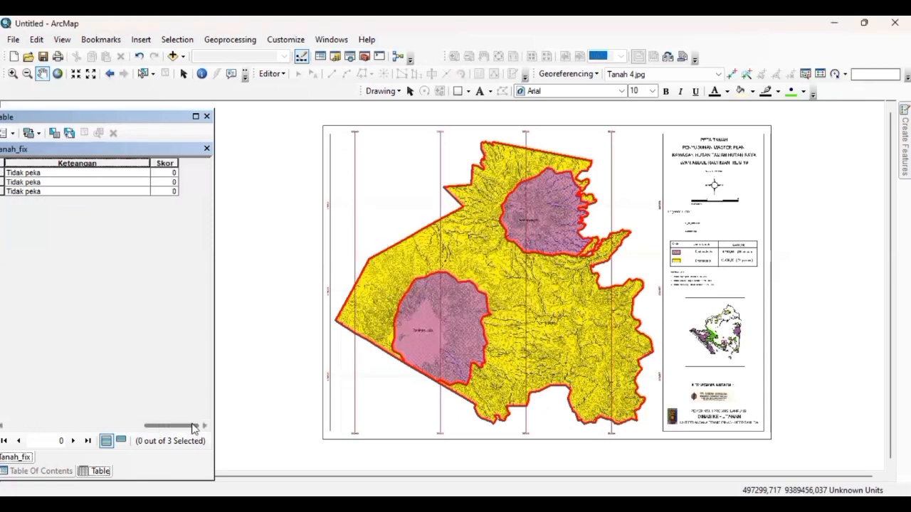
pyautogui.rightClick(169, 162)
pyautogui.click(200, 247)
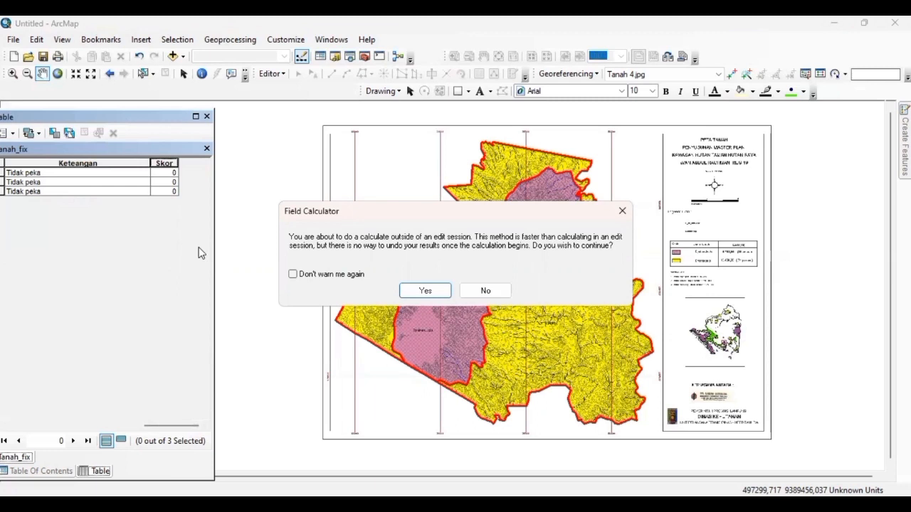
pyautogui.click(426, 291)
pyautogui.moveTo(353, 277); pyautogui.dragTo(318, 277)
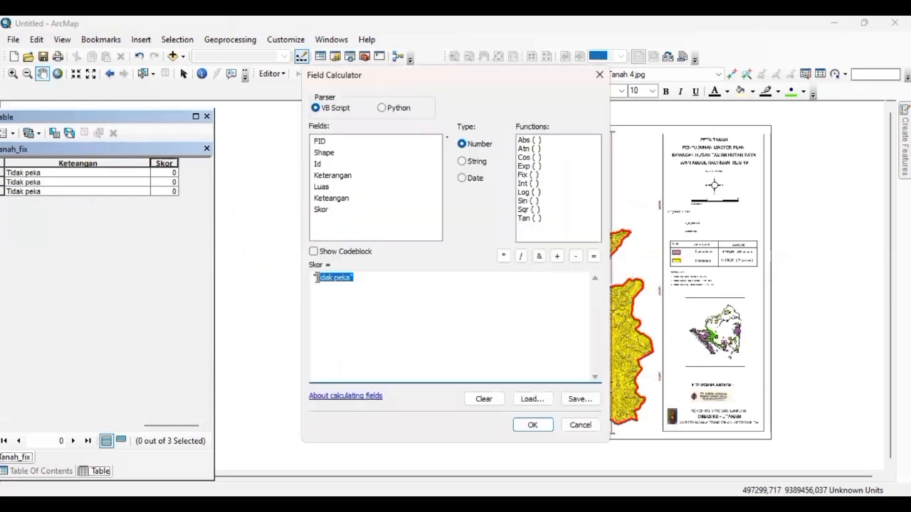
pyautogui.write('30')
pyautogui.doubleClick(319, 279)
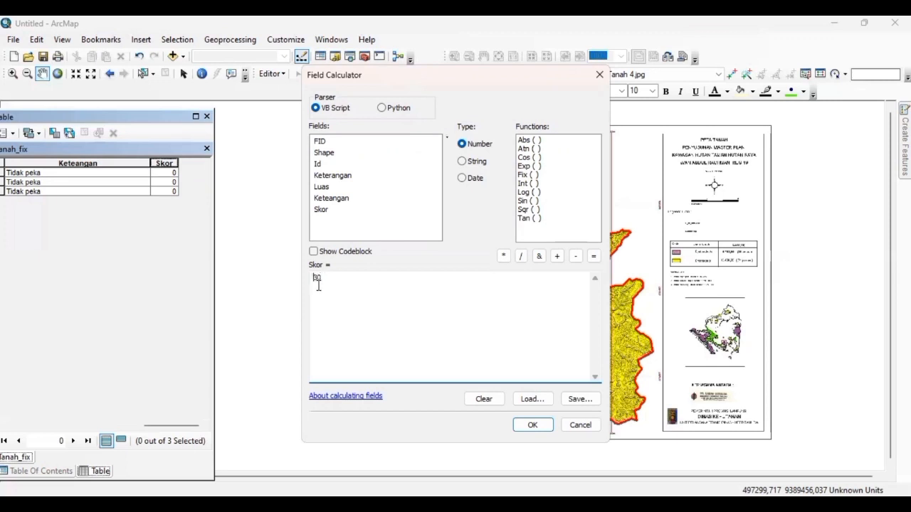
pyautogui.click(534, 425)
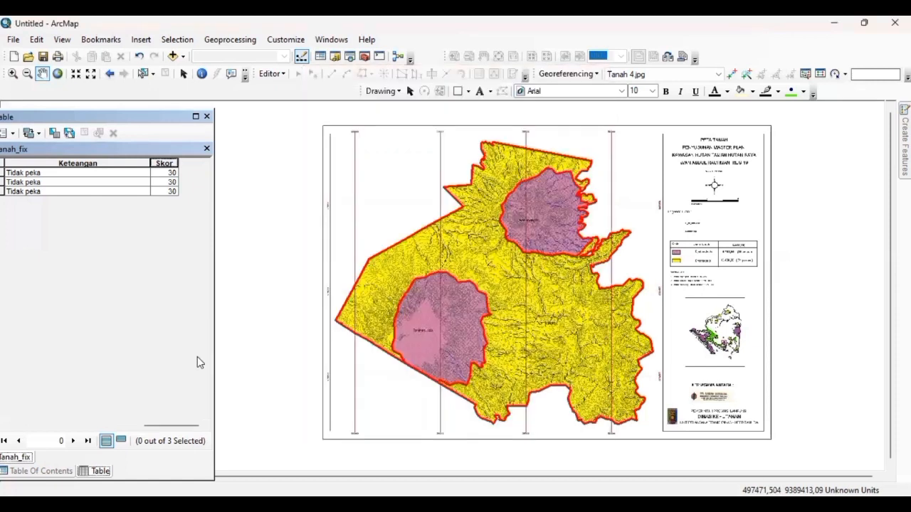
pyautogui.click(207, 149)
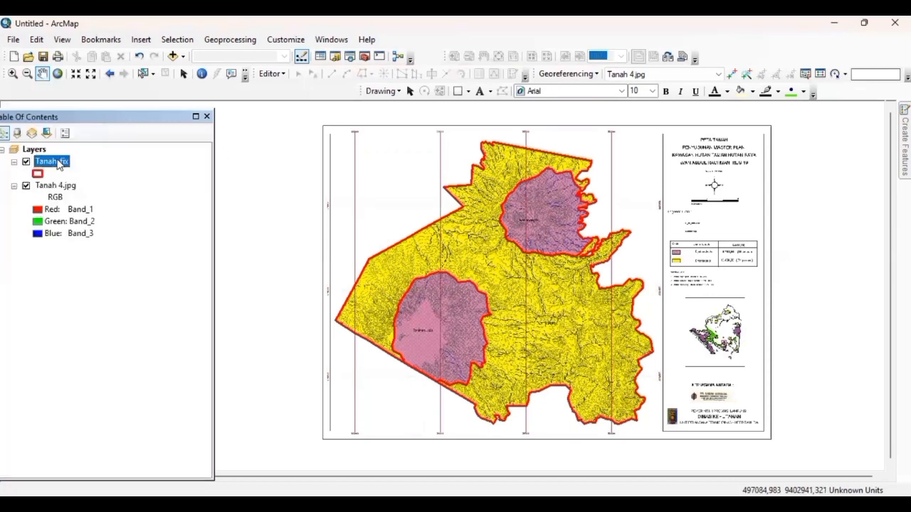
# - Symbolize the Tanah_fix layer by unique values of the Keterangan field and add all its values
pyautogui.rightClick(58, 161)
pyautogui.click(97, 156)
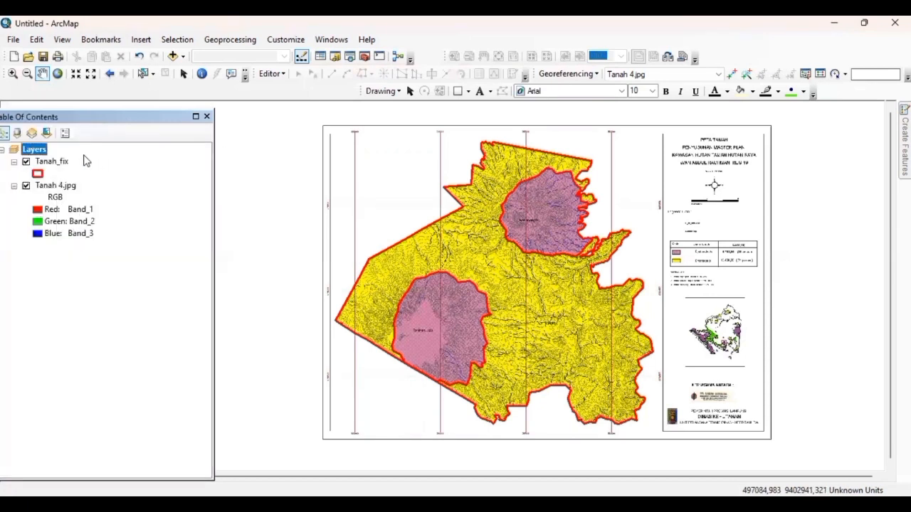
pyautogui.click(67, 158)
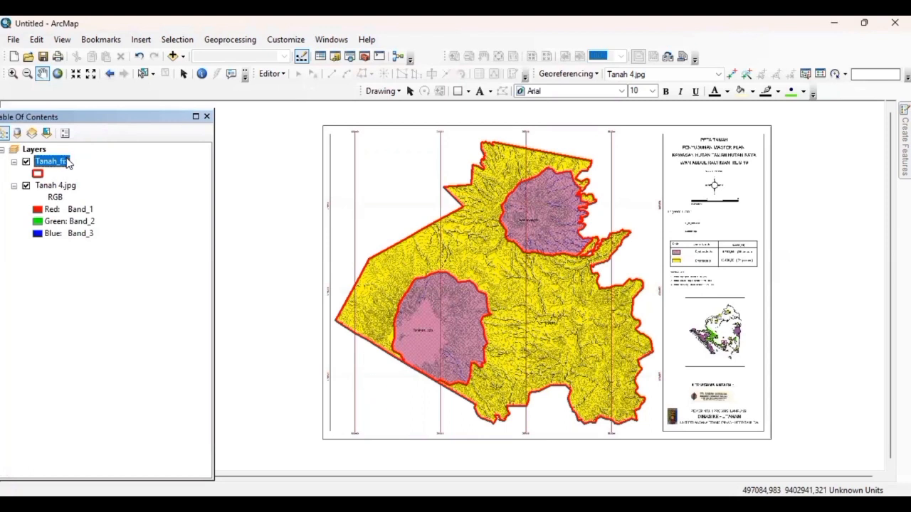
pyautogui.rightClick(67, 161)
pyautogui.moveTo(131, 271)
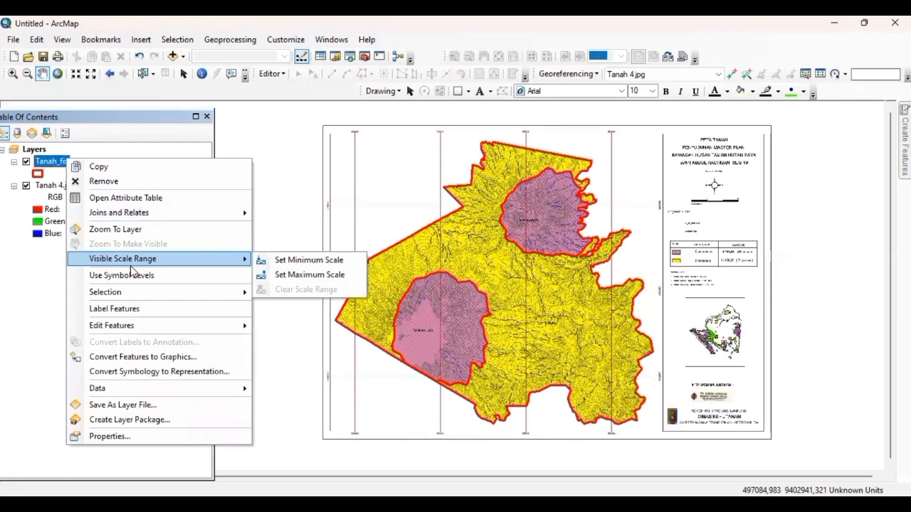
pyautogui.click(177, 432)
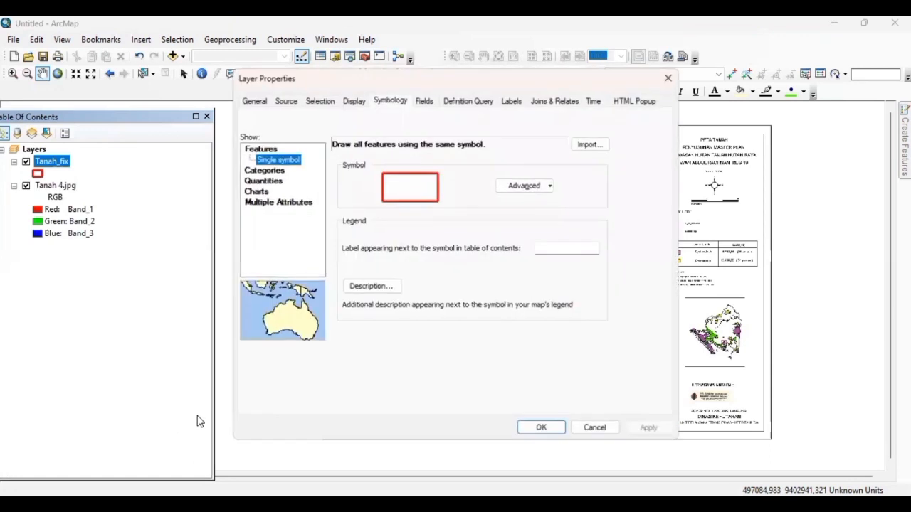
pyautogui.click(259, 169)
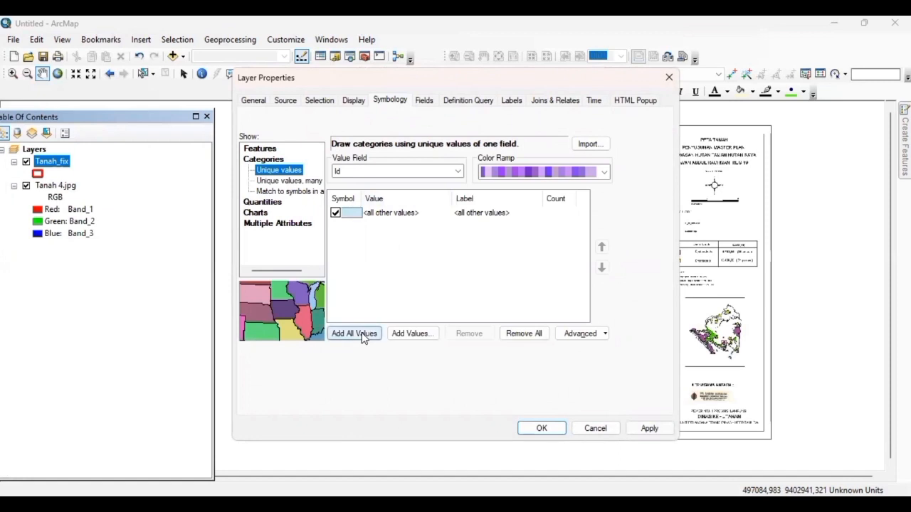
pyautogui.click(398, 172)
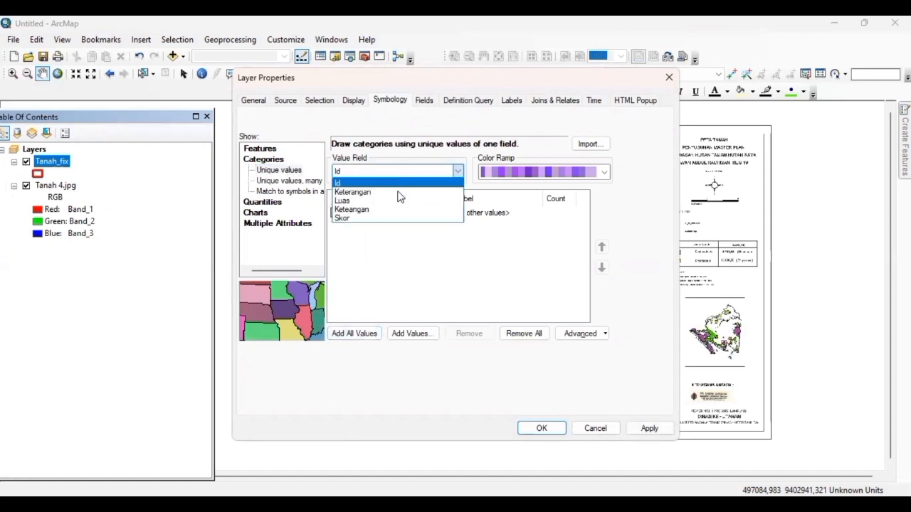
pyautogui.click(399, 192)
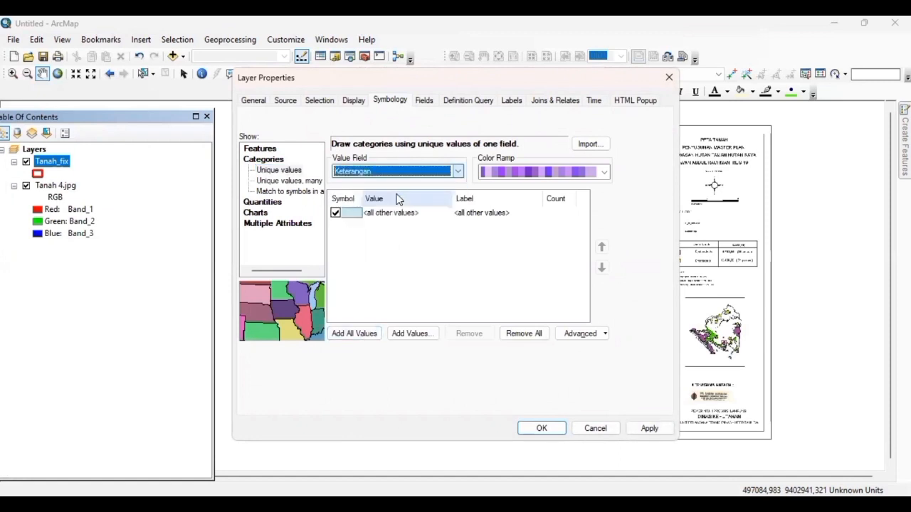
pyautogui.click(353, 334)
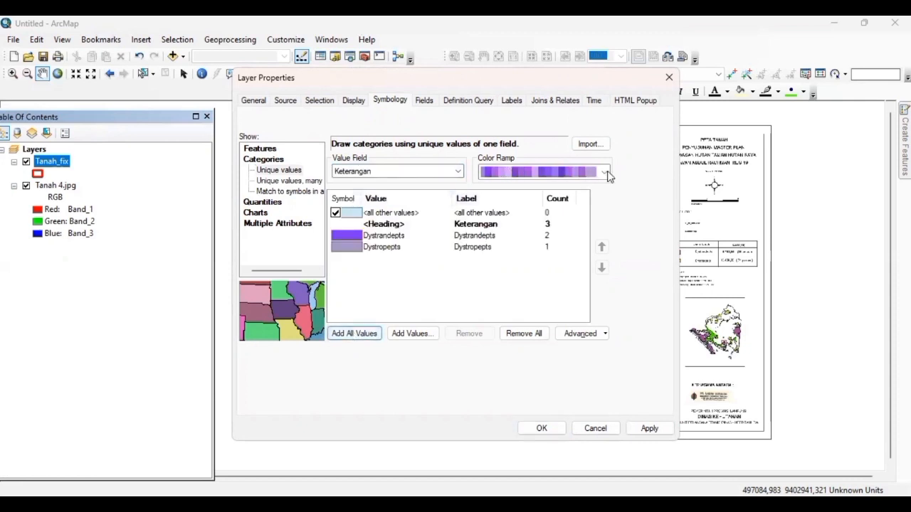
# - Give the Tanah_fix unique-value symbols a green color ramp with dark and light green shades and apply the symbology
pyautogui.click(604, 172)
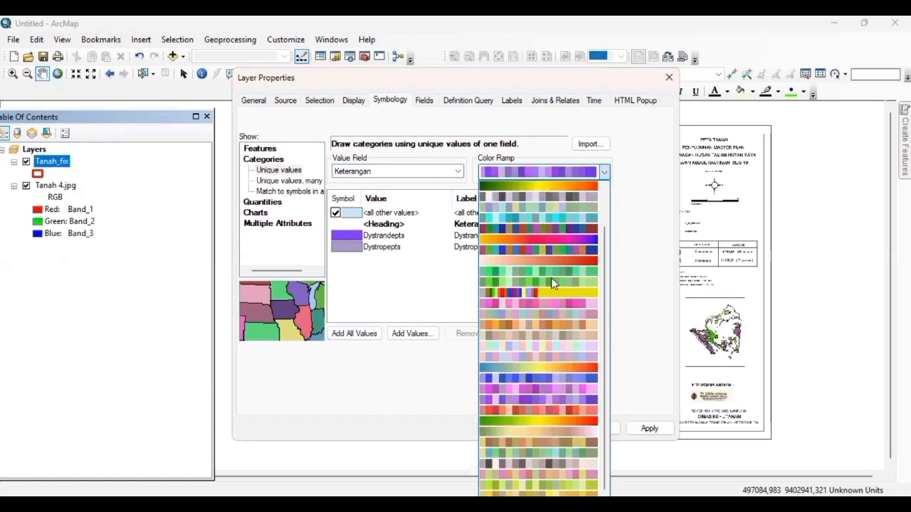
pyautogui.click(552, 275)
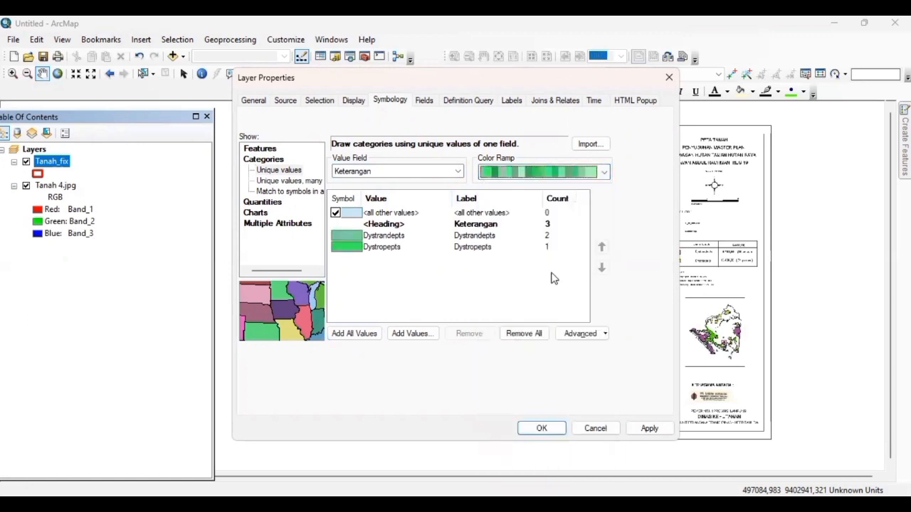
pyautogui.click(604, 173)
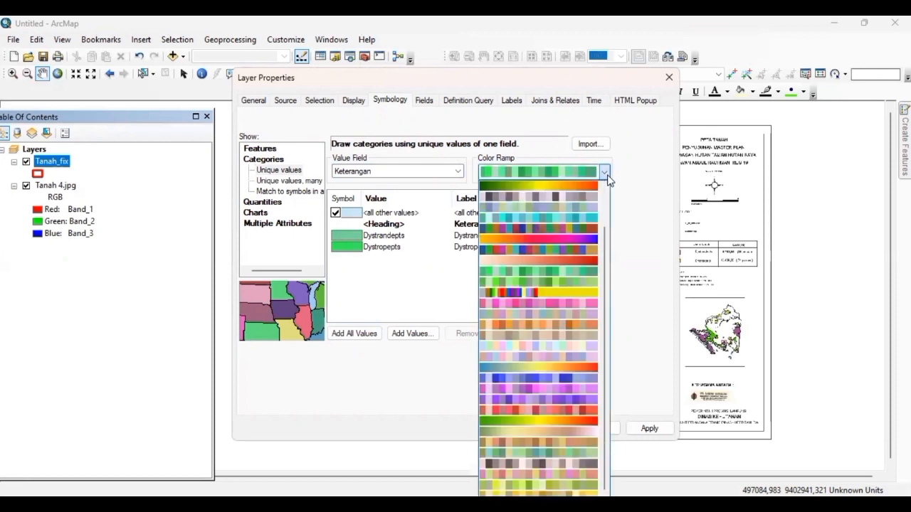
pyautogui.scroll(2, 604, 234)
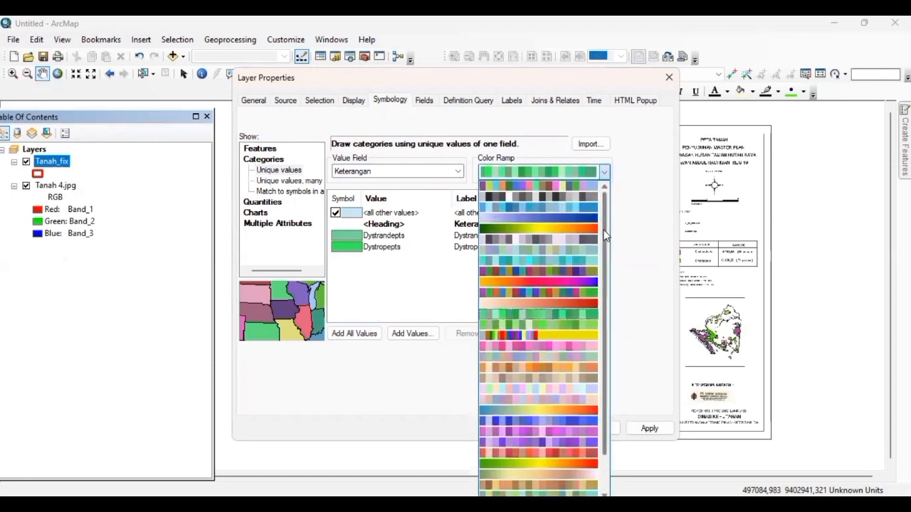
pyautogui.click(579, 328)
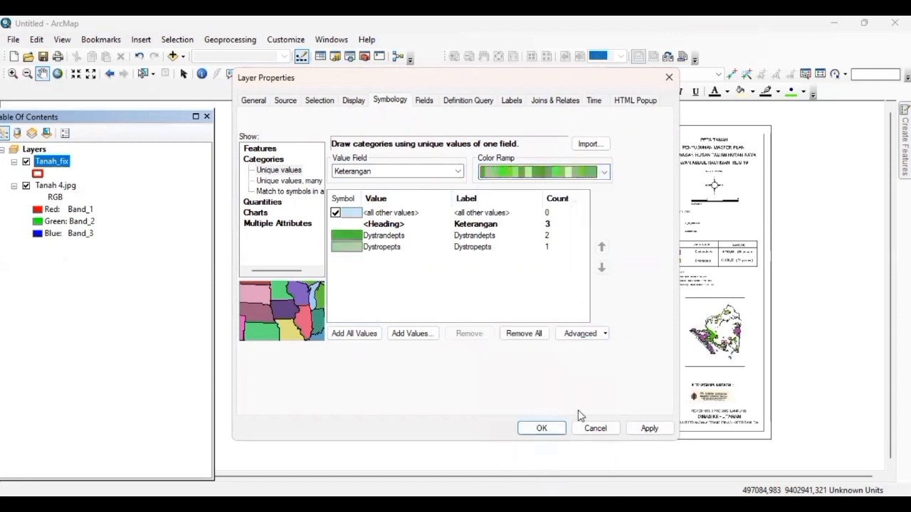
pyautogui.click(545, 428)
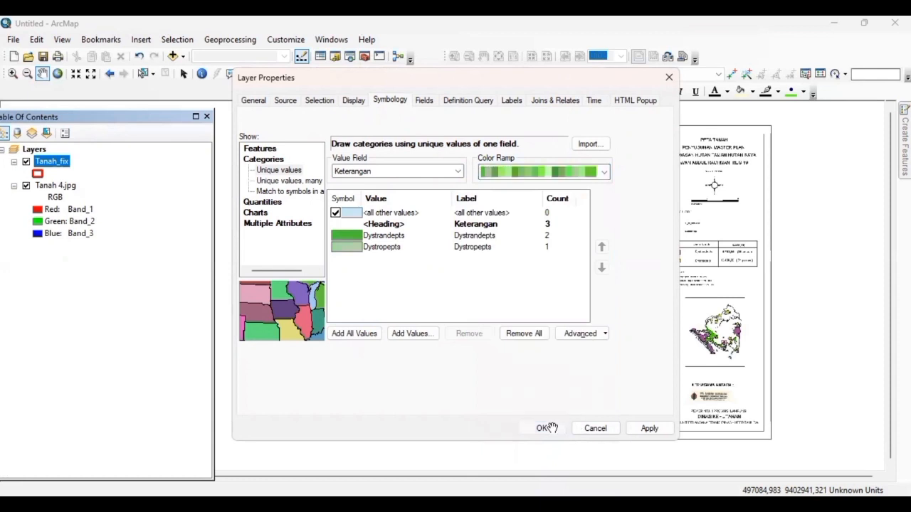
# - Turn on labels for the Tanah_fix features and set the label font size to 10
pyautogui.rightClick(53, 165)
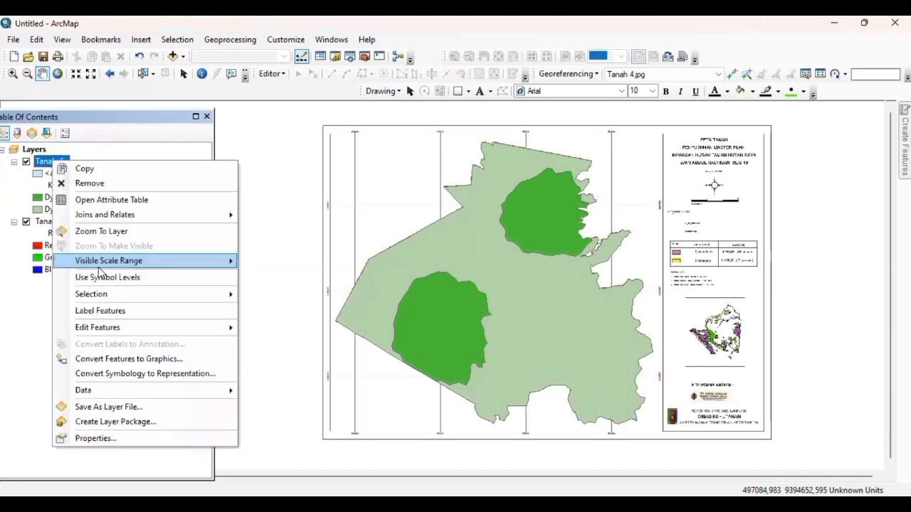
pyautogui.click(101, 311)
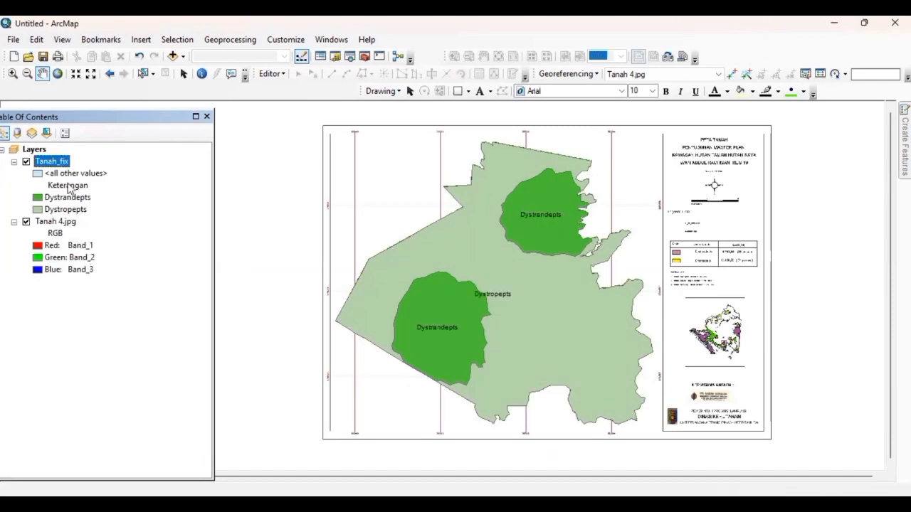
pyautogui.rightClick(64, 163)
pyautogui.click(125, 437)
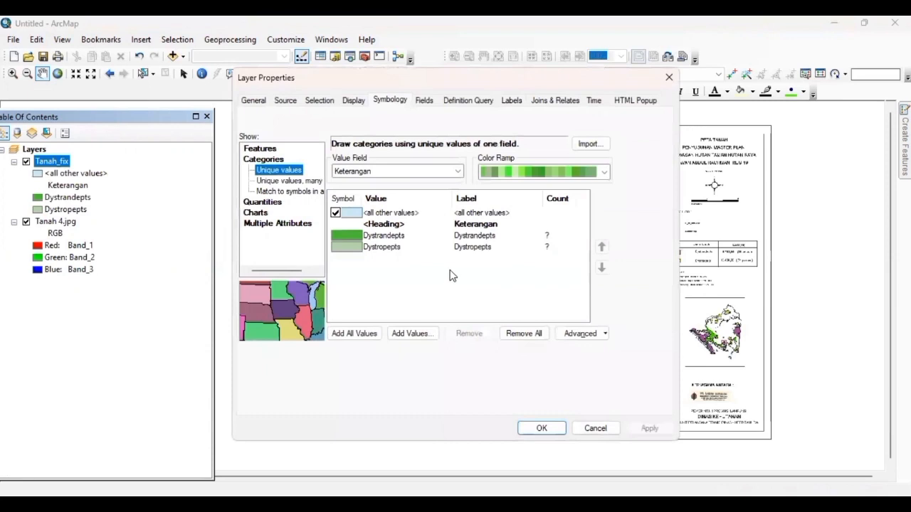
pyautogui.click(513, 101)
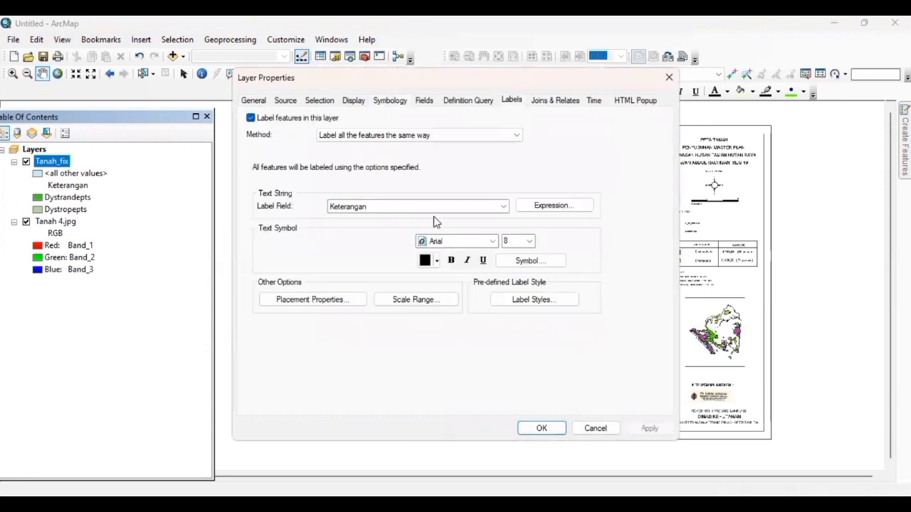
pyautogui.click(529, 241)
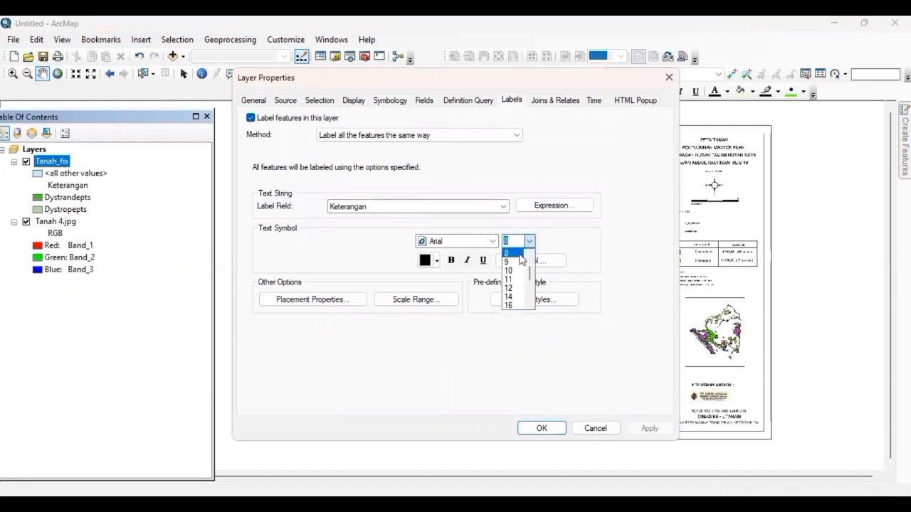
pyautogui.click(511, 271)
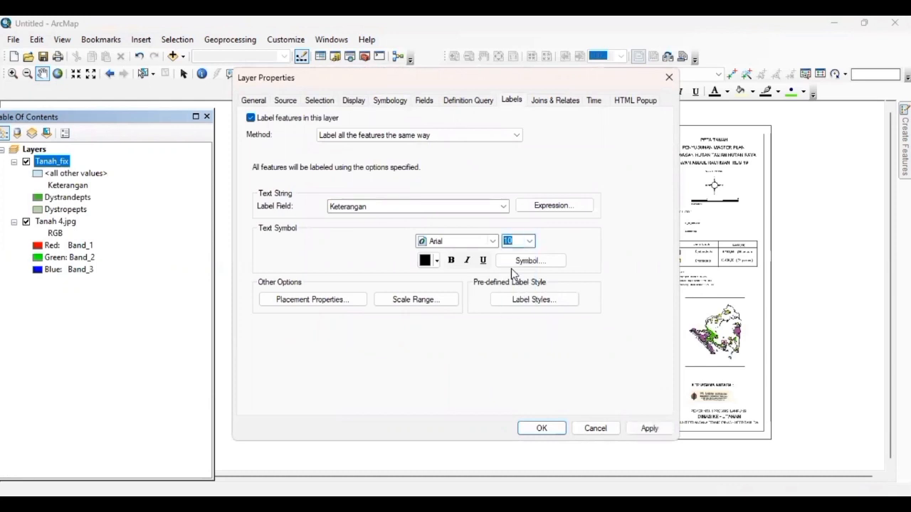
# - Set the label placement to only inside polygons with duplicate labels removed, and apply the layer properties
pyautogui.click(346, 302)
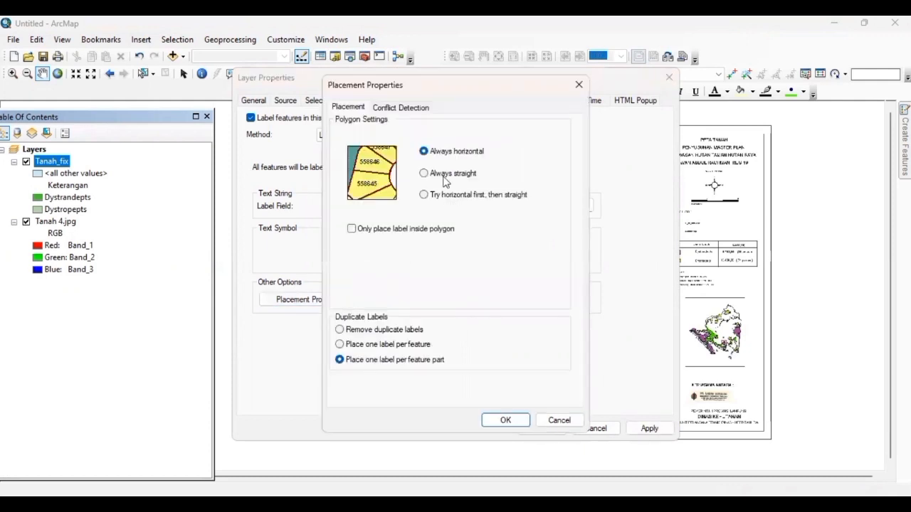
pyautogui.click(408, 229)
pyautogui.click(348, 330)
pyautogui.click(505, 420)
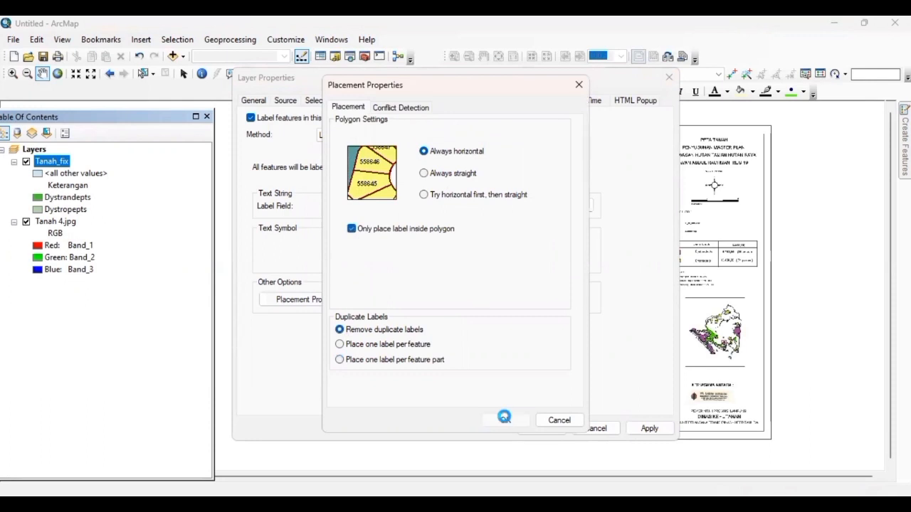
pyautogui.click(541, 428)
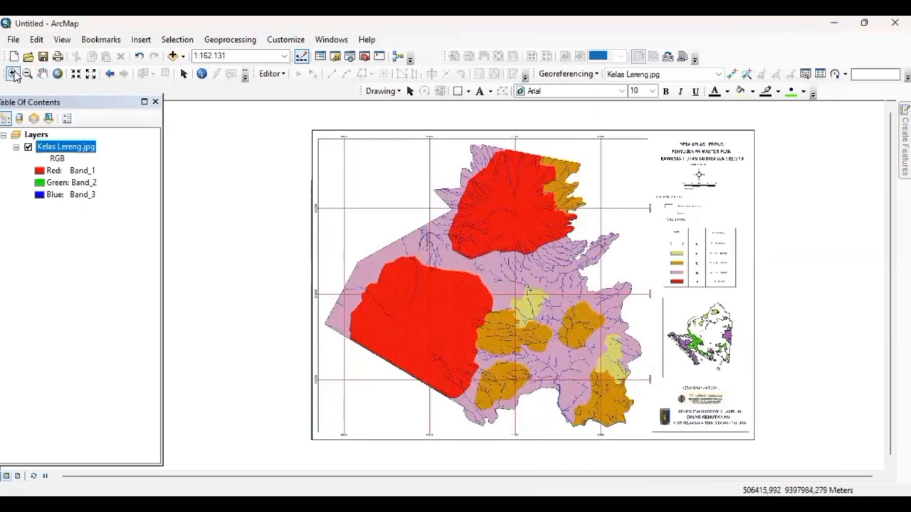
# - Start a new shapefile in the SHP TAHURA\Tahura tanah sho folder, named Lereng with feature type Polygon
pyautogui.click(11, 74)
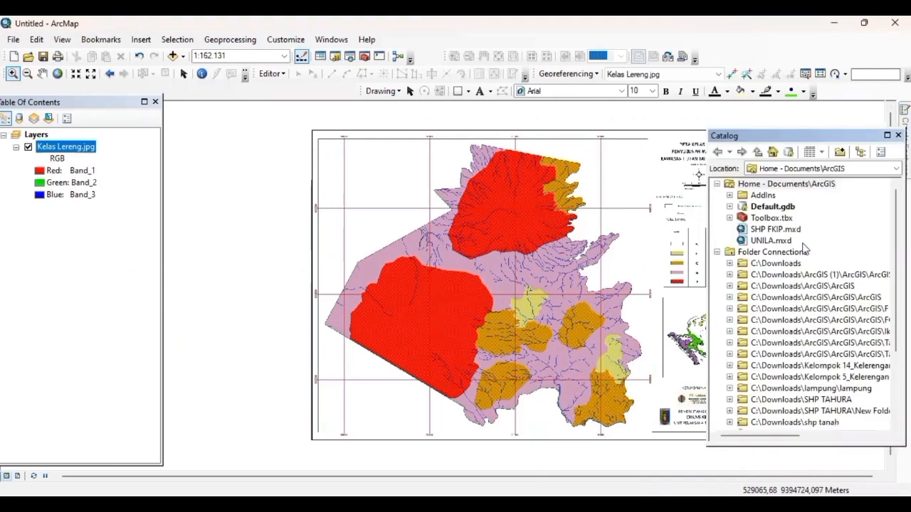
pyautogui.scroll(-2, 804, 306)
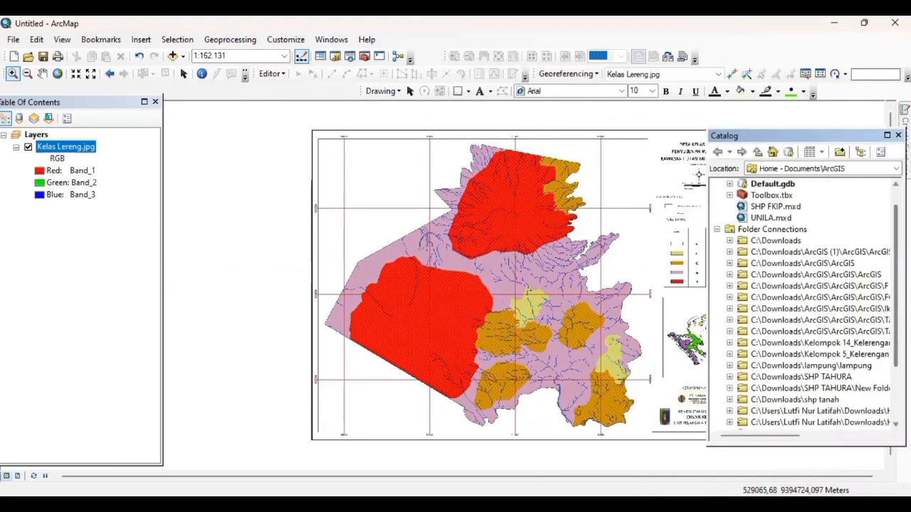
pyautogui.click(729, 342)
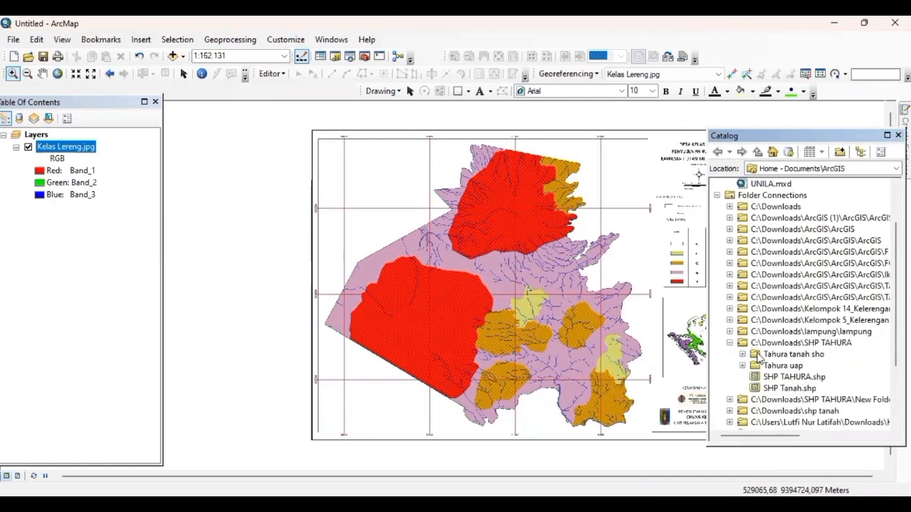
pyautogui.click(757, 357)
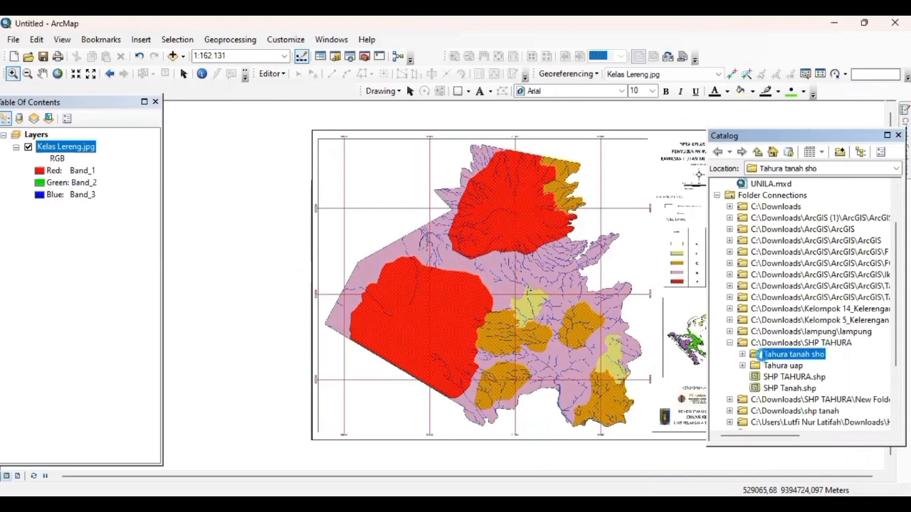
pyautogui.rightClick(756, 357)
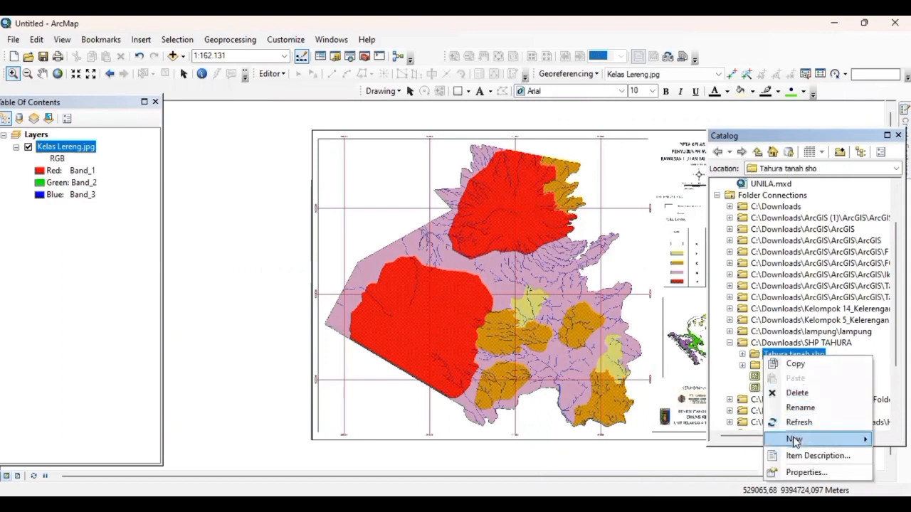
pyautogui.moveTo(795, 441)
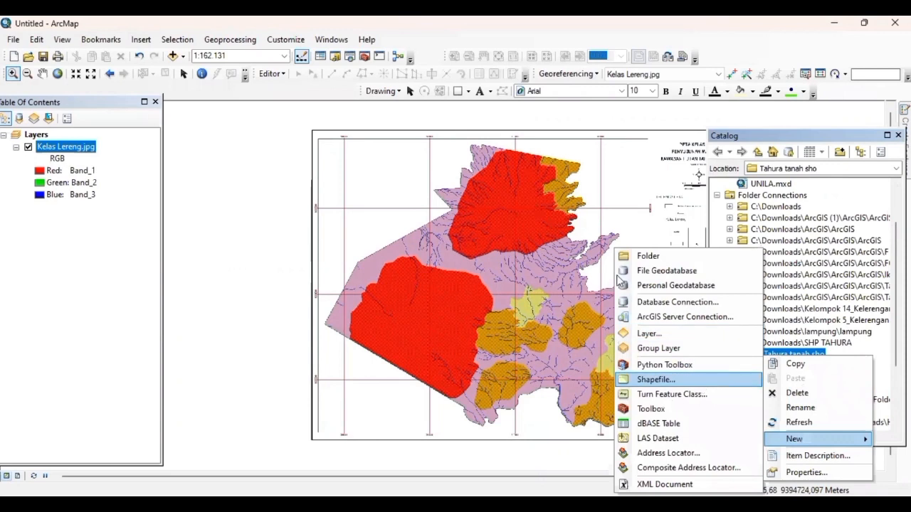
pyautogui.click(698, 383)
pyautogui.write('Lereng')
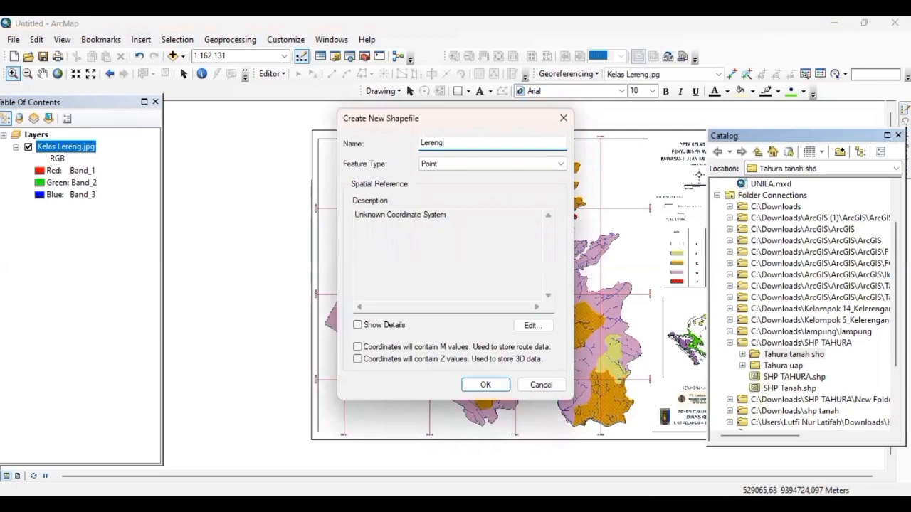
pyautogui.click(444, 166)
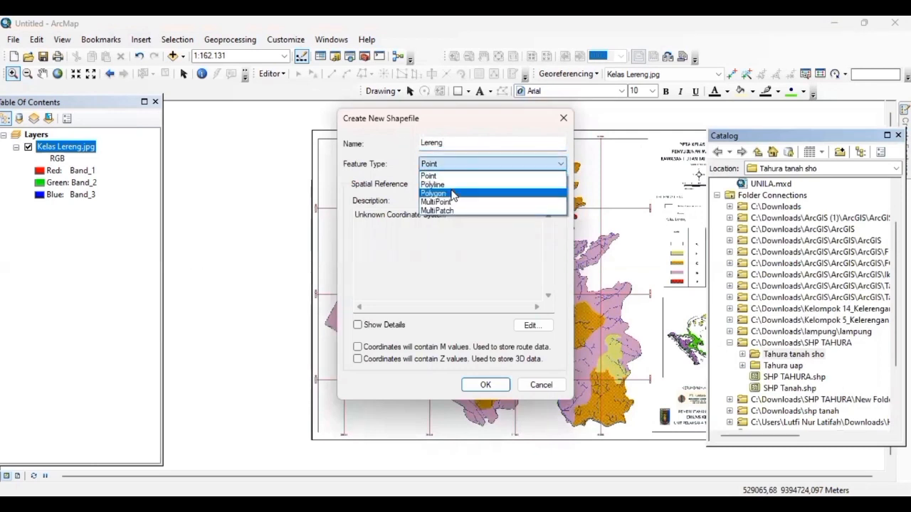
pyautogui.click(453, 194)
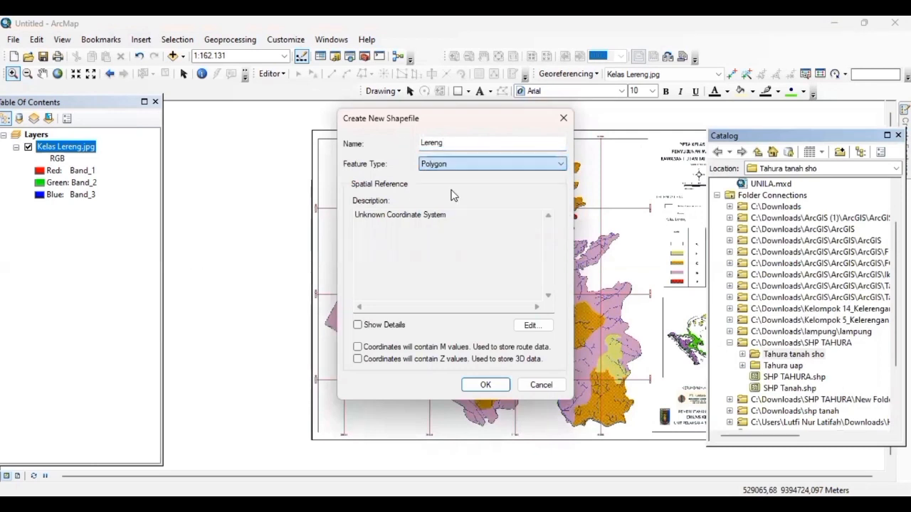
# - Assign the WGS 1984 UTM Zone 48S coordinate system to the Lereng shapefile and create it
pyautogui.click(527, 327)
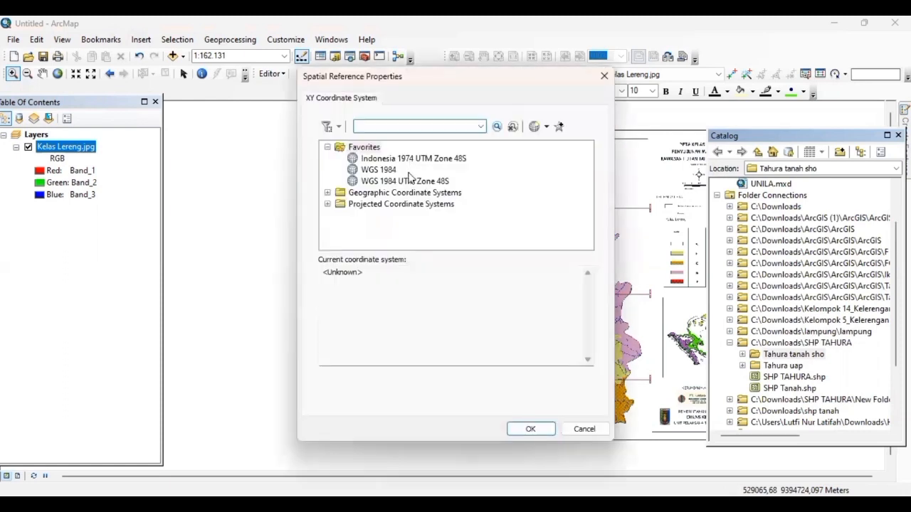
pyautogui.click(410, 180)
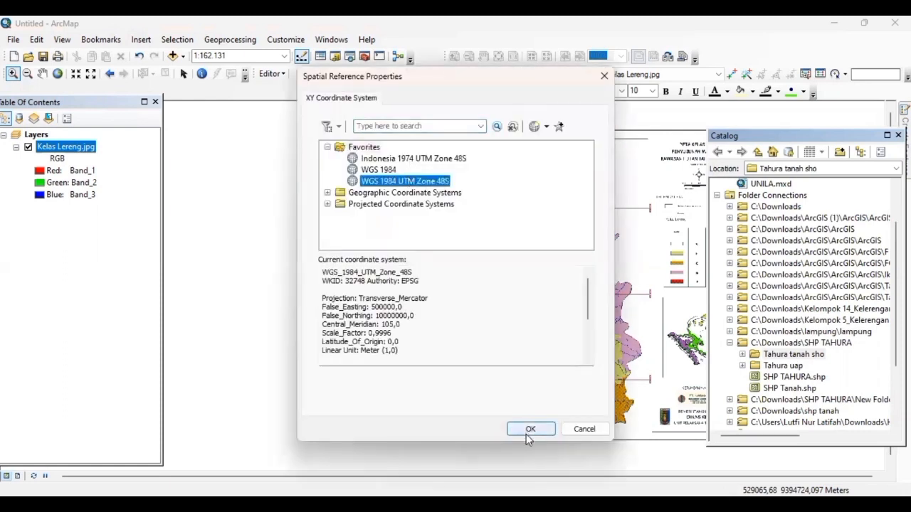
pyautogui.click(527, 429)
pyautogui.click(496, 385)
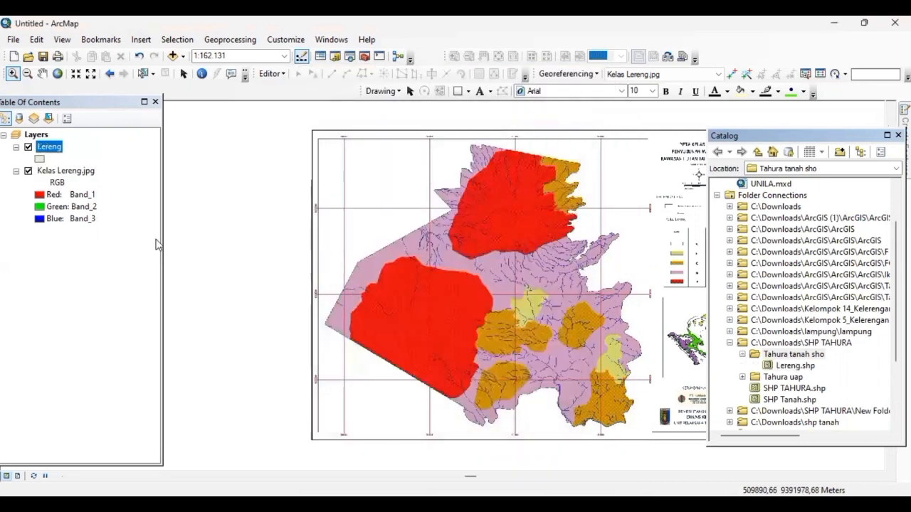
# - Start an edit session on the Lereng layer, continuing past the spatial reference warning
pyautogui.rightClick(61, 149)
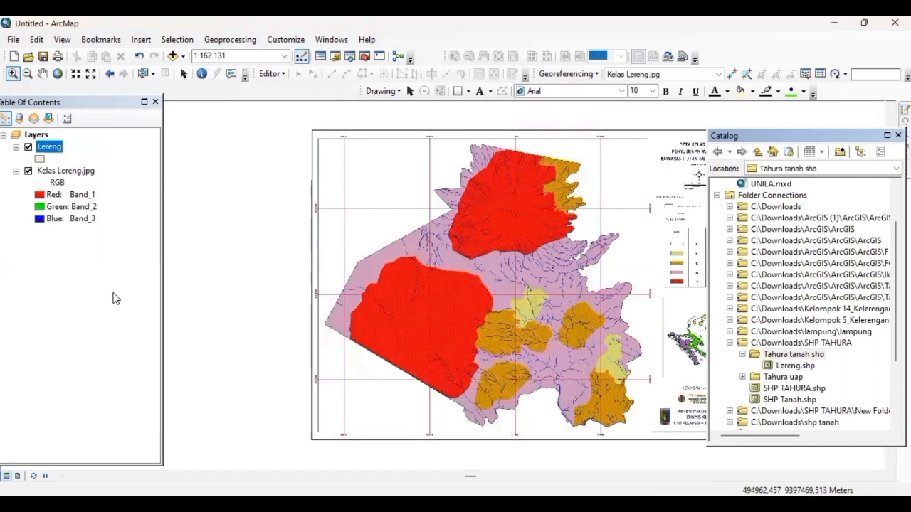
pyautogui.moveTo(115, 314)
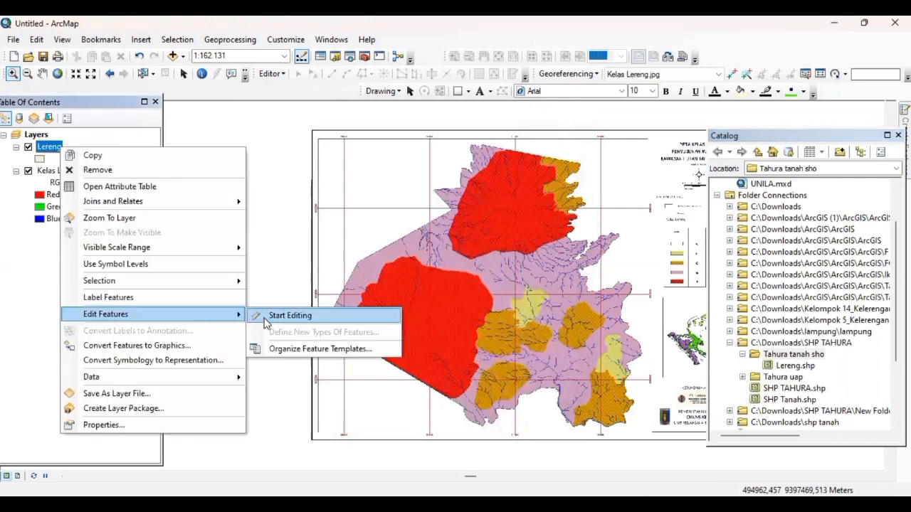
pyautogui.click(284, 315)
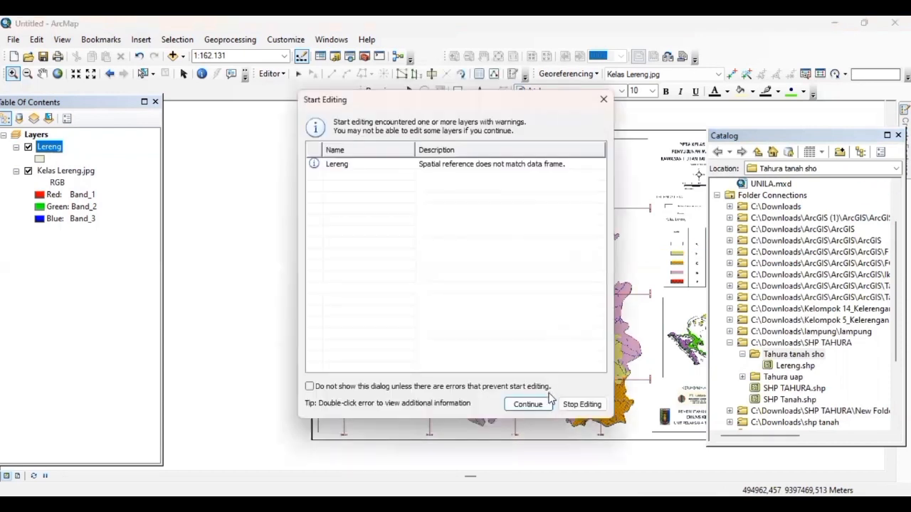
pyautogui.click(527, 404)
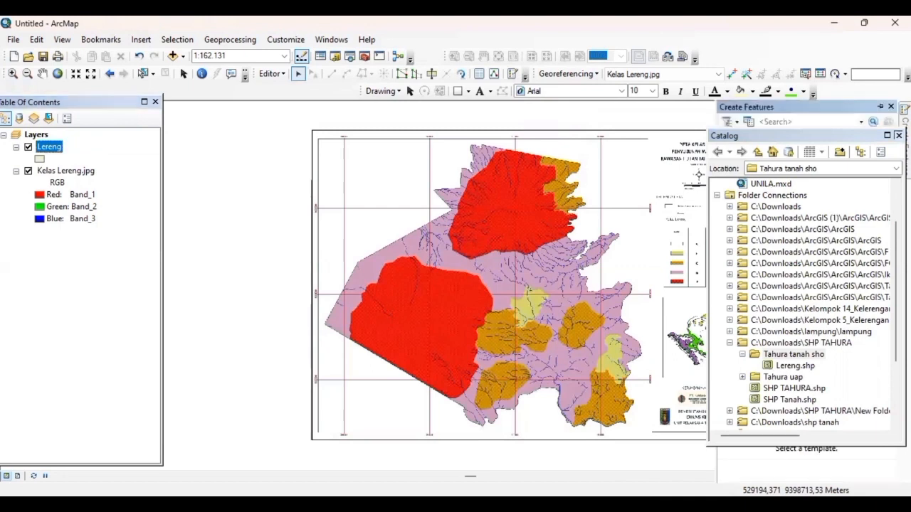
# - Trace the outer boundary of the whole coloured slope class area as one polygon in the Lereng layer, closing it at the westernmost corner
pyautogui.click(13, 73)
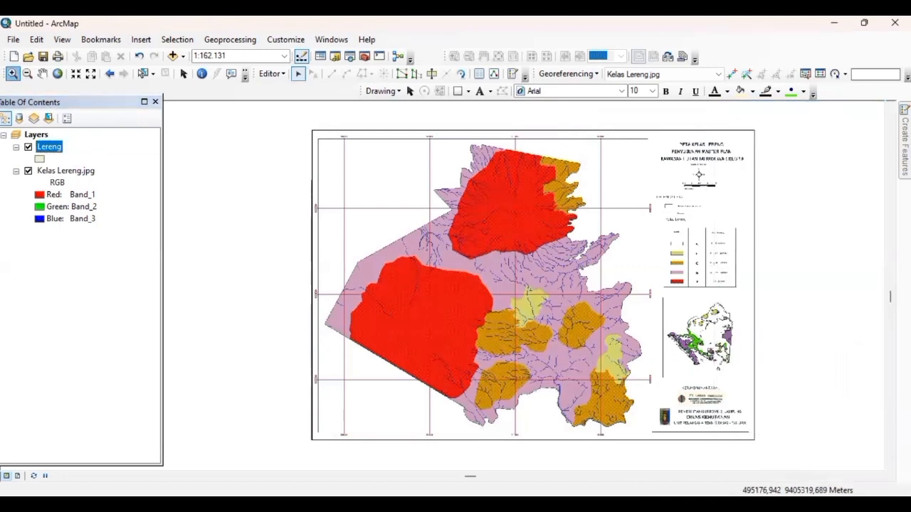
pyautogui.moveTo(317, 199); pyautogui.dragTo(519, 424)
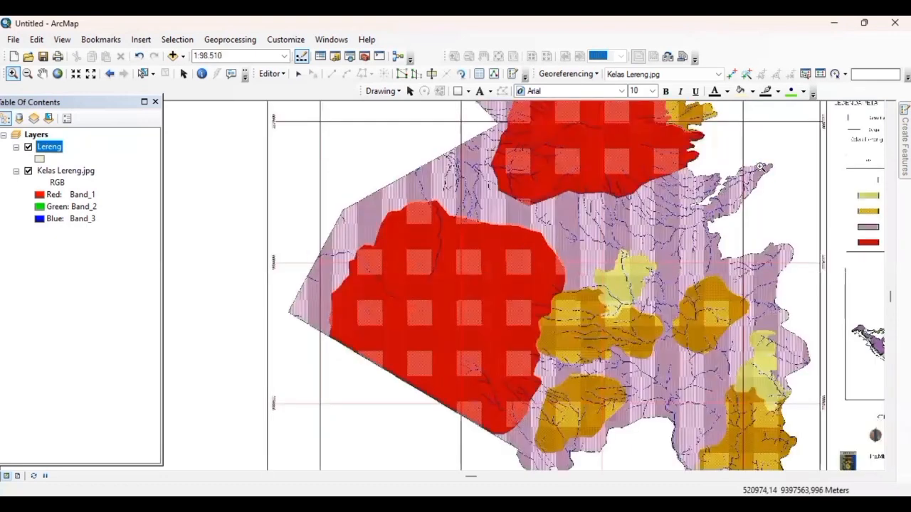
pyautogui.click(904, 143)
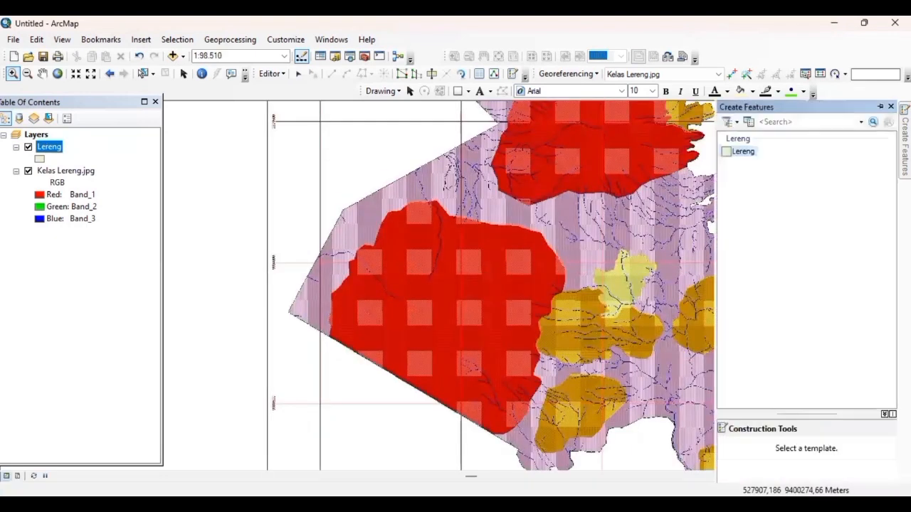
pyautogui.click(737, 152)
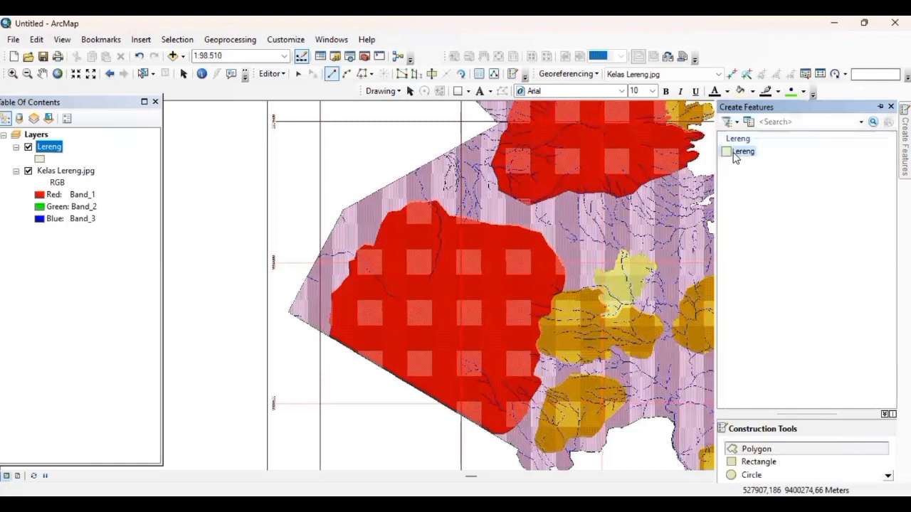
pyautogui.click(749, 449)
pyautogui.click(287, 310)
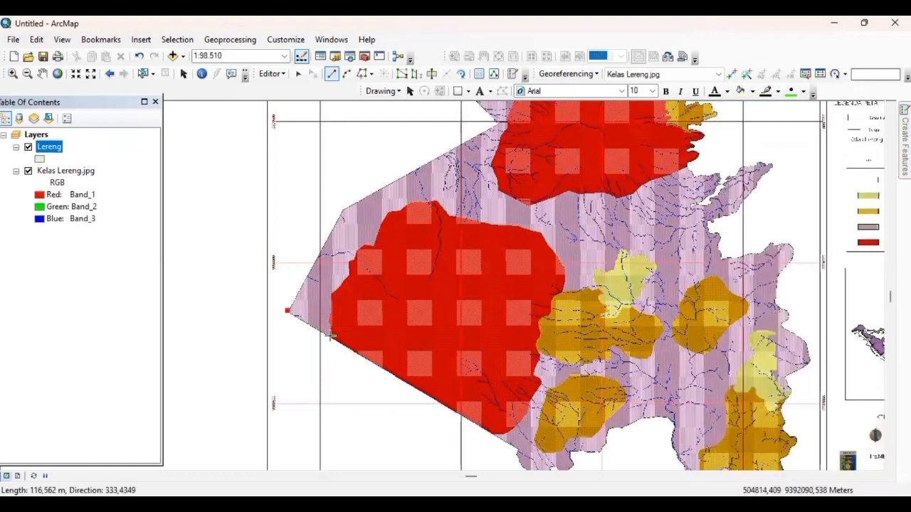
pyautogui.click(374, 365)
pyautogui.click(430, 399)
pyautogui.click(510, 446)
pyautogui.click(517, 450)
pyautogui.click(517, 459)
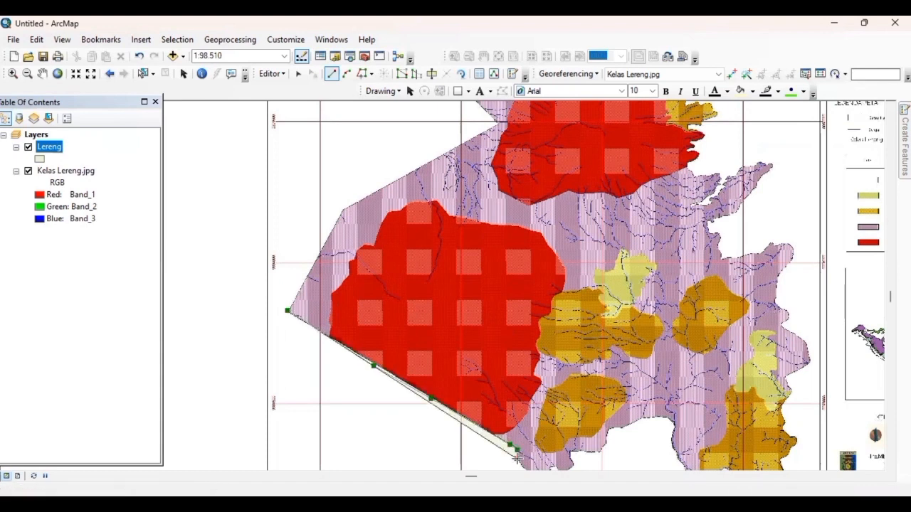
pyautogui.press('Down')
pyautogui.press('Down')
pyautogui.press('Down')
pyautogui.press('Down')
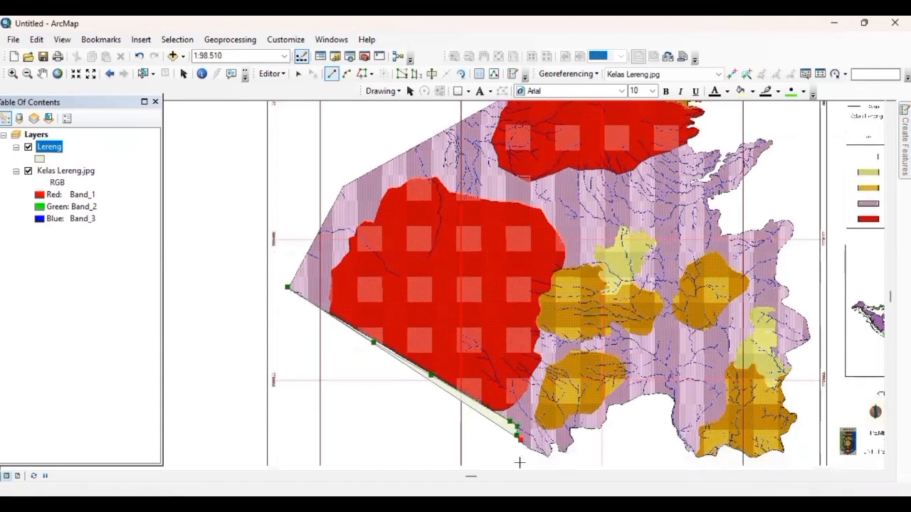
pyautogui.click(520, 412)
pyautogui.click(528, 422)
pyautogui.click(536, 424)
pyautogui.click(542, 427)
pyautogui.click(547, 431)
pyautogui.click(552, 427)
pyautogui.click(554, 422)
pyautogui.click(550, 418)
pyautogui.click(554, 416)
pyautogui.click(558, 422)
pyautogui.click(563, 424)
pyautogui.click(567, 424)
pyautogui.click(570, 420)
pyautogui.click(572, 417)
pyautogui.click(574, 414)
pyautogui.click(573, 408)
pyautogui.click(571, 406)
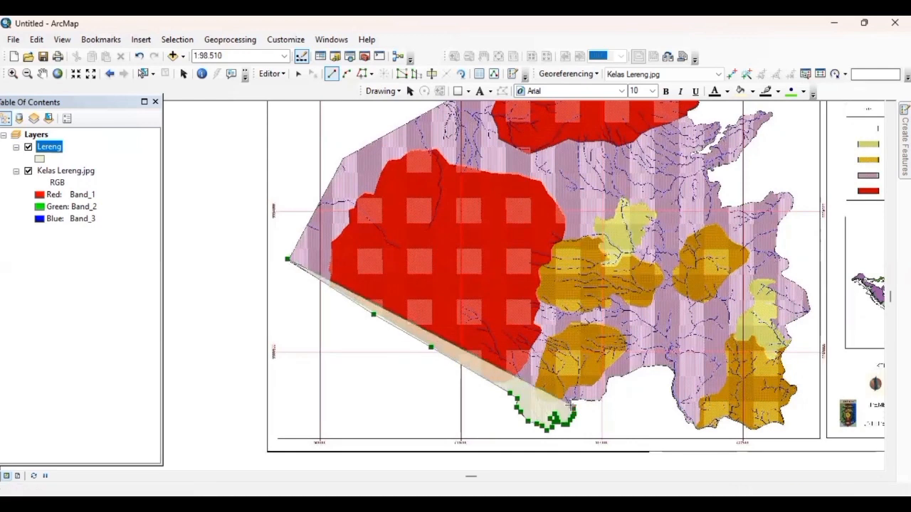
pyautogui.click(568, 399)
pyautogui.click(580, 400)
pyautogui.click(591, 399)
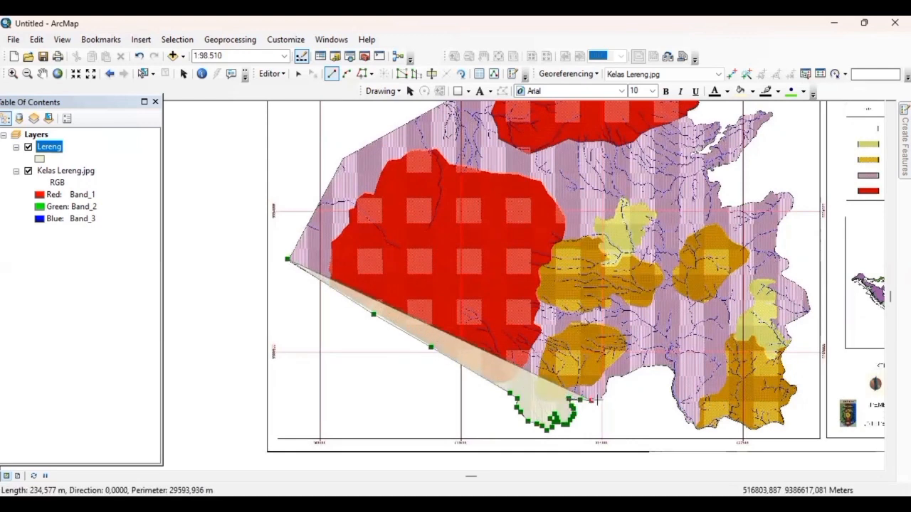
pyautogui.click(602, 400)
pyautogui.click(606, 395)
pyautogui.click(607, 390)
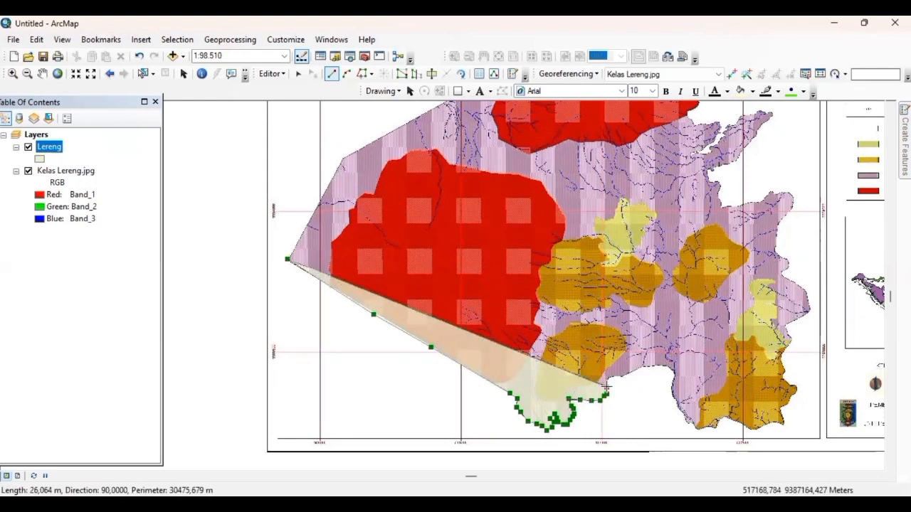
pyautogui.click(608, 381)
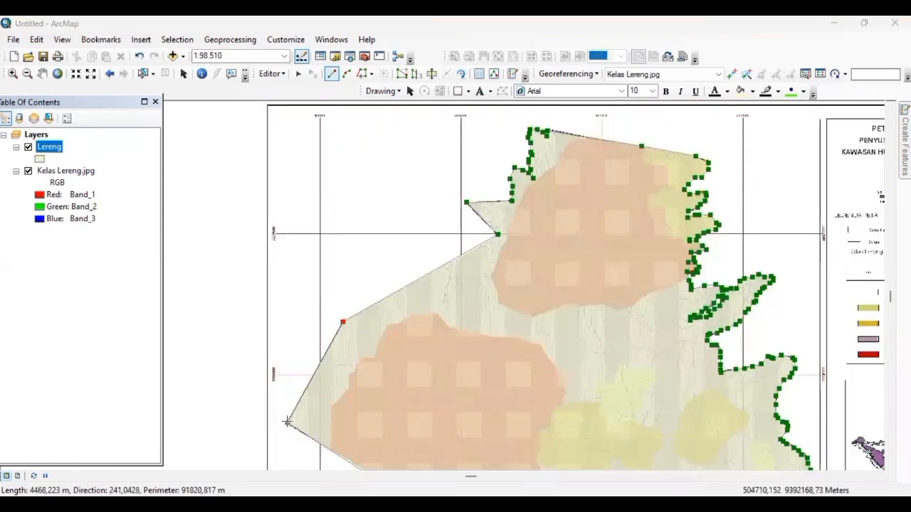
pyautogui.doubleClick(287, 423)
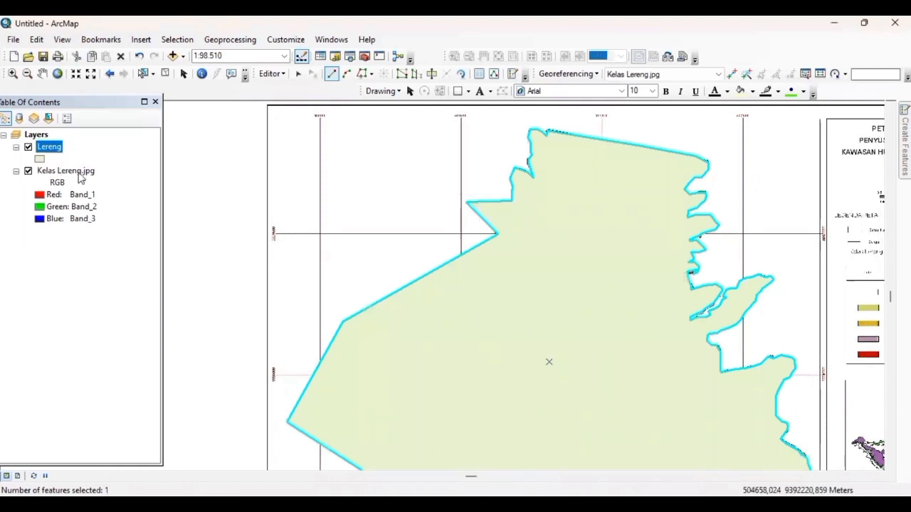
# - Show the full Lereng layer and symbolize it as Hollow with a turquoise outline of width 2
pyautogui.rightClick(50, 149)
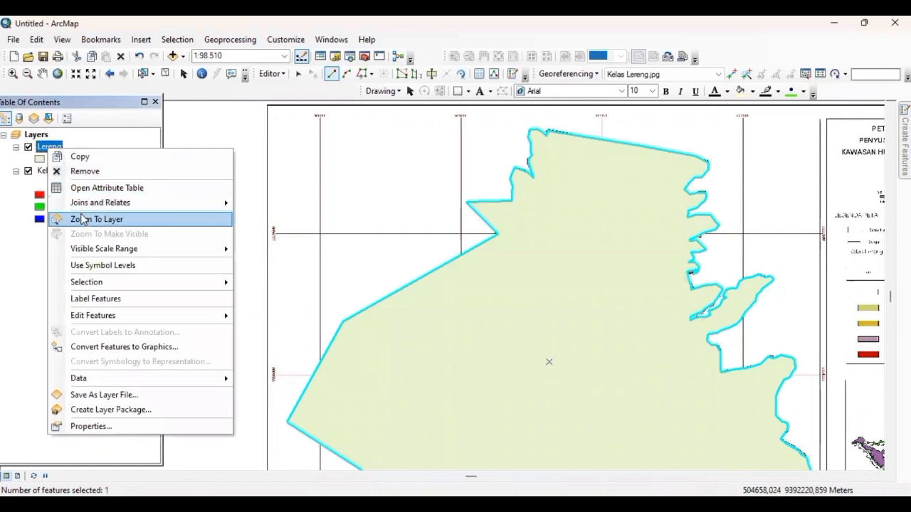
pyautogui.click(84, 219)
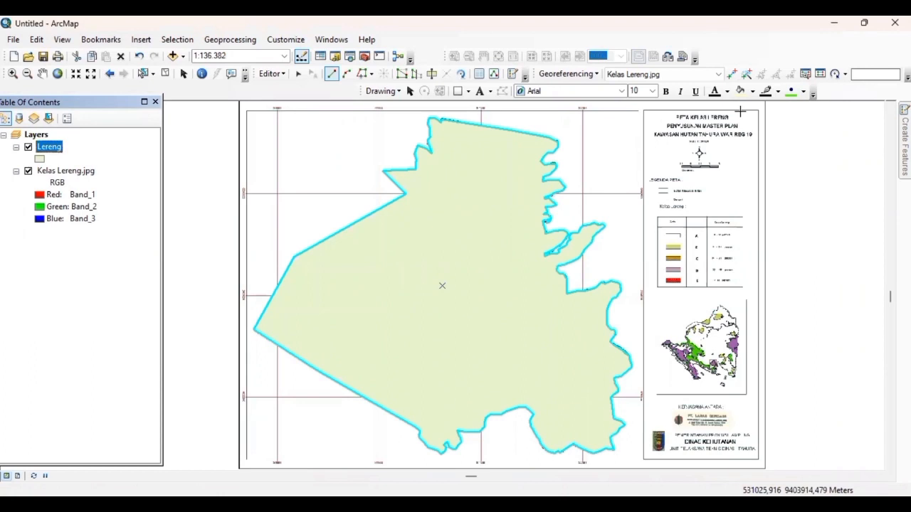
pyautogui.click(40, 159)
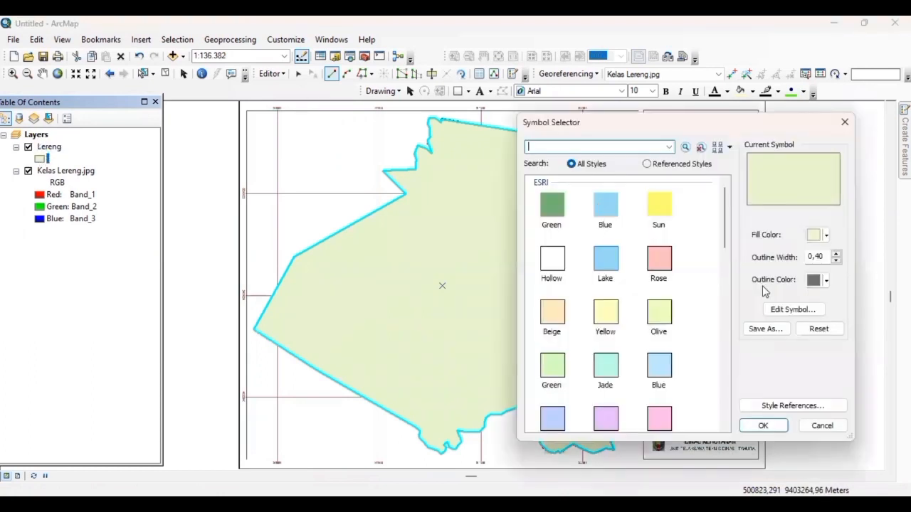
pyautogui.click(557, 271)
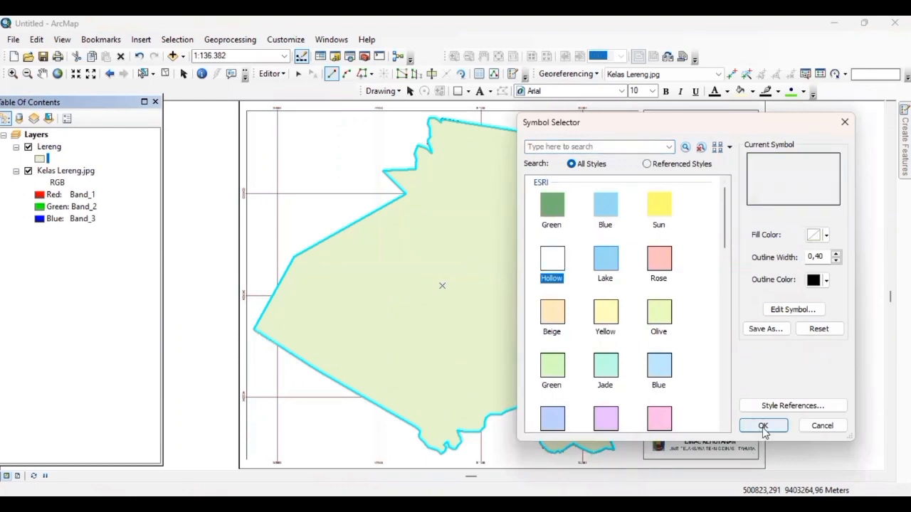
pyautogui.click(825, 282)
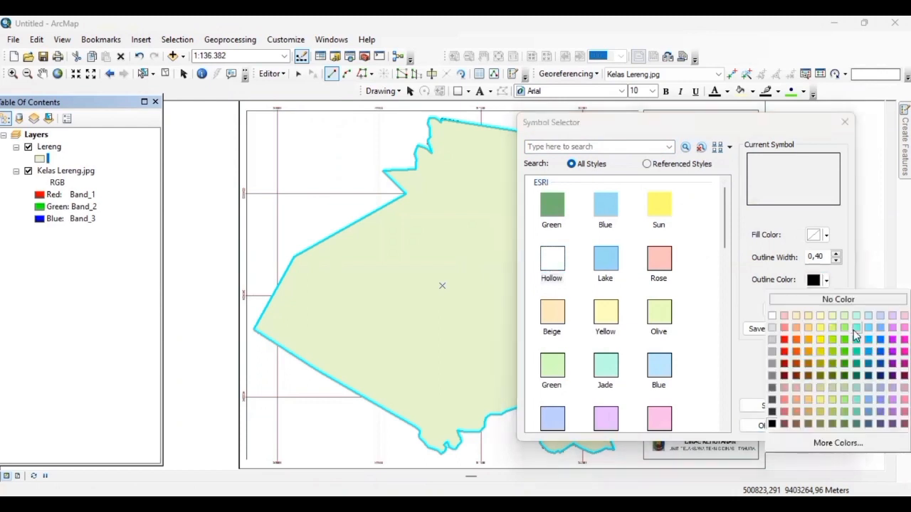
pyautogui.click(856, 339)
pyautogui.click(839, 254)
pyautogui.click(838, 254)
pyautogui.click(761, 429)
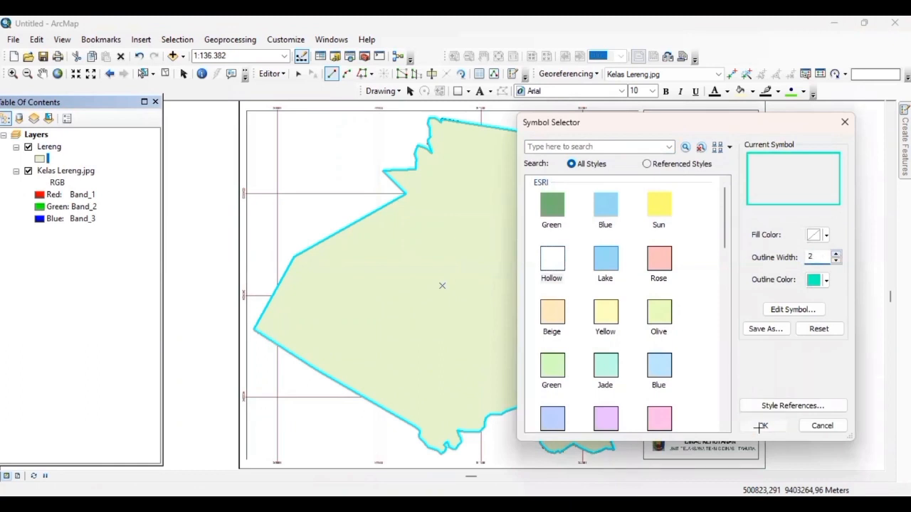
pyautogui.click(760, 425)
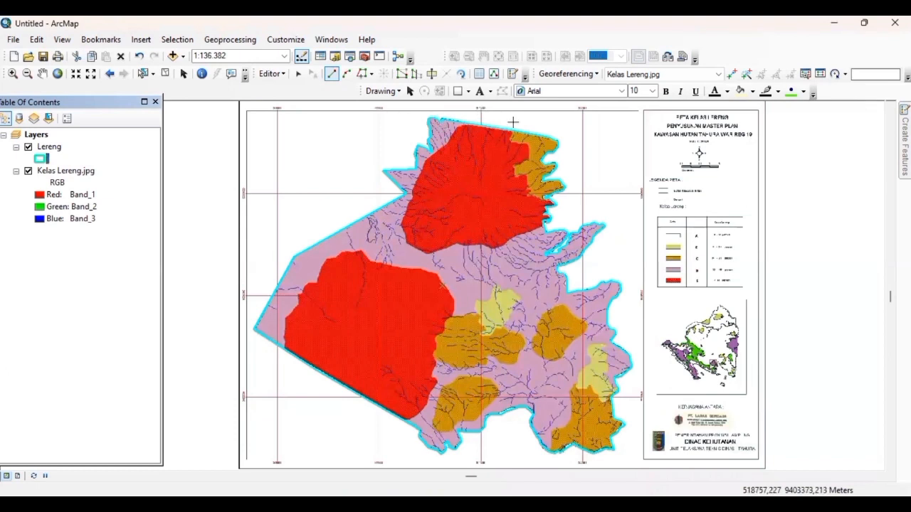
# - Cut the large southwestern red slope area out of the Lereng polygon by tracing its edge with the Cut Polygons tool
pyautogui.click(434, 75)
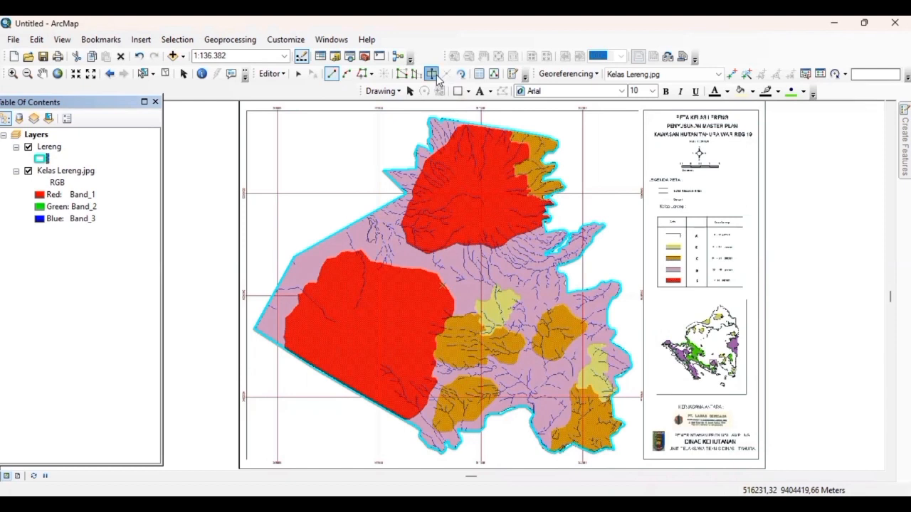
pyautogui.click(284, 350)
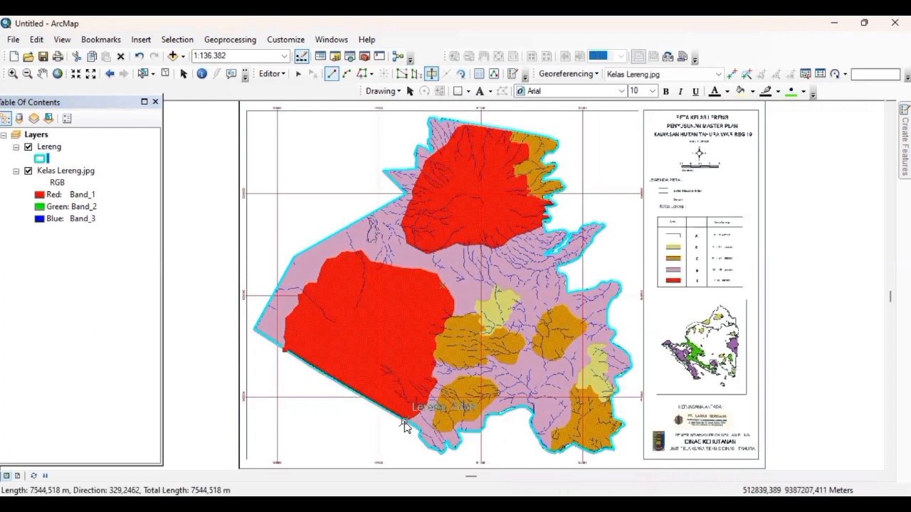
pyautogui.click(402, 424)
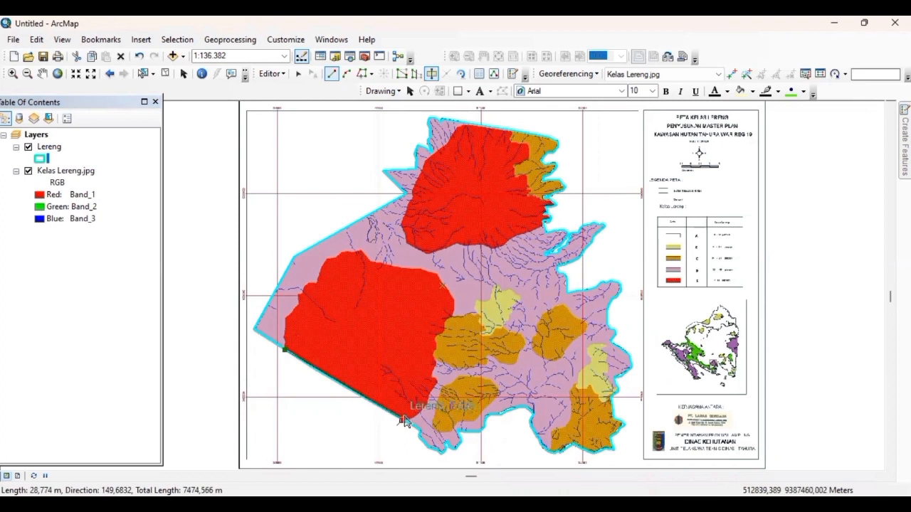
pyautogui.click(414, 416)
pyautogui.click(418, 414)
pyautogui.click(427, 404)
pyautogui.click(428, 397)
pyautogui.click(431, 390)
pyautogui.click(435, 384)
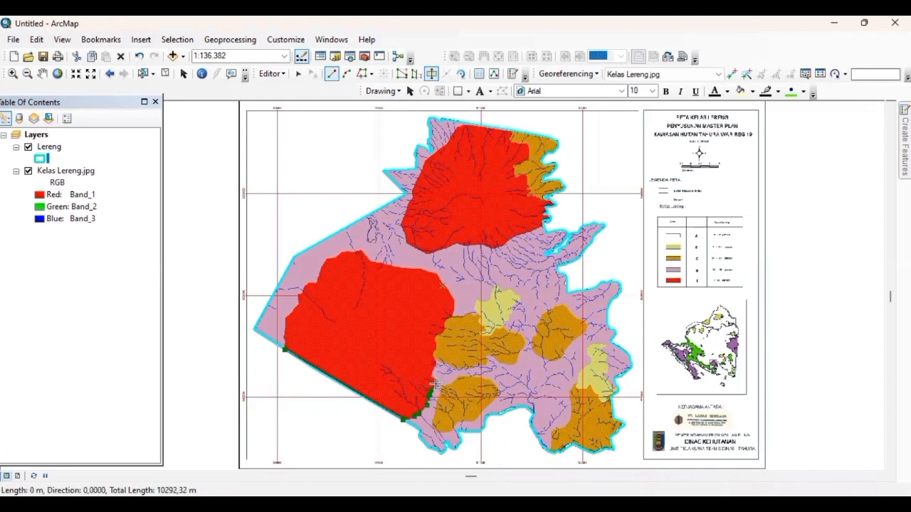
pyautogui.click(436, 382)
pyautogui.click(431, 374)
pyautogui.click(433, 371)
pyautogui.click(434, 368)
pyautogui.click(434, 363)
pyautogui.click(435, 360)
pyautogui.click(434, 355)
pyautogui.click(434, 352)
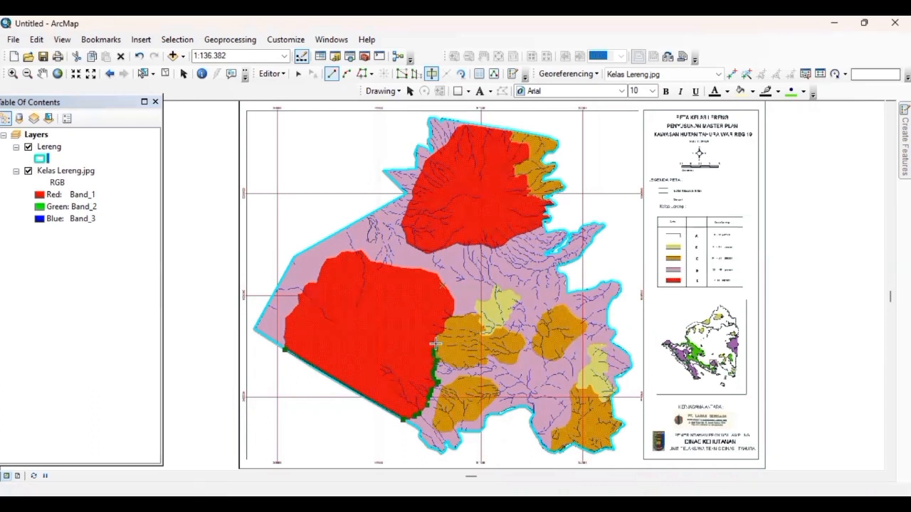
pyautogui.click(436, 335)
pyautogui.click(284, 340)
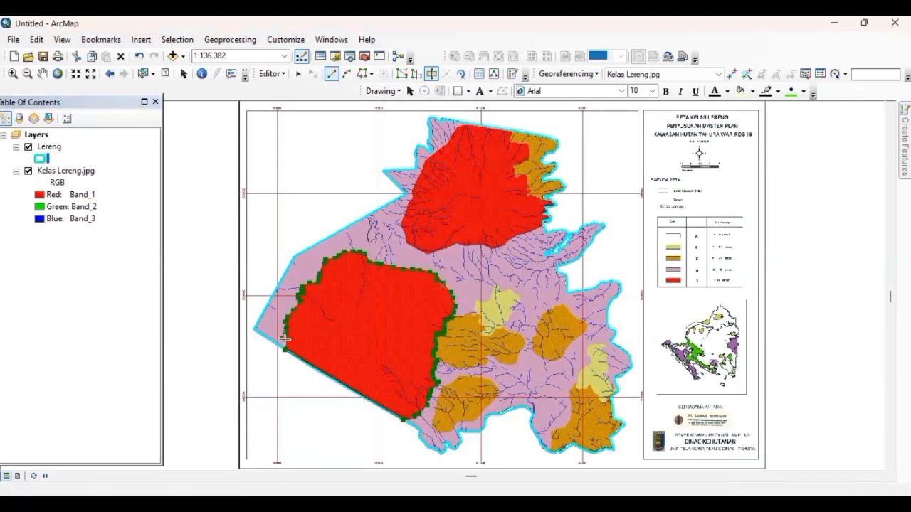
pyautogui.doubleClick(283, 350)
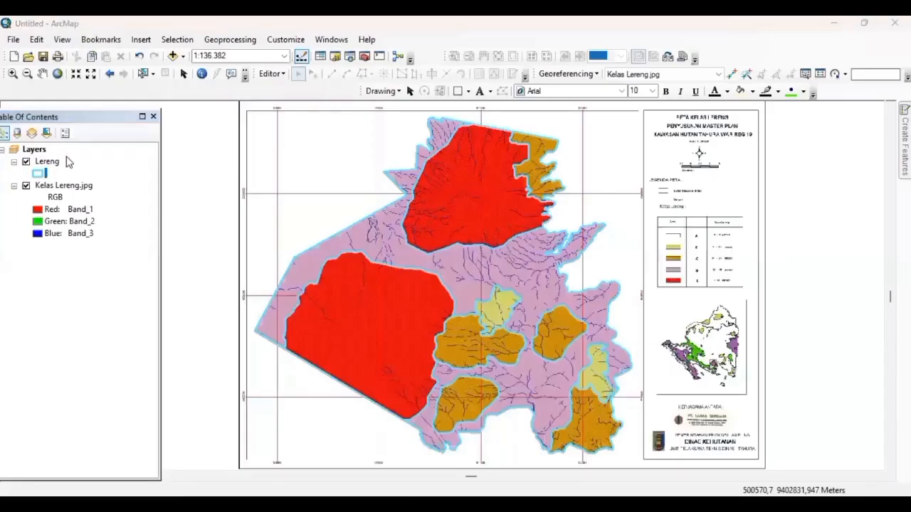
# - Add a field named Luas of type Double to the Lereng attribute table
pyautogui.rightClick(51, 164)
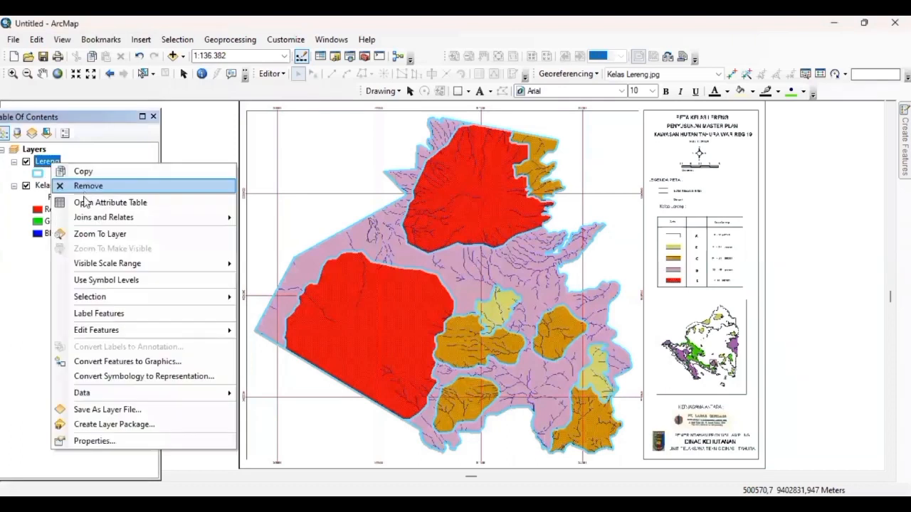
pyautogui.click(86, 204)
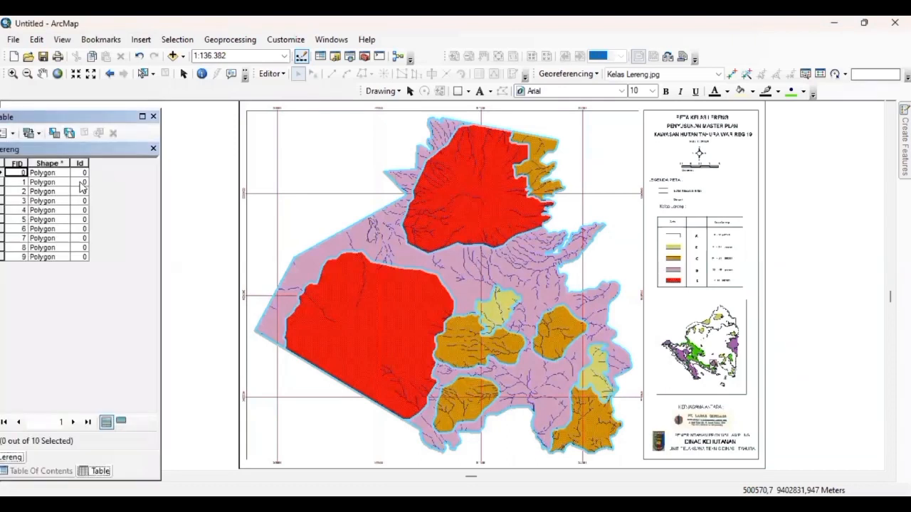
pyautogui.click(12, 135)
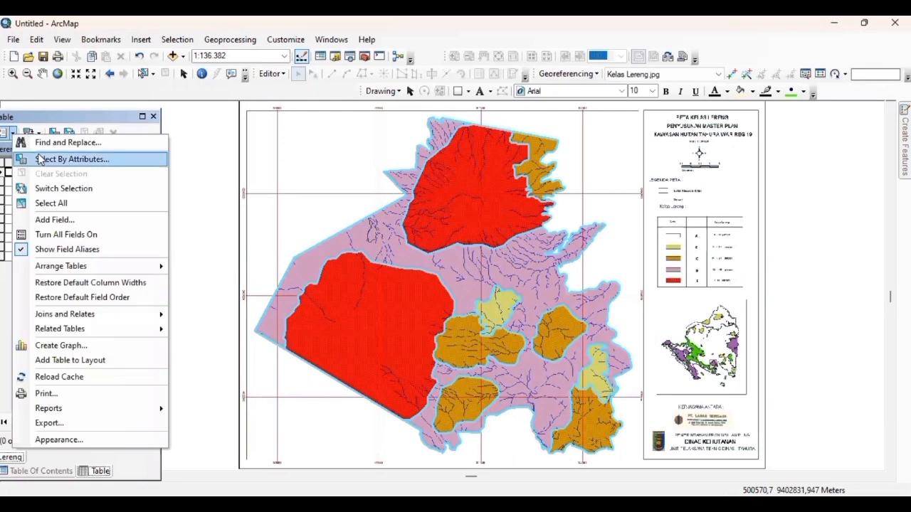
pyautogui.click(48, 221)
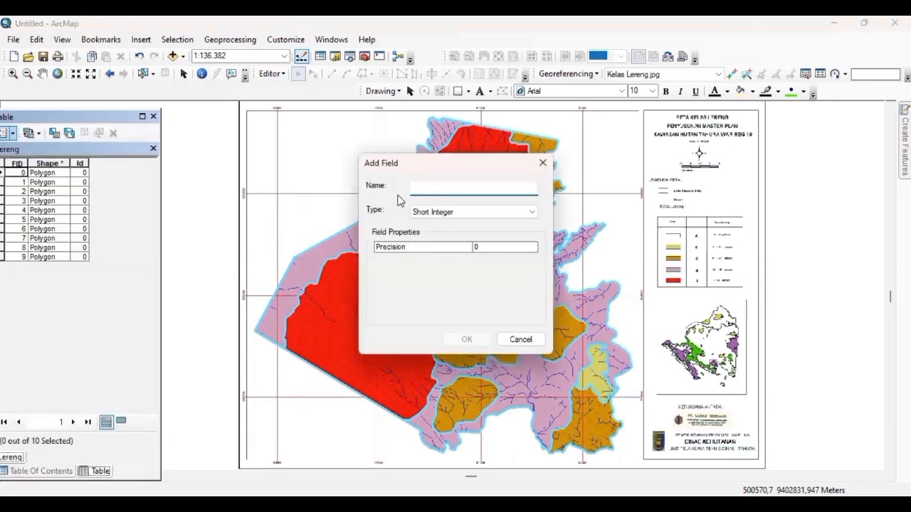
pyautogui.write('Luas')
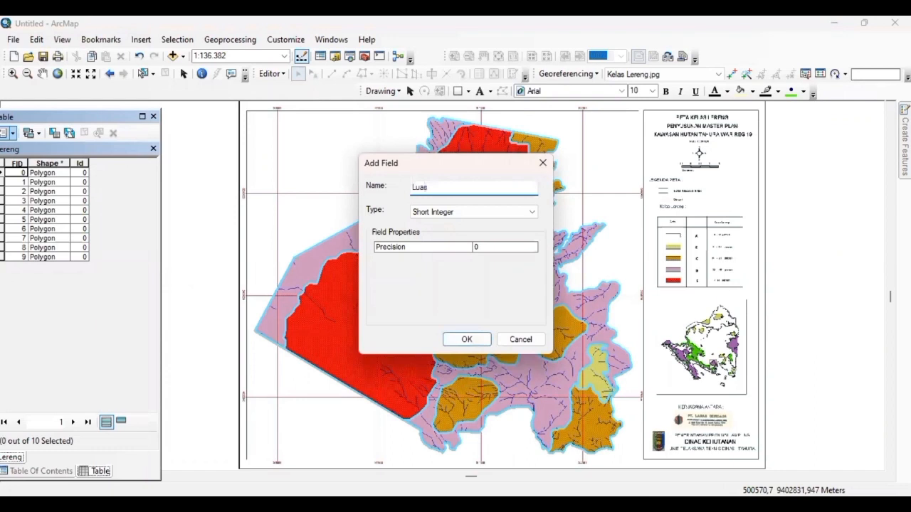
pyautogui.click(469, 212)
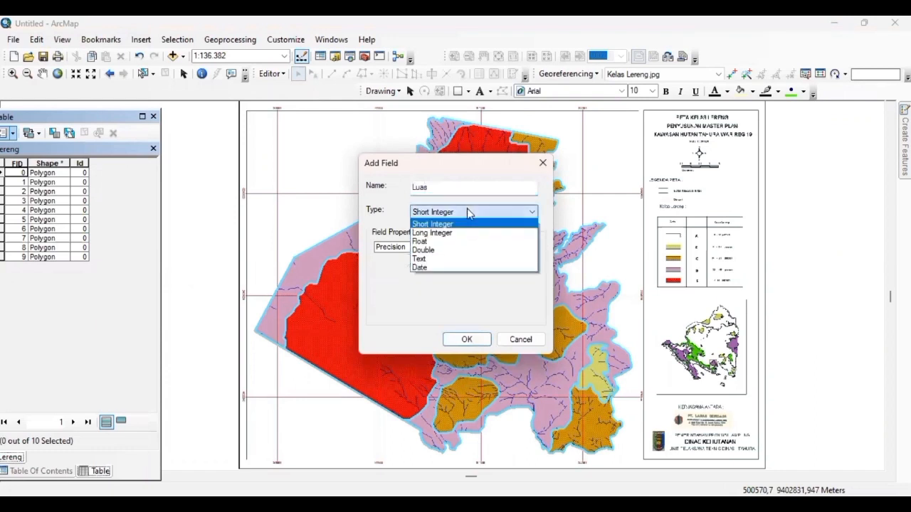
pyautogui.click(455, 250)
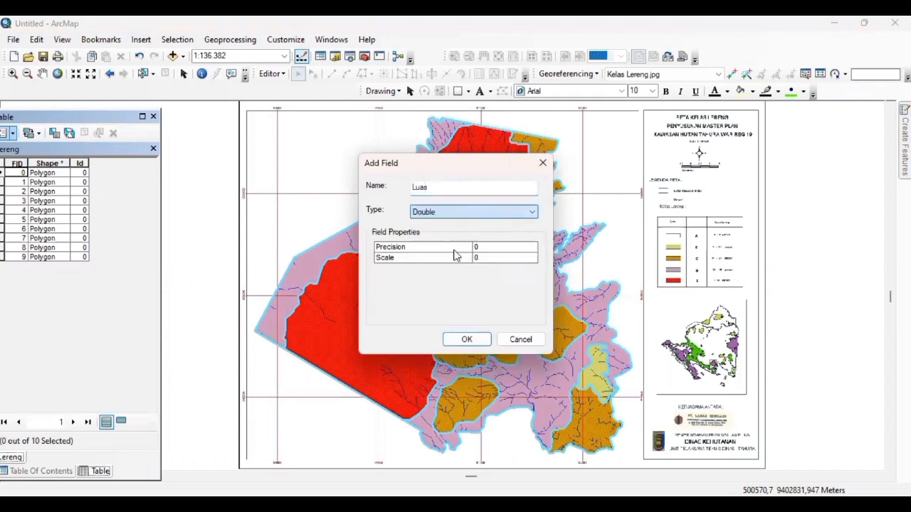
pyautogui.click(464, 341)
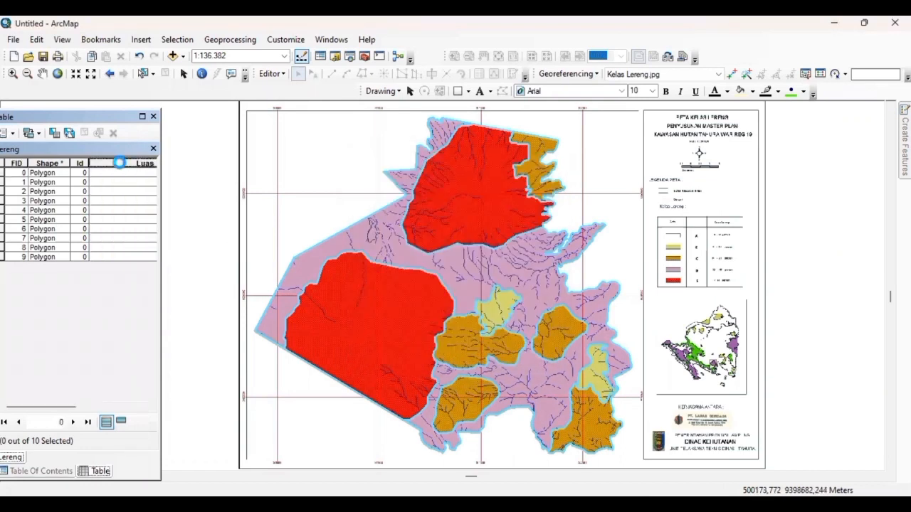
pyautogui.rightClick(121, 164)
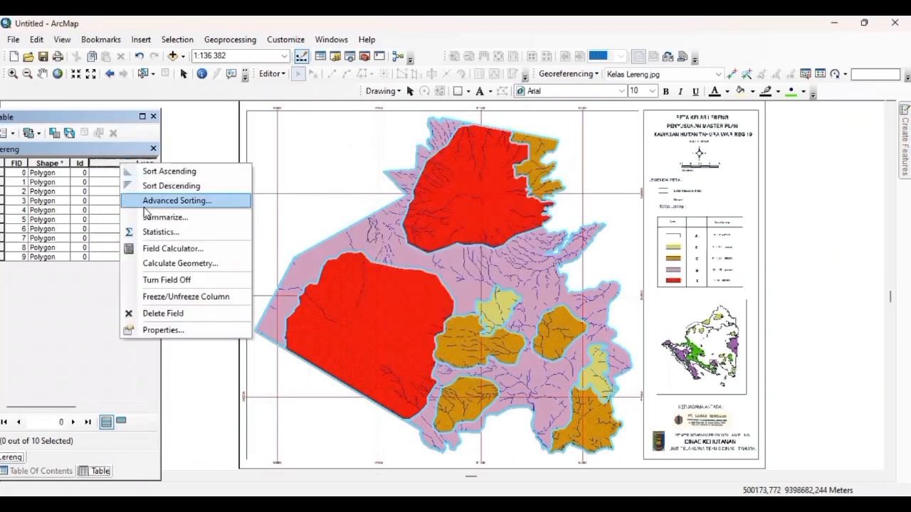
pyautogui.click(147, 249)
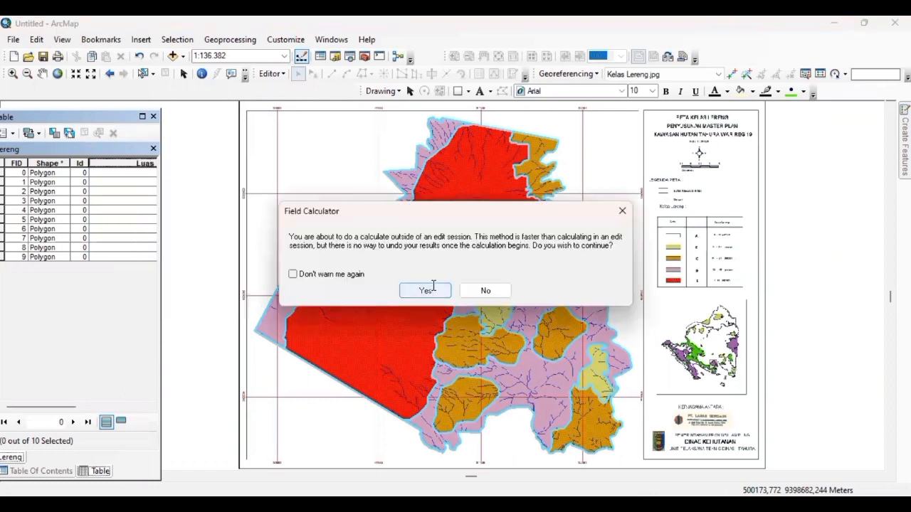
pyautogui.click(426, 290)
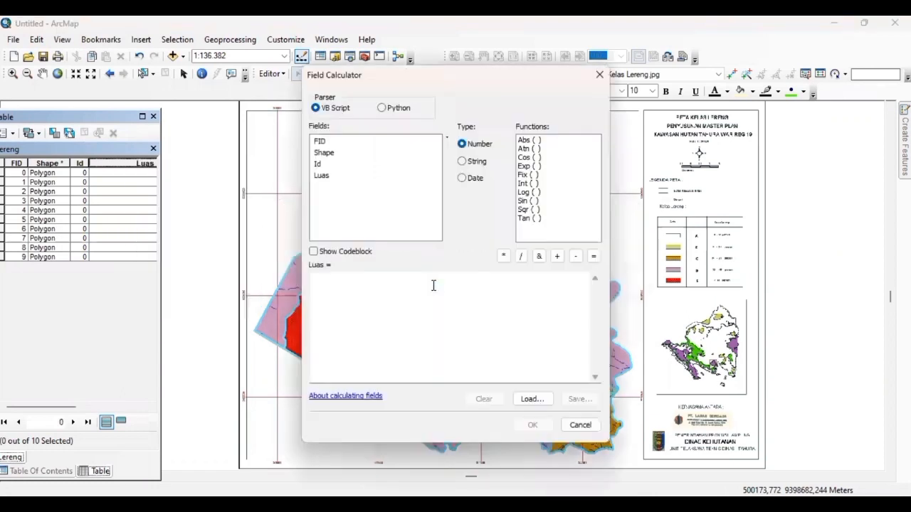
pyautogui.click(600, 75)
# - Calculate the Luas field geometry as Area in Square Meters, using the data source's coordinate system
pyautogui.rightClick(99, 164)
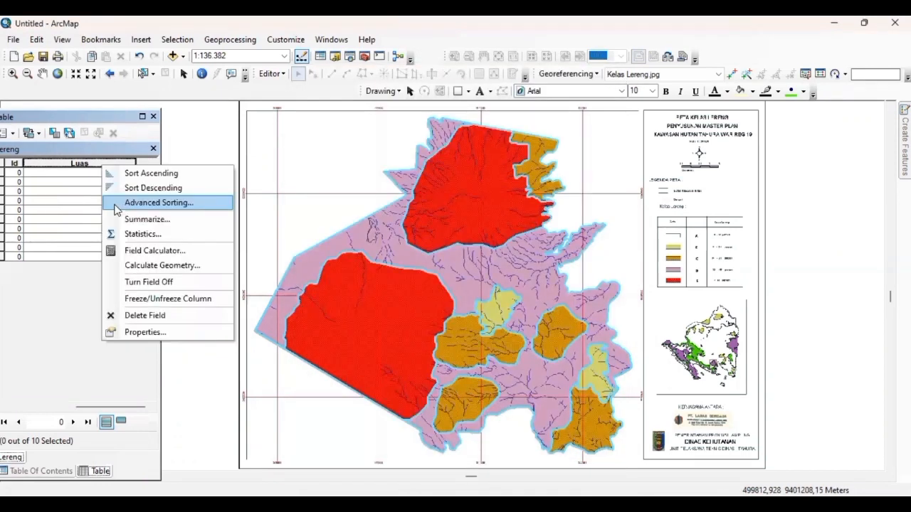
pyautogui.click(138, 266)
pyautogui.click(405, 292)
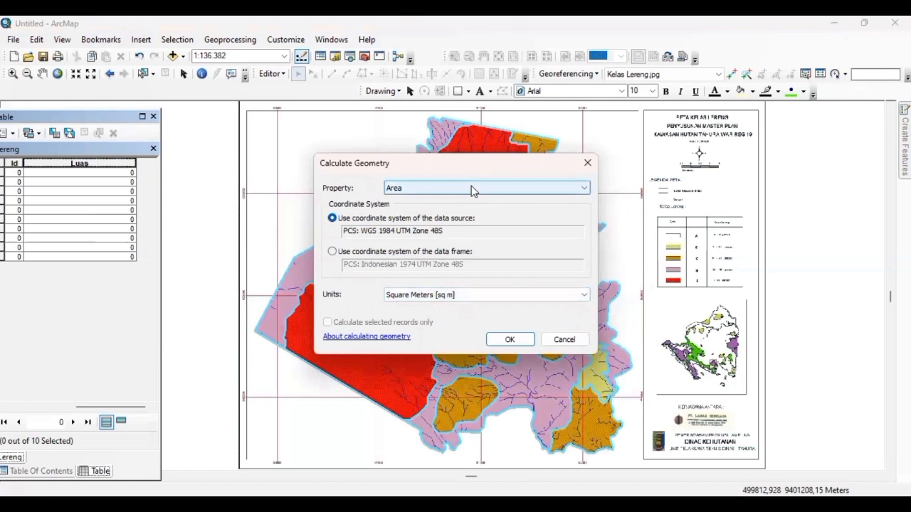
pyautogui.click(448, 295)
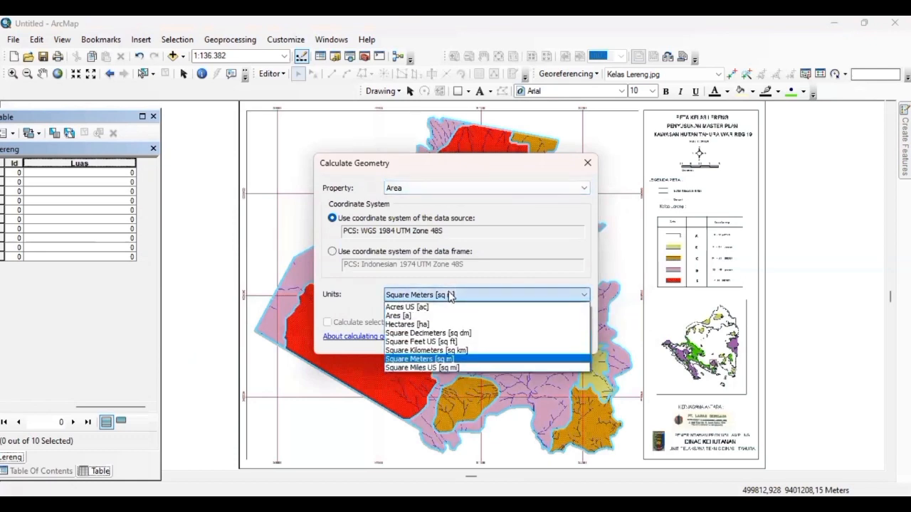
pyautogui.click(449, 294)
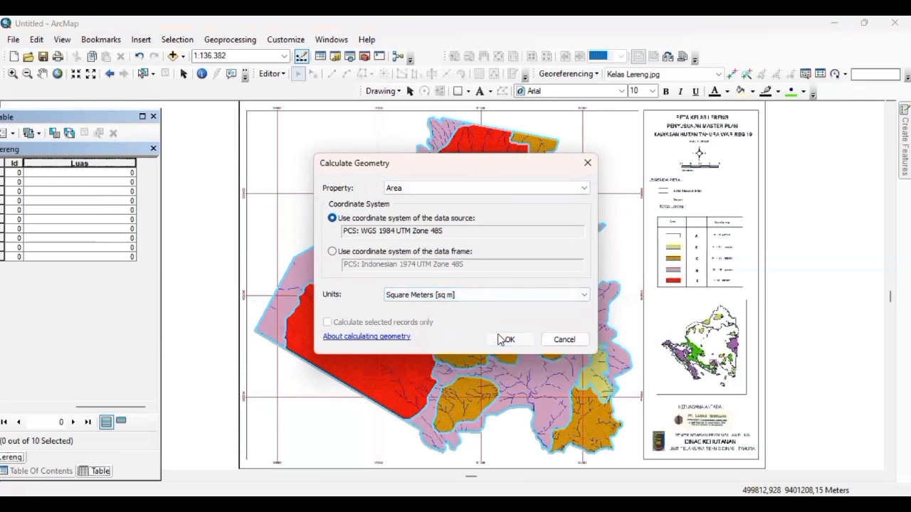
pyautogui.click(502, 339)
pyautogui.click(425, 291)
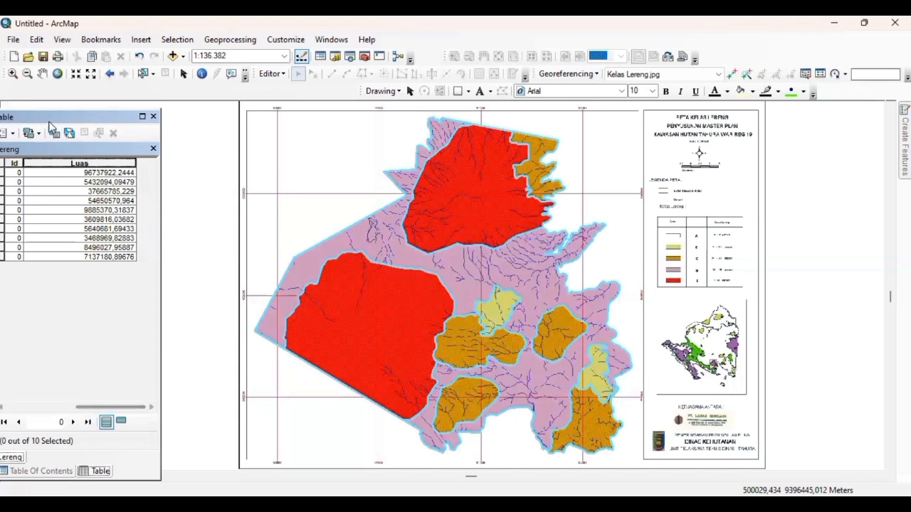
# - Add a Text field of length 20 named Klasifikasi to the Lereng table, accepting the shortened name Klasifikas
pyautogui.click(12, 133)
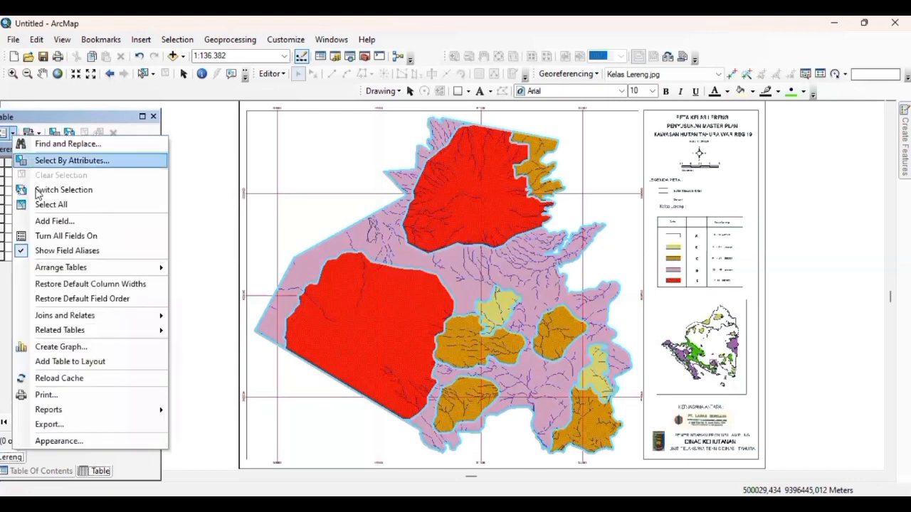
pyautogui.click(43, 222)
pyautogui.write('Klasifikasi')
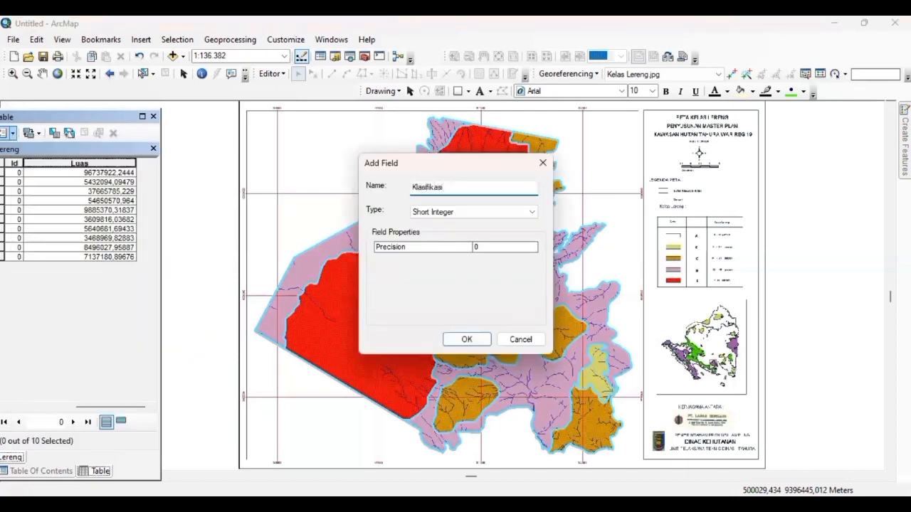
pyautogui.click(425, 214)
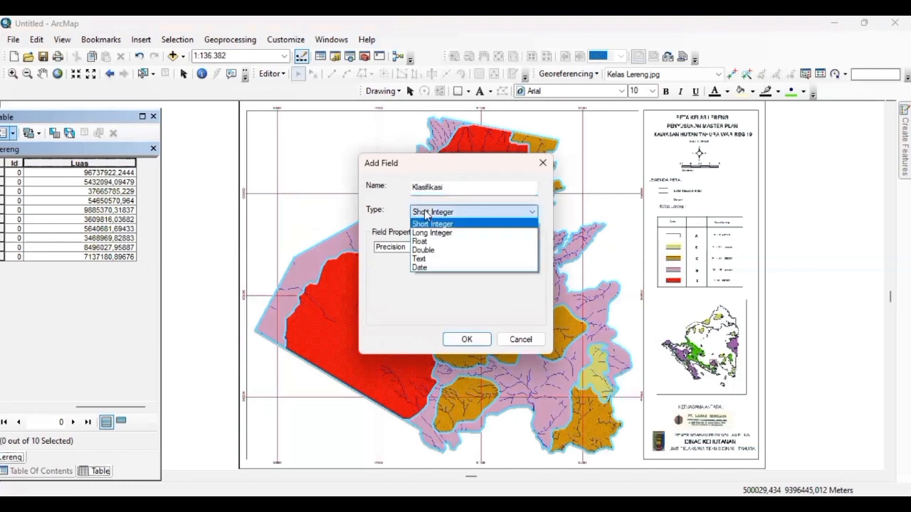
pyautogui.click(430, 259)
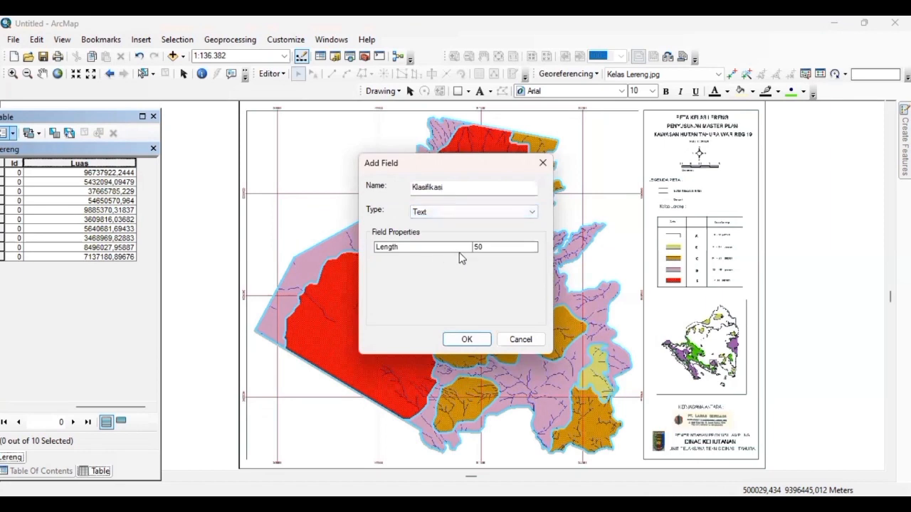
pyautogui.click(478, 249)
pyautogui.write('20')
pyautogui.press('Return')
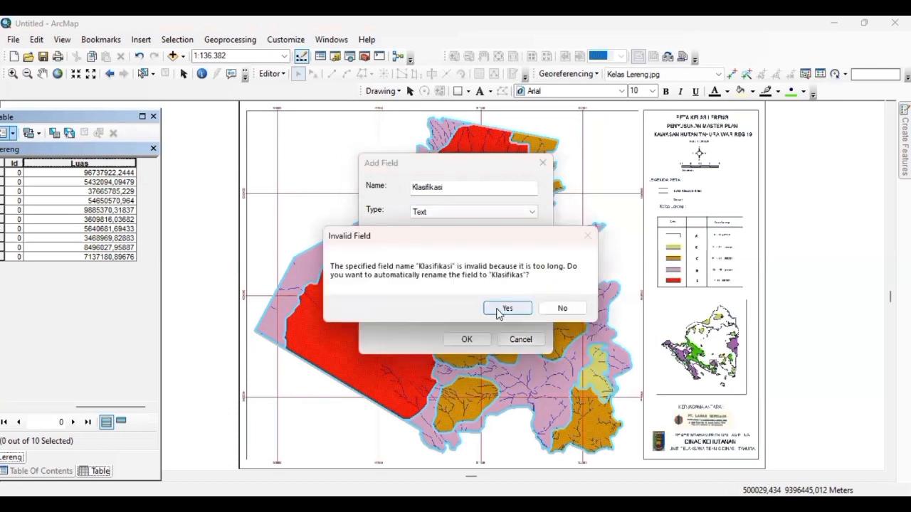
pyautogui.click(502, 310)
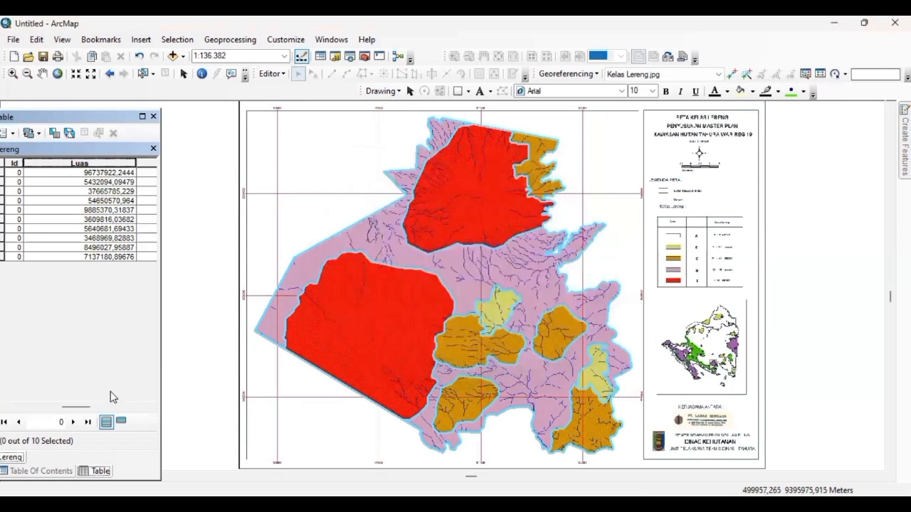
# - Widen the attribute table and select the record of the northern red slope area, checking neighbouring records against the map
pyautogui.click(111, 406)
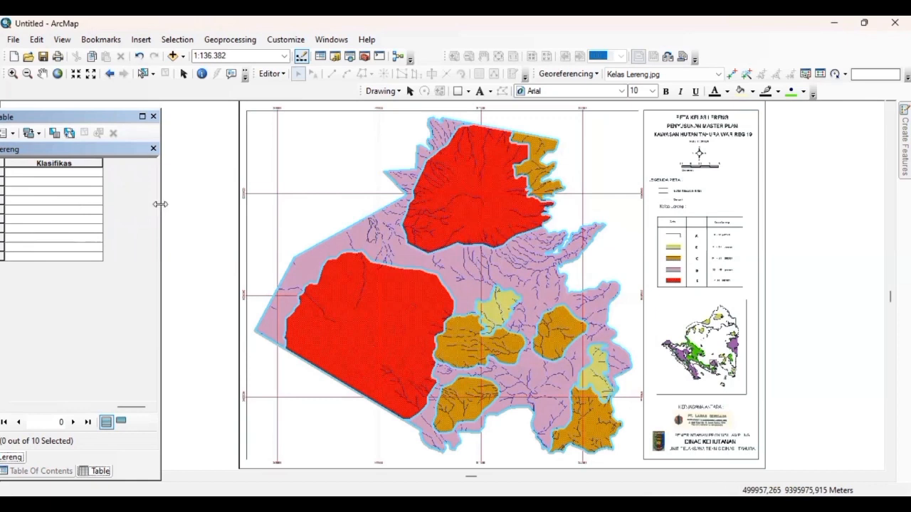
pyautogui.moveTo(160, 204); pyautogui.dragTo(214, 206)
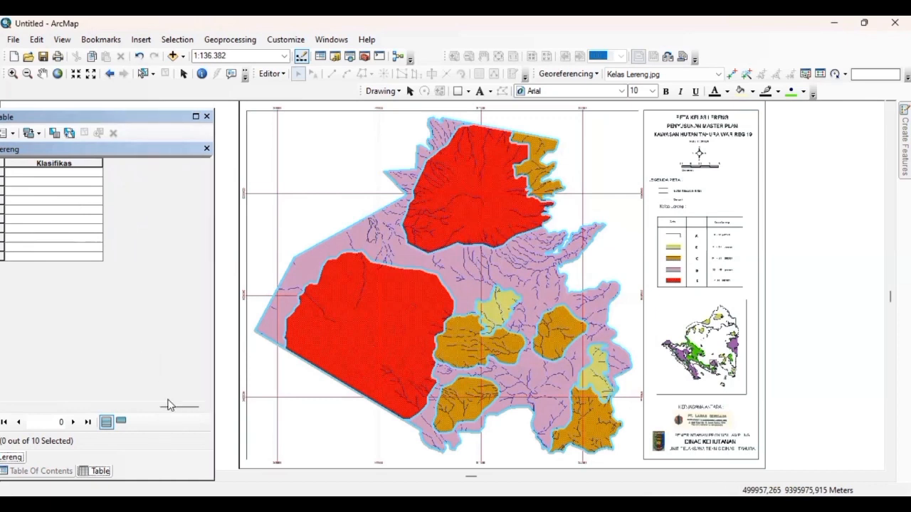
pyautogui.moveTo(178, 406); pyautogui.dragTo(72, 404)
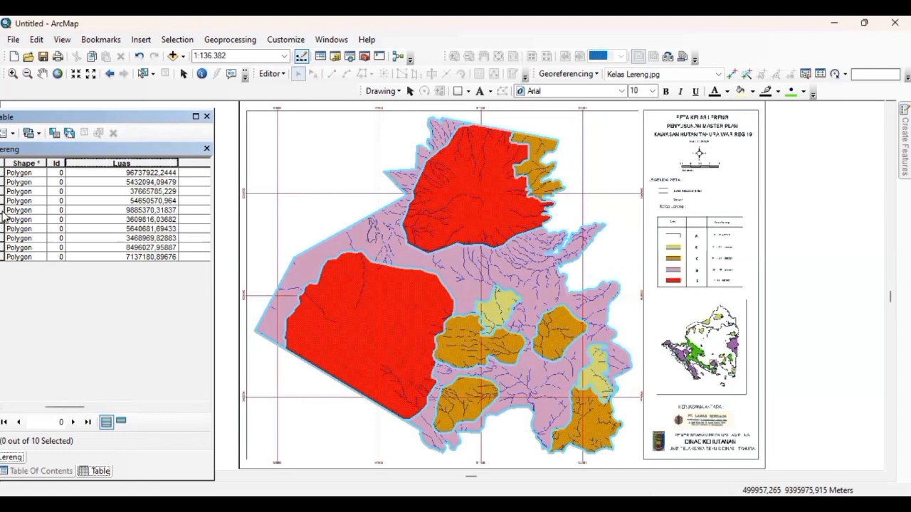
pyautogui.click(3, 191)
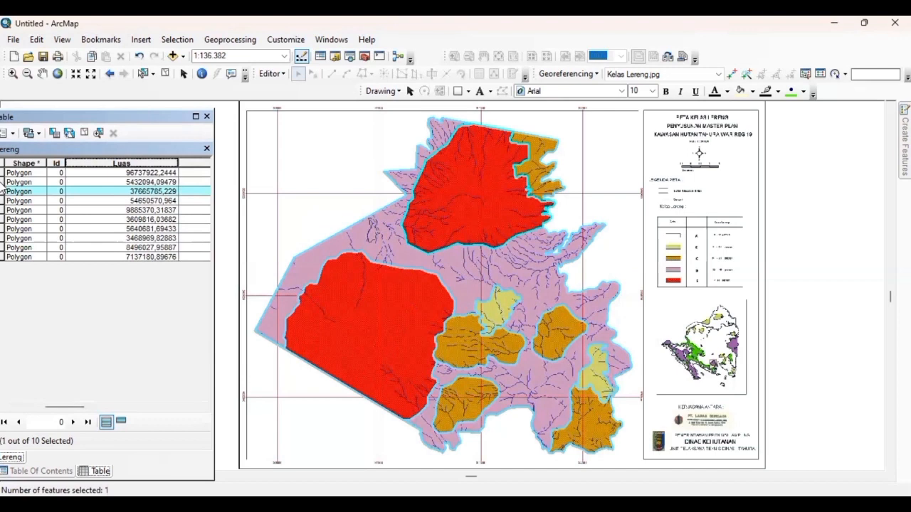
pyautogui.click(3, 182)
pyautogui.click(2, 173)
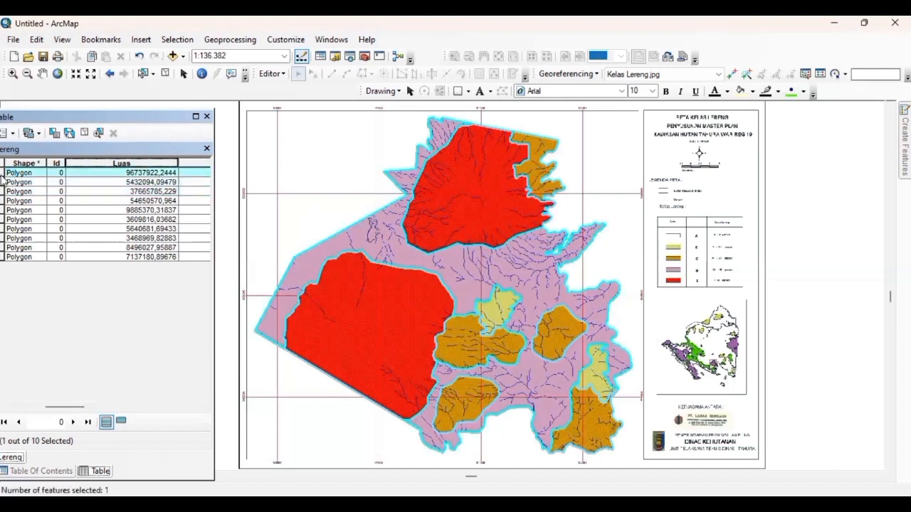
pyautogui.click(2, 192)
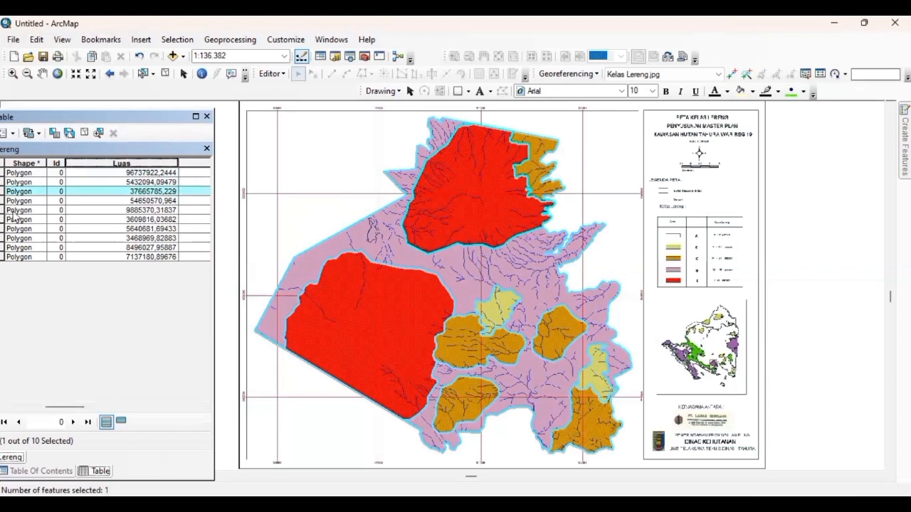
# - Close the attribute table and change the Lereng layer's outline color to red
pyautogui.click(207, 117)
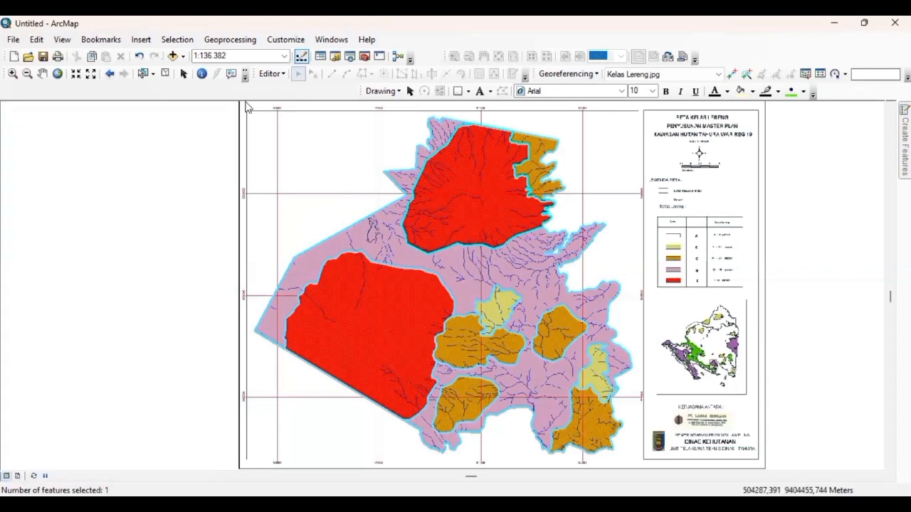
pyautogui.click(320, 57)
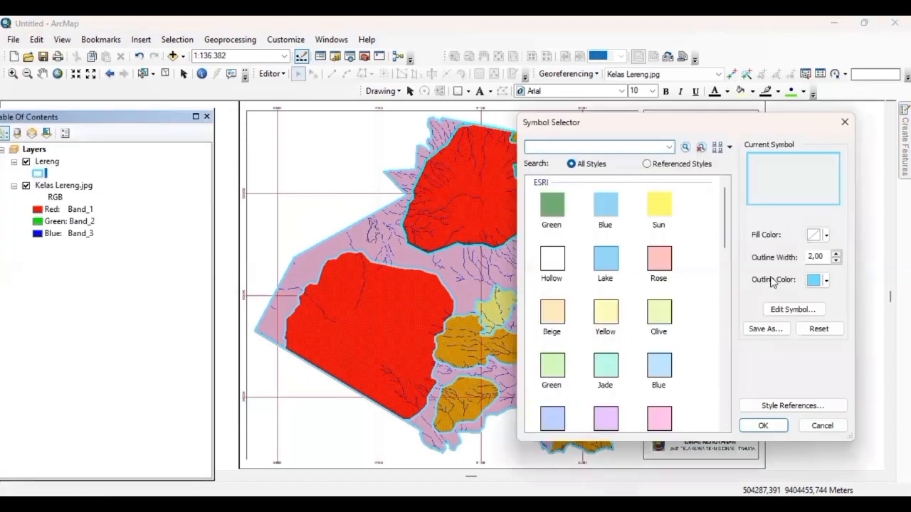
pyautogui.click(826, 281)
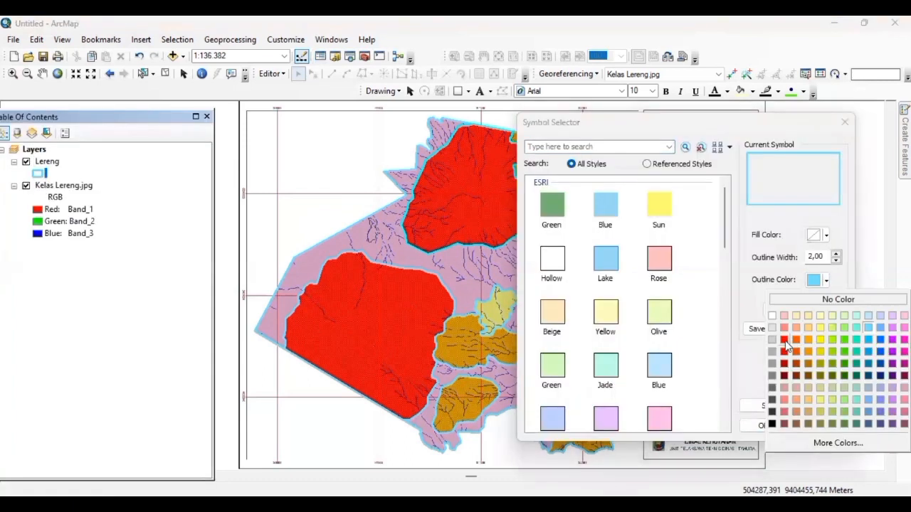
pyautogui.click(787, 347)
pyautogui.click(763, 425)
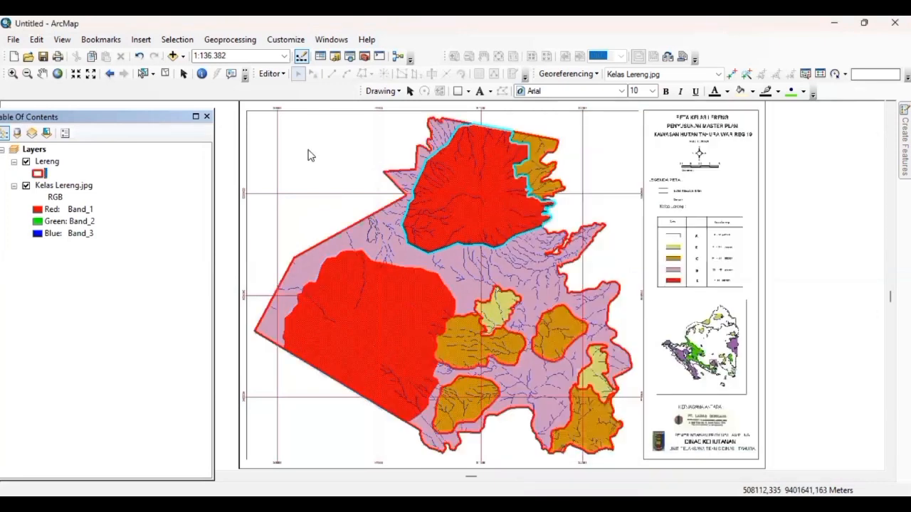
# - Reopen the Lereng attribute table and select its Klasifikas column
pyautogui.rightClick(47, 163)
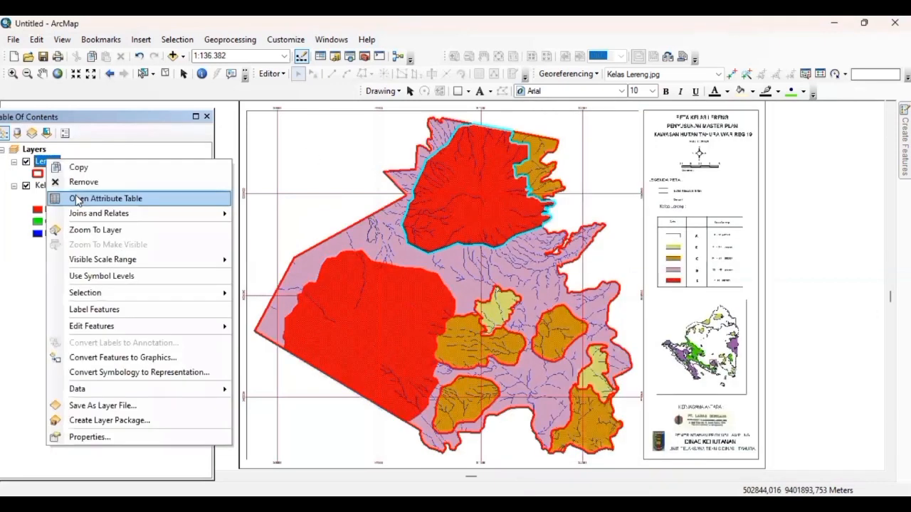
pyautogui.click(77, 199)
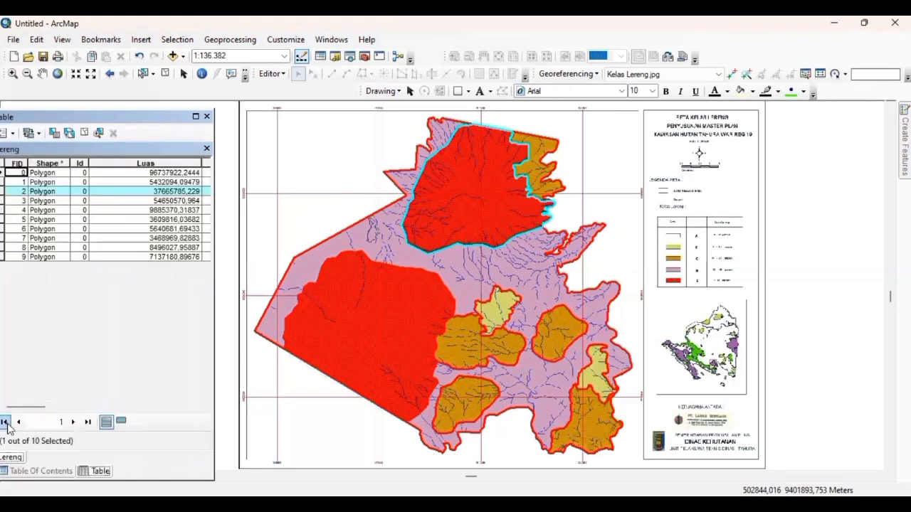
pyautogui.moveTo(21, 407); pyautogui.dragTo(183, 406)
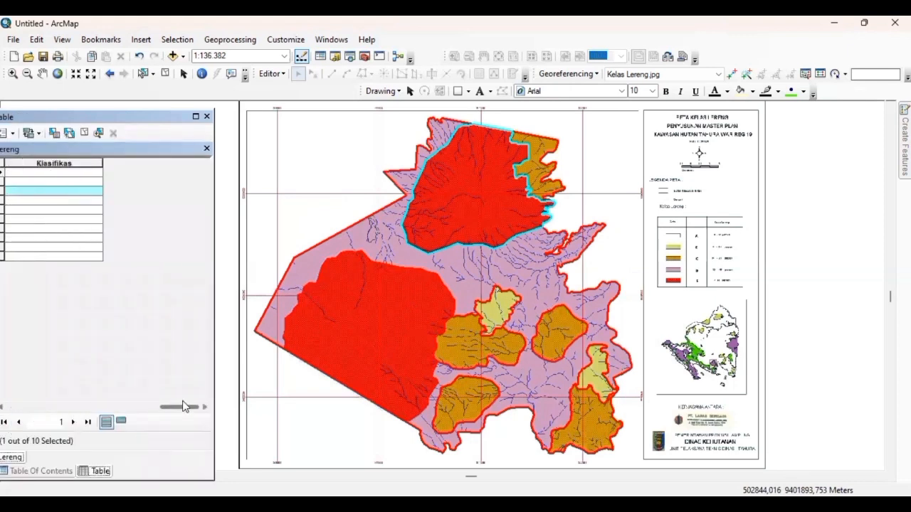
pyautogui.click(84, 162)
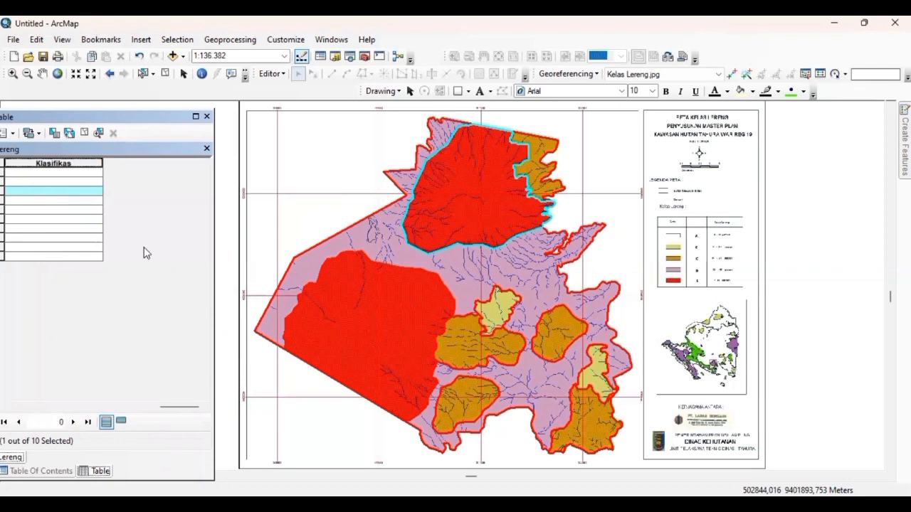
# - Fill Klasifikas for the selected northern red area with the string ">45%" using the Field Calculator
pyautogui.rightClick(87, 163)
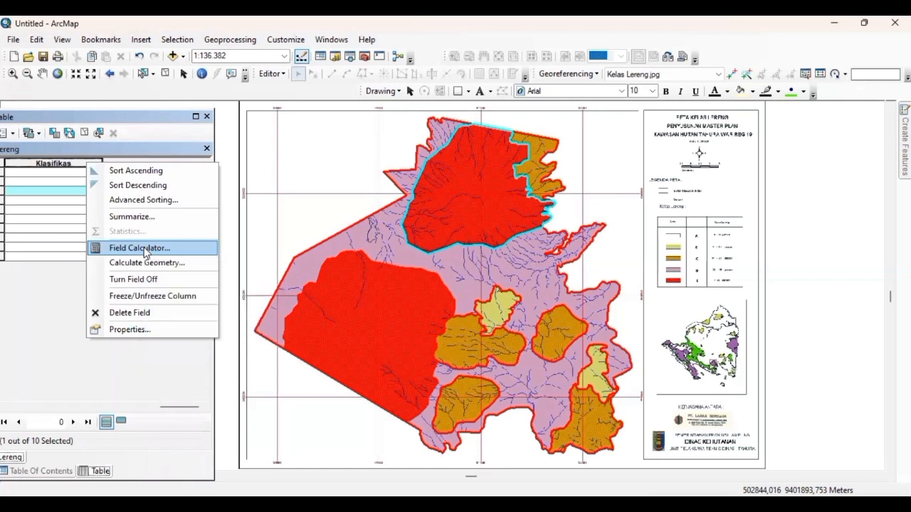
pyautogui.click(145, 248)
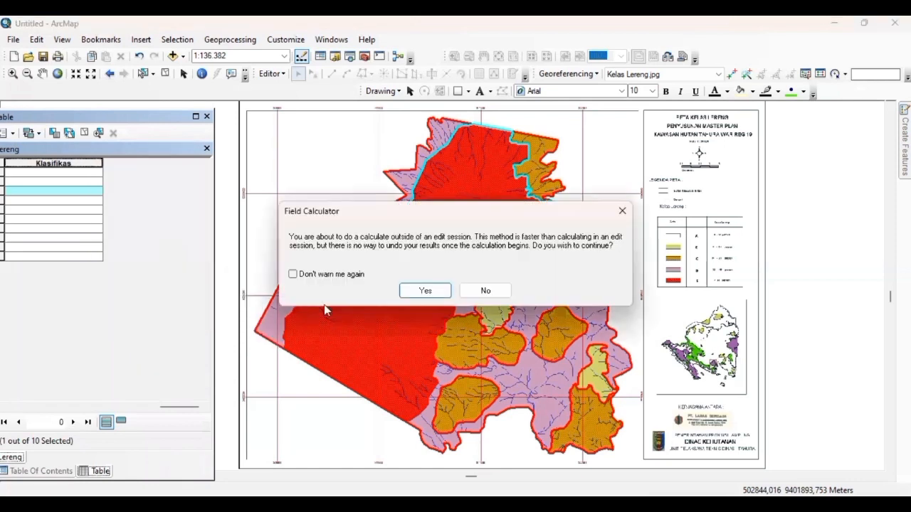
pyautogui.click(410, 292)
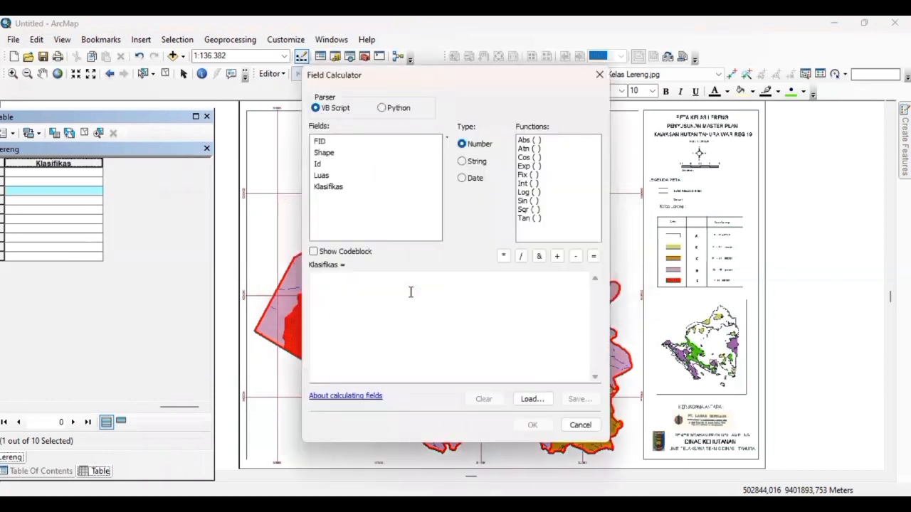
pyautogui.click(410, 292)
pyautogui.write('.')
pyautogui.press('BackSpace')
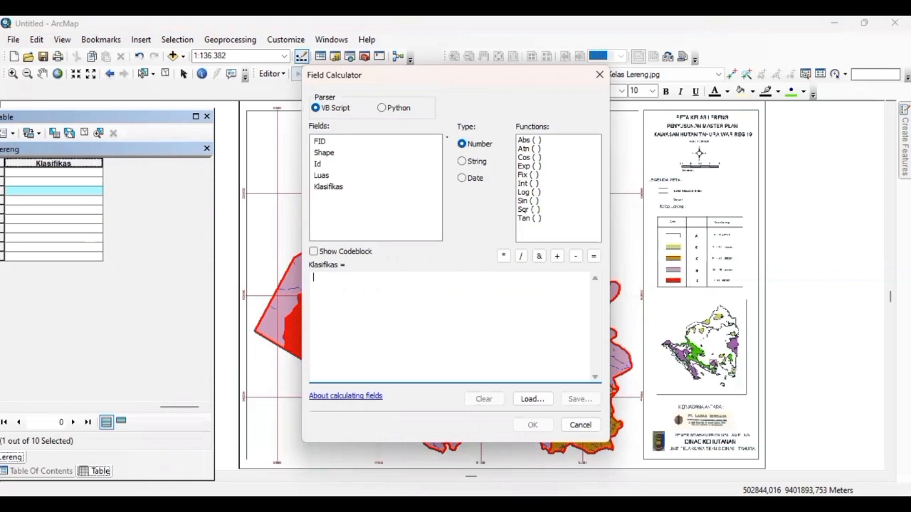
pyautogui.write('"')
pyautogui.click(480, 165)
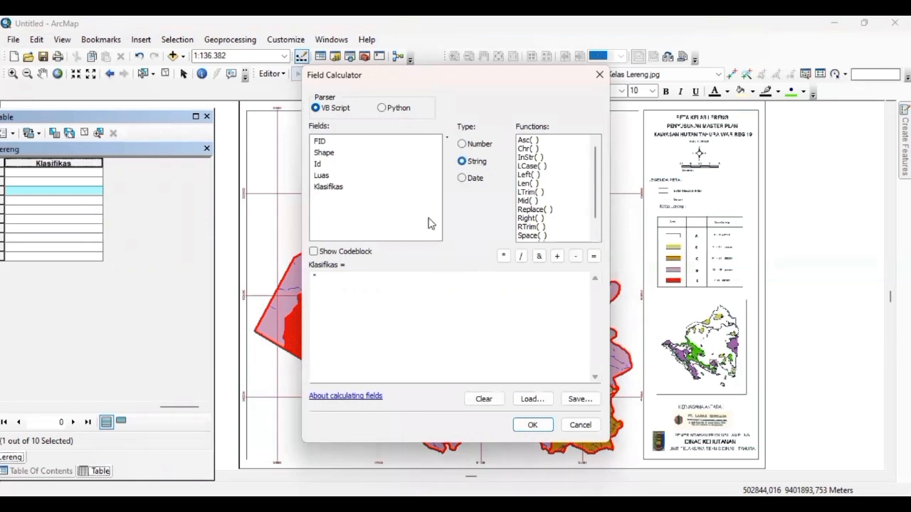
pyautogui.click(389, 272)
pyautogui.write('>45')
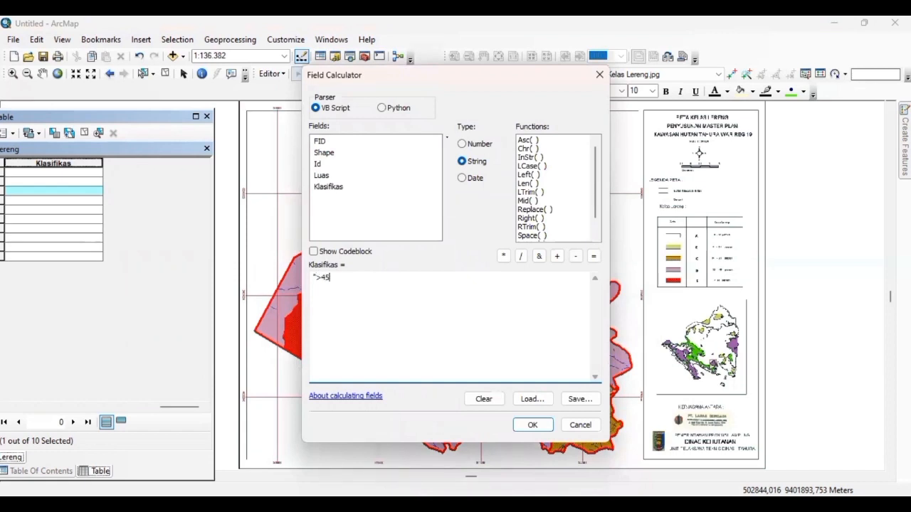
pyautogui.write('%')
pyautogui.click(531, 425)
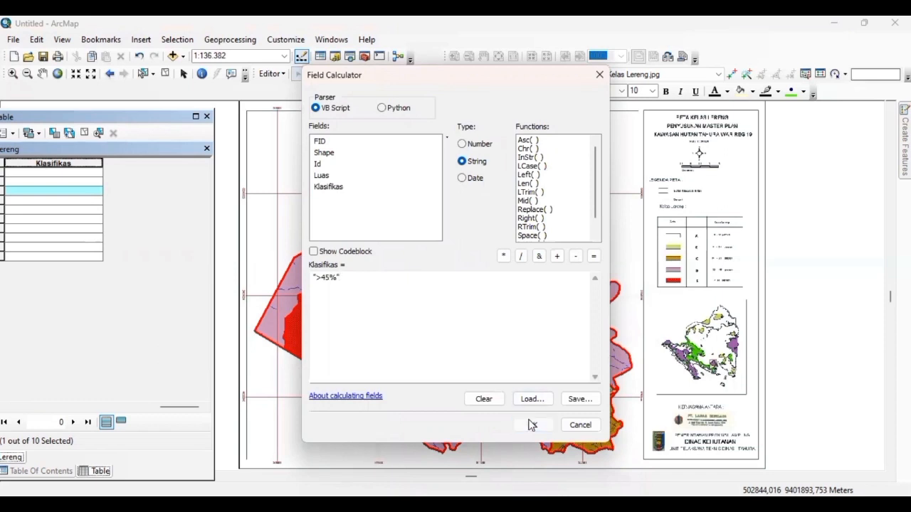
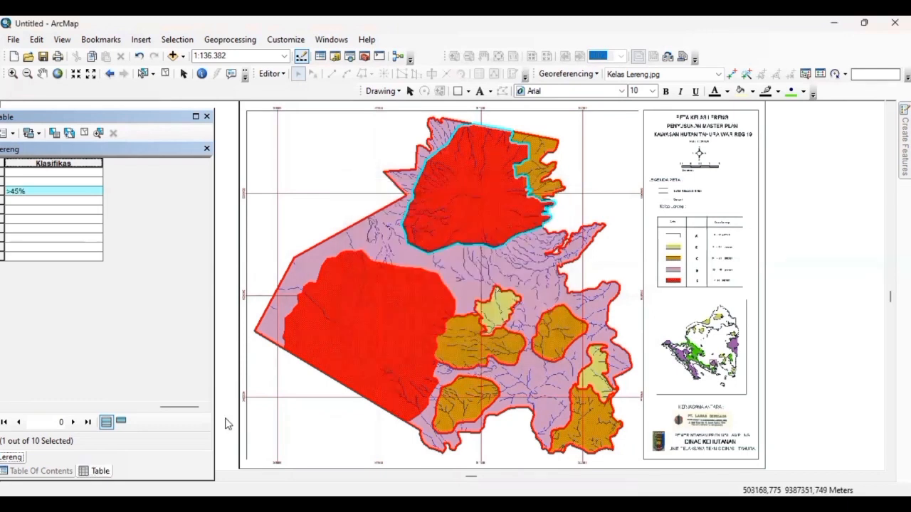
# - Identify the brown slope area at the map's northeastern edge to match it with its Lereng record
pyautogui.moveTo(183, 410); pyautogui.dragTo(163, 408)
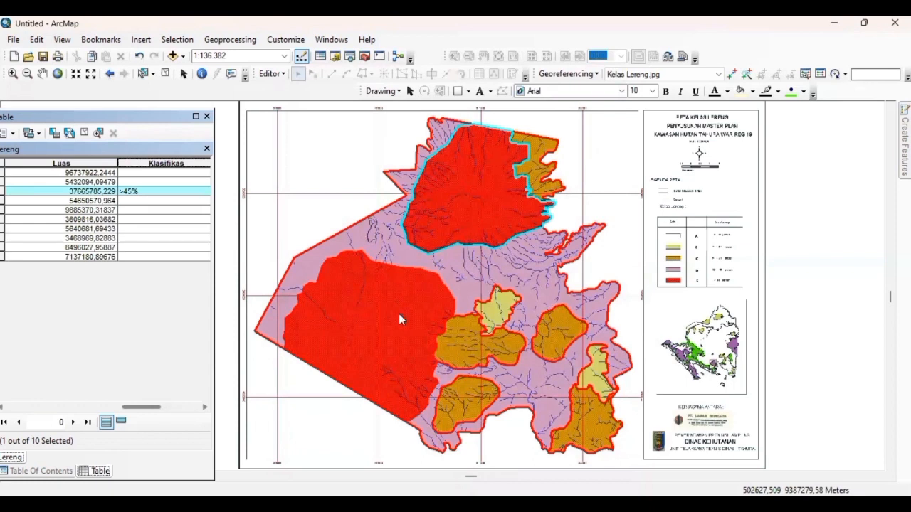
pyautogui.click(204, 76)
pyautogui.click(535, 170)
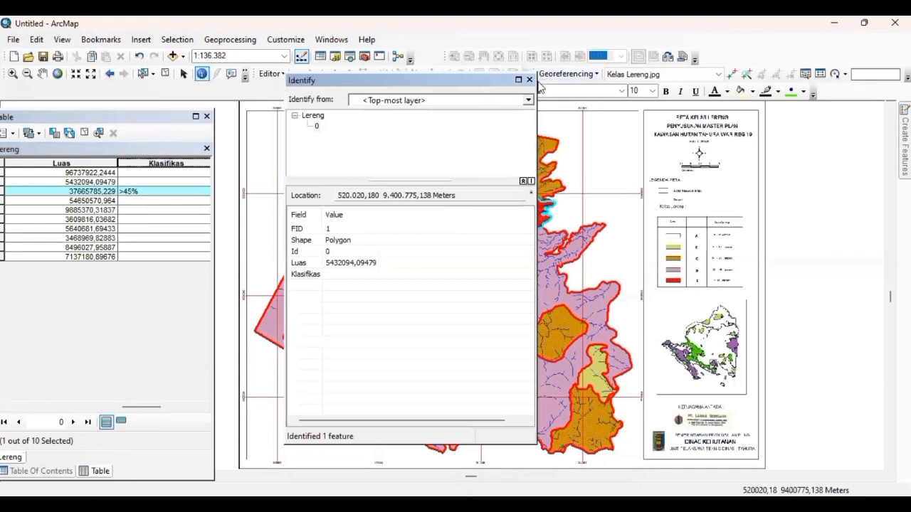
pyautogui.click(529, 80)
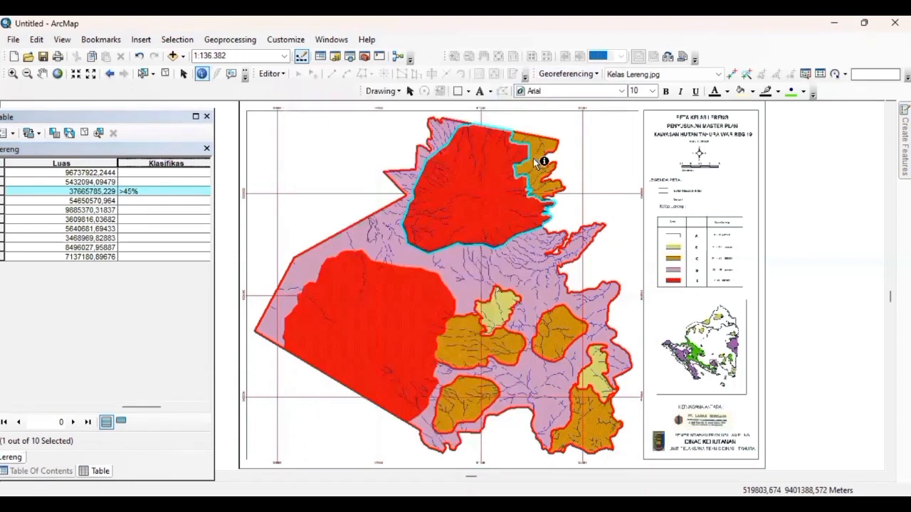
pyautogui.click(534, 158)
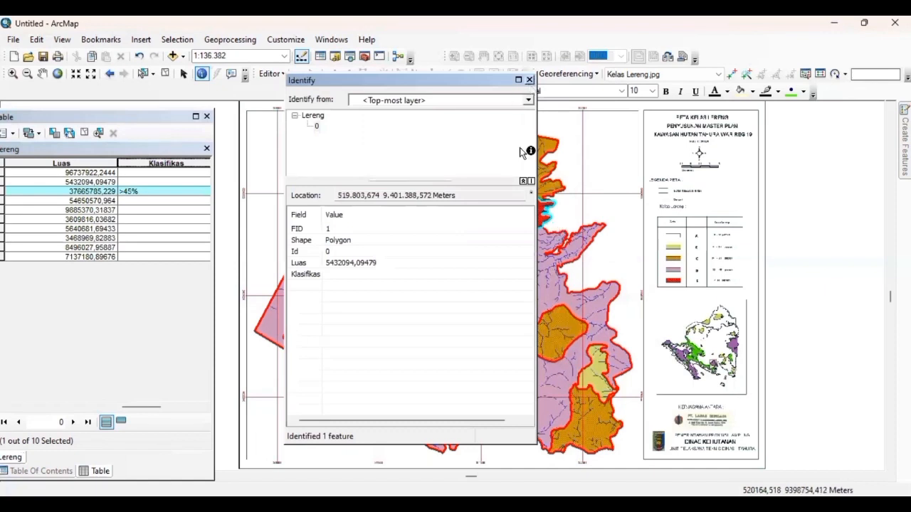
pyautogui.click(529, 80)
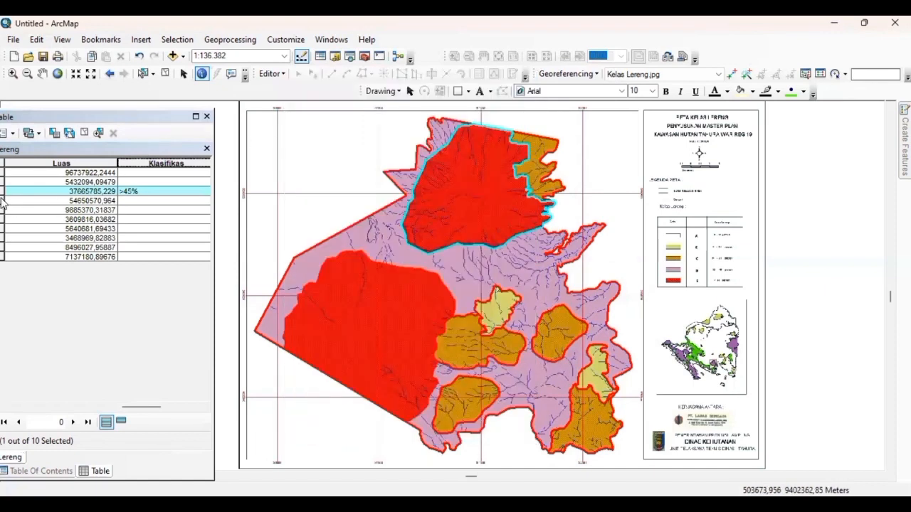
# - Fill Klasifikas for the large southwestern red area with the string ">45%" using the Field Calculator
pyautogui.click(2, 201)
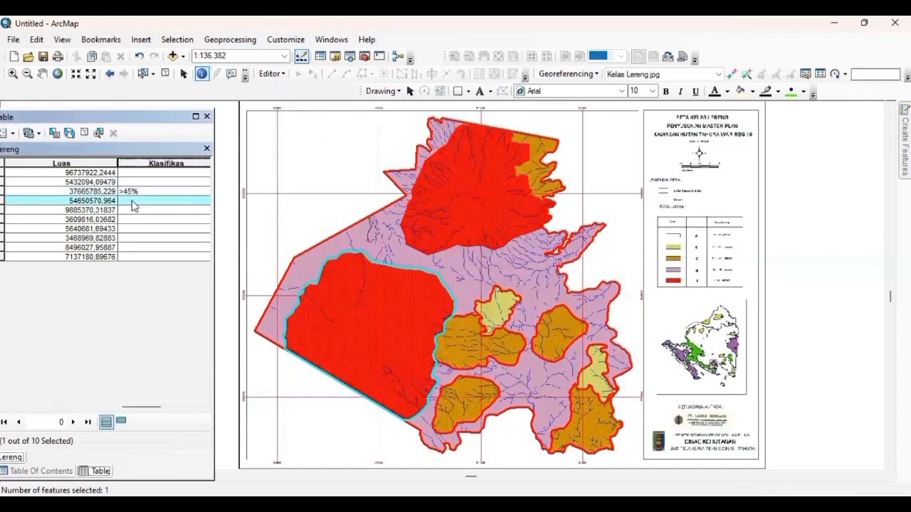
pyautogui.rightClick(157, 160)
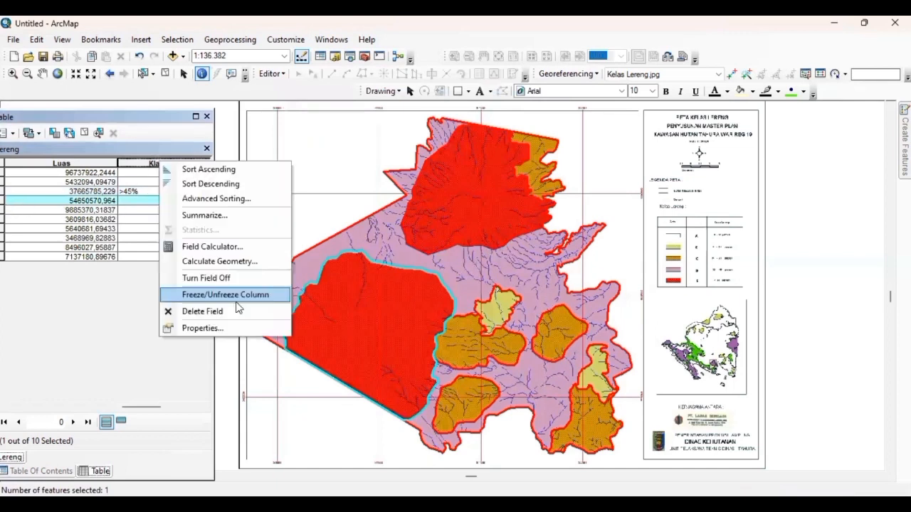
pyautogui.click(212, 246)
pyautogui.click(414, 291)
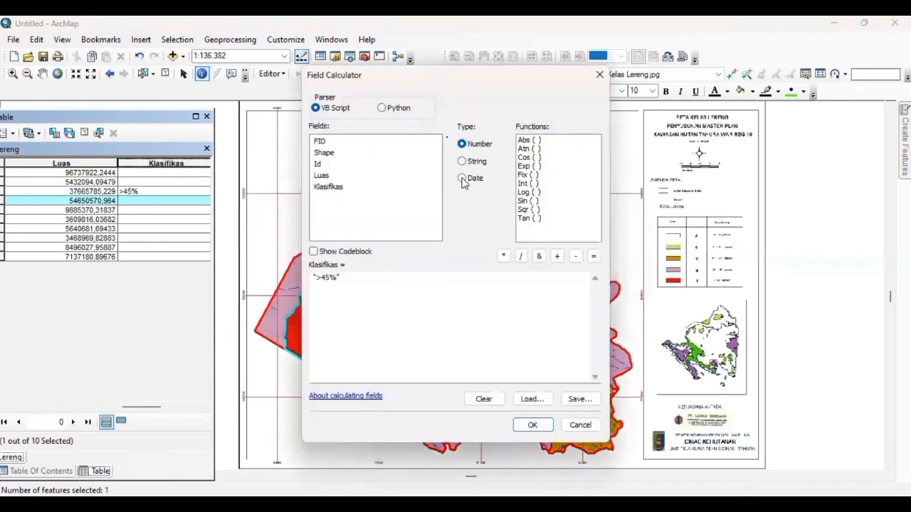
pyautogui.click(462, 162)
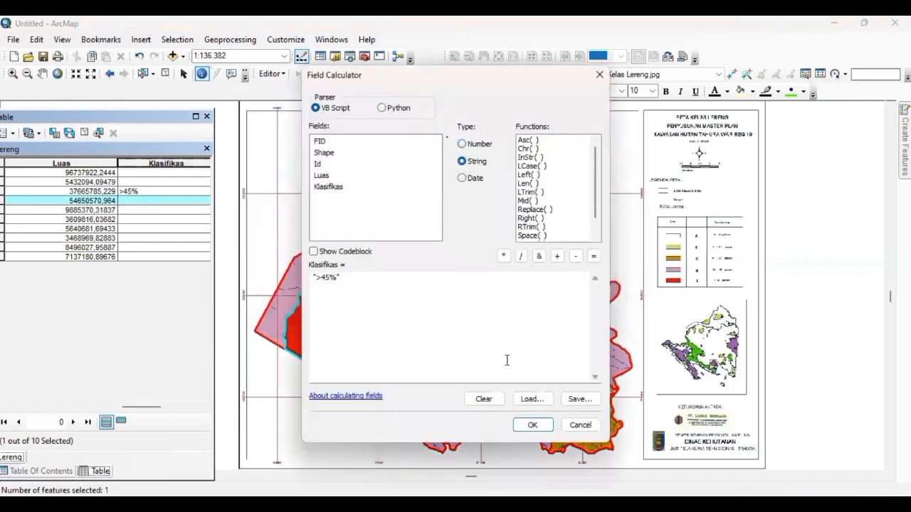
pyautogui.click(527, 424)
# - Fill Klasifikas for the northeastern brown area with the string "15-30%" using the Field Calculator
pyautogui.moveTo(174, 410); pyautogui.dragTo(74, 405)
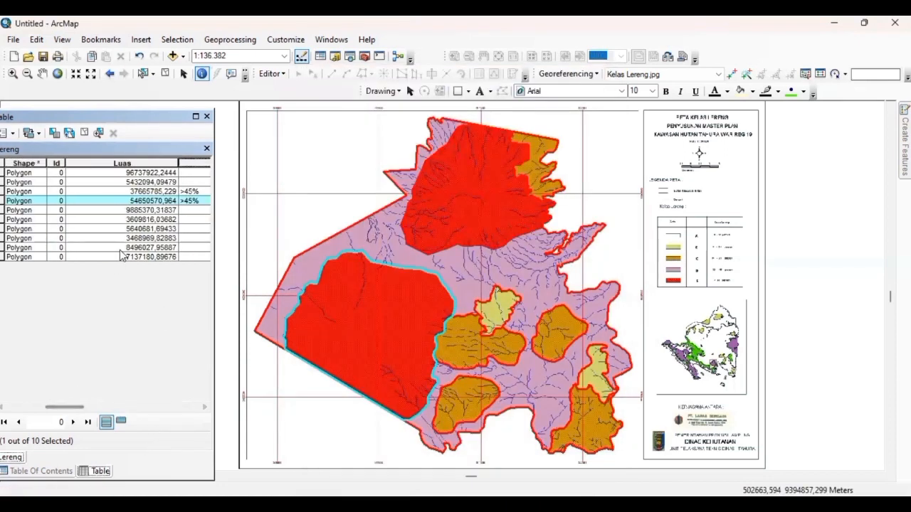
pyautogui.click(3, 182)
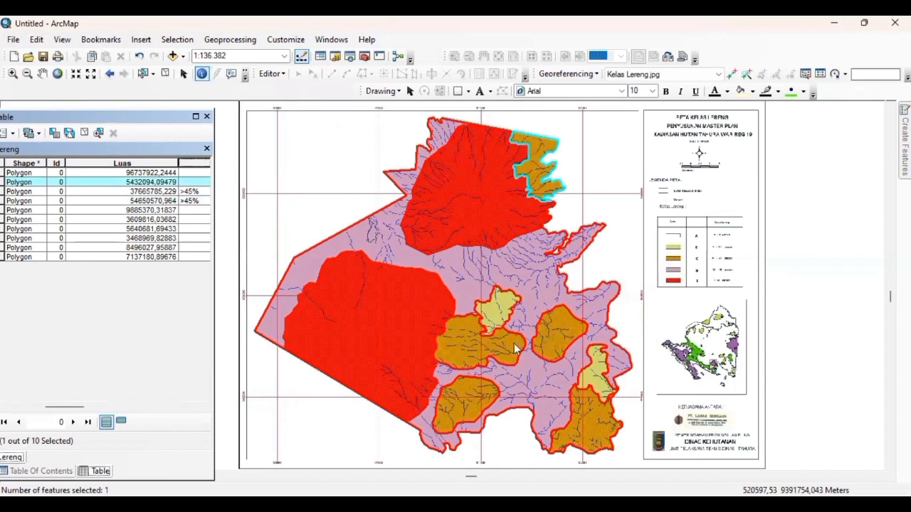
pyautogui.click(548, 335)
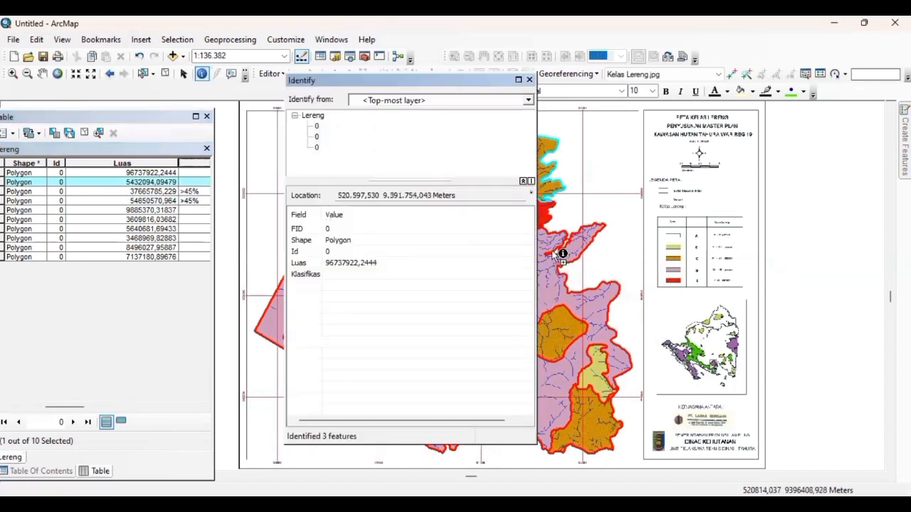
pyautogui.click(529, 80)
pyautogui.click(183, 74)
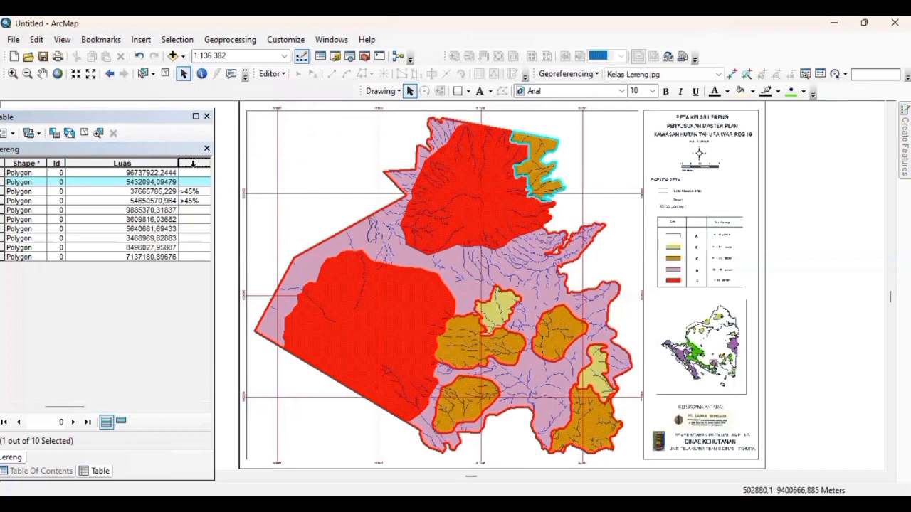
pyautogui.rightClick(196, 164)
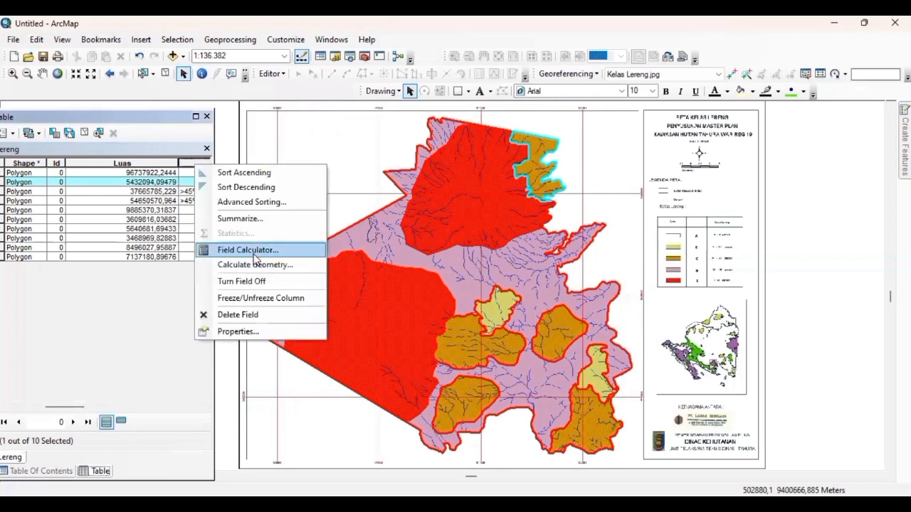
pyautogui.click(247, 250)
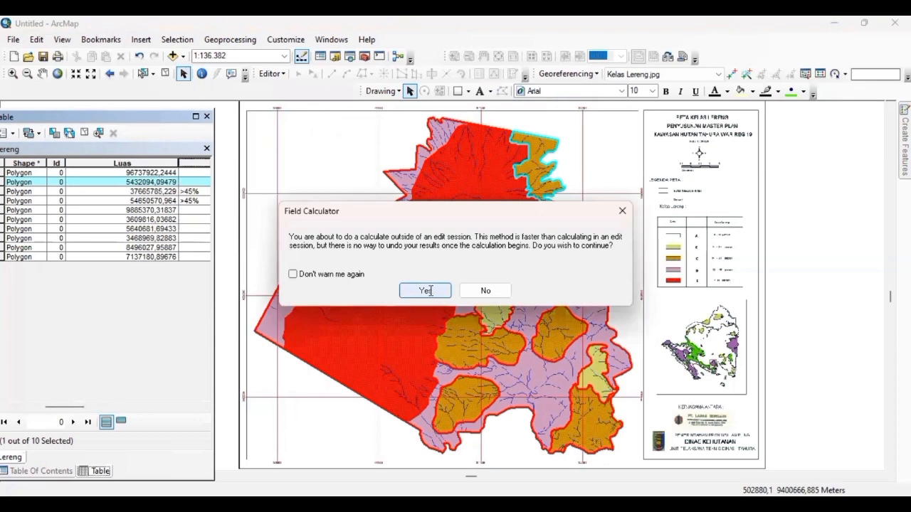
pyautogui.click(431, 290)
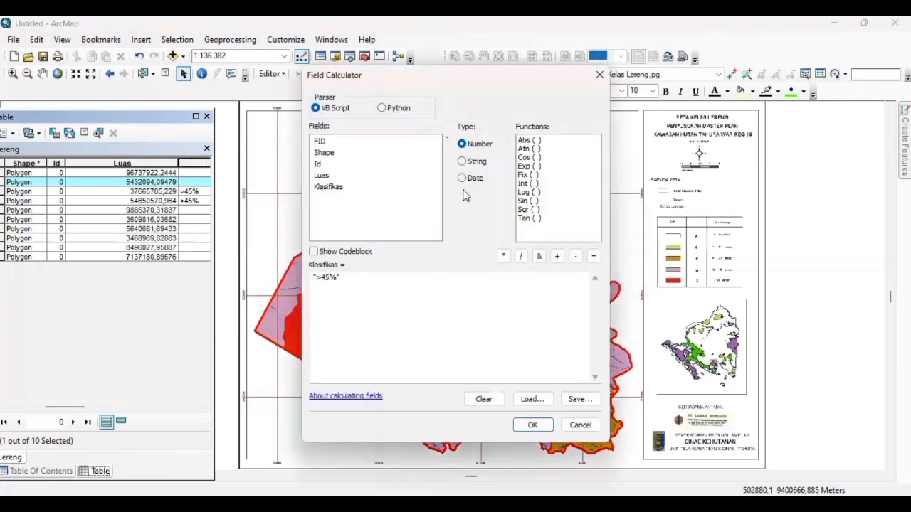
pyautogui.click(471, 161)
pyautogui.click(331, 277)
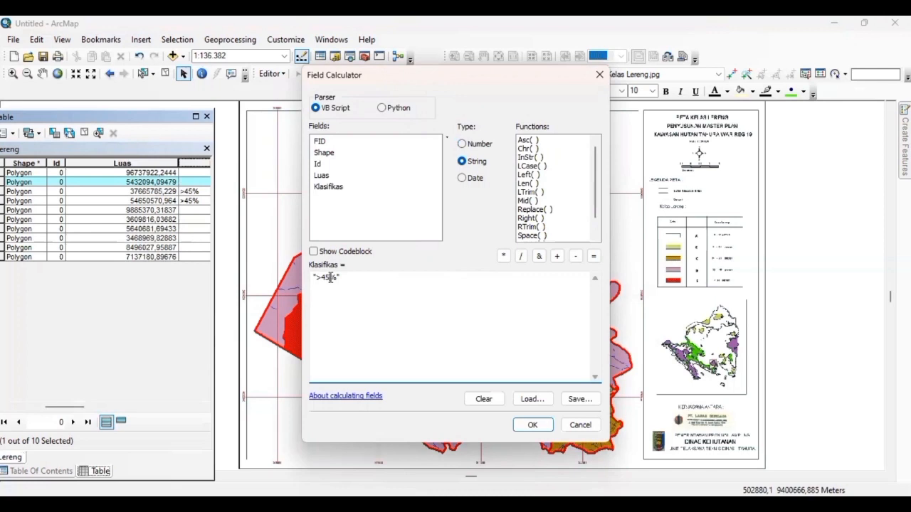
pyautogui.press('BackSpace')
pyautogui.press('BackSpace')
pyautogui.press('BackSpace')
pyautogui.write('15-30')
pyautogui.click(532, 424)
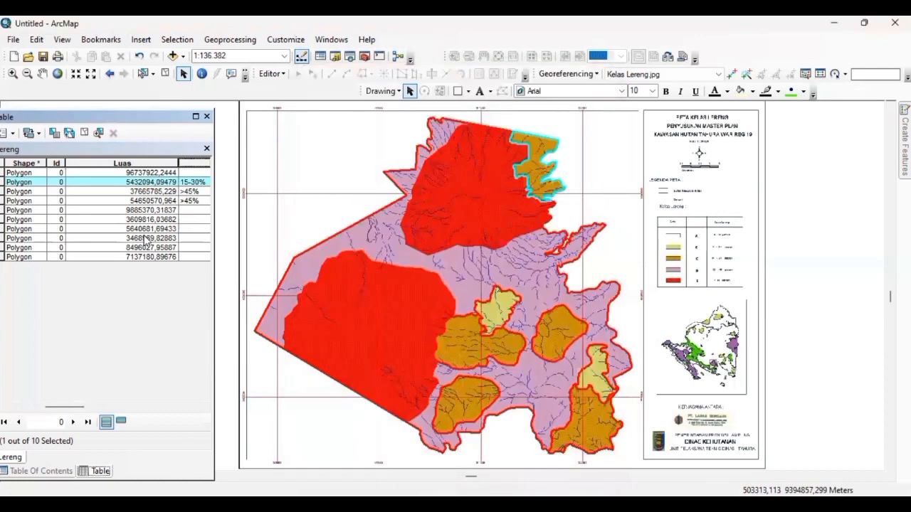
# - Check which map areas the records below the northeastern brown area's belong to by selecting them singly and in combination
pyautogui.click(4, 201)
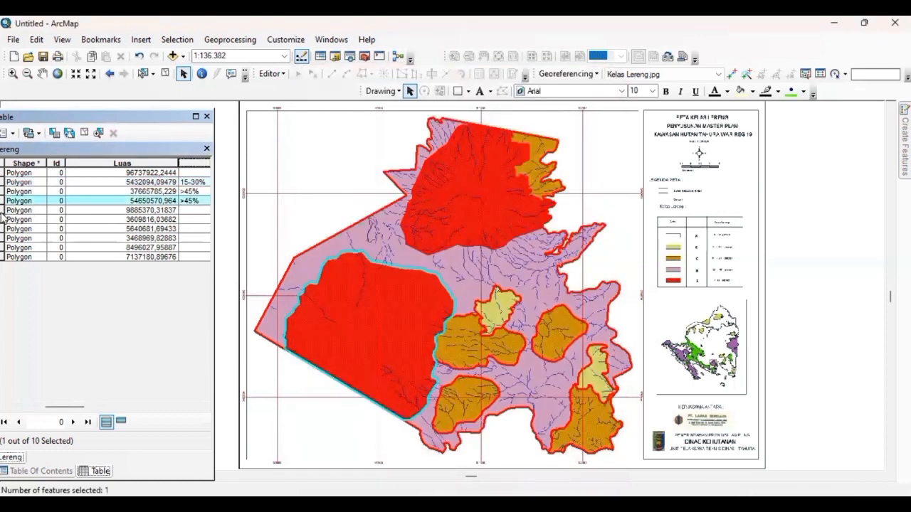
pyautogui.click(2, 211)
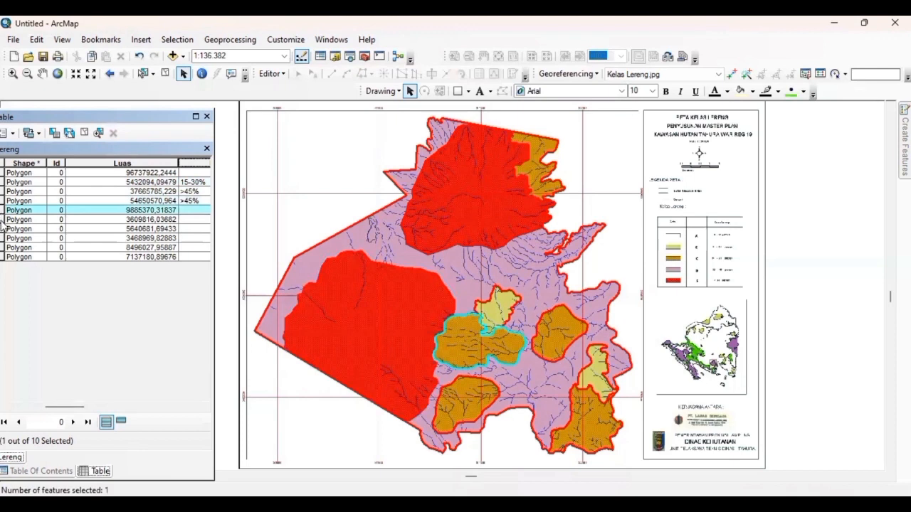
pyautogui.keyDown('ctrl'); pyautogui.click(2, 220); pyautogui.keyUp('ctrl')
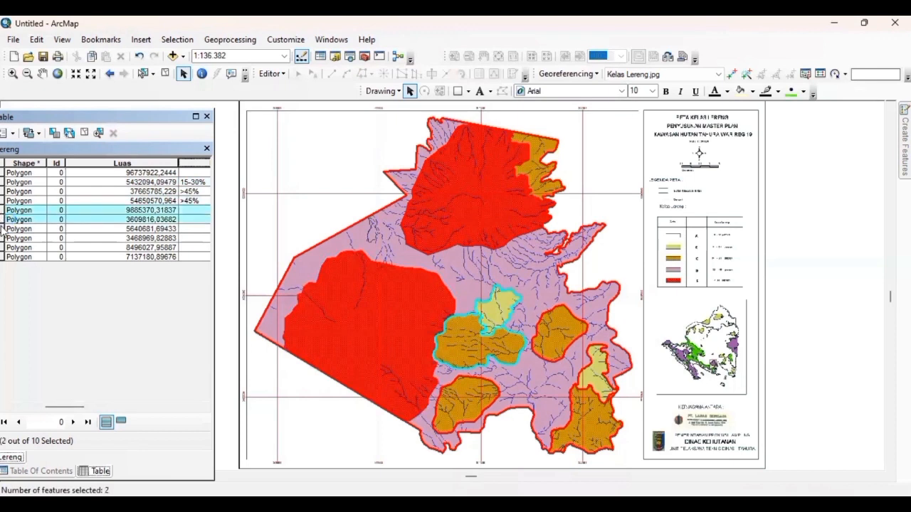
pyautogui.click(2, 219)
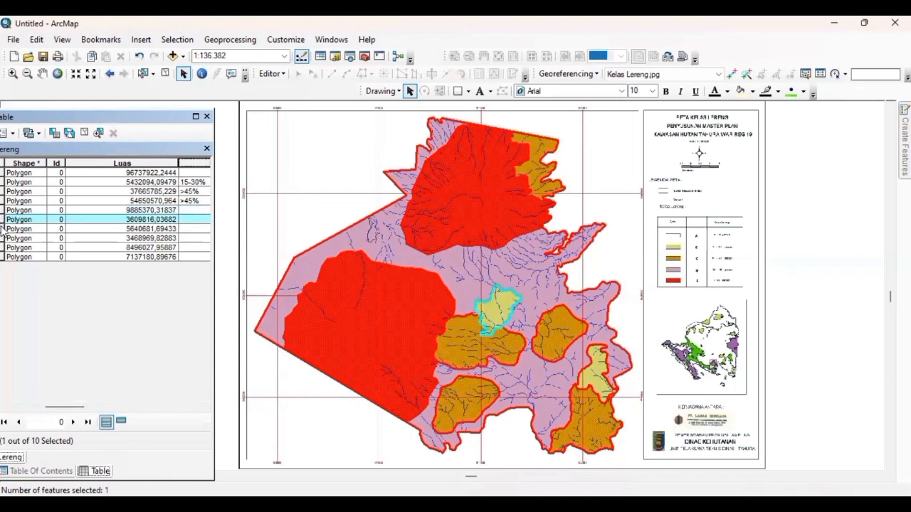
pyautogui.click(2, 228)
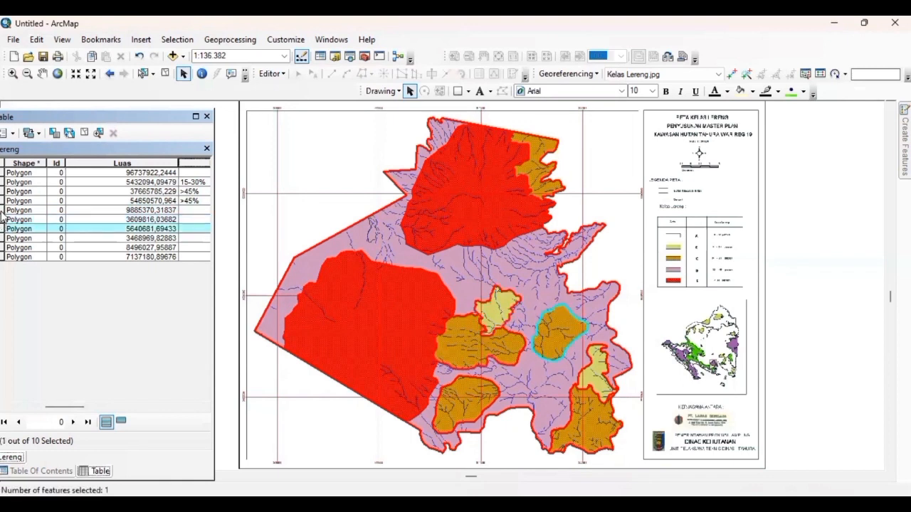
pyautogui.click(2, 211)
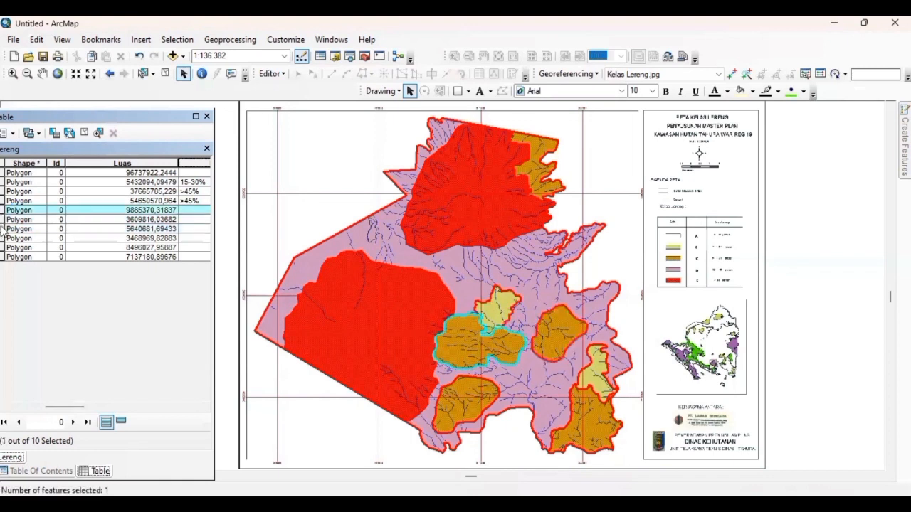
pyautogui.keyDown('shift'); pyautogui.click(2, 229); pyautogui.keyUp('shift')
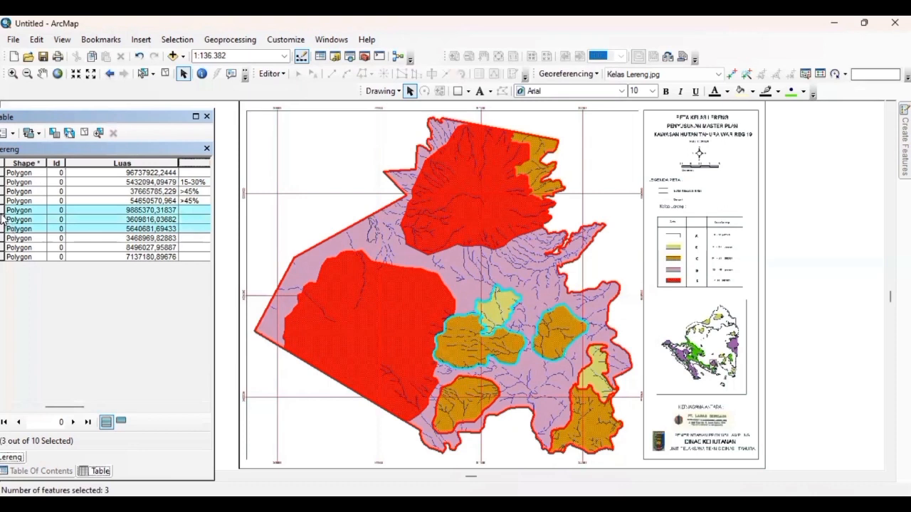
# - Fill Klasifikas for only the central brown area beside the large red area with the string "15-30%" using the Field Calculator
pyautogui.click(2, 212)
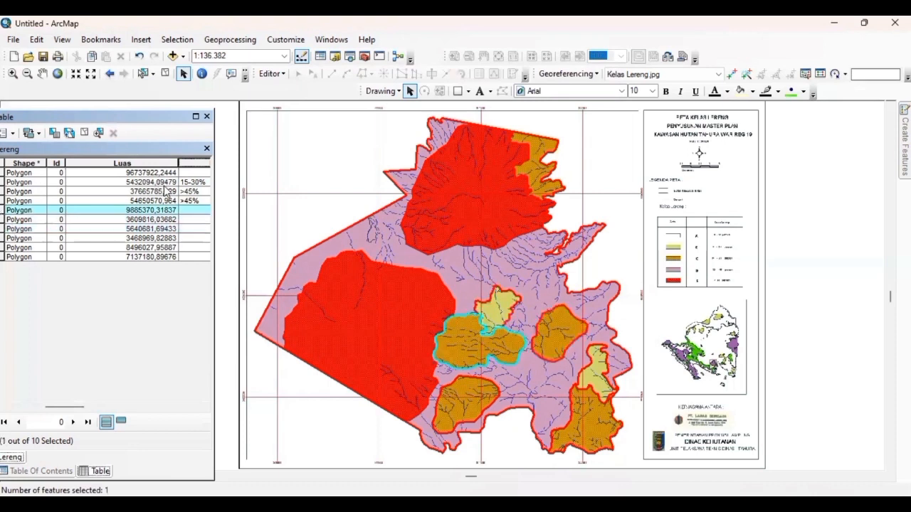
pyautogui.rightClick(188, 162)
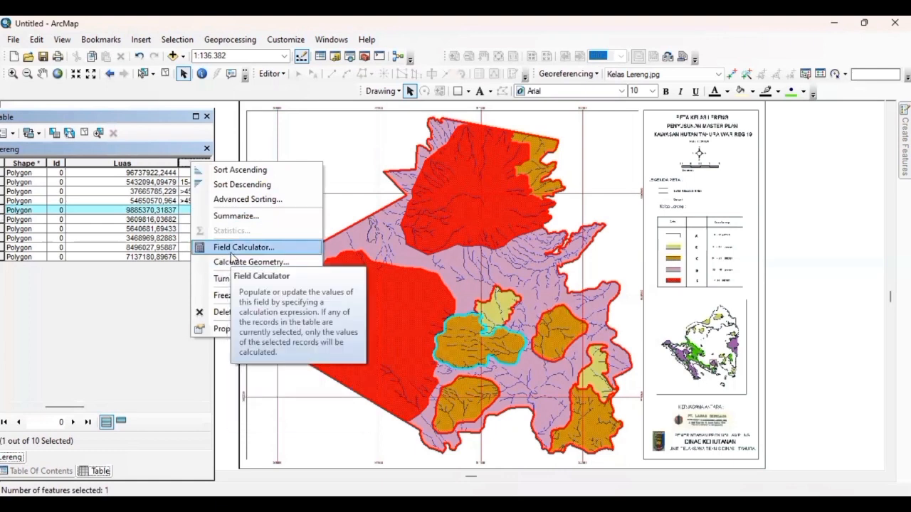
pyautogui.press('Return')
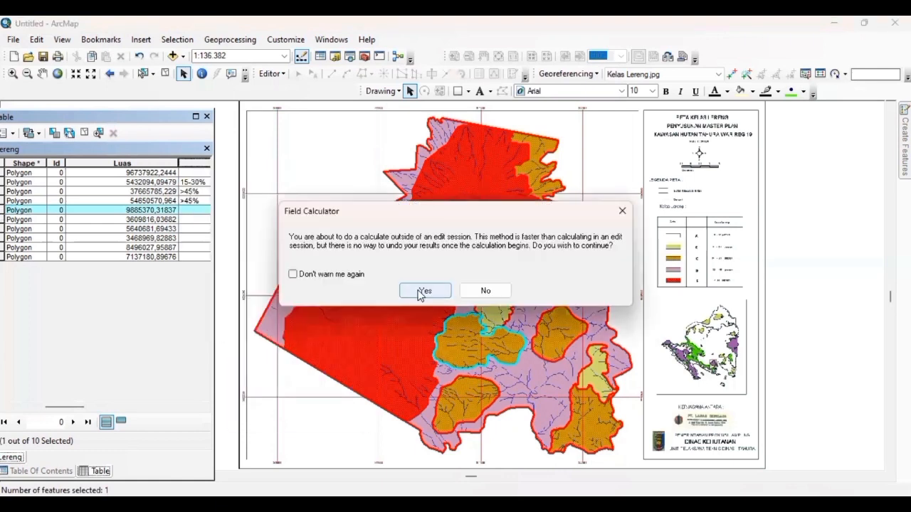
pyautogui.click(424, 291)
pyautogui.click(462, 161)
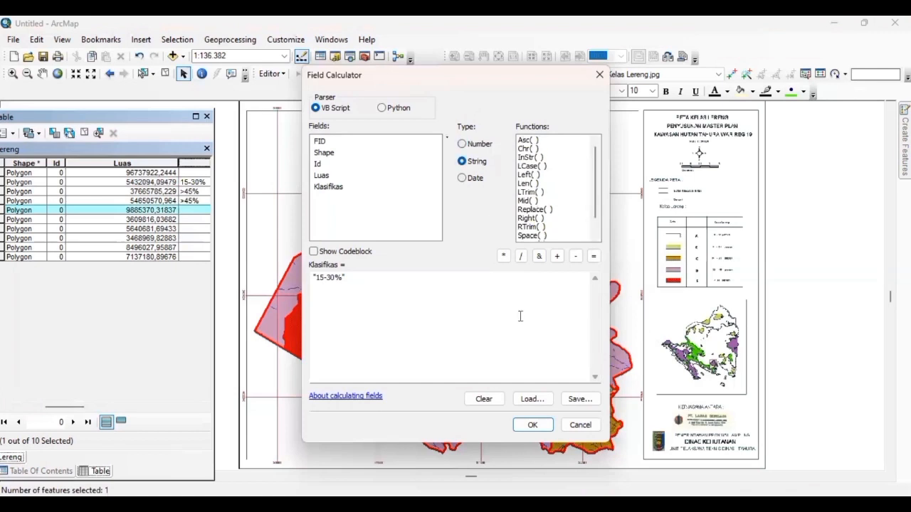
pyautogui.click(540, 427)
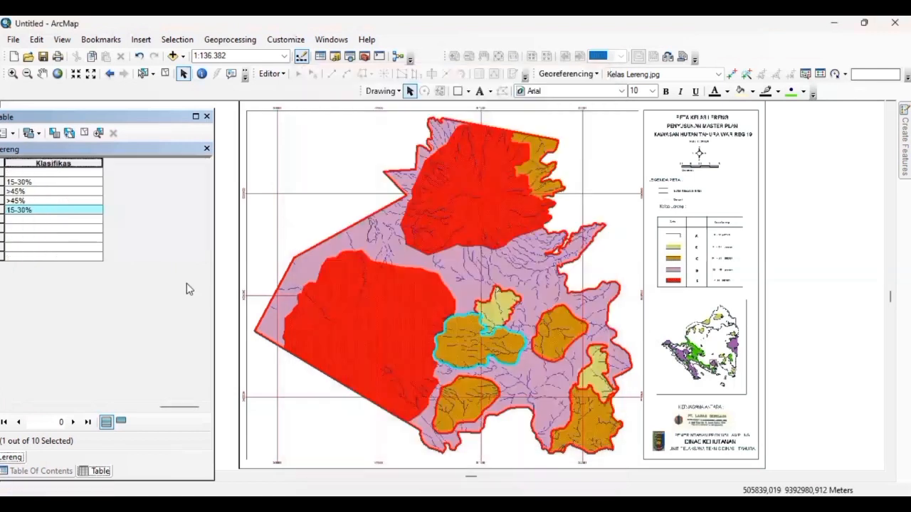
# - Calculate the Klasifikas field as the string "15-30%" for the orange polygon with FID 6
pyautogui.moveTo(174, 407); pyautogui.dragTo(34, 407)
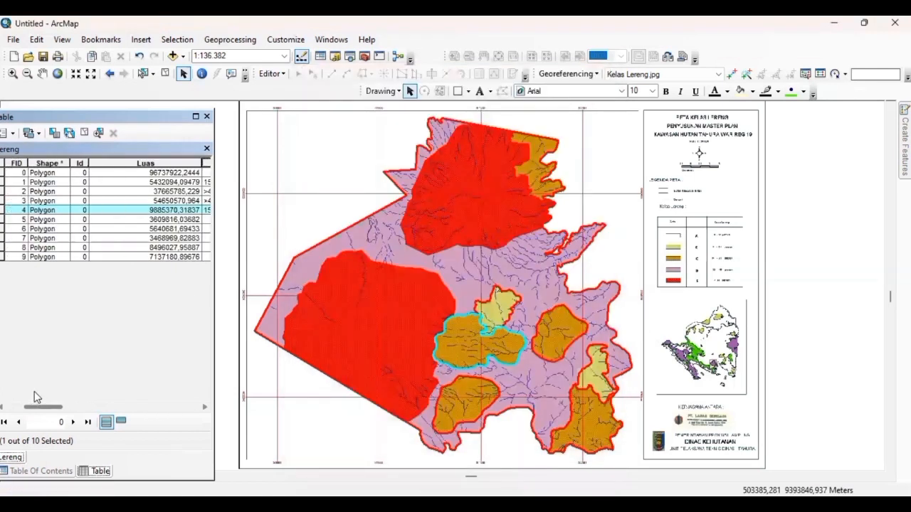
pyautogui.click(4, 229)
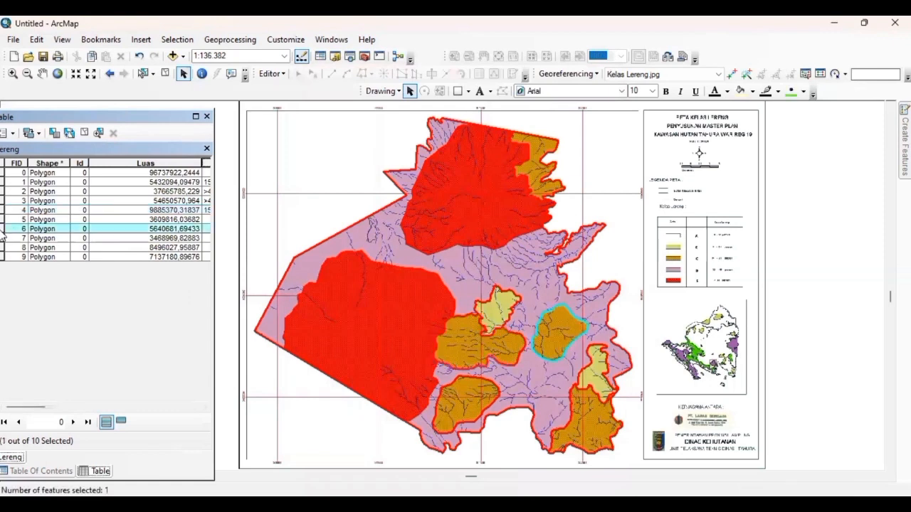
pyautogui.rightClick(207, 163)
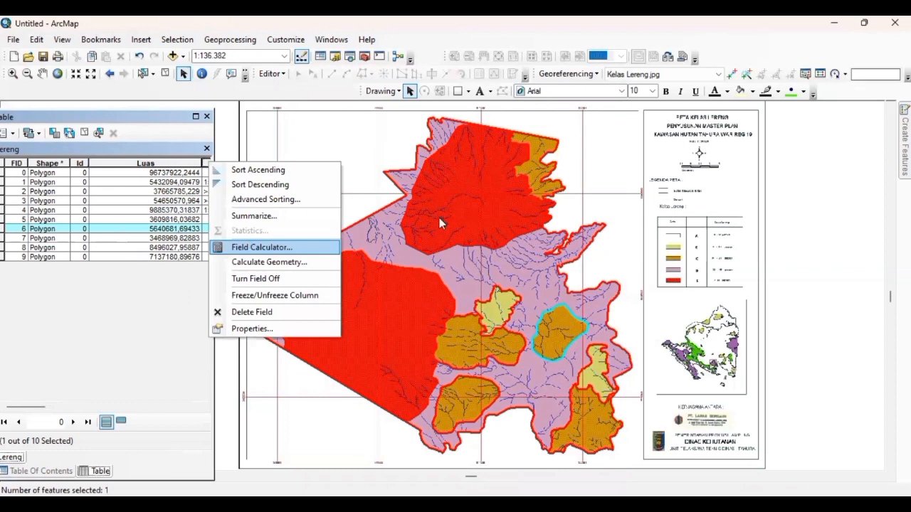
pyautogui.click(477, 162)
pyautogui.click(527, 431)
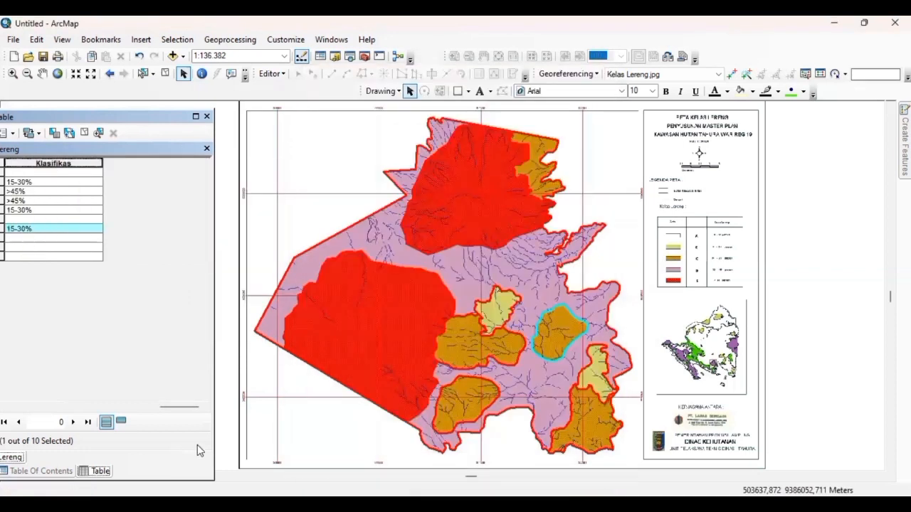
# - Calculate the Klasifikas field as the string "15-30%" for the orange polygon with FID 8 in the map's southeast
pyautogui.moveTo(183, 409); pyautogui.dragTo(58, 408)
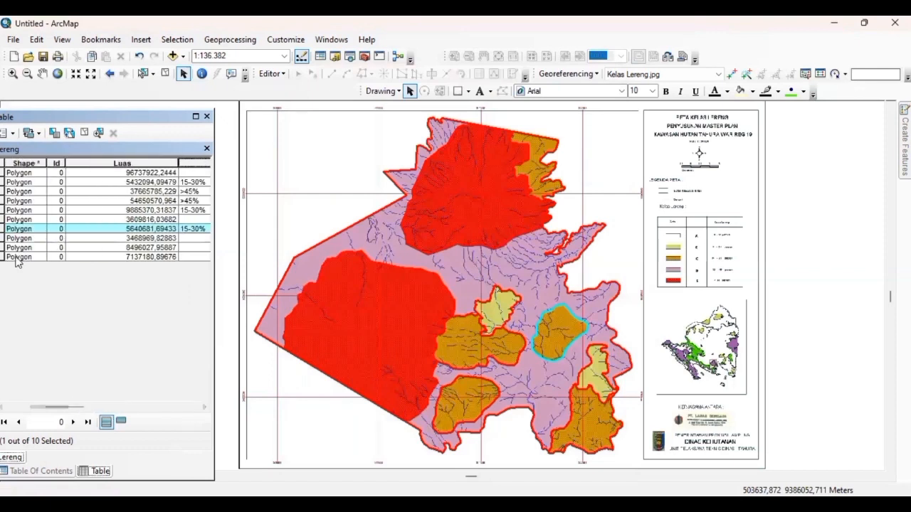
pyautogui.click(2, 239)
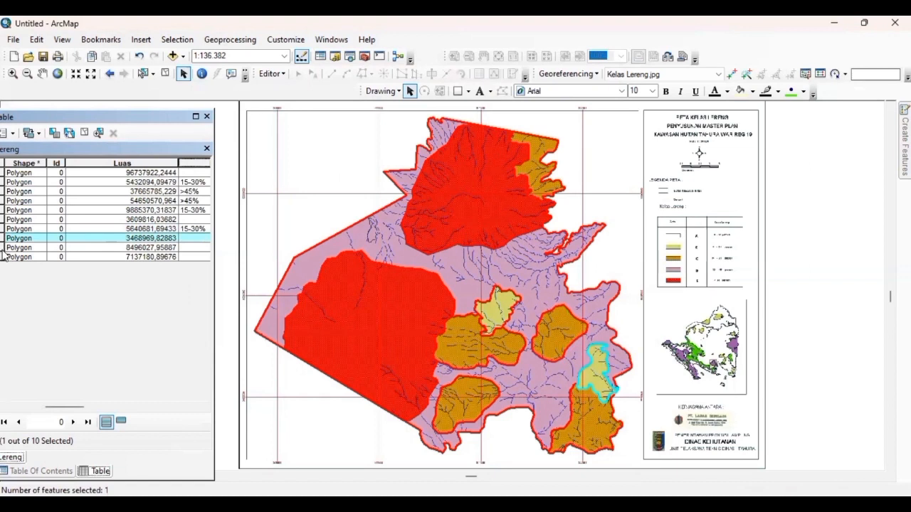
pyautogui.click(2, 248)
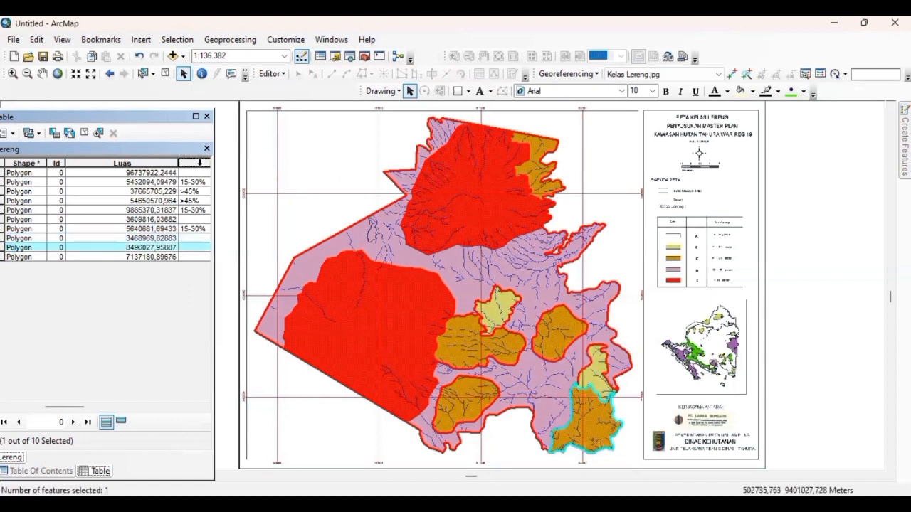
pyautogui.rightClick(200, 163)
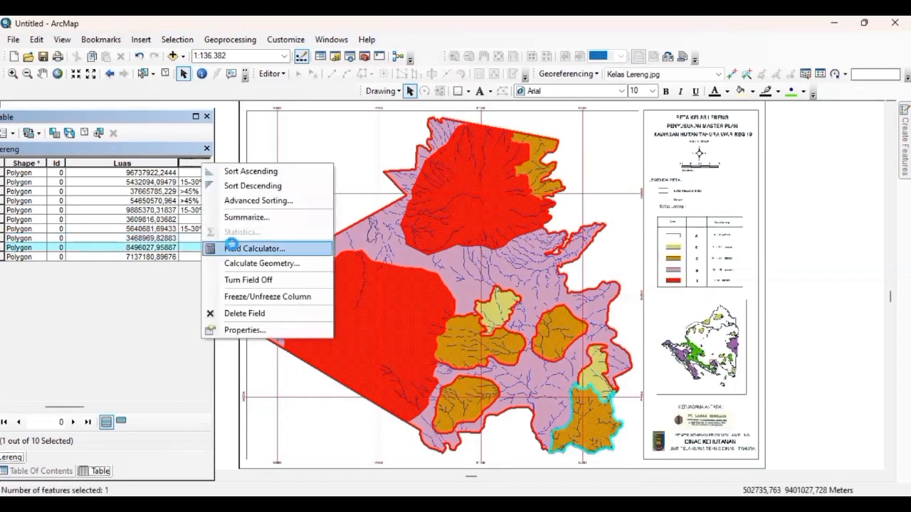
pyautogui.click(232, 245)
pyautogui.click(422, 291)
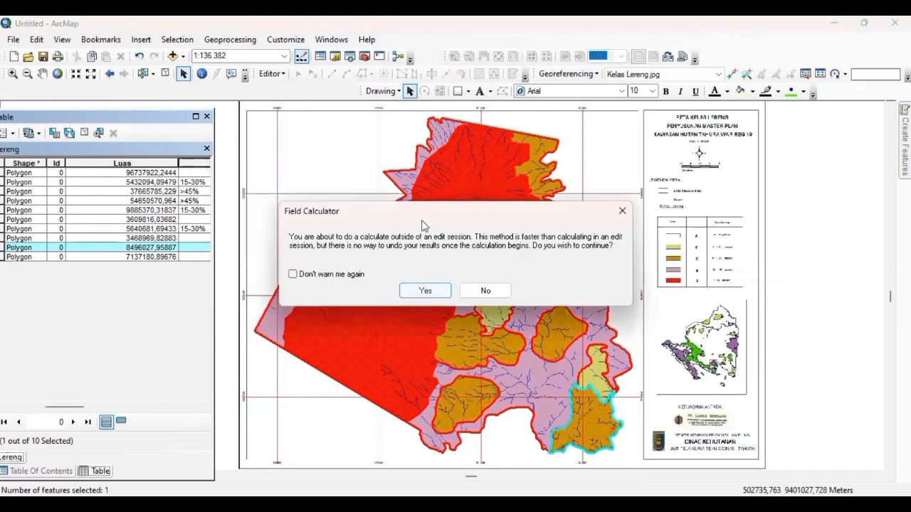
pyautogui.click(488, 162)
pyautogui.click(529, 426)
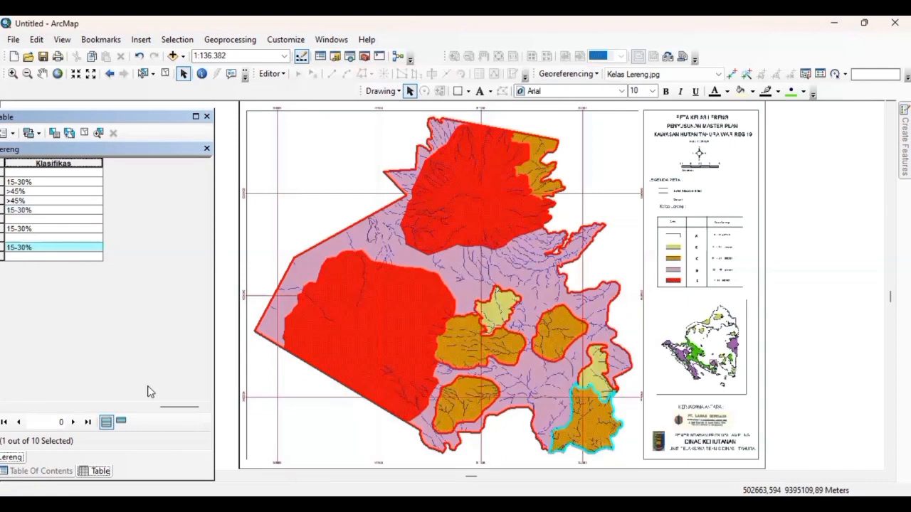
# - Calculate the Klasifikas field as the string "15-30%" for the southern orange polygon, FID 9
pyautogui.moveTo(167, 408); pyautogui.dragTo(90, 400)
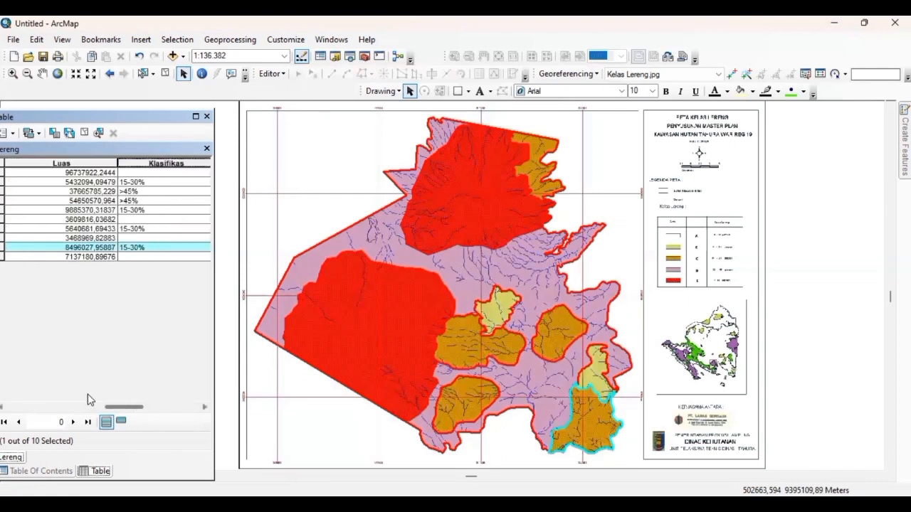
pyautogui.click(3, 257)
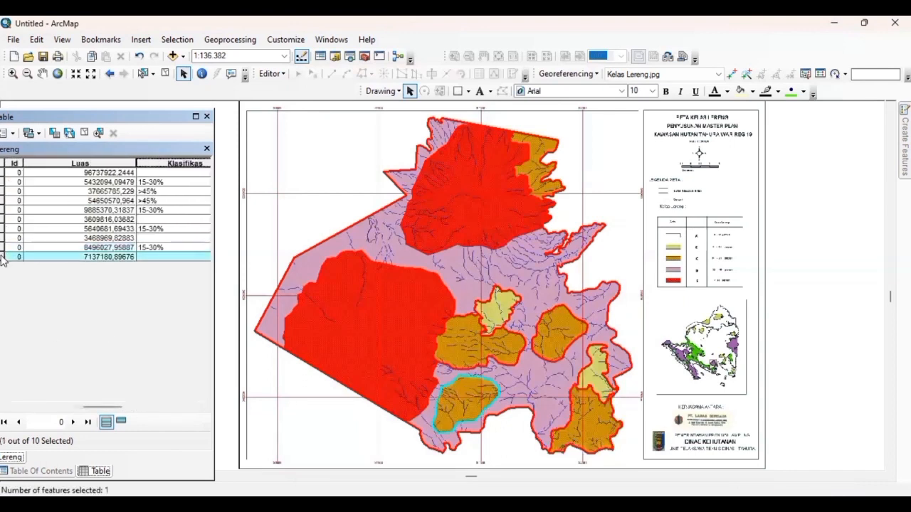
pyautogui.rightClick(189, 163)
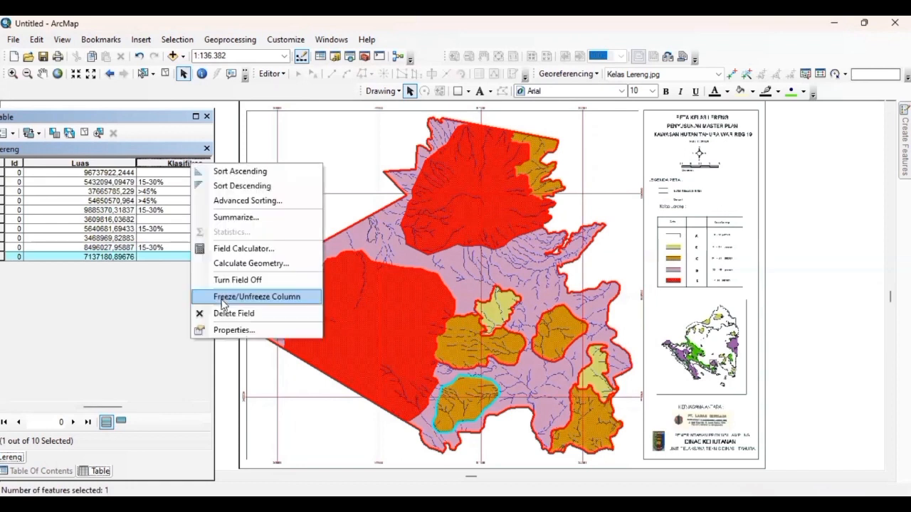
pyautogui.click(228, 249)
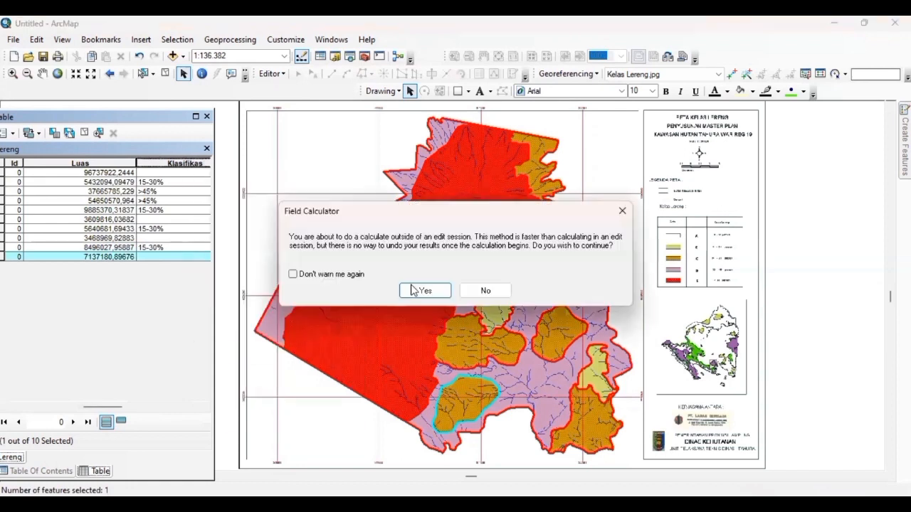
pyautogui.click(425, 290)
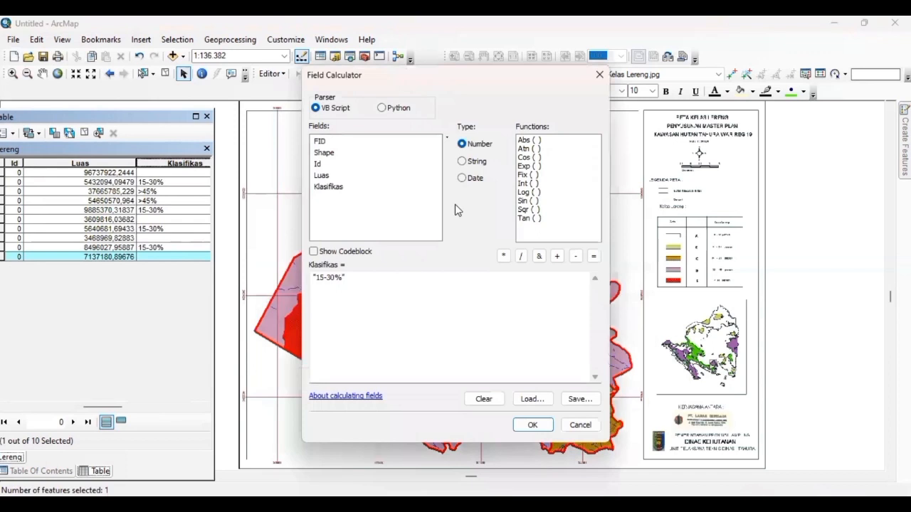
pyautogui.click(464, 162)
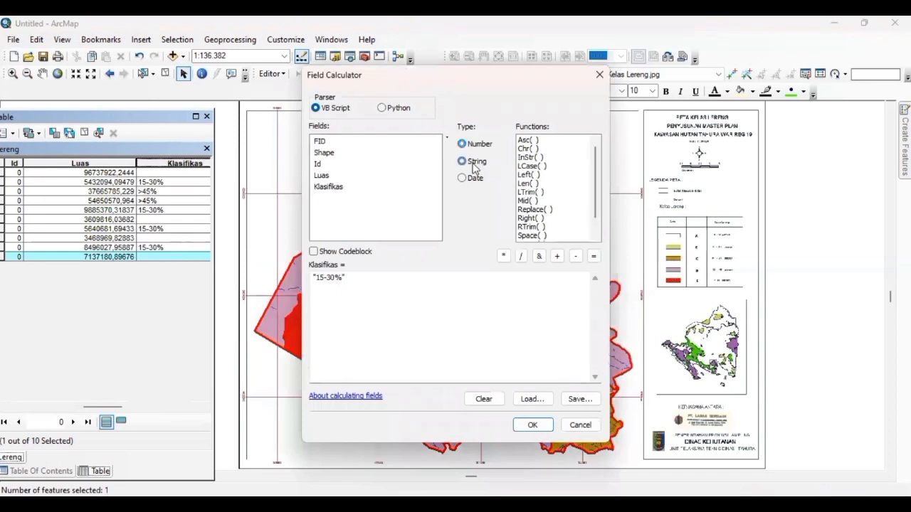
pyautogui.click(531, 425)
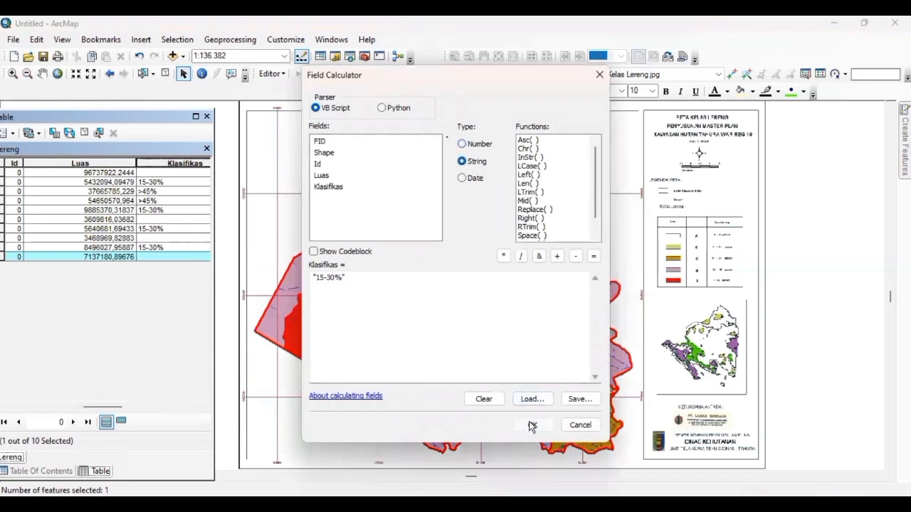
# - Calculate the Klasifikas field as the string "30-45%" for the large purple polygon, FID 0
pyautogui.moveTo(192, 410); pyautogui.dragTo(154, 409)
pyautogui.click(4, 221)
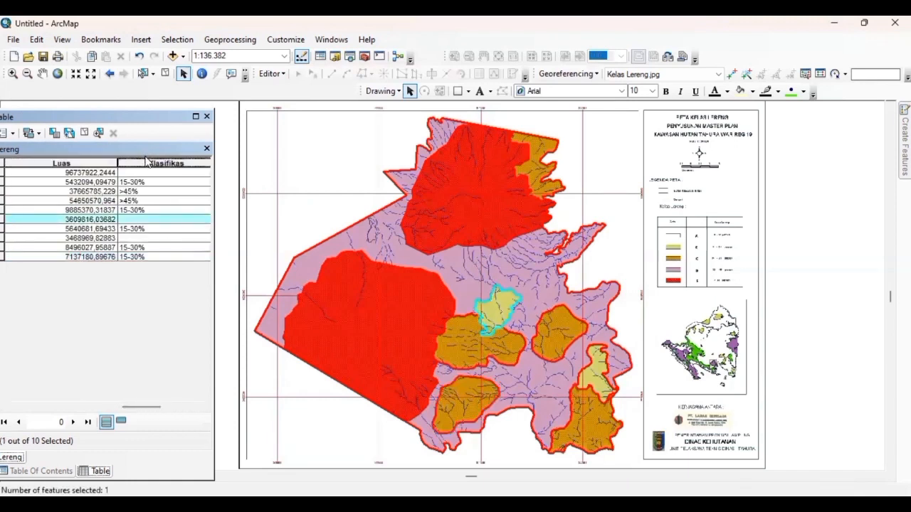
pyautogui.click(2, 174)
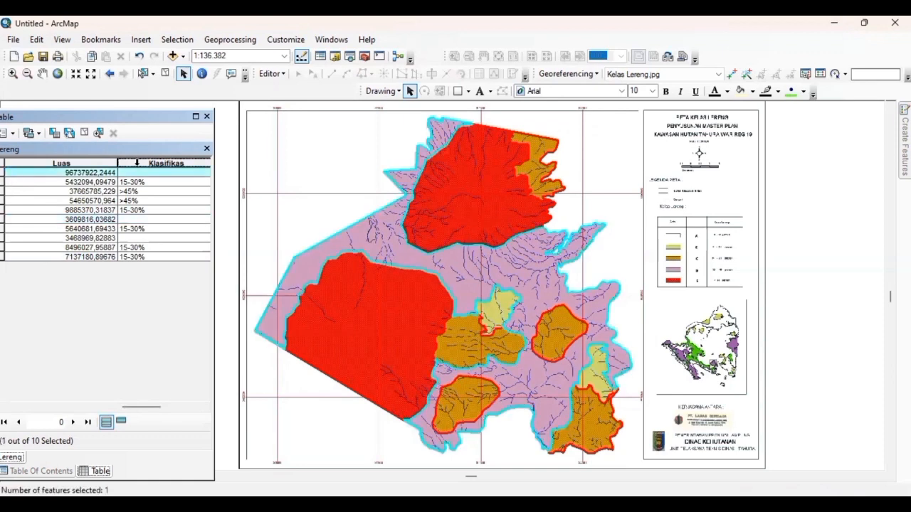
pyautogui.rightClick(141, 163)
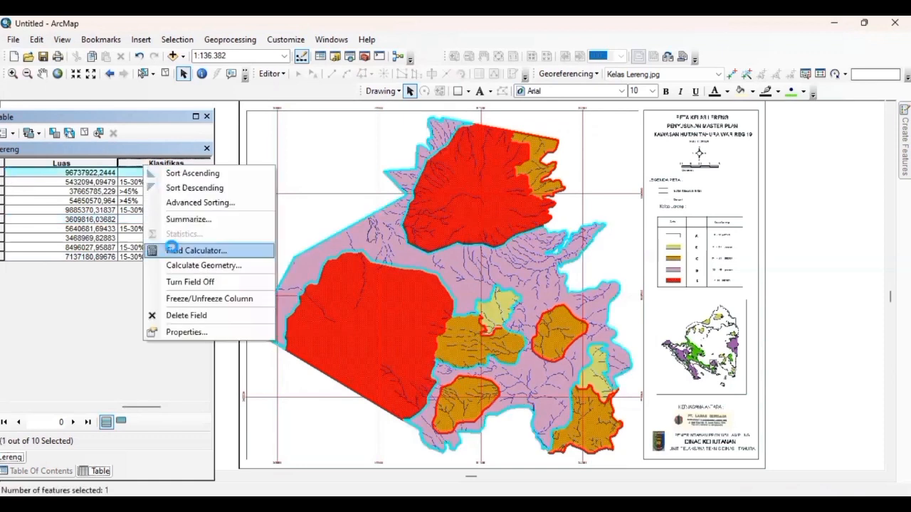
pyautogui.click(170, 247)
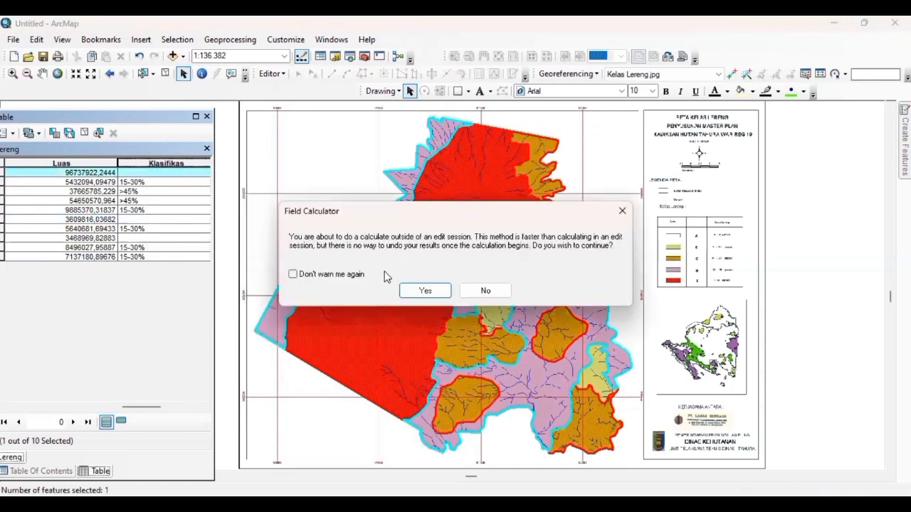
pyautogui.click(418, 290)
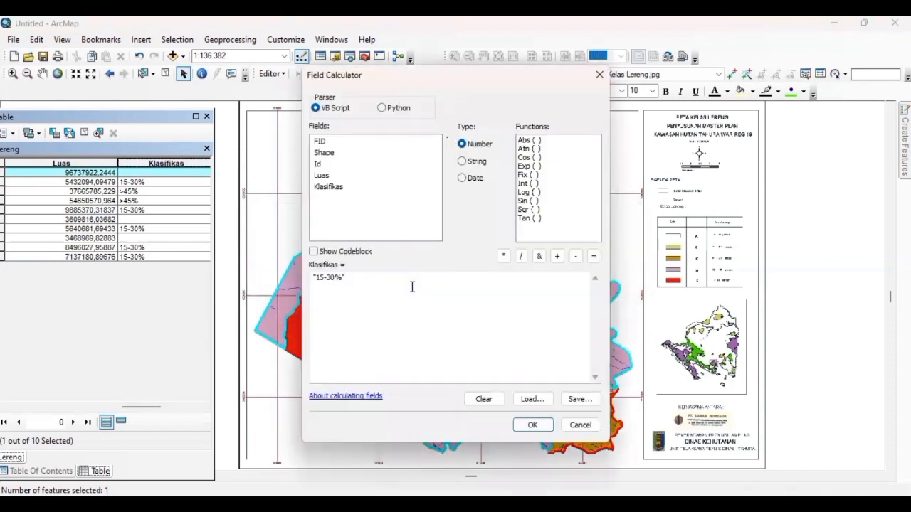
pyautogui.click(329, 276)
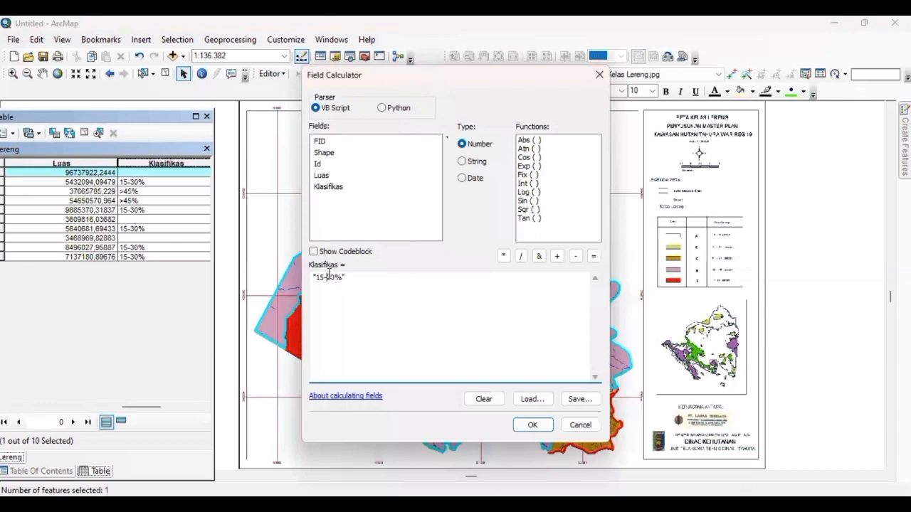
pyautogui.press('BackSpace')
pyautogui.press('BackSpace')
pyautogui.press('BackSpace')
pyautogui.write('-45')
pyautogui.click(478, 162)
pyautogui.click(533, 424)
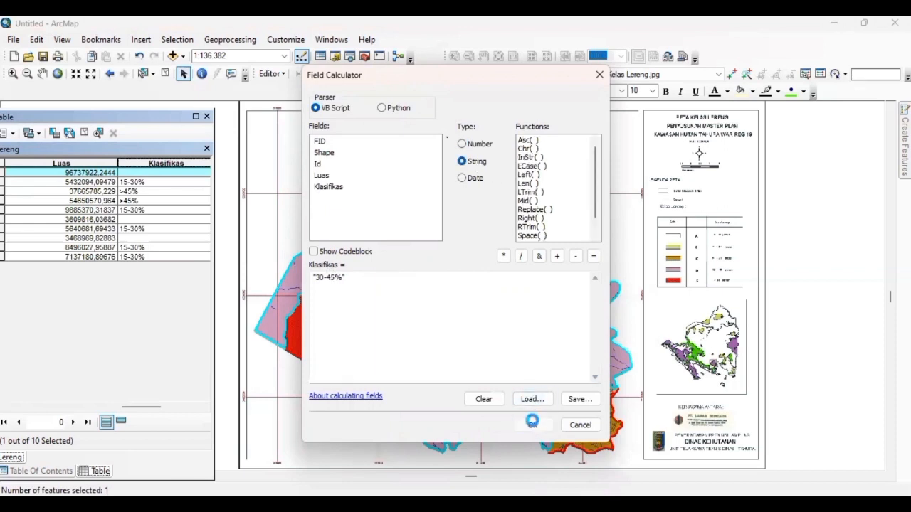
# - Calculate the Klasifikas field as the string "8-15%" for the central yellow polygon, FID 5
pyautogui.moveTo(171, 408); pyautogui.dragTo(39, 392)
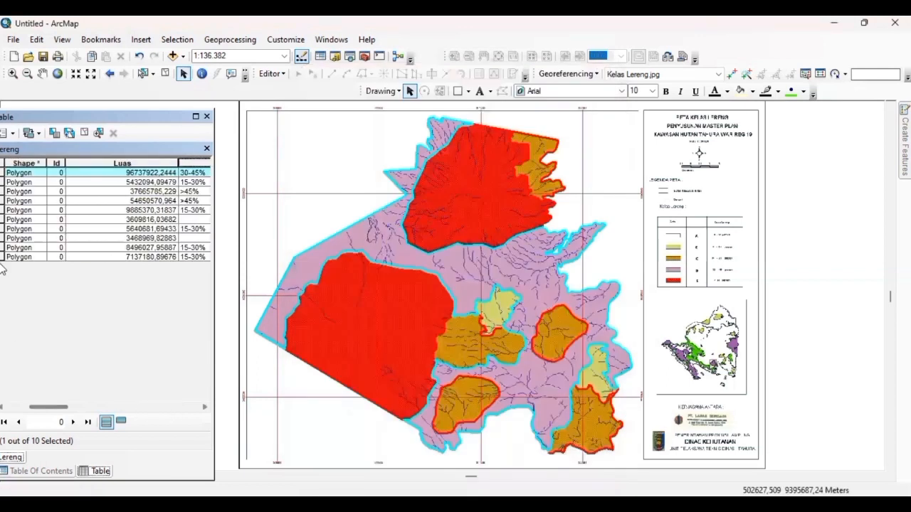
pyautogui.click(3, 219)
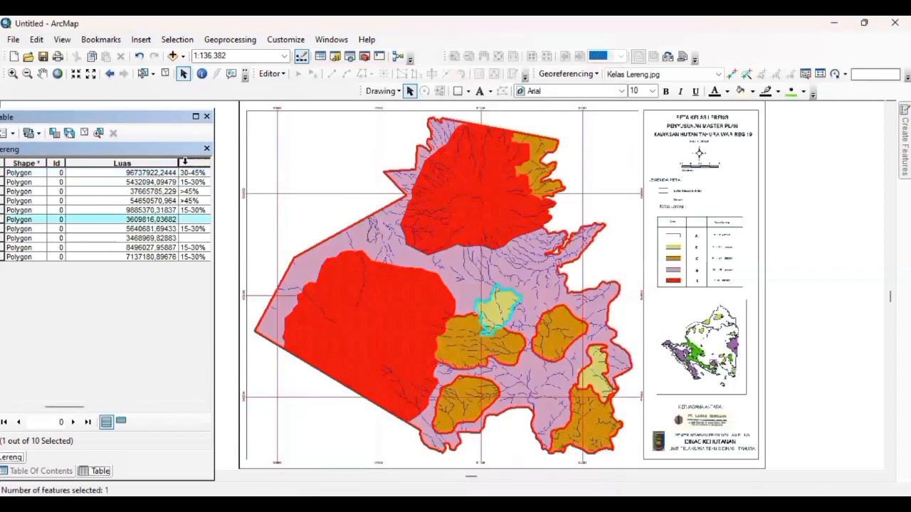
pyautogui.rightClick(185, 162)
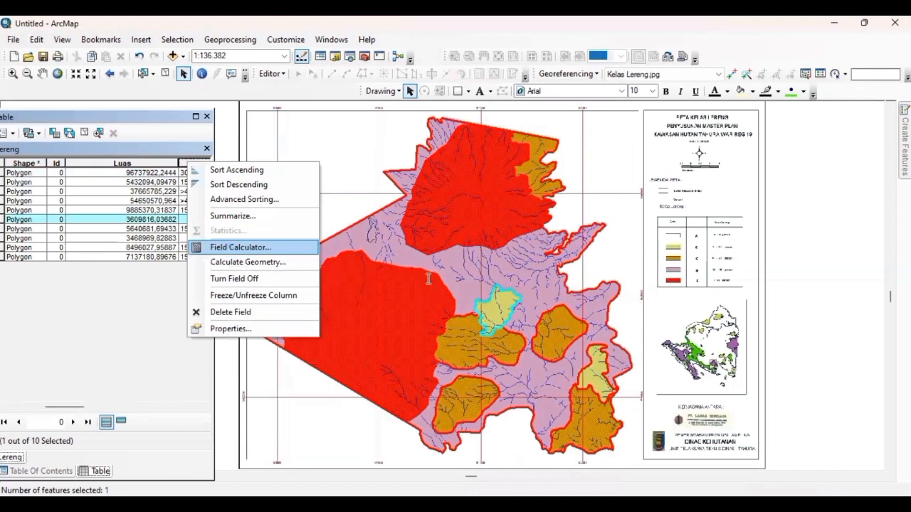
pyautogui.press('Return')
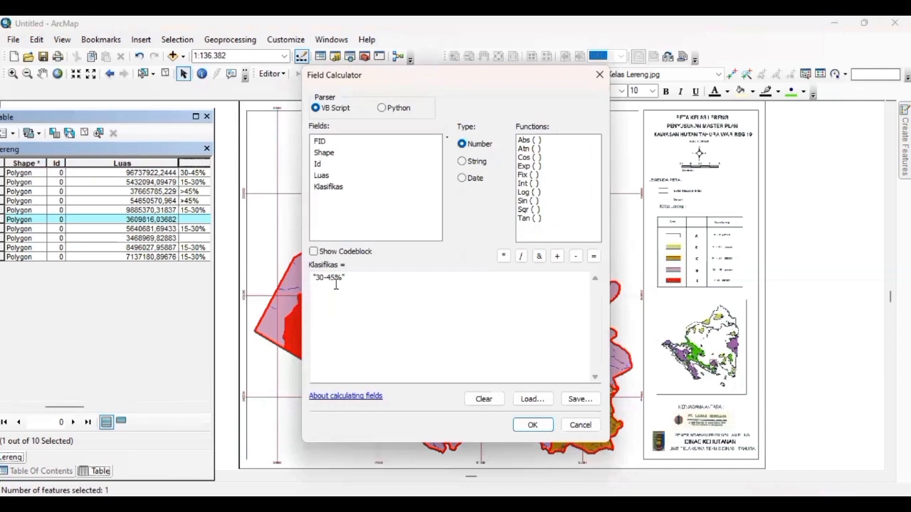
pyautogui.moveTo(335, 278); pyautogui.dragTo(317, 277)
pyautogui.write('8-15')
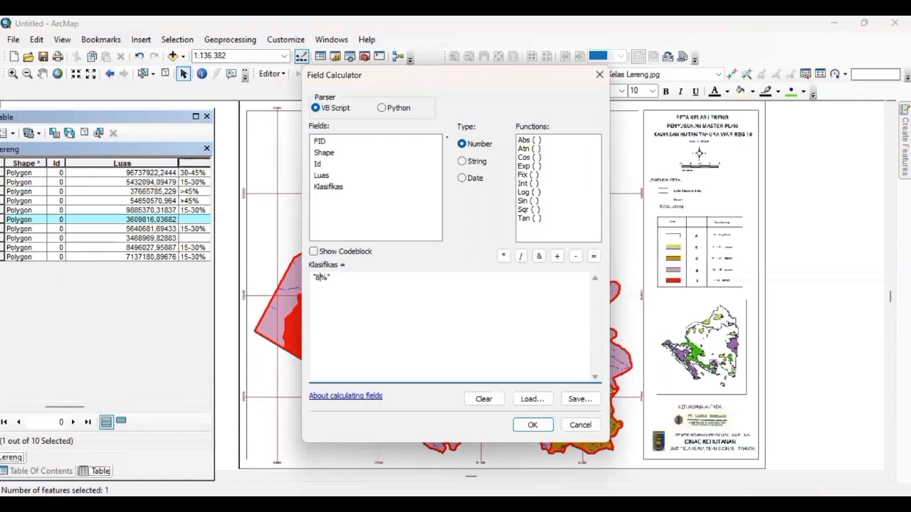
pyautogui.click(474, 163)
pyautogui.click(530, 425)
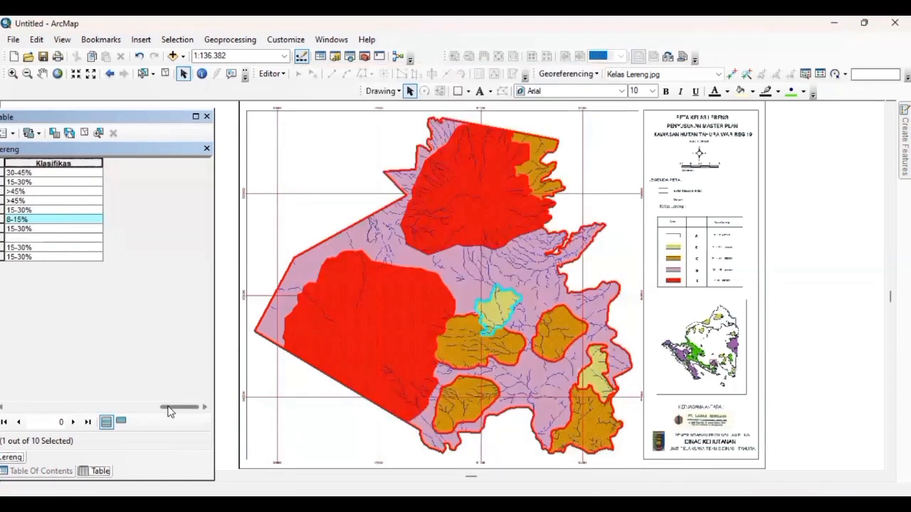
# - Calculate the Klasifikas field as the string "8-15%" for the remaining yellow polygon, FID 7
pyautogui.moveTo(180, 407); pyautogui.dragTo(65, 407)
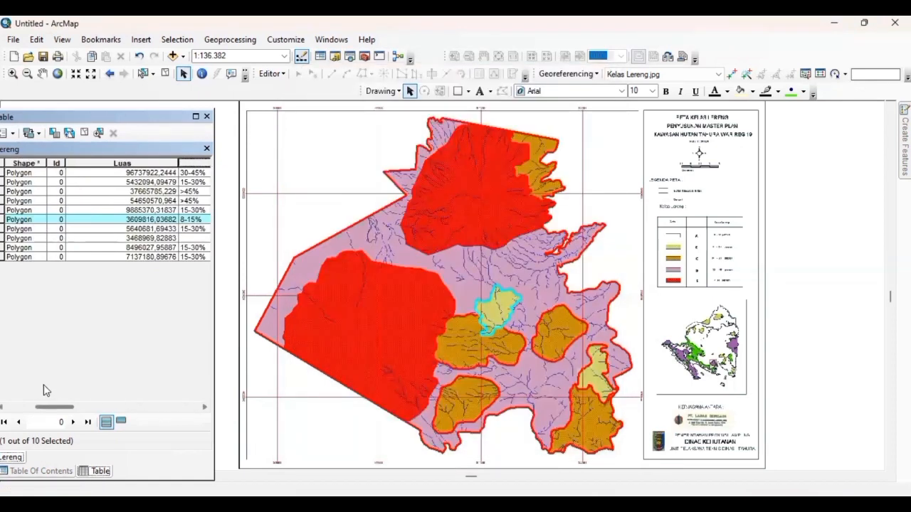
pyautogui.click(2, 238)
pyautogui.rightClick(191, 163)
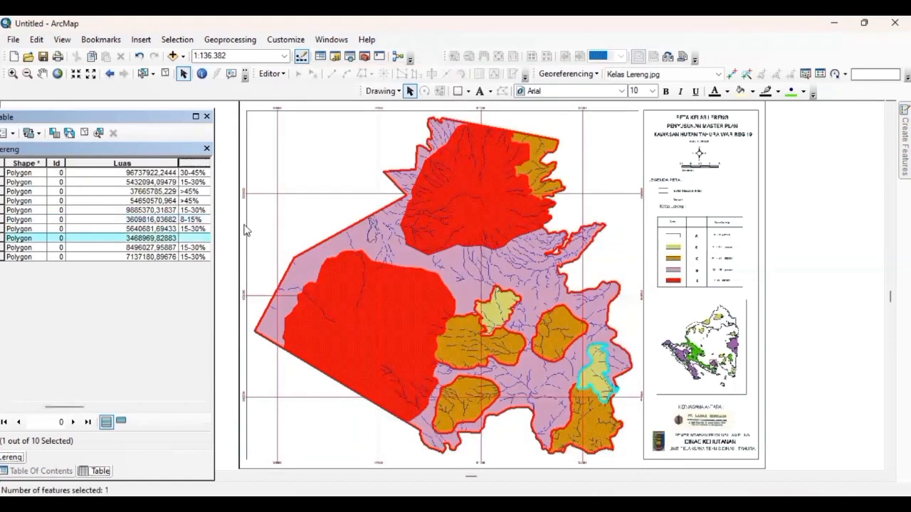
pyautogui.click(245, 247)
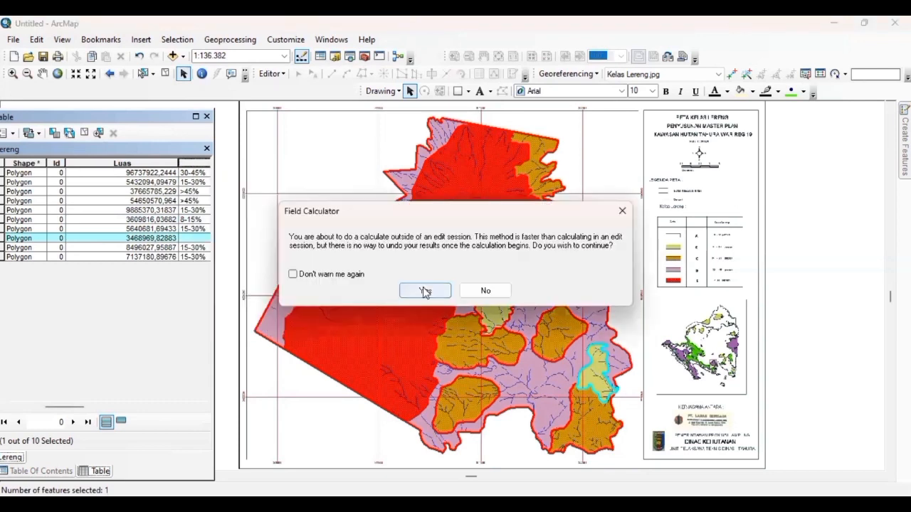
pyautogui.click(424, 290)
pyautogui.click(463, 161)
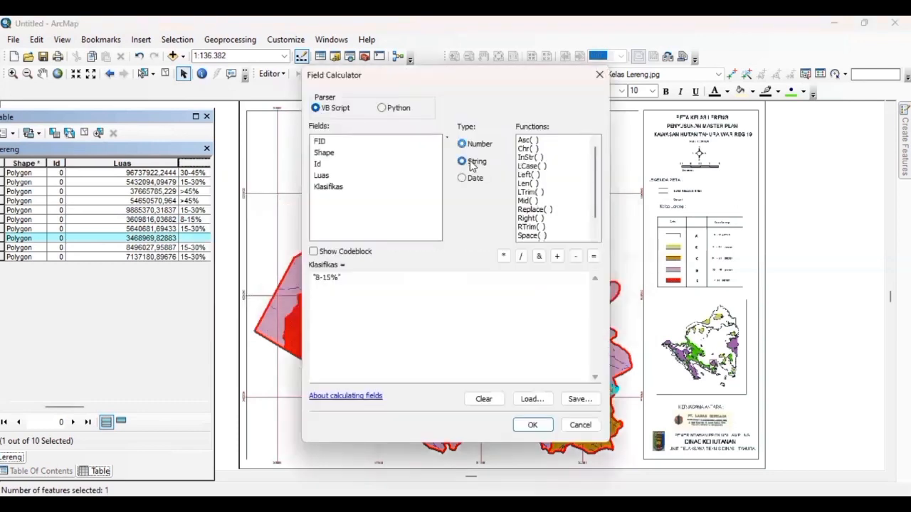
pyautogui.click(533, 425)
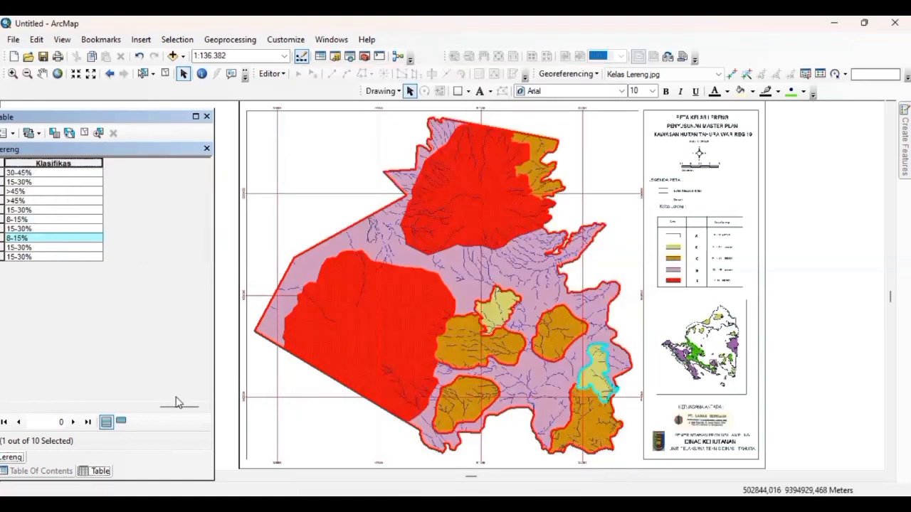
# - Add a text field named Keterangan with length 20 to the Lereng attribute table
pyautogui.moveTo(179, 406); pyautogui.dragTo(3, 379)
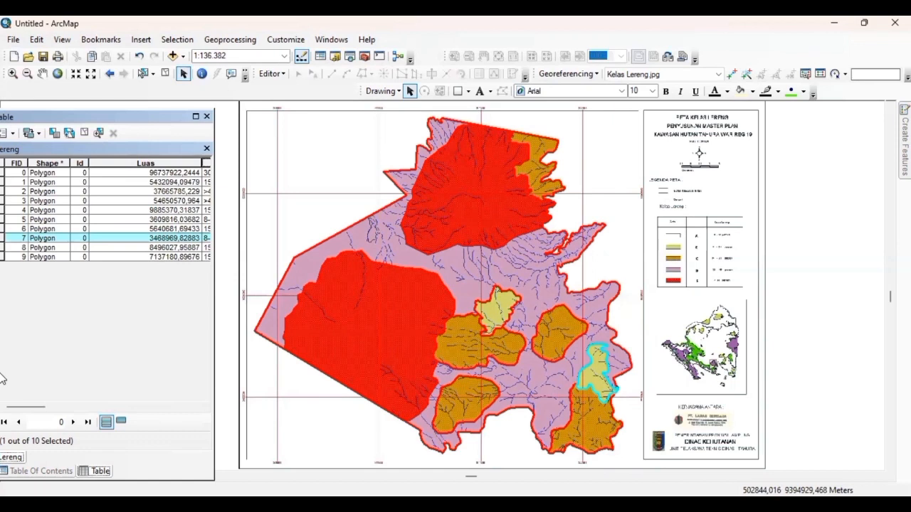
pyautogui.click(12, 138)
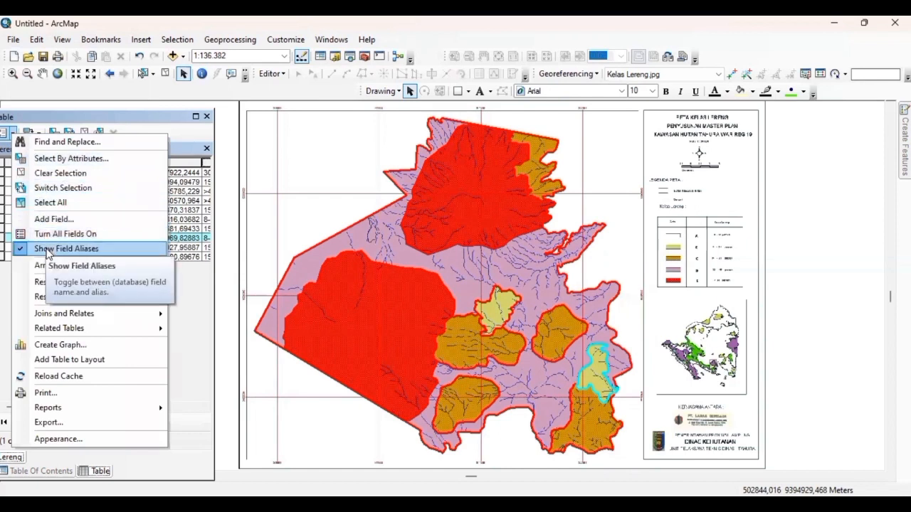
pyautogui.click(47, 221)
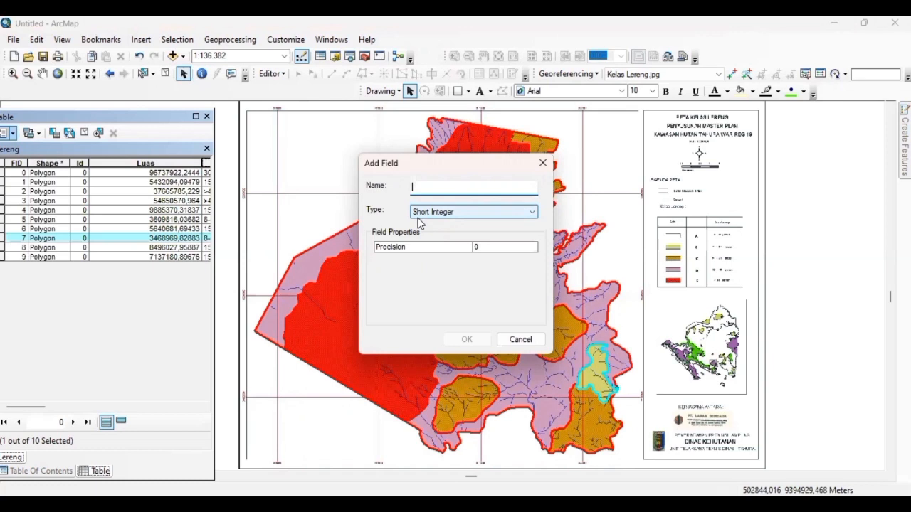
pyautogui.write('Keterangan')
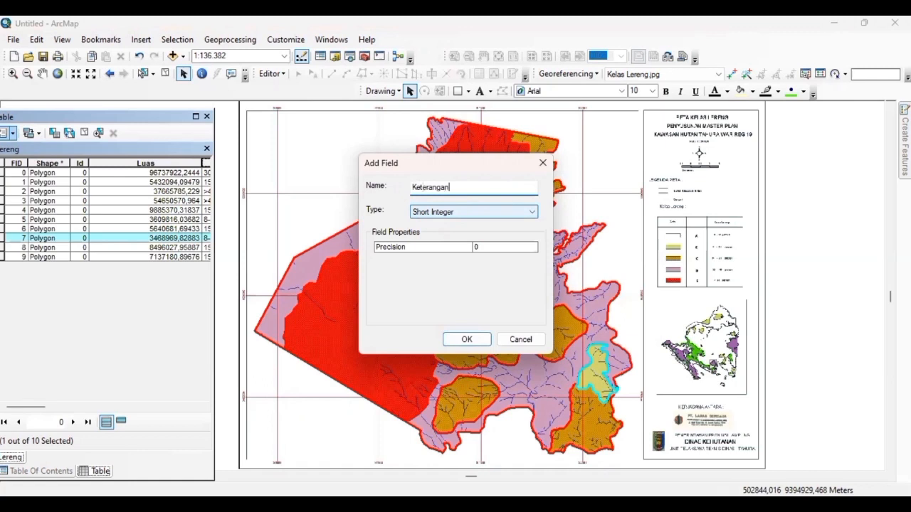
pyautogui.click(424, 212)
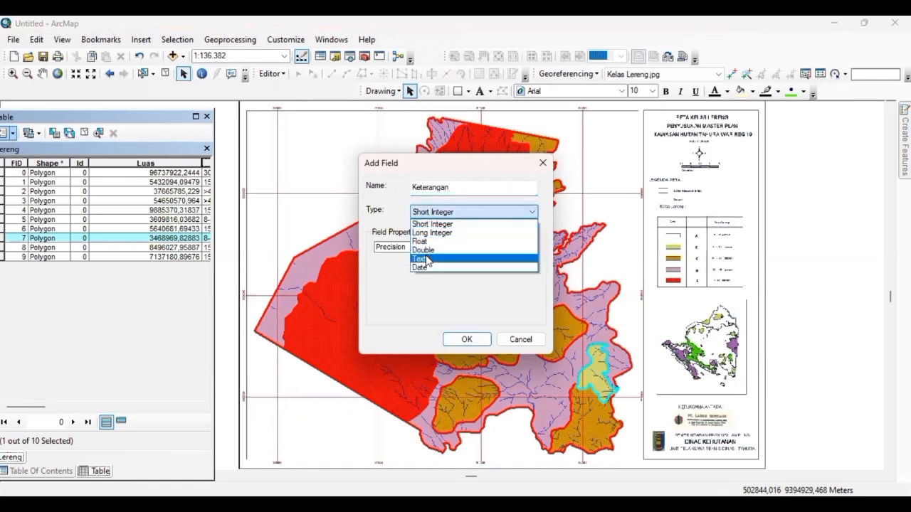
pyautogui.click(427, 259)
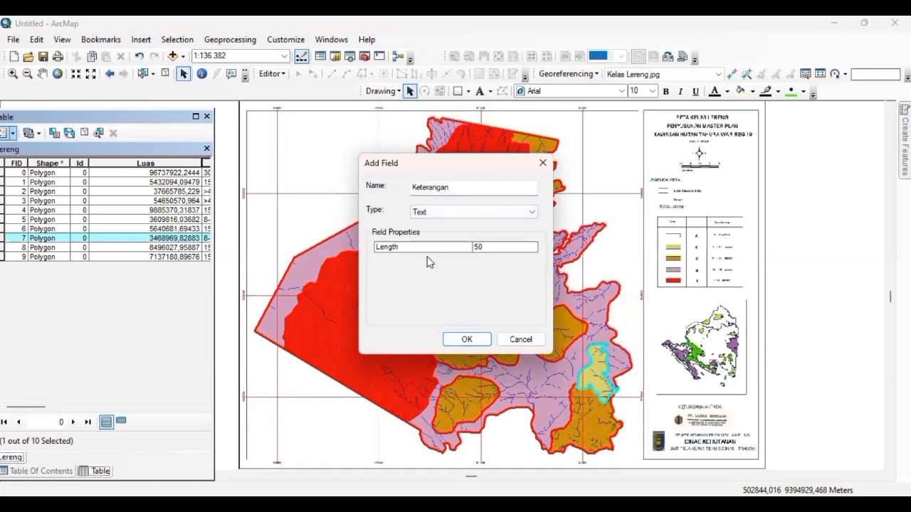
pyautogui.doubleClick(478, 247)
pyautogui.write('20')
pyautogui.click(467, 341)
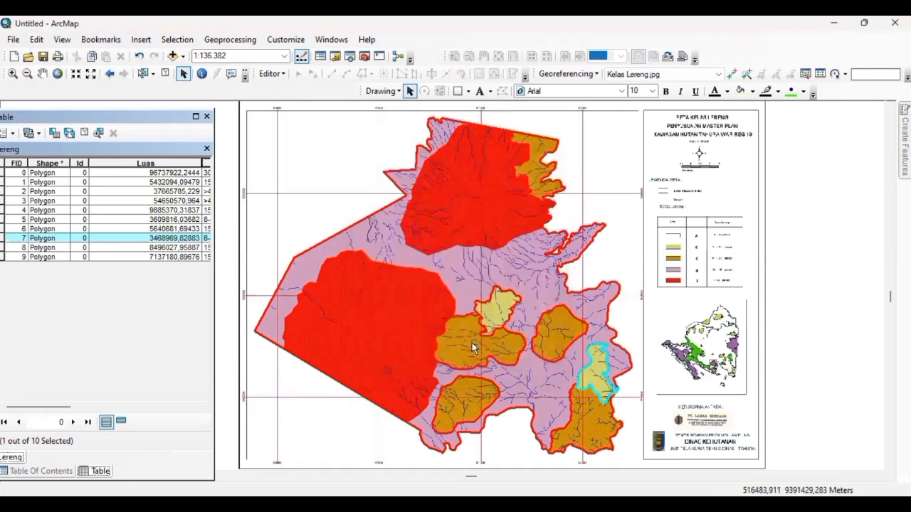
# - Calculate the Keterangan field as the string "Landai" for the selected southeastern yellow polygon, FID 7
pyautogui.click(168, 407)
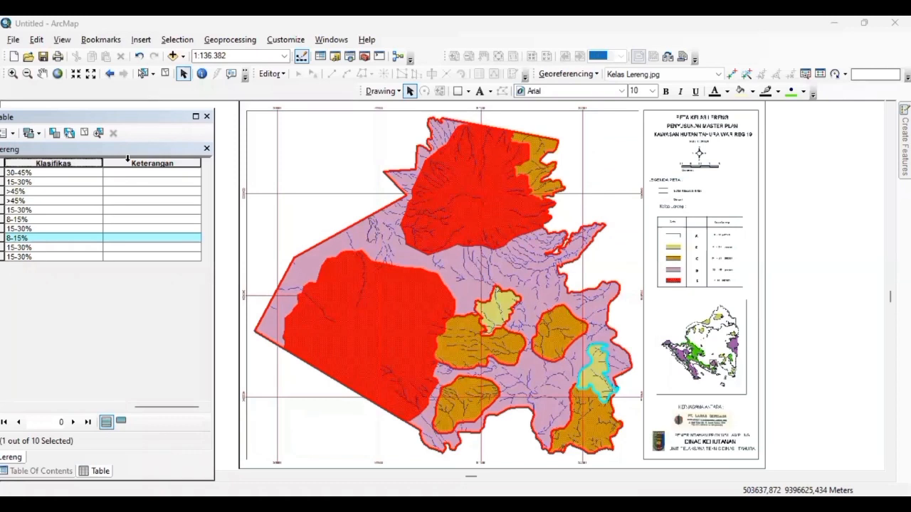
pyautogui.rightClick(127, 158)
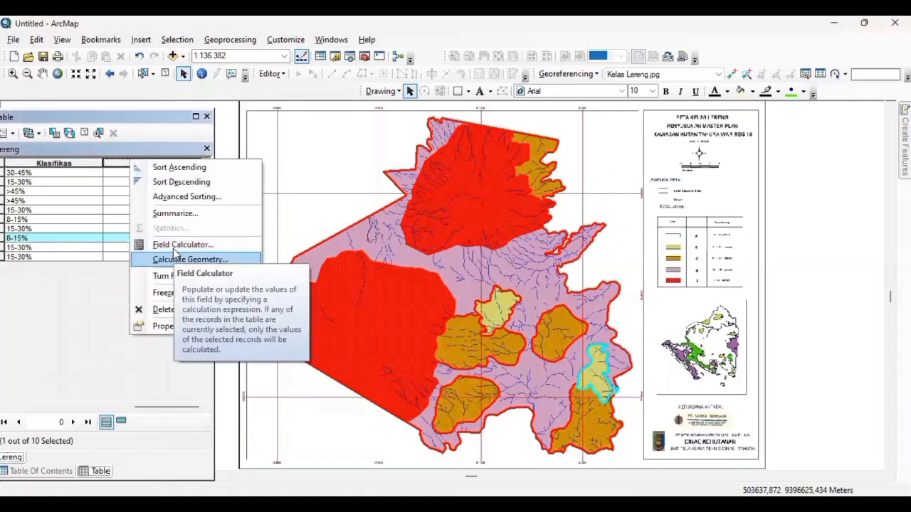
pyautogui.click(174, 246)
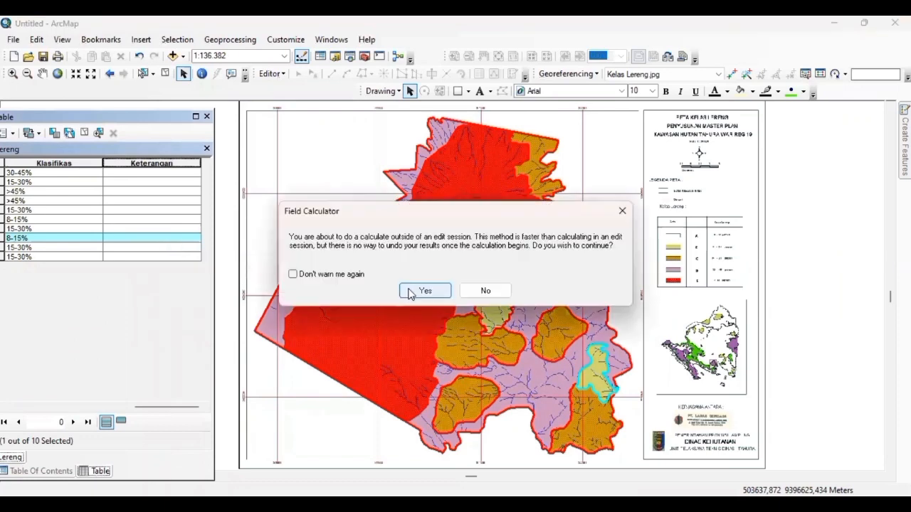
pyautogui.click(411, 294)
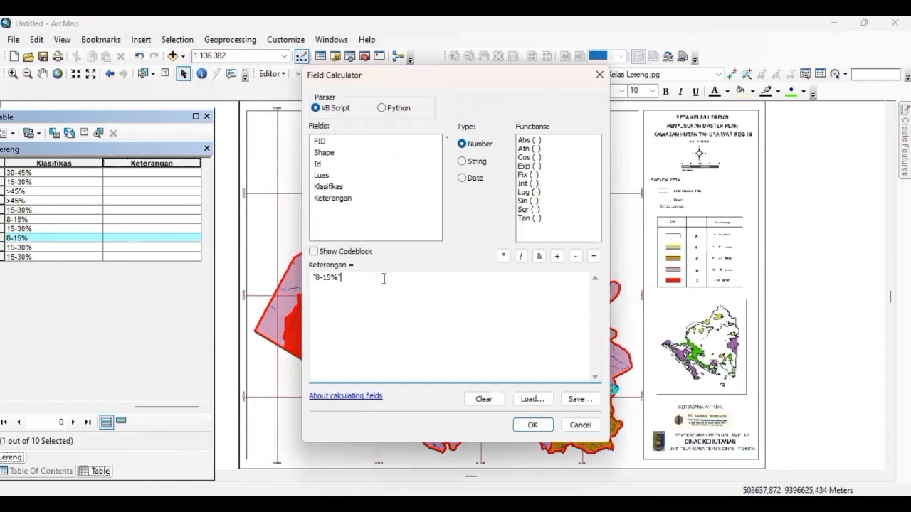
pyautogui.press('BackSpace')
pyautogui.press('BackSpace')
pyautogui.press('BackSpace')
pyautogui.press('BackSpace')
pyautogui.press('BackSpace')
pyautogui.press('BackSpace')
pyautogui.write('Landai')
pyautogui.click(469, 160)
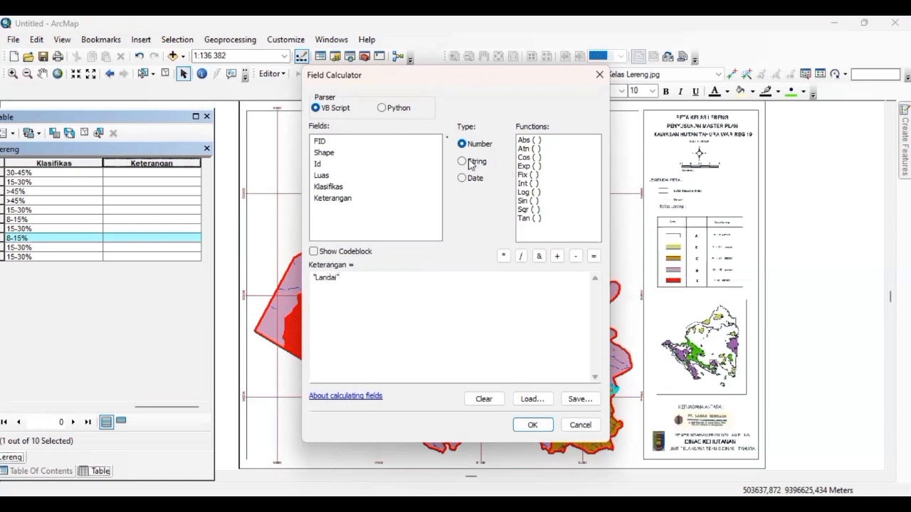
pyautogui.click(532, 425)
# - Calculate the Klasifikas field as "Landai" for the central yellow polygon, FID 5, and try to undo it
pyautogui.moveTo(169, 407); pyautogui.dragTo(72, 385)
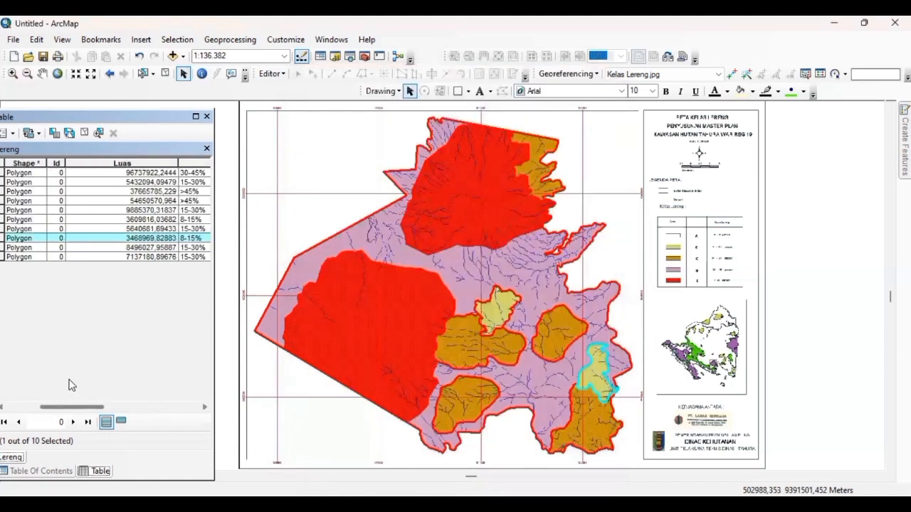
pyautogui.click(3, 219)
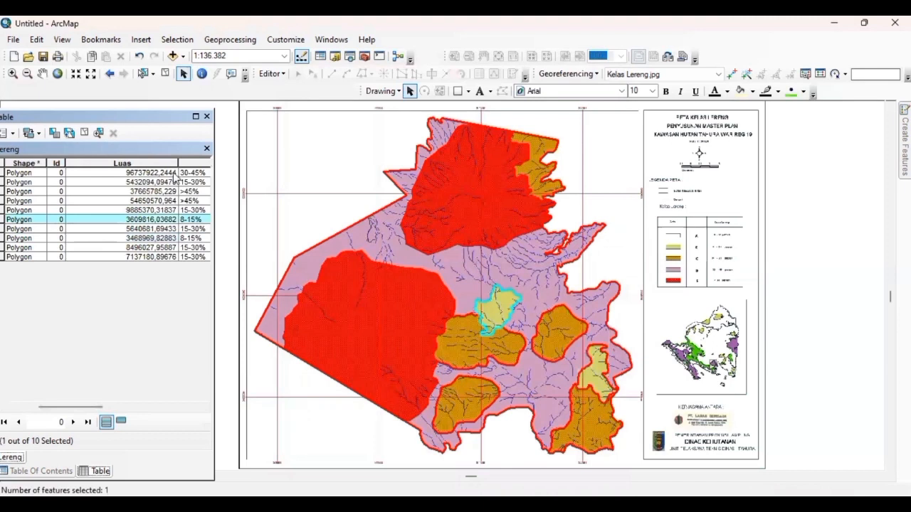
pyautogui.rightClick(193, 161)
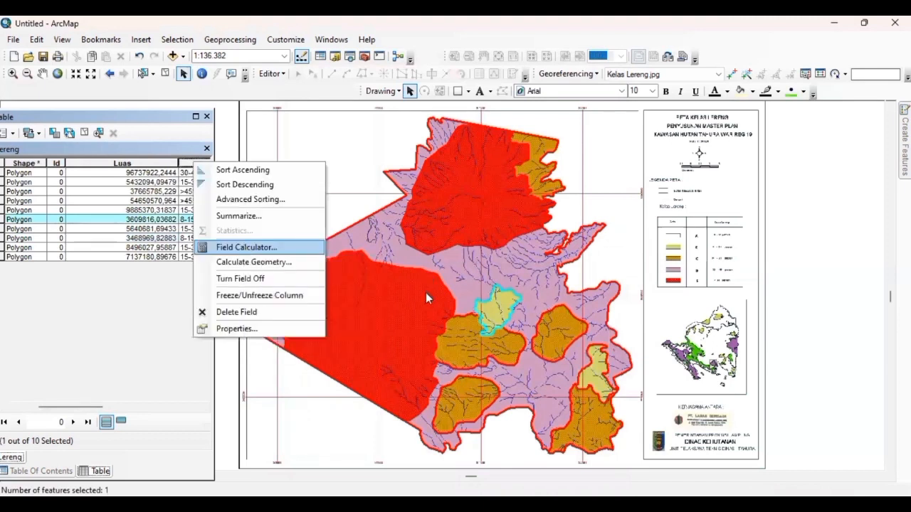
pyautogui.click(246, 247)
pyautogui.click(530, 424)
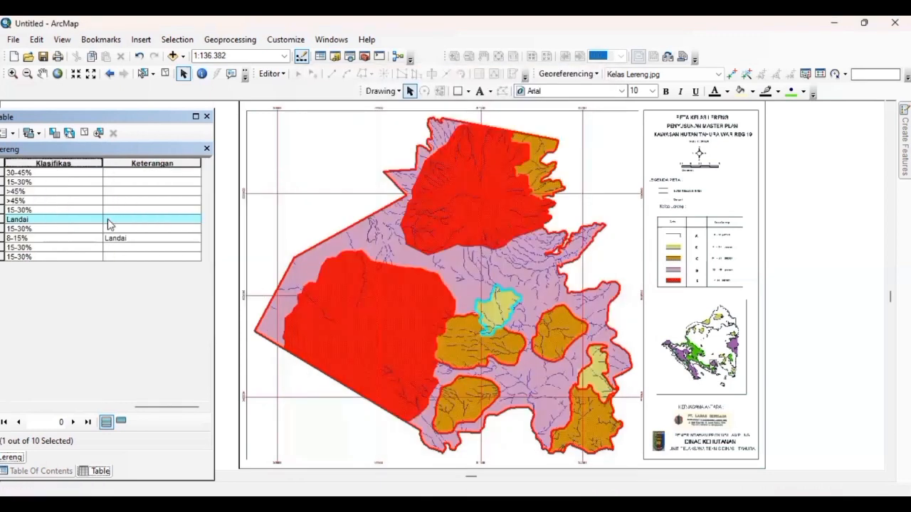
pyautogui.click(138, 56)
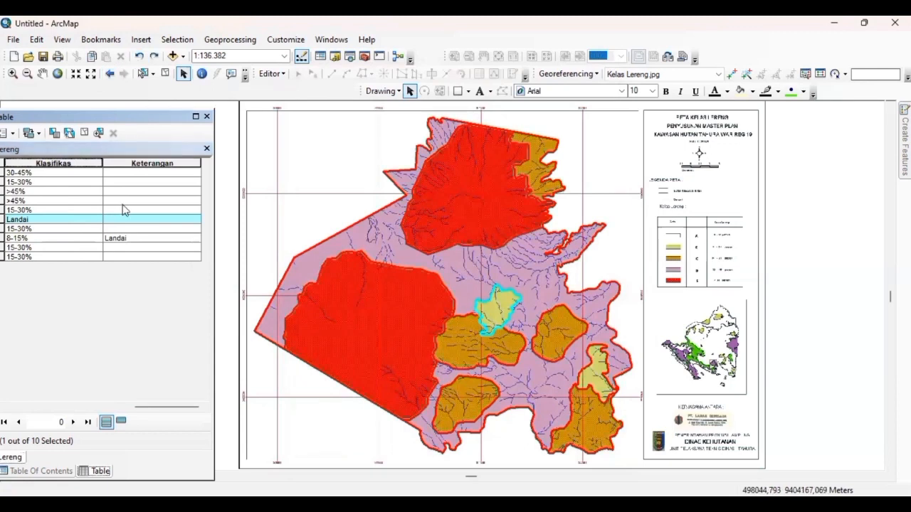
pyautogui.click(153, 56)
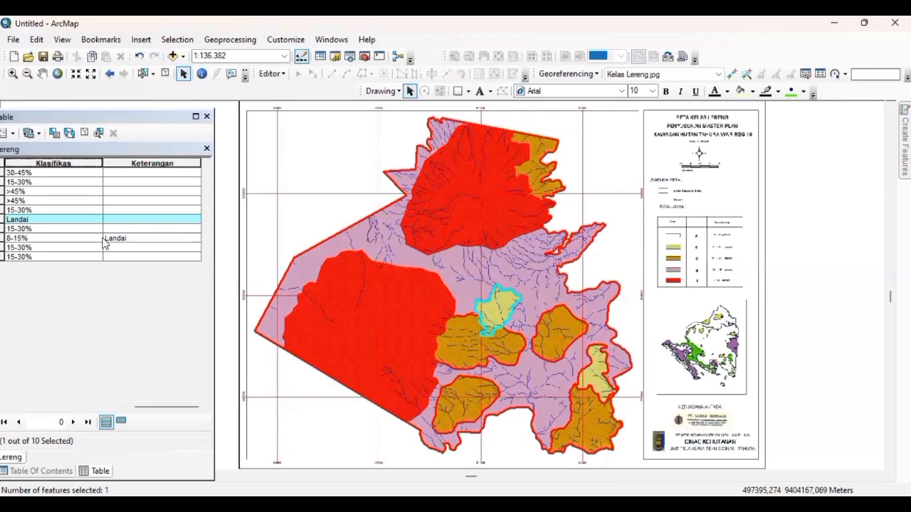
# - Recalculate the Klasifikas field as the string "8-15%" for the central yellow polygon, FID 5
pyautogui.rightClick(53, 163)
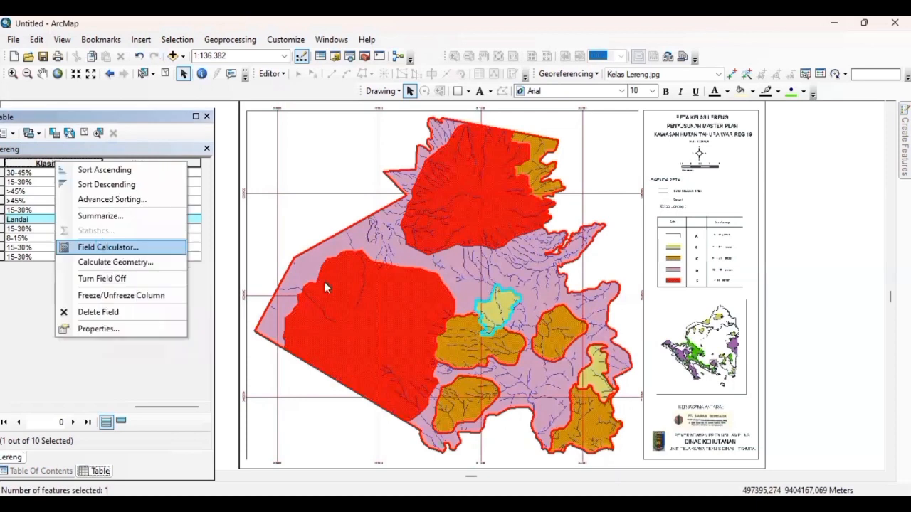
pyautogui.press('Return')
pyautogui.press('Return')
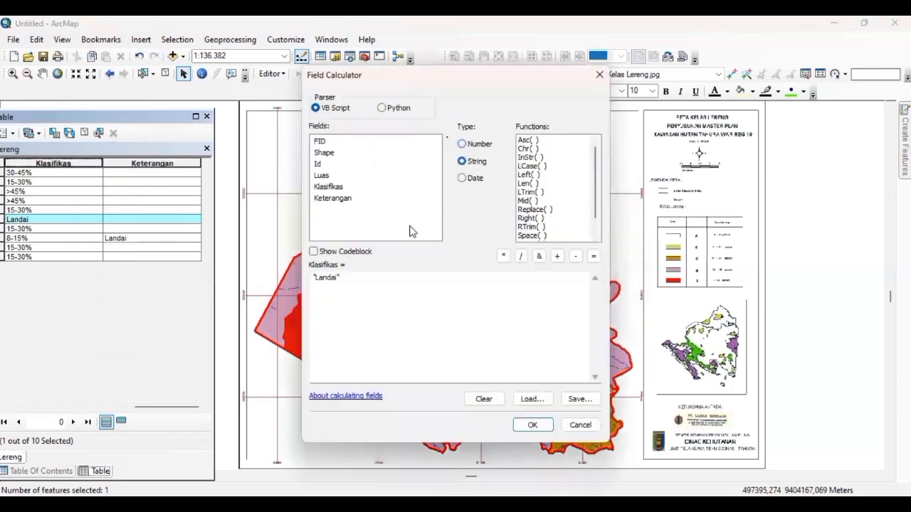
pyautogui.moveTo(338, 278); pyautogui.dragTo(314, 274)
pyautogui.write('"8-15')
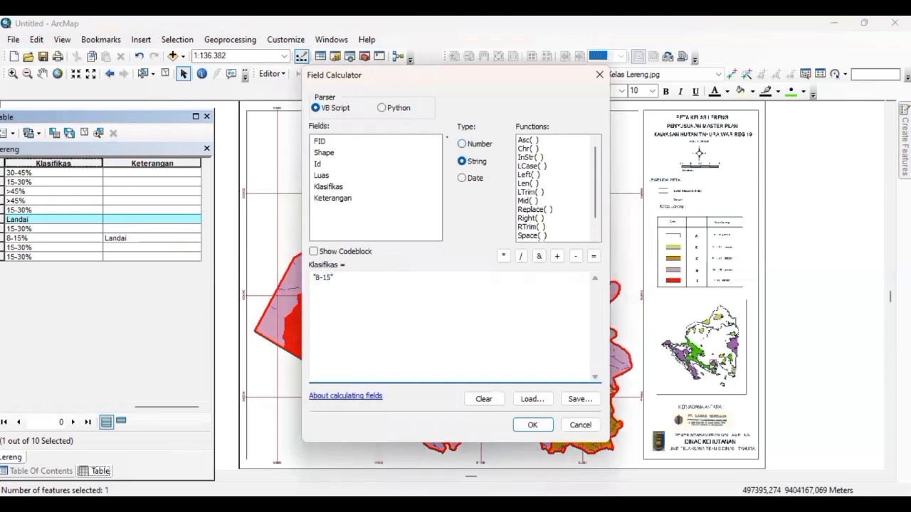
pyautogui.write('%"')
pyautogui.click(535, 425)
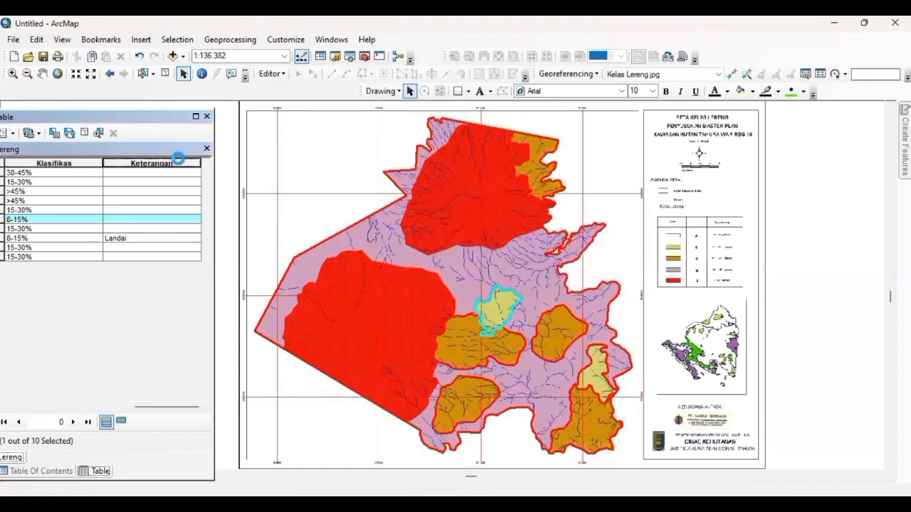
# - Calculate the Keterangan field as the string "Landai" for the central yellow polygon, FID 5
pyautogui.rightClick(179, 163)
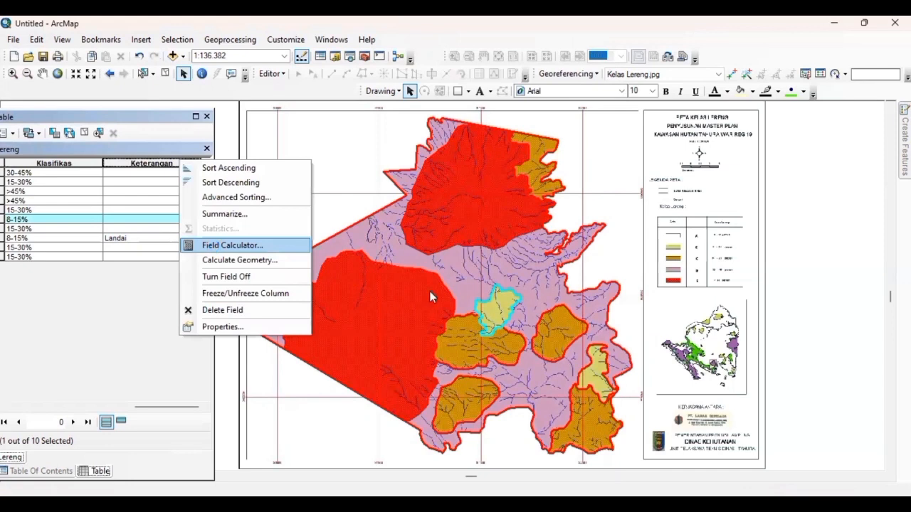
pyautogui.click(232, 245)
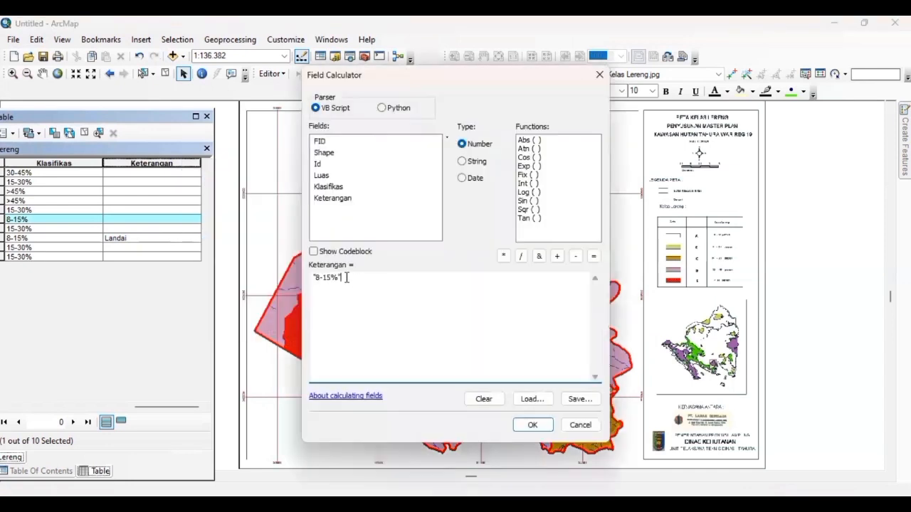
pyautogui.click(476, 162)
pyautogui.moveTo(340, 279); pyautogui.dragTo(318, 277)
pyautogui.write('Landa')
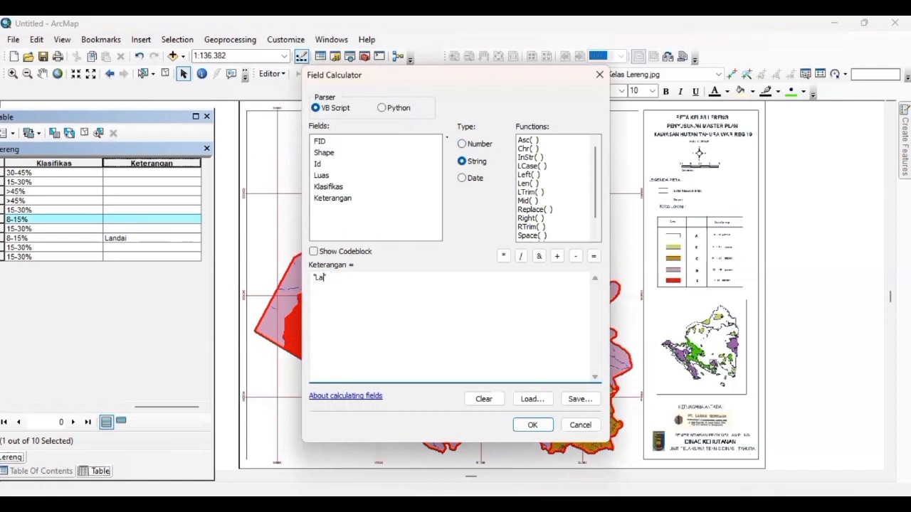
pyautogui.click(533, 424)
# - Calculate the Klasifikas field as the string "Agak curam" for the northeastern orange polygon, FID 1
pyautogui.moveTo(197, 410); pyautogui.dragTo(19, 410)
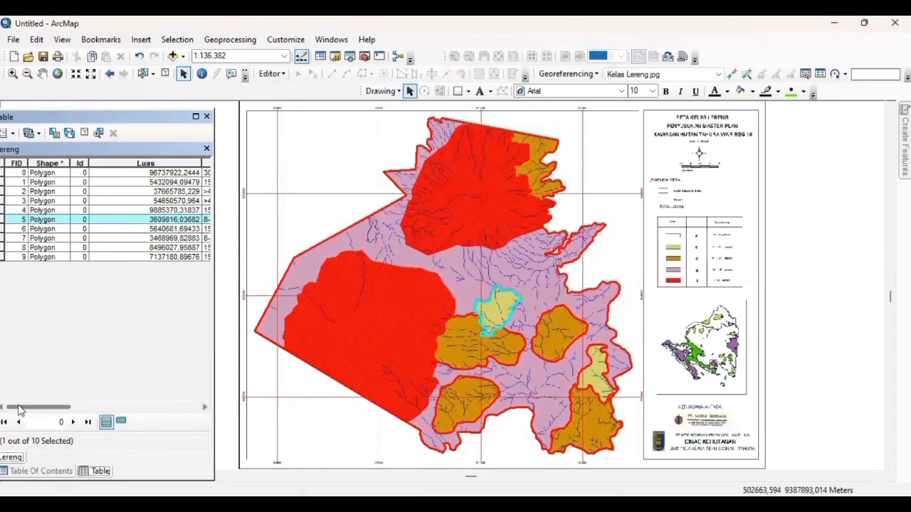
pyautogui.click(5, 173)
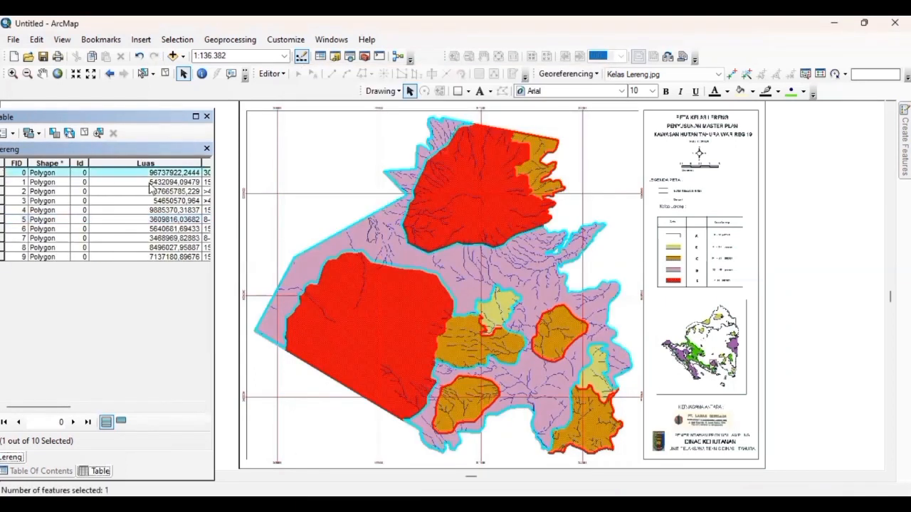
pyautogui.click(4, 182)
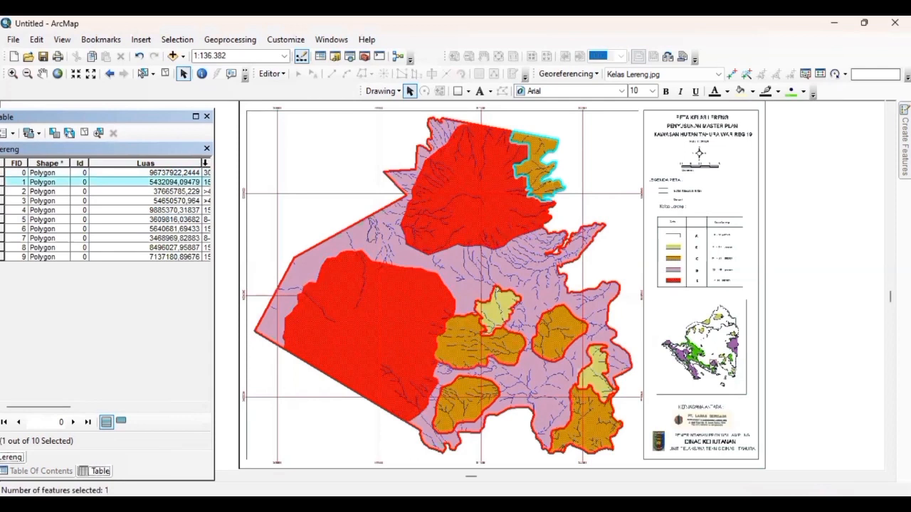
pyautogui.rightClick(205, 164)
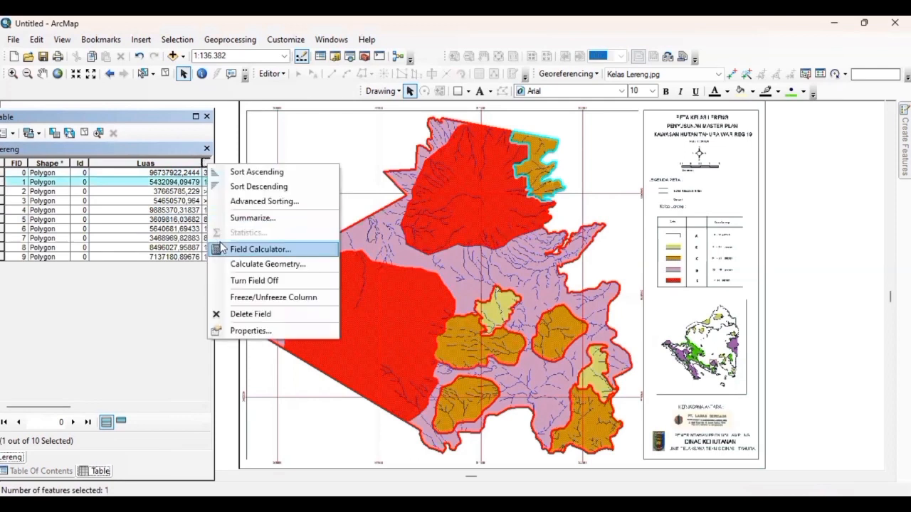
pyautogui.click(222, 249)
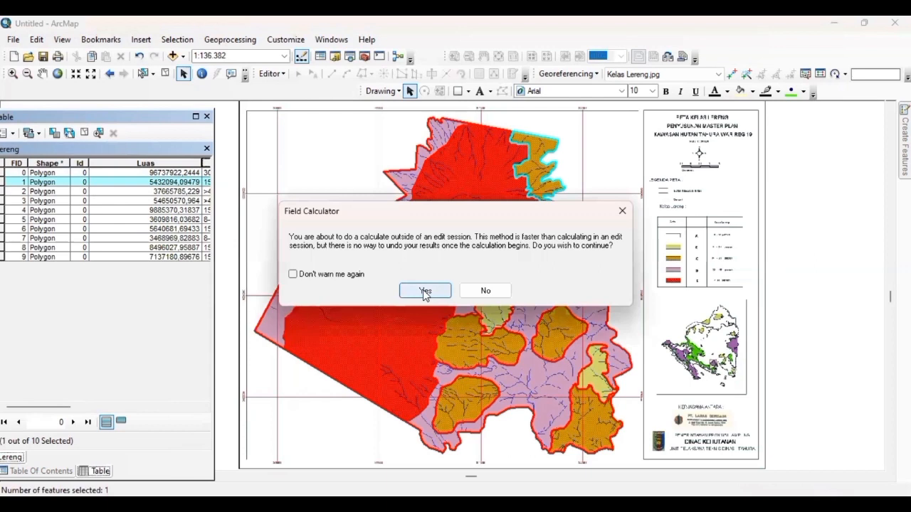
pyautogui.click(424, 289)
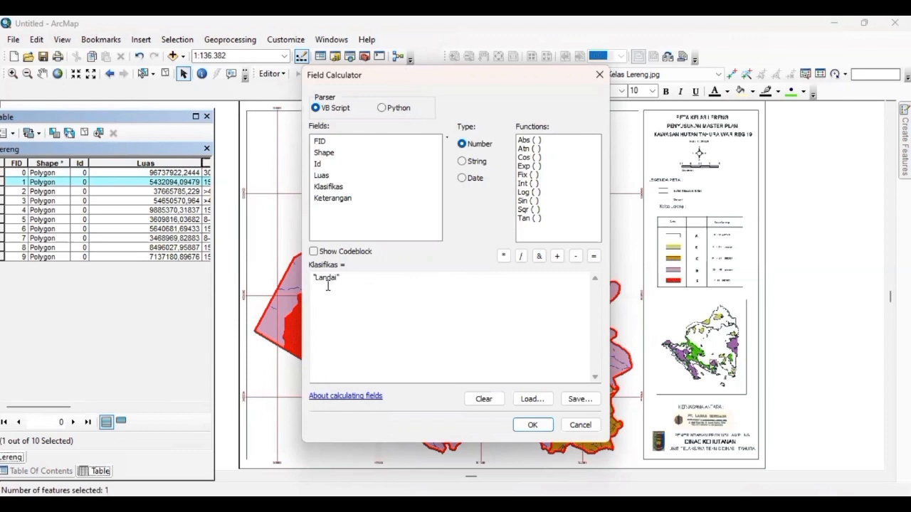
pyautogui.moveTo(316, 277); pyautogui.dragTo(338, 279)
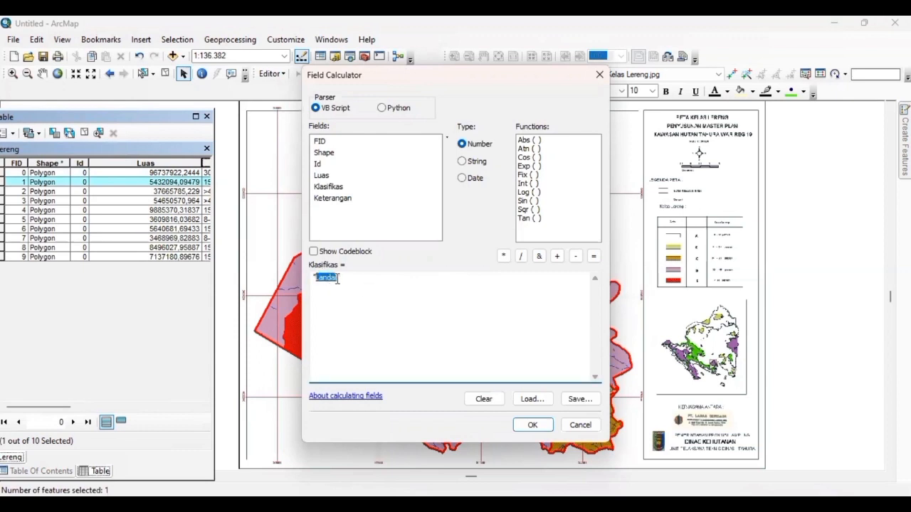
pyautogui.write('Agak curam')
pyautogui.click(481, 161)
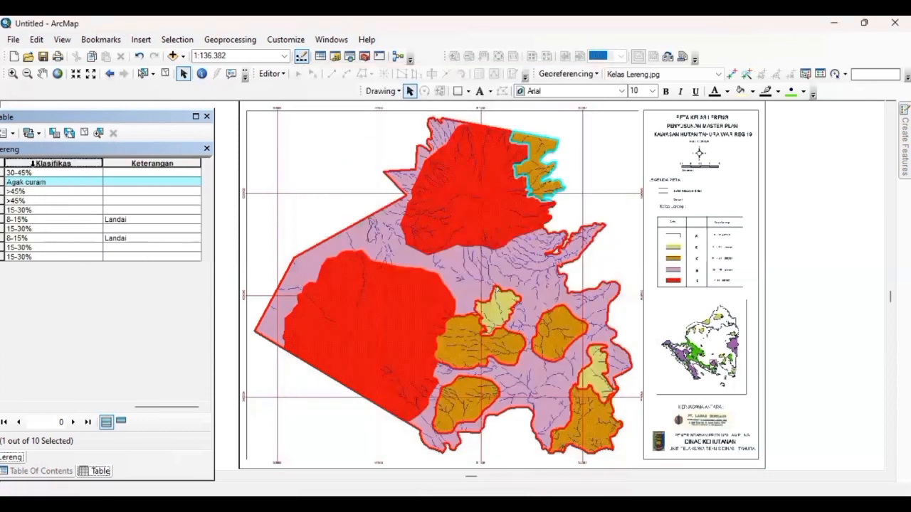
# - Recalculate the Klasifikas field as the string "15-30%" for the northeastern orange polygon
pyautogui.rightClick(33, 163)
pyautogui.click(81, 249)
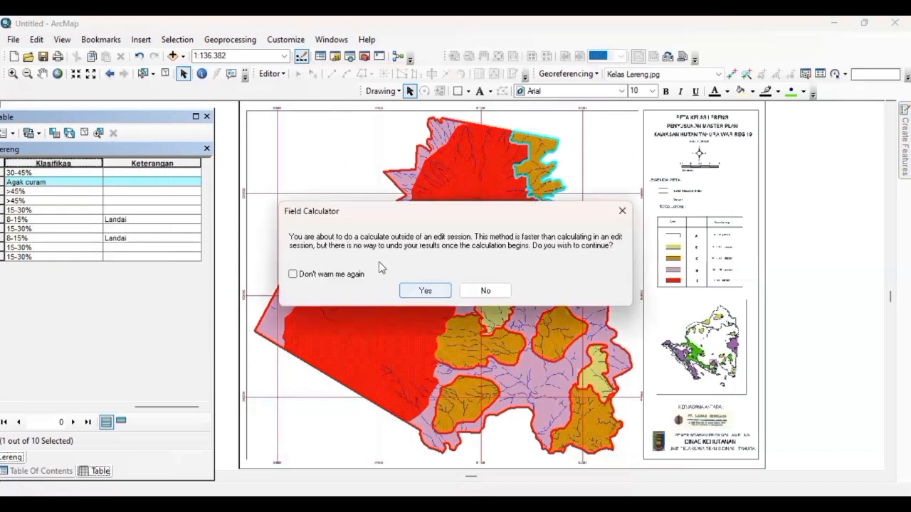
pyautogui.press('Return')
pyautogui.moveTo(356, 277); pyautogui.dragTo(317, 277)
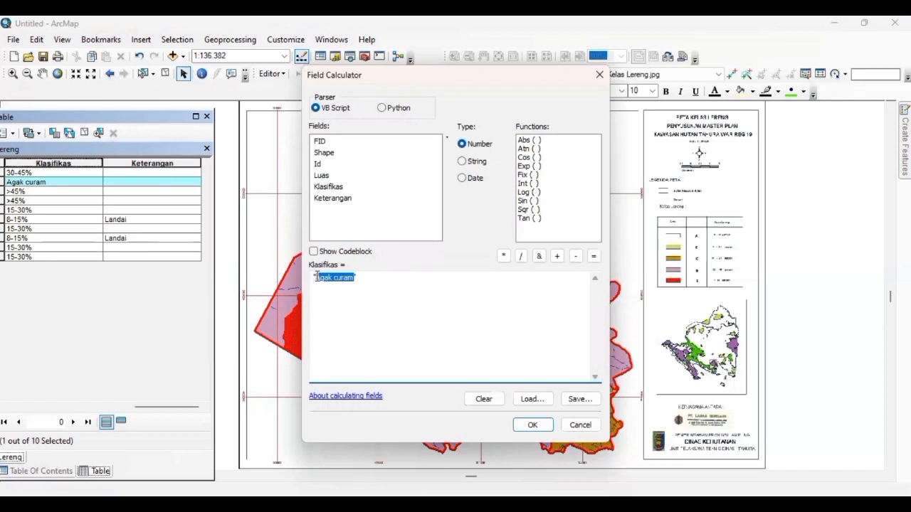
pyautogui.write('150')
pyautogui.press('BackSpace')
pyautogui.write('-30%"')
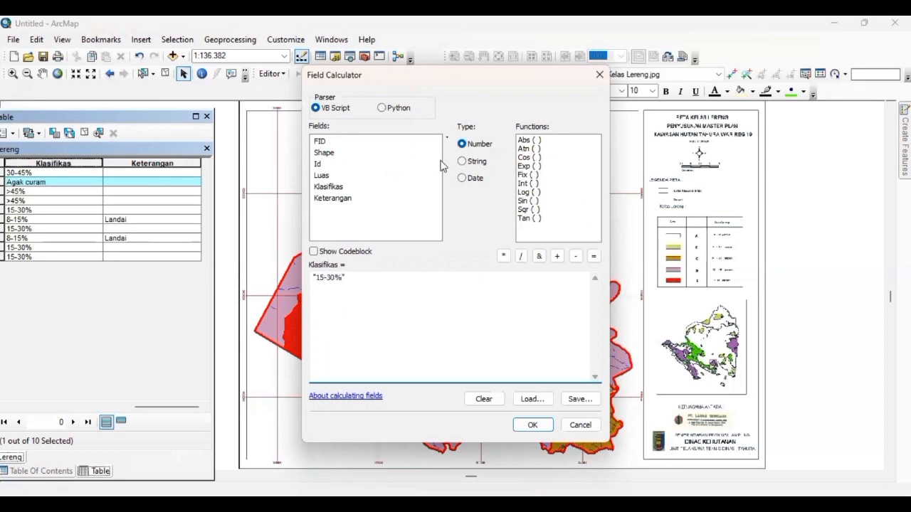
pyautogui.click(462, 161)
pyautogui.click(533, 425)
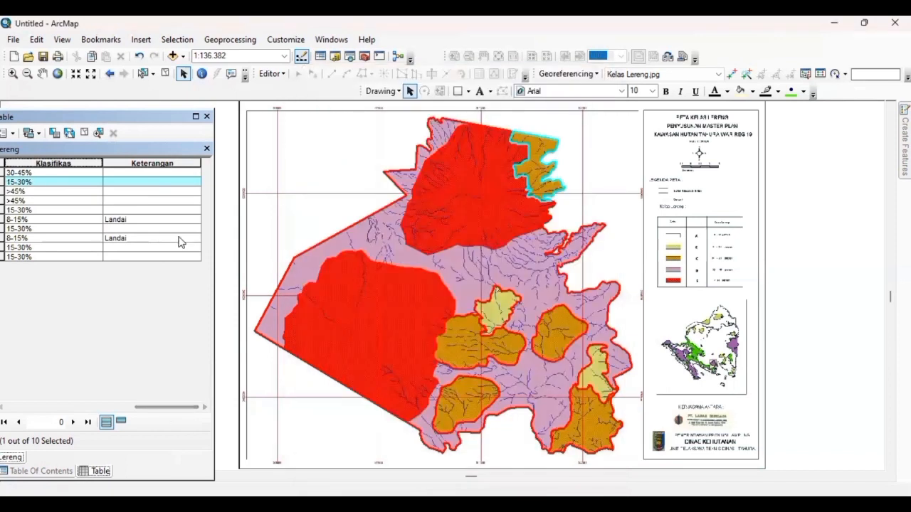
# - Calculate the Keterangan field as the string "Agak curam" for the northeastern orange polygon
pyautogui.click(151, 163)
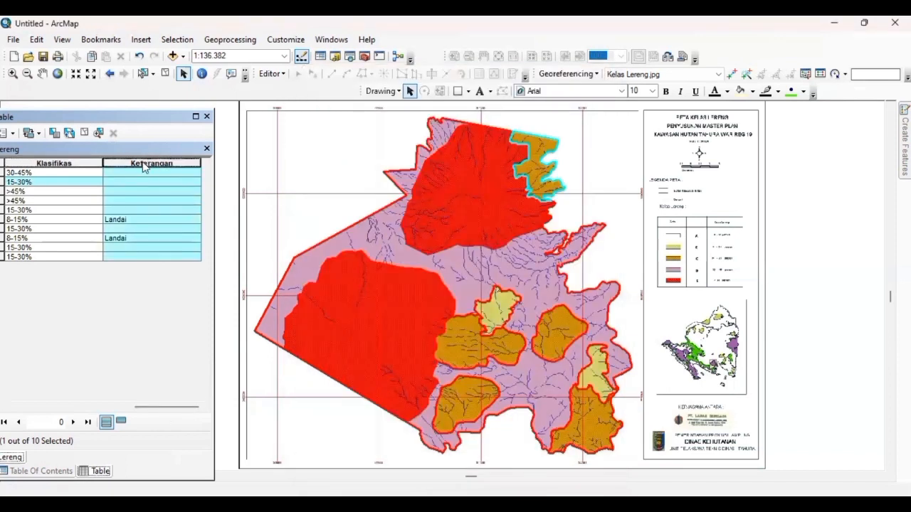
pyautogui.click(66, 184)
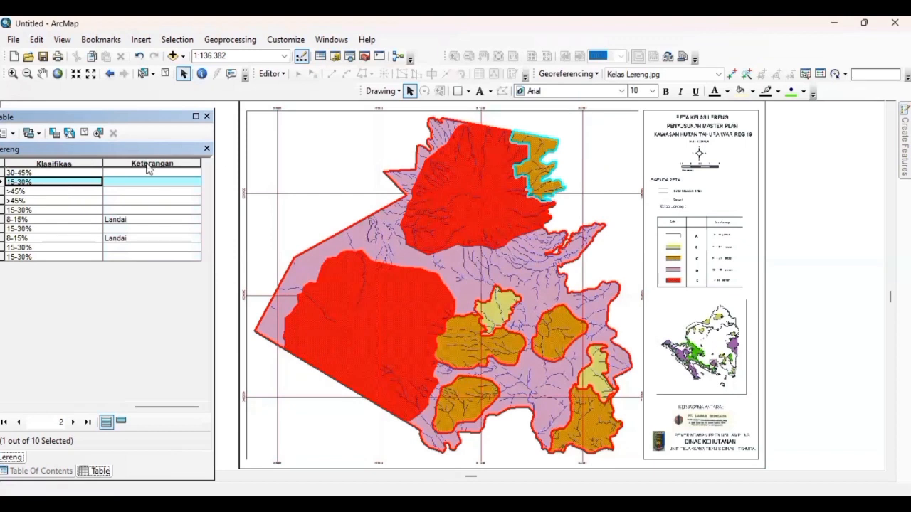
pyautogui.click(146, 163)
pyautogui.click(3, 183)
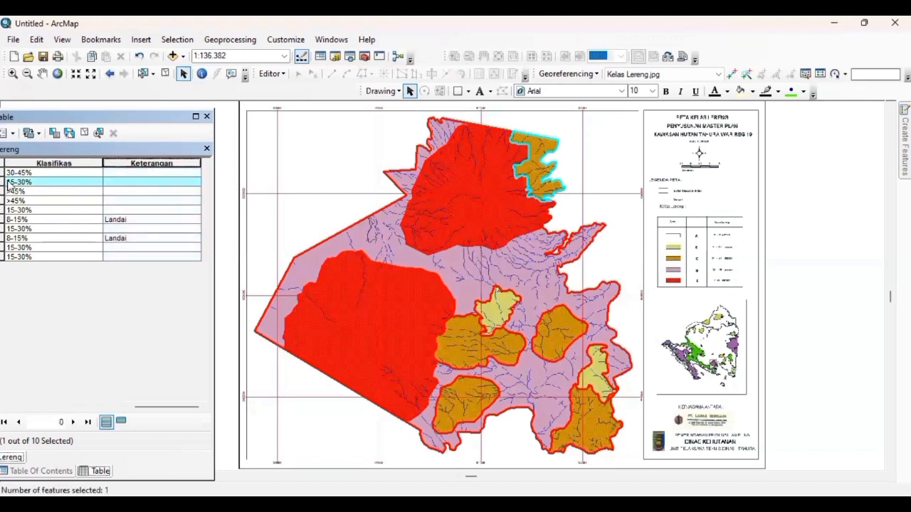
pyautogui.rightClick(116, 161)
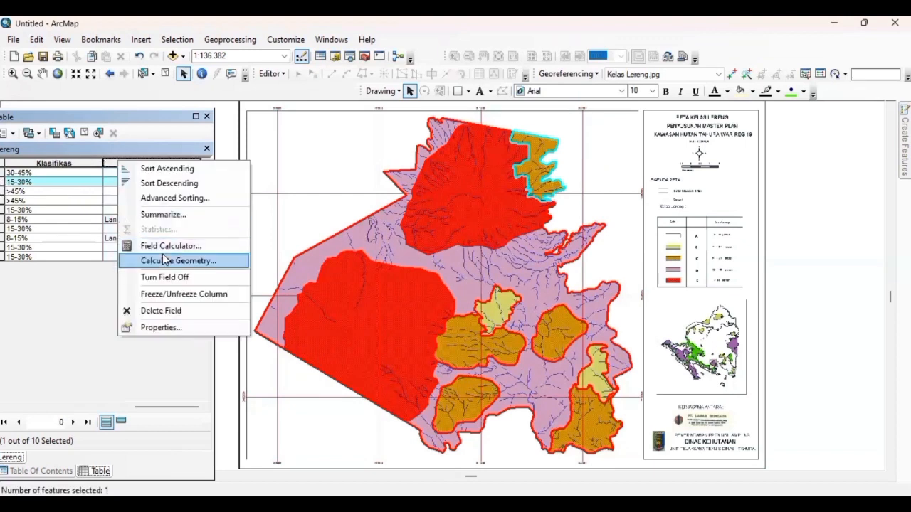
pyautogui.click(169, 247)
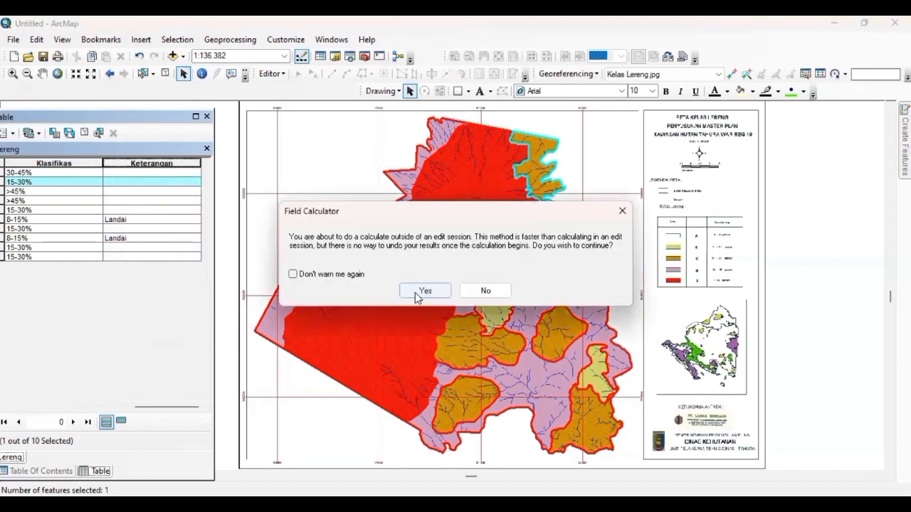
pyautogui.click(425, 290)
pyautogui.moveTo(344, 278); pyautogui.dragTo(317, 278)
pyautogui.write('Agak ')
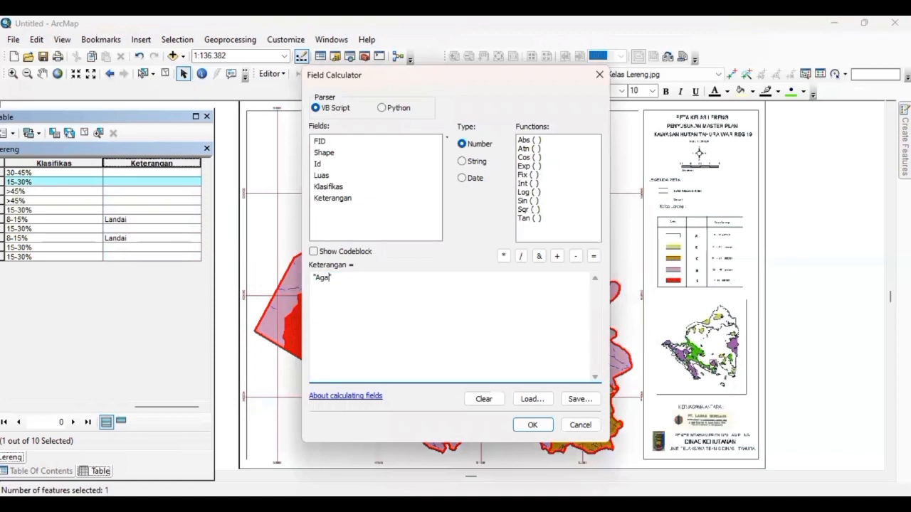
pyautogui.write('curam')
pyautogui.click(462, 160)
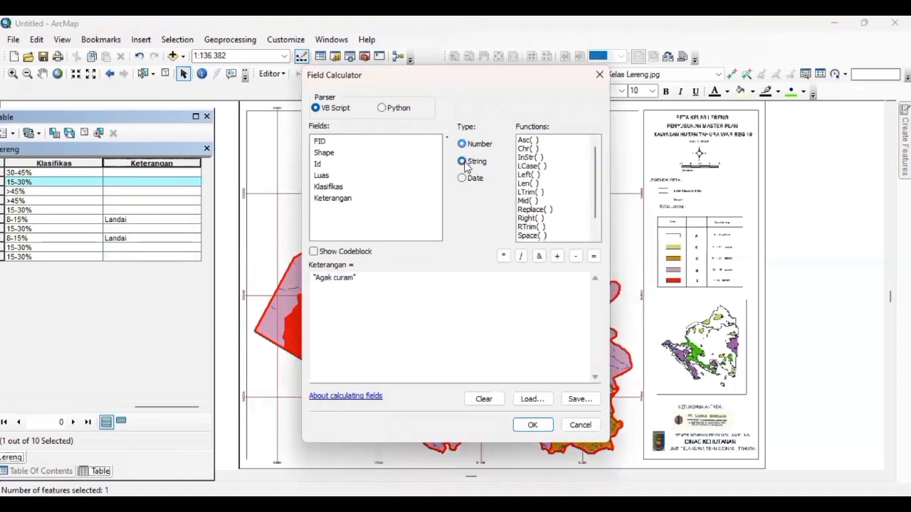
pyautogui.click(533, 424)
# - Calculate the Keterangan field as the string "Agak curam" for the central orange polygon bordering the large southwestern red area
pyautogui.click(3, 228)
pyautogui.click(2, 210)
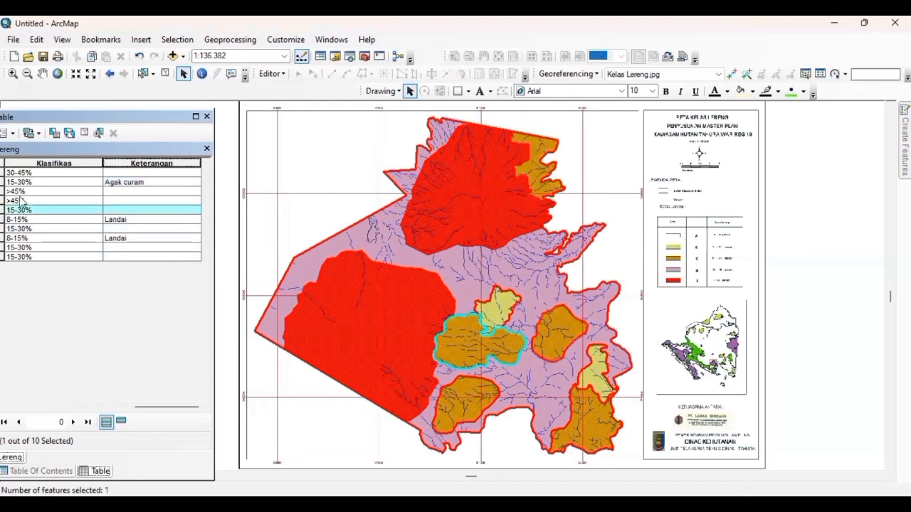
pyautogui.rightClick(137, 166)
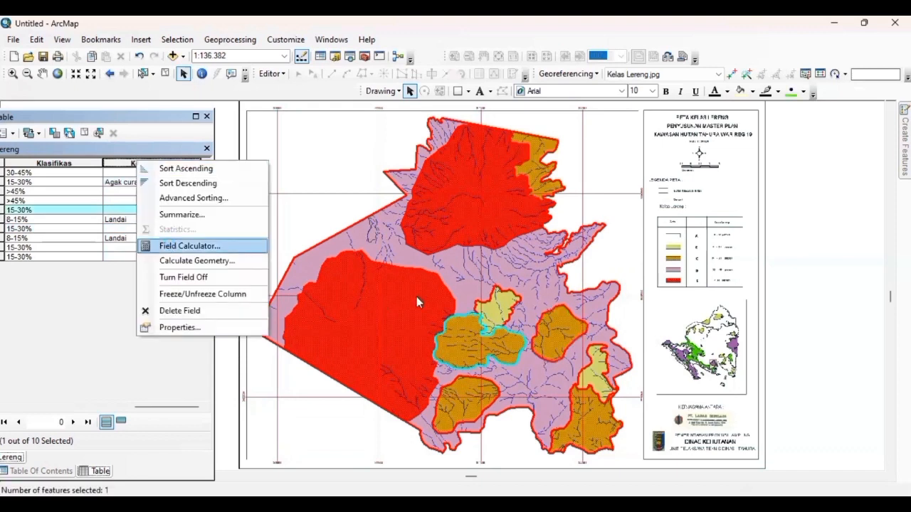
pyautogui.press('Return')
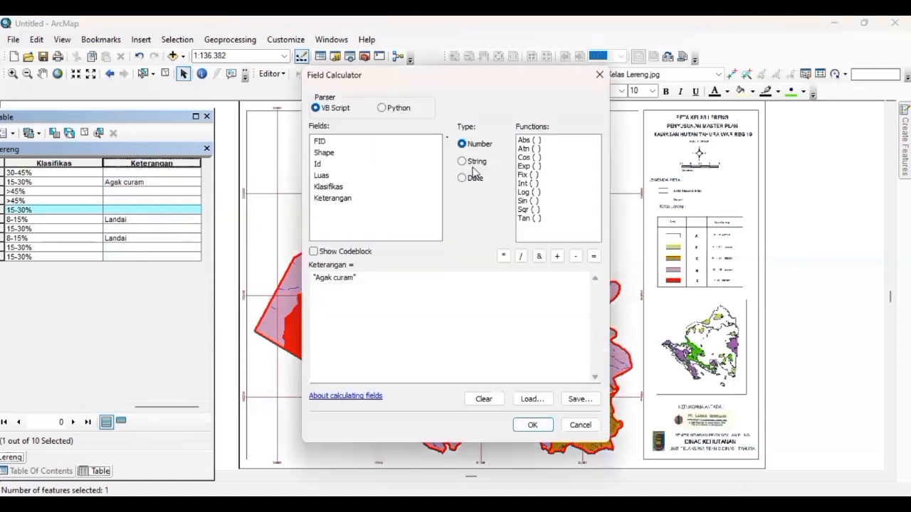
pyautogui.click(471, 162)
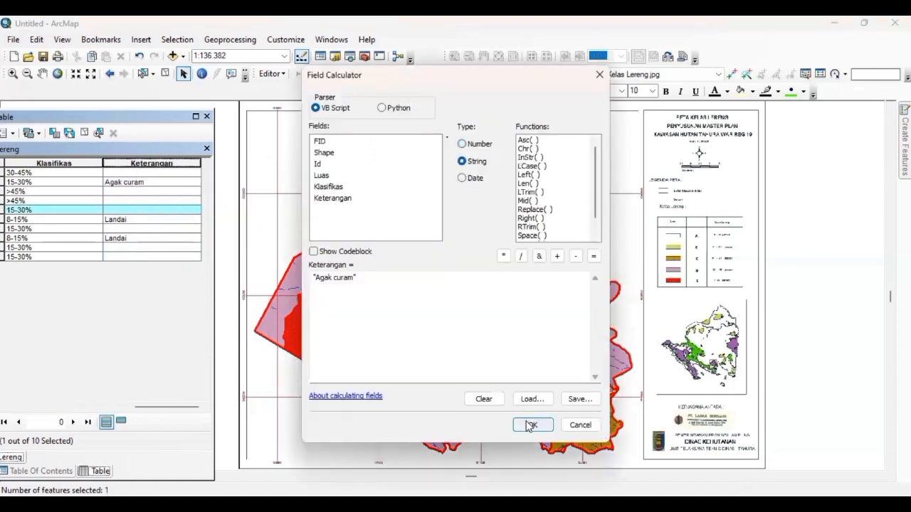
pyautogui.click(531, 425)
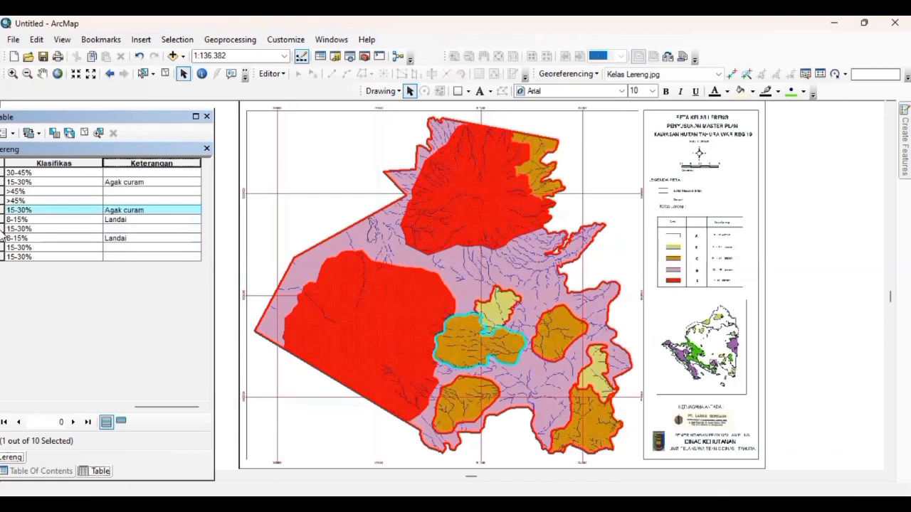
# - Calculate the Keterangan field as the string "Agak curam" for the isolated orange polygon east of the centre
pyautogui.click(3, 229)
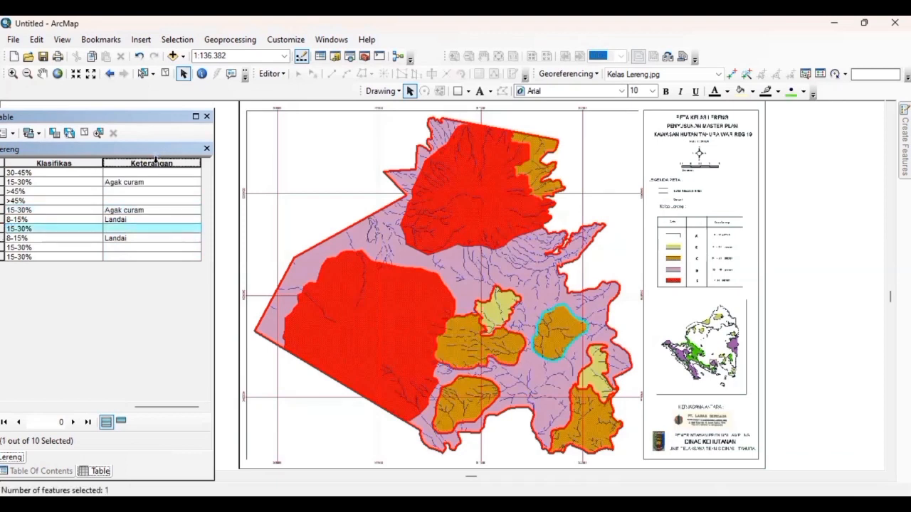
pyautogui.rightClick(155, 160)
pyautogui.click(199, 245)
pyautogui.click(422, 292)
pyautogui.click(464, 161)
pyautogui.click(530, 424)
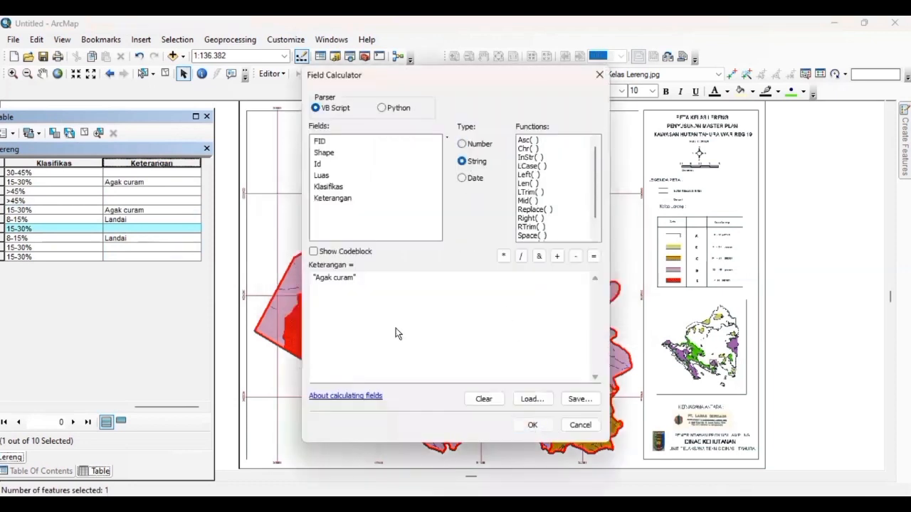
# - Calculate the Keterangan field as the string "Agak curam" for the southeastern orange polygon
pyautogui.click(3, 248)
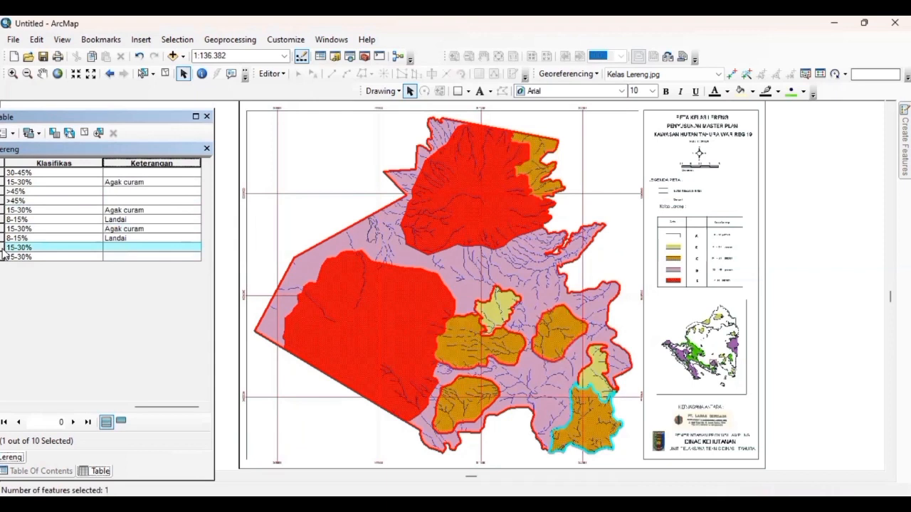
pyautogui.rightClick(140, 166)
pyautogui.click(165, 243)
pyautogui.click(412, 293)
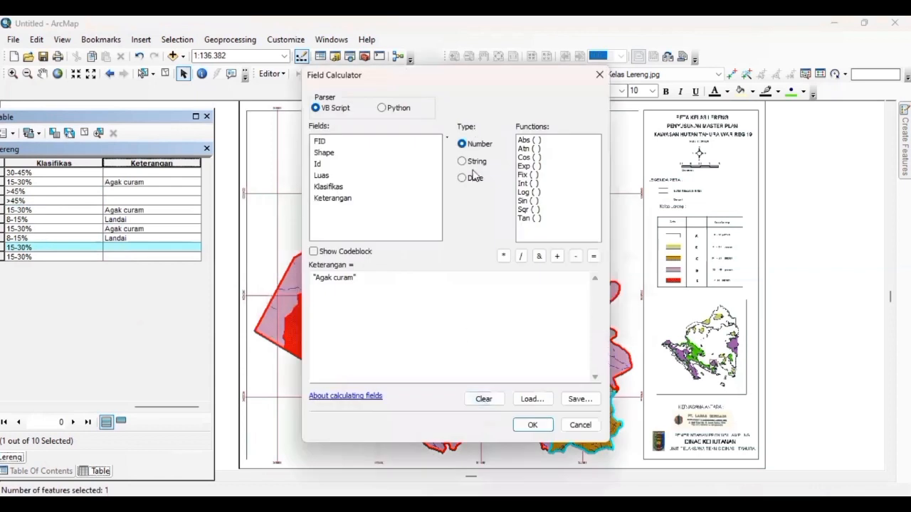
pyautogui.click(475, 163)
pyautogui.click(537, 433)
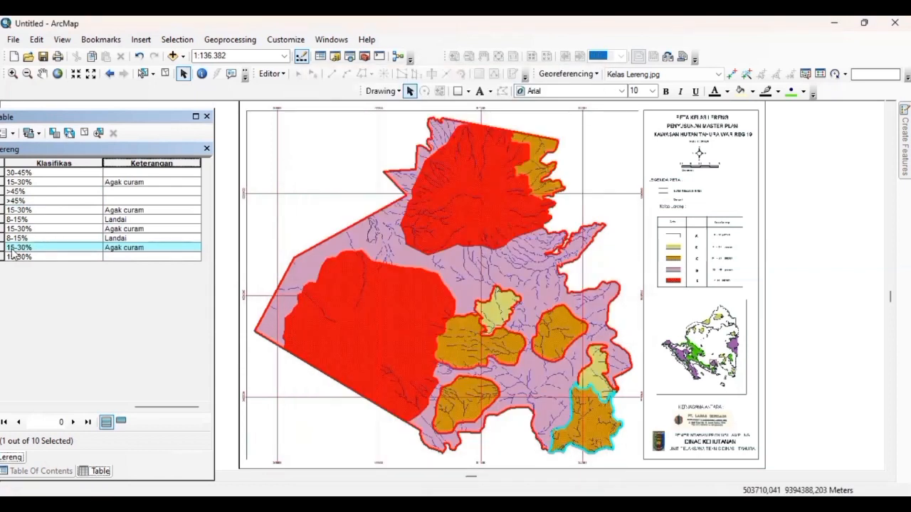
# - Calculate the Keterangan field as the string "Agak curam" for the southern orange polygon in the last table row
pyautogui.click(3, 257)
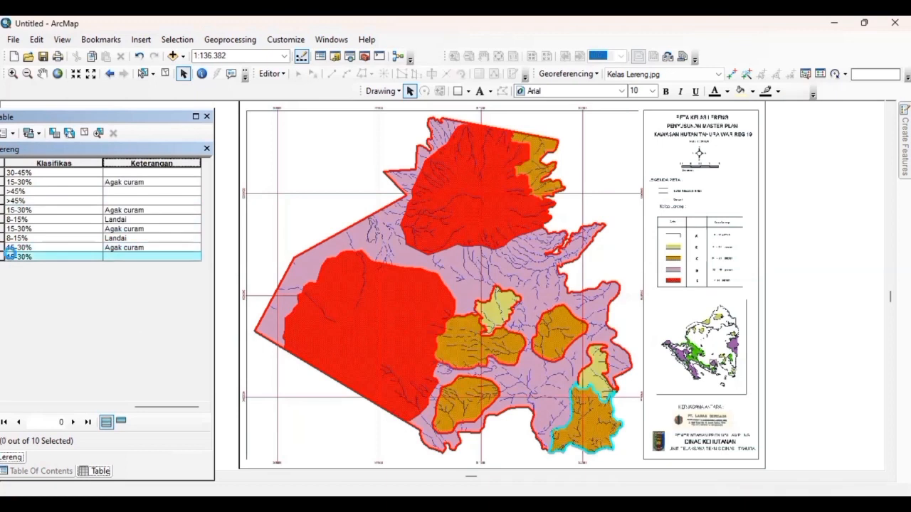
pyautogui.rightClick(150, 158)
pyautogui.click(171, 243)
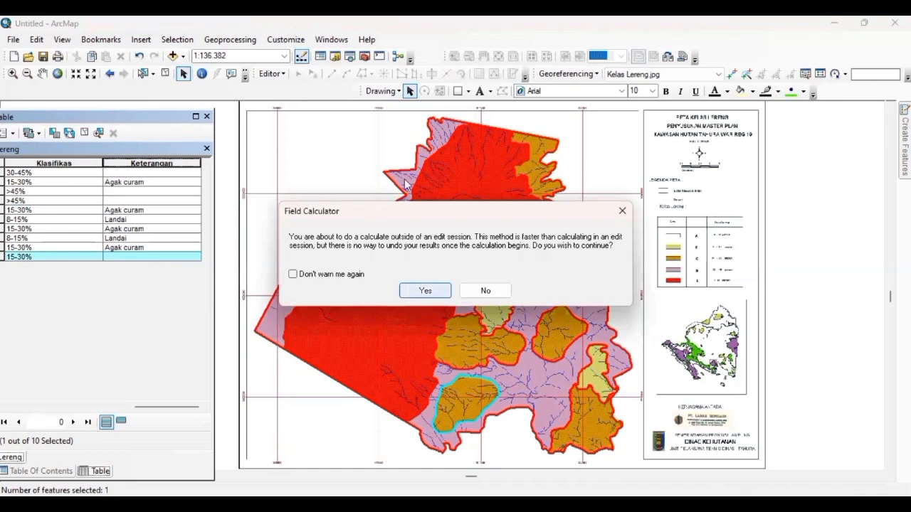
pyautogui.click(424, 291)
pyautogui.click(474, 166)
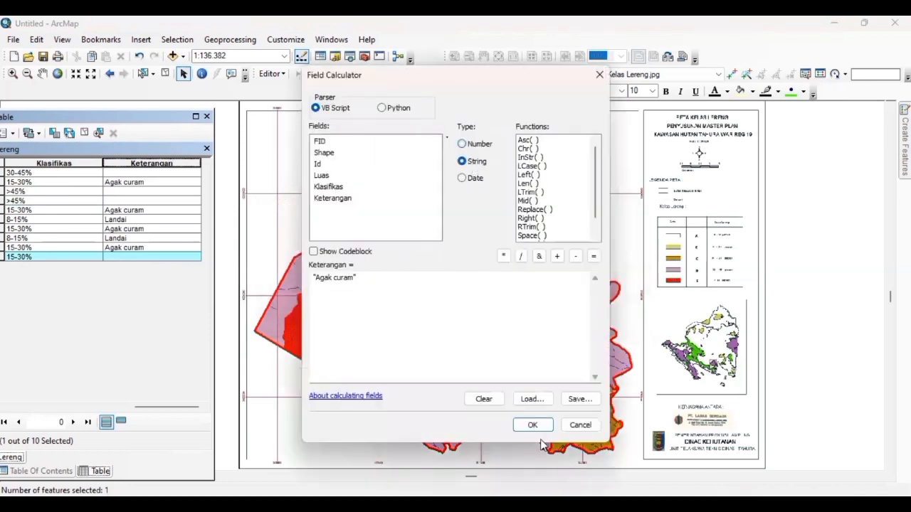
pyautogui.click(532, 425)
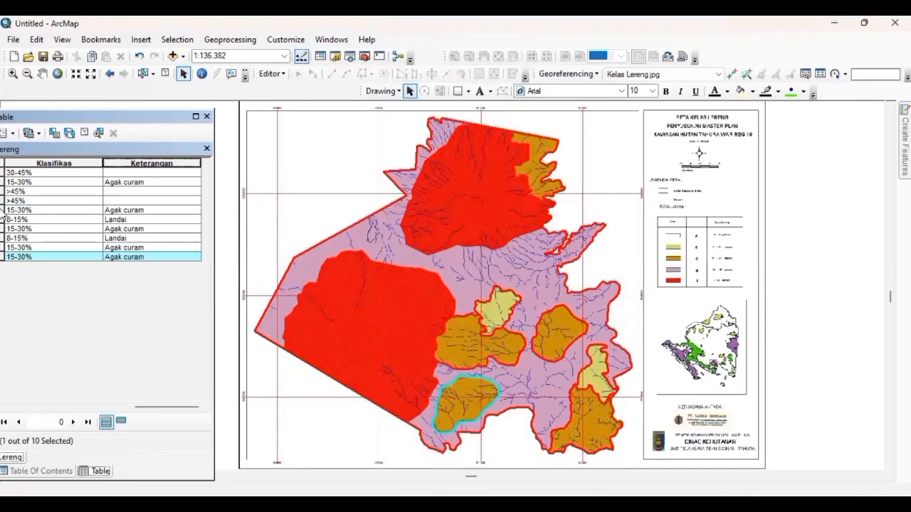
# - Recalculate the Keterangan field as "Agak curam" for the central orange polygon beside the southwestern red area
pyautogui.click(3, 211)
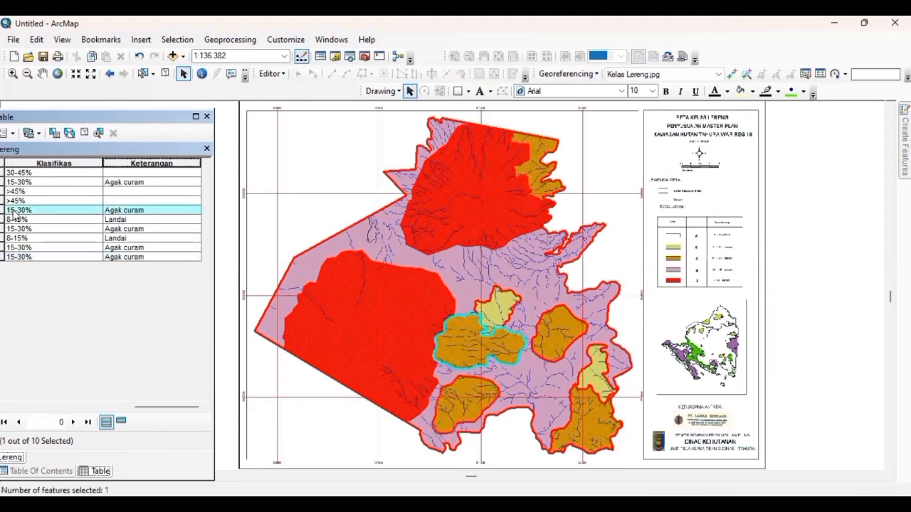
pyautogui.rightClick(146, 163)
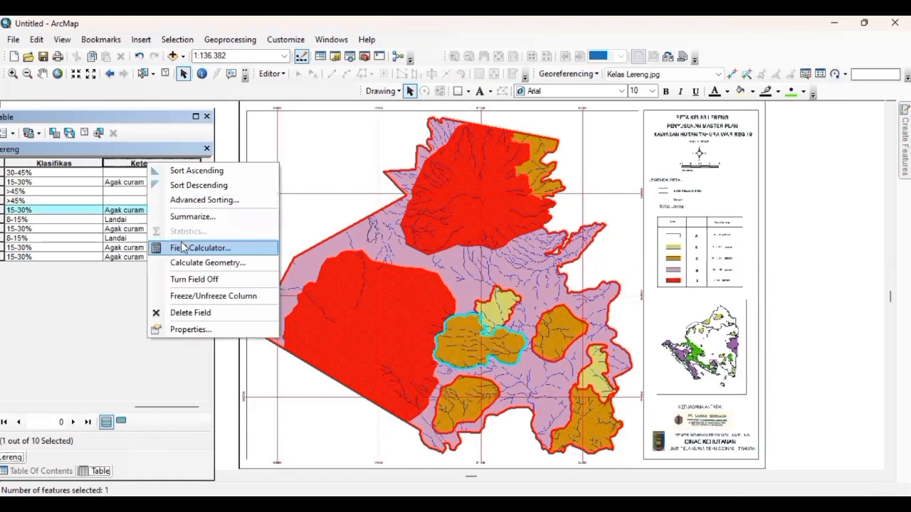
pyautogui.click(184, 246)
pyautogui.click(420, 288)
pyautogui.click(461, 161)
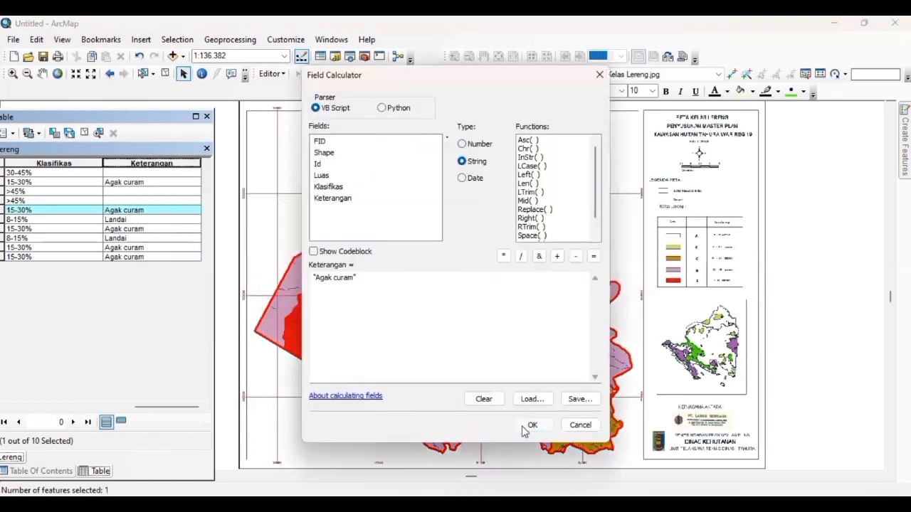
pyautogui.click(523, 427)
# - Select both red >45% polygons together and calculate their Keterangan field as the string "Curam"
pyautogui.click(3, 192)
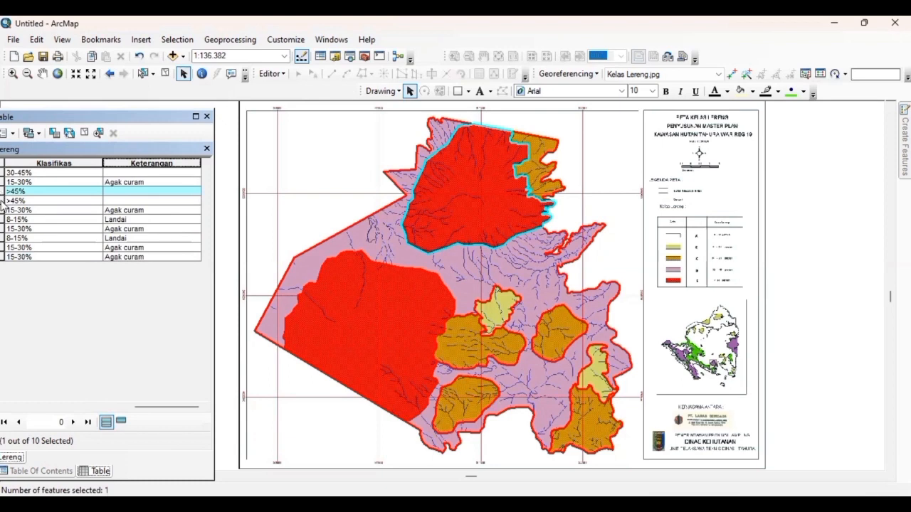
pyautogui.keyDown('ctrl'); pyautogui.click(2, 200); pyautogui.keyUp('ctrl')
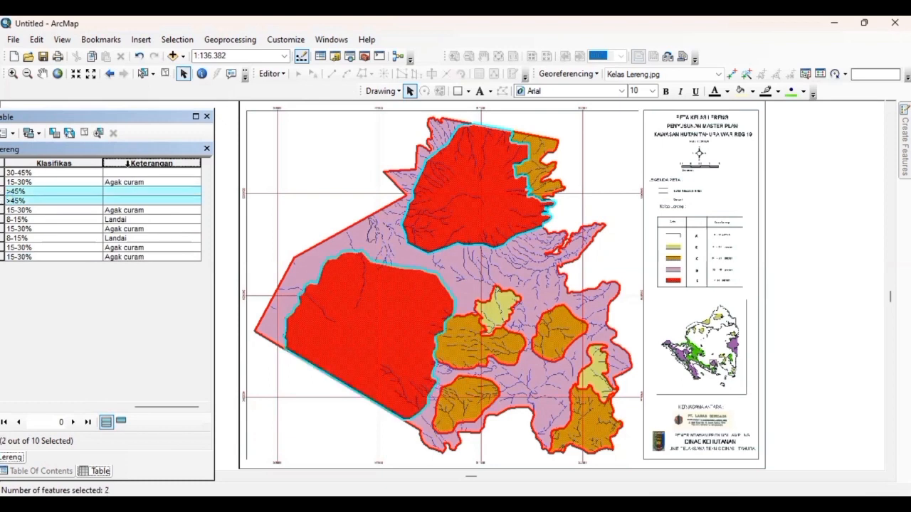
pyautogui.rightClick(128, 163)
pyautogui.click(162, 250)
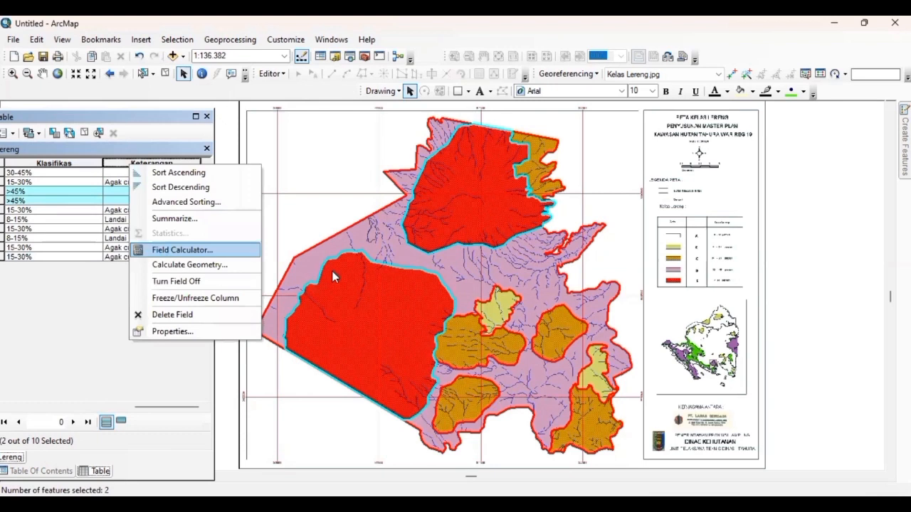
pyautogui.click(425, 290)
pyautogui.moveTo(356, 277); pyautogui.dragTo(318, 277)
pyautogui.write('Cur')
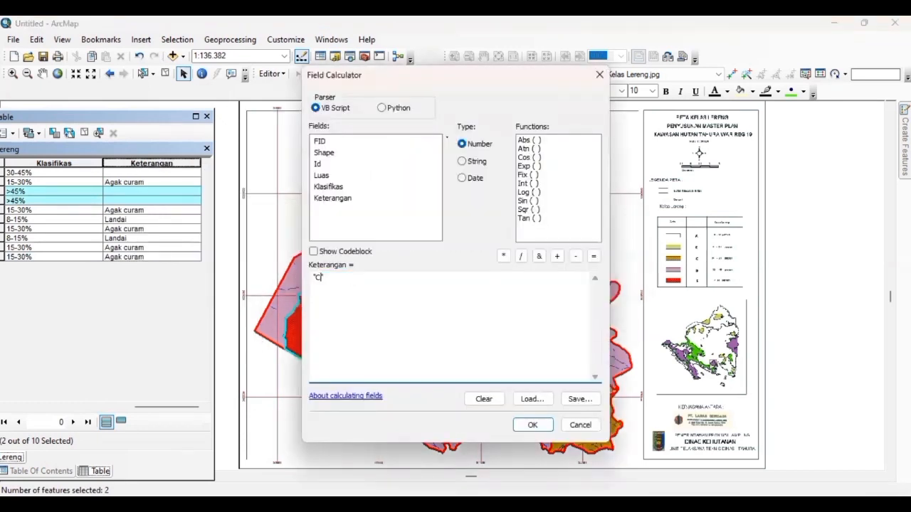
pyautogui.write('ram"')
pyautogui.click(475, 164)
pyautogui.click(532, 430)
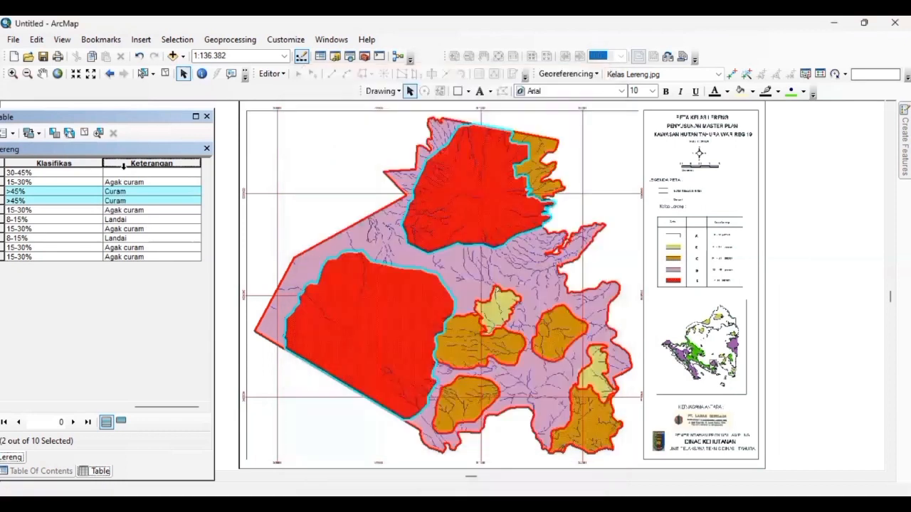
# - Select both red >45% polygons together and recalculate their Keterangan field as the string "Sangat curam"
pyautogui.click(3, 173)
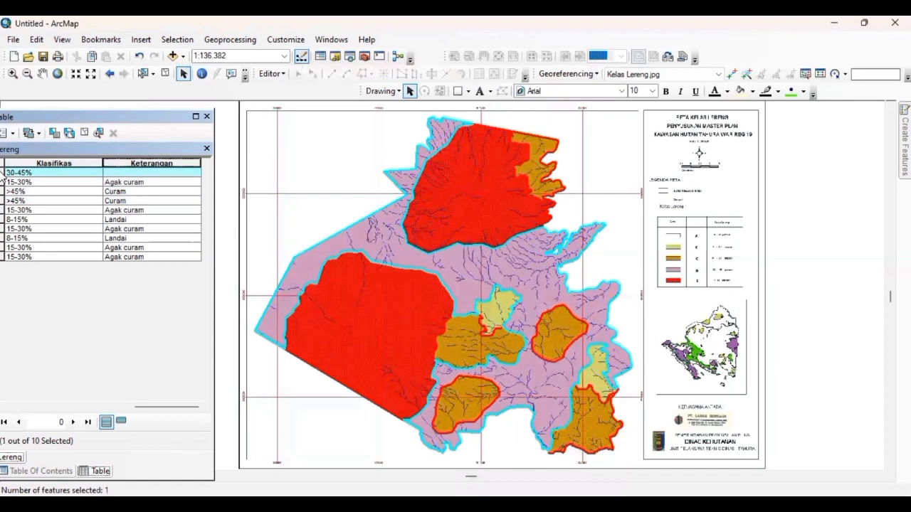
pyautogui.click(4, 191)
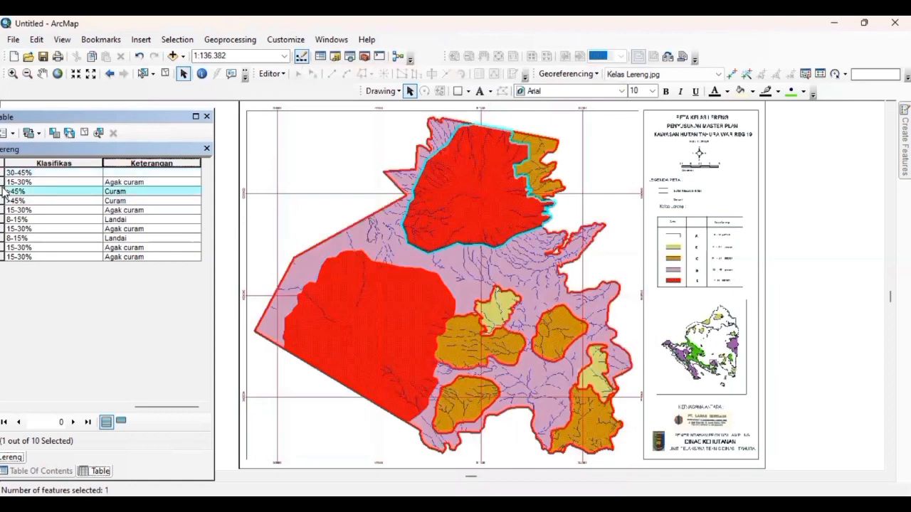
pyautogui.keyDown('ctrl'); pyautogui.click(4, 200); pyautogui.keyUp('ctrl')
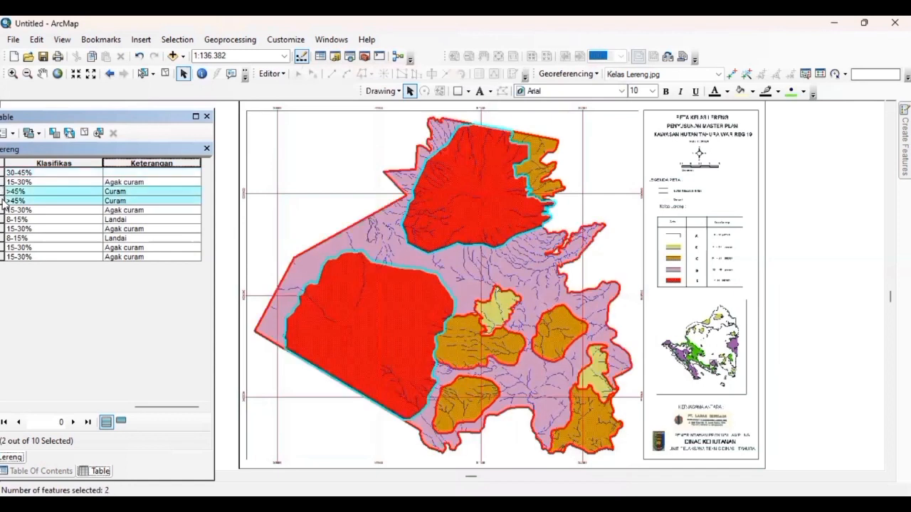
pyautogui.rightClick(138, 158)
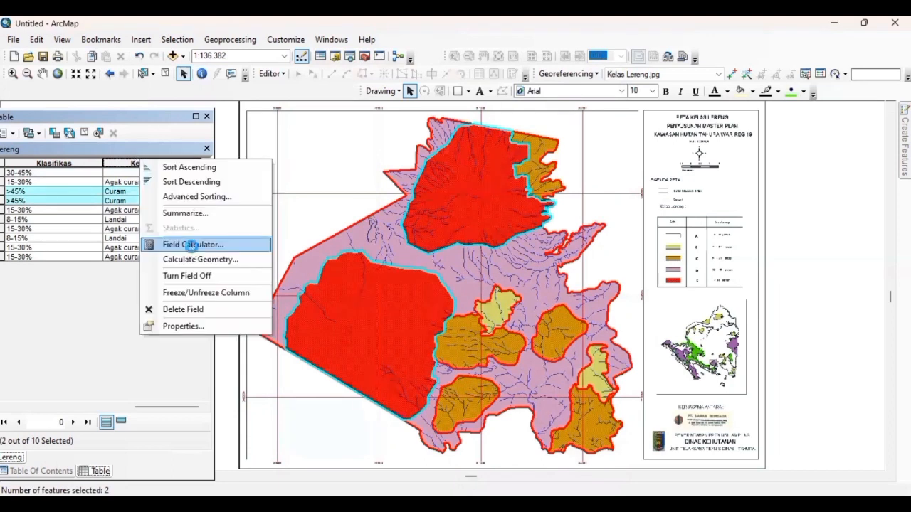
pyautogui.click(191, 245)
pyautogui.click(321, 276)
pyautogui.write('Sangat curam')
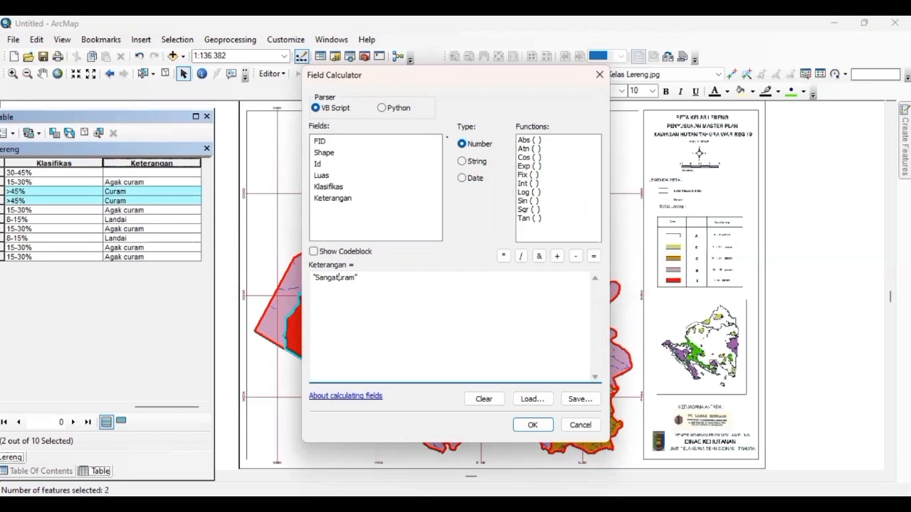
pyautogui.write(' c')
pyautogui.click(477, 161)
pyautogui.click(528, 426)
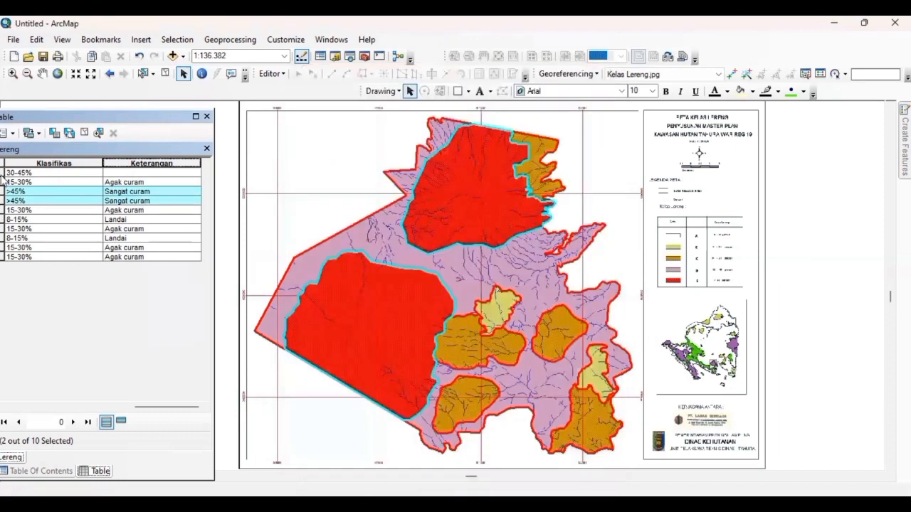
# - Calculate the Keterangan field as the string "Curam" for the purple 30-45% polygon
pyautogui.click(2, 174)
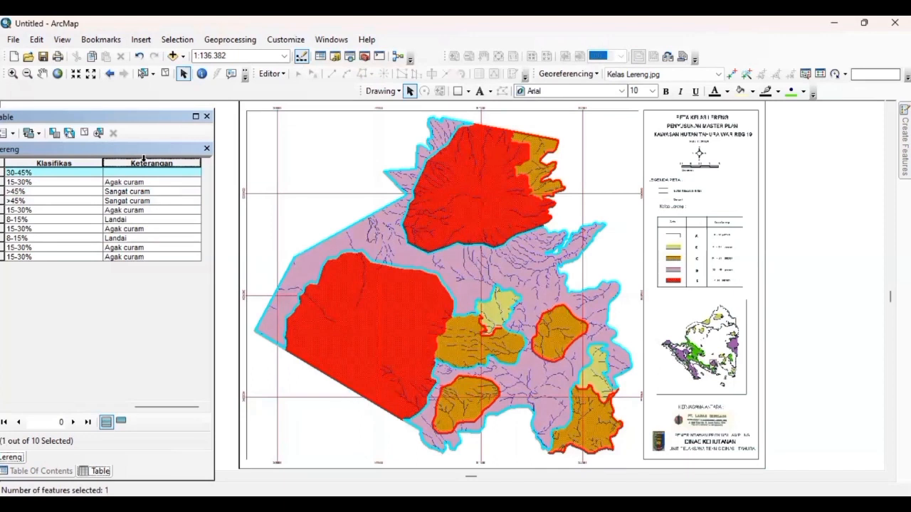
pyautogui.rightClick(144, 160)
pyautogui.click(168, 247)
pyautogui.click(412, 296)
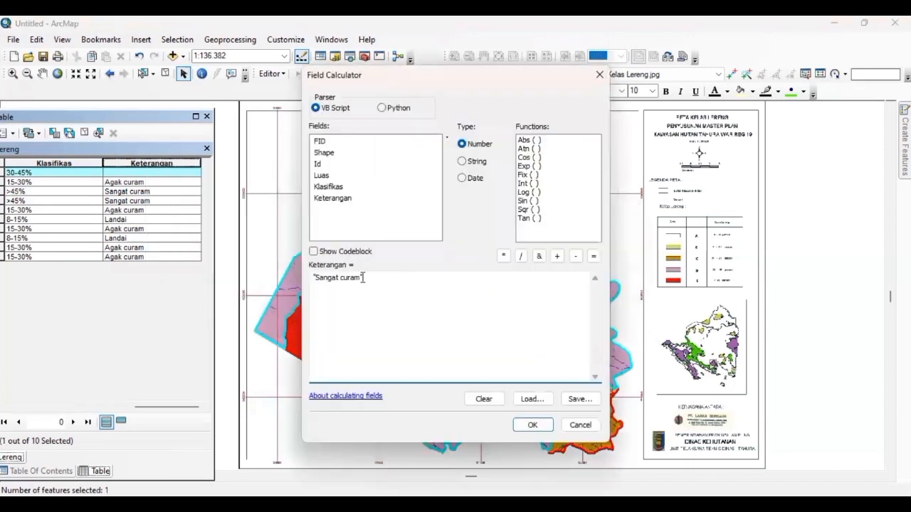
pyautogui.moveTo(362, 277); pyautogui.dragTo(317, 277)
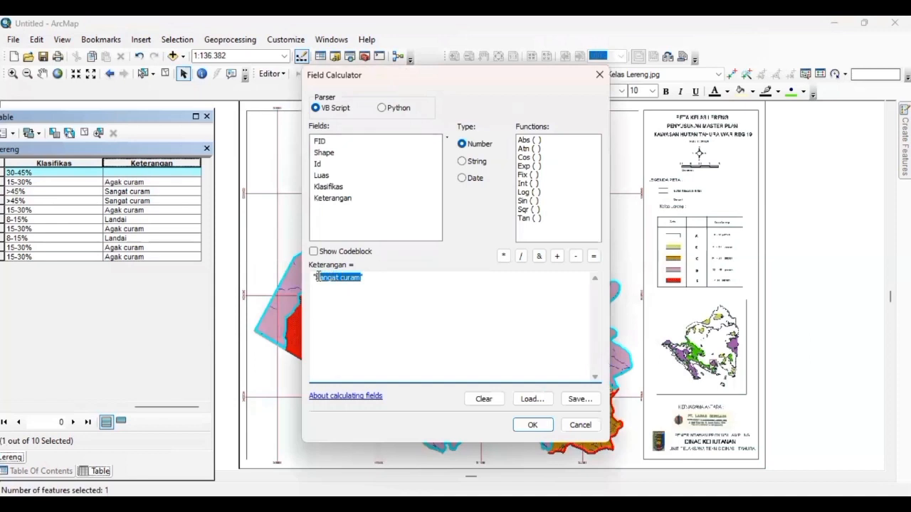
pyautogui.write('am')
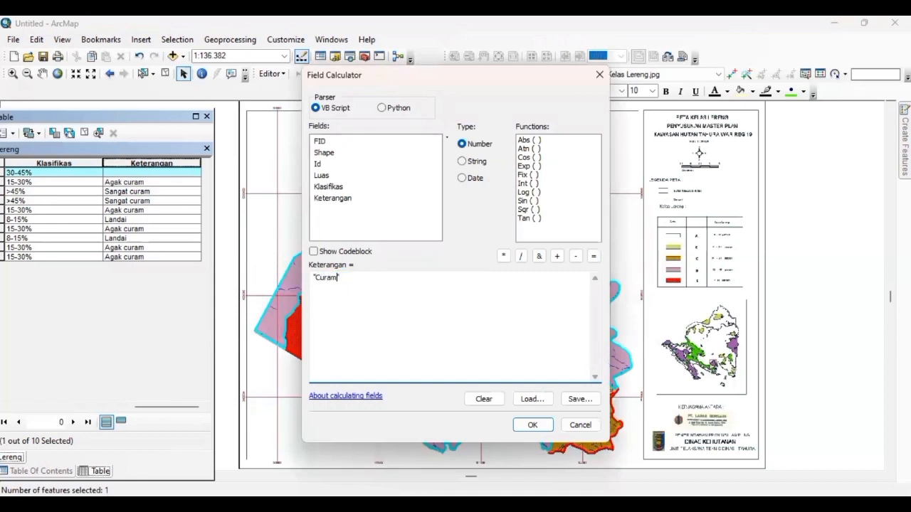
pyautogui.click(466, 166)
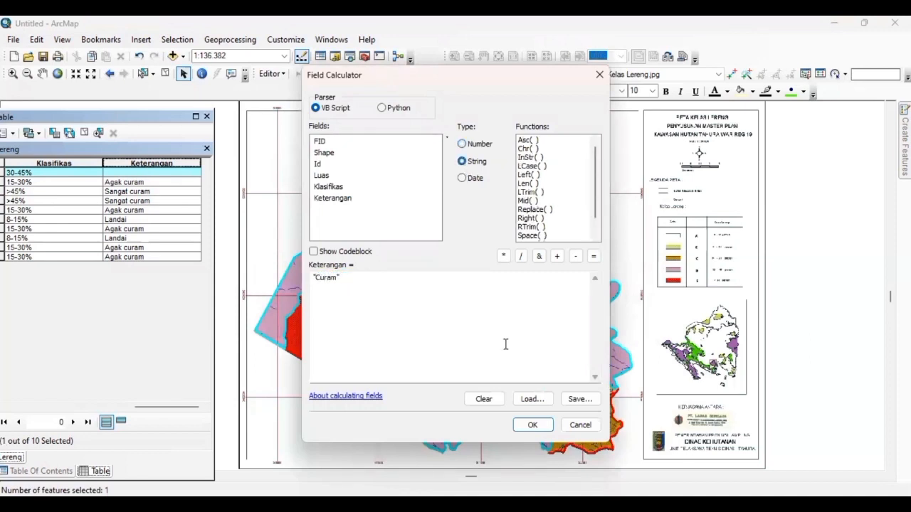
pyautogui.click(529, 424)
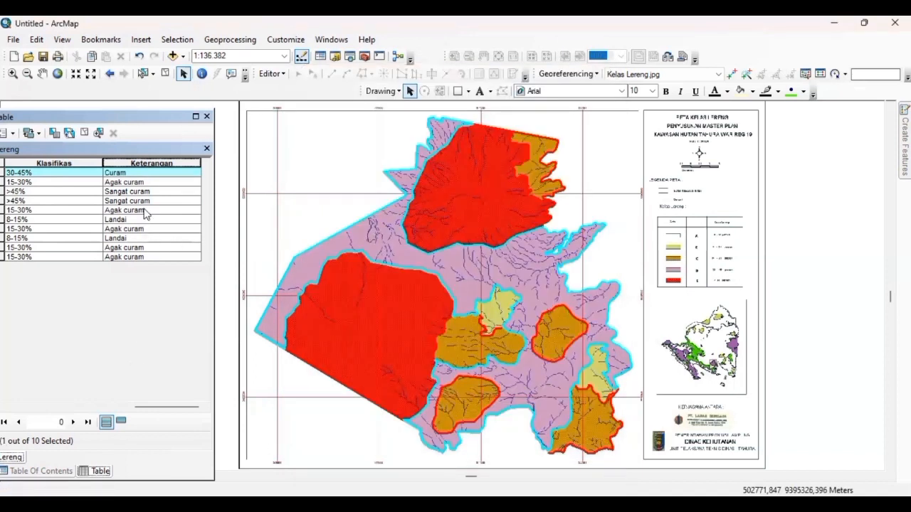
# - Add a field named Skor of type Double to the Lereng attribute table
pyautogui.click(7, 135)
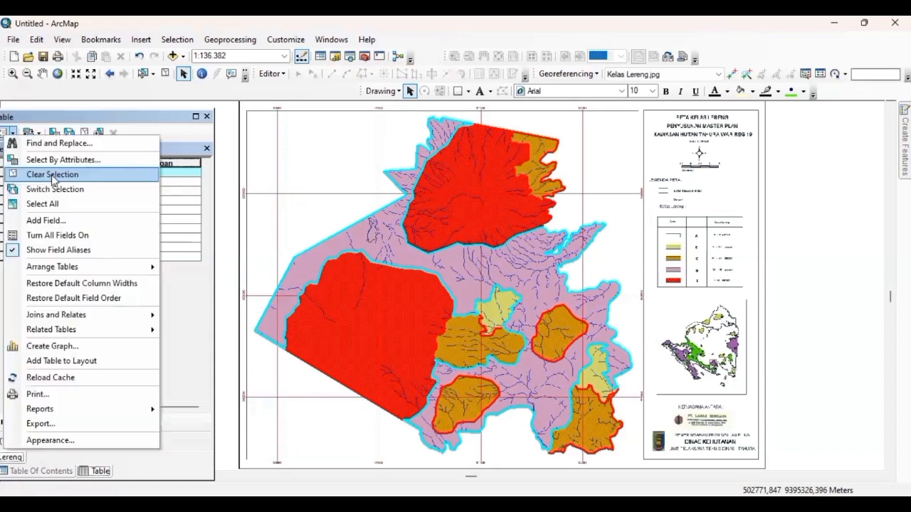
pyautogui.click(54, 221)
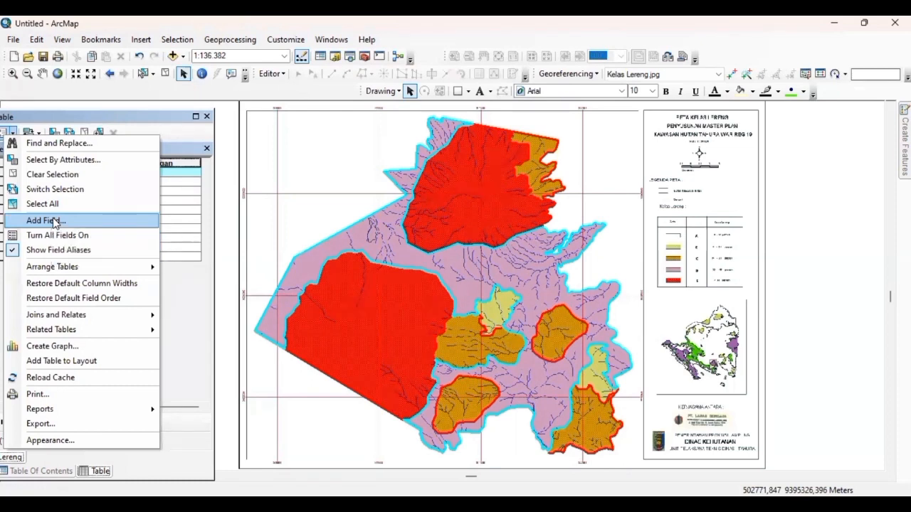
pyautogui.write('Skor')
pyautogui.click(437, 212)
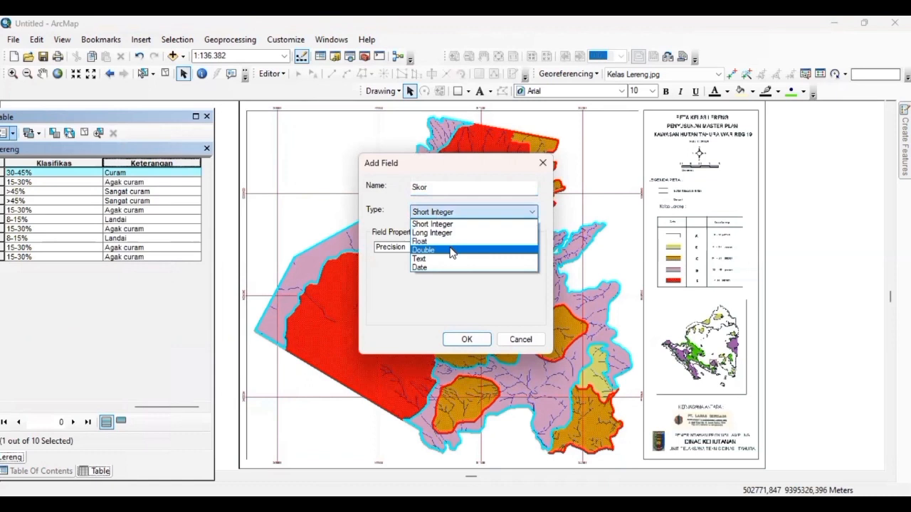
pyautogui.click(451, 250)
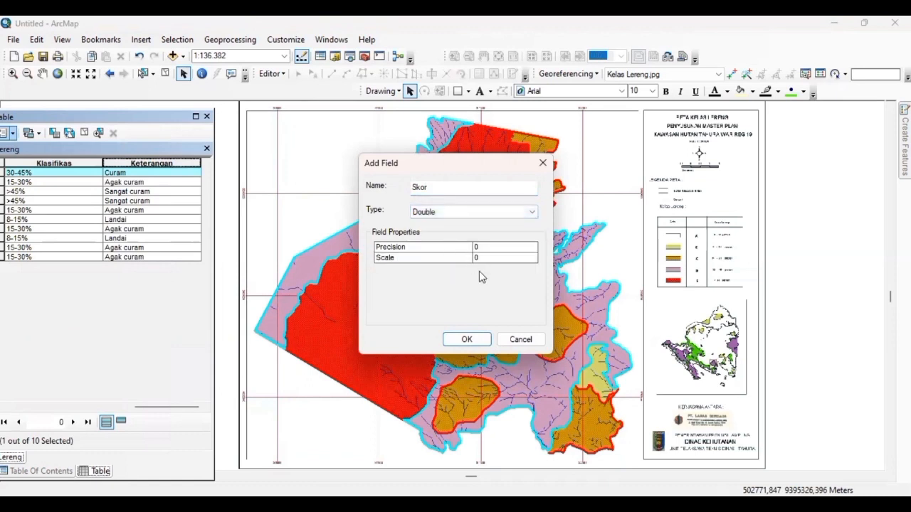
pyautogui.click(468, 340)
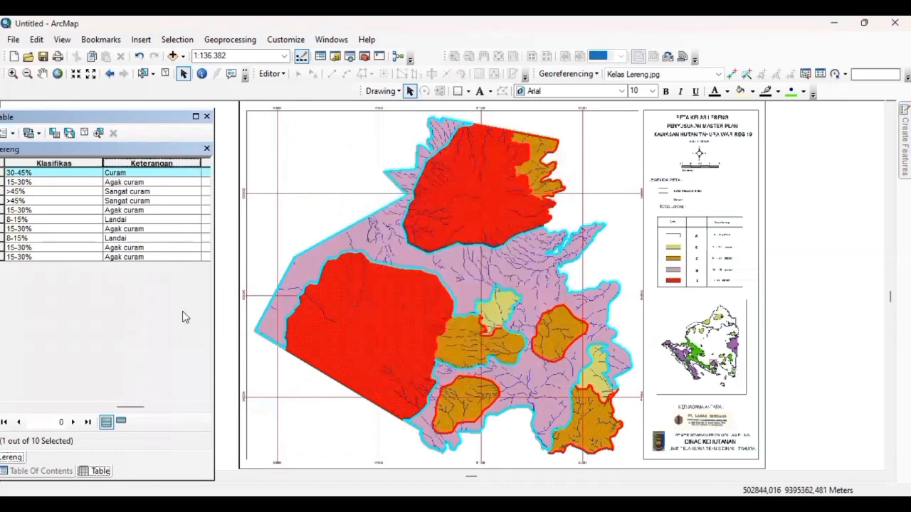
# - Calculate the new Skor field as "80" for the selected purple 30-45% polygon
pyautogui.click(175, 408)
pyautogui.rightClick(79, 163)
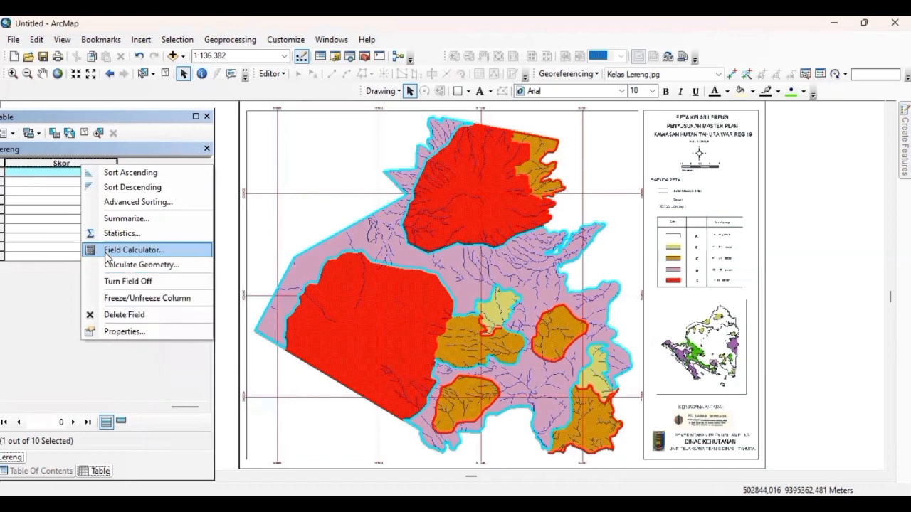
pyautogui.click(134, 250)
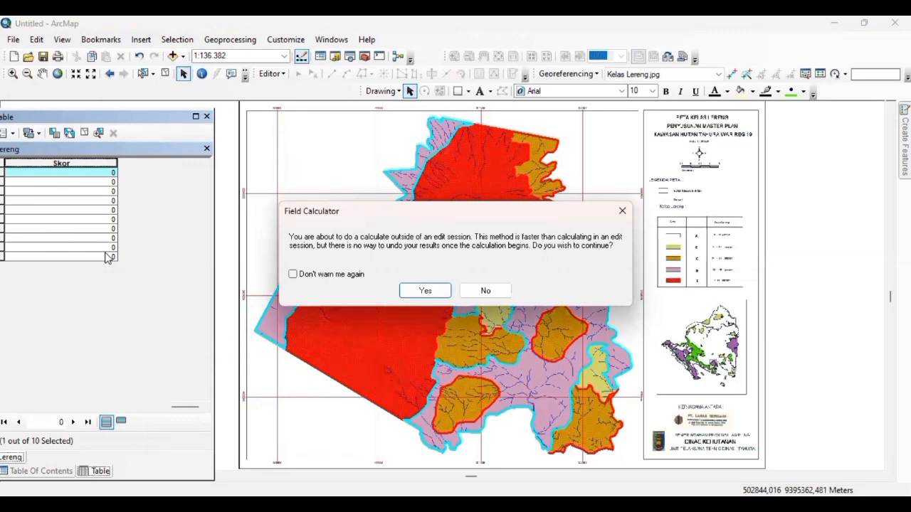
pyautogui.click(421, 291)
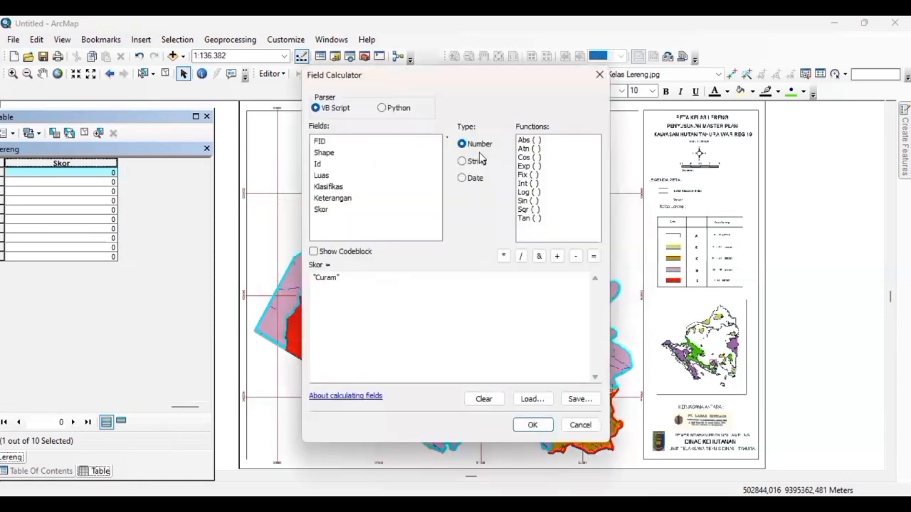
pyautogui.click(338, 280)
pyautogui.press('BackSpace')
pyautogui.press('BackSpace')
pyautogui.press('BackSpace')
pyautogui.press('BackSpace')
pyautogui.press('BackSpace')
pyautogui.write('S')
pyautogui.write('0')
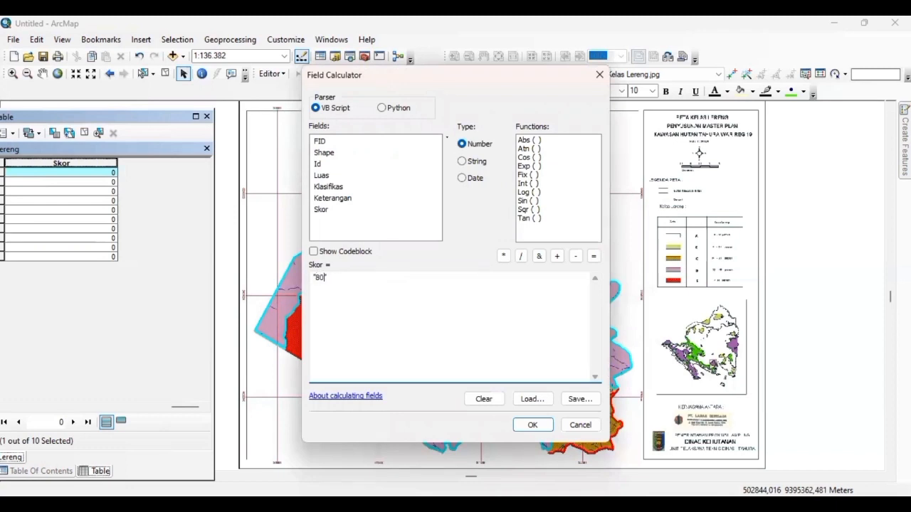
pyautogui.click(532, 425)
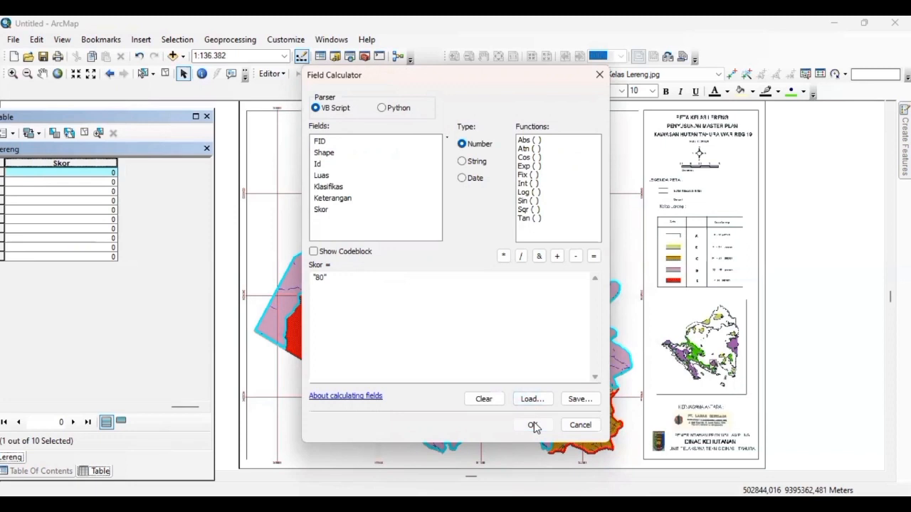
pyautogui.click(140, 407)
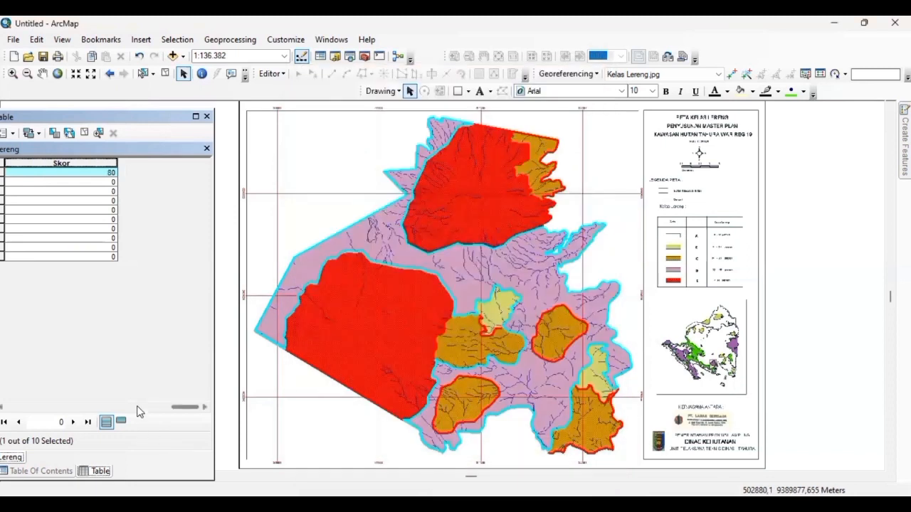
pyautogui.click(69, 407)
pyautogui.click(177, 408)
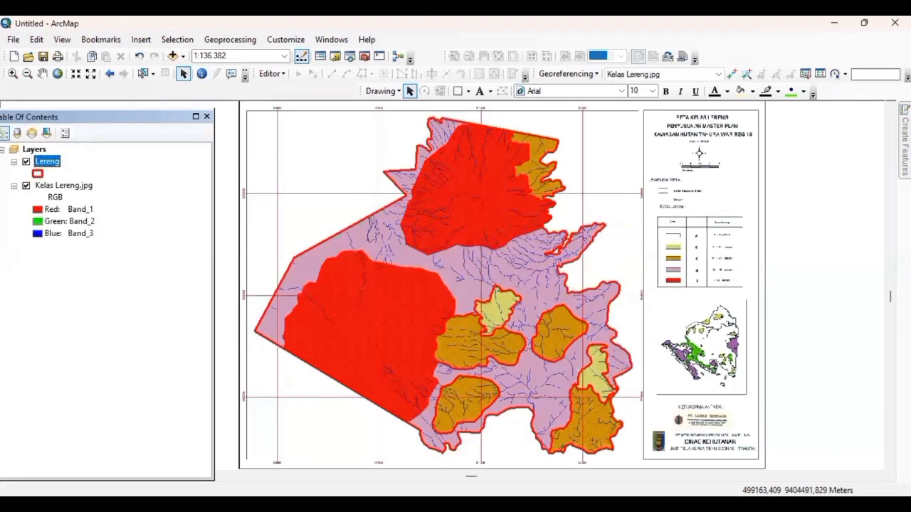
# - Symbolize the Lereng layer by unique values of the Klasifikas field and add all its values
pyautogui.doubleClick(51, 161)
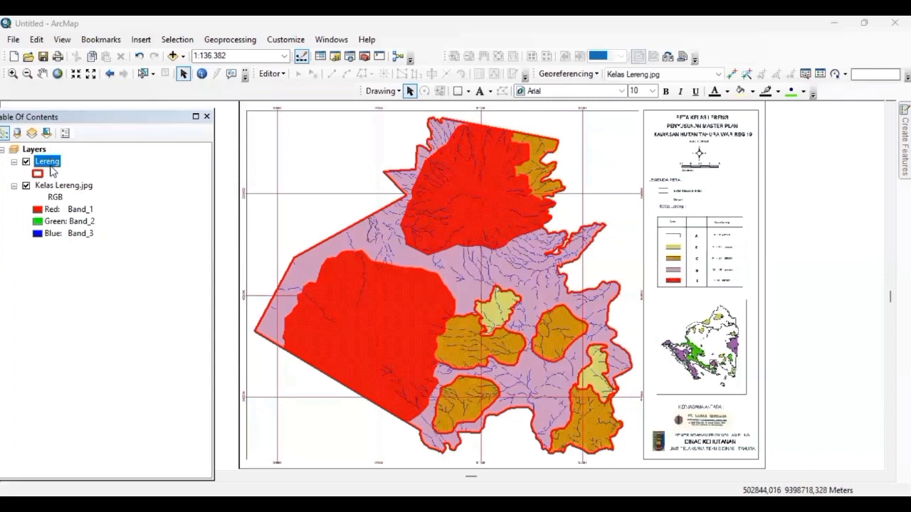
pyautogui.rightClick(52, 171)
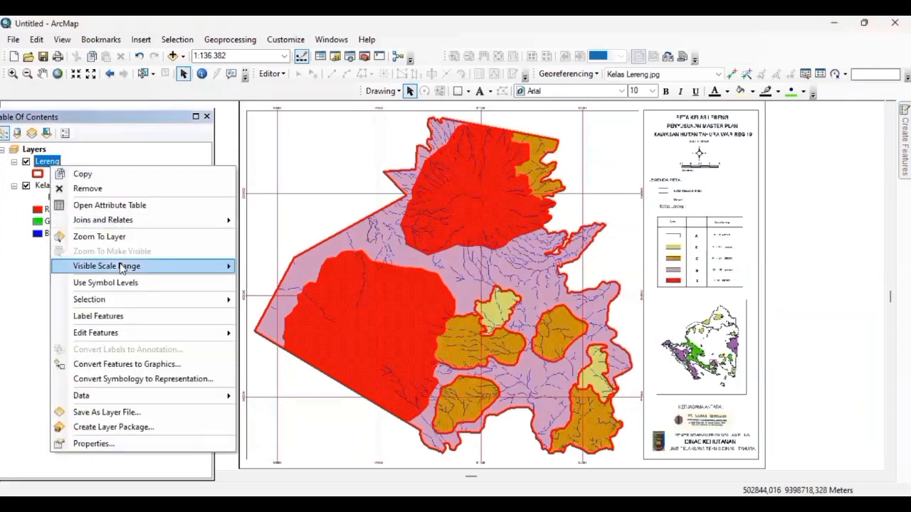
pyautogui.click(130, 446)
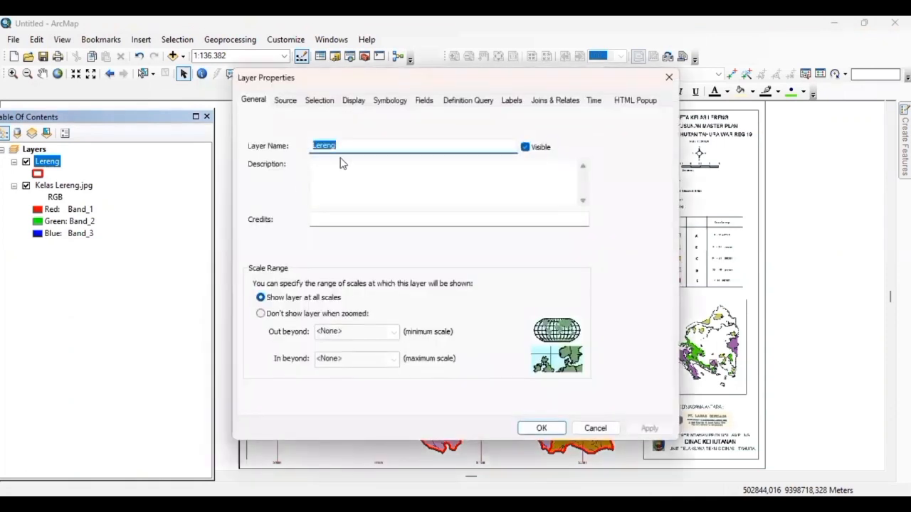
pyautogui.click(393, 100)
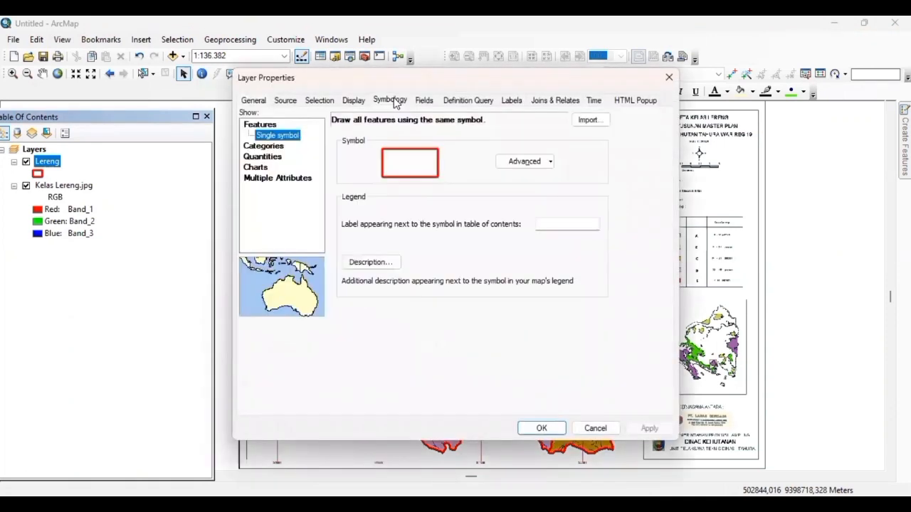
pyautogui.click(283, 147)
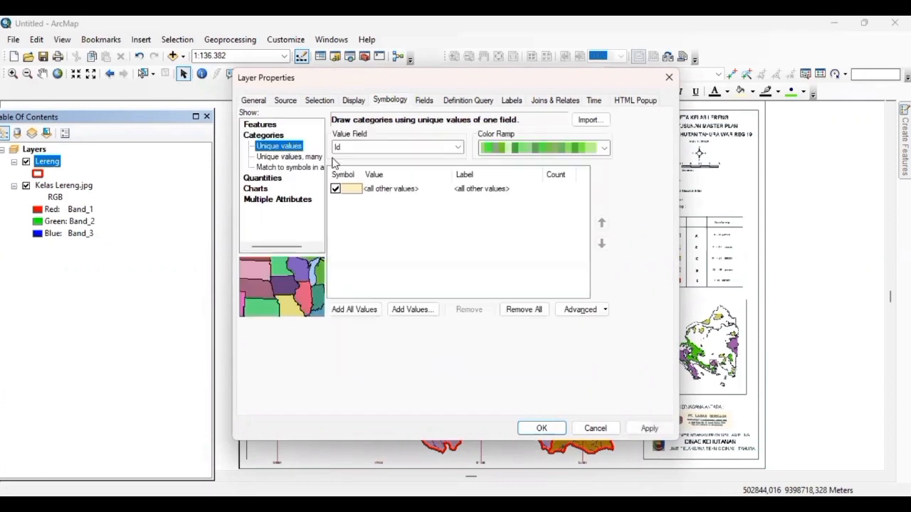
pyautogui.click(450, 148)
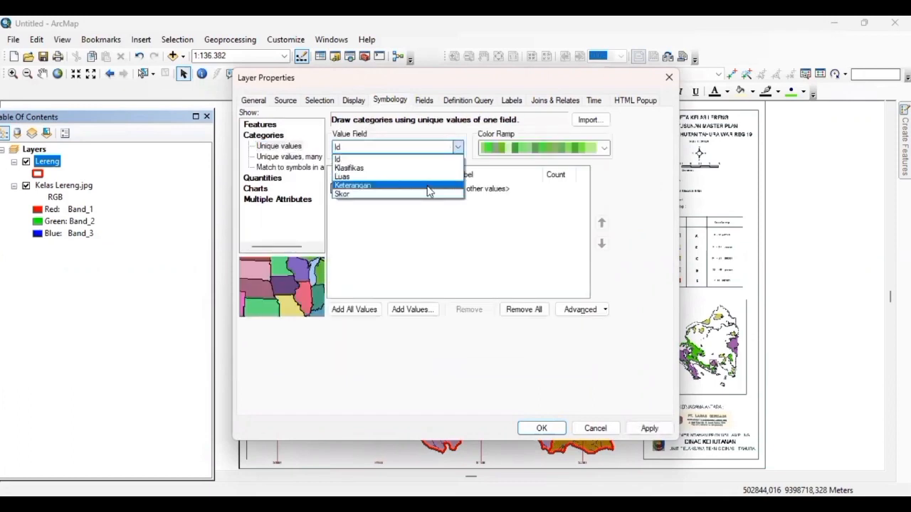
pyautogui.click(422, 171)
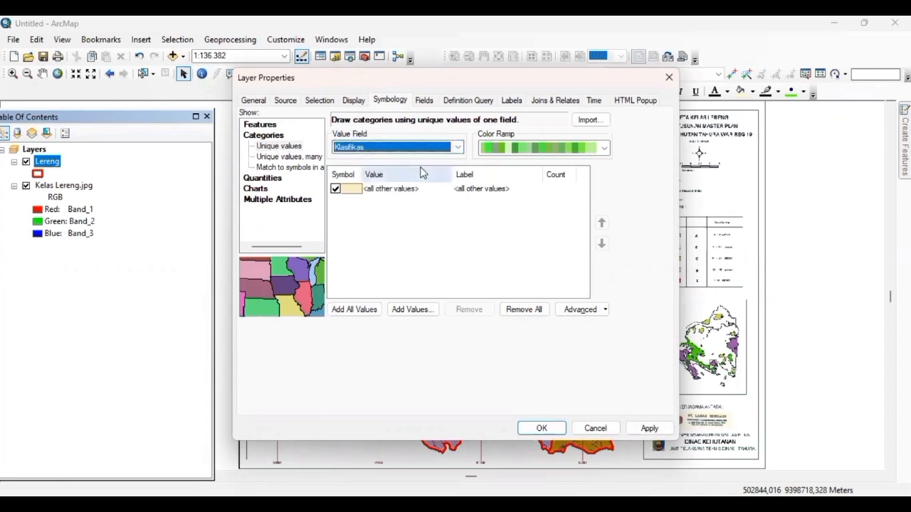
pyautogui.click(362, 309)
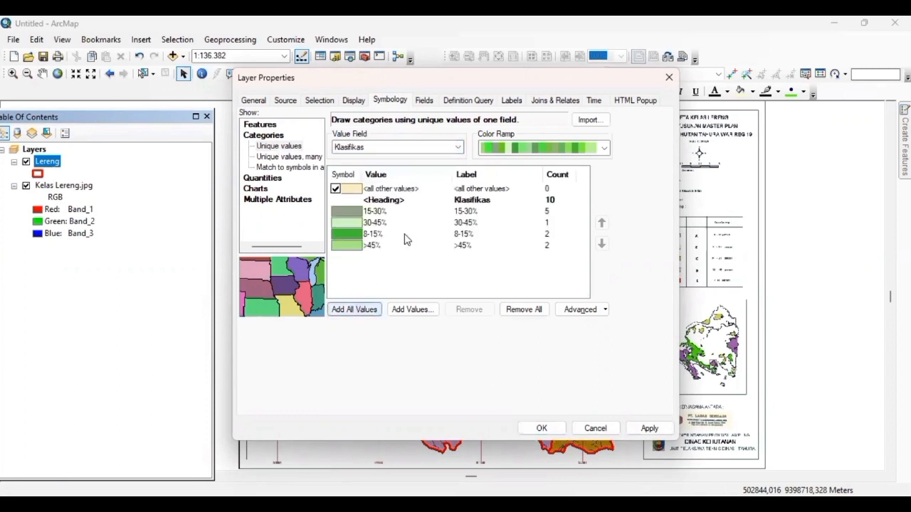
# - Give the Klasifikas slope classes the graduated color ramp from pale orange to dark red
pyautogui.click(605, 148)
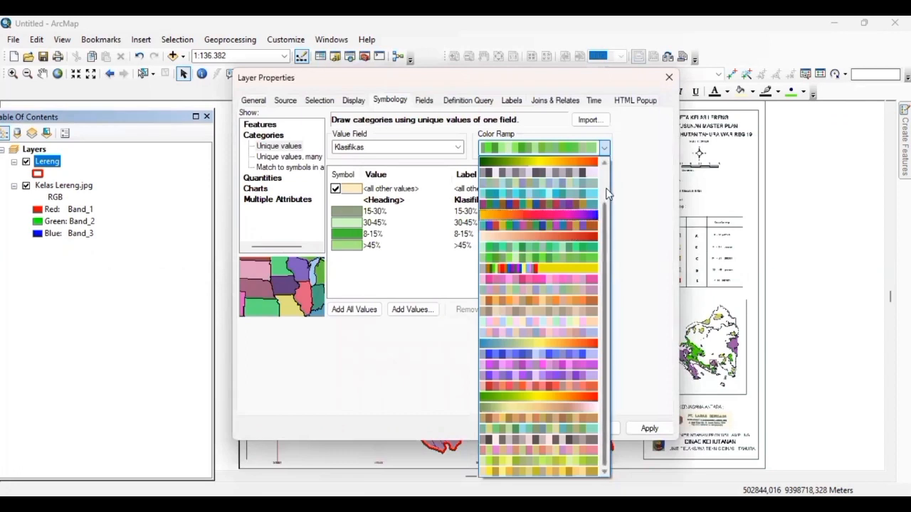
pyautogui.scroll(3, 606, 188)
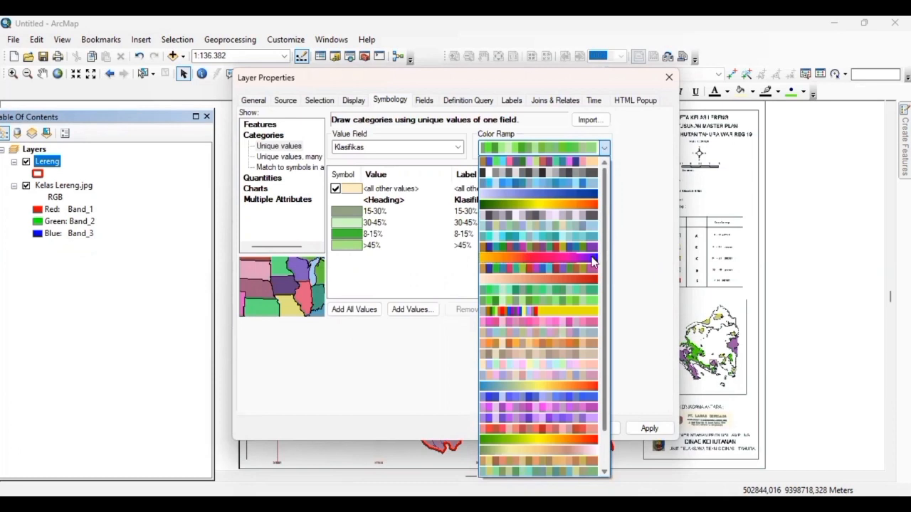
pyautogui.click(579, 282)
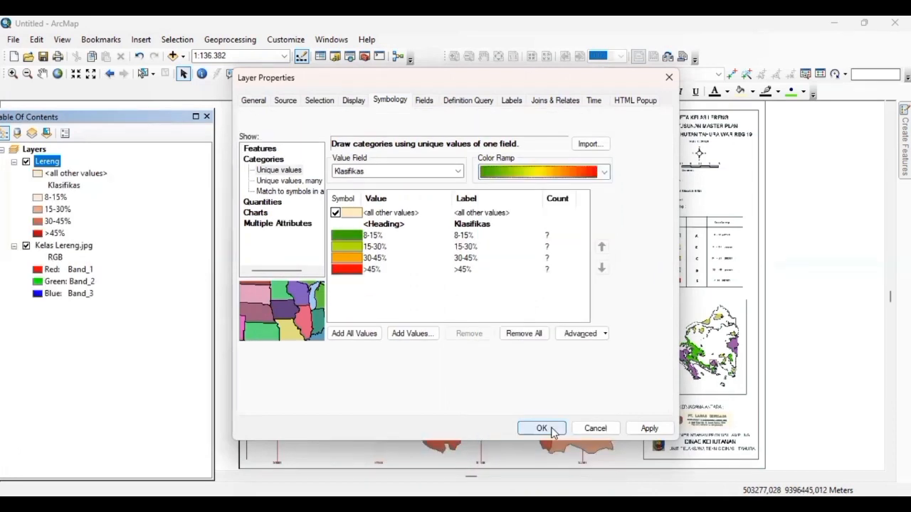
# - Apply the green-yellow-red color ramp to the Klasifikas slope classes and turn on labels for the Lereng layer's features
pyautogui.click(543, 428)
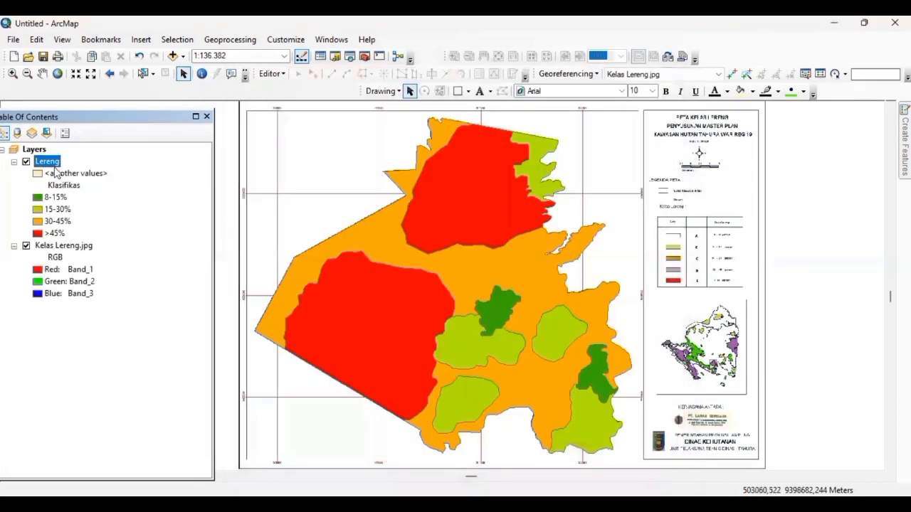
pyautogui.click(56, 173)
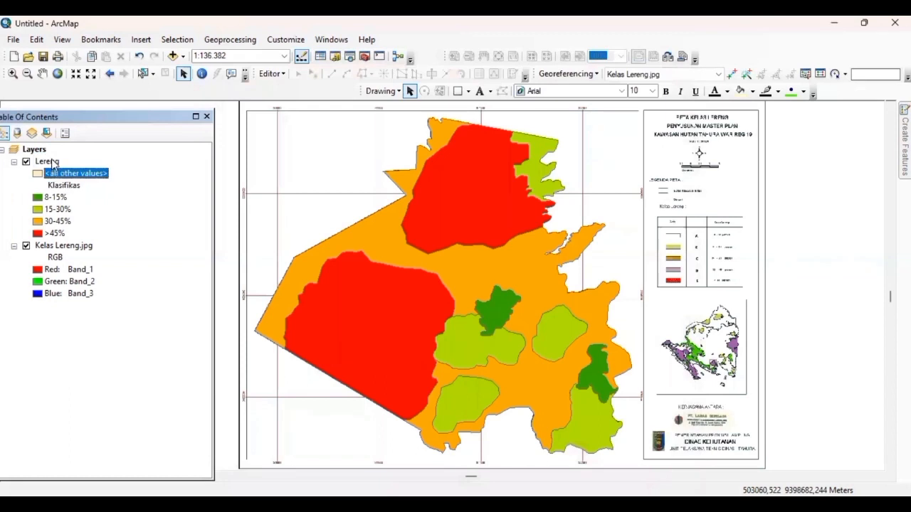
pyautogui.click(53, 163)
pyautogui.rightClick(53, 164)
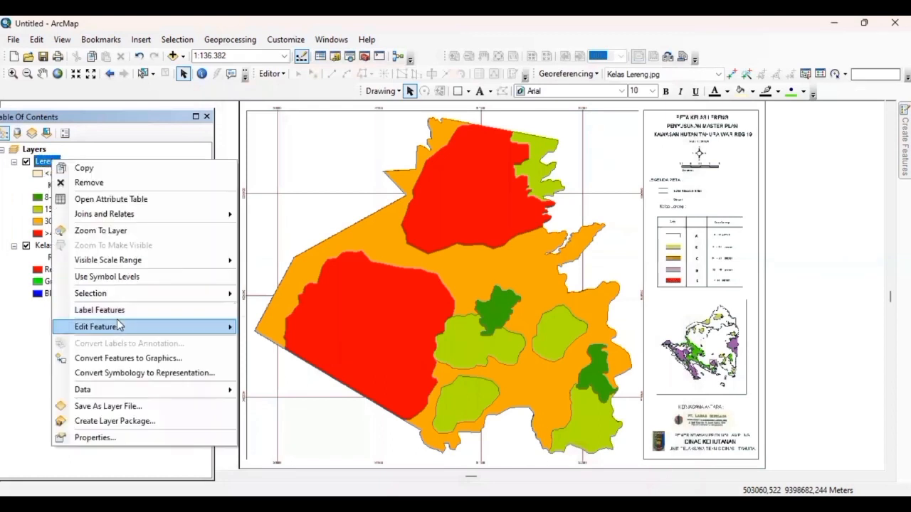
pyautogui.click(121, 310)
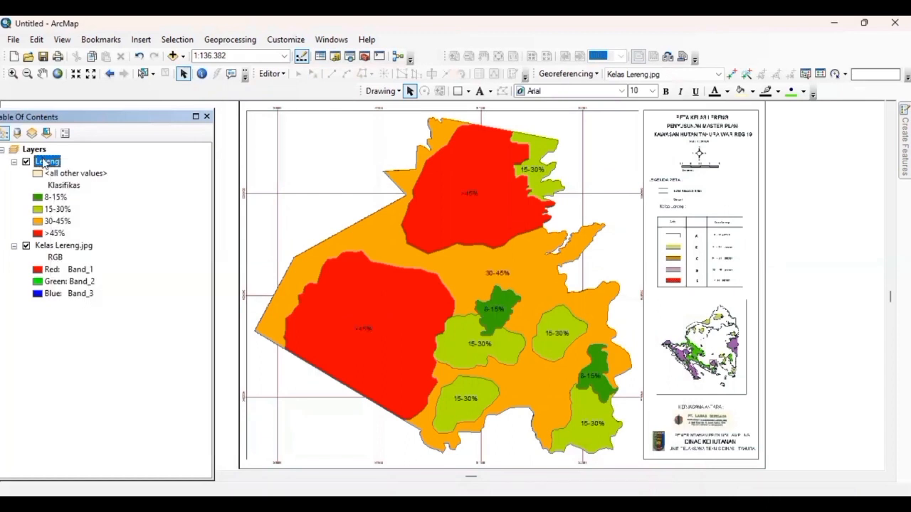
# - Keep Klasifikas as the Lereng label field, placing labels only inside polygons and removing duplicate labels
pyautogui.rightClick(44, 162)
pyautogui.click(157, 437)
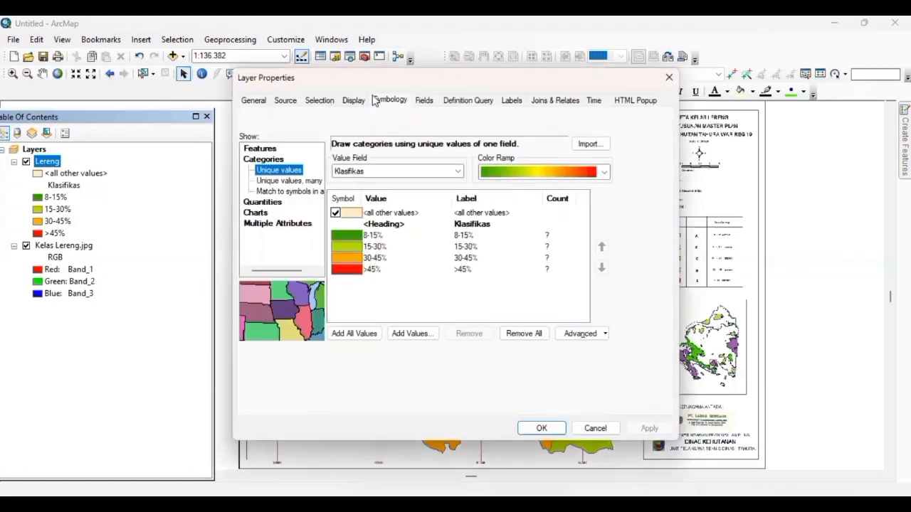
pyautogui.click(513, 104)
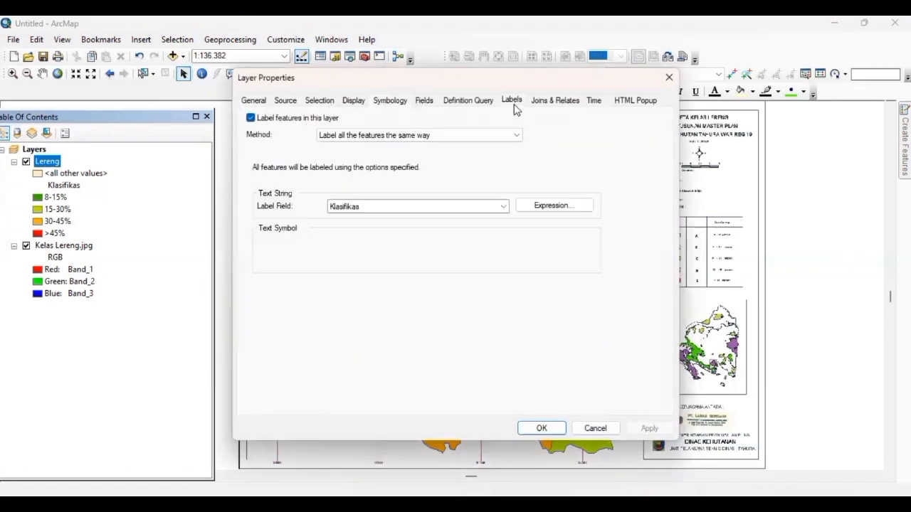
pyautogui.click(402, 209)
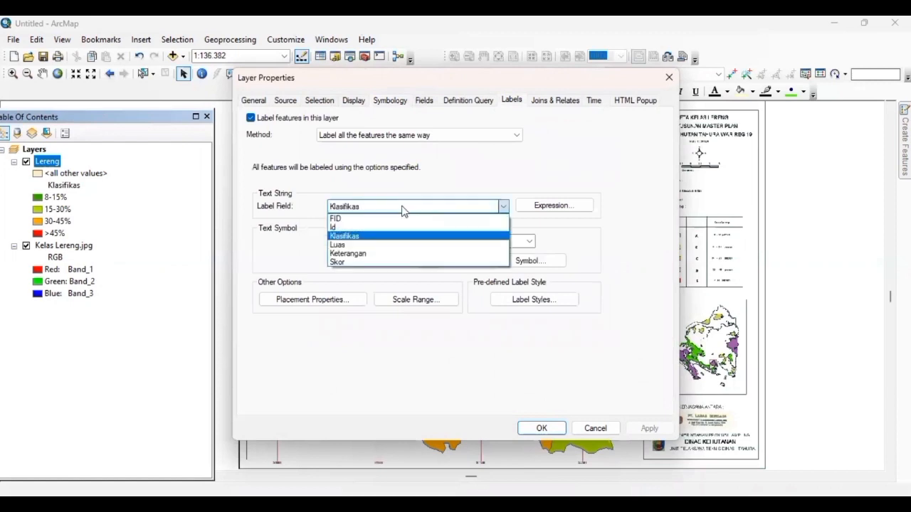
pyautogui.click(402, 209)
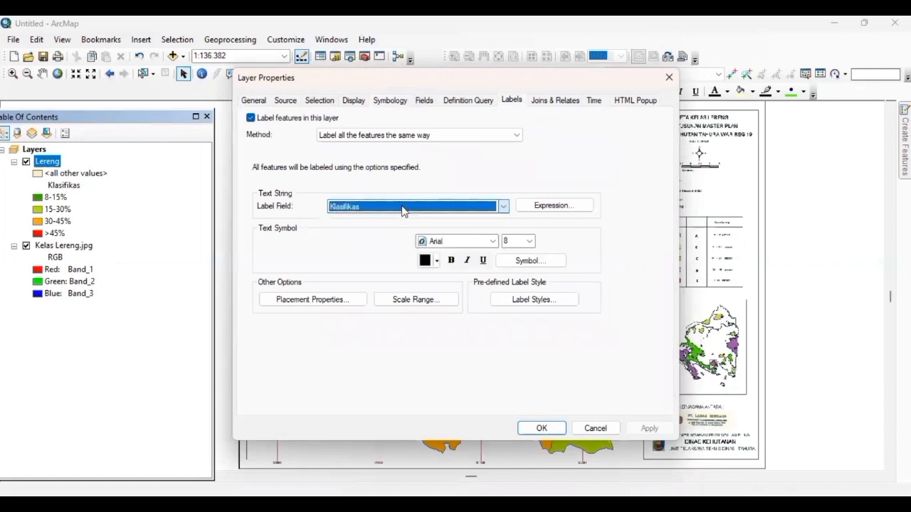
pyautogui.click(322, 302)
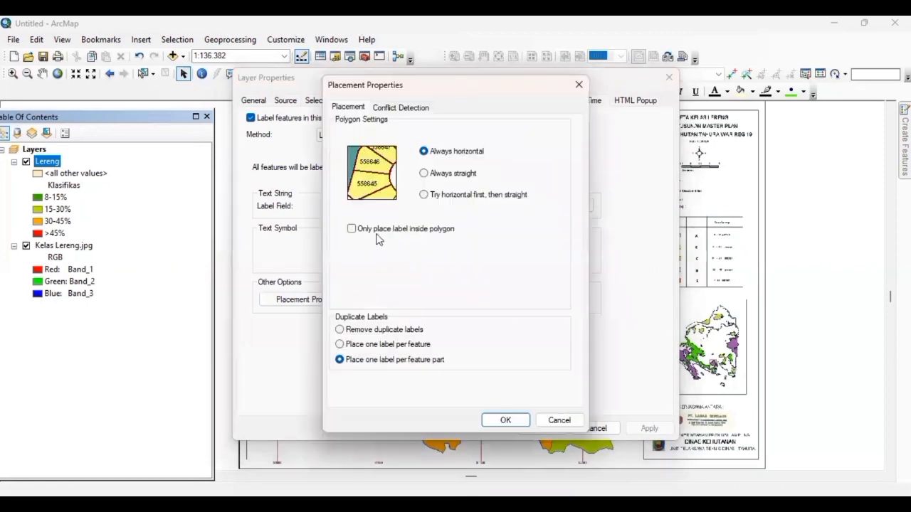
pyautogui.click(375, 230)
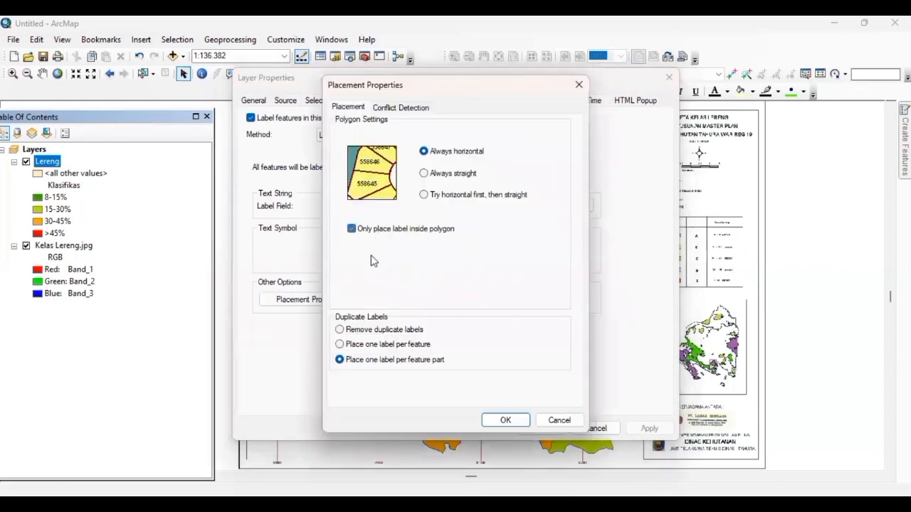
pyautogui.click(362, 330)
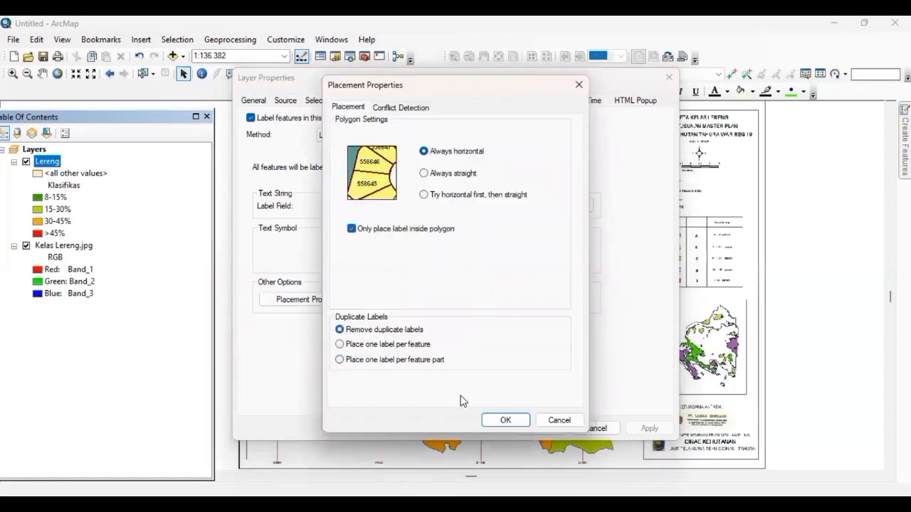
pyautogui.click(498, 422)
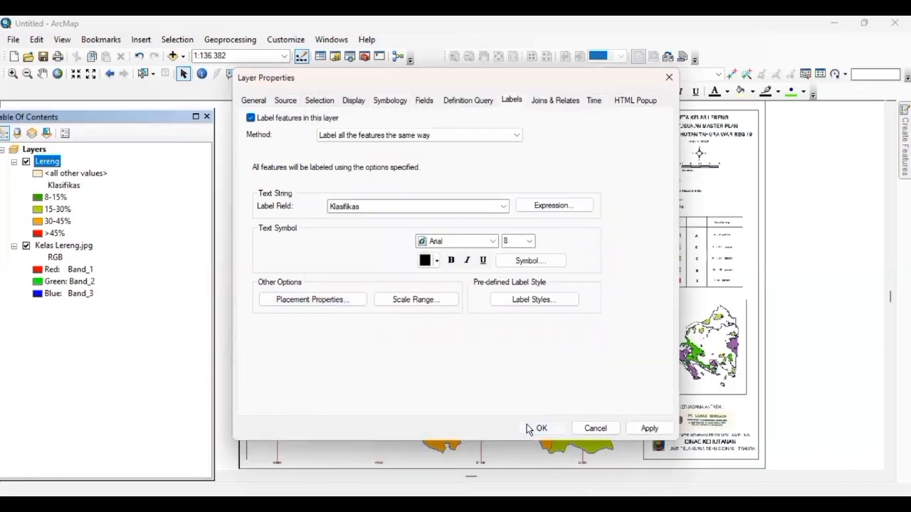
pyautogui.click(537, 428)
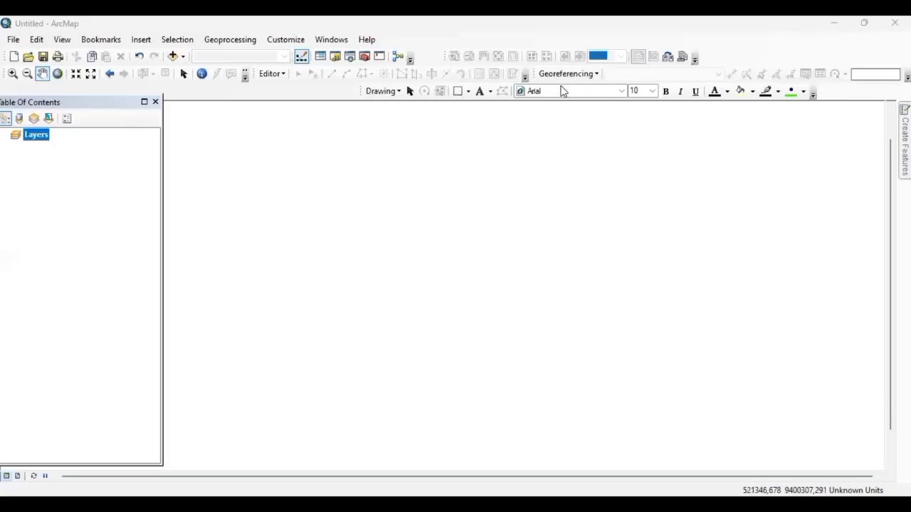
# - Add the Iklim.jpg image from the FOTO folder to the empty map, accepting its missing spatial reference
pyautogui.click(172, 56)
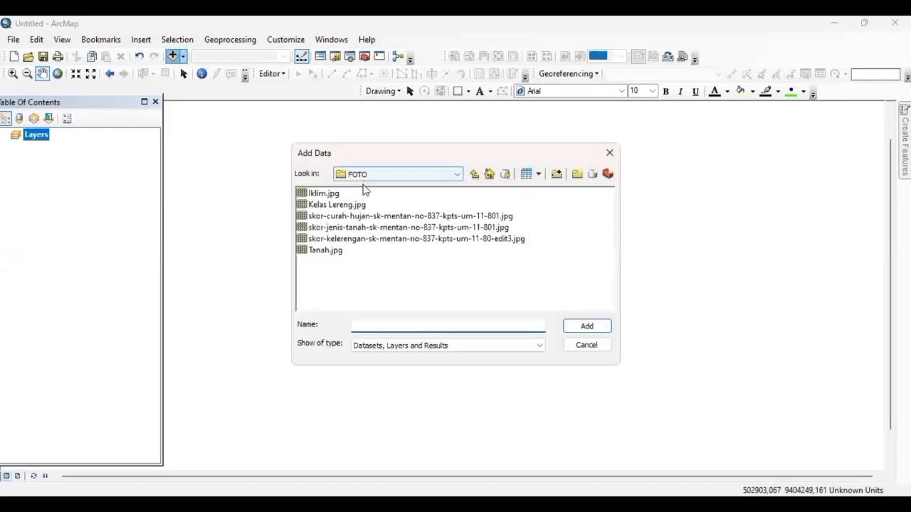
pyautogui.click(329, 194)
pyautogui.click(588, 324)
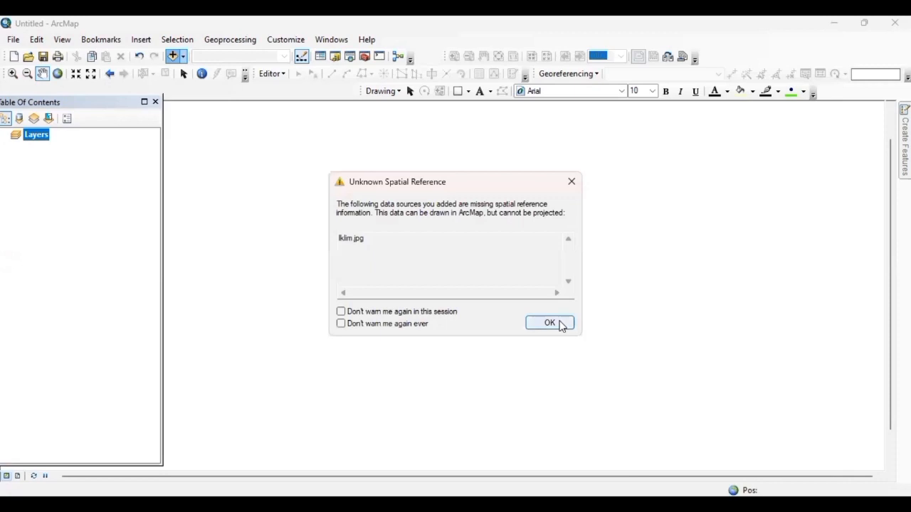
pyautogui.click(556, 322)
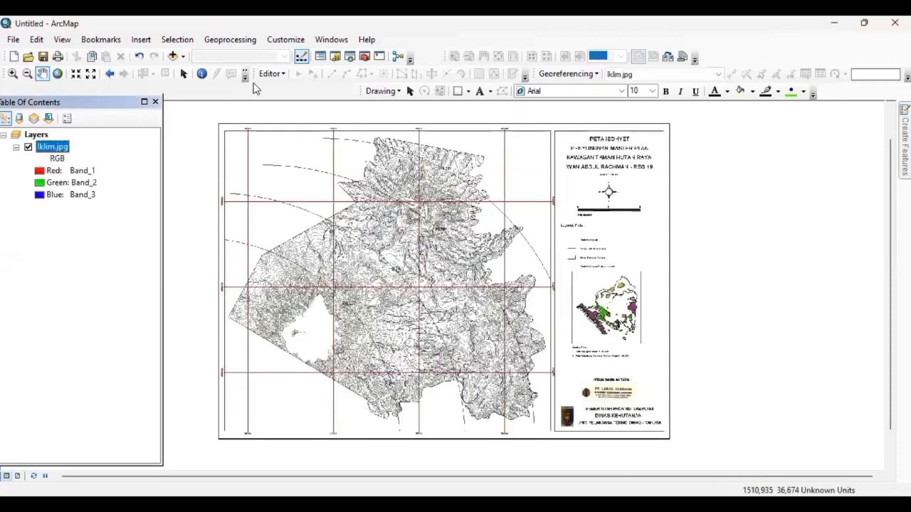
# - Add a georeferencing control point at the upper-left red grid intersection of Iklim.jpg with coordinates X 506000, Y 9399500
pyautogui.click(13, 73)
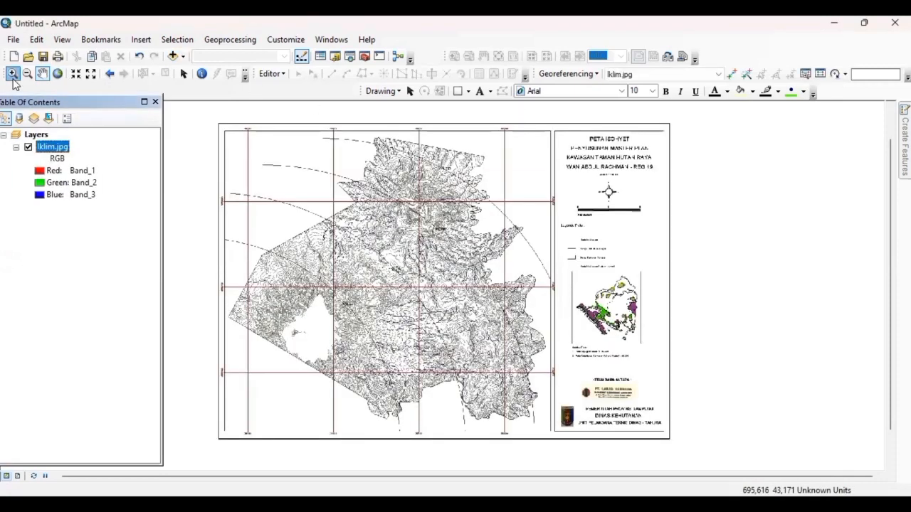
pyautogui.moveTo(234, 189); pyautogui.dragTo(277, 213)
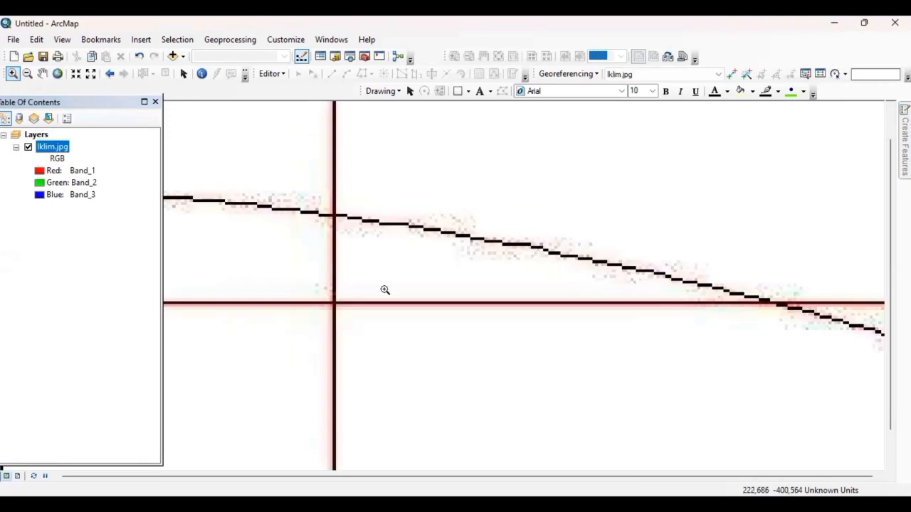
pyautogui.moveTo(417, 366); pyautogui.dragTo(244, 218)
pyautogui.moveTo(362, 257); pyautogui.dragTo(528, 409)
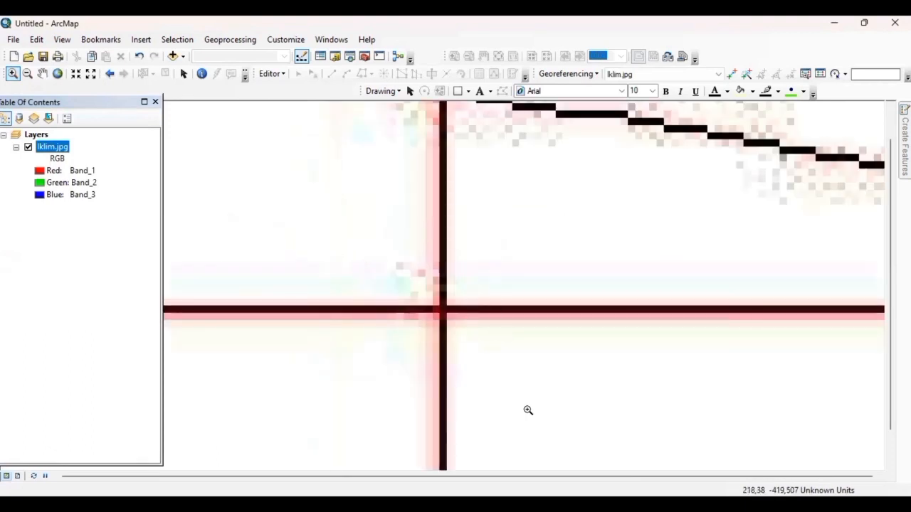
pyautogui.moveTo(373, 163); pyautogui.dragTo(541, 281)
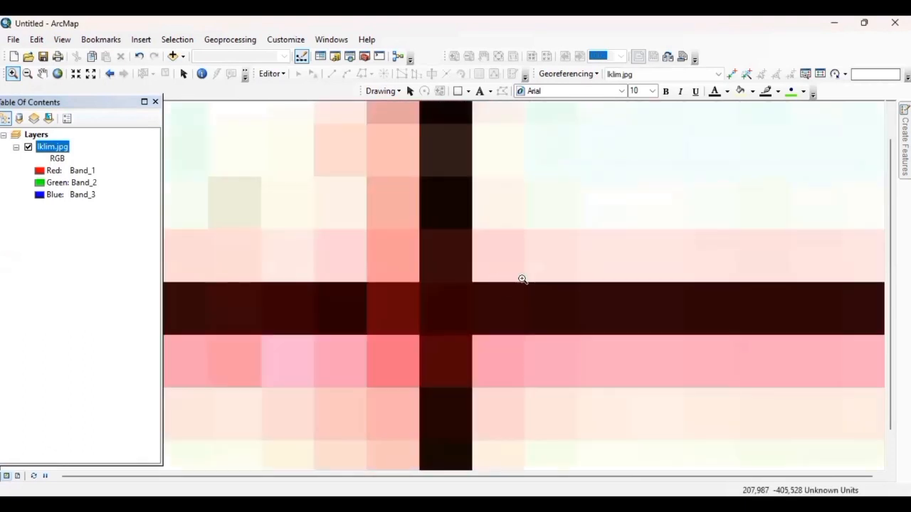
pyautogui.click(732, 74)
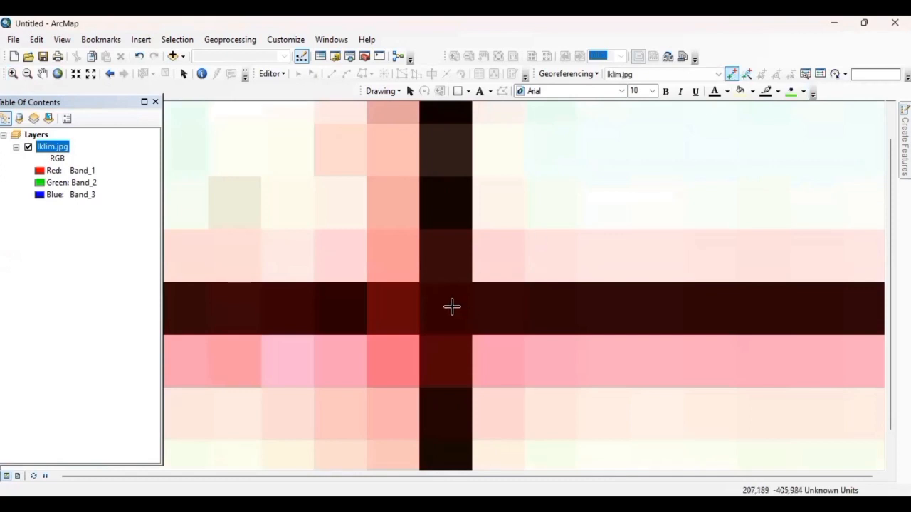
pyautogui.click(442, 306)
pyautogui.rightClick(443, 306)
pyautogui.click(456, 314)
pyautogui.write('506000')
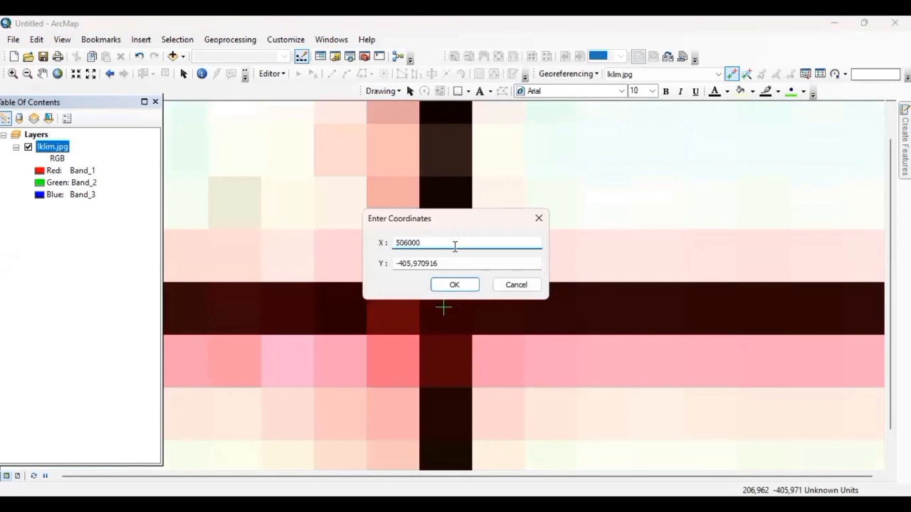
pyautogui.doubleClick(402, 269)
pyautogui.write('93')
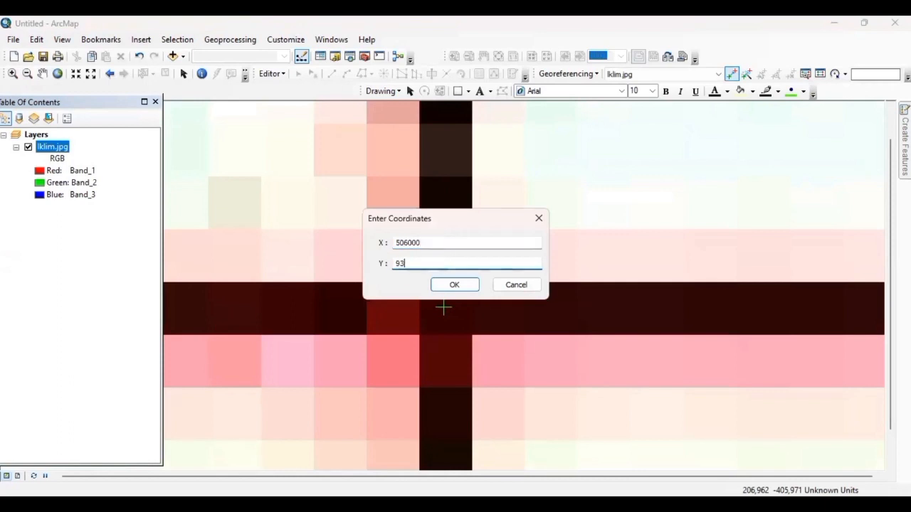
pyautogui.write('99500')
pyautogui.click(442, 282)
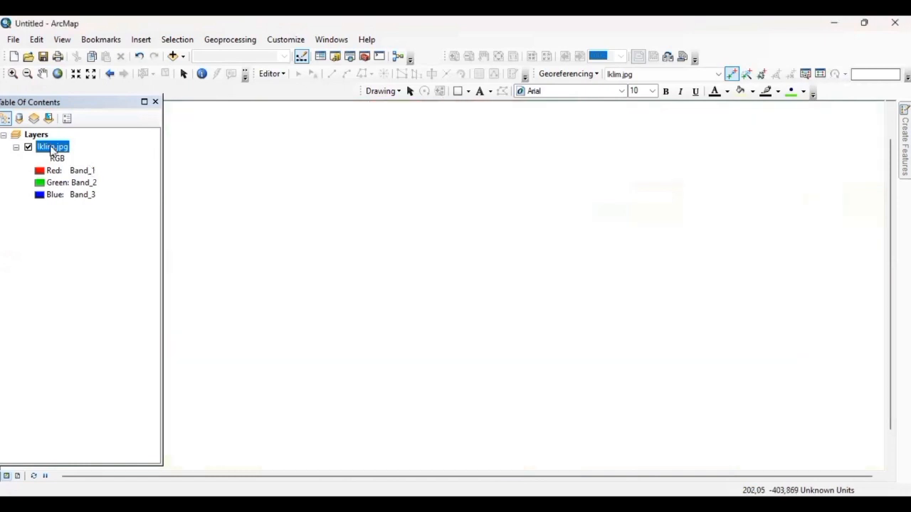
# - Add a control point at the lower-left red grid intersection of Iklim.jpg with coordinates X 506000, Y 9388500, and show the whole layer
pyautogui.rightClick(50, 147)
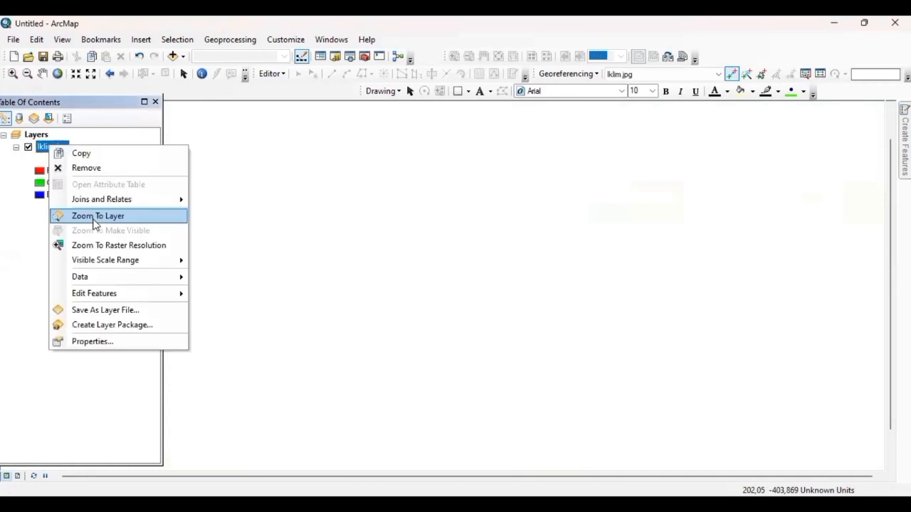
pyautogui.click(95, 213)
pyautogui.click(12, 73)
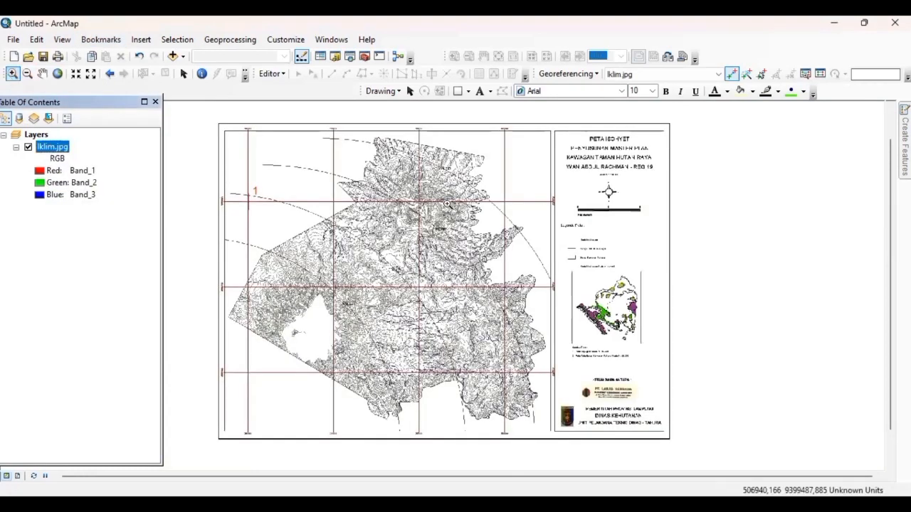
pyautogui.moveTo(235, 359); pyautogui.dragTo(262, 389)
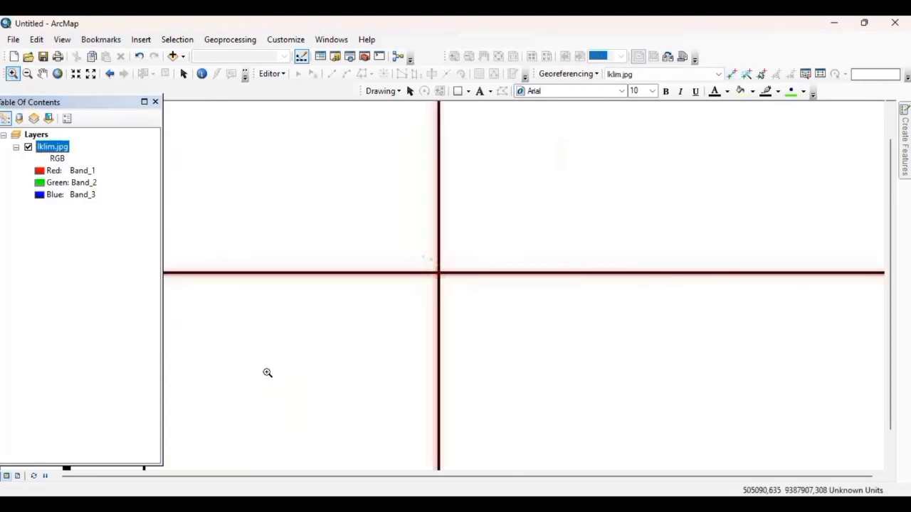
pyautogui.moveTo(400, 223); pyautogui.dragTo(484, 339)
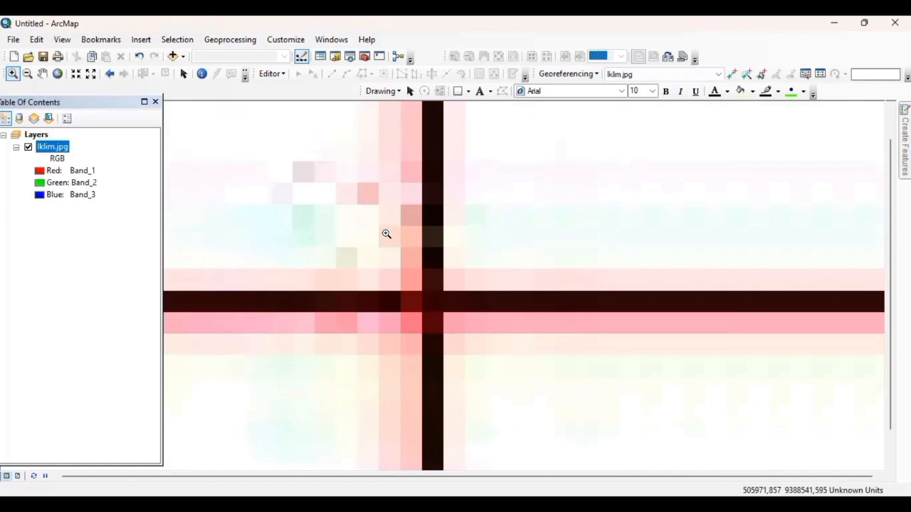
pyautogui.moveTo(388, 234); pyautogui.dragTo(484, 330)
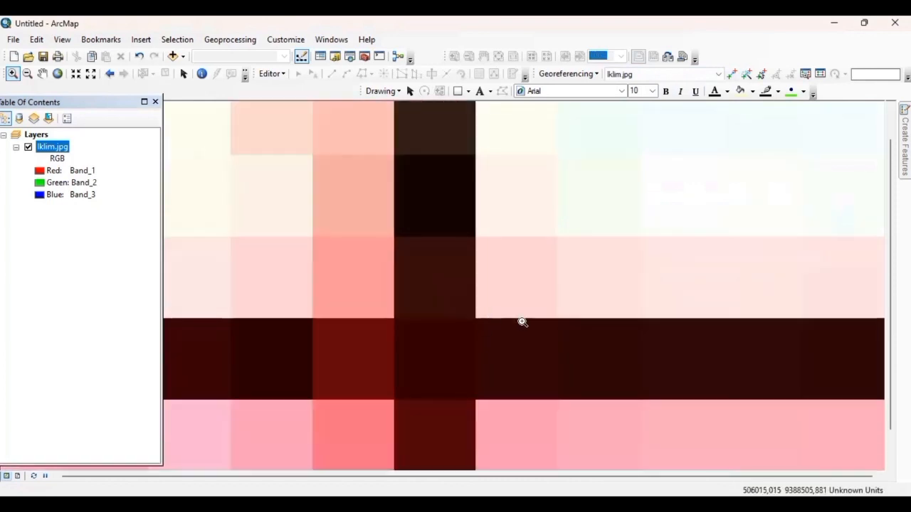
pyautogui.click(731, 74)
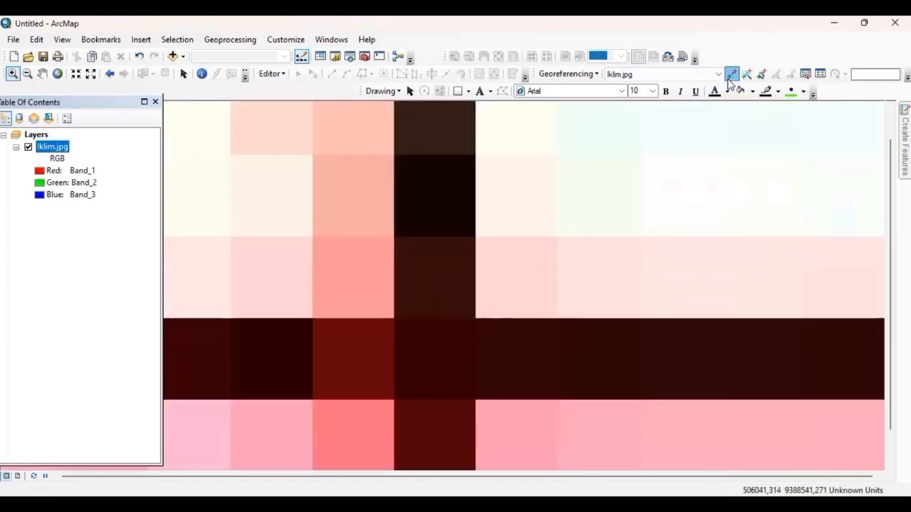
pyautogui.click(433, 357)
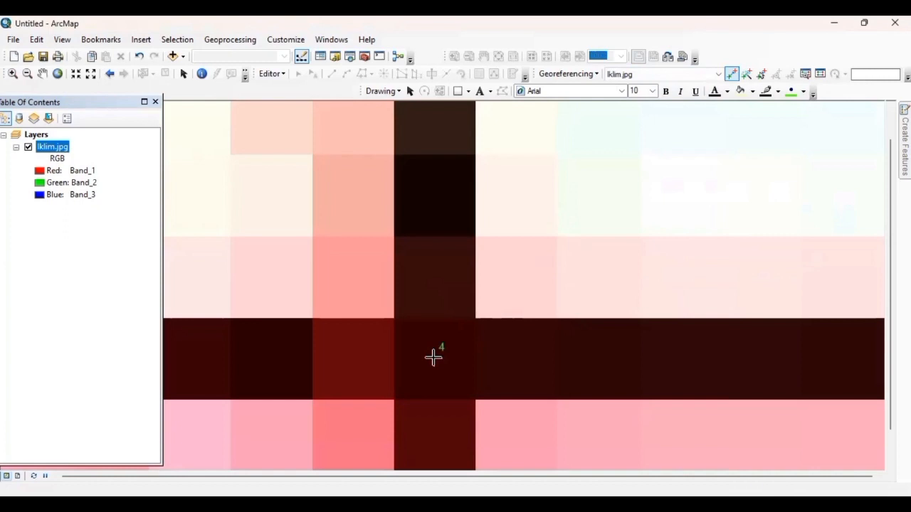
pyautogui.rightClick(433, 357)
pyautogui.click(443, 366)
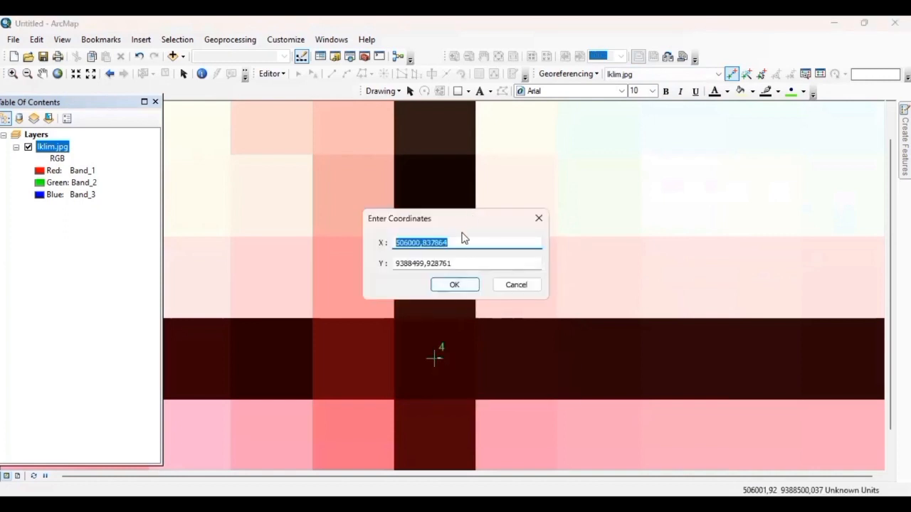
pyautogui.moveTo(420, 243); pyautogui.dragTo(414, 263)
pyautogui.press('BackSpace')
pyautogui.write('5')
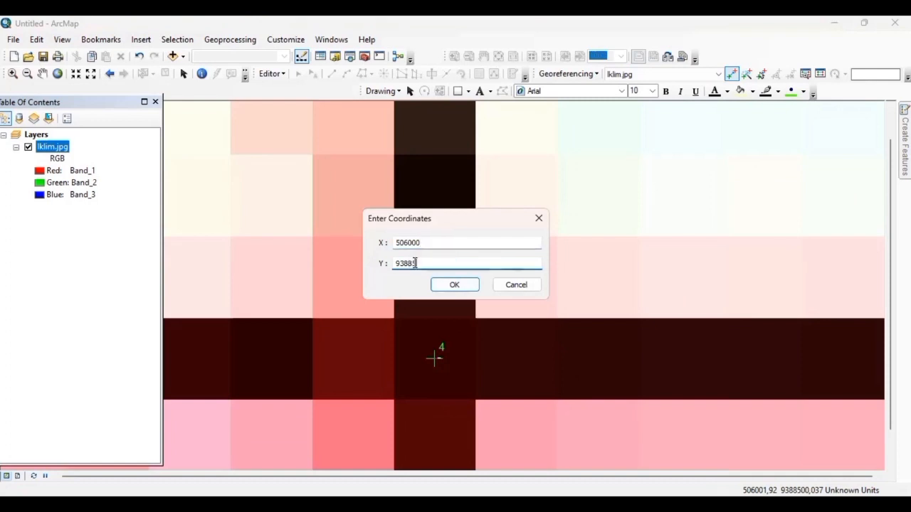
pyautogui.write('00')
pyautogui.click(454, 285)
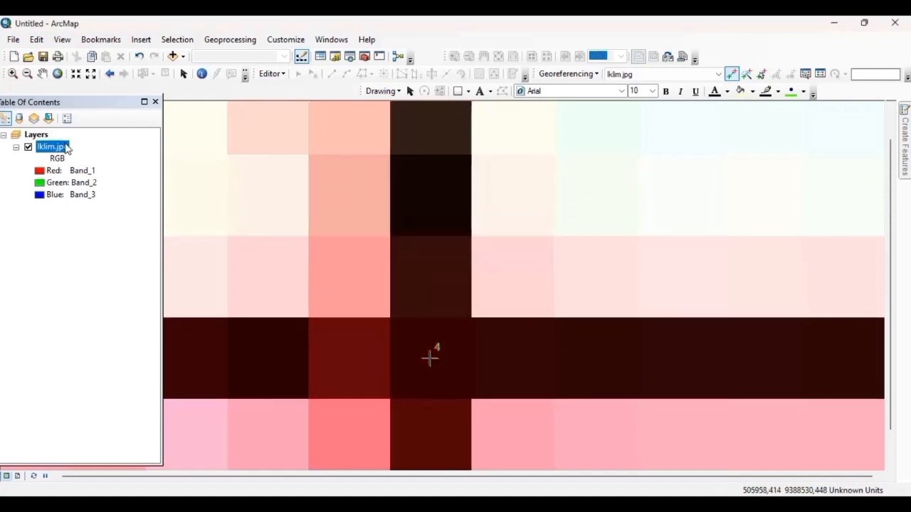
pyautogui.rightClick(66, 148)
pyautogui.click(114, 211)
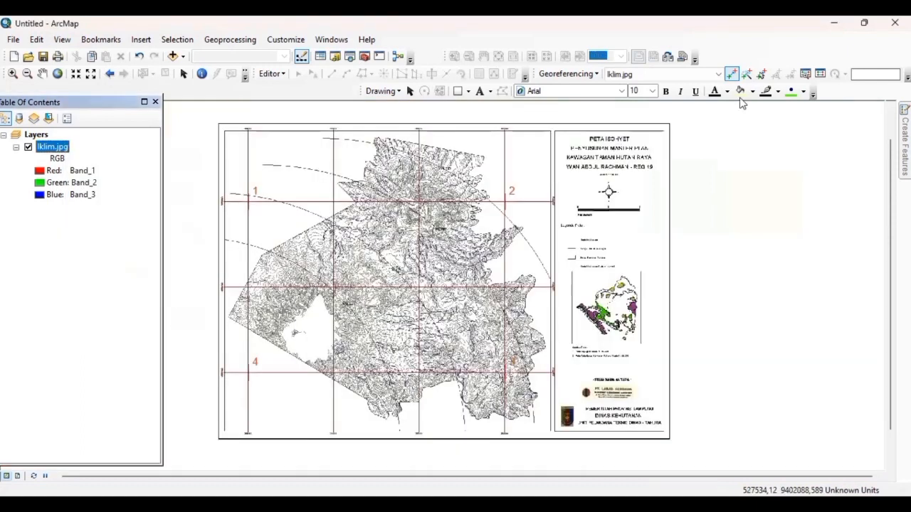
# - Save the four control points as the text file gcp iklim in TAHURA NEW, and update the georeferencing of Iklim.jpg
pyautogui.click(820, 75)
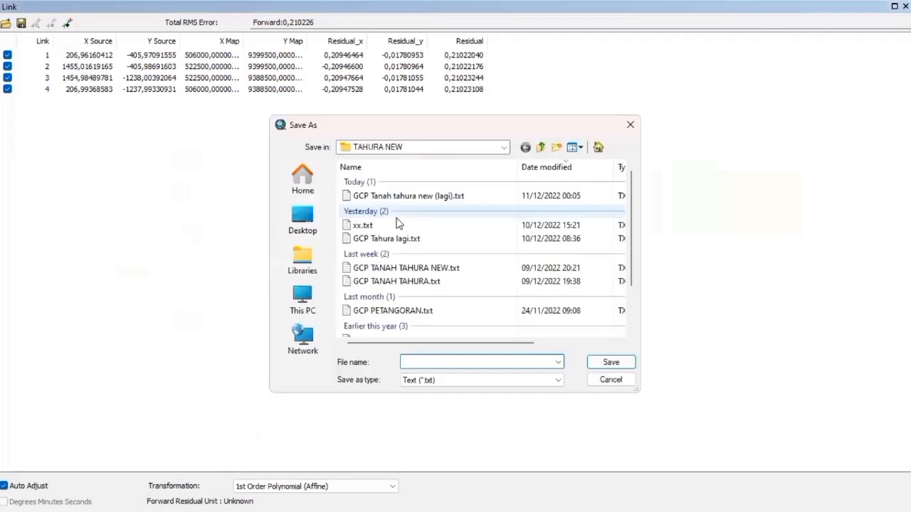
pyautogui.write('gcp')
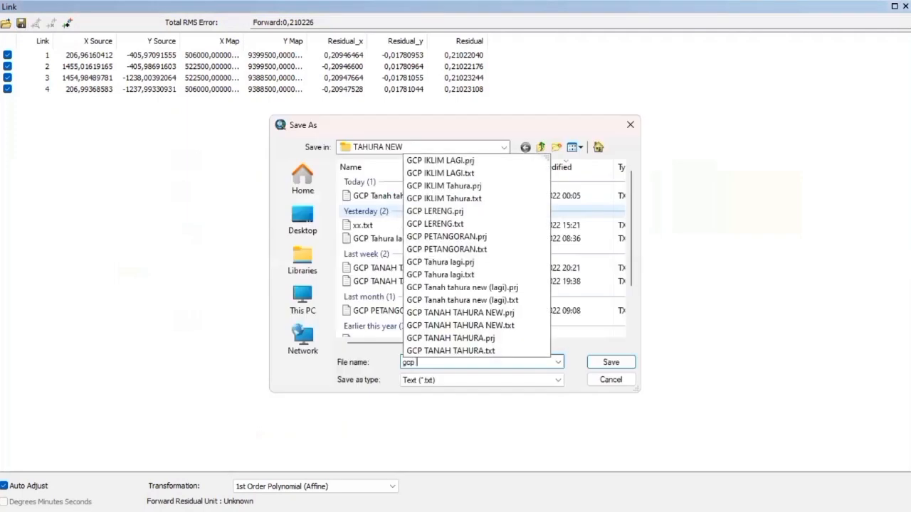
pyautogui.write(' iklim')
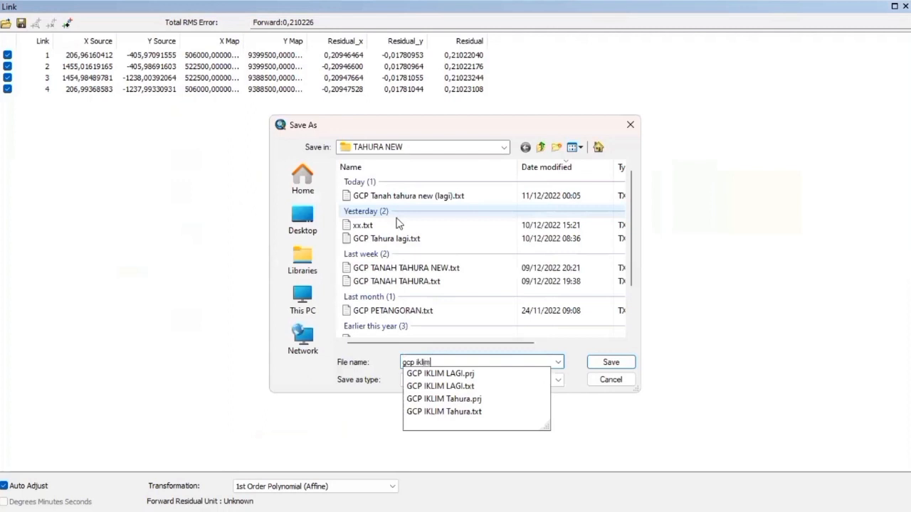
pyautogui.press('Return')
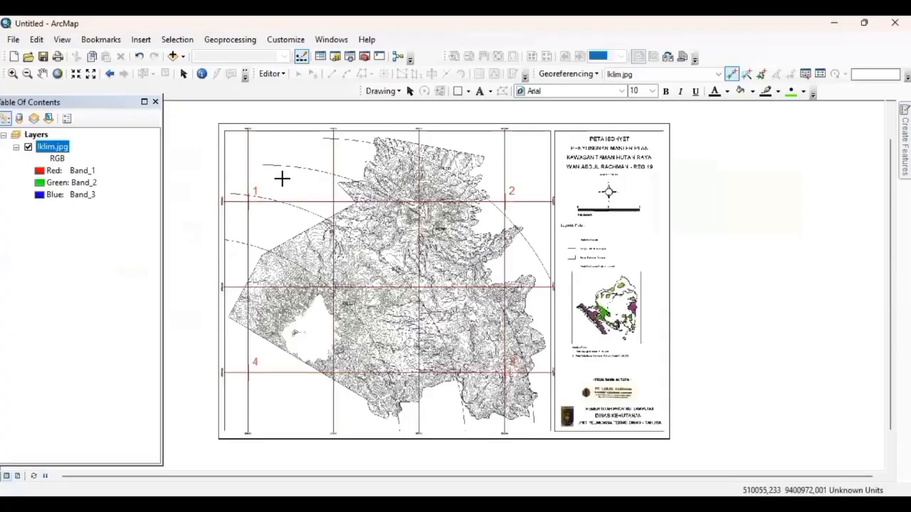
pyautogui.click(573, 74)
pyautogui.click(575, 87)
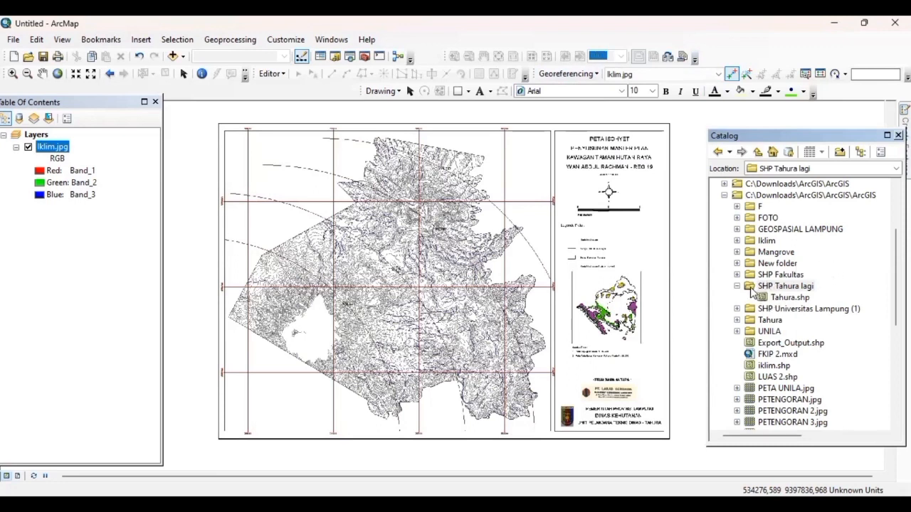
# - Set up a new shapefile in the SHP Tahura lagi folder, named Iklim, with feature type Polygon
pyautogui.rightClick(752, 291)
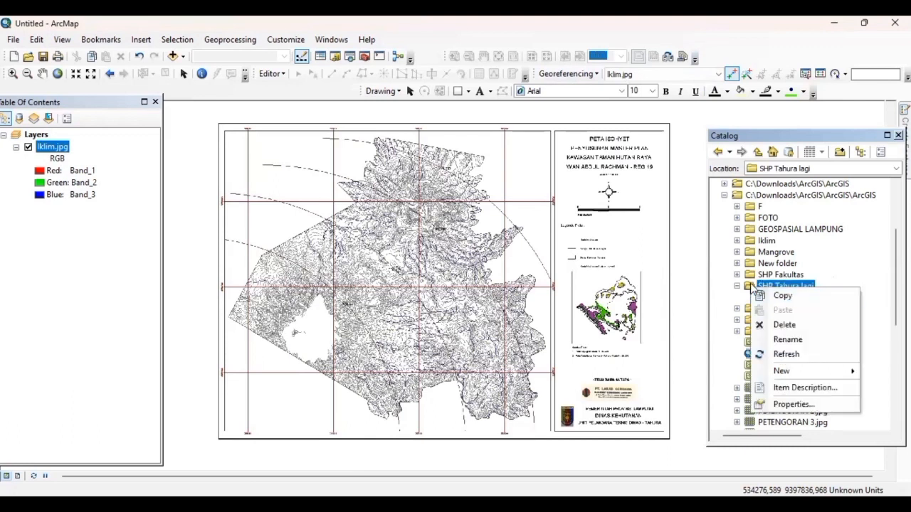
pyautogui.click(860, 255)
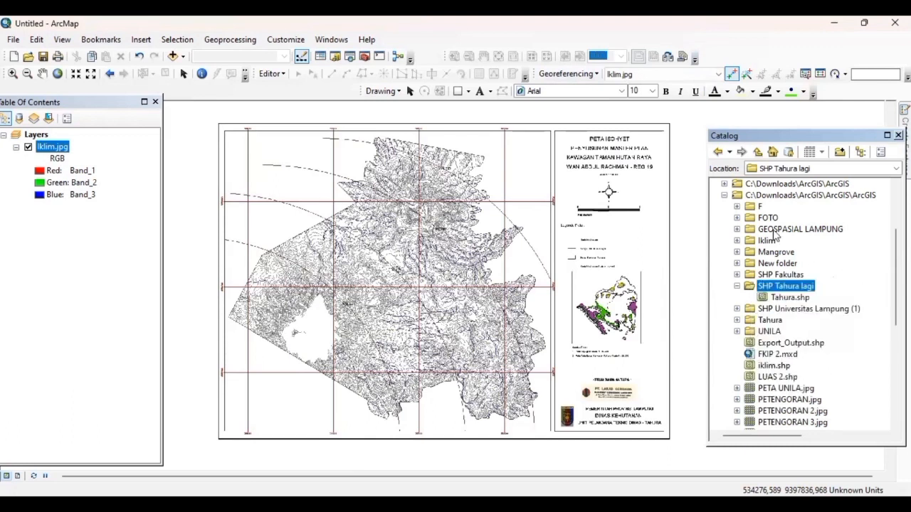
pyautogui.rightClick(750, 285)
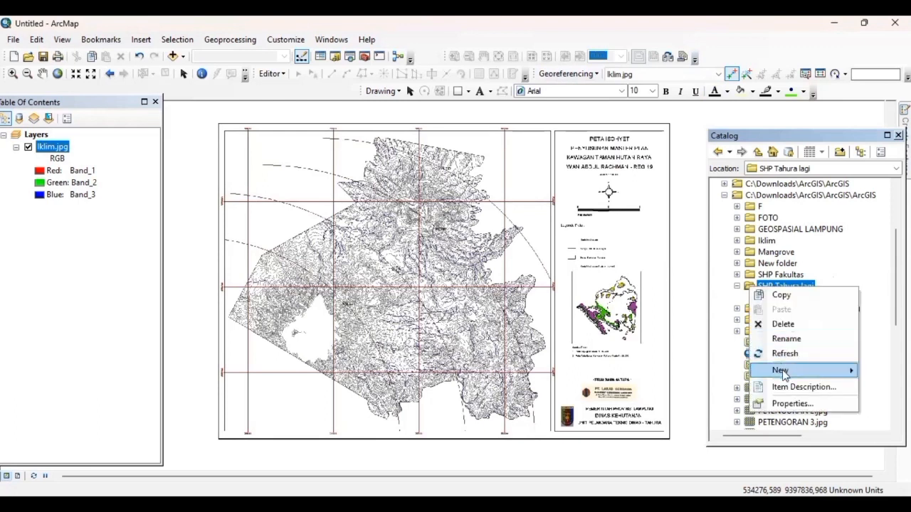
pyautogui.moveTo(784, 374)
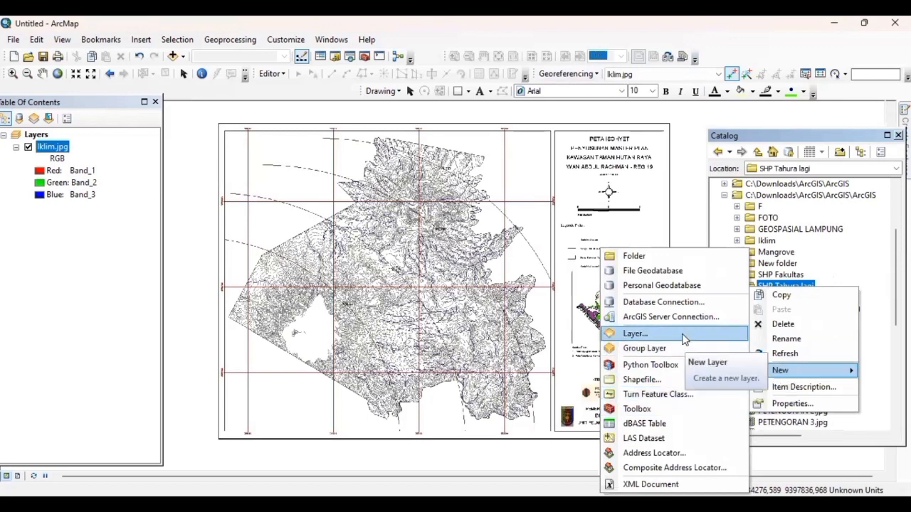
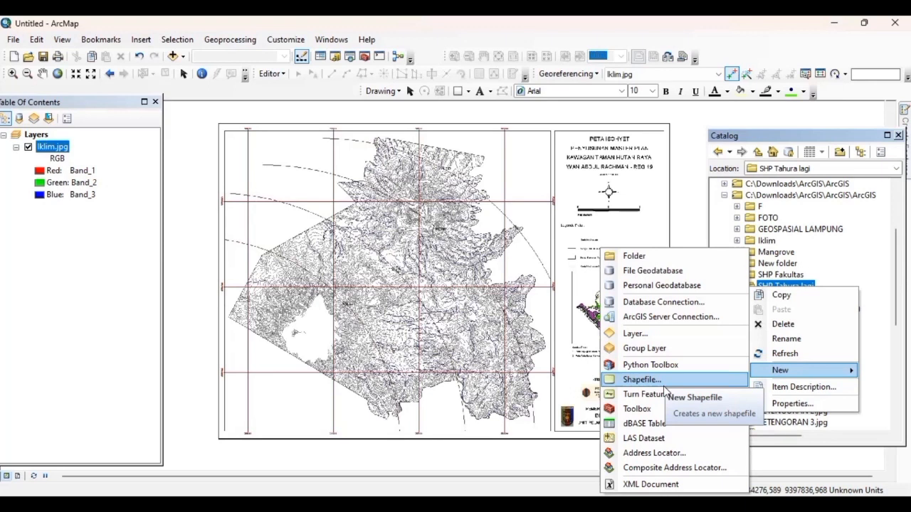
pyautogui.click(661, 379)
pyautogui.write('Iklim')
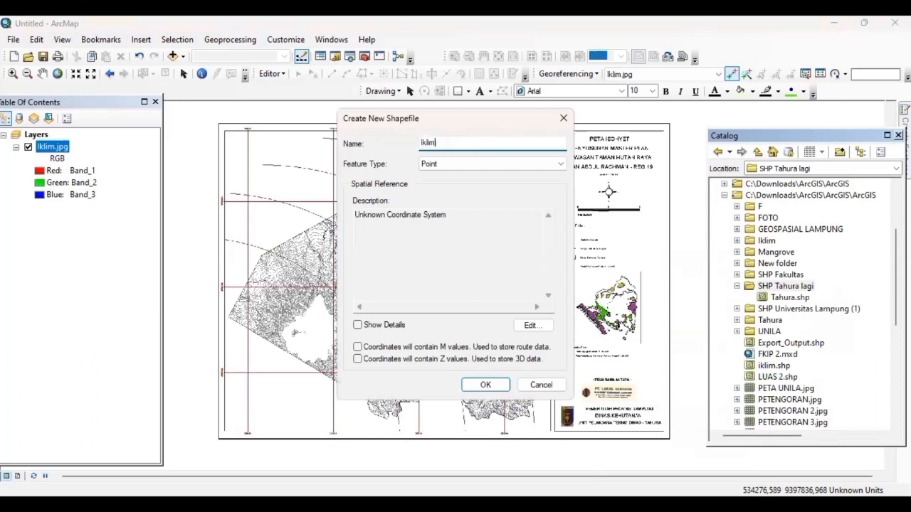
pyautogui.click(511, 164)
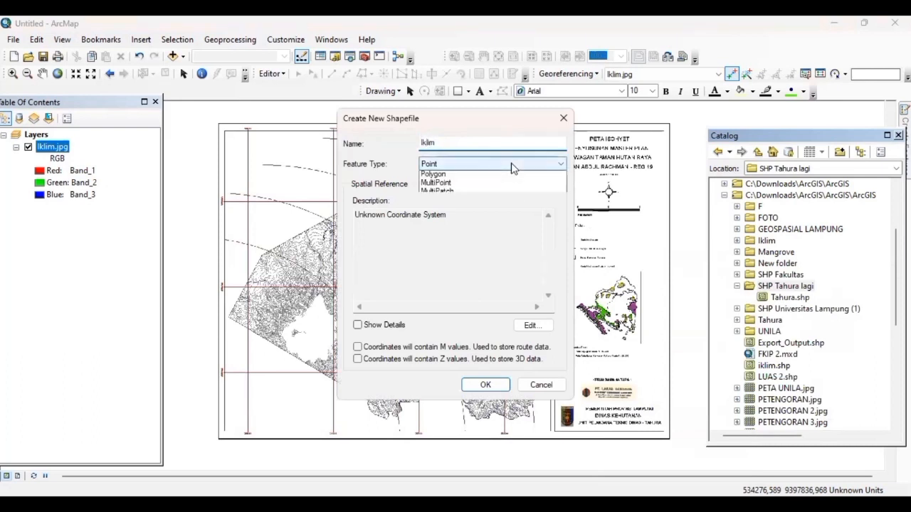
pyautogui.click(511, 185)
pyautogui.click(511, 164)
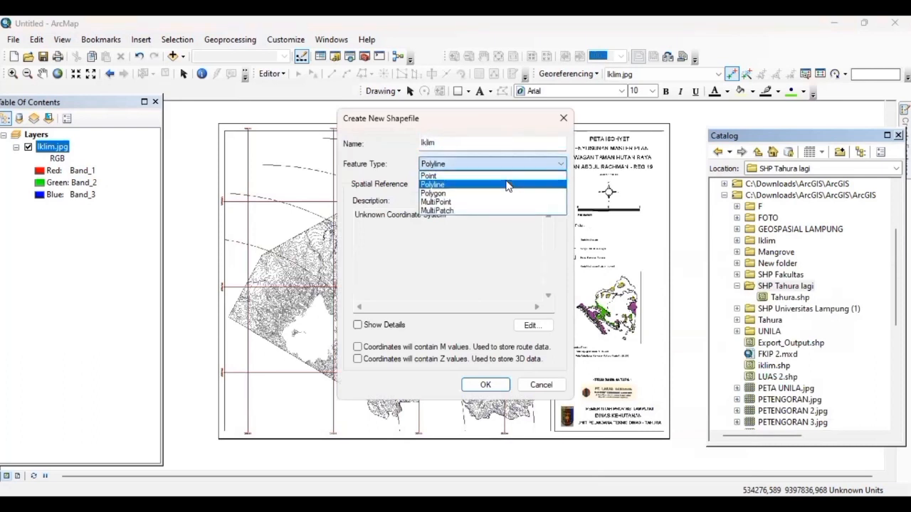
pyautogui.click(510, 193)
# - Assign the WGS 1984 UTM Zone 48S coordinate system to the new shapefile and create it
pyautogui.click(533, 326)
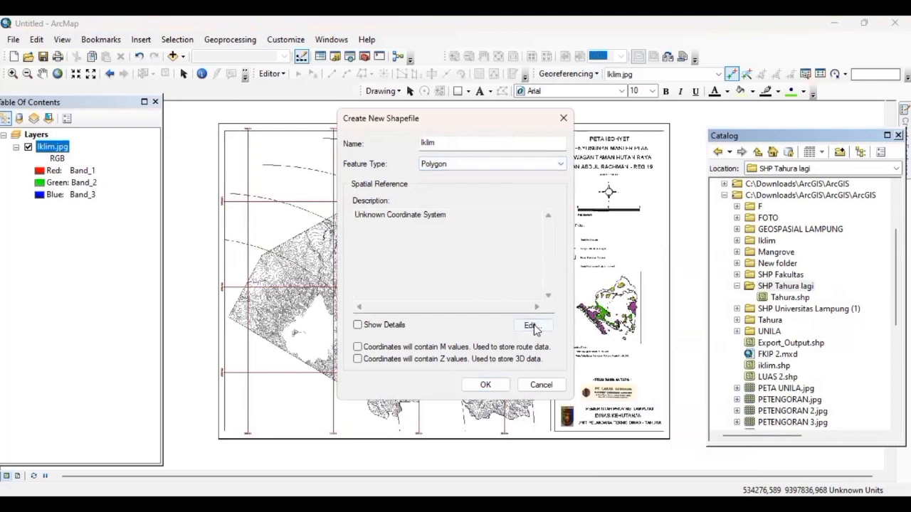
pyautogui.click(441, 180)
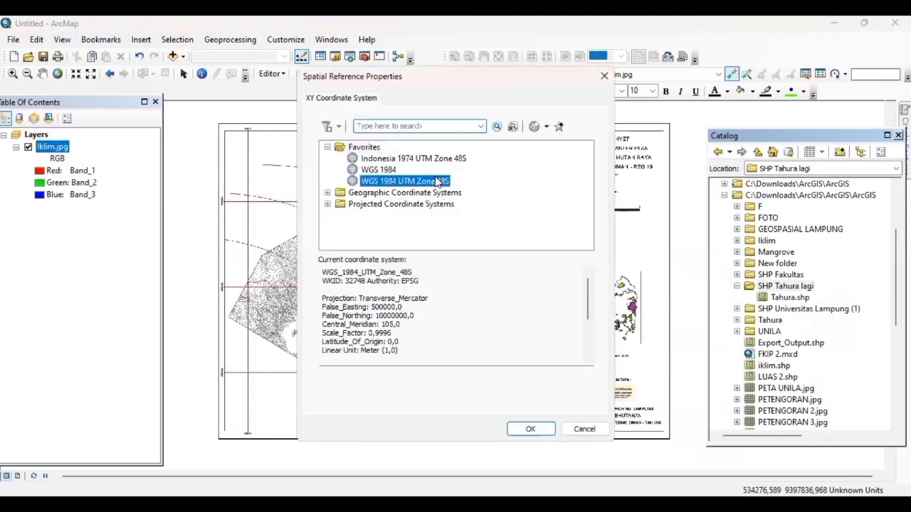
pyautogui.click(523, 430)
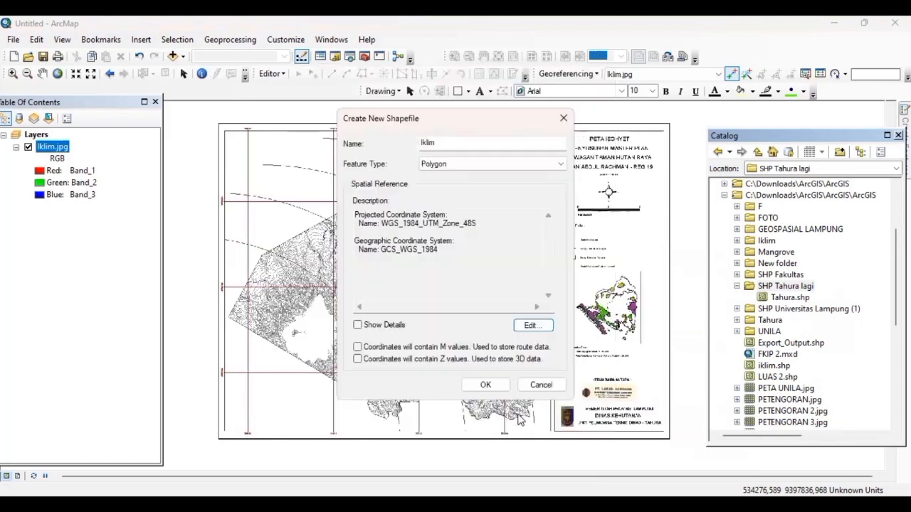
pyautogui.click(486, 385)
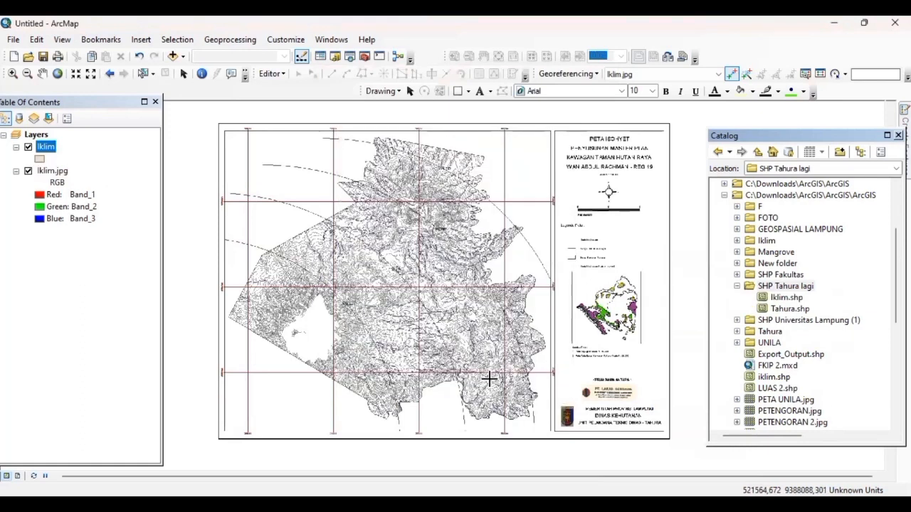
# - Start an edit session on the Iklim polygon layer and close the Catalog
pyautogui.rightClick(46, 148)
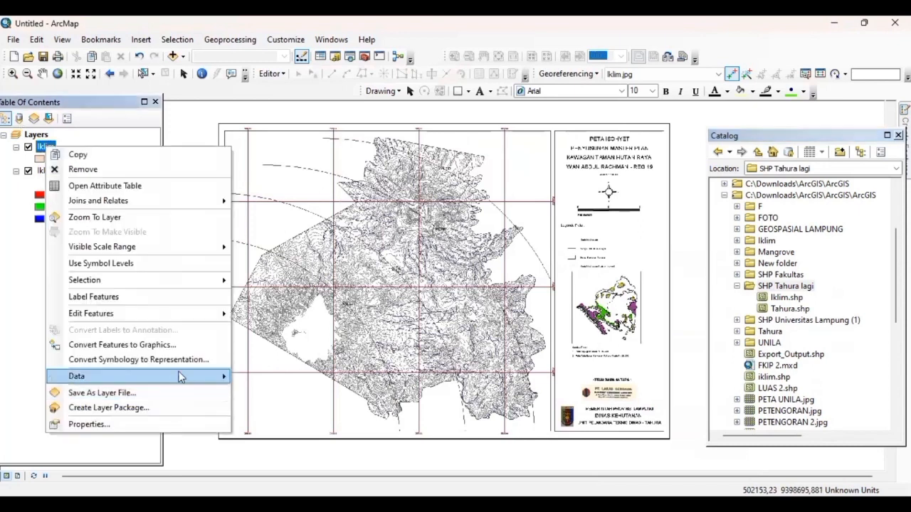
pyautogui.moveTo(198, 311)
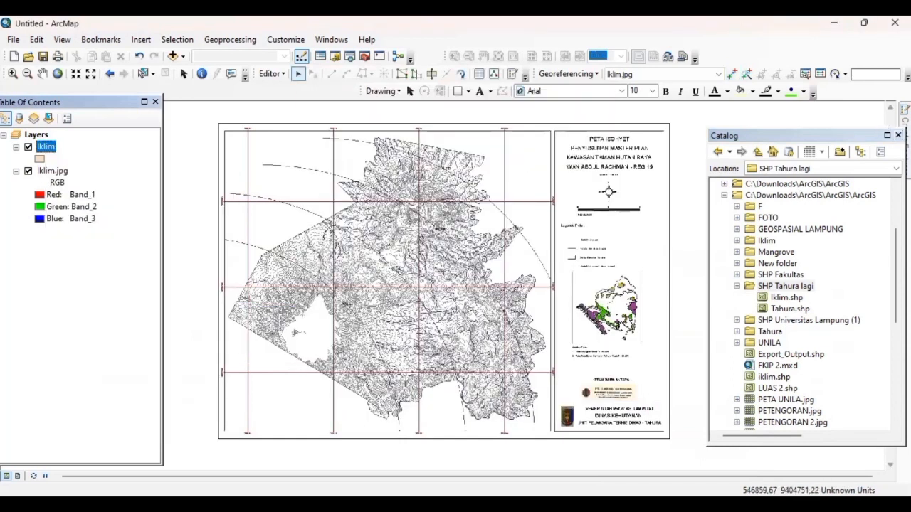
pyautogui.click(898, 135)
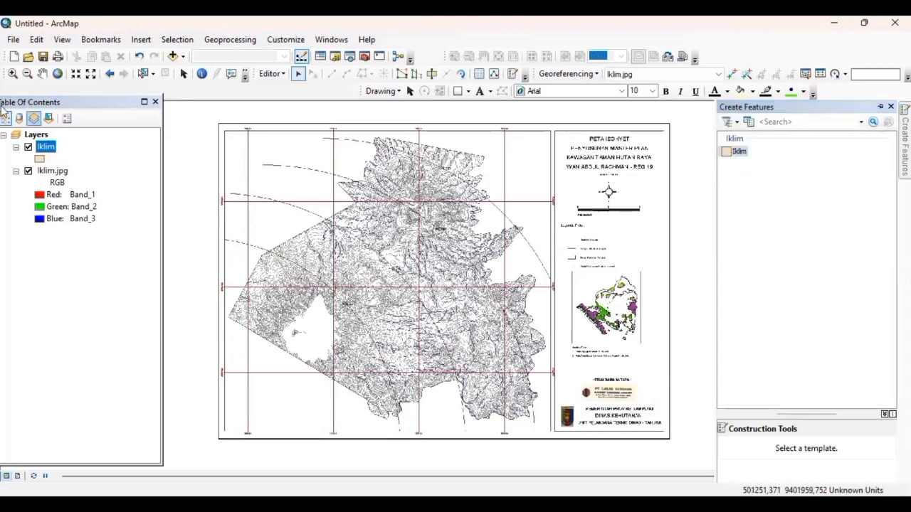
# - Begin an Iklim polygon at the map area's westernmost corner and trace its straight southwestern boundary to where the jagged southern edge starts
pyautogui.click(13, 73)
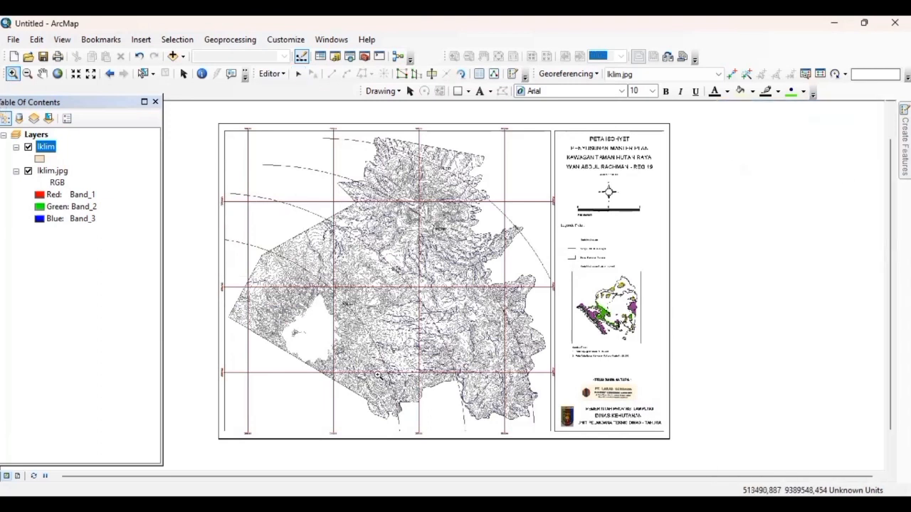
pyautogui.click(400, 409)
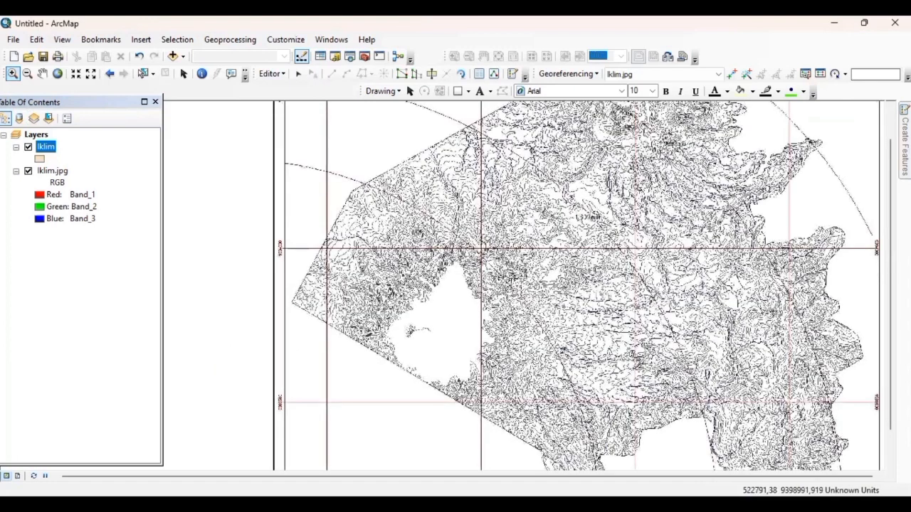
pyautogui.moveTo(905, 139)
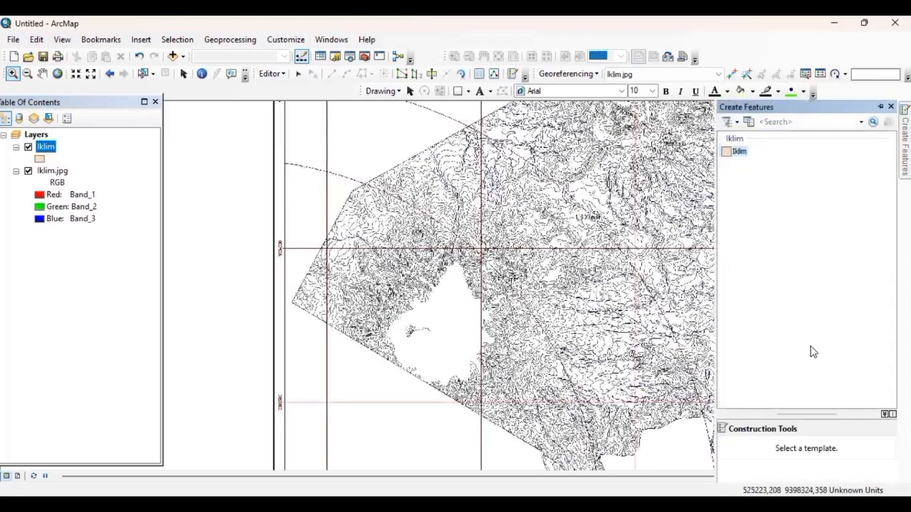
pyautogui.click(735, 150)
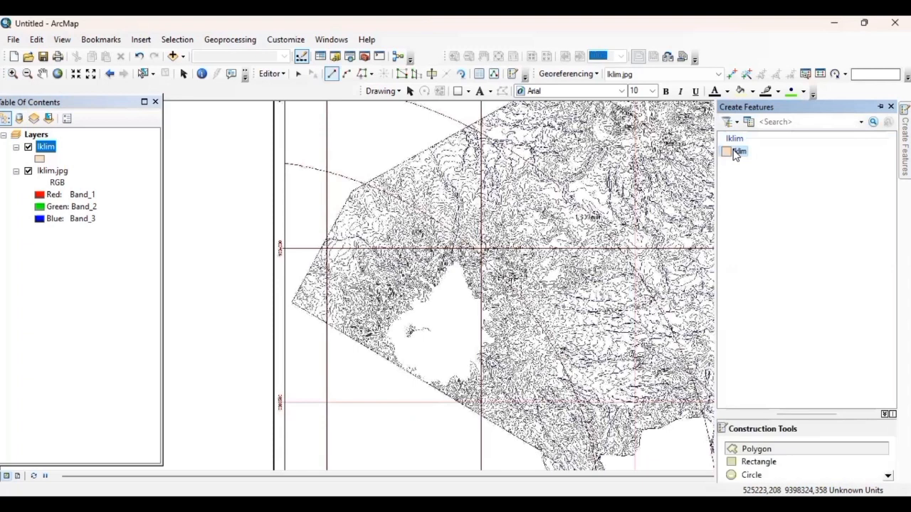
pyautogui.click(783, 454)
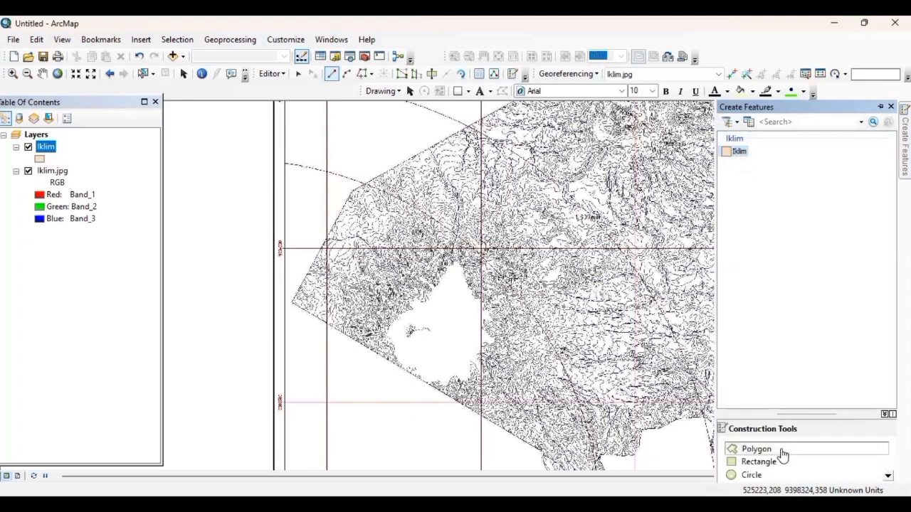
pyautogui.click(291, 302)
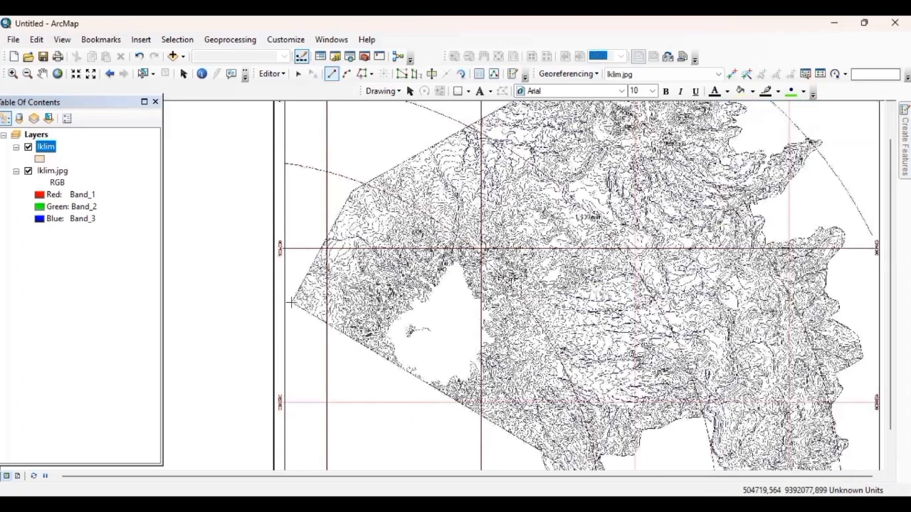
pyautogui.click(448, 395)
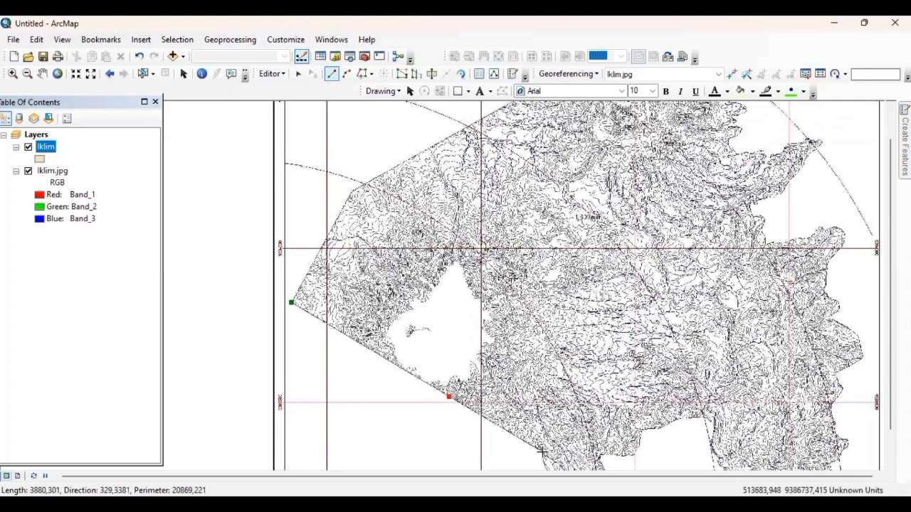
pyautogui.click(542, 451)
# - Continue the Iklim polygon around the jagged southern tip of the map area, placing vertices along its small indentations
pyautogui.press('Down')
pyautogui.press('Down')
pyautogui.press('Down')
pyautogui.press('Down')
pyautogui.press('Down')
pyautogui.press('Down')
pyautogui.press('Down')
pyautogui.press('Down')
pyautogui.press('Down')
pyautogui.press('Down')
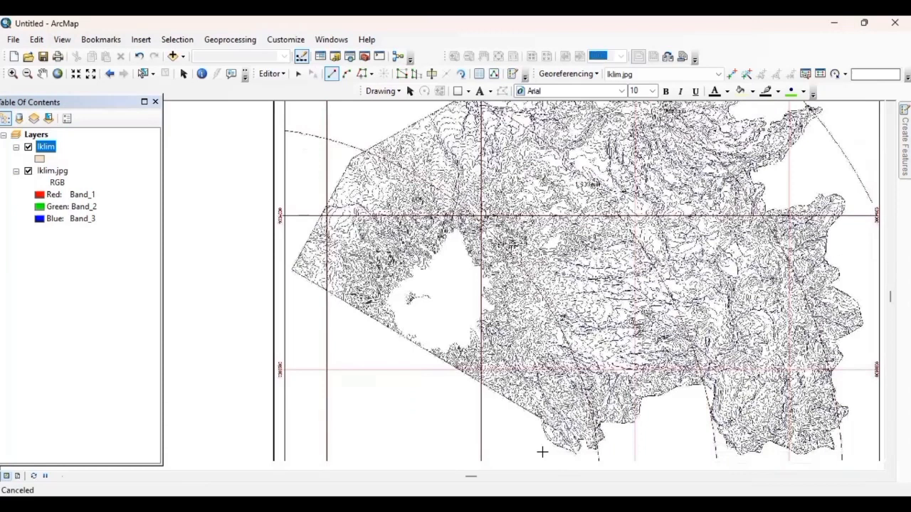
pyautogui.click(543, 412)
pyautogui.click(544, 418)
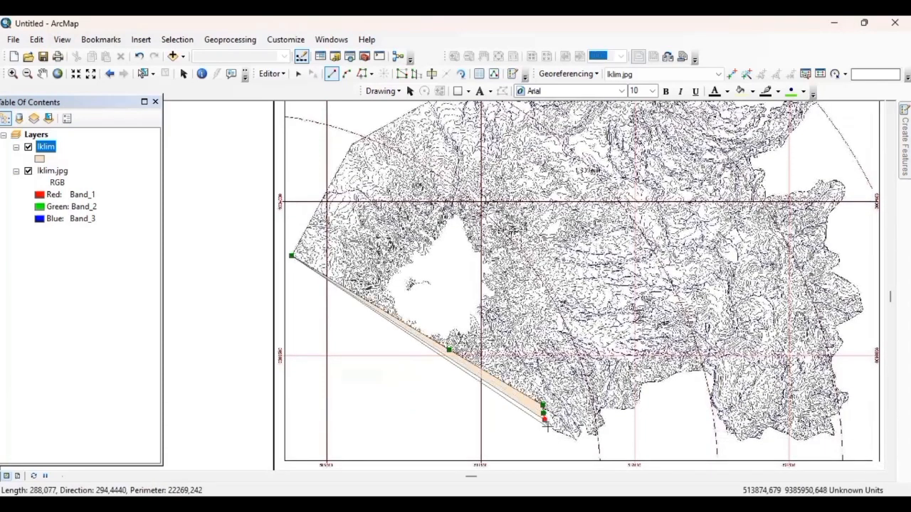
pyautogui.click(548, 427)
pyautogui.click(557, 431)
pyautogui.click(568, 436)
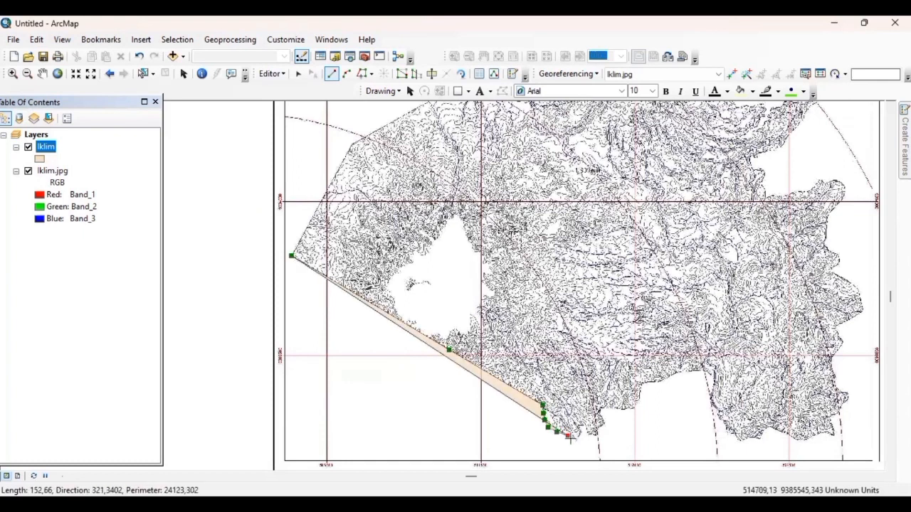
pyautogui.click(576, 440)
pyautogui.click(578, 436)
pyautogui.click(582, 432)
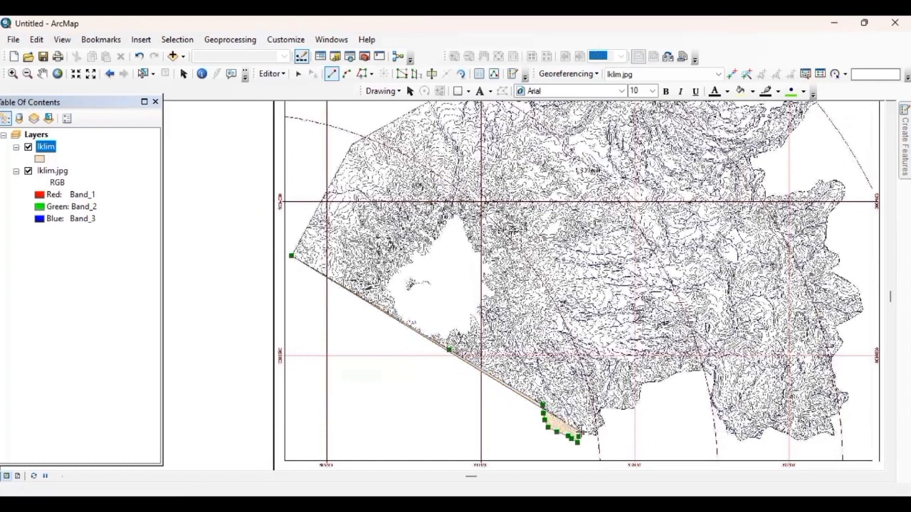
pyautogui.click(578, 425)
pyautogui.click(583, 424)
pyautogui.click(585, 428)
pyautogui.click(586, 431)
pyautogui.click(591, 436)
pyautogui.click(596, 435)
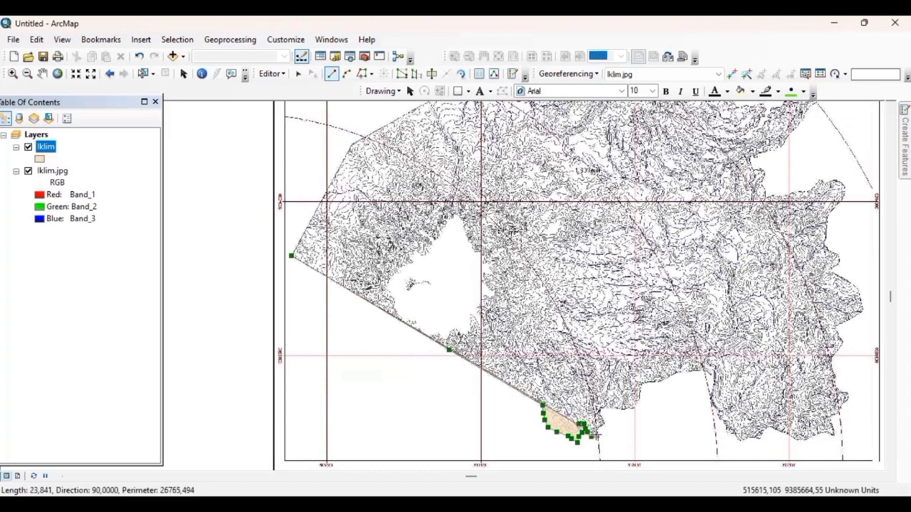
# - Trace the polygon up the eastern side of the southern lobe and along the stepped edge of the neighbouring southern bay
pyautogui.click(598, 430)
pyautogui.click(599, 427)
pyautogui.click(604, 424)
pyautogui.click(604, 421)
pyautogui.click(601, 416)
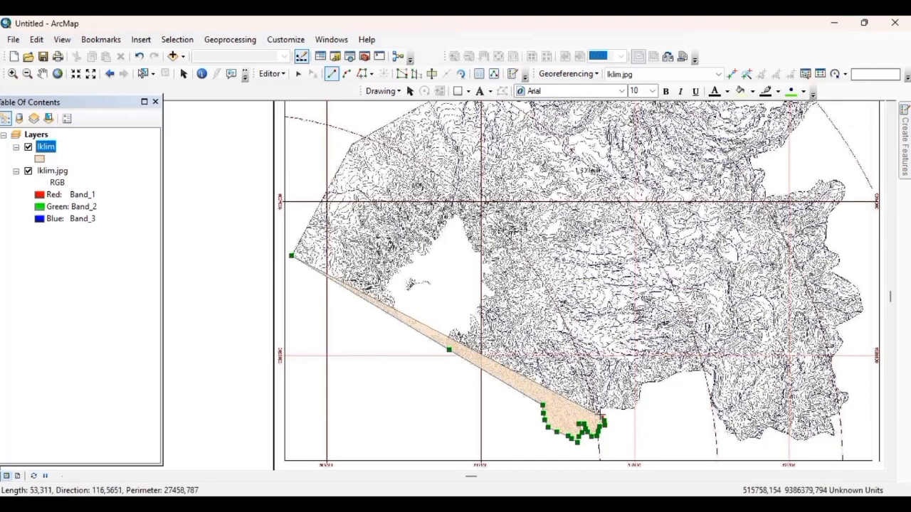
pyautogui.click(600, 410)
pyautogui.click(602, 407)
pyautogui.click(610, 408)
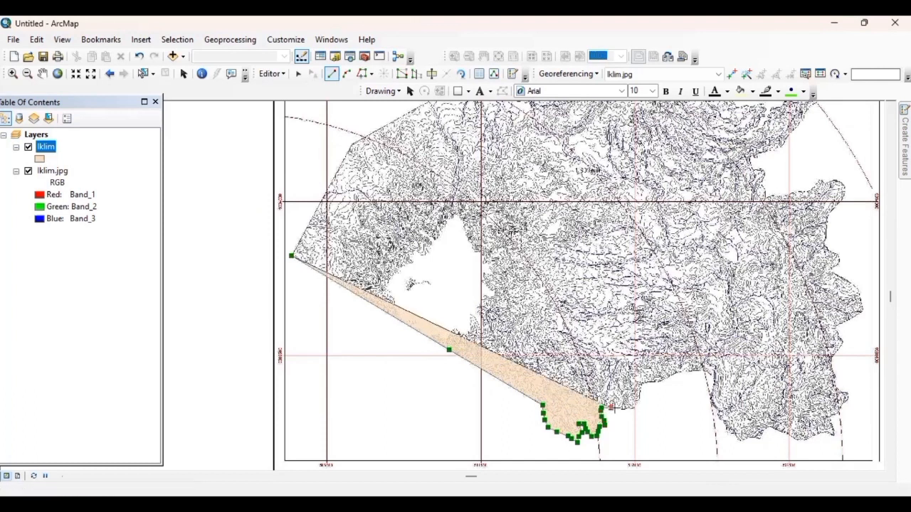
pyautogui.click(617, 409)
pyautogui.click(625, 409)
pyautogui.click(633, 409)
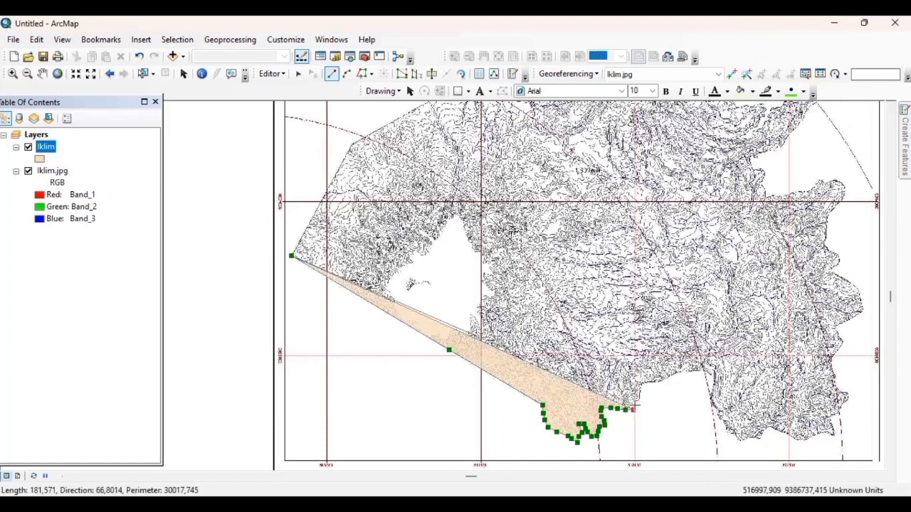
pyautogui.click(635, 404)
pyautogui.click(639, 397)
pyautogui.click(642, 388)
pyautogui.click(646, 383)
pyautogui.click(649, 381)
pyautogui.click(655, 380)
pyautogui.click(663, 381)
pyautogui.click(668, 377)
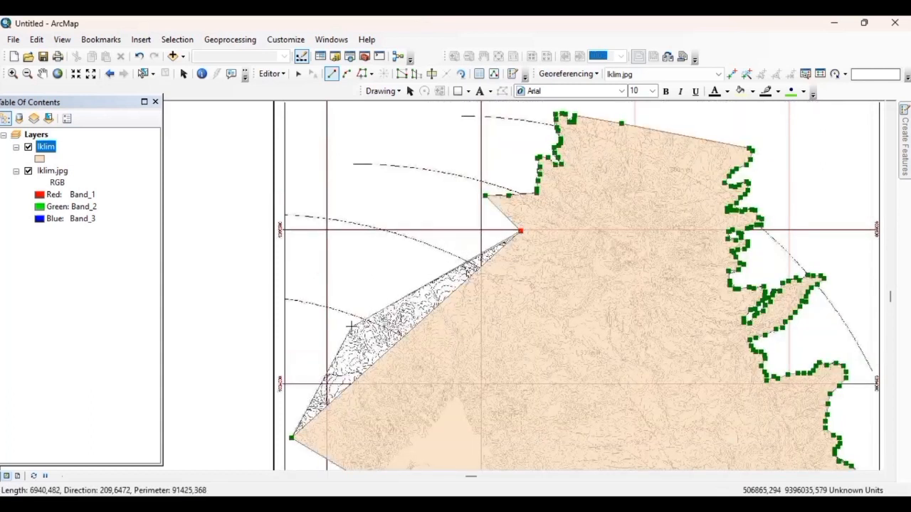
# - Finish the Iklim outline polygon through the map area's northwestern corner and back to its westernmost starting corner
pyautogui.click(352, 327)
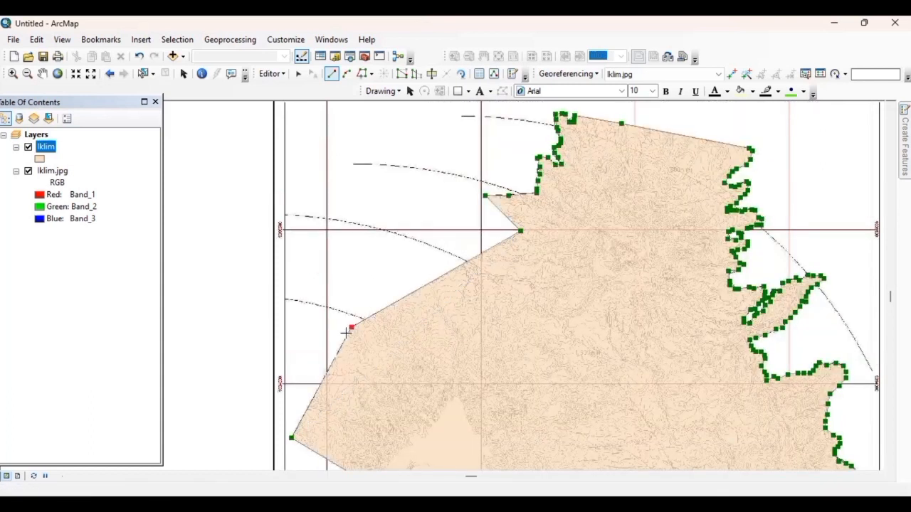
pyautogui.doubleClick(291, 437)
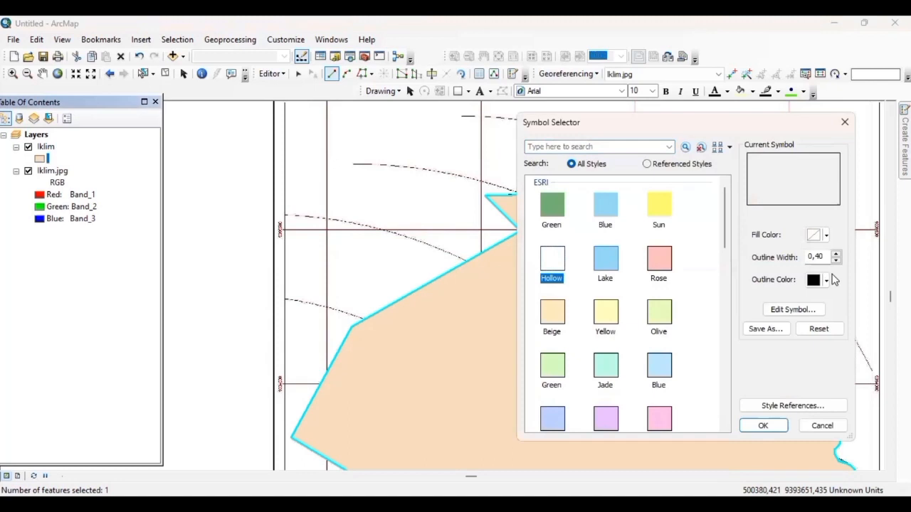
# - Apply the Hollow symbol to the Iklim layer with a red, thicker outline
pyautogui.click(826, 281)
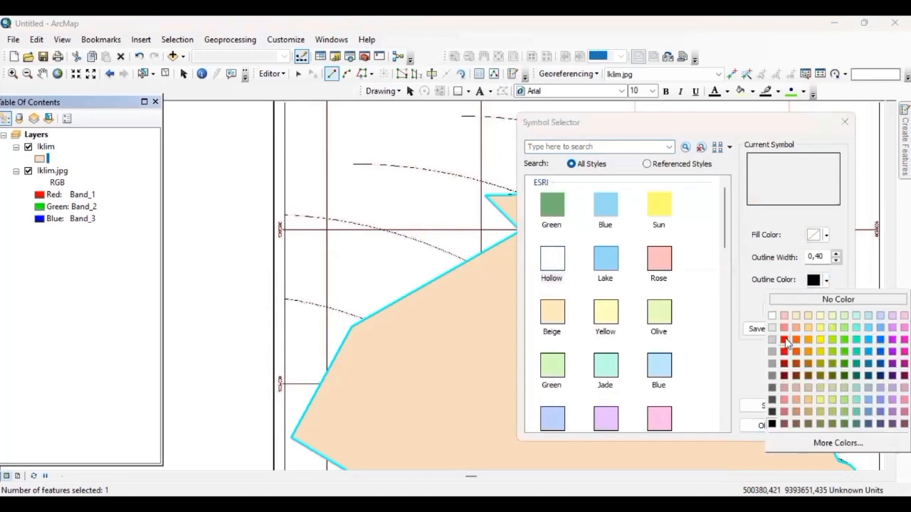
pyautogui.click(786, 343)
pyautogui.click(838, 254)
pyautogui.click(838, 254)
pyautogui.click(766, 426)
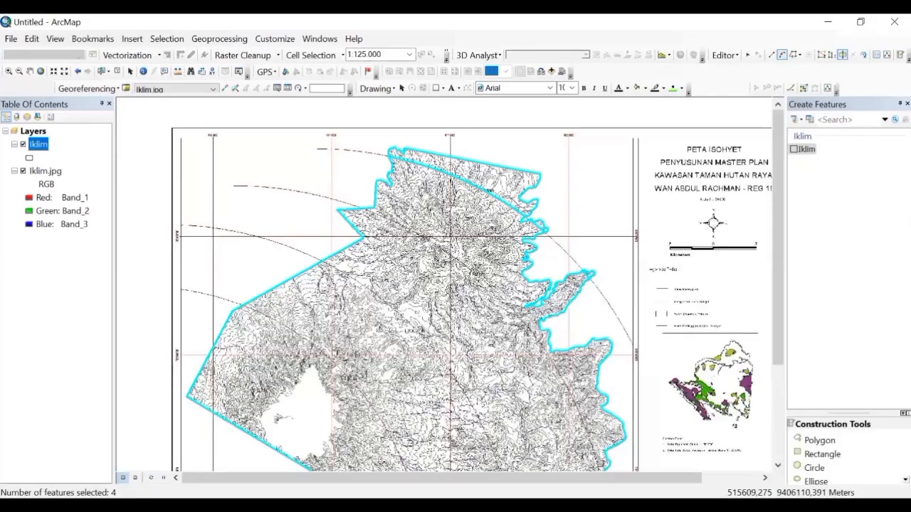
# - Cut the Iklim polygon with an arc following the dashed isohyet from the northwestern spur to the eastern edge
pyautogui.click(365, 208)
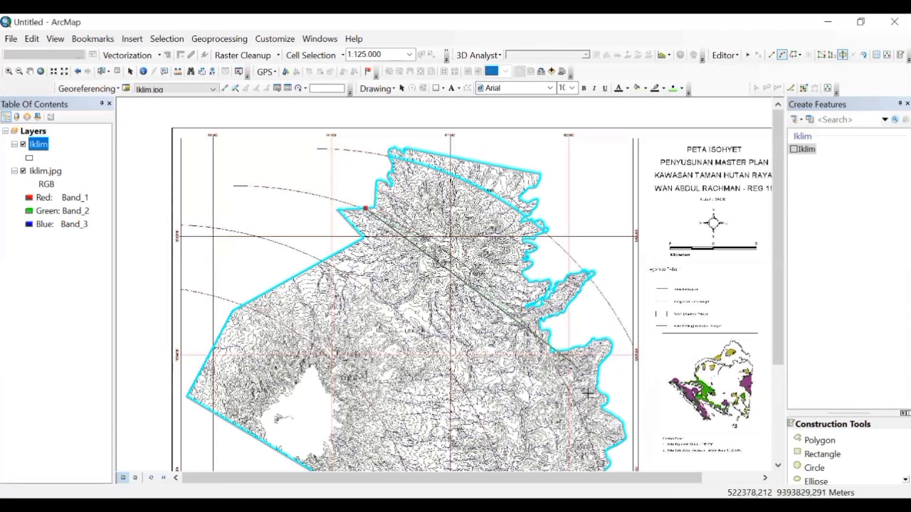
pyautogui.press('Down')
pyautogui.press('Down')
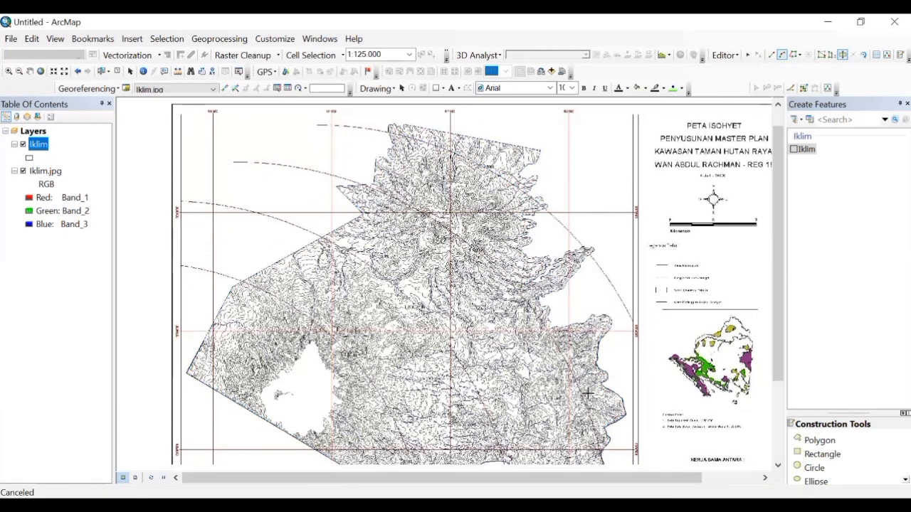
pyautogui.press('Down')
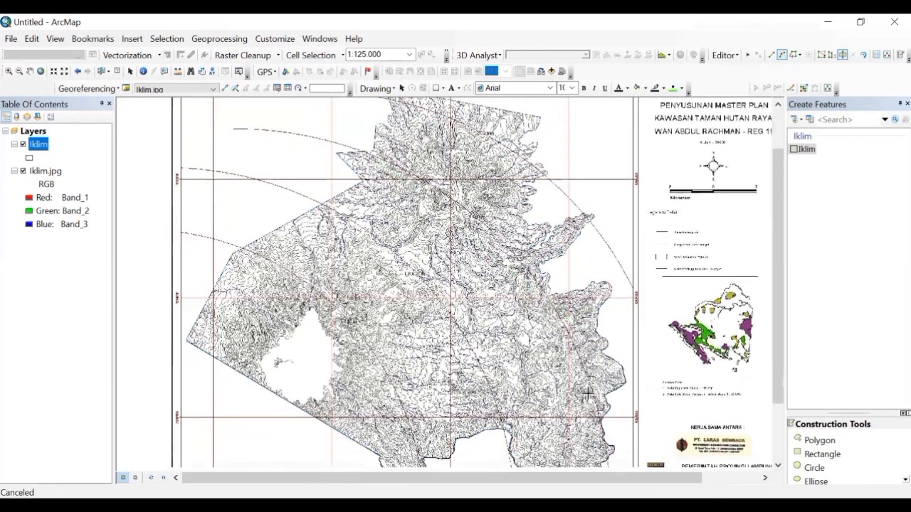
pyautogui.click(604, 420)
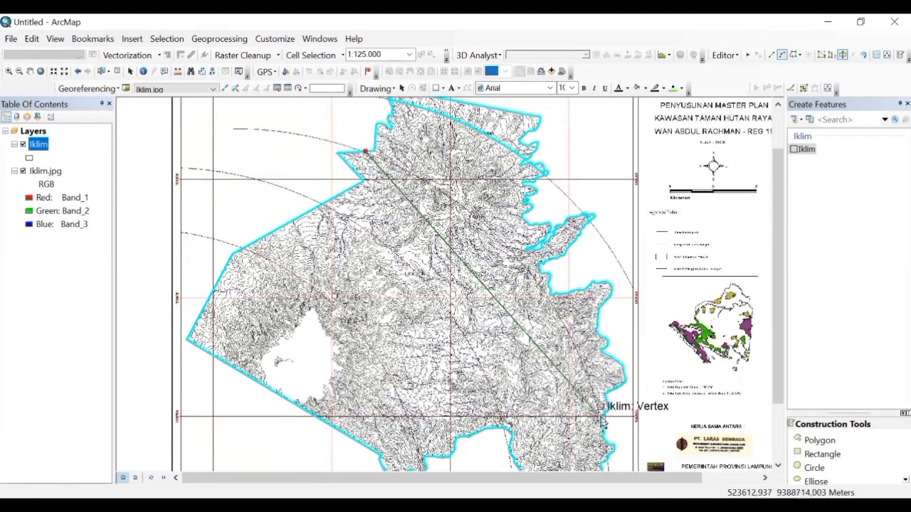
pyautogui.doubleClick(562, 321)
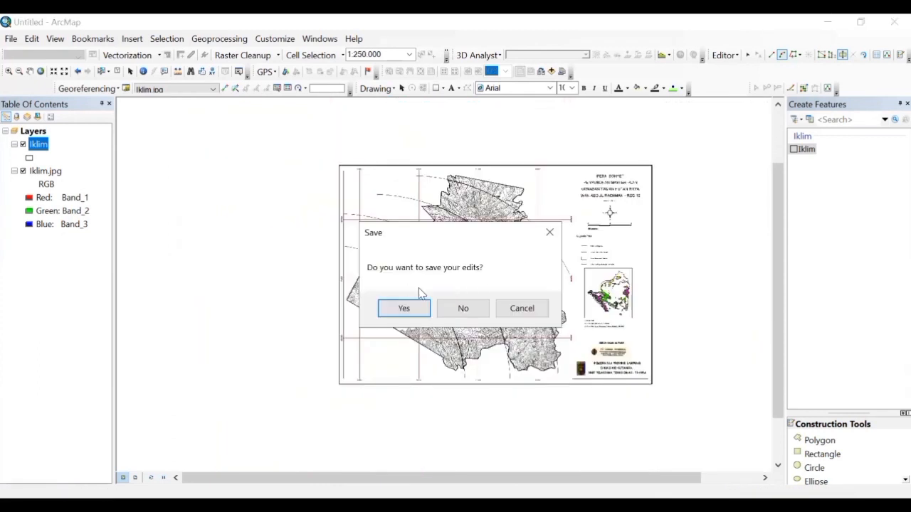
# - Save the Iklim edits when ending the edit session
pyautogui.click(403, 307)
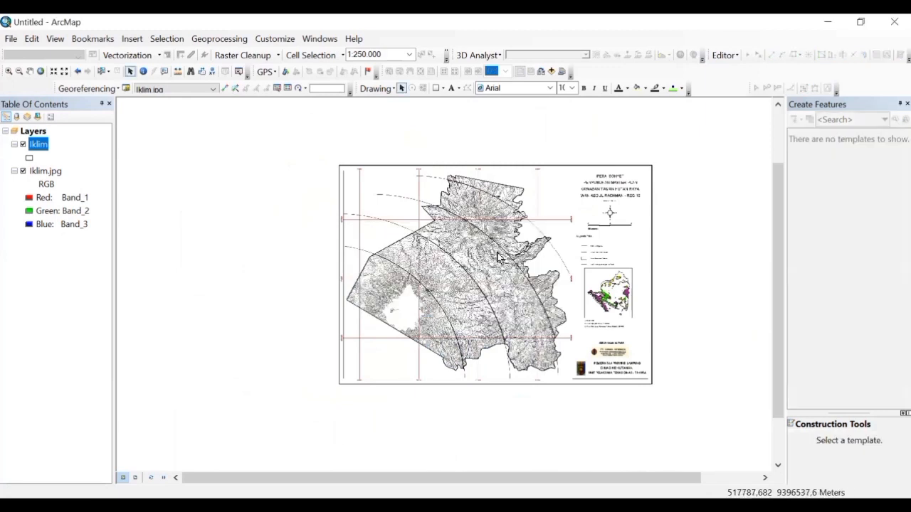
pyautogui.scroll(1, 626, 244)
pyautogui.scroll(2, 626, 244)
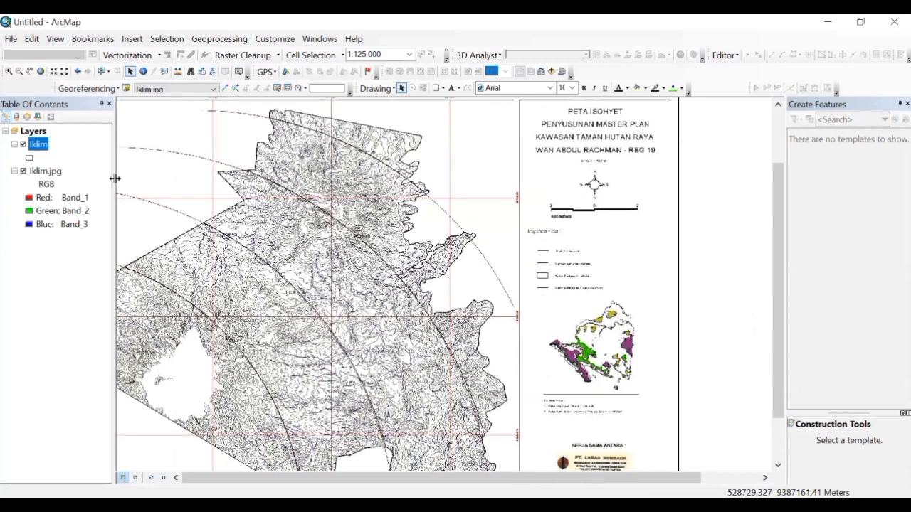
pyautogui.click(103, 71)
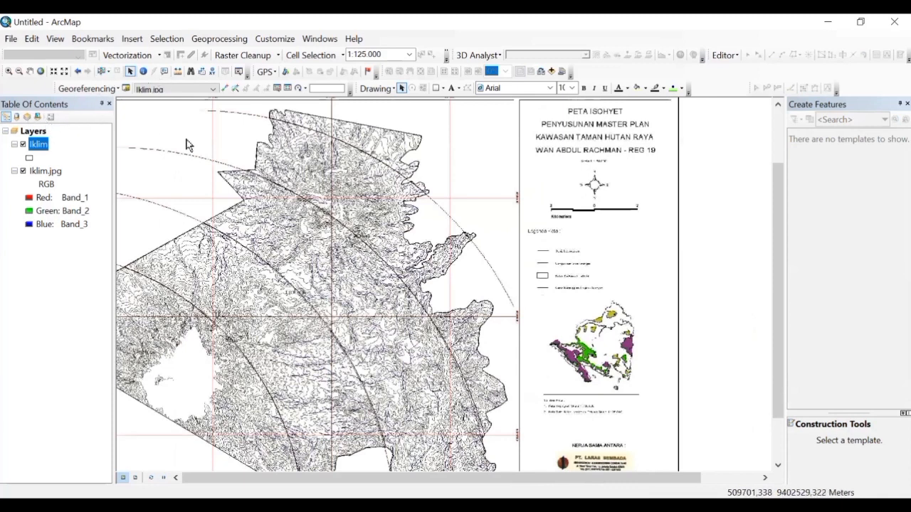
pyautogui.doubleClick(40, 146)
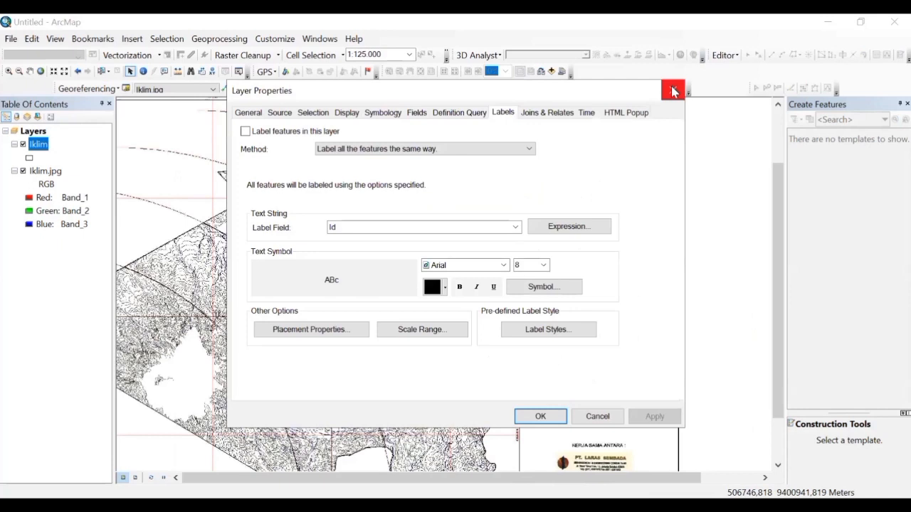
pyautogui.click(673, 91)
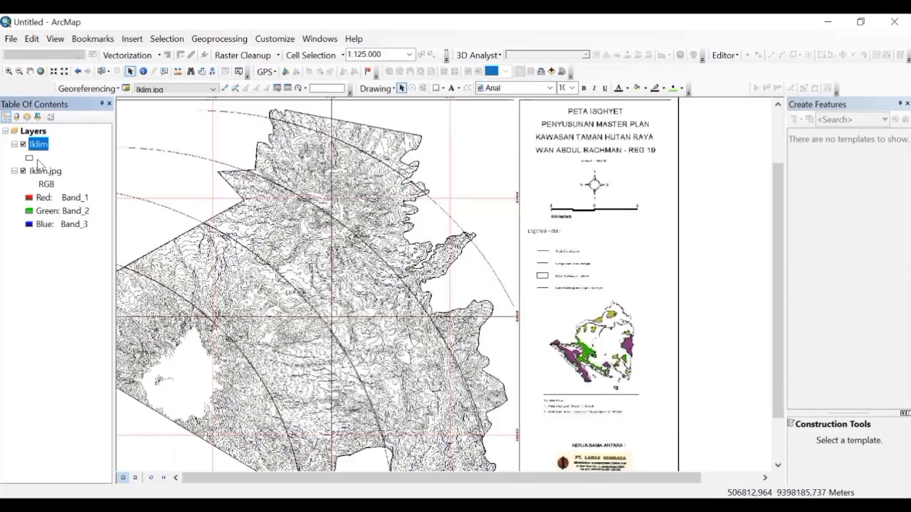
# - Change the Iklim layer symbol's outline to olive green and increase its width
pyautogui.click(30, 158)
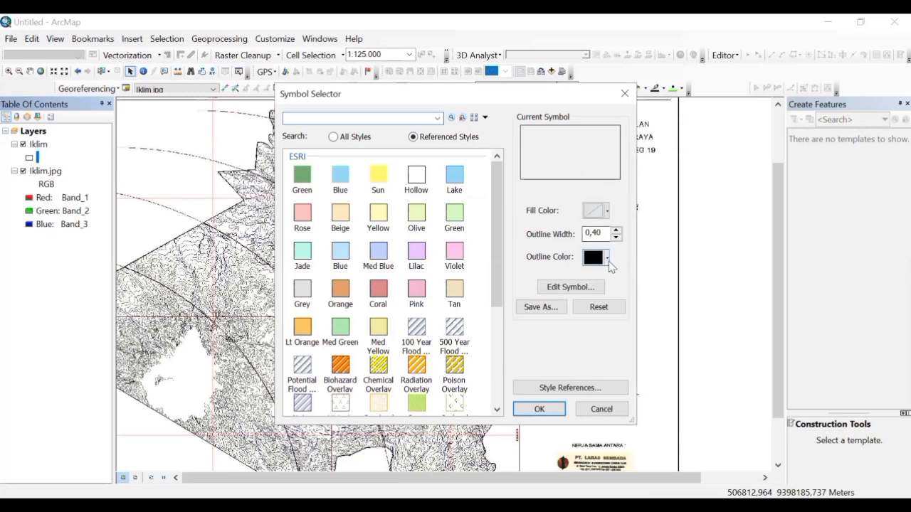
pyautogui.click(608, 261)
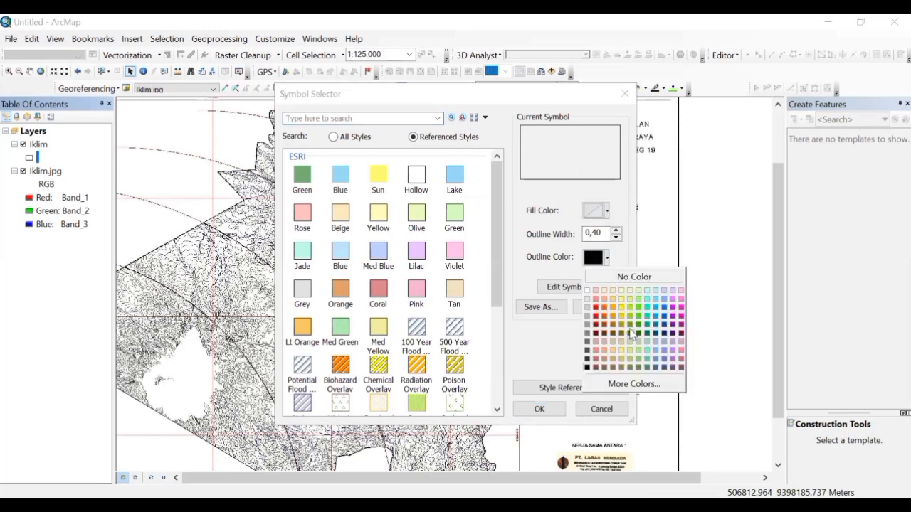
pyautogui.click(630, 325)
pyautogui.click(614, 232)
pyautogui.click(613, 232)
pyautogui.click(559, 411)
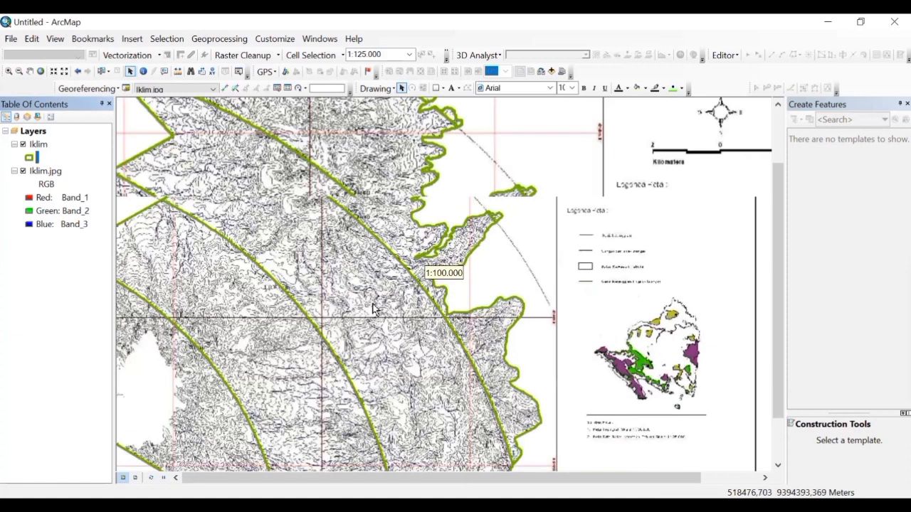
pyautogui.scroll(3, 373, 308)
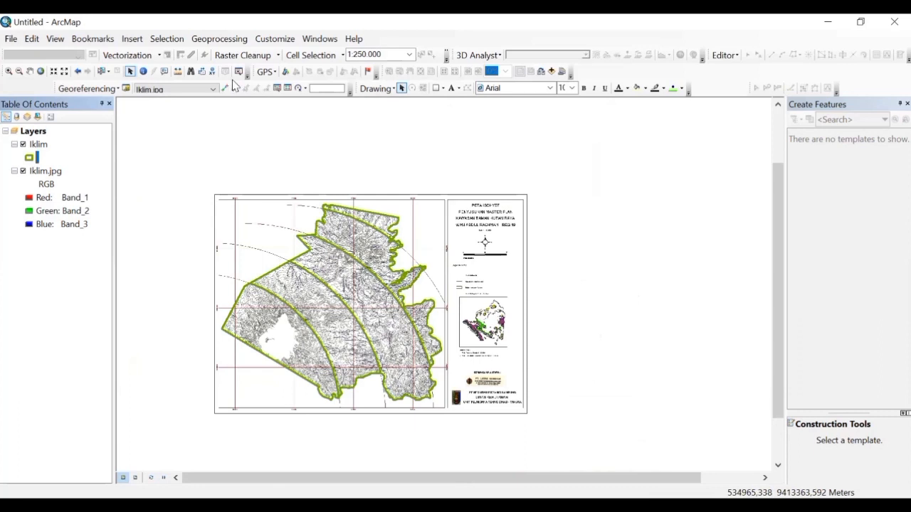
# - Open the Iklim attribute table and add a field named Klasifikasi of type Text
pyautogui.rightClick(38, 146)
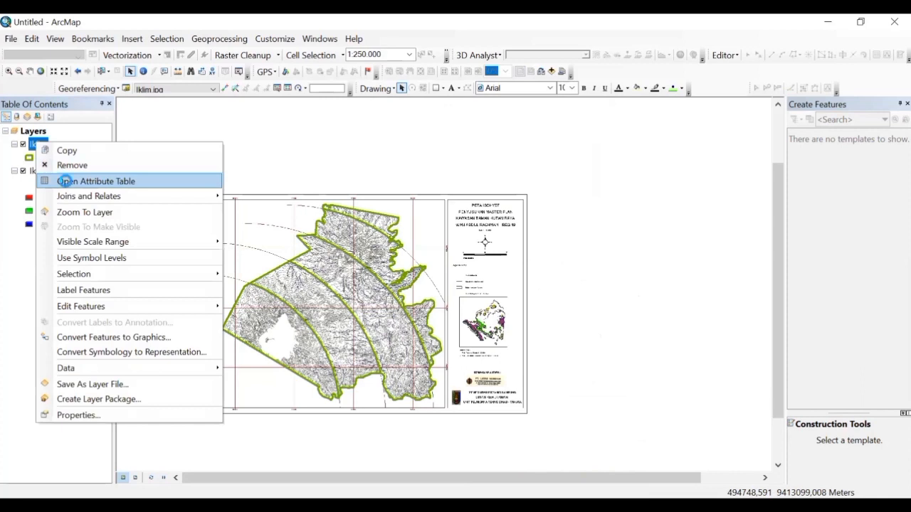
pyautogui.click(69, 179)
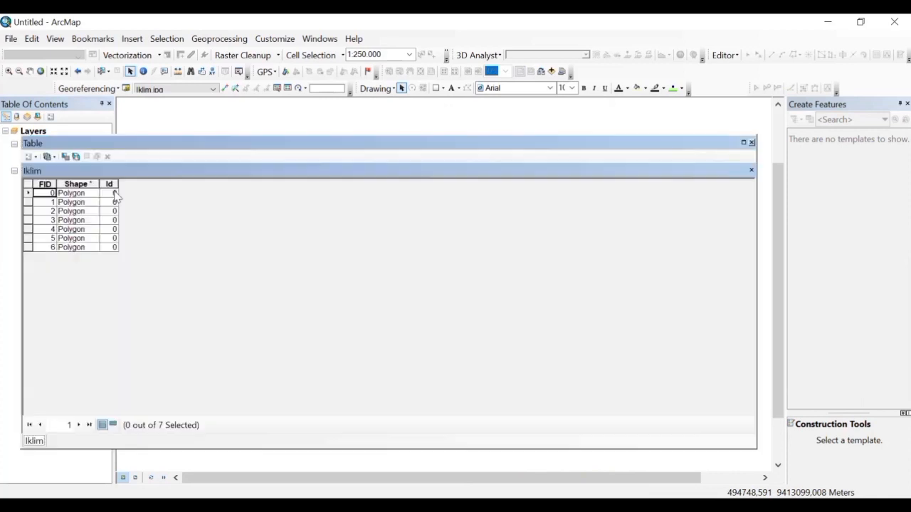
pyautogui.click(31, 157)
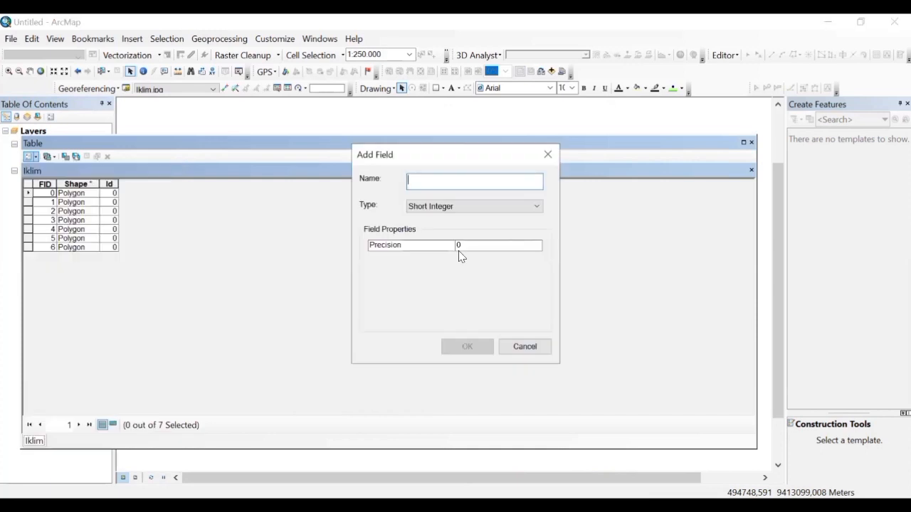
pyautogui.write('kLA')
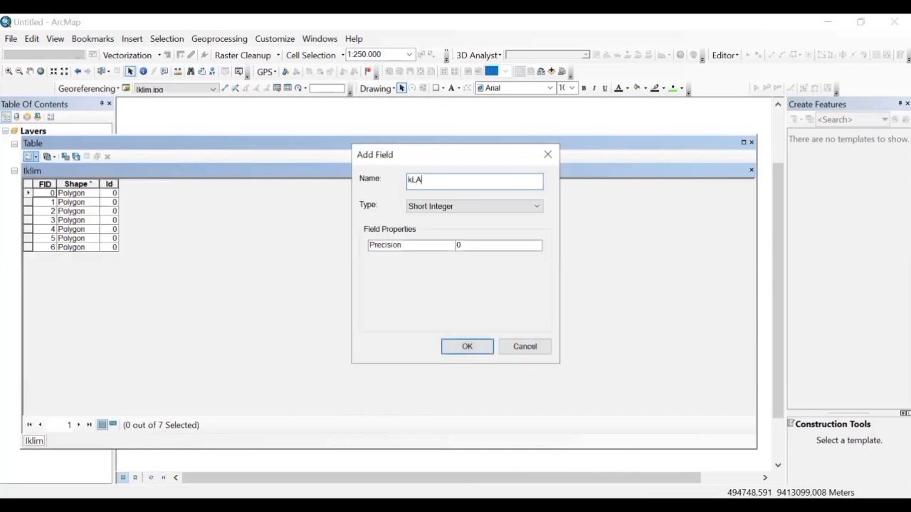
pyautogui.press('BackSpace')
pyautogui.press('BackSpace')
pyautogui.write('Klasifikasi')
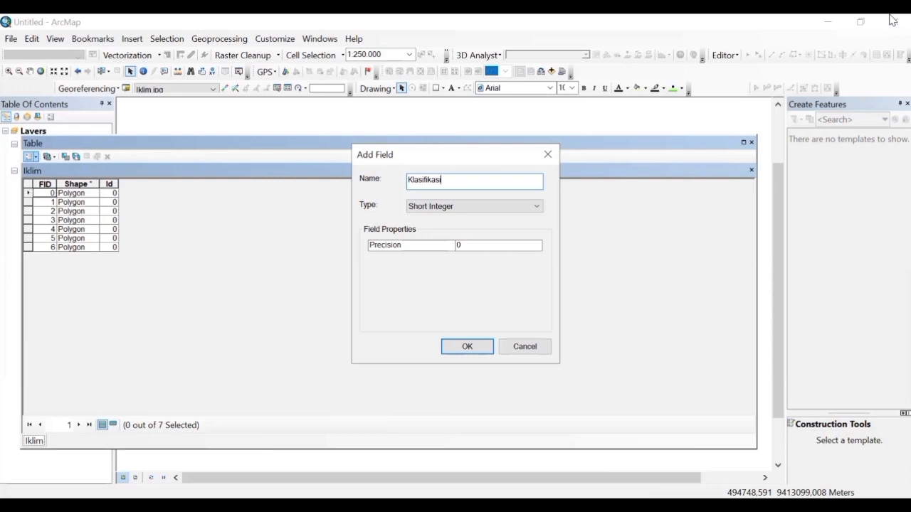
pyautogui.click(458, 207)
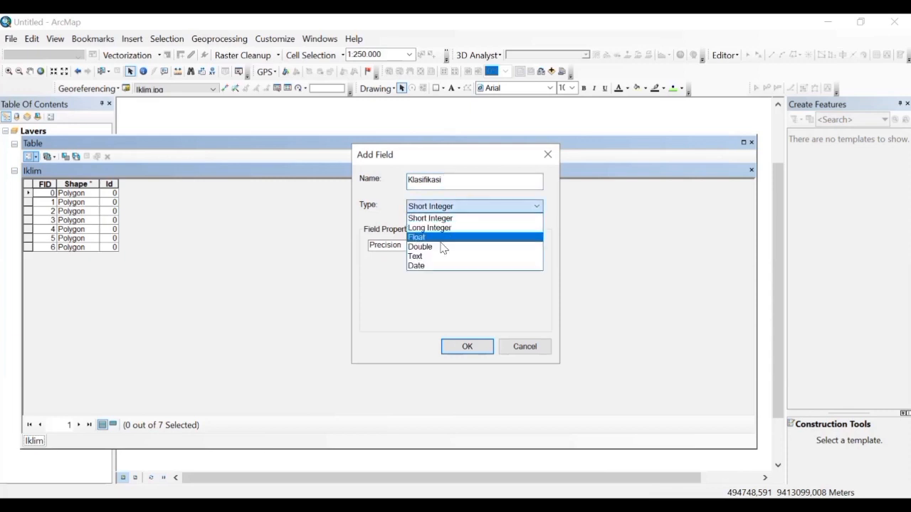
pyautogui.click(432, 256)
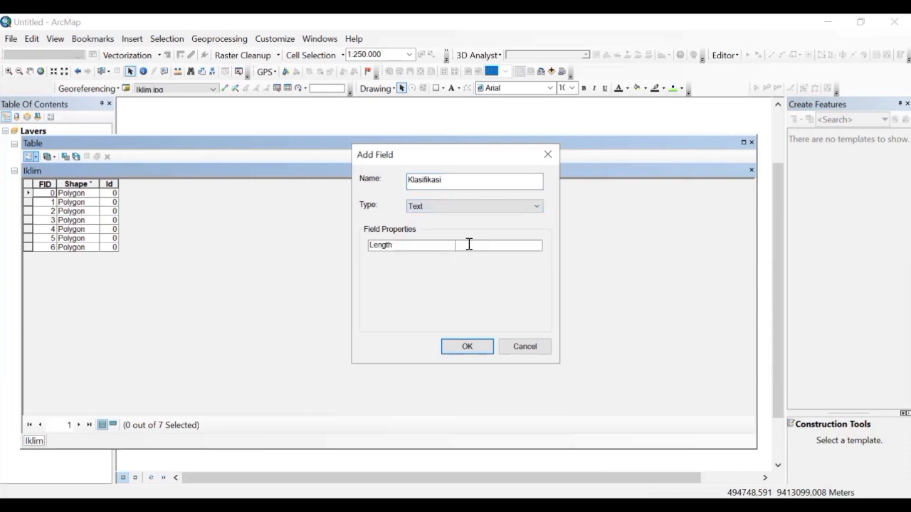
pyautogui.click(467, 345)
pyautogui.click(493, 316)
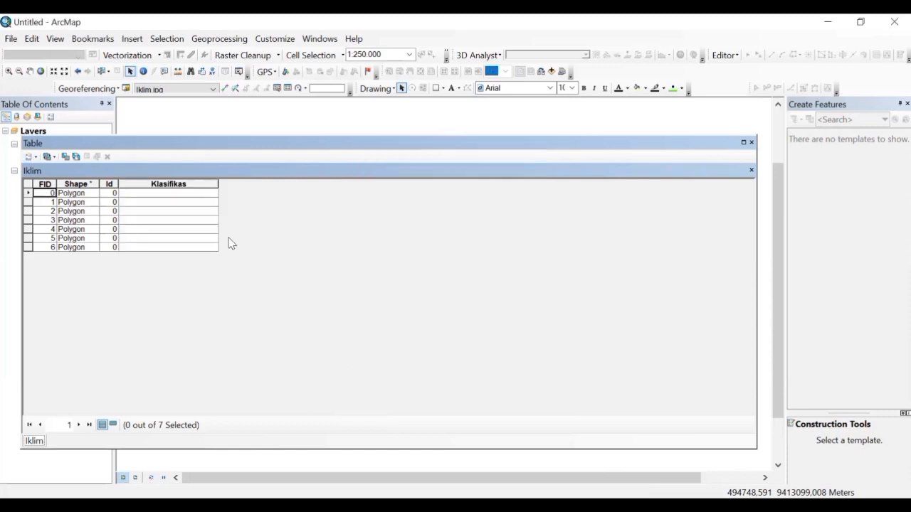
# - Use the Field Calculator to fill the Klasifikas field of the FID 6 polygon with "1600-1700"
pyautogui.click(151, 186)
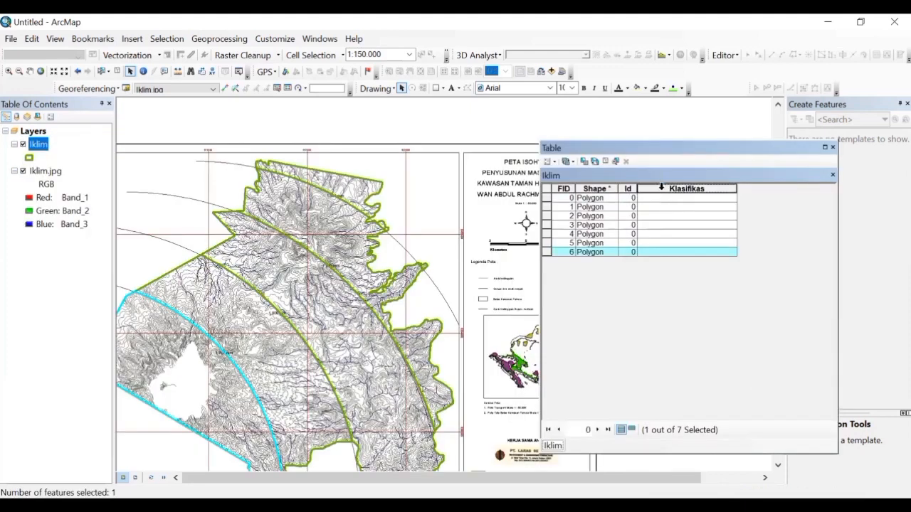
pyautogui.rightClick(662, 187)
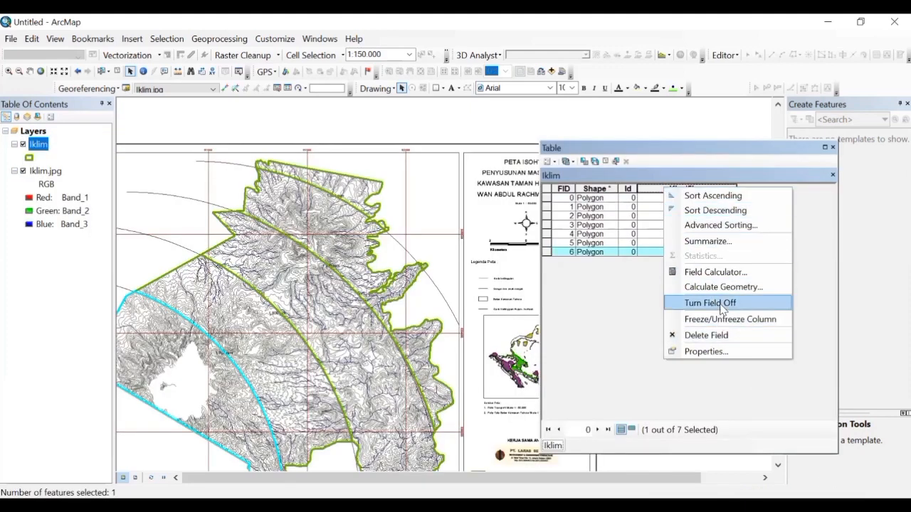
pyautogui.click(724, 273)
pyautogui.click(399, 296)
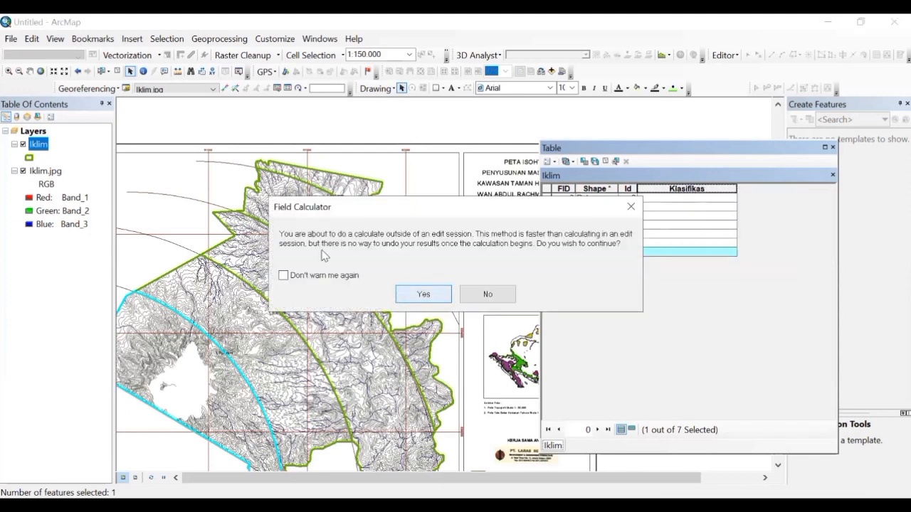
pyautogui.click(377, 288)
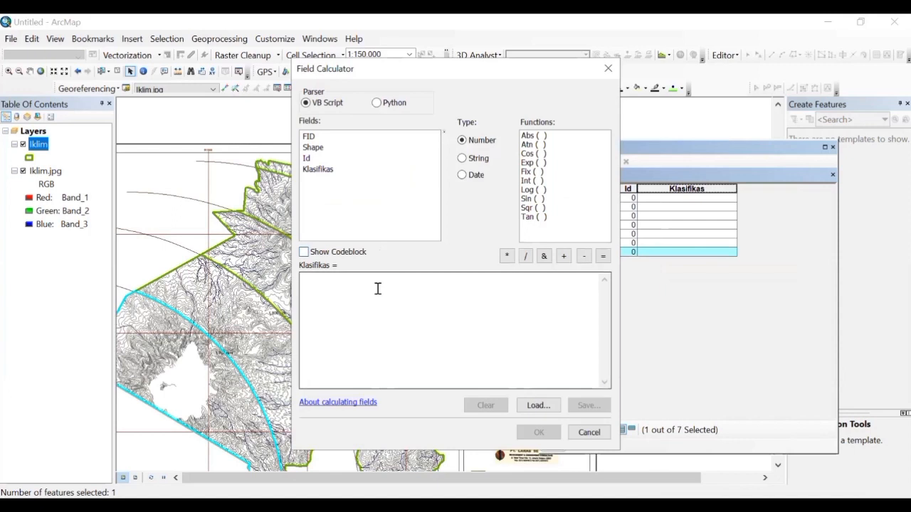
pyautogui.write('"16')
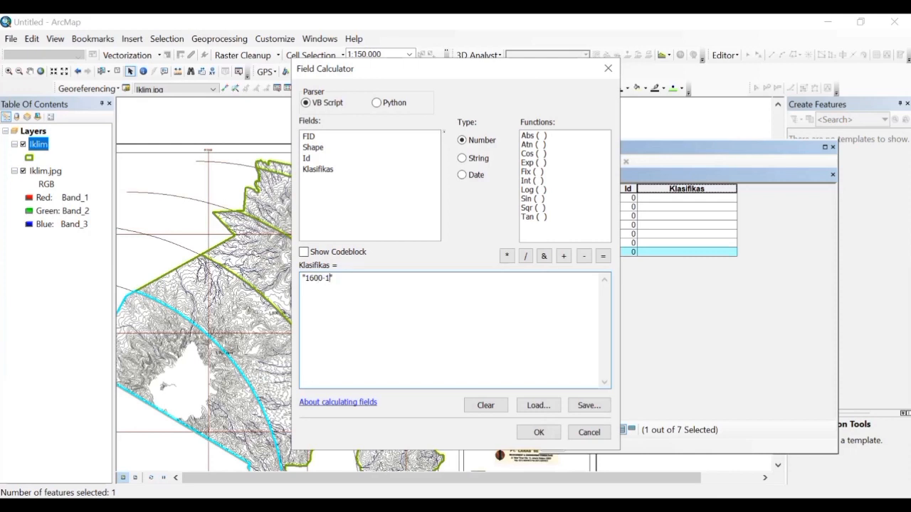
pyautogui.write('00')
pyautogui.click(543, 431)
# - Recalculate the Klasifikas value of the FID 6 polygon as "1600-1700 mm"
pyautogui.click(547, 235)
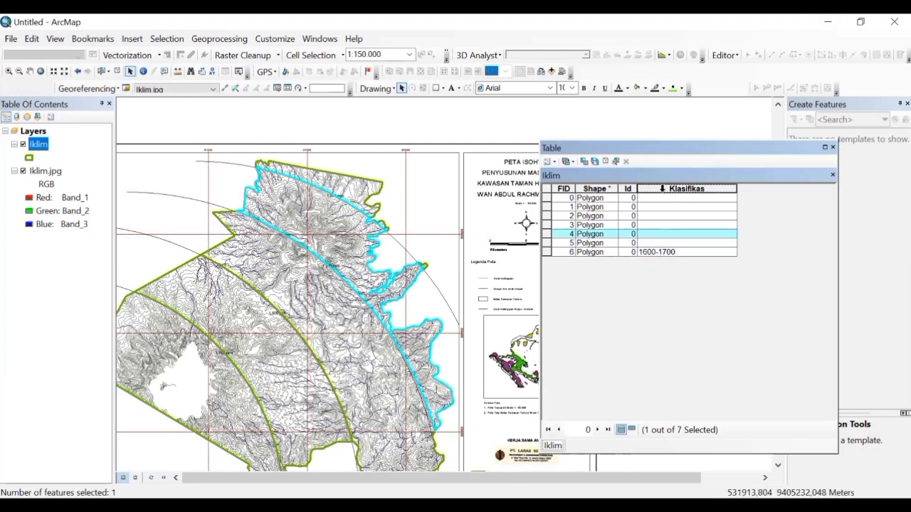
pyautogui.rightClick(662, 187)
pyautogui.click(618, 254)
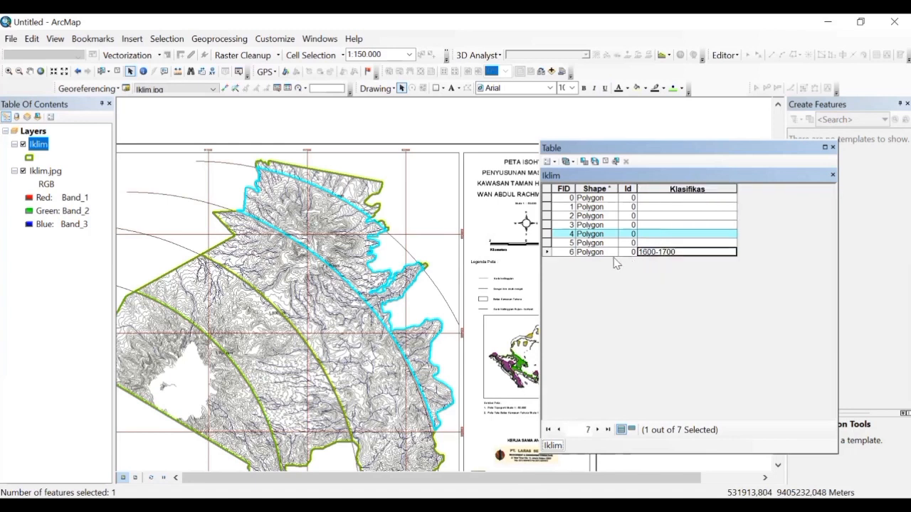
pyautogui.click(547, 252)
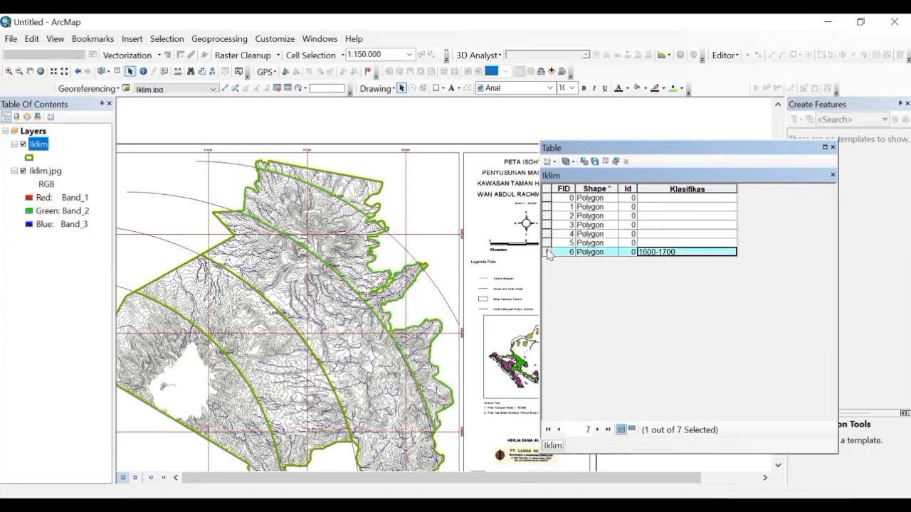
pyautogui.rightClick(647, 186)
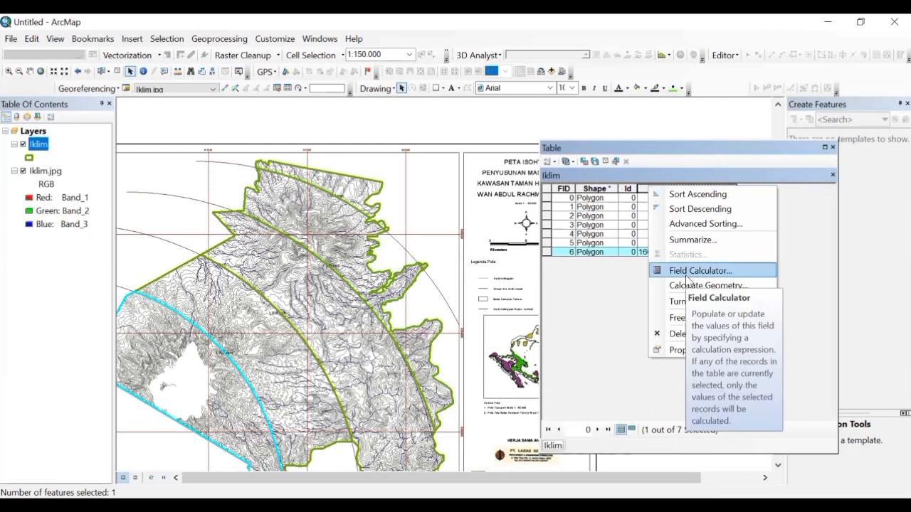
pyautogui.click(690, 271)
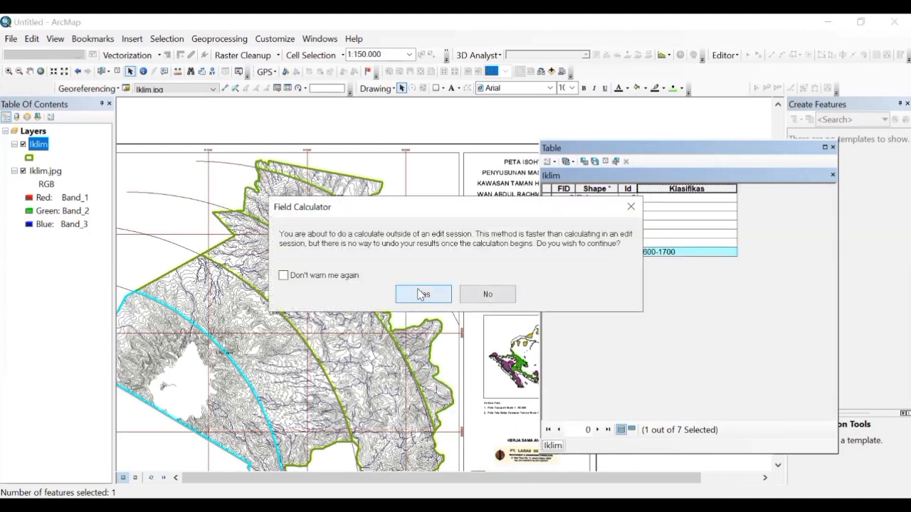
pyautogui.click(422, 295)
pyautogui.write('mm')
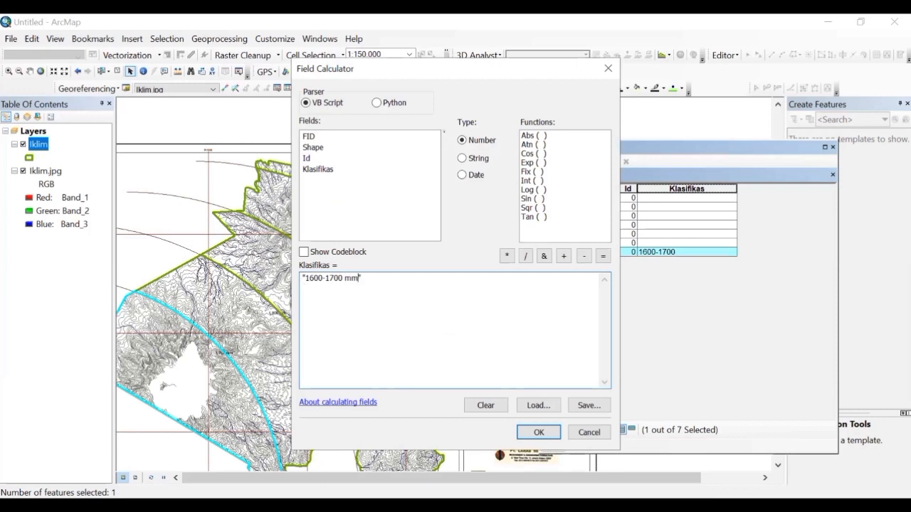
pyautogui.click(538, 434)
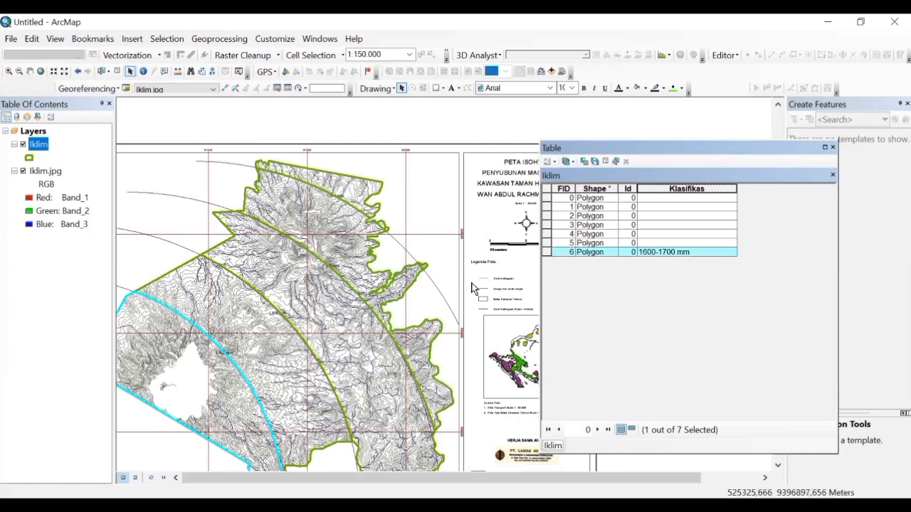
# - Select the FID 5 polygon and calculate its Klasifikas value as "1800-1900 mm"
pyautogui.click(545, 243)
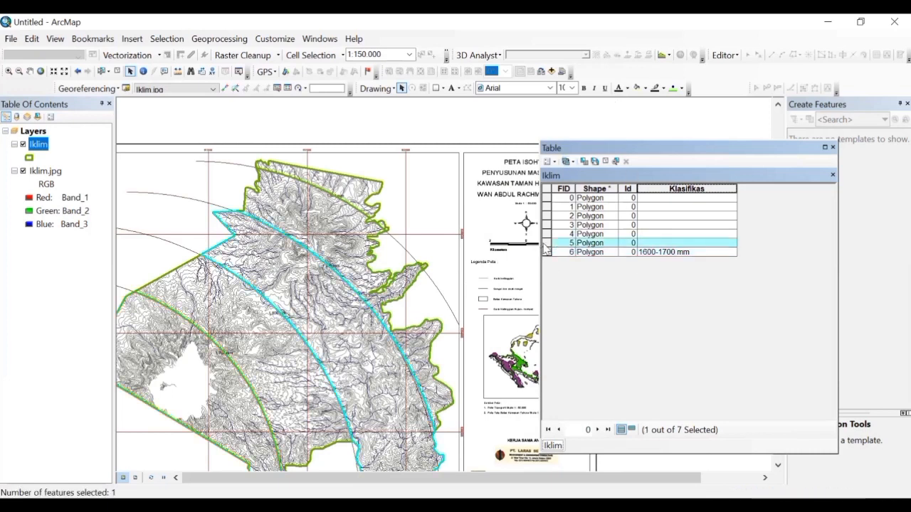
pyautogui.rightClick(658, 189)
pyautogui.click(694, 271)
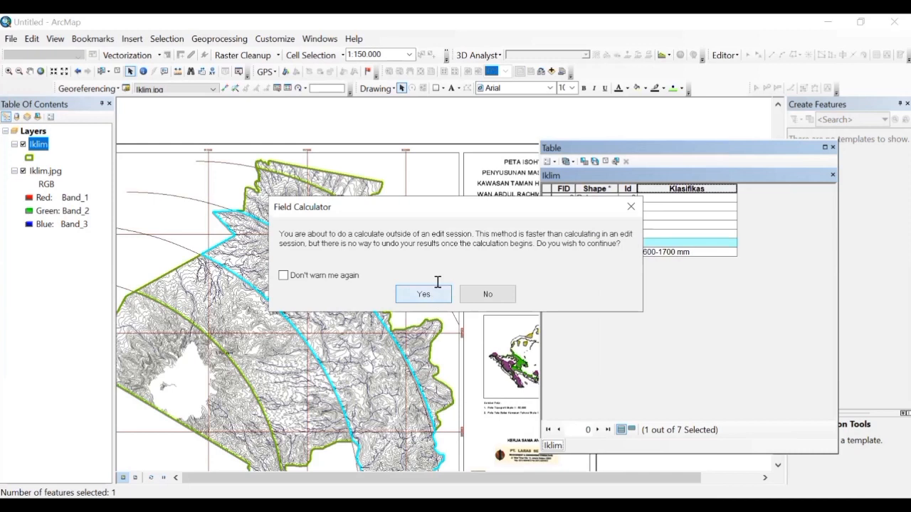
pyautogui.click(421, 294)
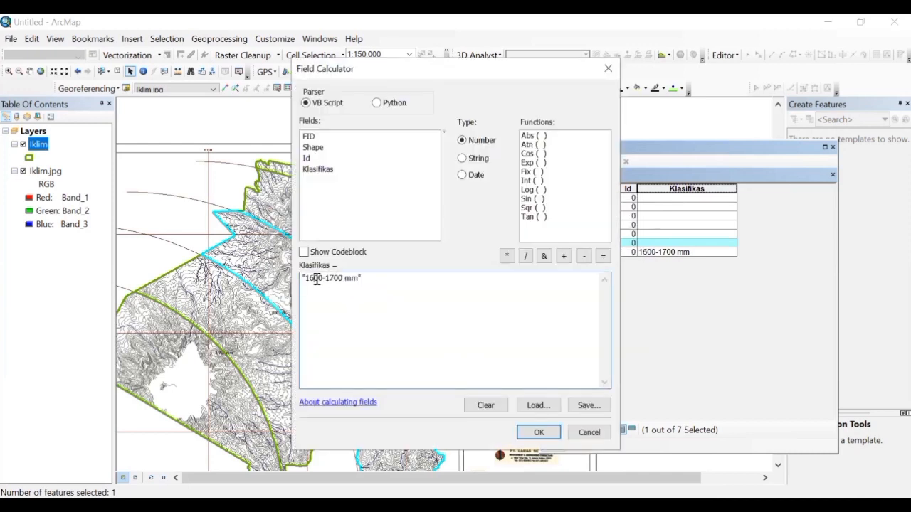
pyautogui.click(319, 279)
pyautogui.press('BackSpace')
pyautogui.press('BackSpace')
pyautogui.write('80')
pyautogui.press('BackSpace')
pyautogui.write('9')
pyautogui.click(540, 431)
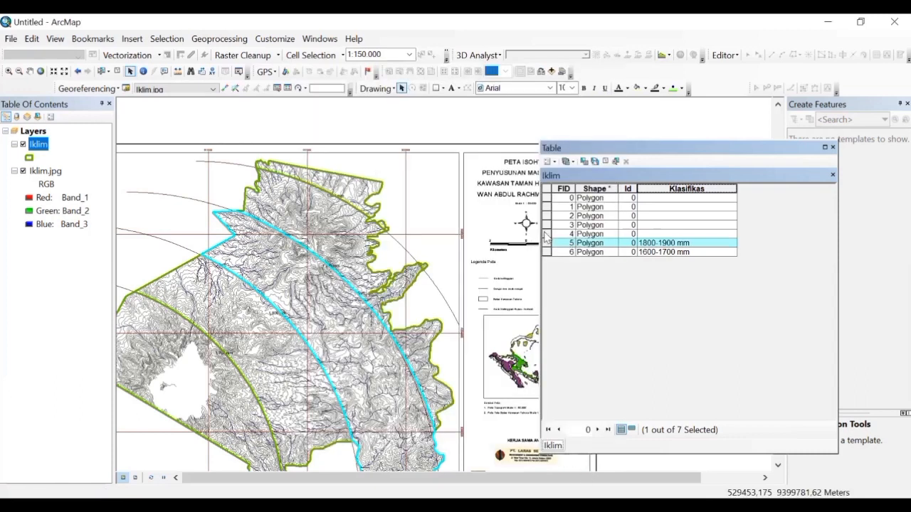
pyautogui.click(546, 234)
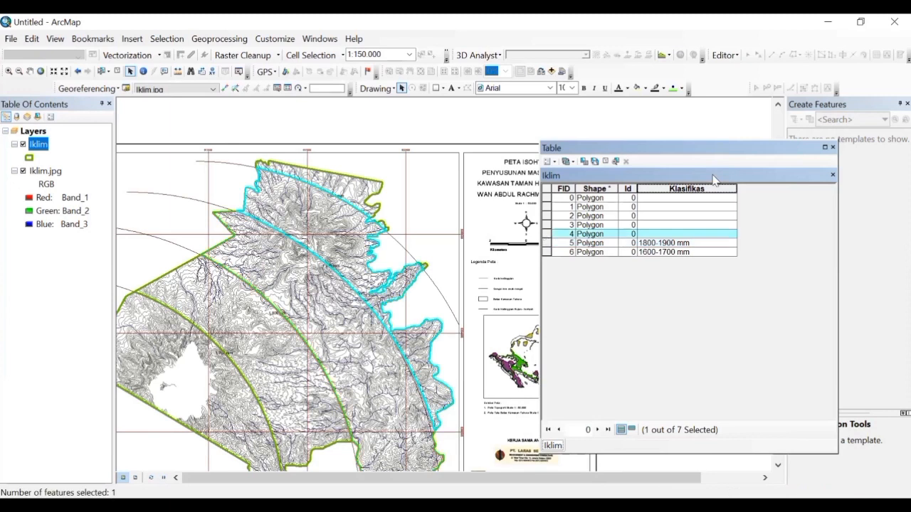
pyautogui.rightClick(671, 189)
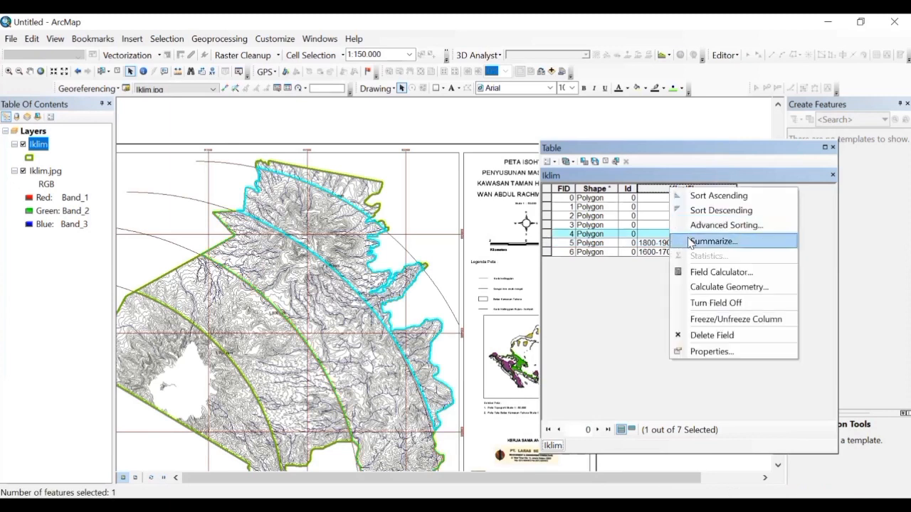
pyautogui.click(701, 272)
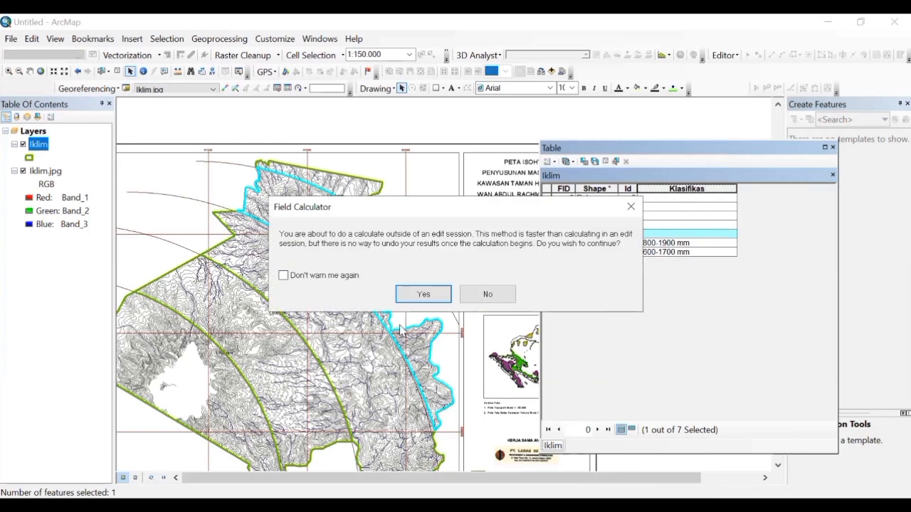
pyautogui.click(423, 292)
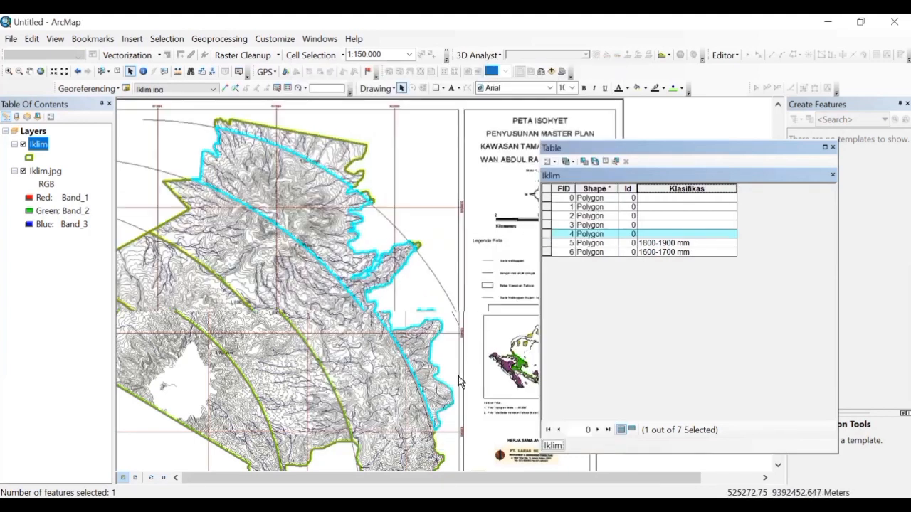
# - Examine the selected FID 4 zone and its isohyets at the Iklim layer's full extent, and close the attribute table
pyautogui.scroll(-2, 460, 382)
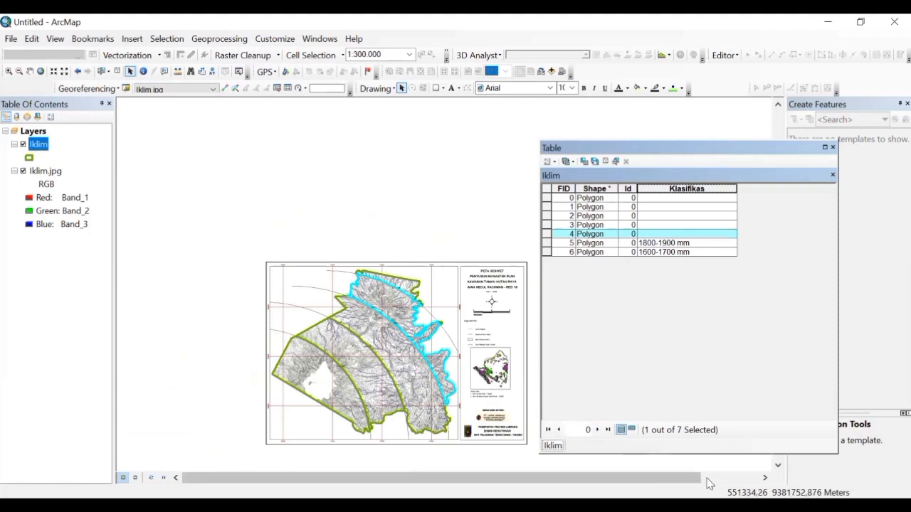
pyautogui.scroll(1, 709, 459)
pyautogui.scroll(-2, 319, 430)
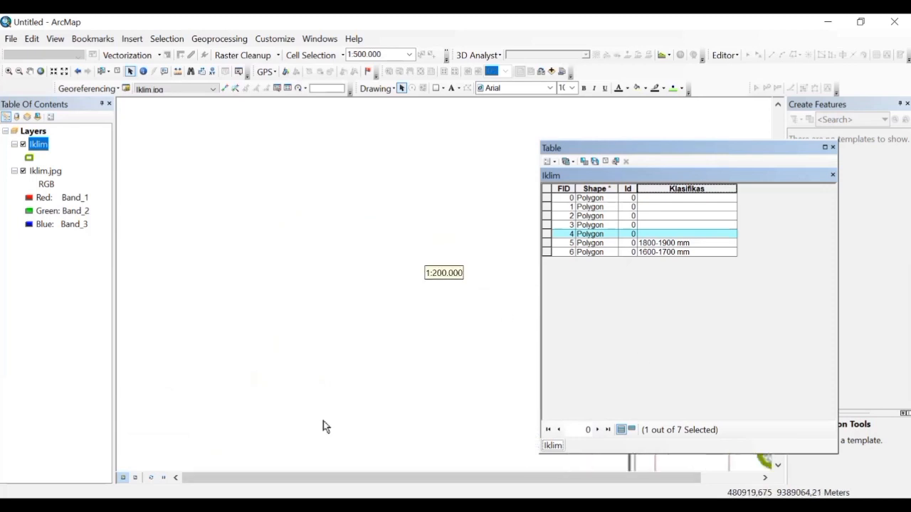
pyautogui.scroll(-1, 324, 426)
pyautogui.scroll(-3, 484, 395)
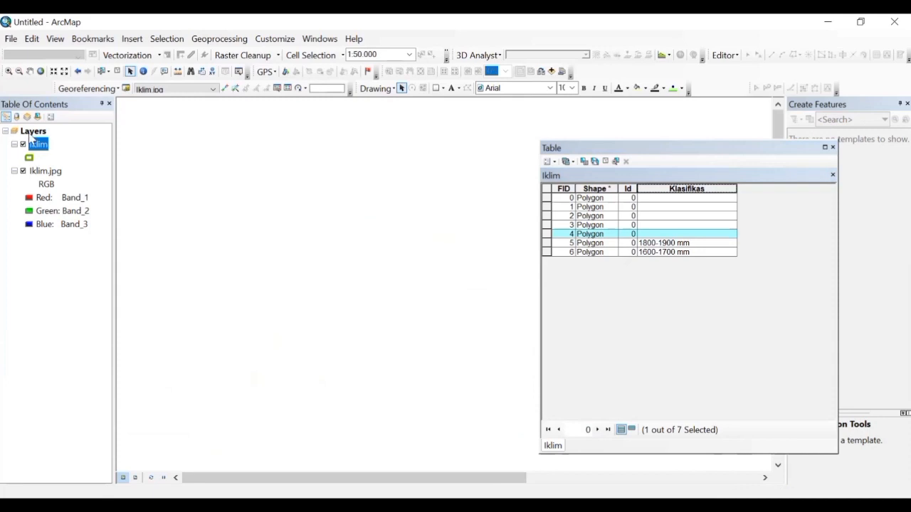
pyautogui.rightClick(39, 148)
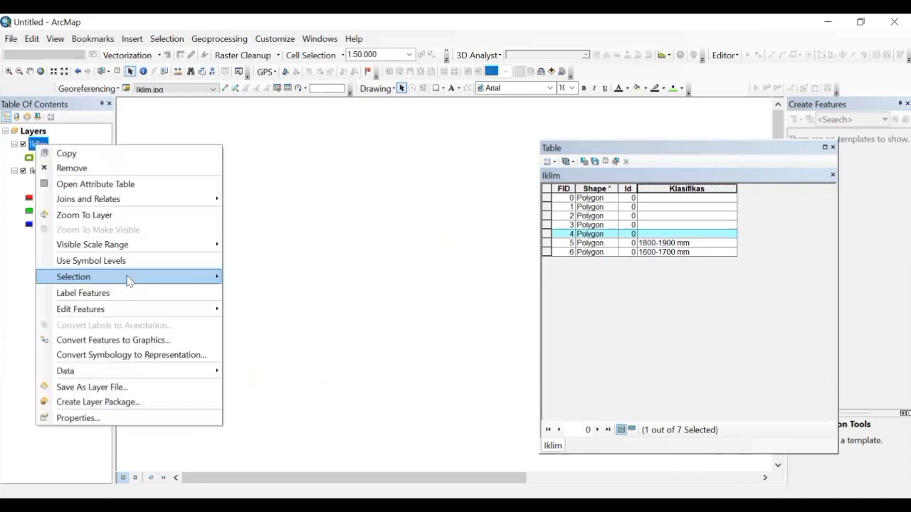
pyautogui.click(142, 216)
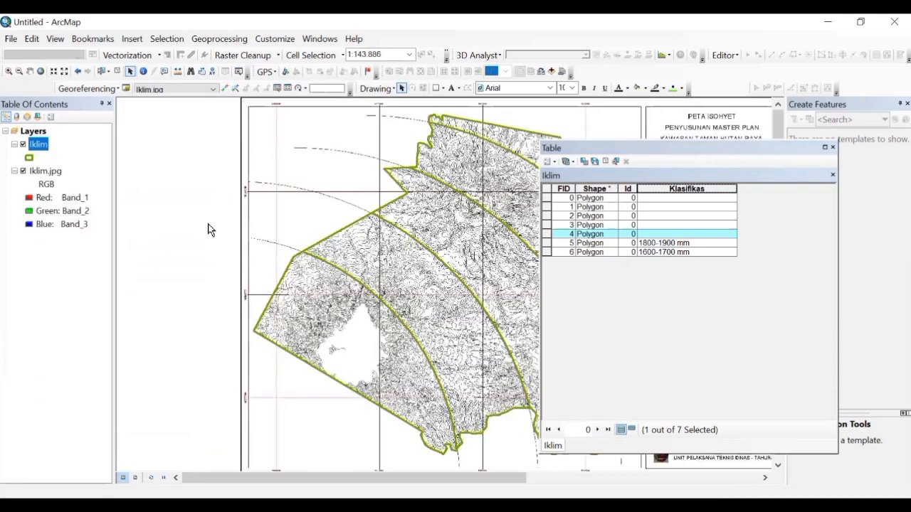
pyautogui.moveTo(378, 477); pyautogui.dragTo(466, 478)
pyautogui.moveTo(403, 474); pyautogui.dragTo(420, 445)
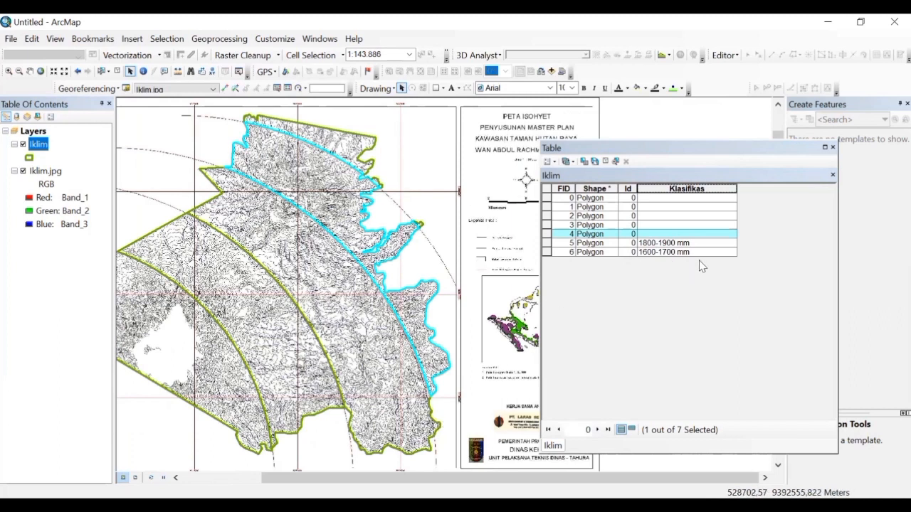
pyautogui.click(833, 147)
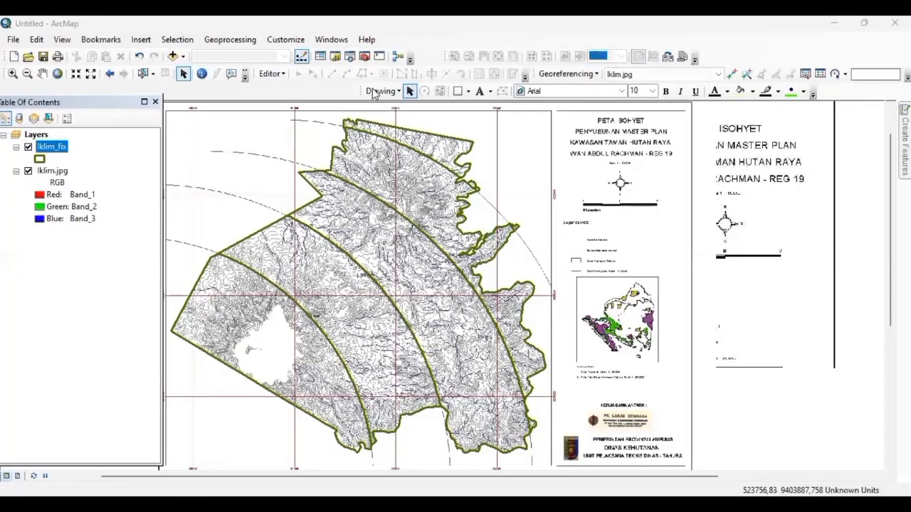
# - Symbolize the Iklim_fix layer by unique values of the Klasifikas field, adding all of its values
pyautogui.rightClick(60, 150)
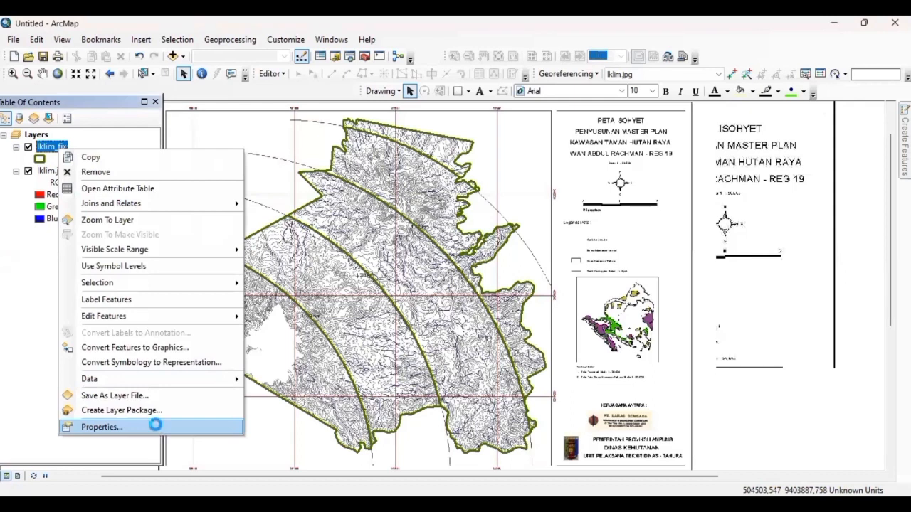
pyautogui.click(155, 426)
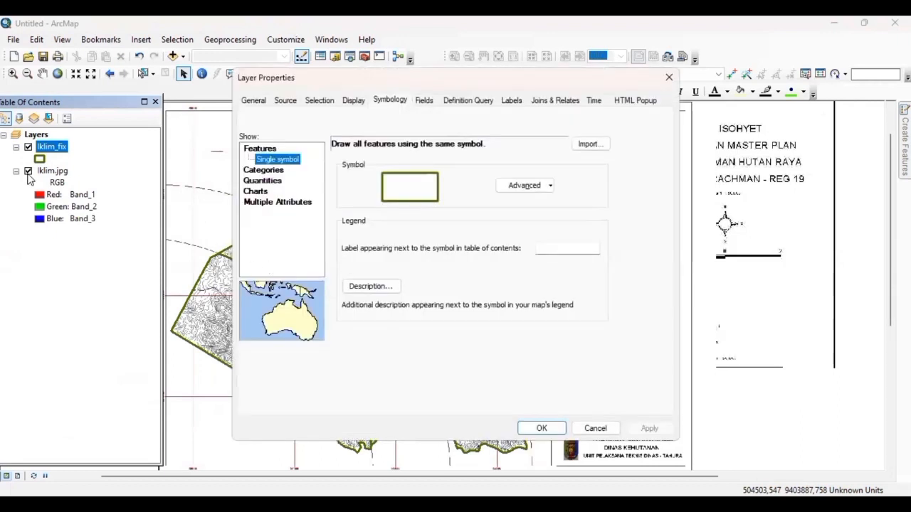
pyautogui.click(275, 173)
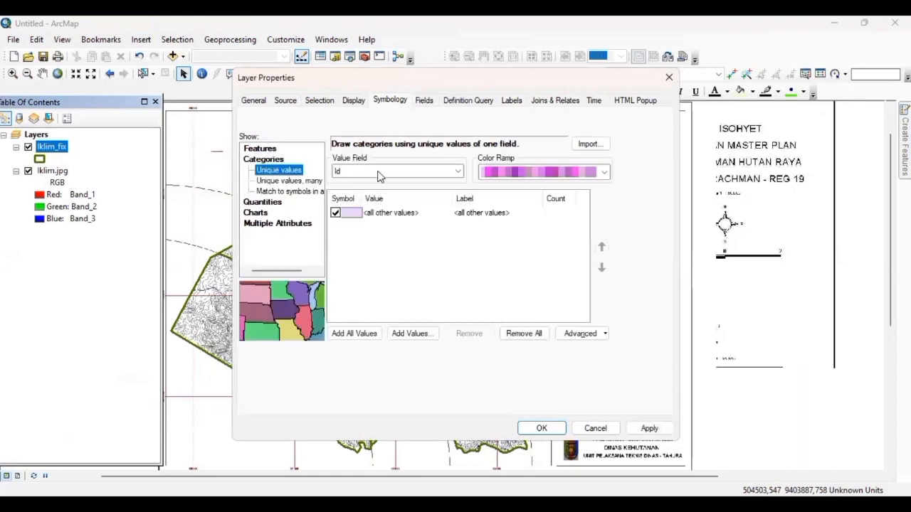
pyautogui.click(379, 172)
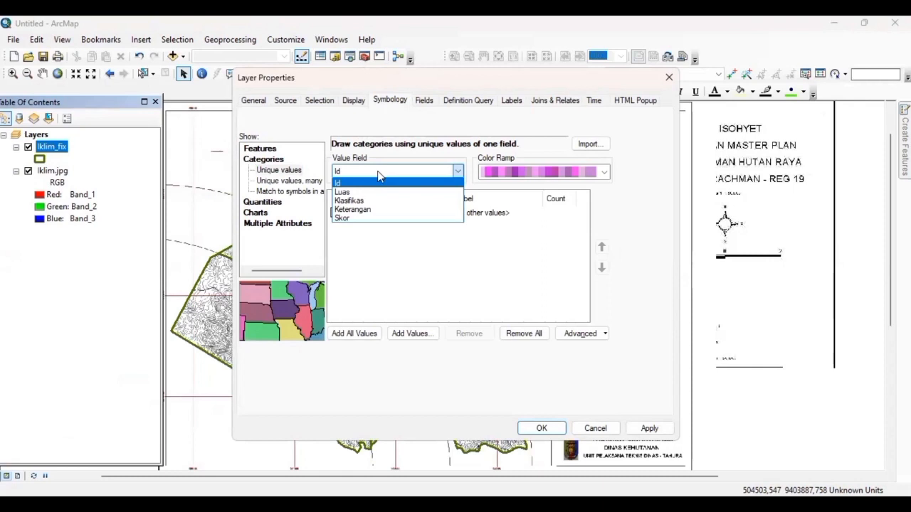
pyautogui.click(380, 202)
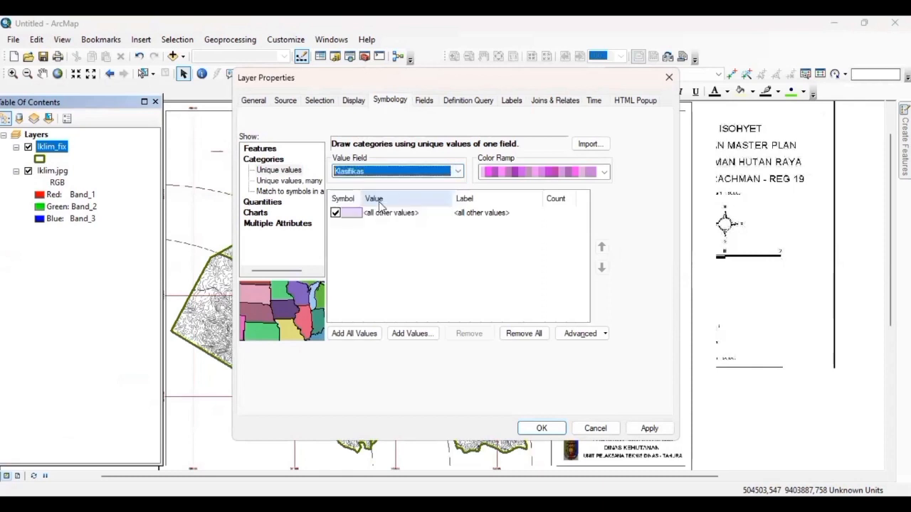
pyautogui.click(354, 333)
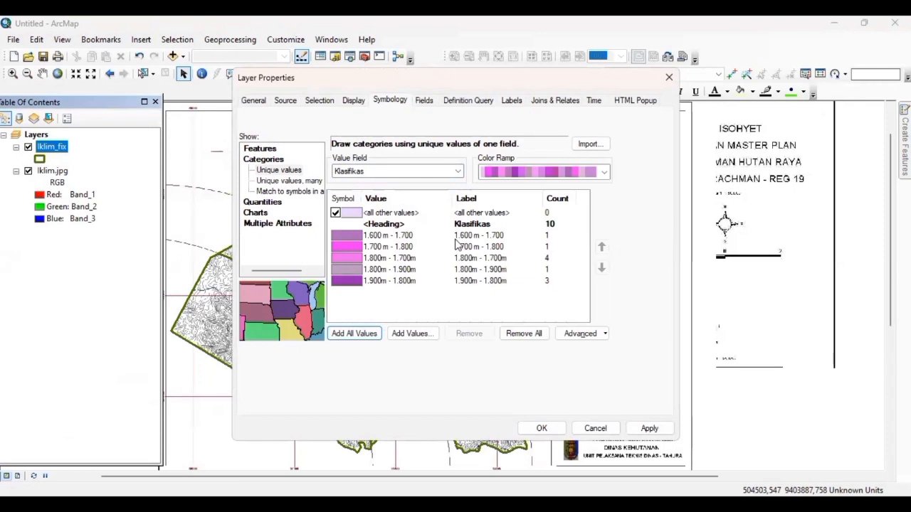
# - Apply a green color ramp to the Klasifikas classes and confirm the layer's symbology
pyautogui.click(603, 173)
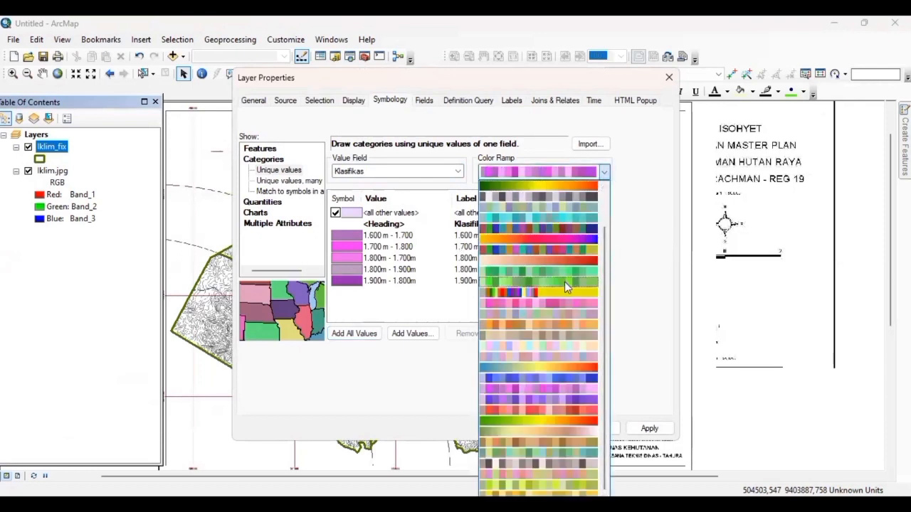
pyautogui.click(564, 282)
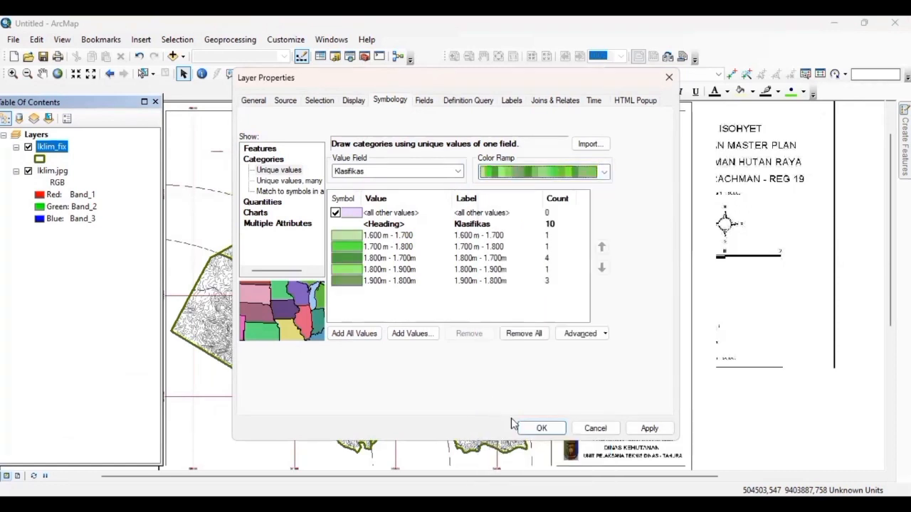
pyautogui.click(538, 429)
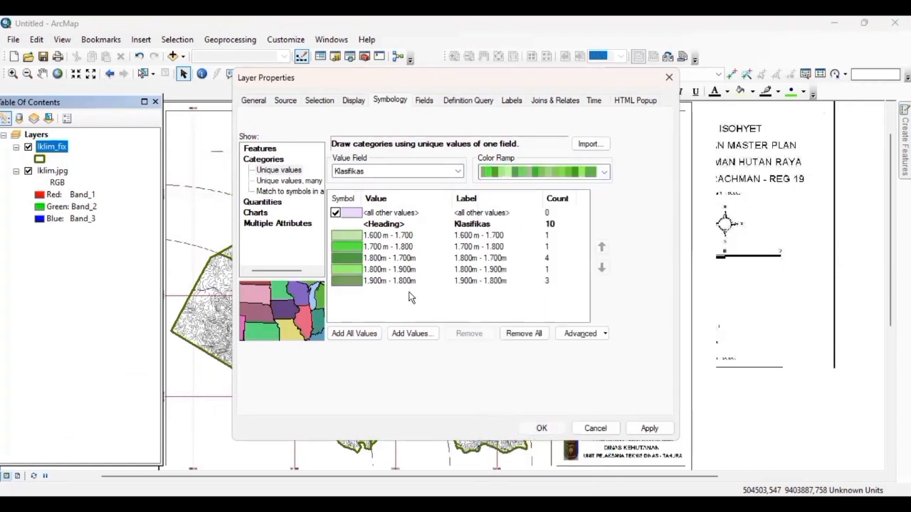
# - Turn on labels for the Iklim_fix layer, using Klasifikas as the label field
pyautogui.rightClick(57, 147)
pyautogui.click(130, 297)
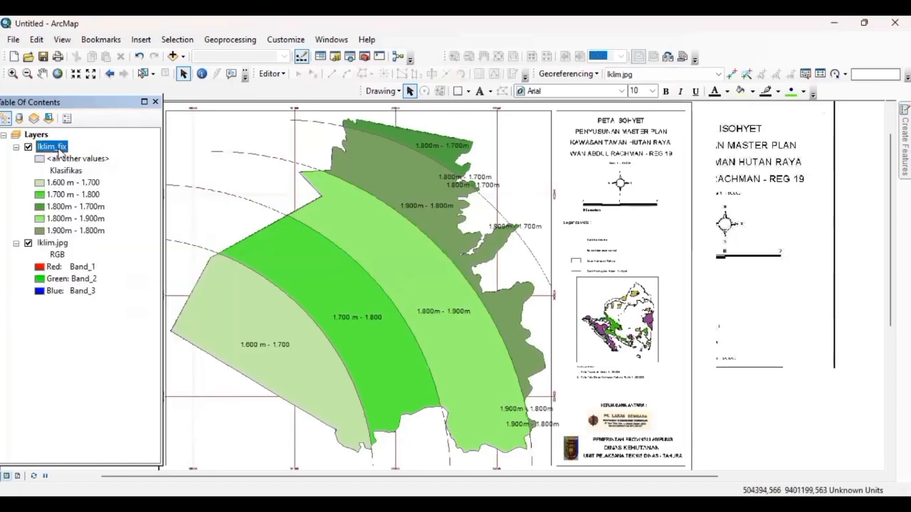
pyautogui.rightClick(57, 148)
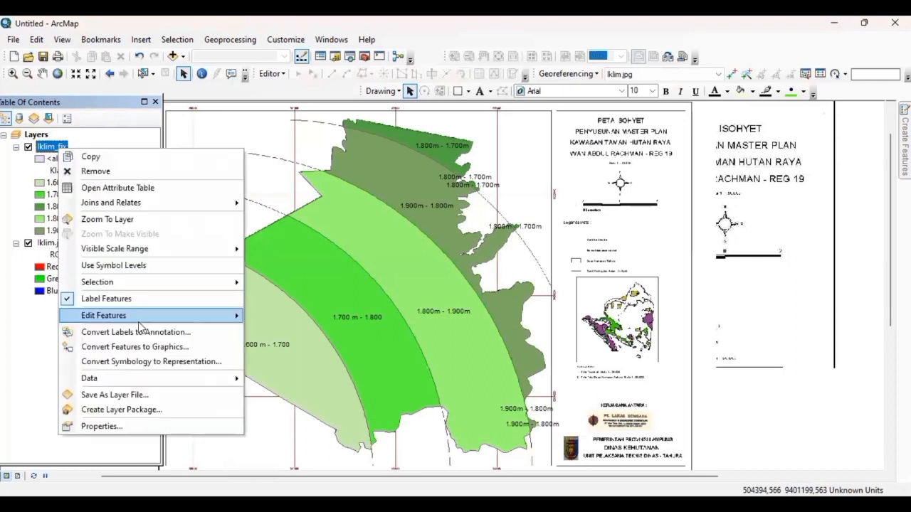
pyautogui.click(149, 421)
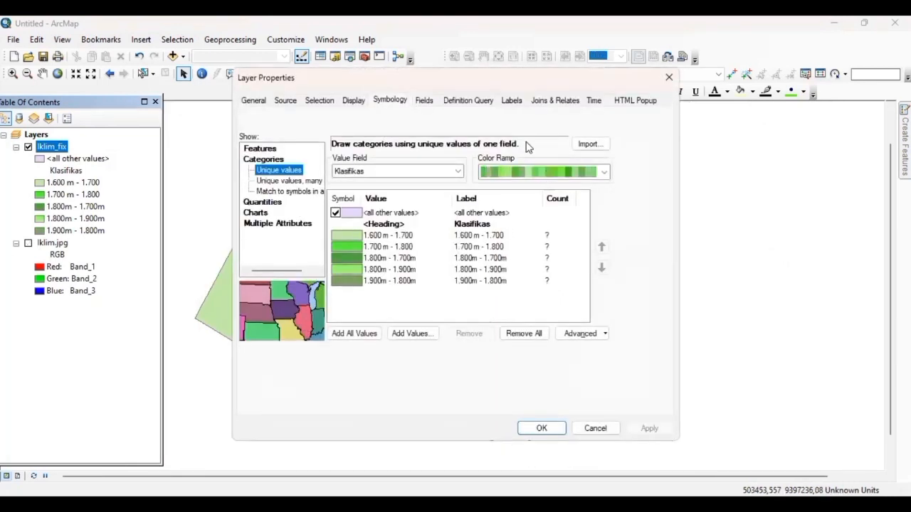
pyautogui.click(517, 100)
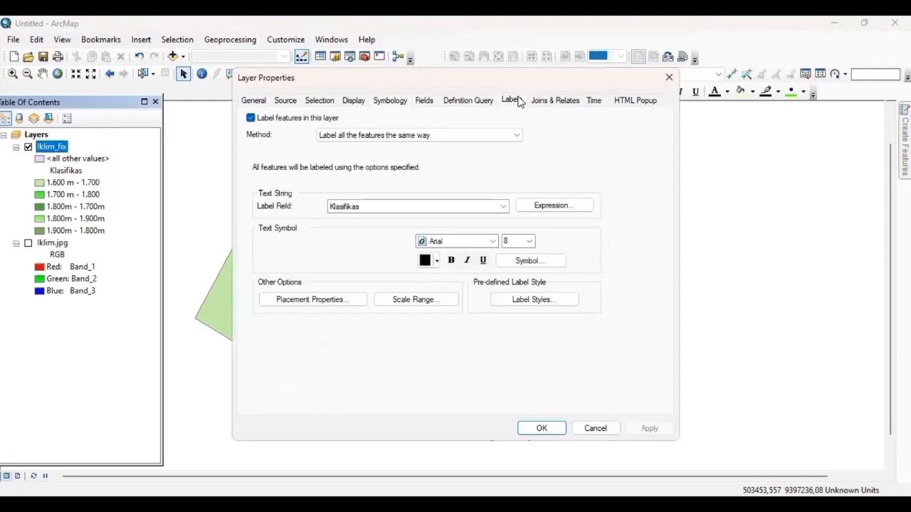
pyautogui.click(503, 207)
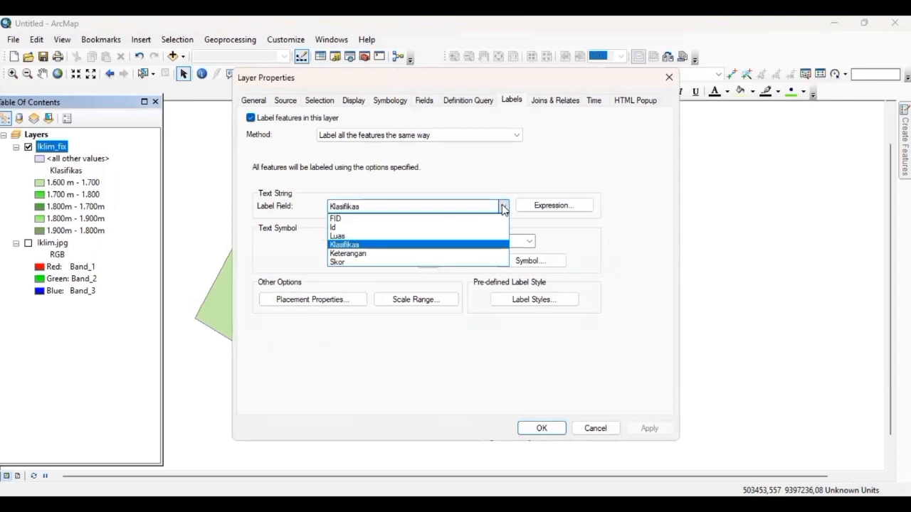
pyautogui.click(503, 207)
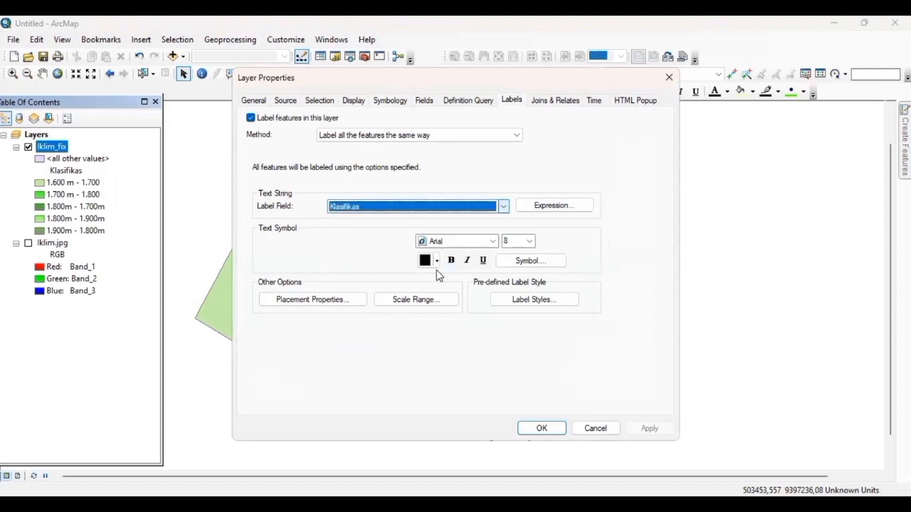
# - Set the label placement to only inside the polygon with duplicate labels removed, and confirm the layer properties
pyautogui.click(336, 297)
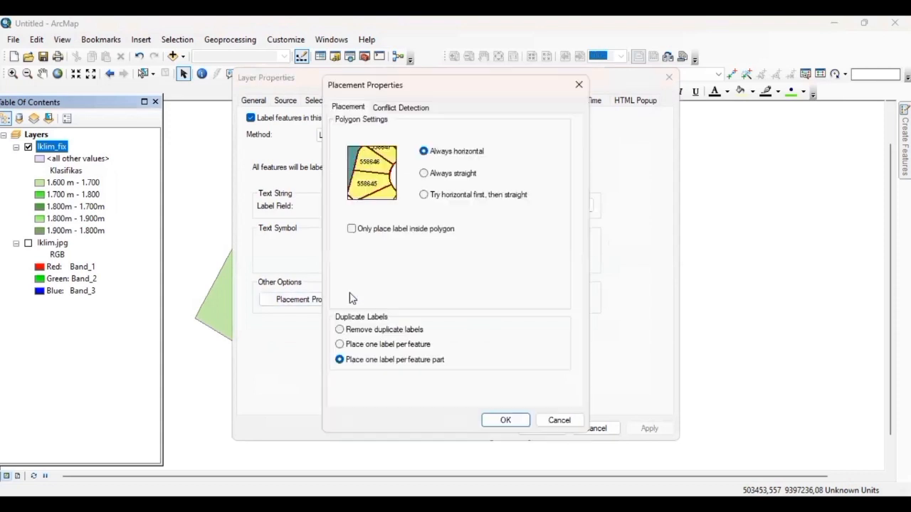
pyautogui.click(360, 232)
pyautogui.click(357, 329)
pyautogui.click(491, 422)
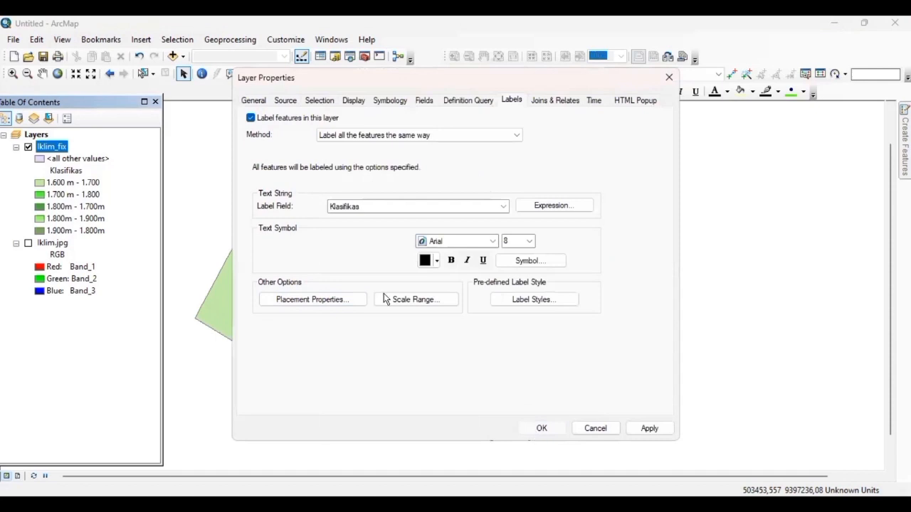
pyautogui.press('Return')
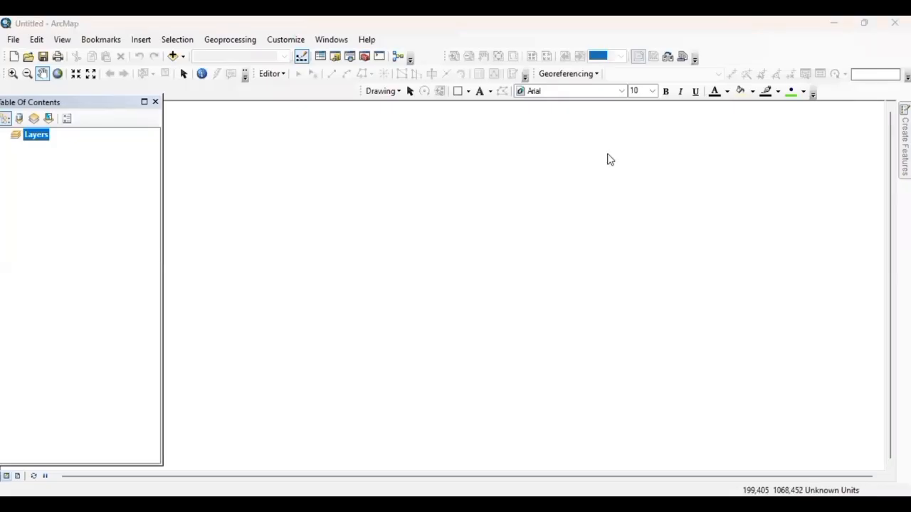
# - Add the shapefiles Tanah_fix.shp, Kelerengan_fix.shp and Iklim_fix.shp from the Tahura folder to the empty map
pyautogui.click(173, 57)
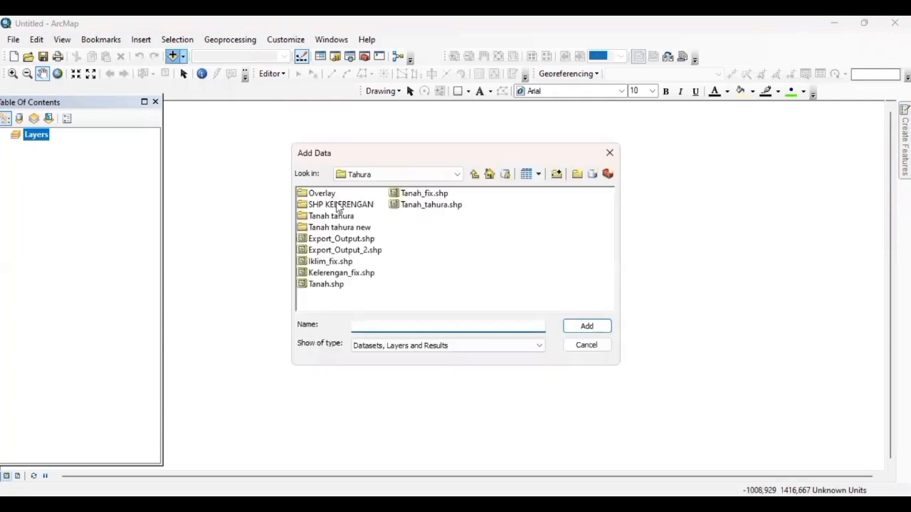
pyautogui.click(424, 194)
pyautogui.click(583, 326)
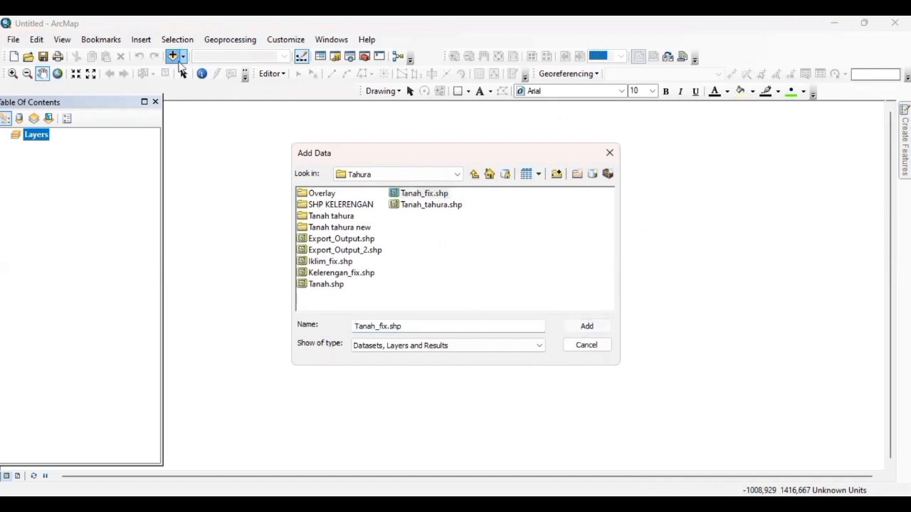
pyautogui.click(173, 56)
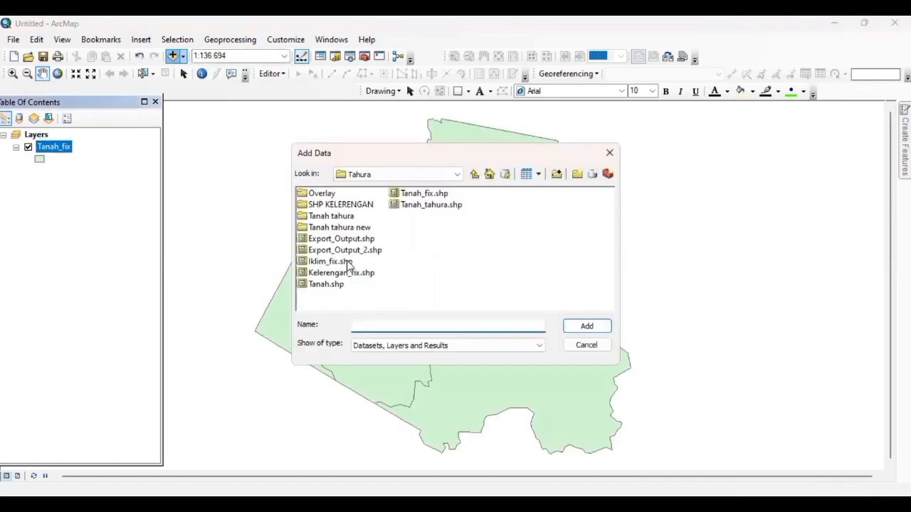
pyautogui.click(345, 275)
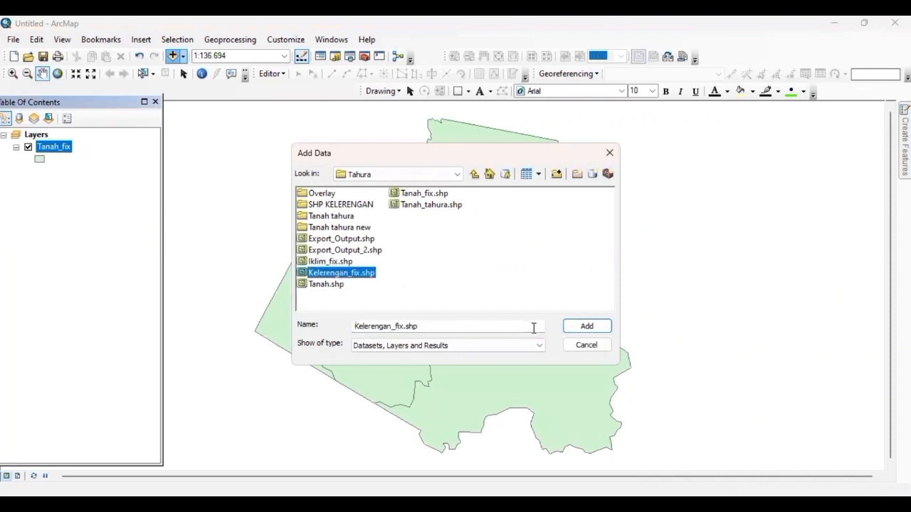
pyautogui.click(585, 328)
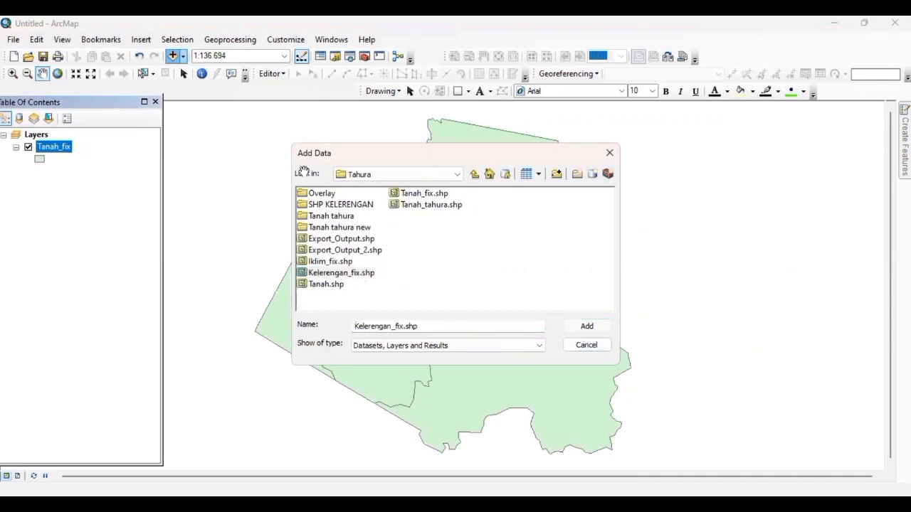
pyautogui.click(173, 57)
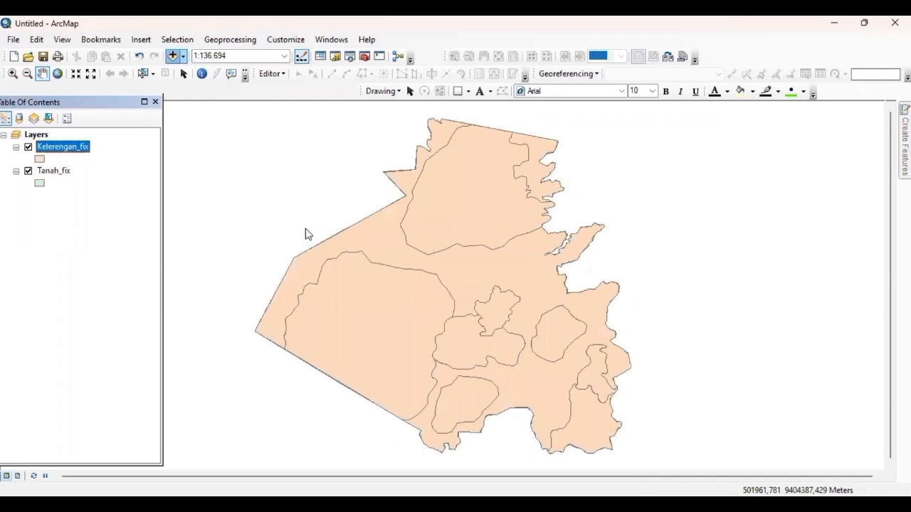
pyautogui.click(332, 262)
pyautogui.click(575, 323)
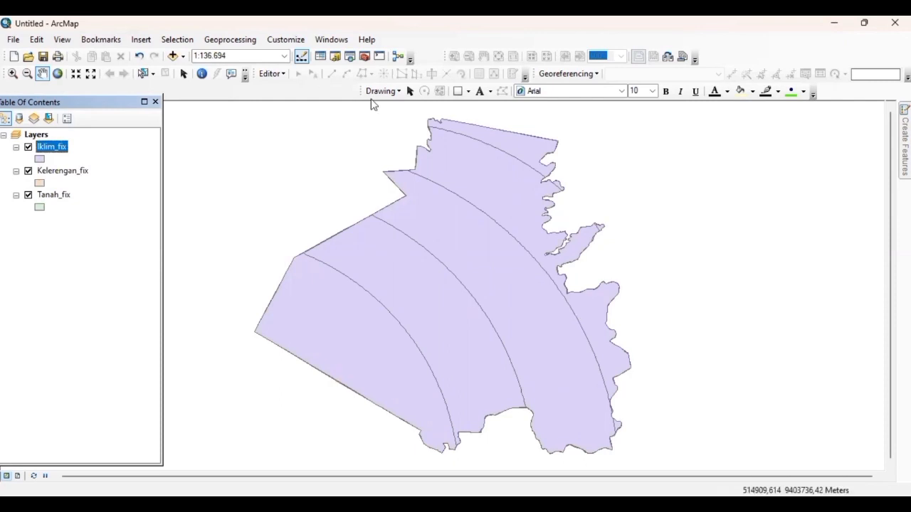
# - Open the Union geoprocessing tool for overlaying the map layers
pyautogui.click(208, 41)
pyautogui.click(210, 42)
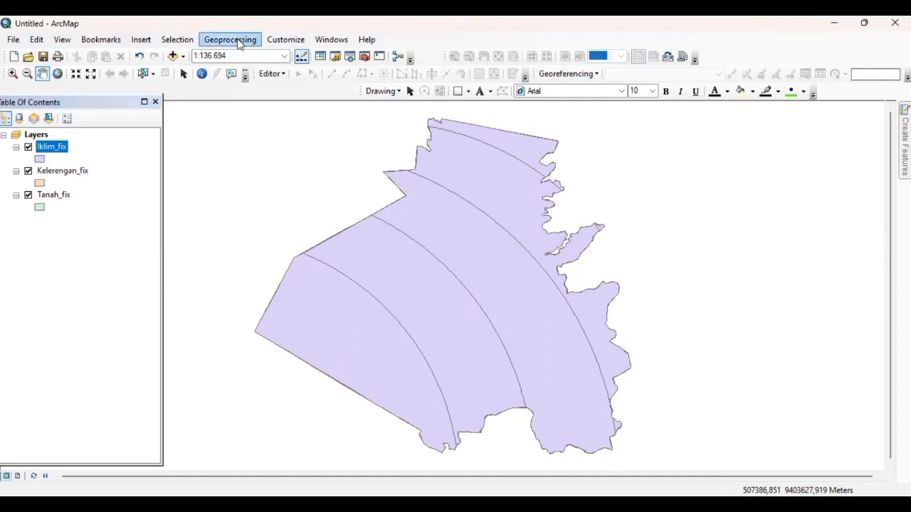
pyautogui.click(239, 42)
pyautogui.click(236, 95)
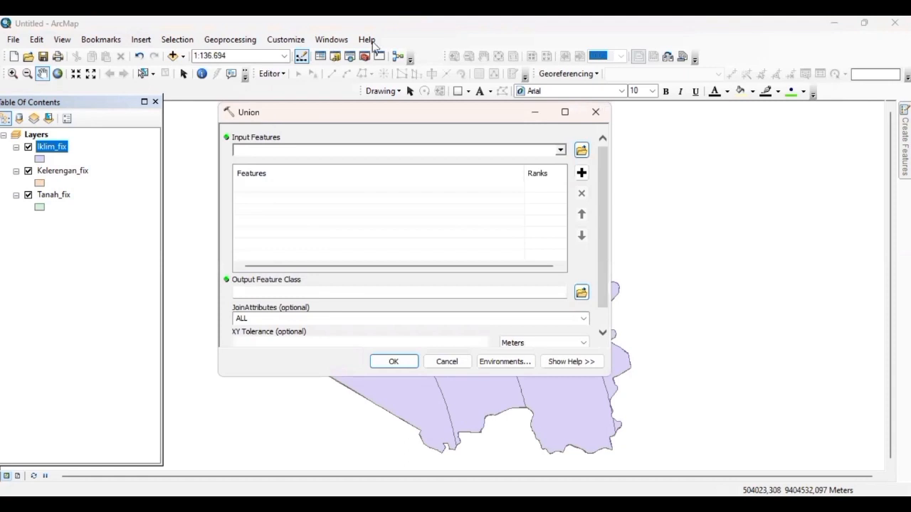
# - Add the Tanah_fix, Kelerengan_fix and Iklim_fix layers as input features of the Union
pyautogui.click(49, 194)
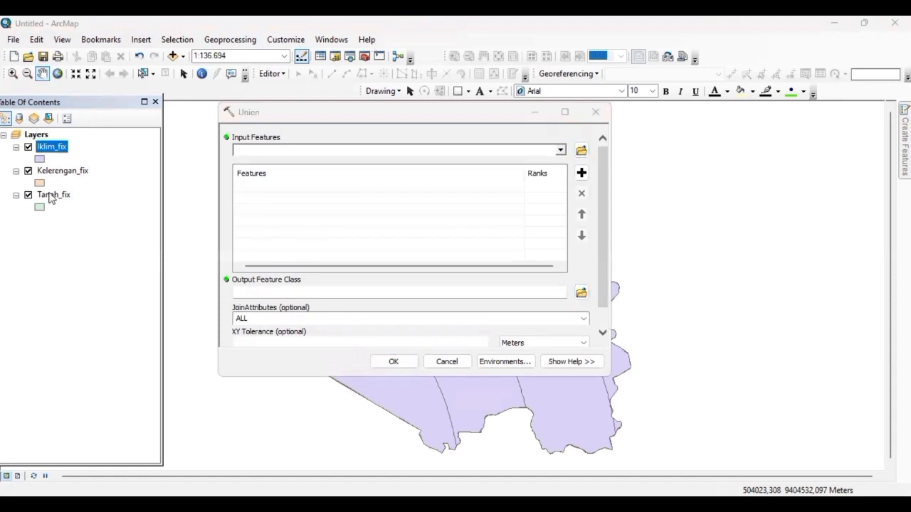
pyautogui.moveTo(50, 198); pyautogui.dragTo(239, 173)
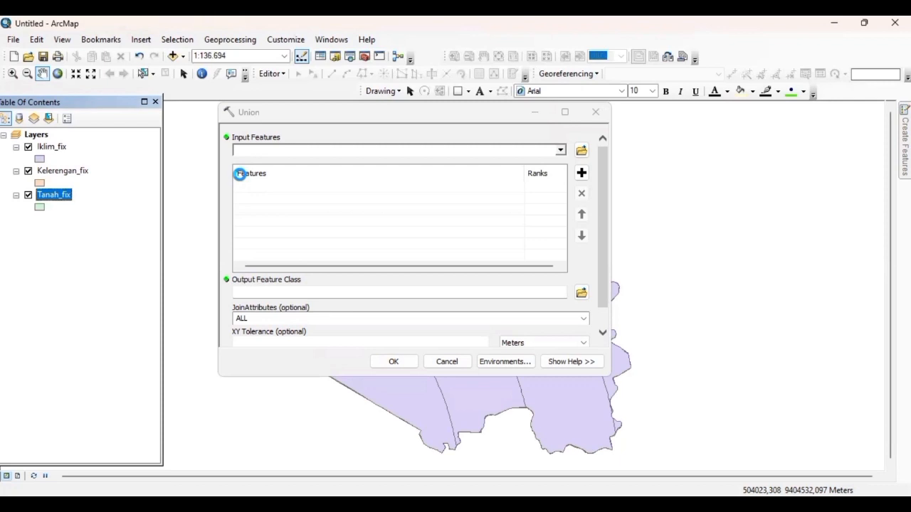
pyautogui.moveTo(239, 174); pyautogui.dragTo(240, 178)
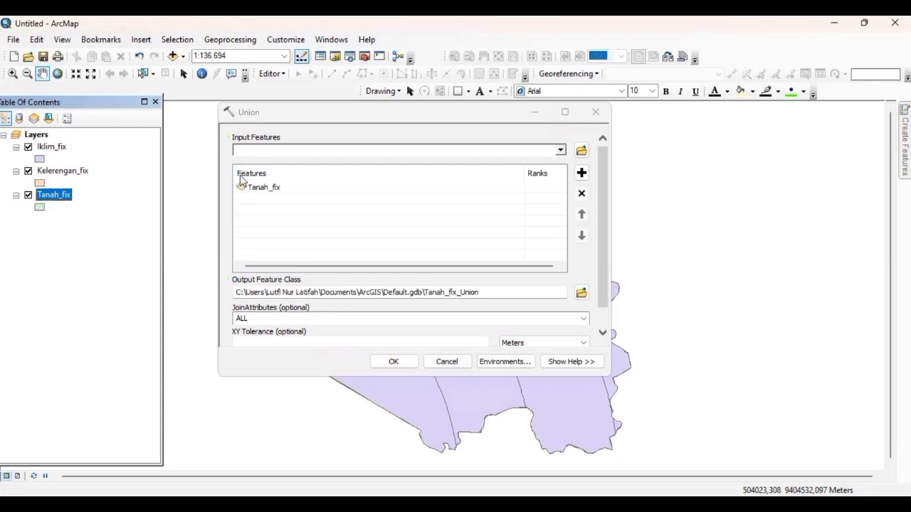
pyautogui.moveTo(50, 171); pyautogui.dragTo(253, 199)
pyautogui.moveTo(53, 147); pyautogui.dragTo(262, 214)
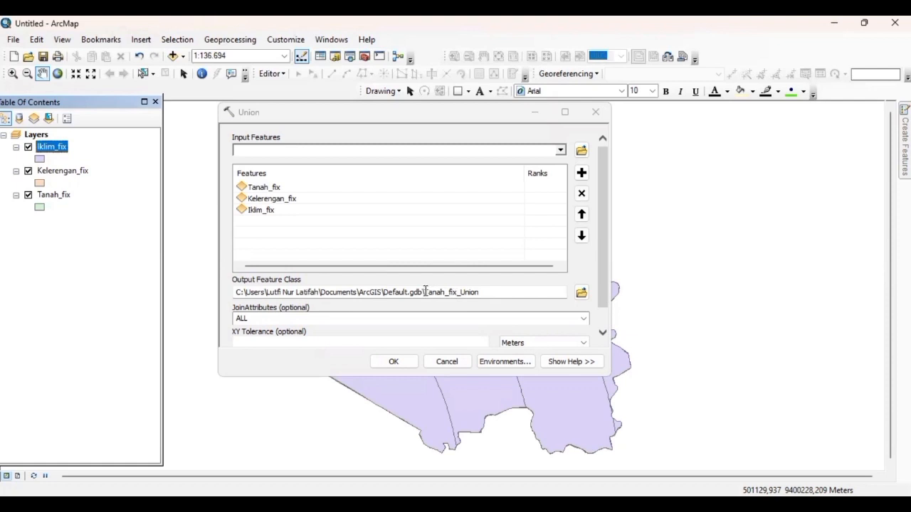
# - Name the output feature class Overlay in Default.gdb and try to run the Union
pyautogui.moveTo(425, 291); pyautogui.dragTo(487, 291)
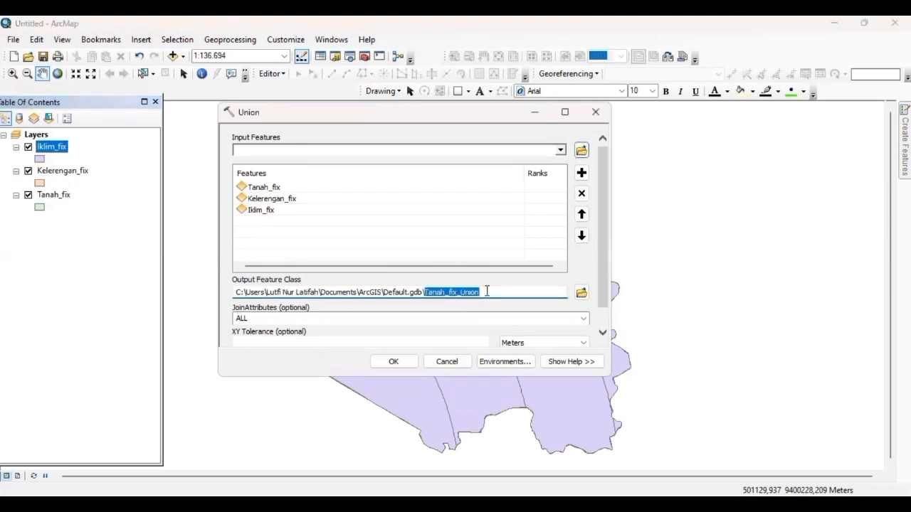
pyautogui.write('O')
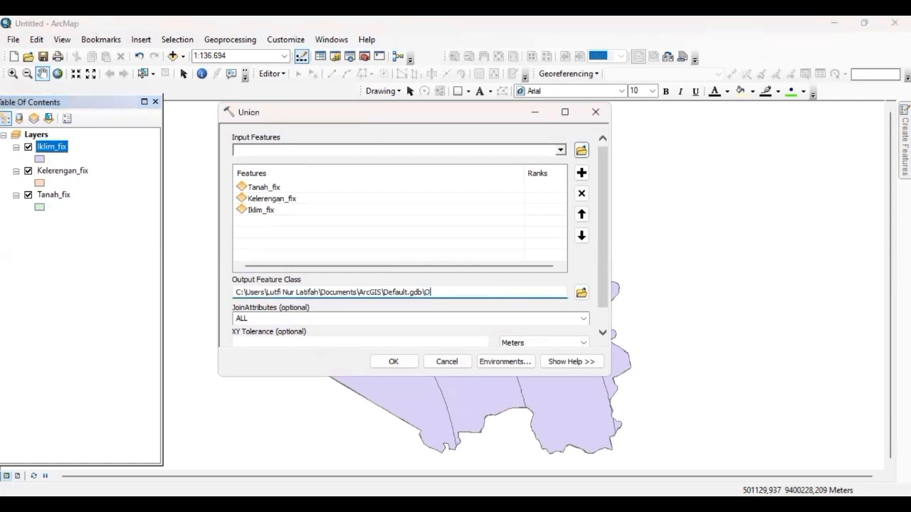
pyautogui.write('verlay')
pyautogui.click(393, 362)
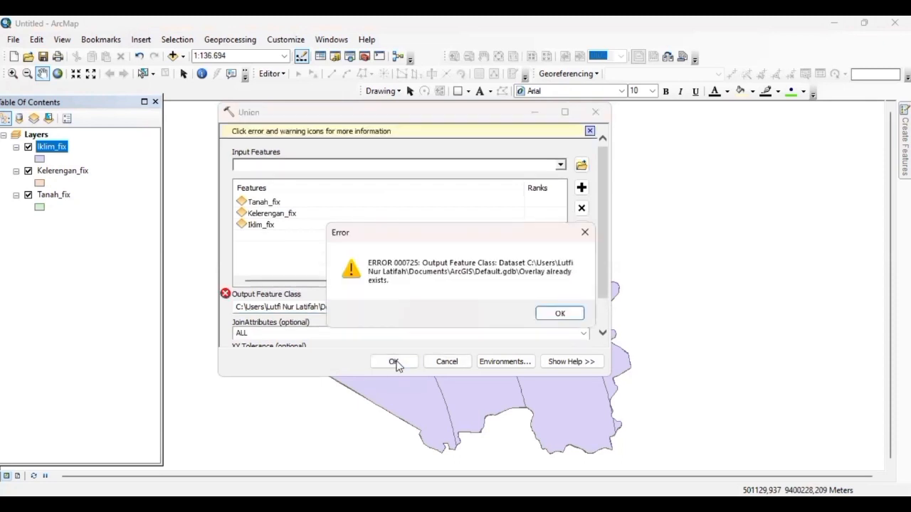
pyautogui.click(560, 313)
# - Extend the output feature class name to OverlayTahura and run the Union
pyautogui.click(453, 308)
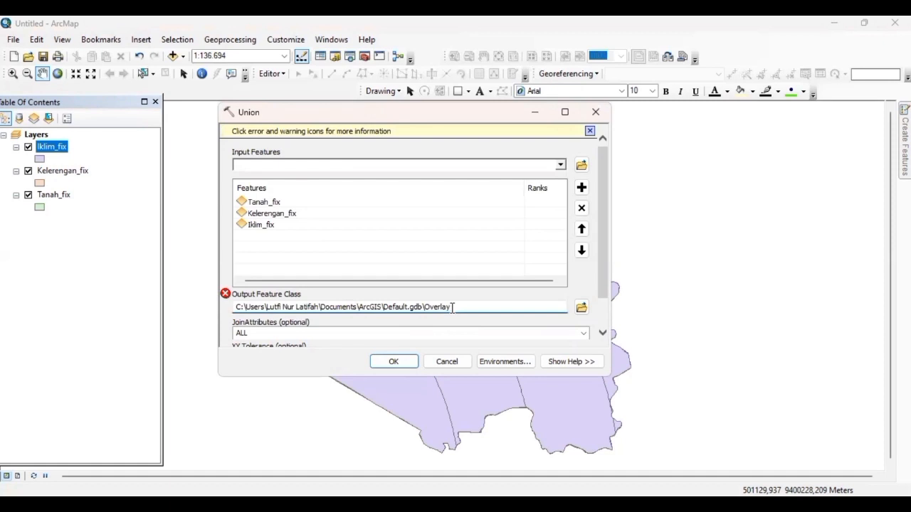
pyautogui.write('Ta')
pyautogui.write('ra')
pyautogui.click(406, 361)
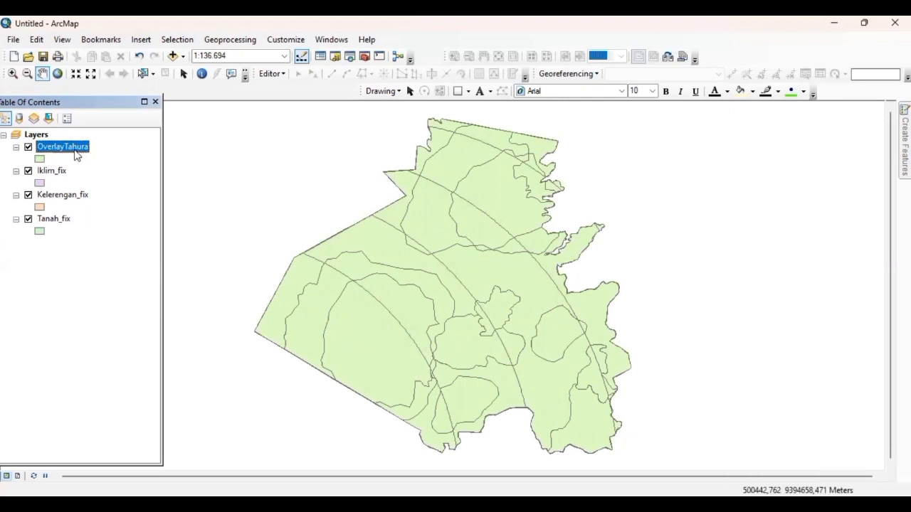
# - Open the attribute table of the OverlayTahura layer and examine its Keterangan and Skor columns
pyautogui.rightClick(76, 154)
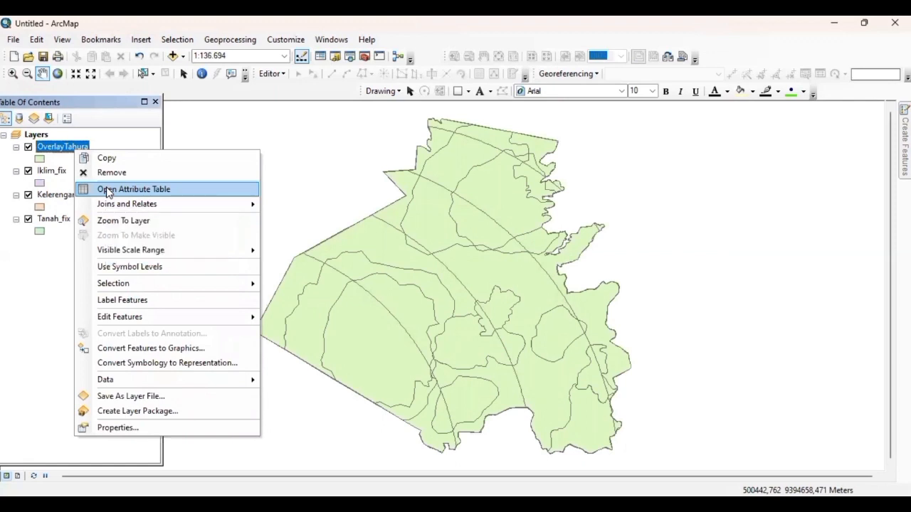
pyautogui.click(106, 189)
pyautogui.click(84, 393)
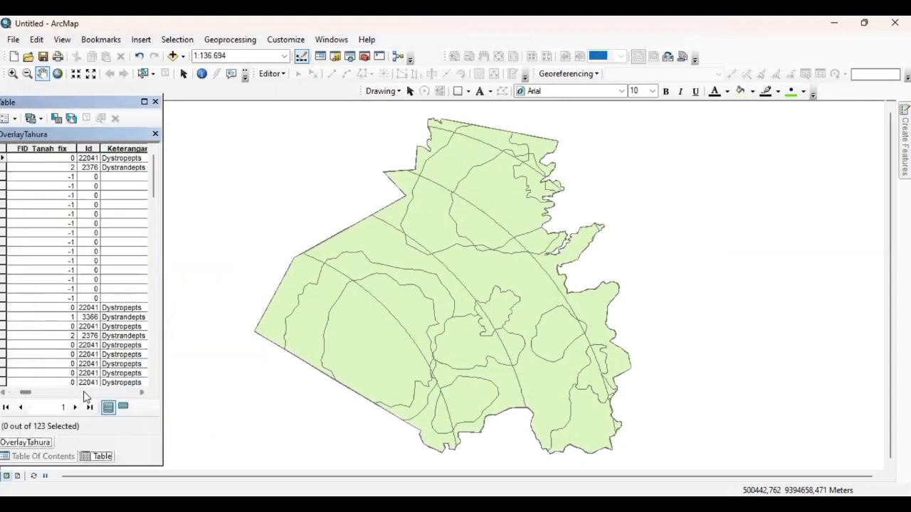
pyautogui.click(109, 392)
pyautogui.click(121, 392)
pyautogui.click(121, 392)
pyautogui.click(130, 392)
pyautogui.click(130, 392)
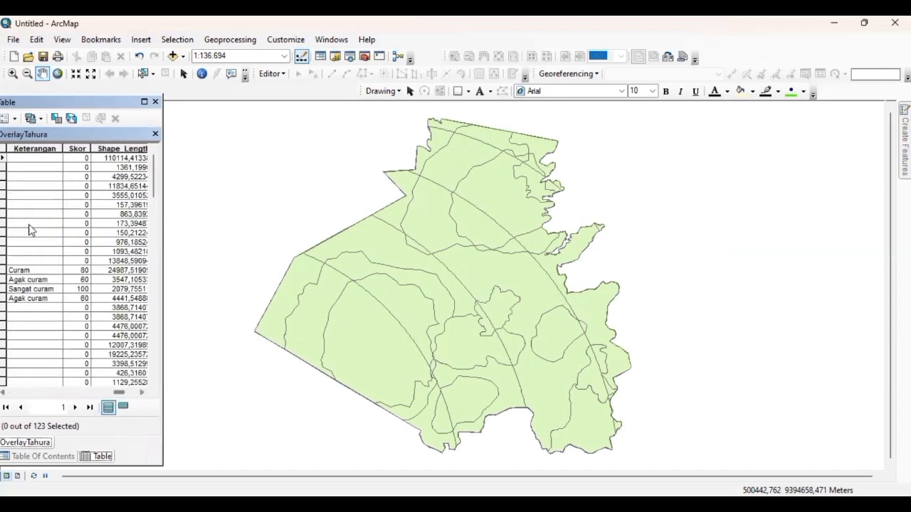
# - Add a field of type Double named Skor_Total to the OverlayTahura attribute table
pyautogui.click(12, 115)
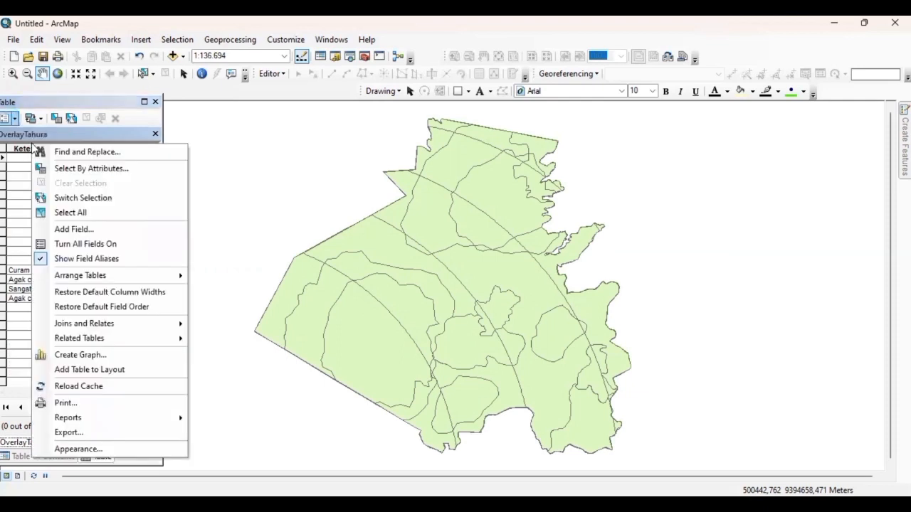
pyautogui.click(60, 234)
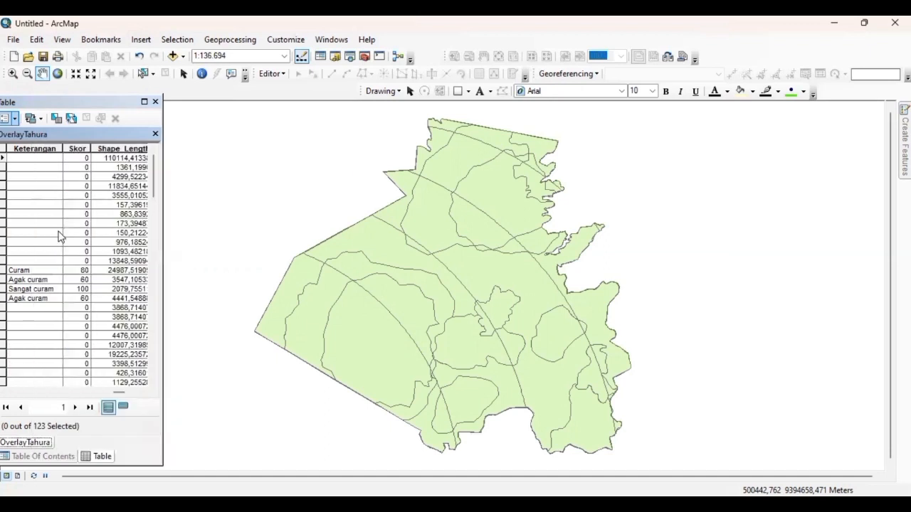
pyautogui.write('Skor Total')
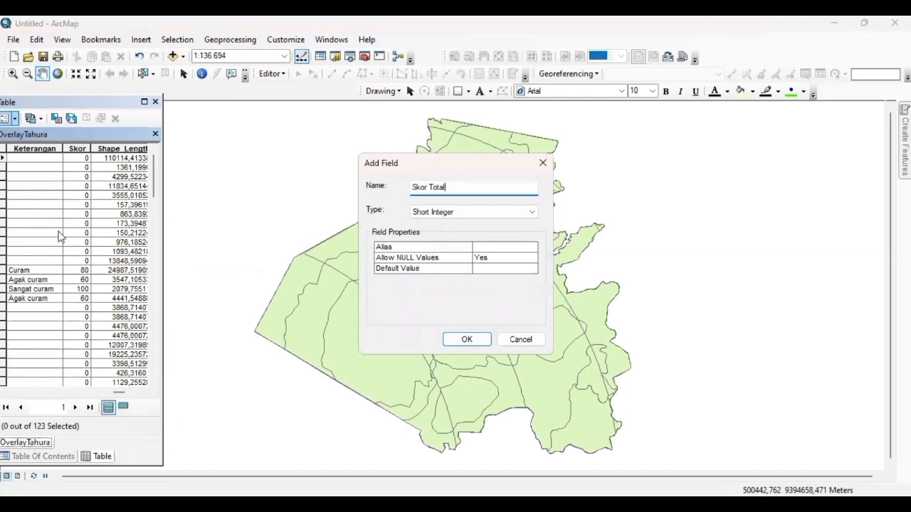
pyautogui.click(433, 212)
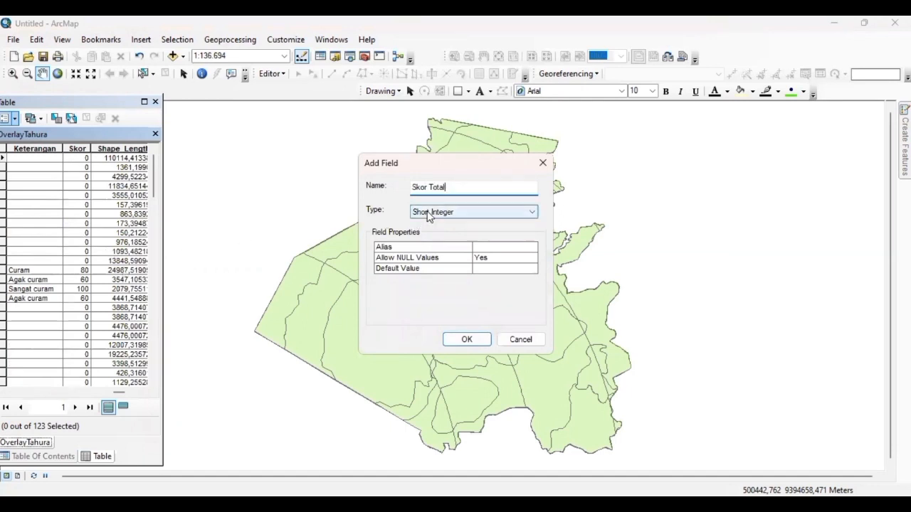
pyautogui.click(434, 250)
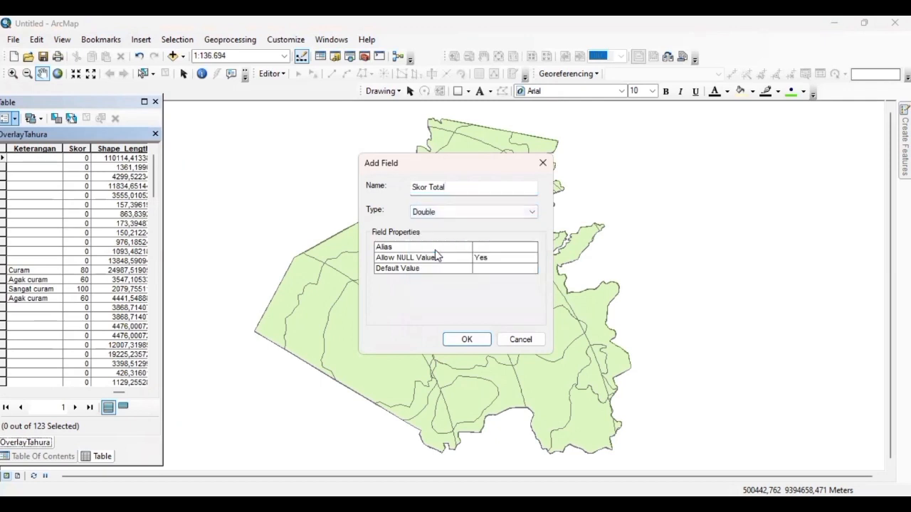
pyautogui.click(464, 340)
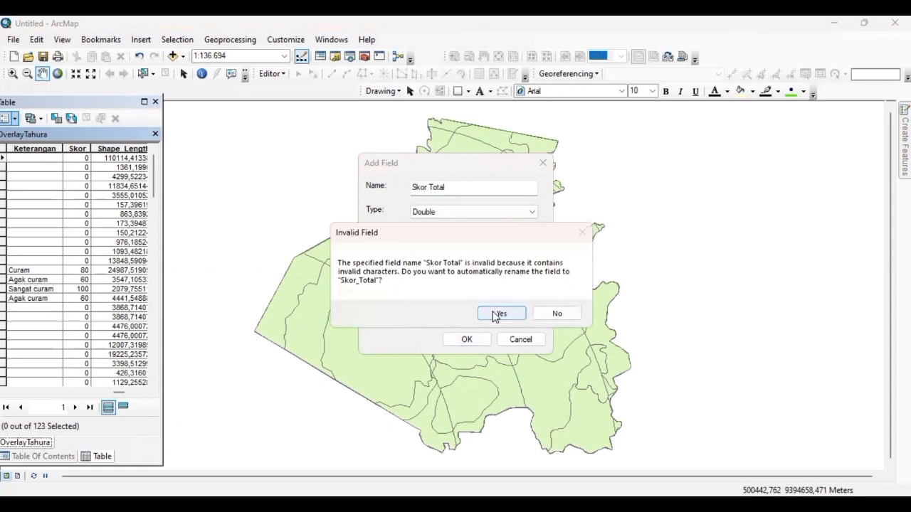
pyautogui.click(498, 314)
# - Open the Field Calculator for the Skor_Total column, accepting calculation outside an edit session
pyautogui.click(132, 391)
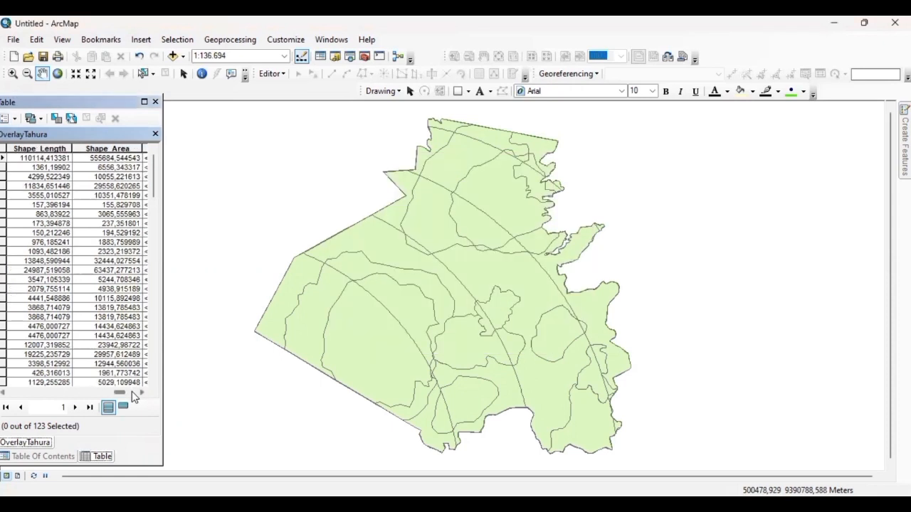
pyautogui.click(132, 391)
pyautogui.click(69, 149)
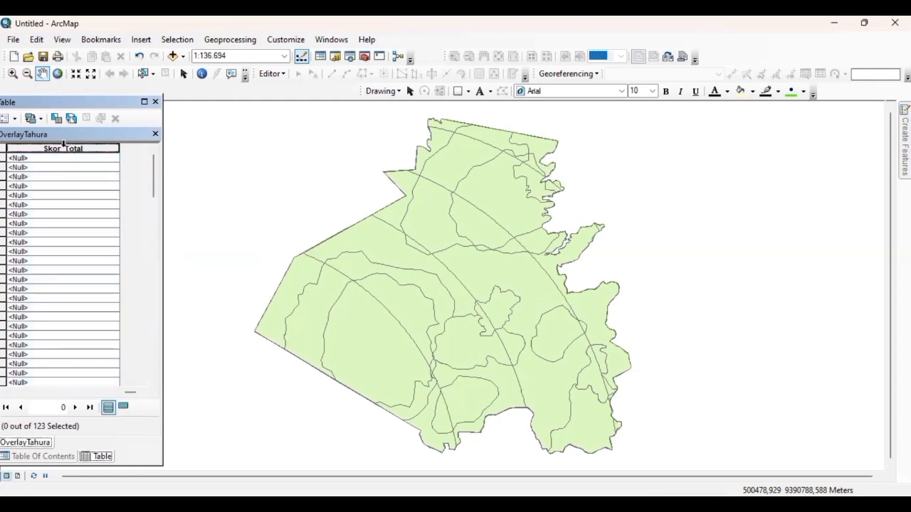
pyautogui.click(66, 147)
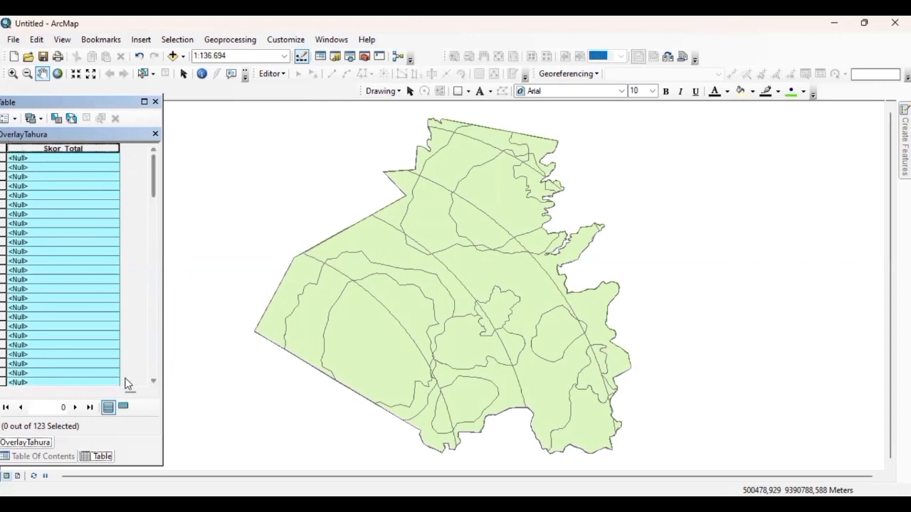
pyautogui.moveTo(131, 392); pyautogui.dragTo(120, 392)
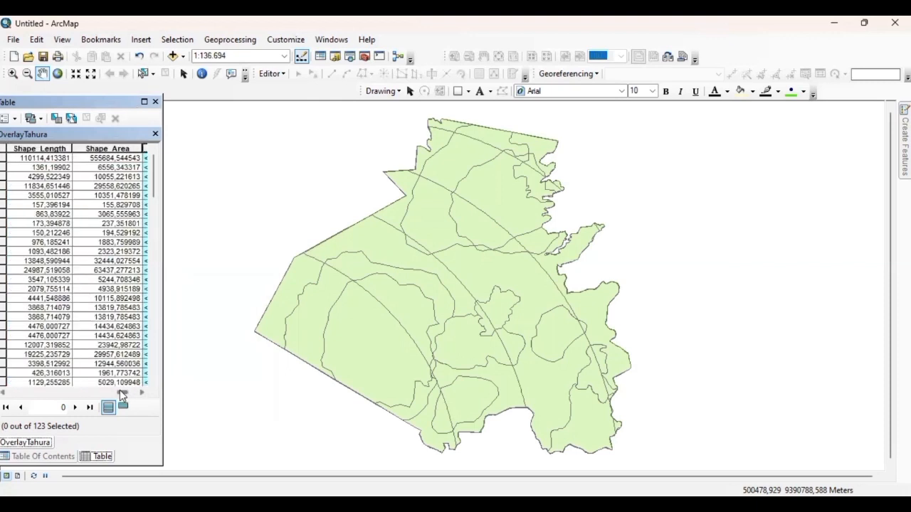
pyautogui.click(145, 160)
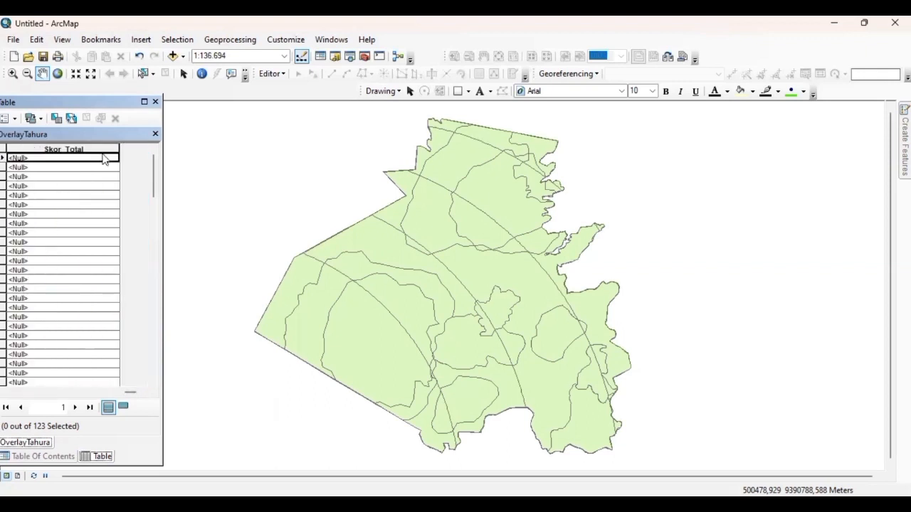
pyautogui.click(93, 148)
pyautogui.rightClick(94, 148)
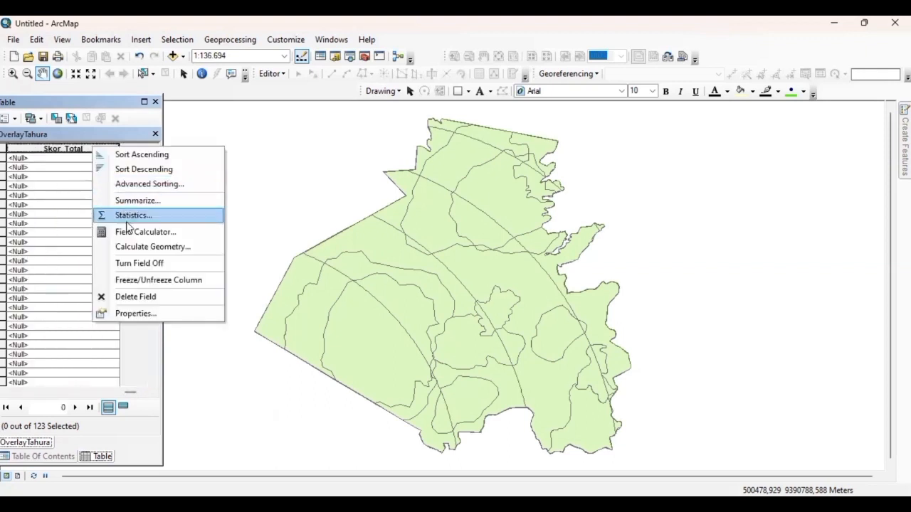
pyautogui.click(128, 231)
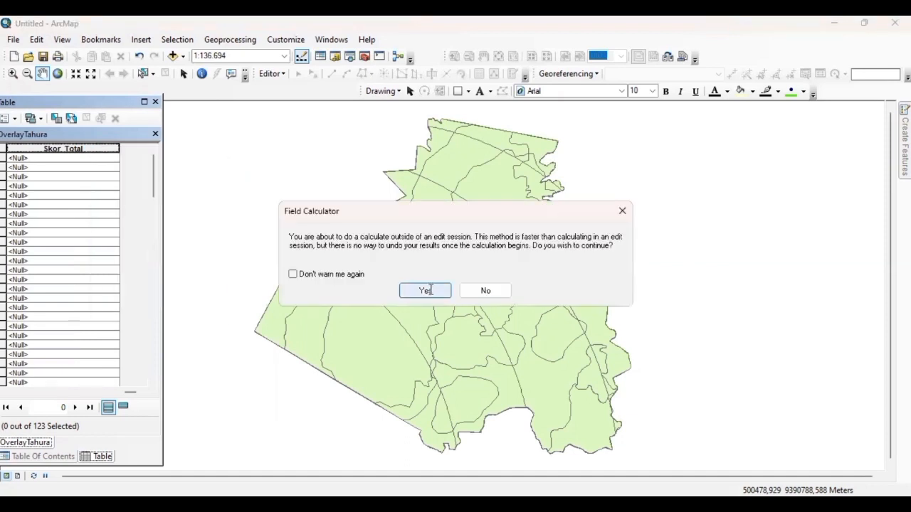
pyautogui.click(425, 290)
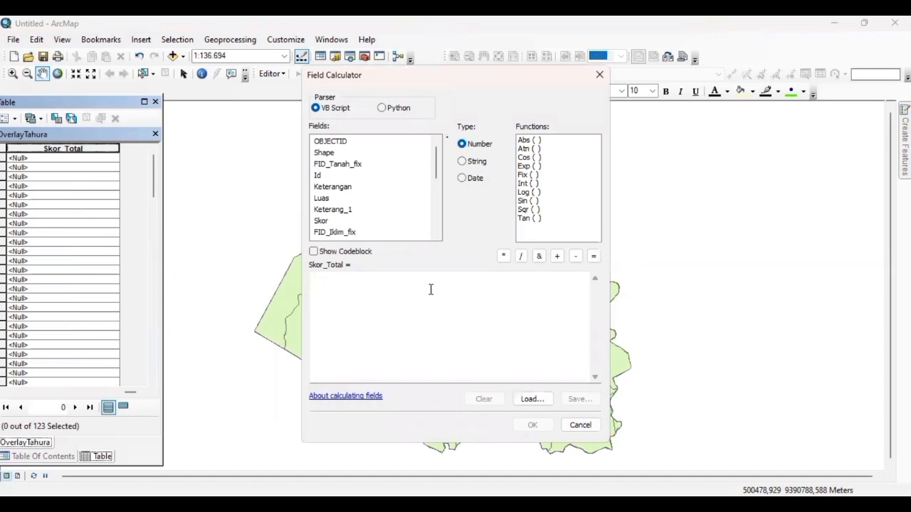
# - Calculate Skor_Total with the expression [Skor] + [Skor_1] + [Skor_12]
pyautogui.click(414, 288)
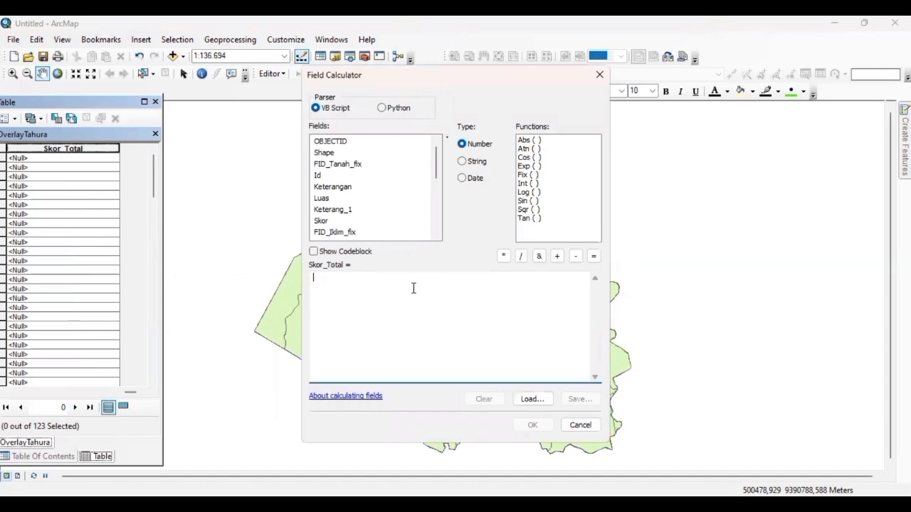
pyautogui.write('[Skor')
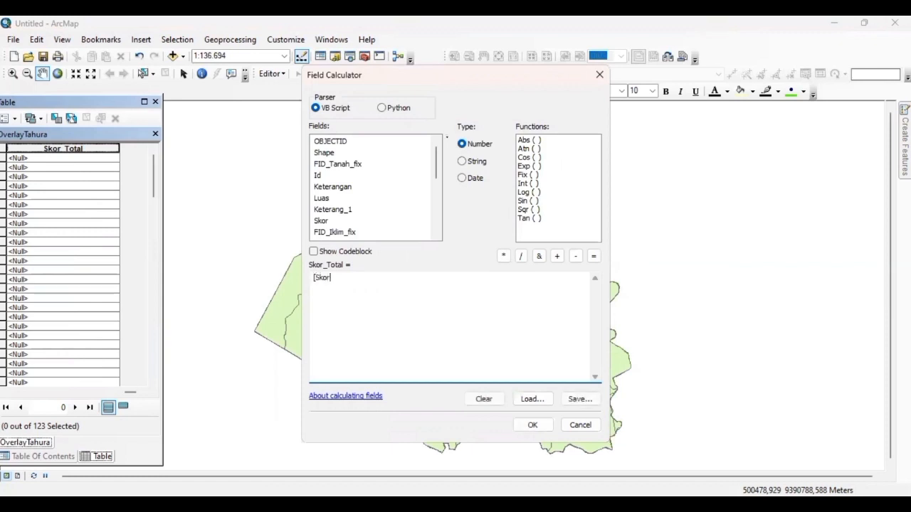
pyautogui.write('] +')
pyautogui.press('BackSpace')
pyautogui.press('BackSpace')
pyautogui.click(557, 256)
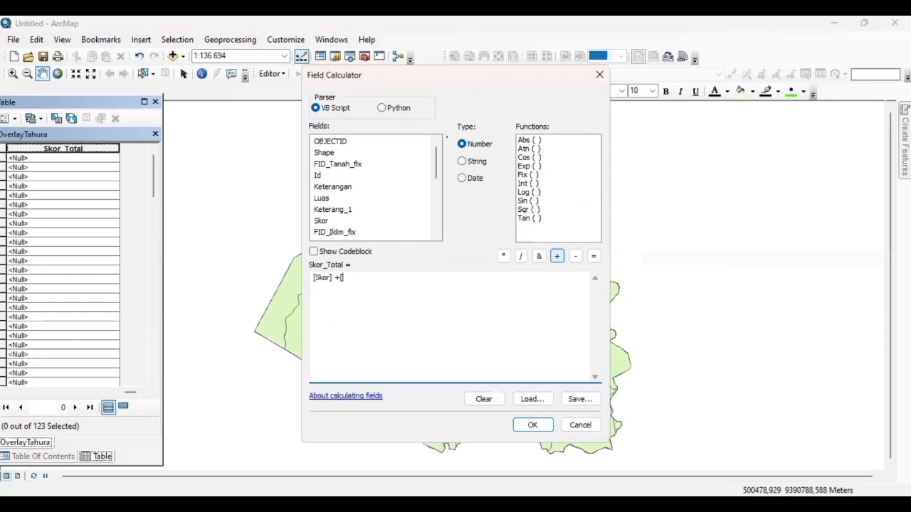
pyautogui.write('[Skor_1]')
pyautogui.click(557, 255)
pyautogui.write('[Skor_12]')
pyautogui.click(528, 427)
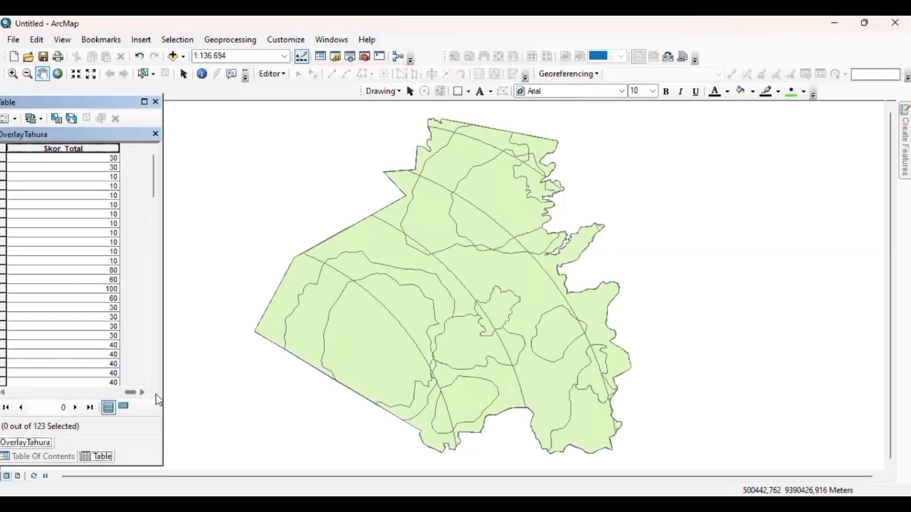
# - Add a field of type Text named Status_Kawasan to the OverlayTahura attribute table
pyautogui.moveTo(136, 391); pyautogui.dragTo(151, 407)
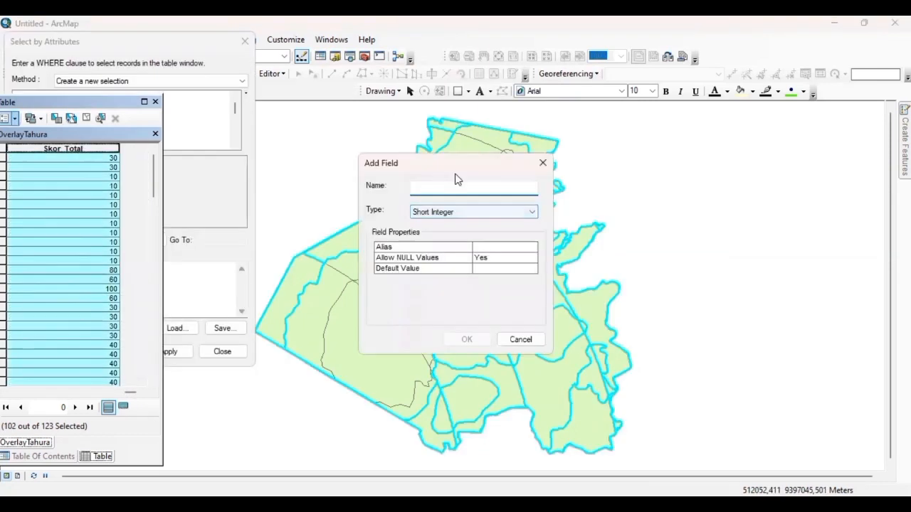
pyautogui.write('Sta')
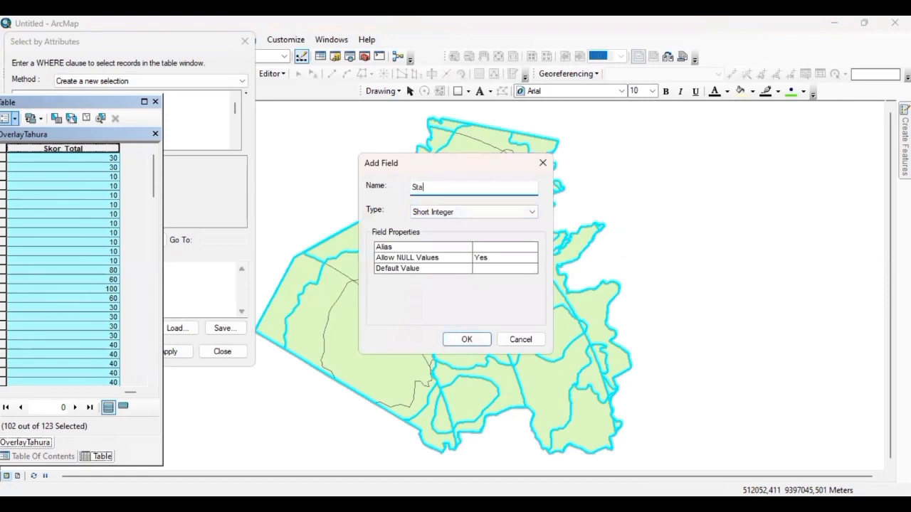
pyautogui.write('tus_Kawasan')
pyautogui.click(499, 214)
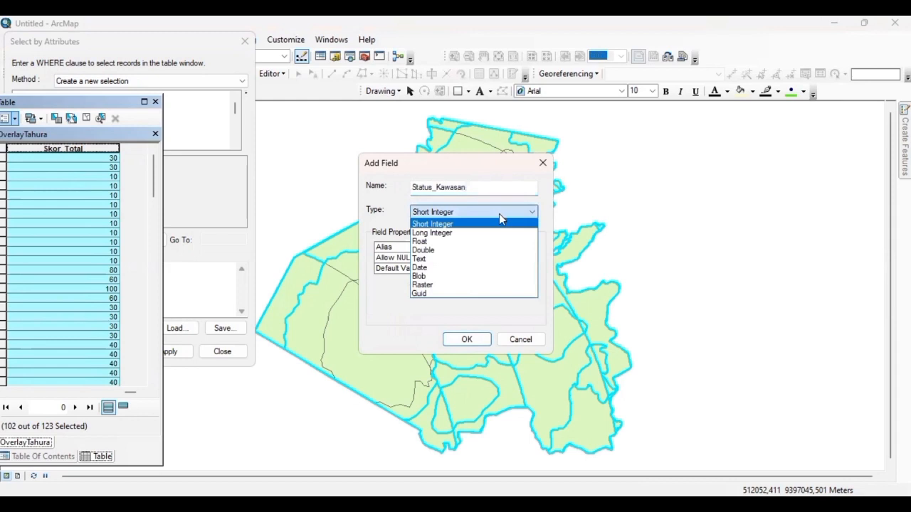
pyautogui.click(488, 259)
pyautogui.click(478, 280)
pyautogui.click(469, 340)
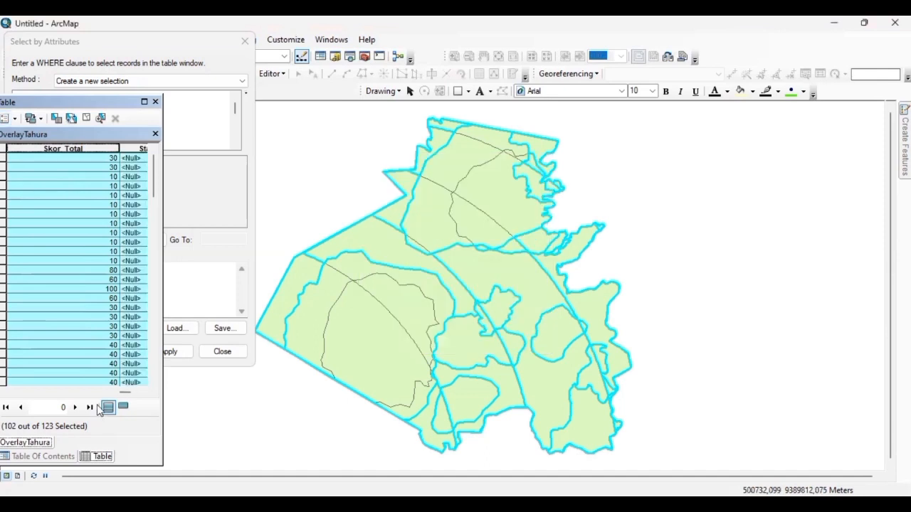
pyautogui.moveTo(131, 392)
pyautogui.mouseDown()
pyautogui.moveTo(151, 392)
pyautogui.moveTo(75, 400)
pyautogui.moveTo(149, 395)
pyautogui.mouseUp()
pyautogui.moveTo(155, 187)
pyautogui.mouseDown()
pyautogui.moveTo(158, 216)
pyautogui.moveTo(159, 182)
pyautogui.mouseUp()
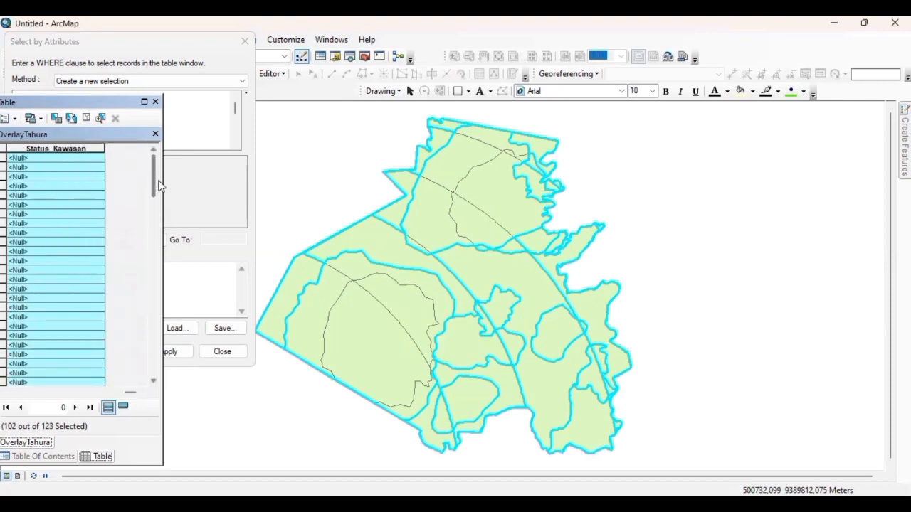
# - Calculate the Status_Kawasan field of the selected records with the string expression "Hutan Produksi Tetap"
pyautogui.rightClick(74, 148)
pyautogui.click(119, 233)
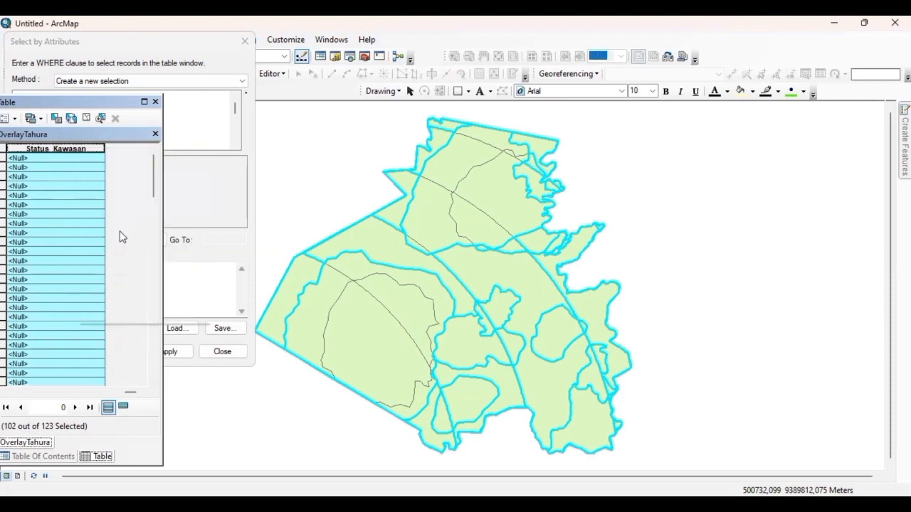
pyautogui.click(424, 291)
pyautogui.click(461, 160)
pyautogui.click(529, 426)
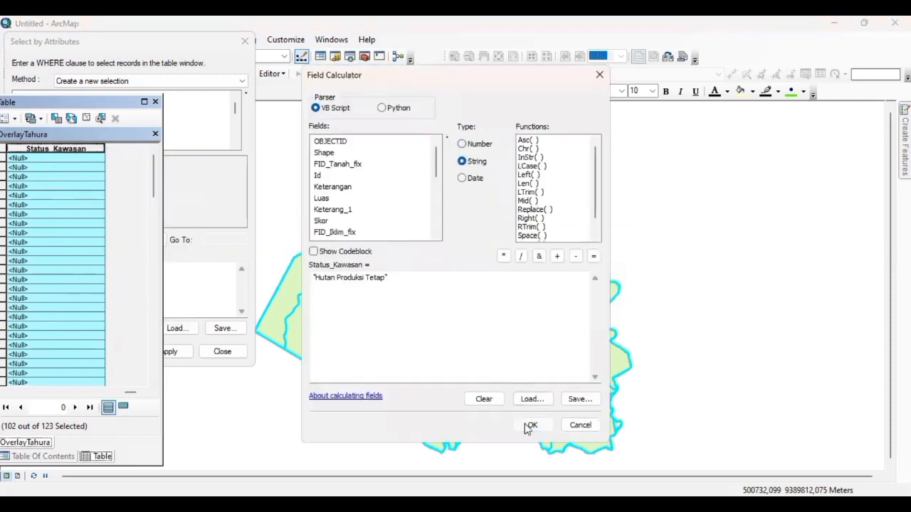
pyautogui.moveTo(130, 390); pyautogui.dragTo(182, 385)
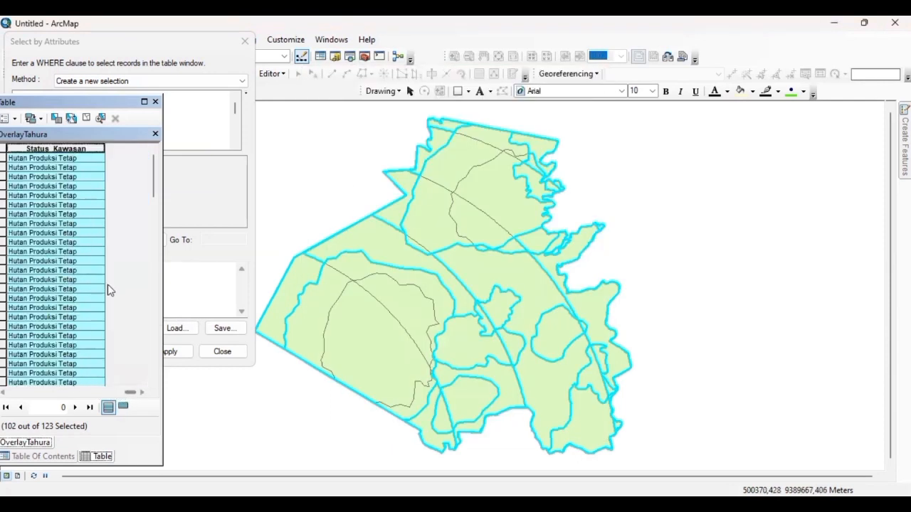
pyautogui.moveTo(159, 199); pyautogui.dragTo(158, 219)
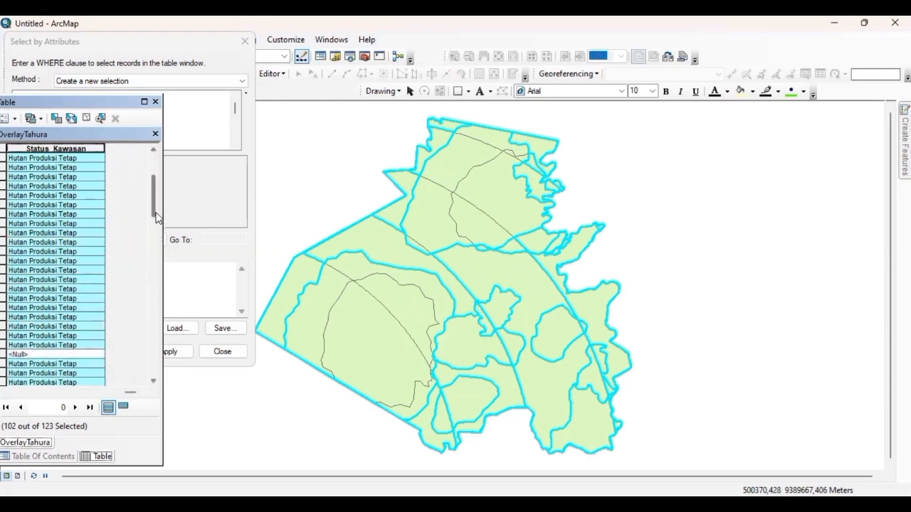
# - Reopen Select By Attributes for the OverlayTahura table and change the condition to "Skor_Total" <=174
pyautogui.rightClick(40, 150)
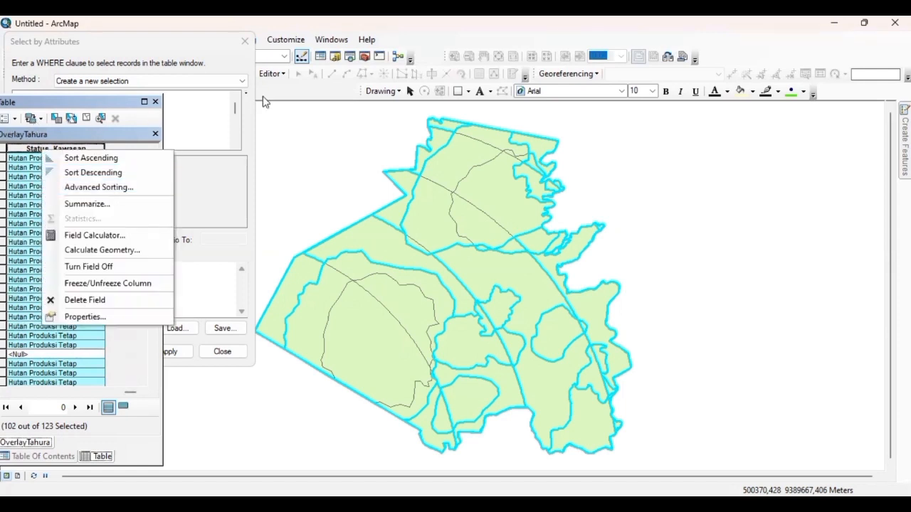
pyautogui.click(18, 124)
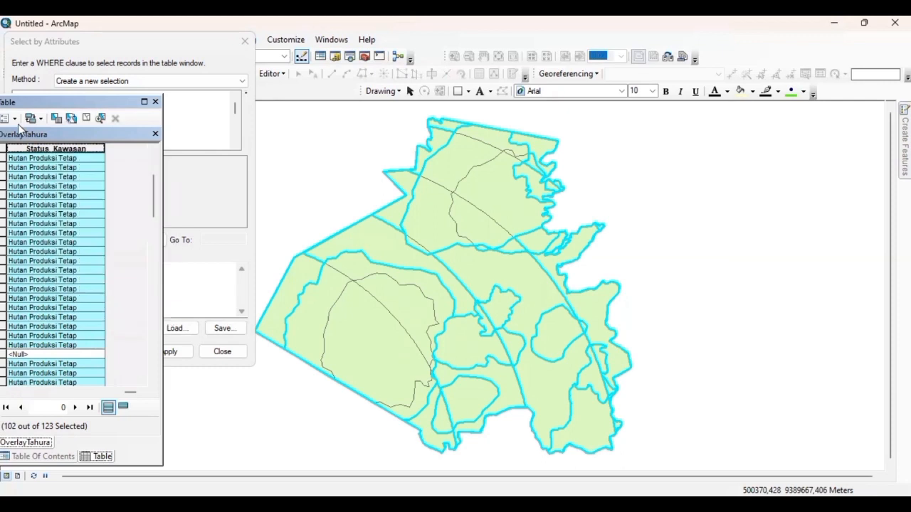
pyautogui.click(14, 119)
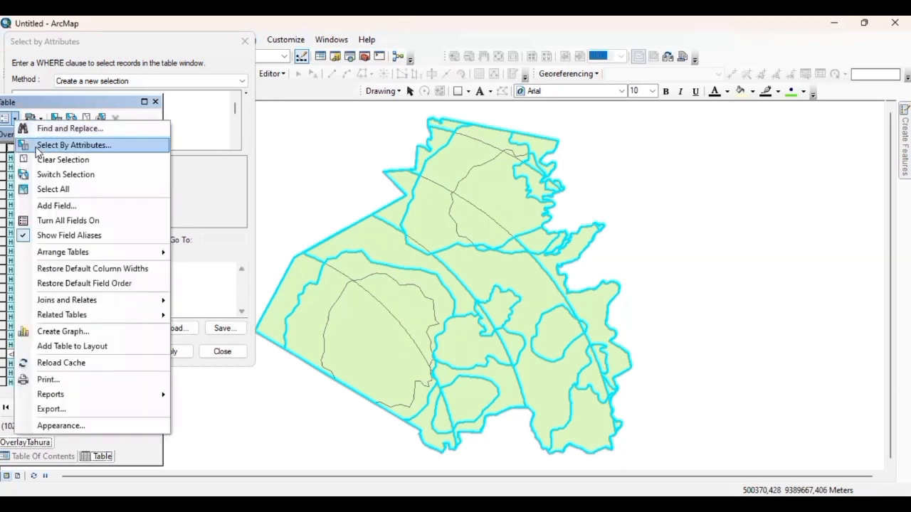
pyautogui.click(33, 145)
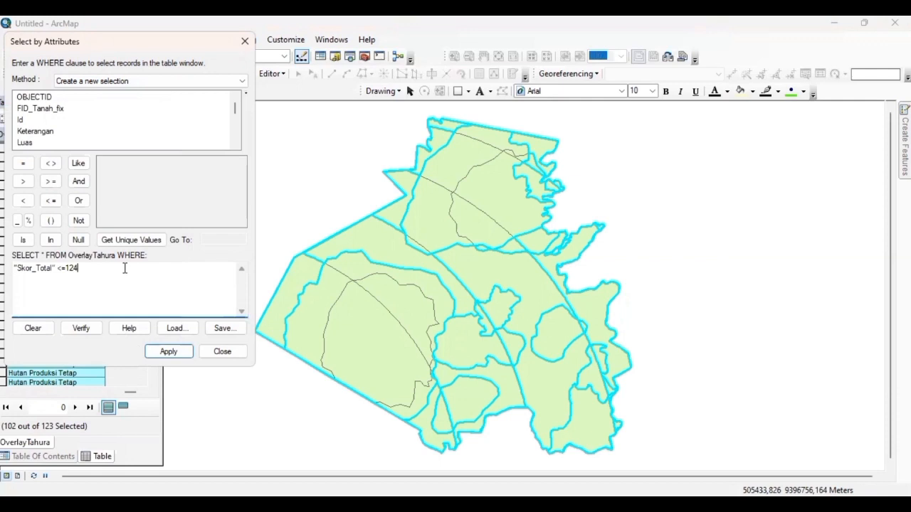
pyautogui.press('BackSpace')
pyautogui.press('BackSpace')
pyautogui.write('74')
# - Add the condition AND "Skor_Total" >124 to the query and select the matching records
pyautogui.click(79, 182)
pyautogui.press('BackSpace')
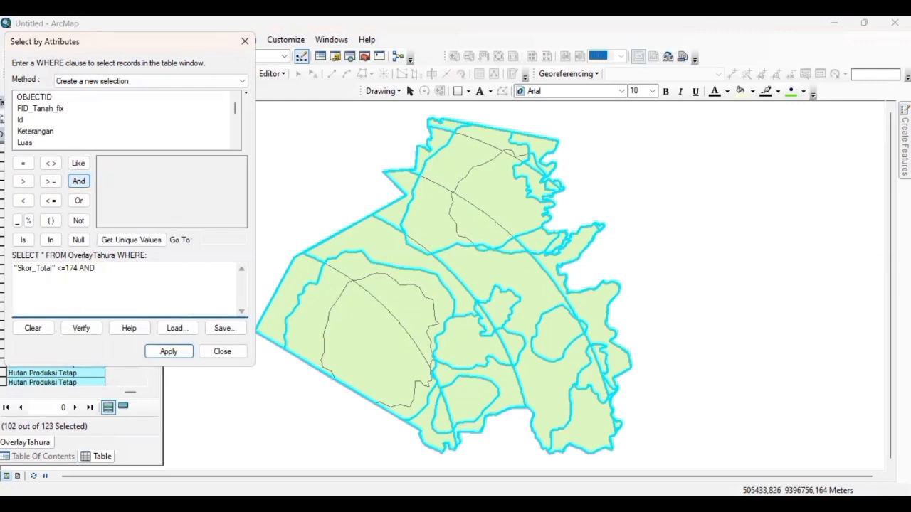
pyautogui.press('BackSpace')
pyautogui.press('BackSpace')
pyautogui.press('BackSpace')
pyautogui.press('BackSpace')
pyautogui.click(78, 181)
pyautogui.write("'")
pyautogui.press('BackSpace')
pyautogui.write('"Skor_Total')
pyautogui.click(23, 182)
pyautogui.write('124')
pyautogui.click(168, 351)
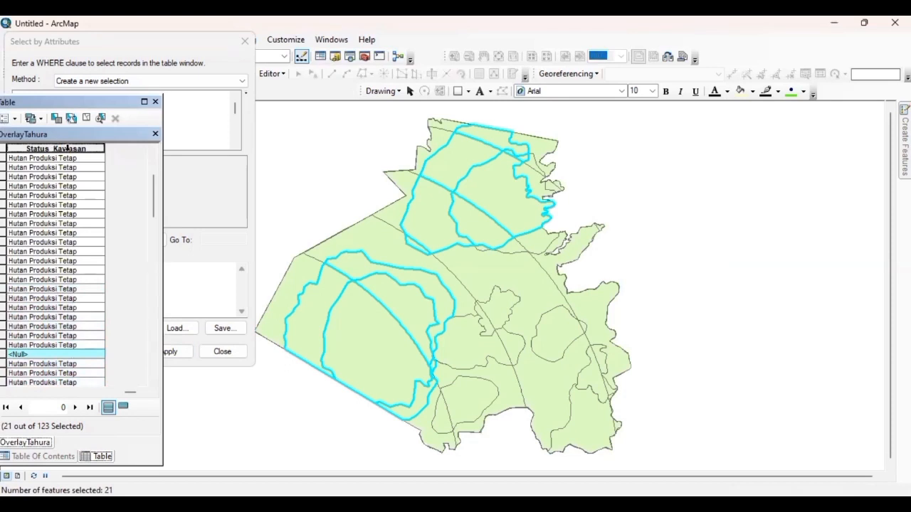
# - Calculate Status_Kawasan for the selected records with the string expression "Hutan Produksi Terbatas" and check the column's values
pyautogui.rightClick(67, 148)
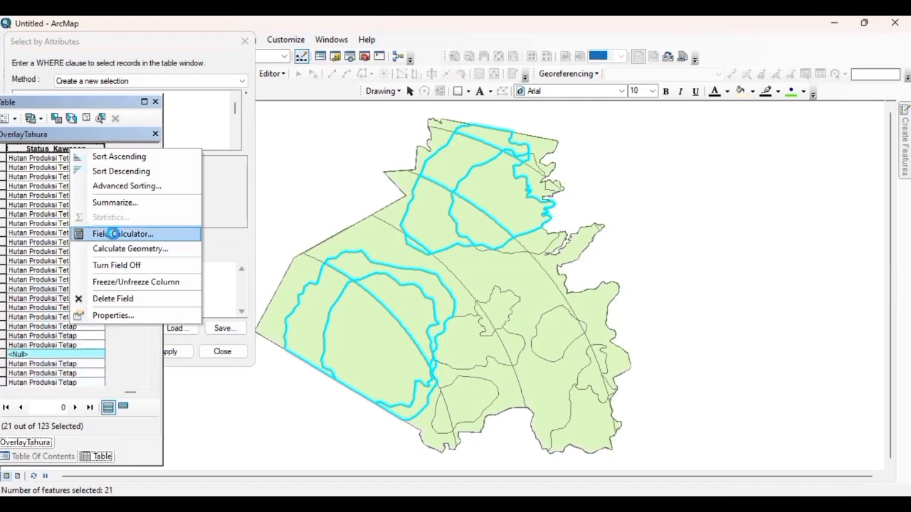
pyautogui.click(116, 235)
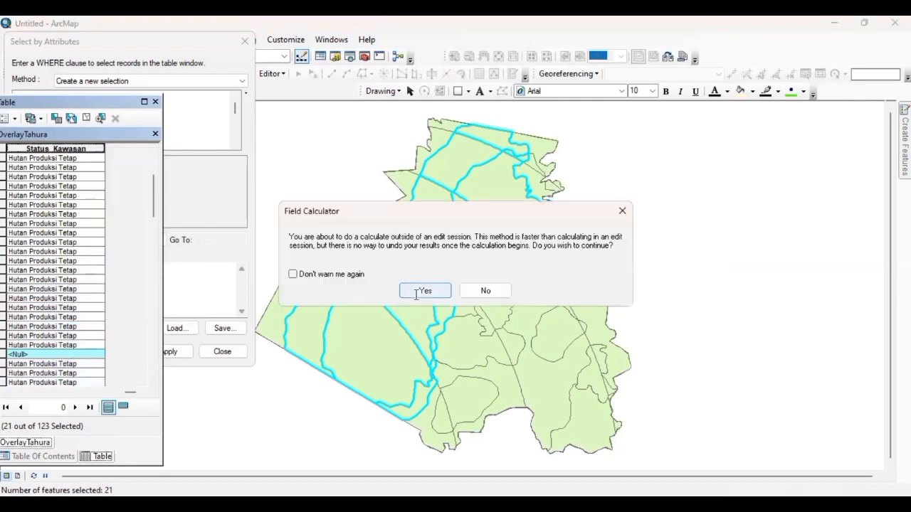
pyautogui.press('Return')
pyautogui.doubleClick(377, 278)
pyautogui.write('Terbatas')
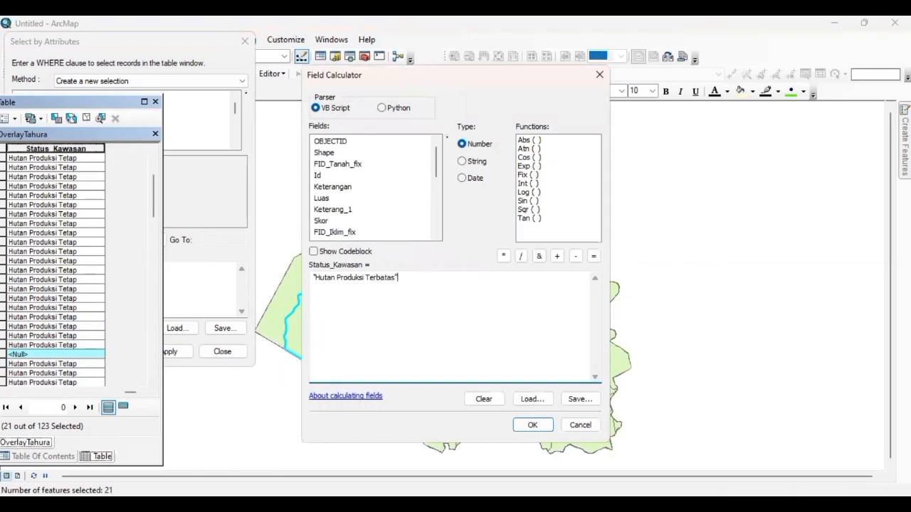
pyautogui.click(474, 163)
pyautogui.click(526, 424)
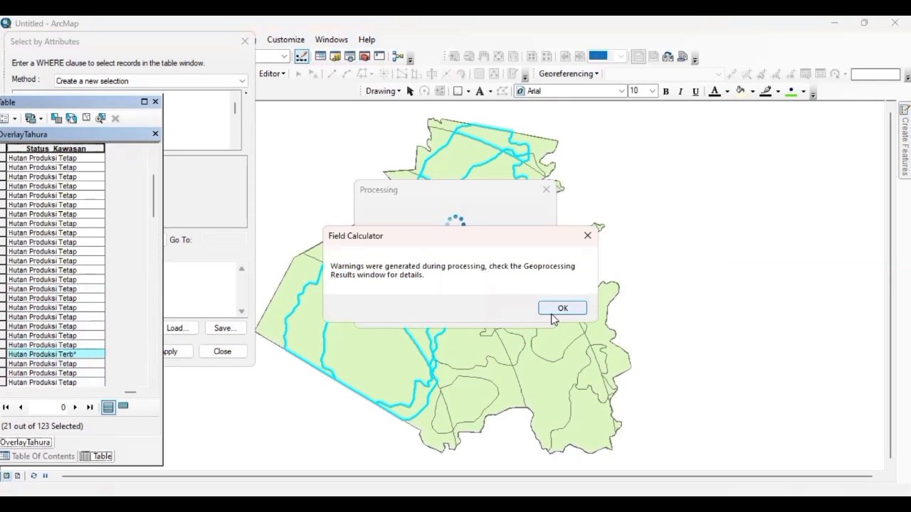
pyautogui.click(153, 335)
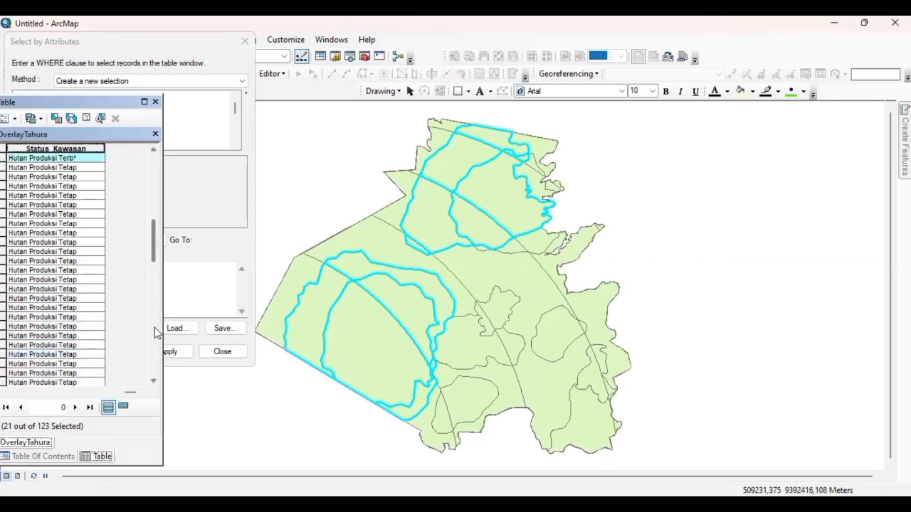
pyautogui.click(152, 179)
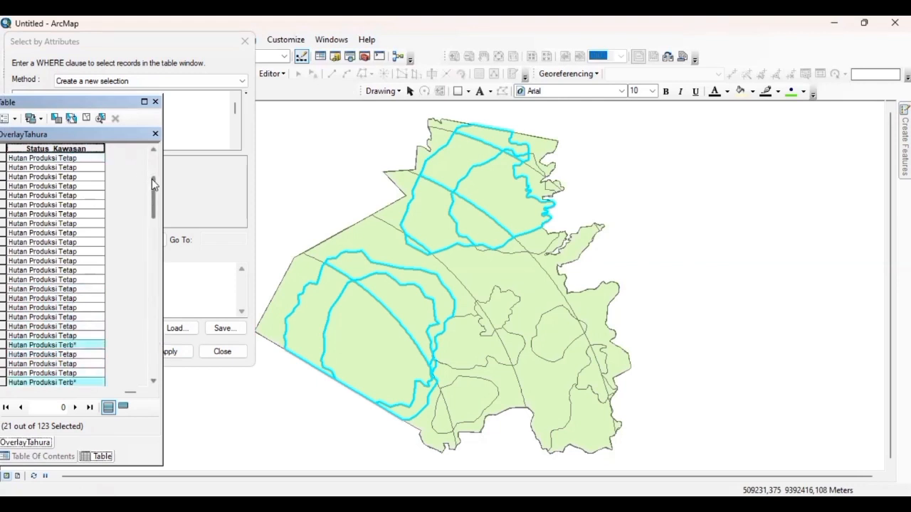
# - Try recalculating Status_Kawasan for the same selected records with the expression "Hutan Produksi Terbatas"
pyautogui.rightClick(90, 146)
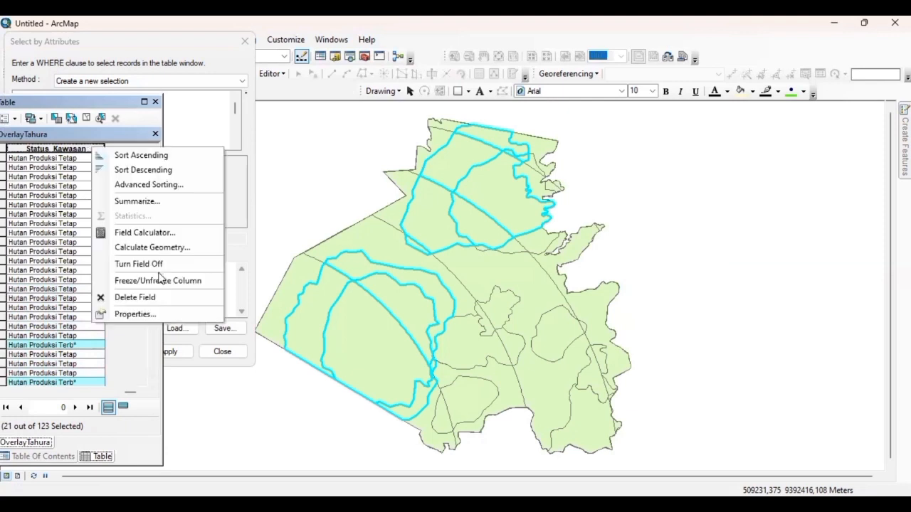
pyautogui.click(146, 233)
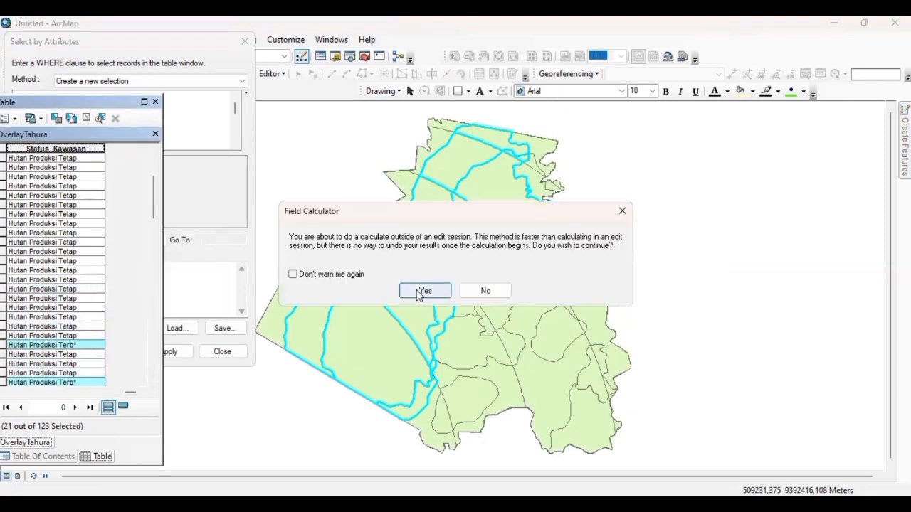
pyautogui.press('Return')
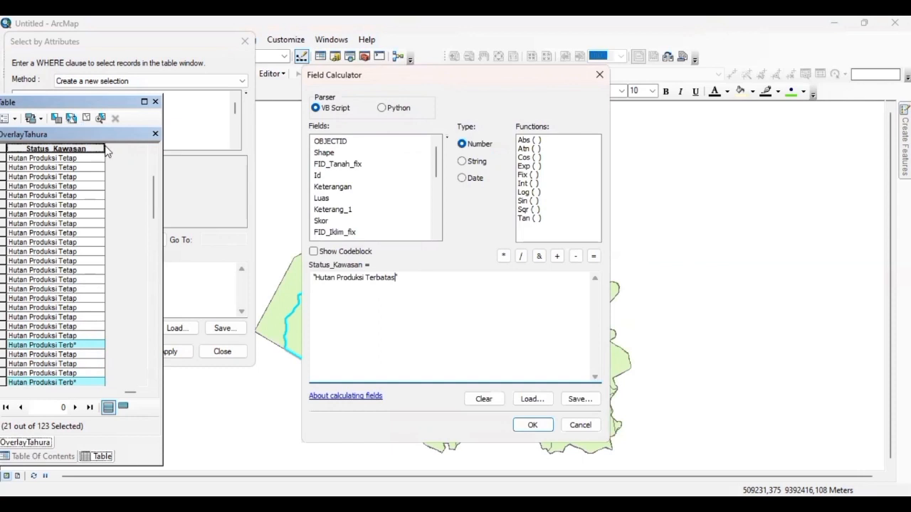
pyautogui.click(535, 424)
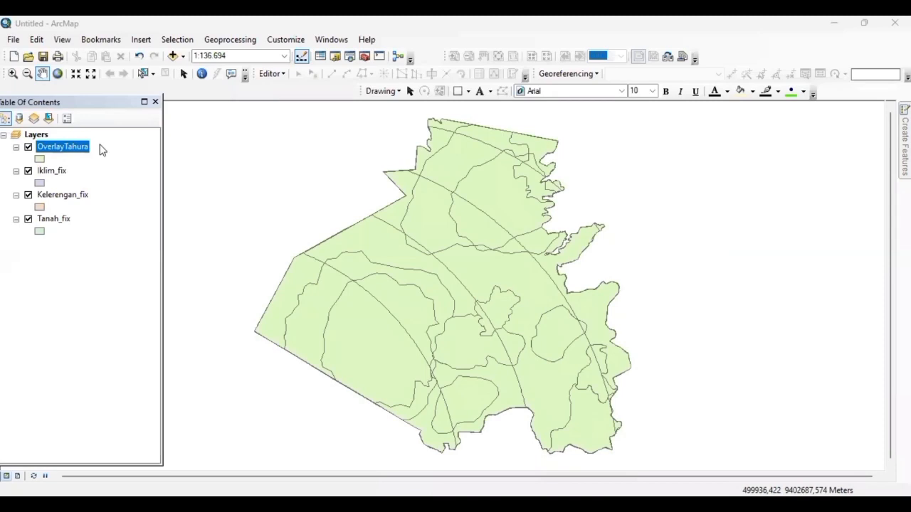
# - Set the label field of the OverlayTahura layer to Status_Kawasan and view its label placement options
pyautogui.rightClick(80, 154)
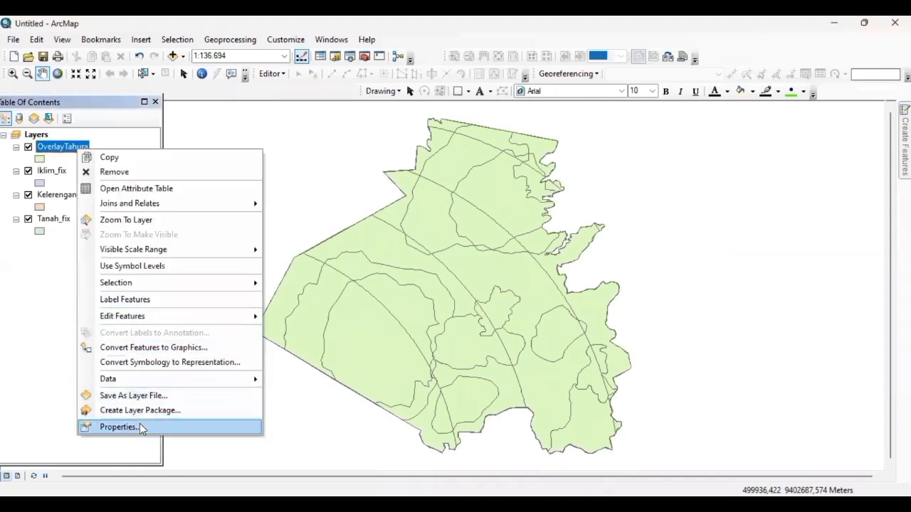
pyautogui.click(139, 426)
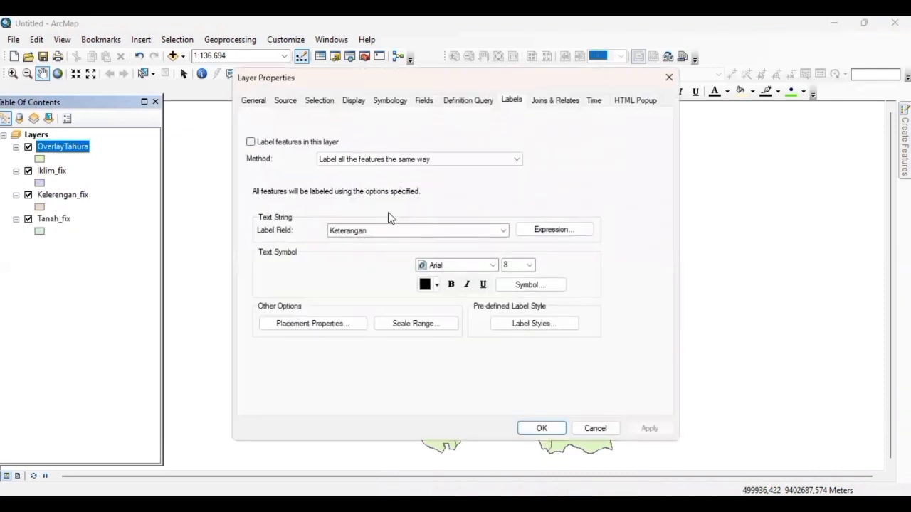
pyautogui.click(388, 229)
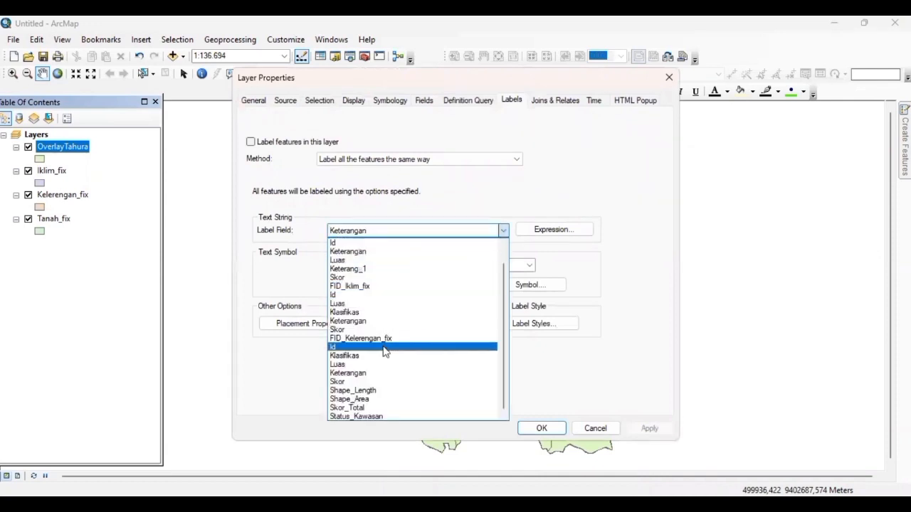
pyautogui.click(378, 416)
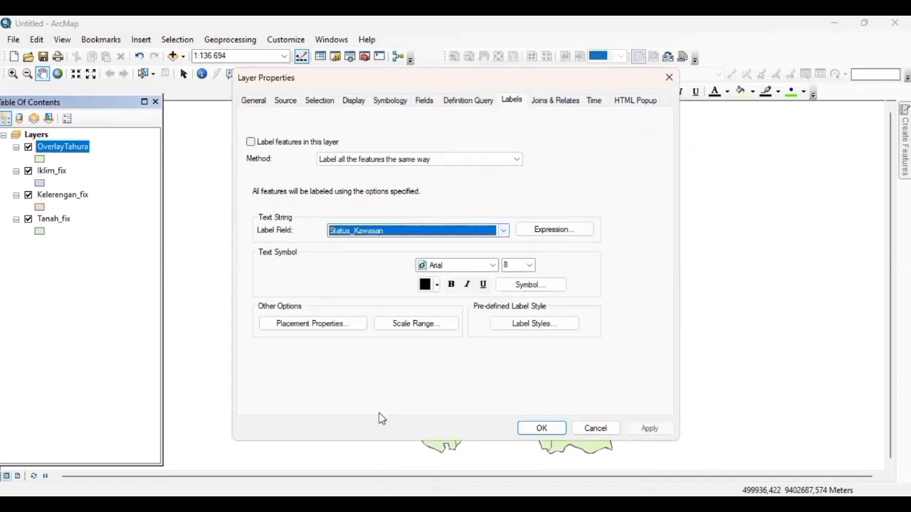
pyautogui.click(337, 323)
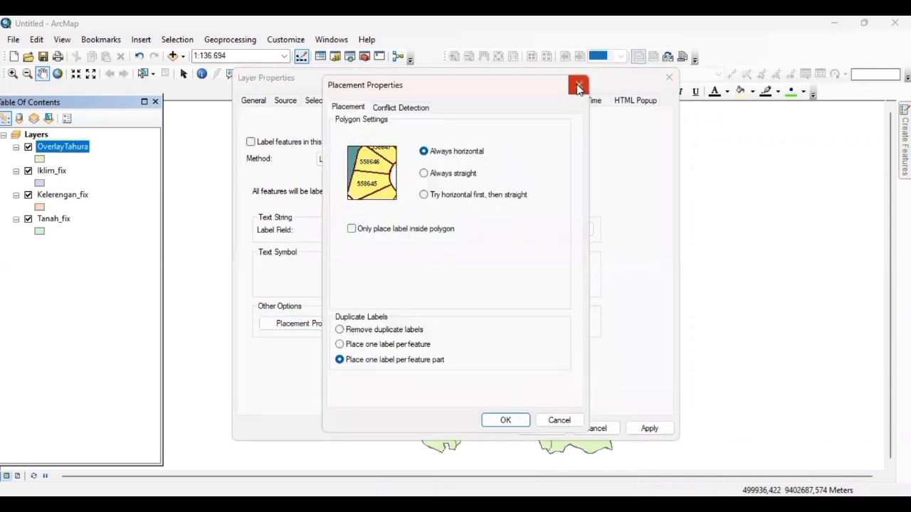
pyautogui.click(578, 86)
# - Symbolize OverlayTahura by unique values of the Status_Kawasan field and add all its values
pyautogui.click(388, 101)
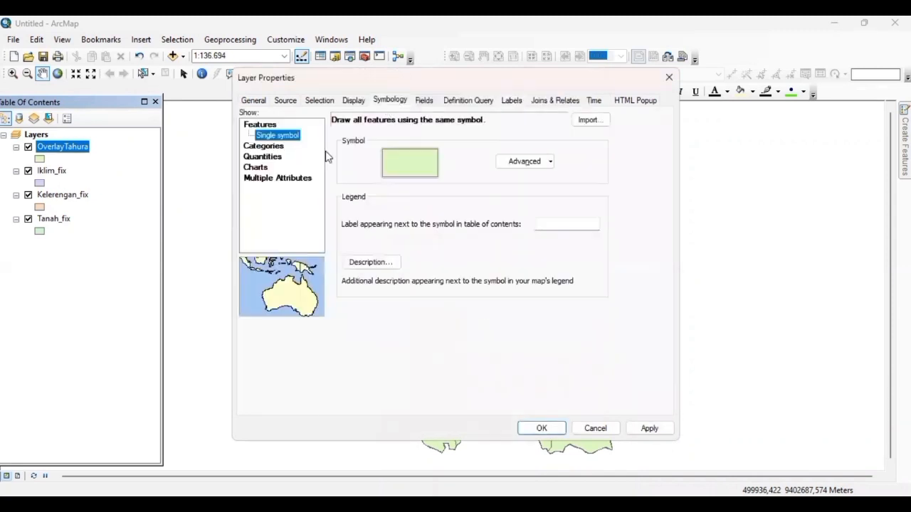
pyautogui.click(274, 145)
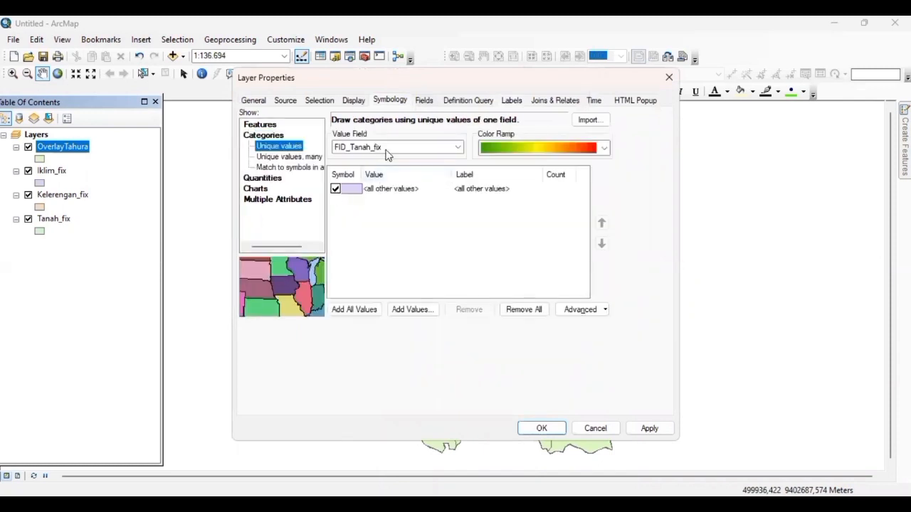
pyautogui.click(387, 150)
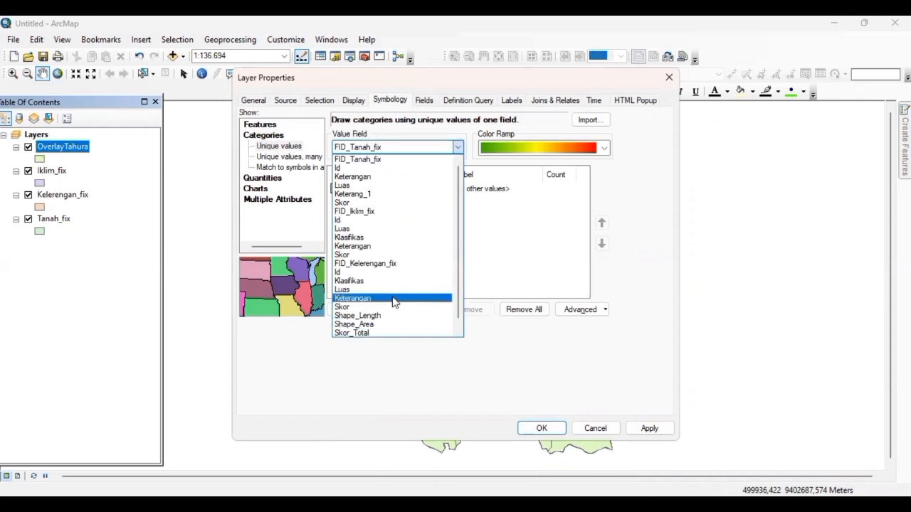
pyautogui.click(458, 331)
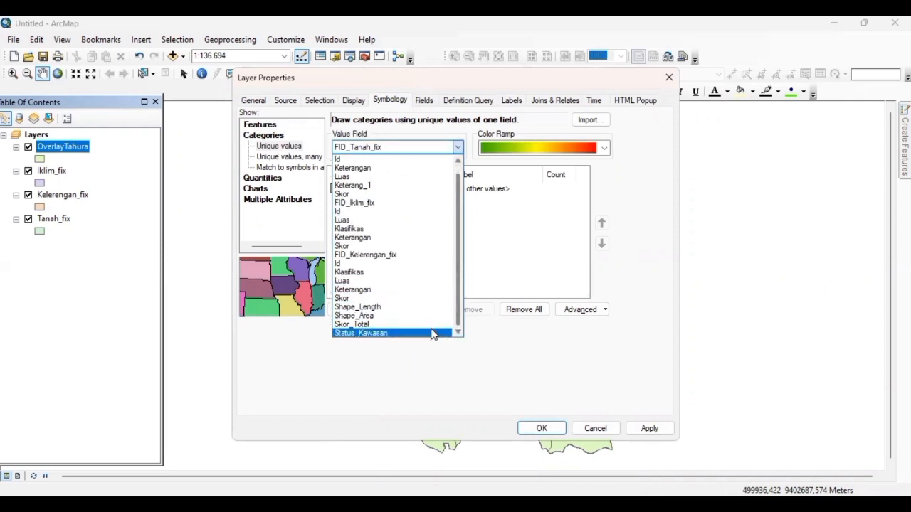
pyautogui.click(432, 333)
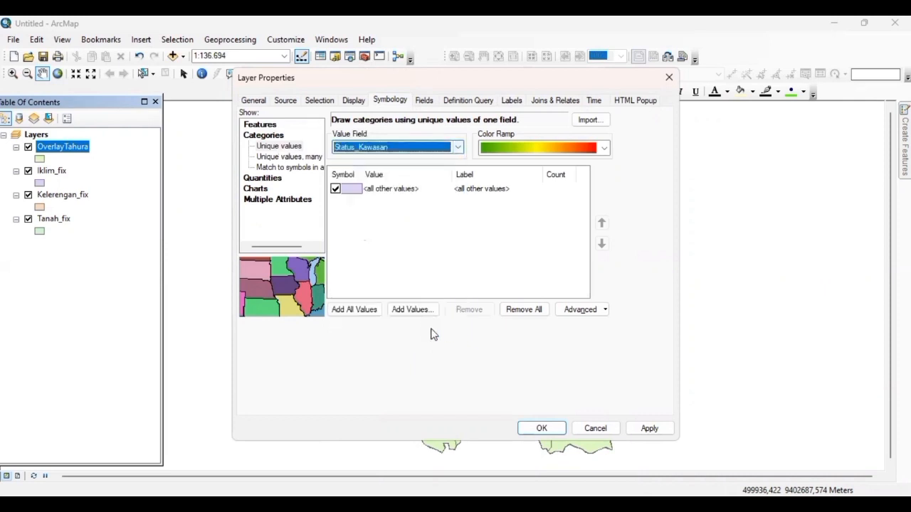
pyautogui.click(364, 311)
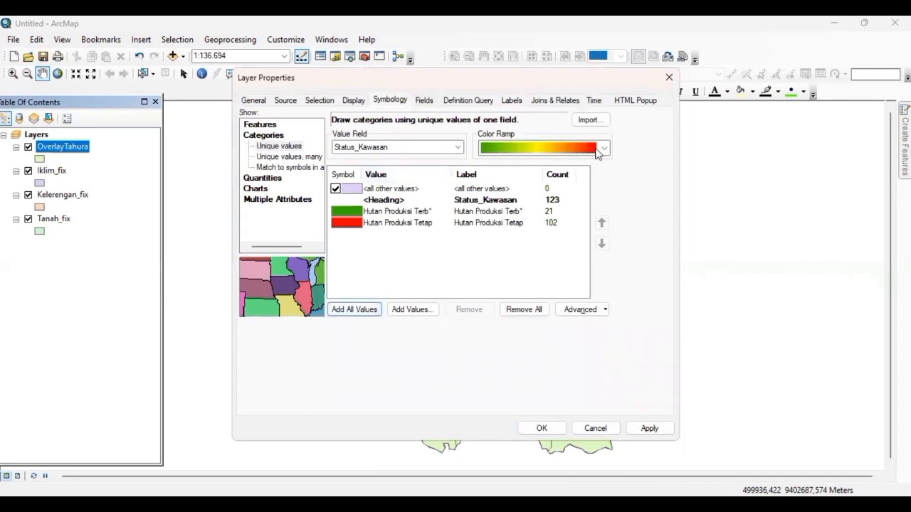
# - Choose a magenta color ramp for the Status_Kawasan categories and apply the layer properties
pyautogui.click(604, 147)
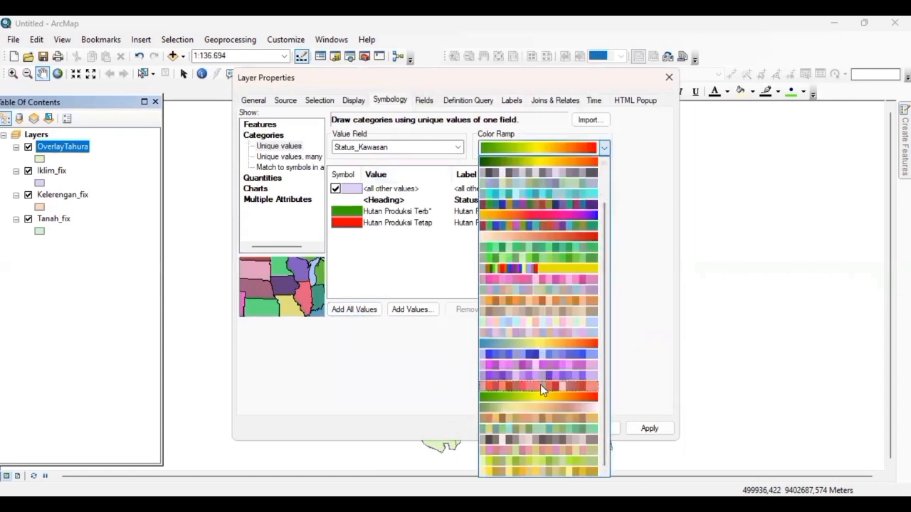
pyautogui.click(535, 365)
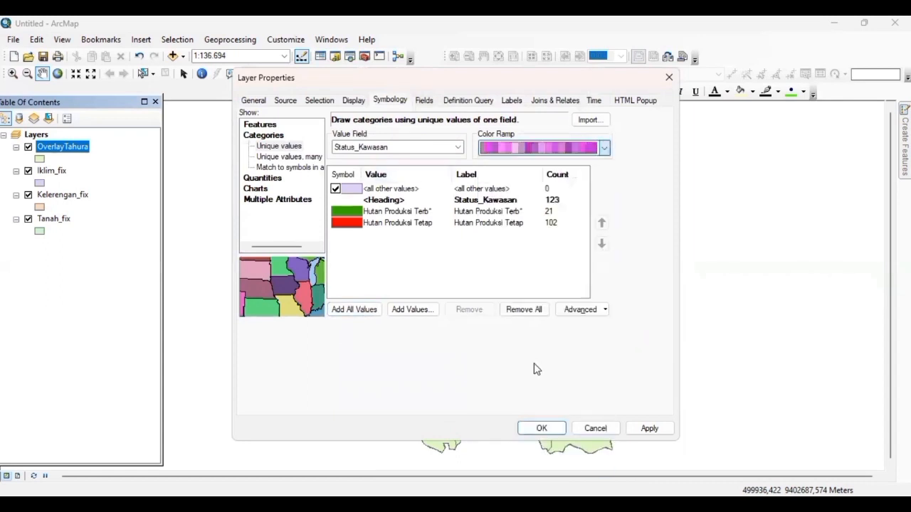
pyautogui.click(605, 154)
pyautogui.click(537, 434)
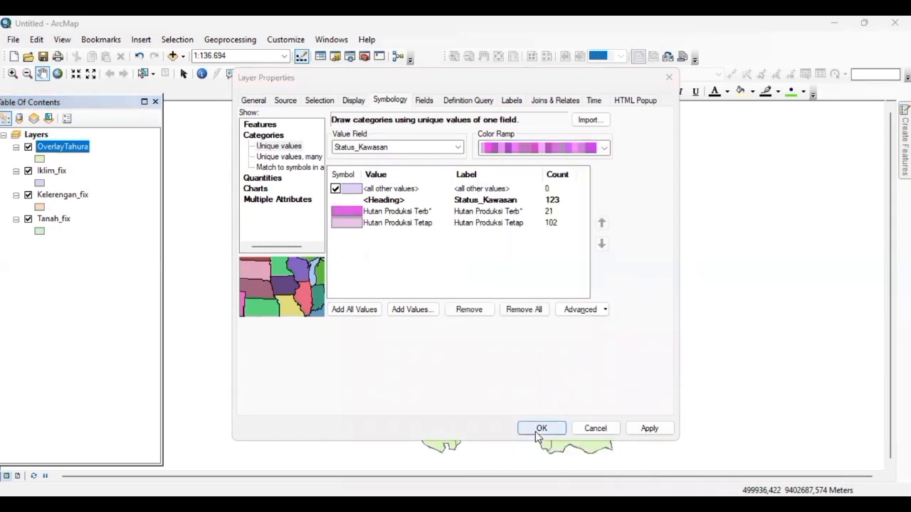
pyautogui.click(539, 429)
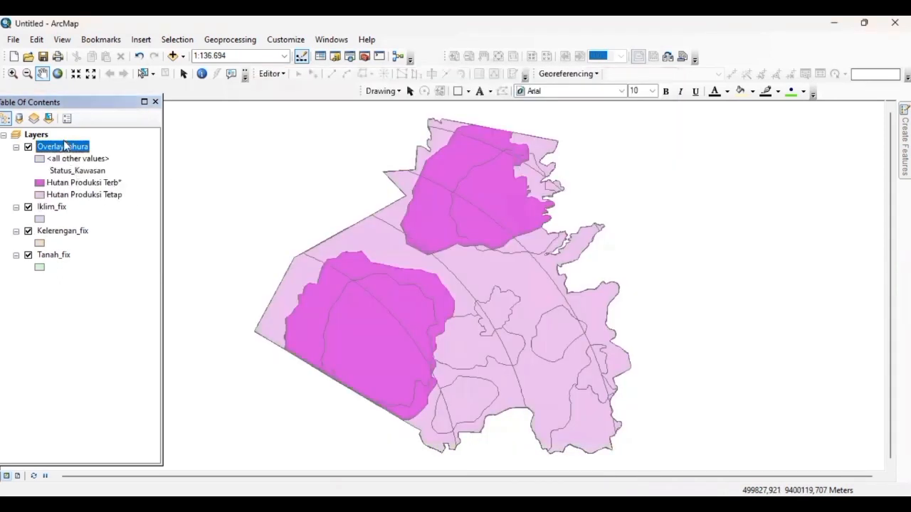
# - Turn on labels for the OverlayTahura features and change the Status_Kawasan categories to a purple color ramp
pyautogui.rightClick(64, 145)
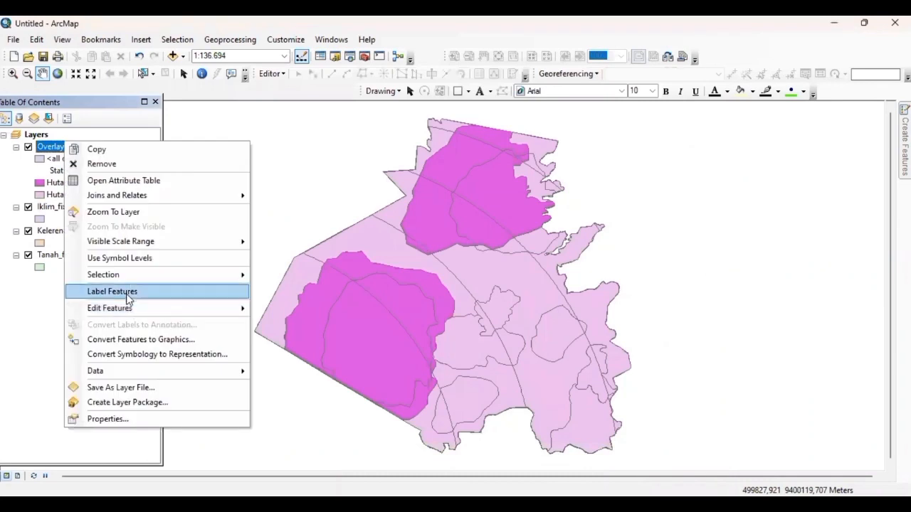
pyautogui.click(129, 298)
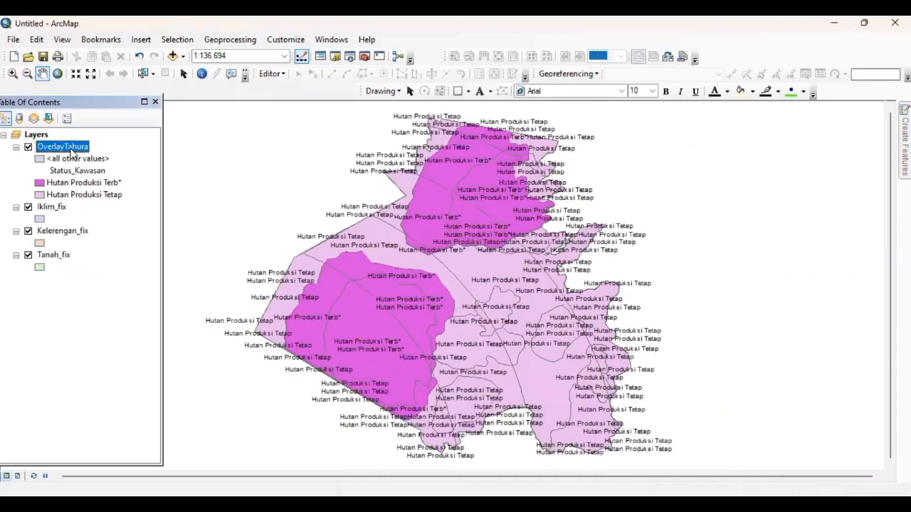
pyautogui.rightClick(71, 149)
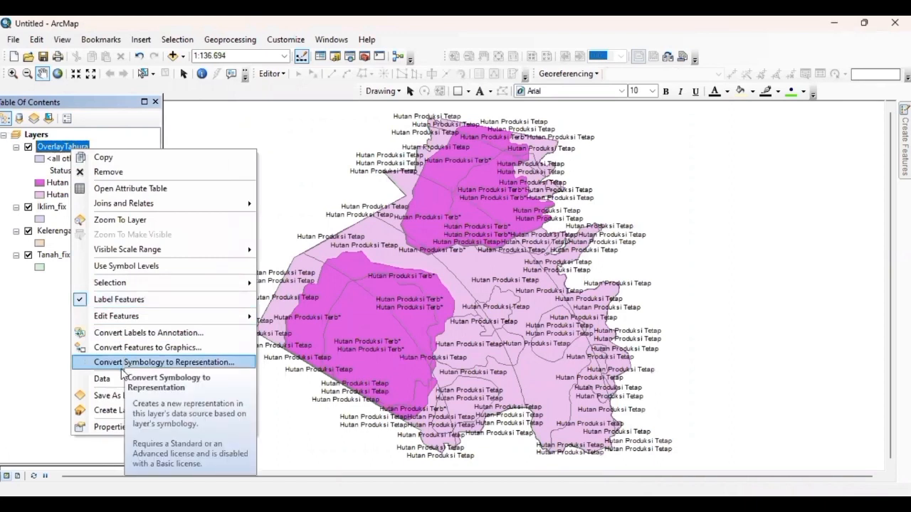
pyautogui.click(114, 425)
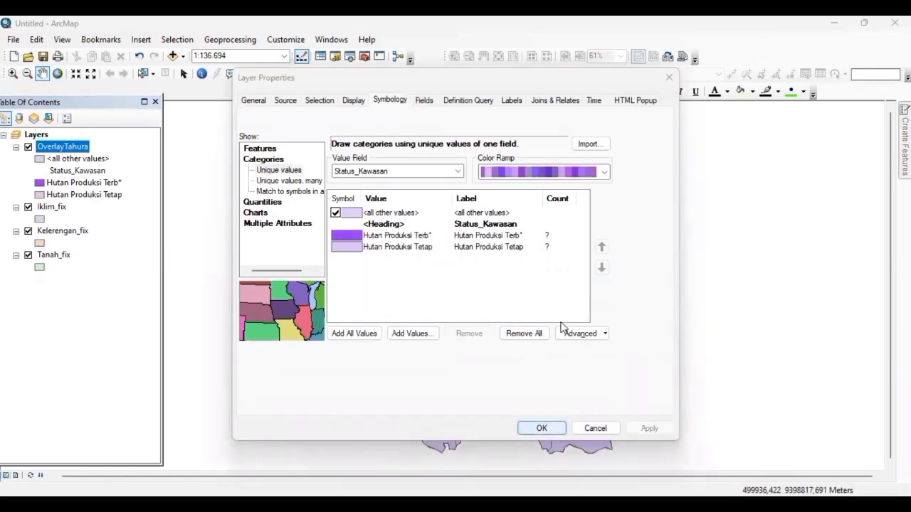
pyautogui.press('Return')
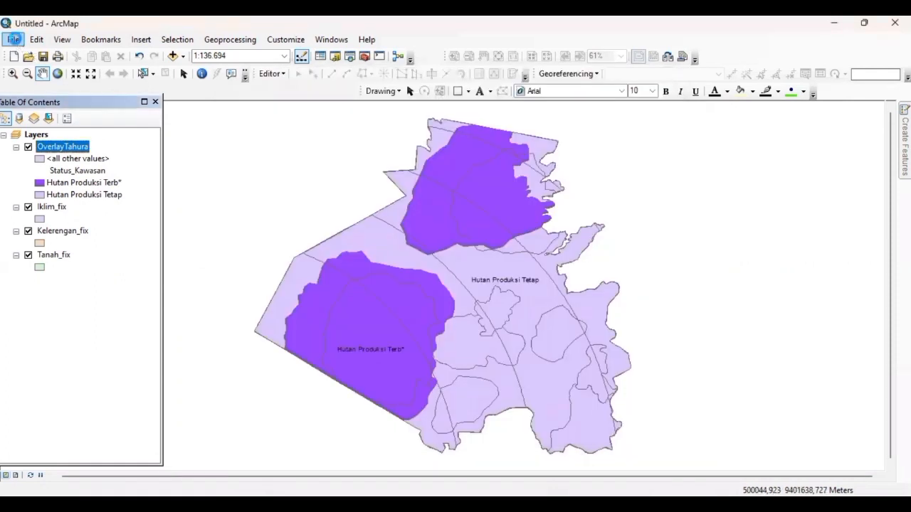
pyautogui.rightClick(16, 42)
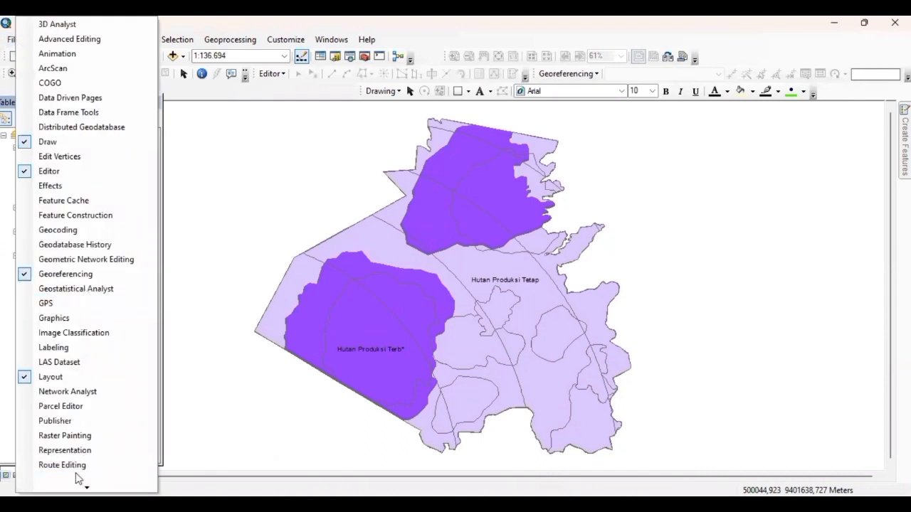
pyautogui.click(197, 221)
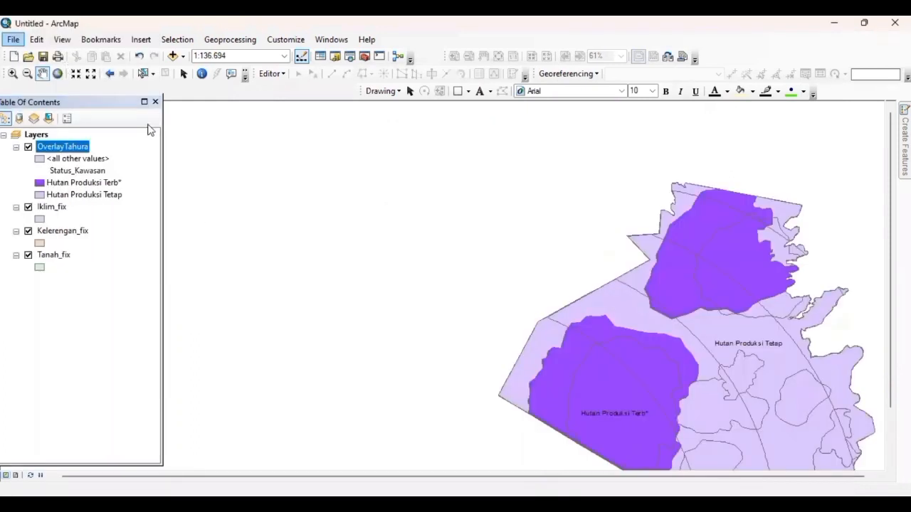
pyautogui.moveTo(626, 335); pyautogui.dragTo(409, 277)
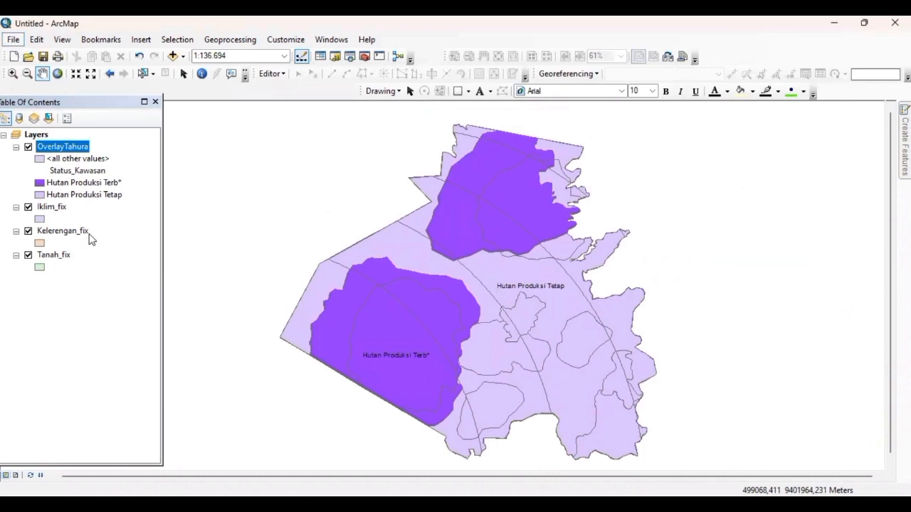
# - Set the map page's paper orientation to landscape and switch the map to layout view
pyautogui.click(13, 40)
pyautogui.click(83, 200)
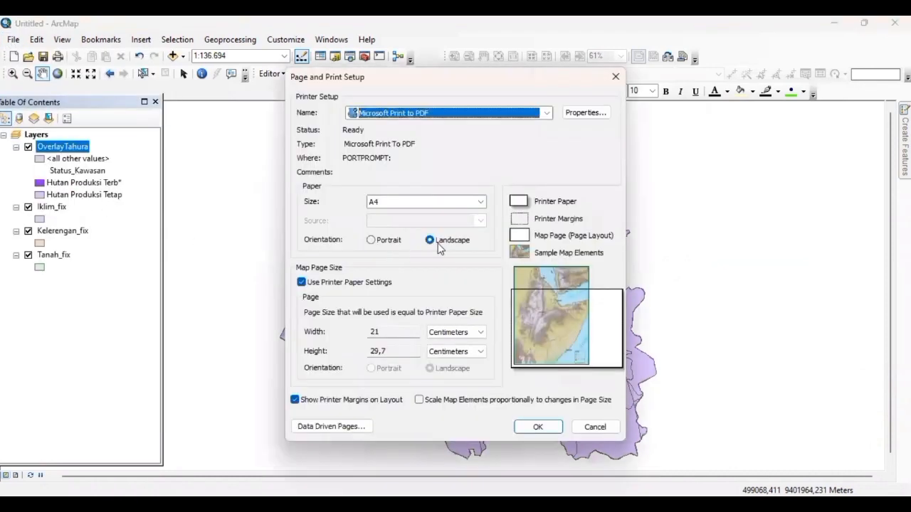
pyautogui.click(439, 242)
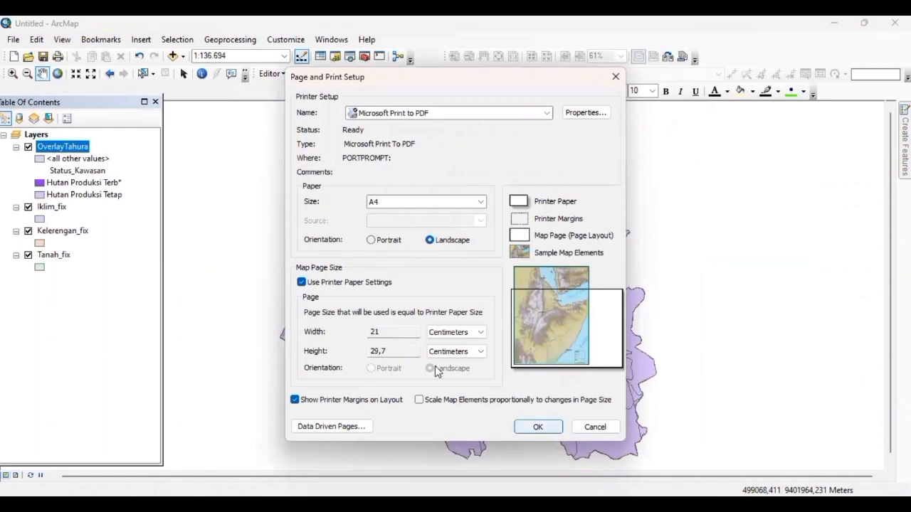
pyautogui.press('Return')
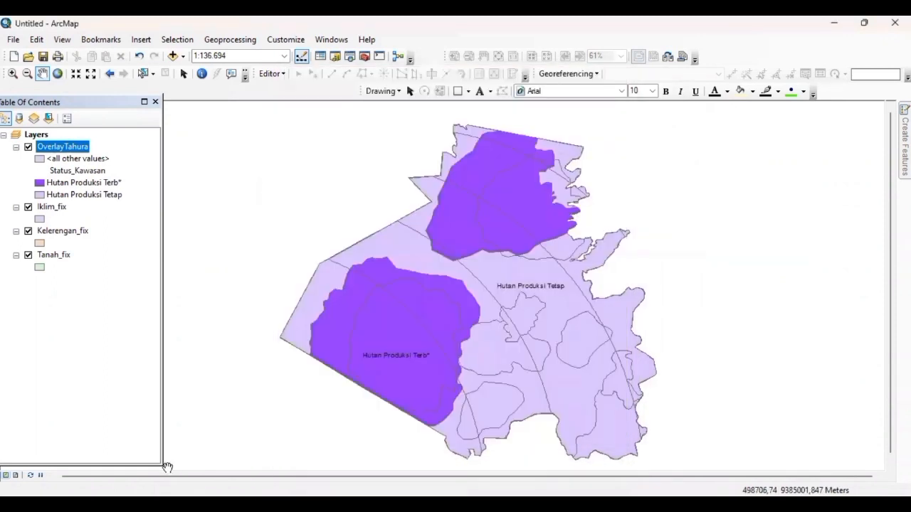
pyautogui.click(16, 476)
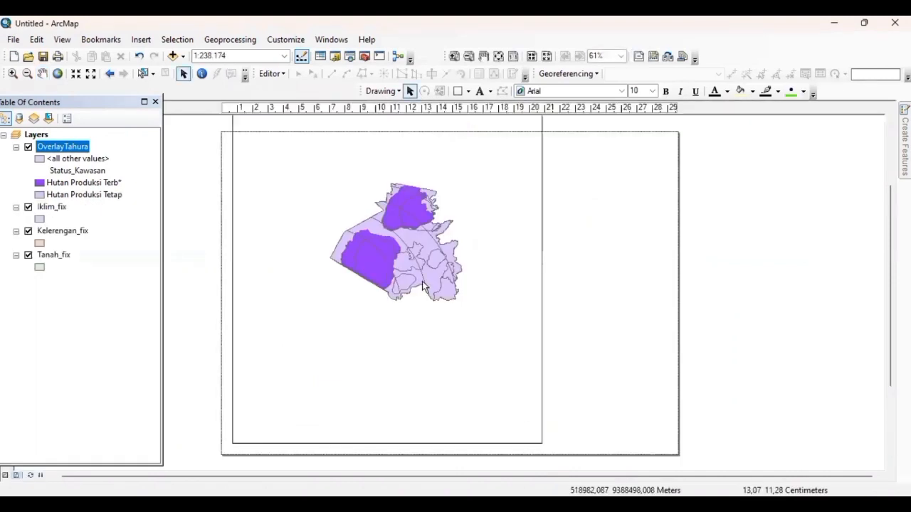
# - Add a text element beside the data frame reading "PETA PENENTUAN KAWASAN TAMAN HUTAN RAYA WAN ABDUL RACHMAN" on three lines
pyautogui.click(479, 91)
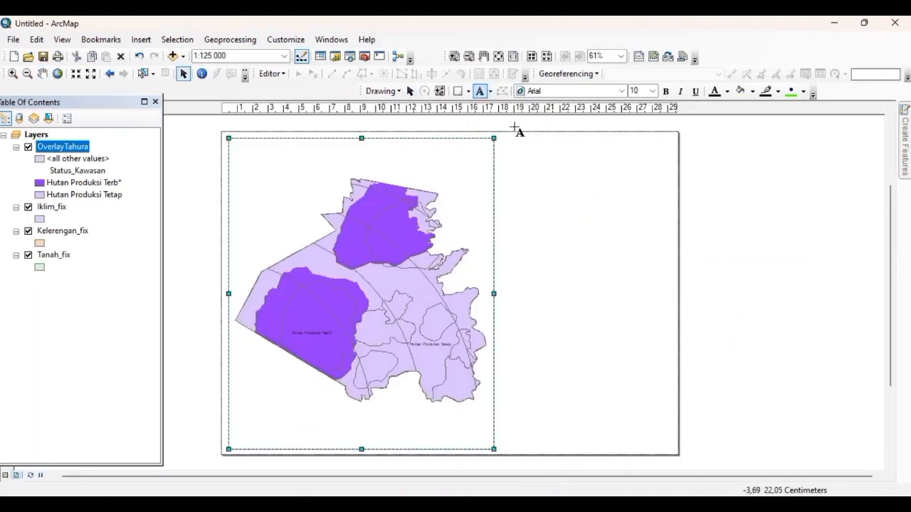
pyautogui.click(546, 159)
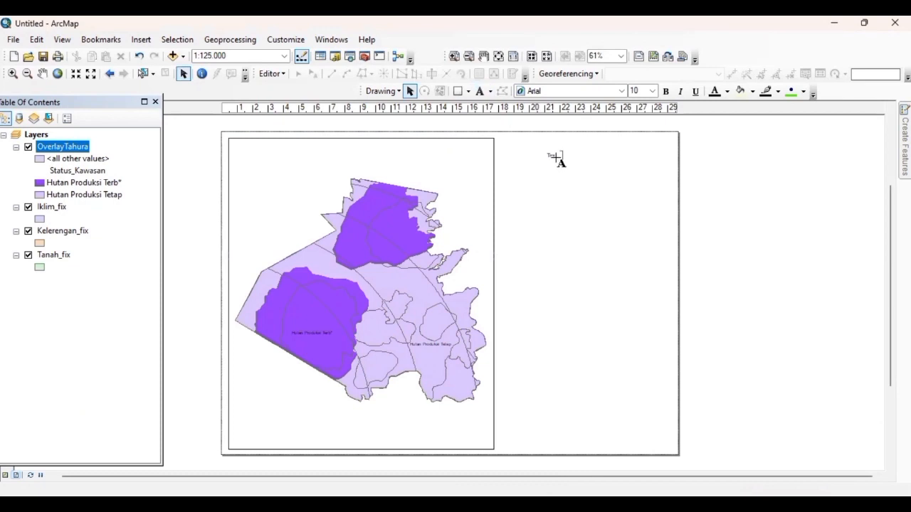
pyautogui.click(553, 155)
pyautogui.doubleClick(551, 155)
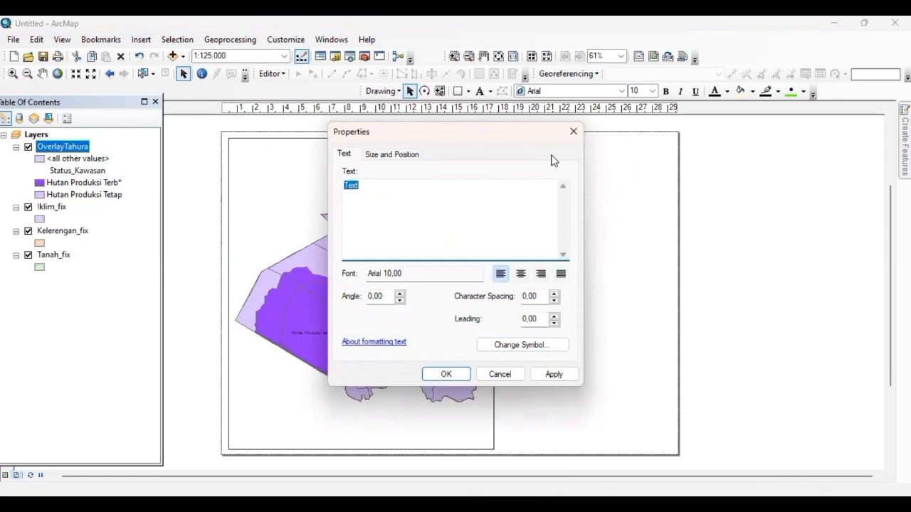
pyautogui.write('PETA PENENTUAN')
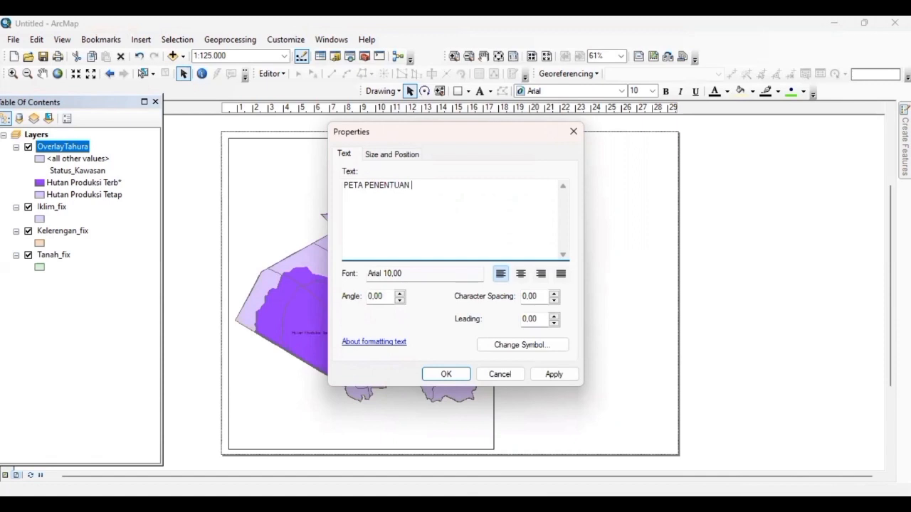
pyautogui.write('KAWASAN TAMAN H')
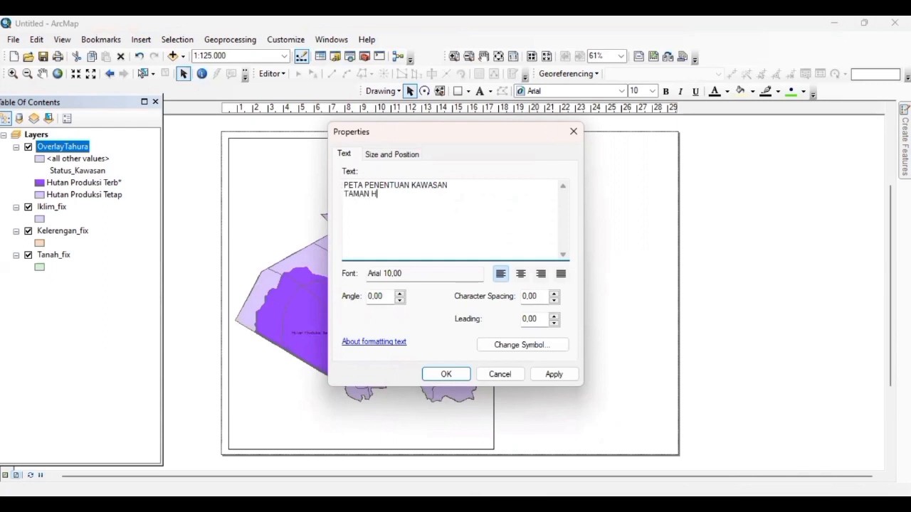
pyautogui.write('UTAN RAYA')
pyautogui.press('Return')
pyautogui.write('WAN AB')
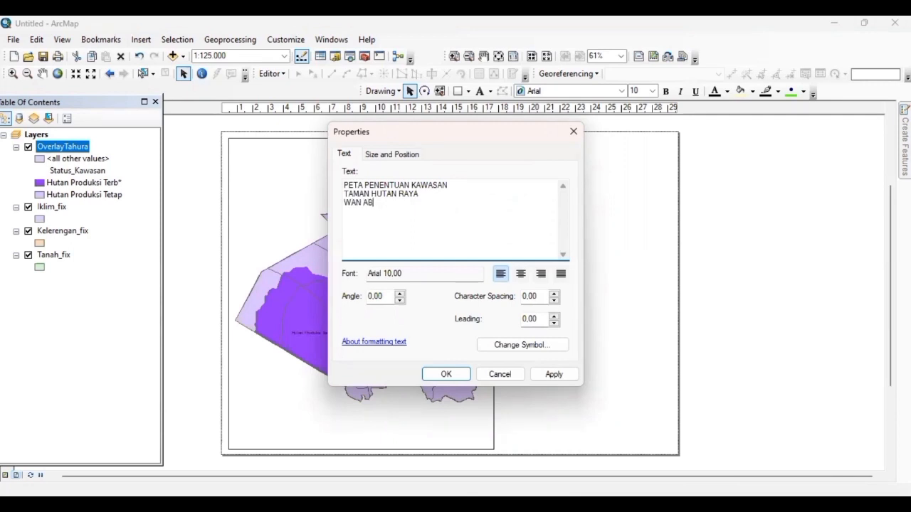
pyautogui.write('DUL RACHMAN')
# - Center-align the title text, set its leading to -3 and apply the text properties
pyautogui.click(521, 274)
pyautogui.click(557, 323)
pyautogui.write('3-')
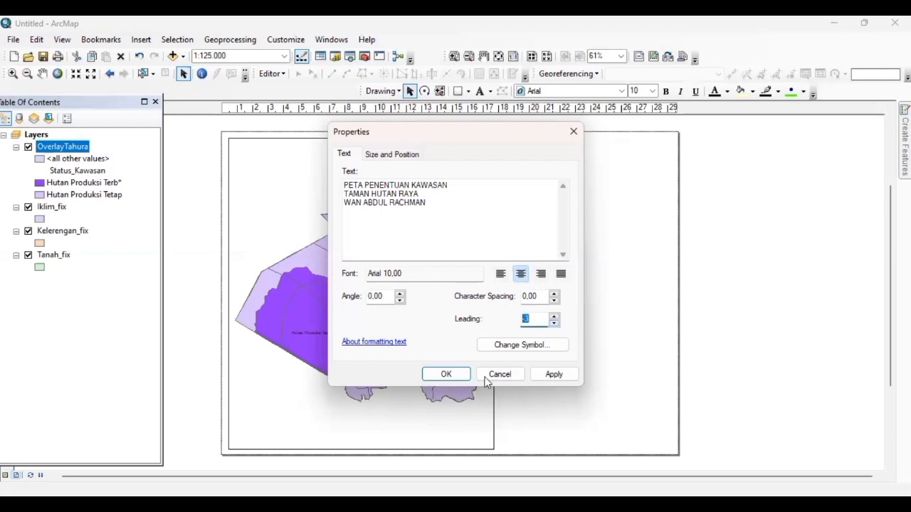
pyautogui.click(446, 375)
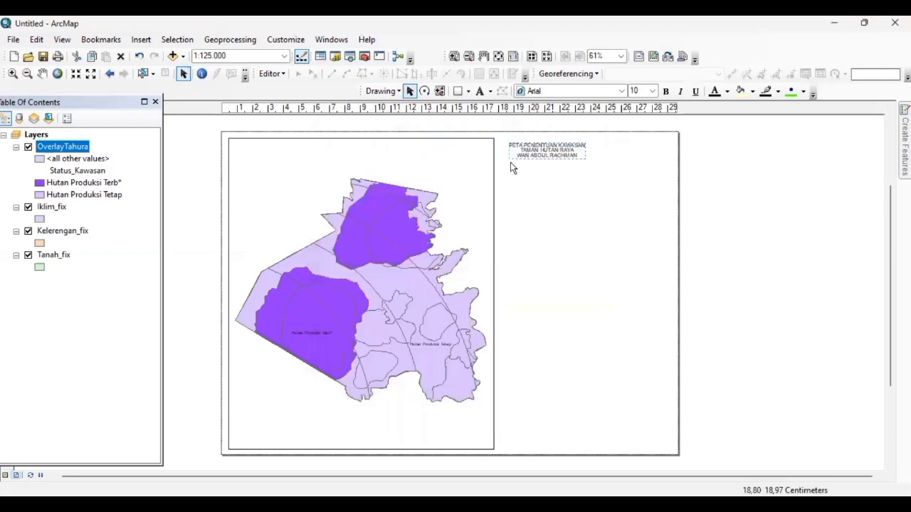
# - Format the title in Arial Black at size 16 and move it into the blank area beside the data frame
pyautogui.click(619, 96)
pyautogui.click(622, 92)
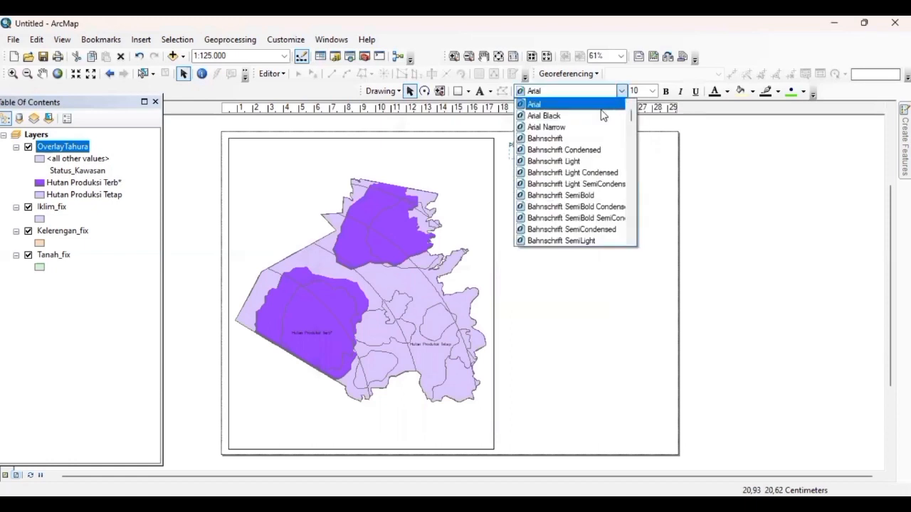
pyautogui.click(604, 116)
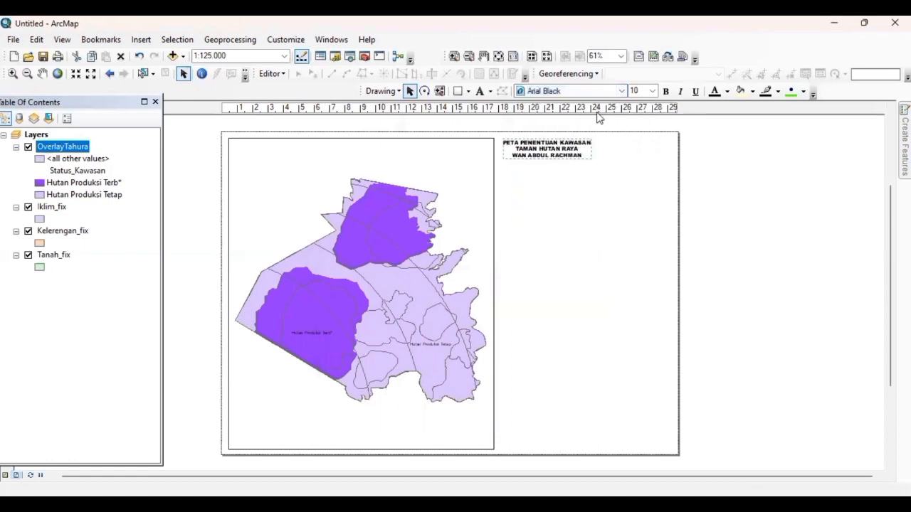
pyautogui.click(653, 91)
pyautogui.click(639, 156)
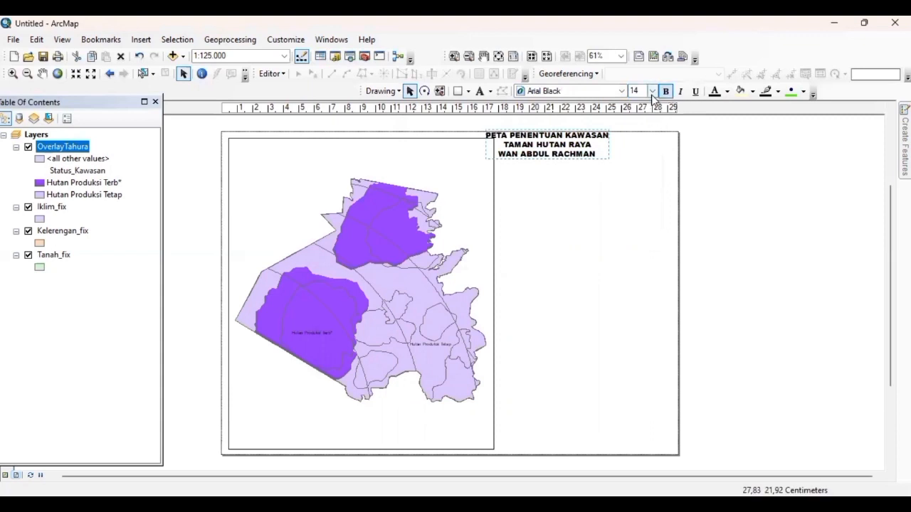
pyautogui.click(652, 91)
pyautogui.click(641, 164)
pyautogui.moveTo(578, 142); pyautogui.dragTo(618, 155)
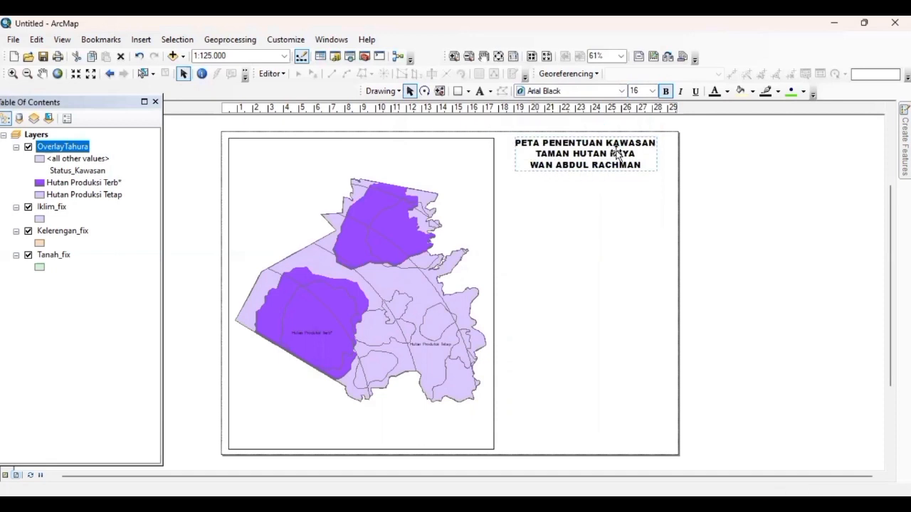
# - Reduce the title text's leading further to tighten the spacing between its three lines
pyautogui.rightClick(617, 156)
pyautogui.click(683, 377)
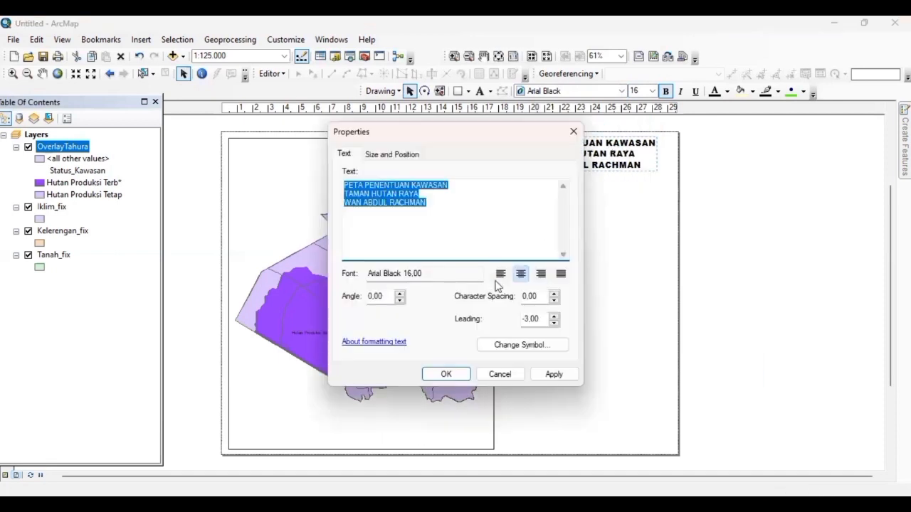
pyautogui.click(554, 323)
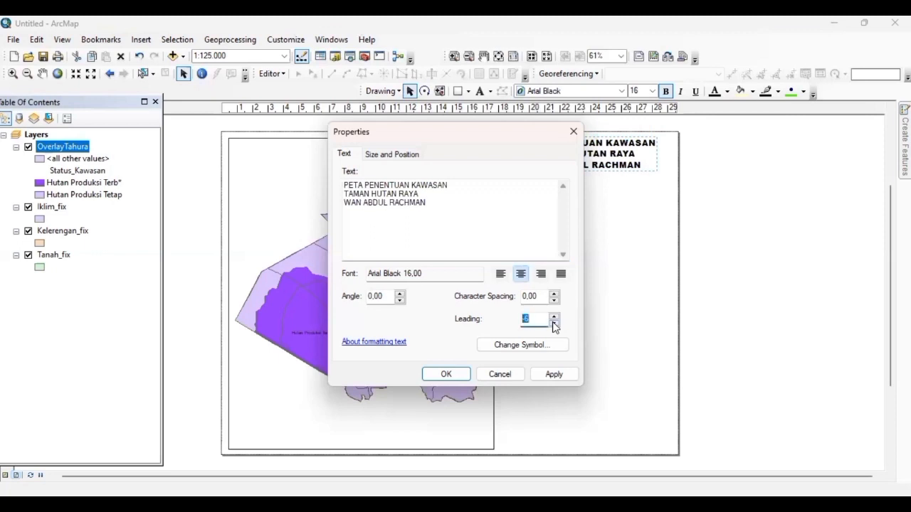
pyautogui.click(461, 374)
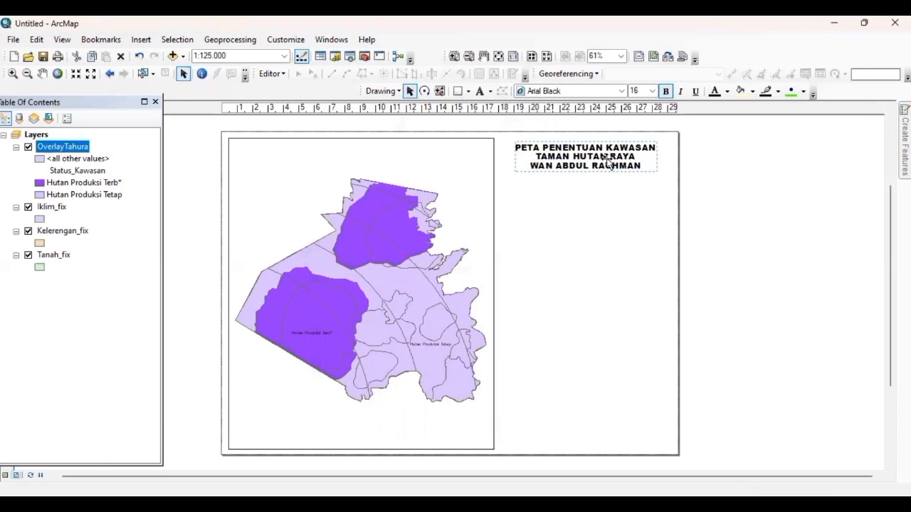
# - Draw a rectangle about 11 by 2.7 cm around the title, remove its fill and shorten its height slightly
pyautogui.click(457, 91)
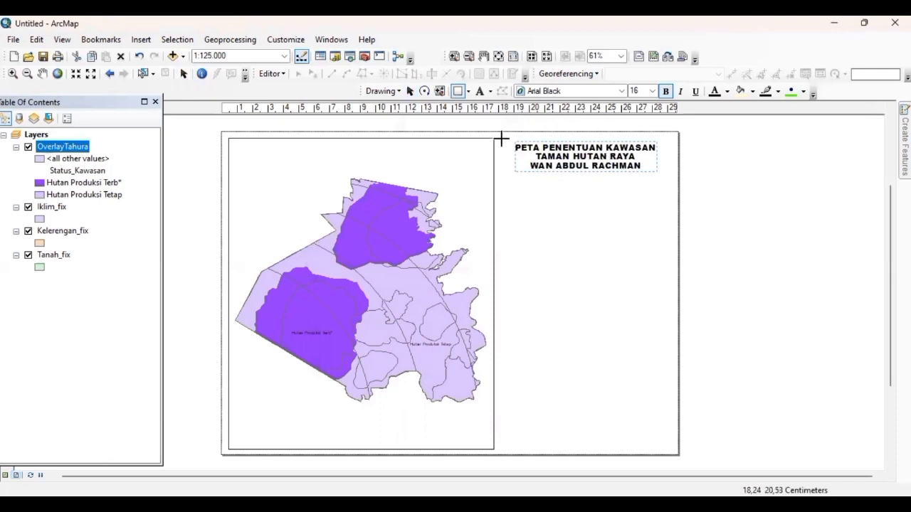
pyautogui.moveTo(503, 139)
pyautogui.mouseDown()
pyautogui.moveTo(652, 126)
pyautogui.moveTo(688, 164)
pyautogui.moveTo(664, 164)
pyautogui.moveTo(671, 180)
pyautogui.mouseUp()
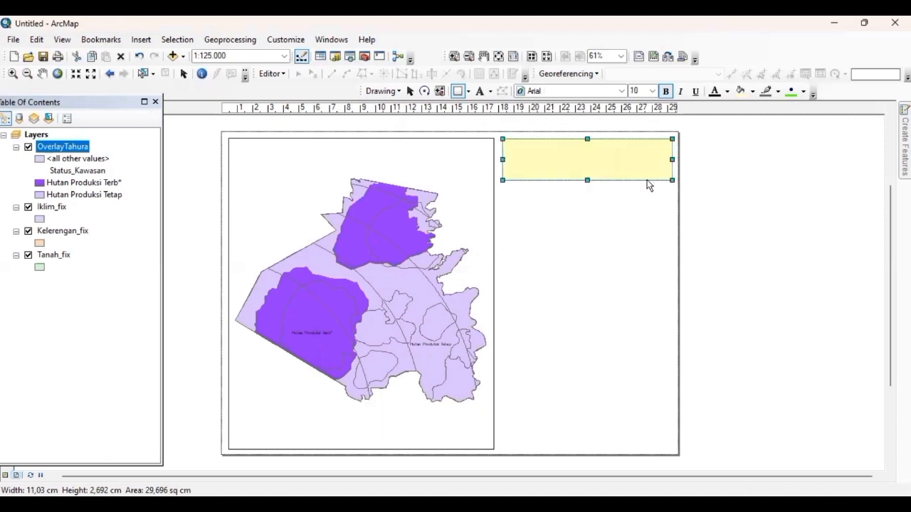
pyautogui.click(752, 97)
pyautogui.click(769, 107)
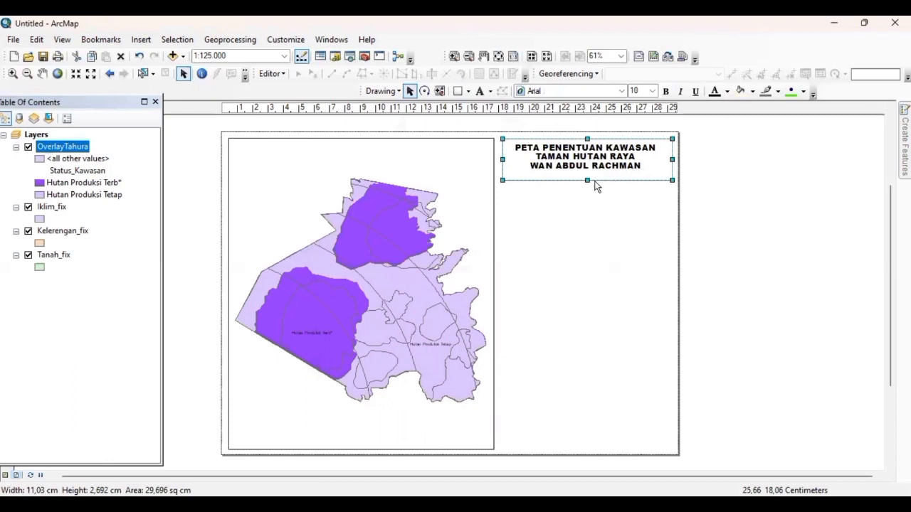
pyautogui.moveTo(586, 180); pyautogui.dragTo(587, 174)
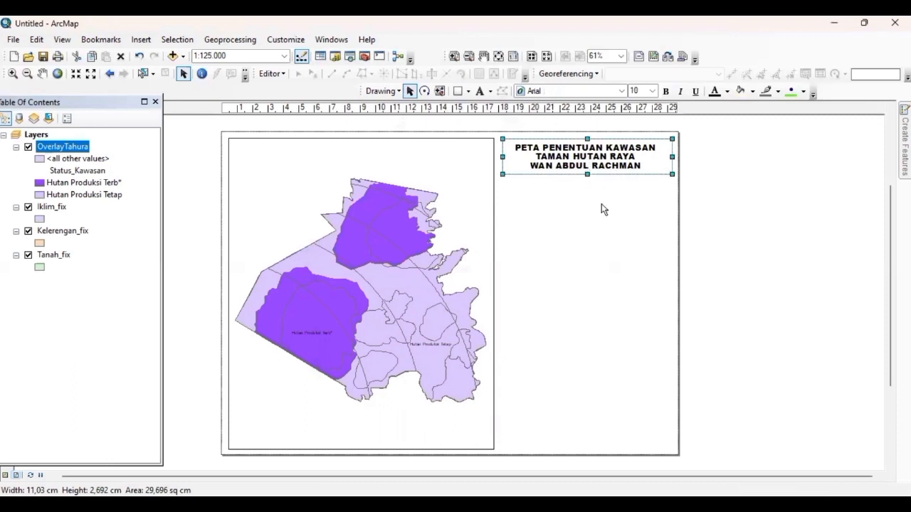
pyautogui.click(602, 205)
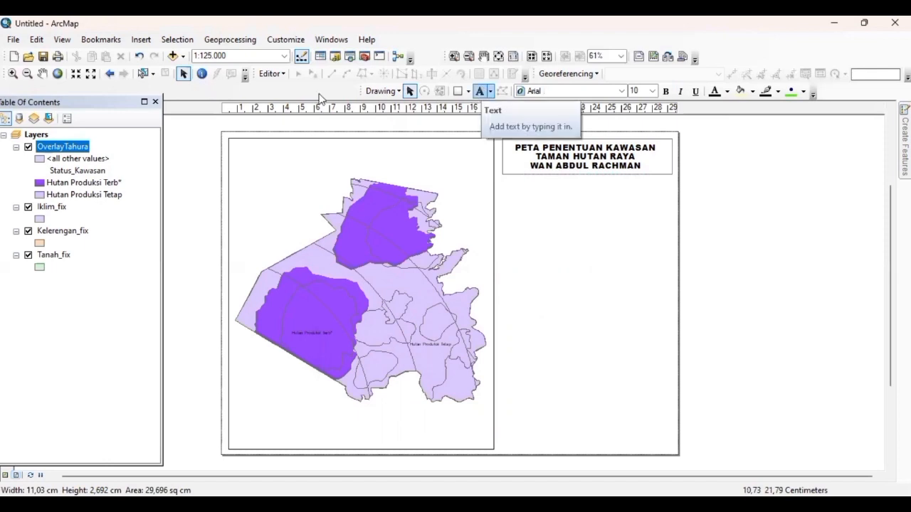
# - Insert the ESRI North 8 north arrow, move it beneath the title box and enlarge it to about size 85.7
pyautogui.click(140, 40)
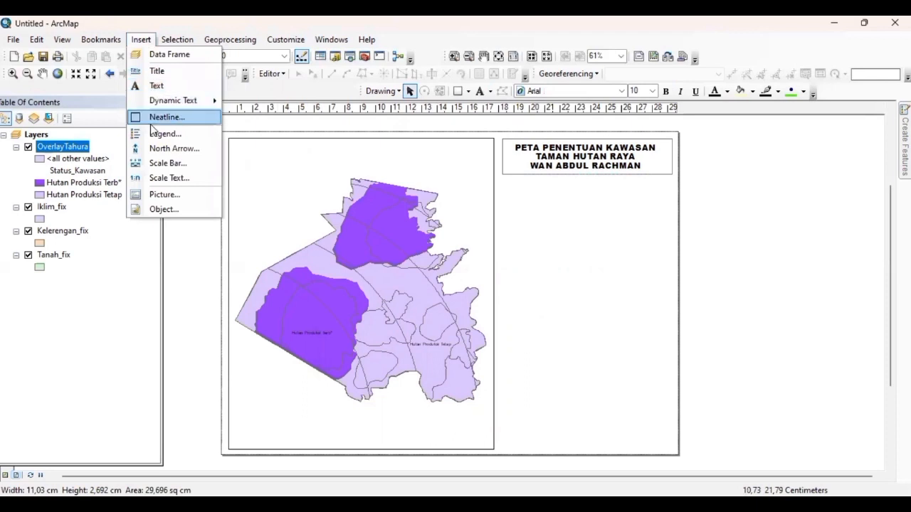
pyautogui.click(152, 148)
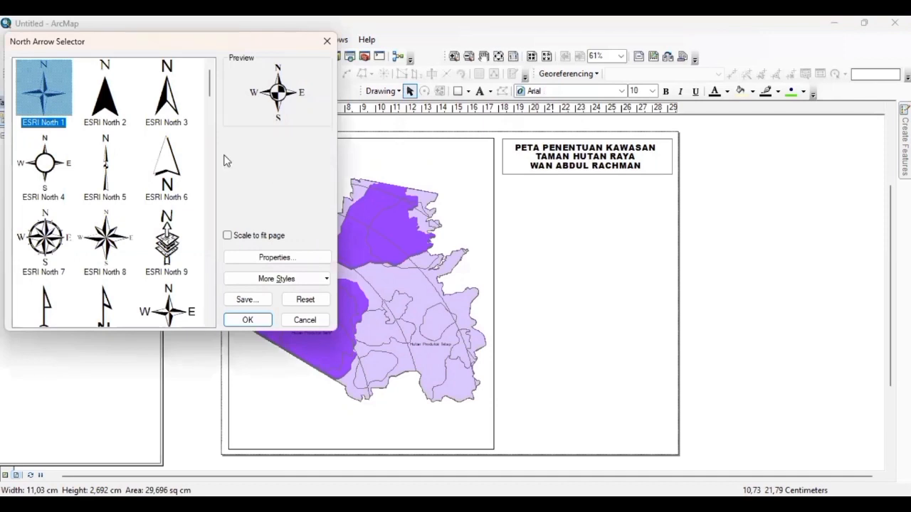
pyautogui.scroll(-3, 211, 155)
pyautogui.scroll(-1, 210, 155)
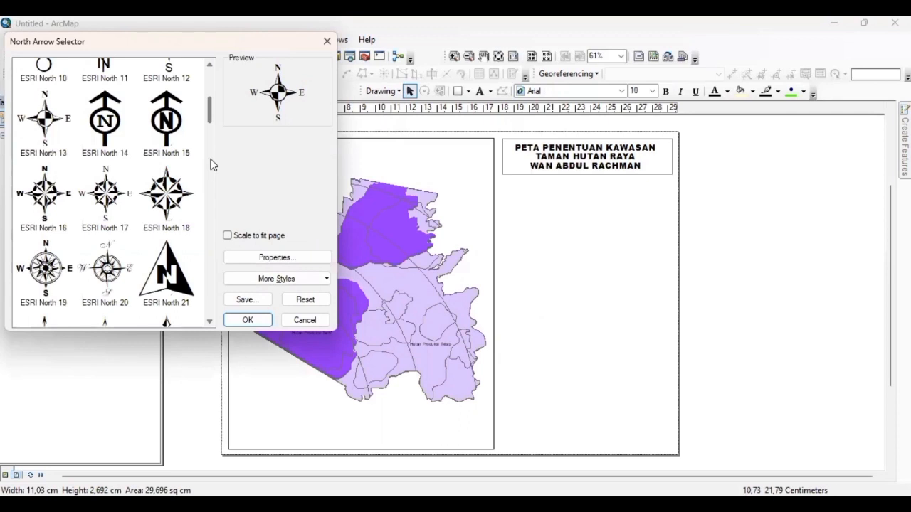
pyautogui.scroll(-4, 210, 165)
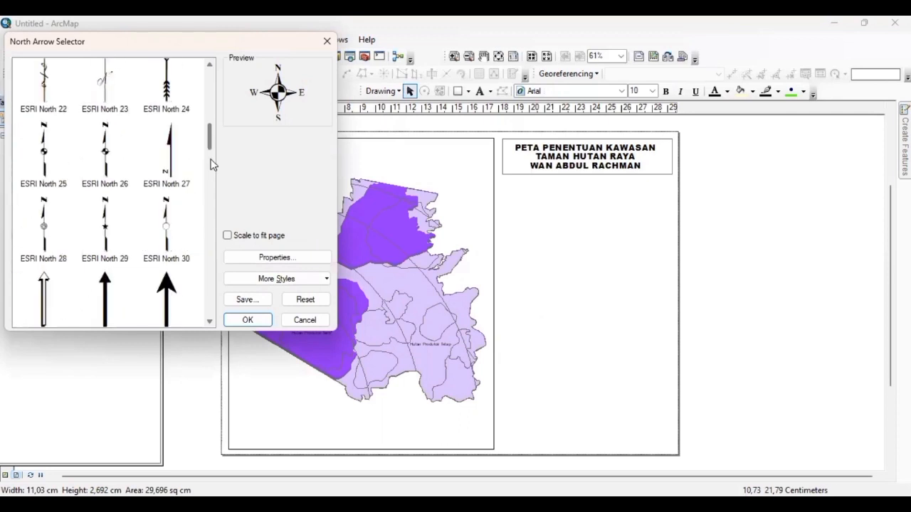
pyautogui.scroll(4, 206, 104)
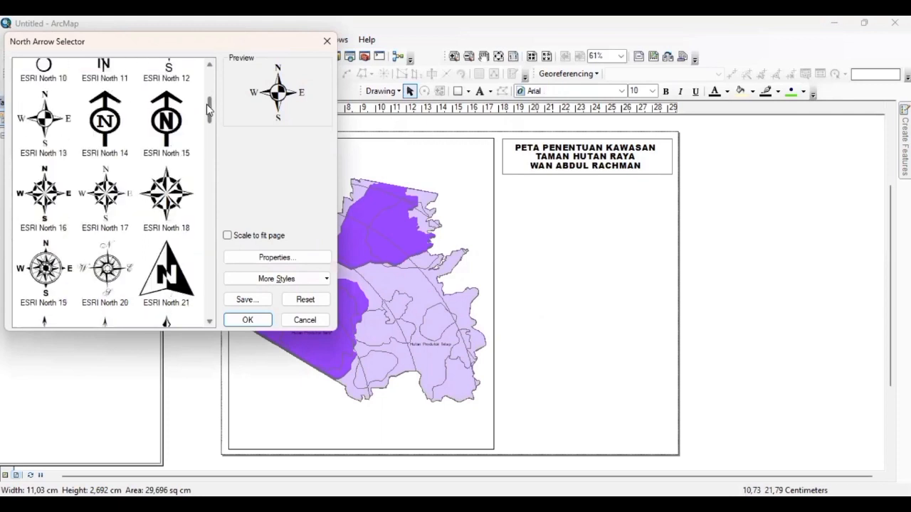
pyautogui.scroll(3, 208, 92)
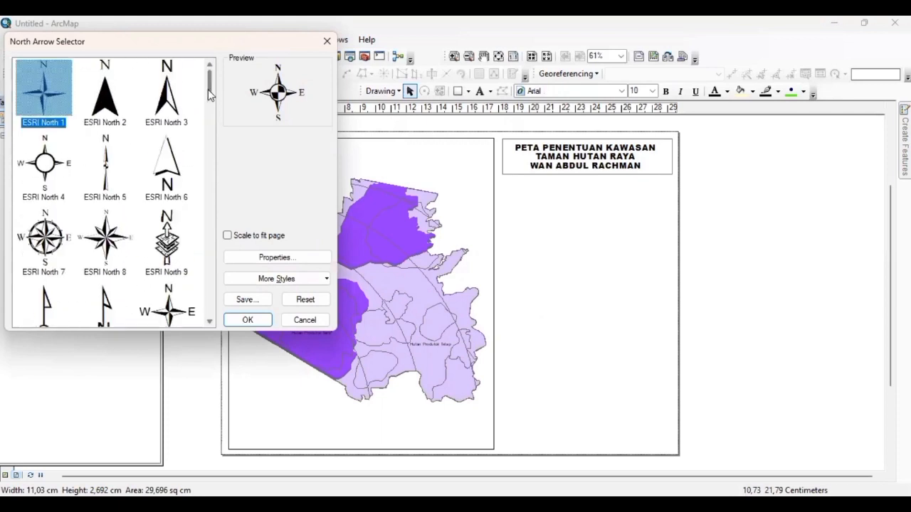
pyautogui.click(62, 236)
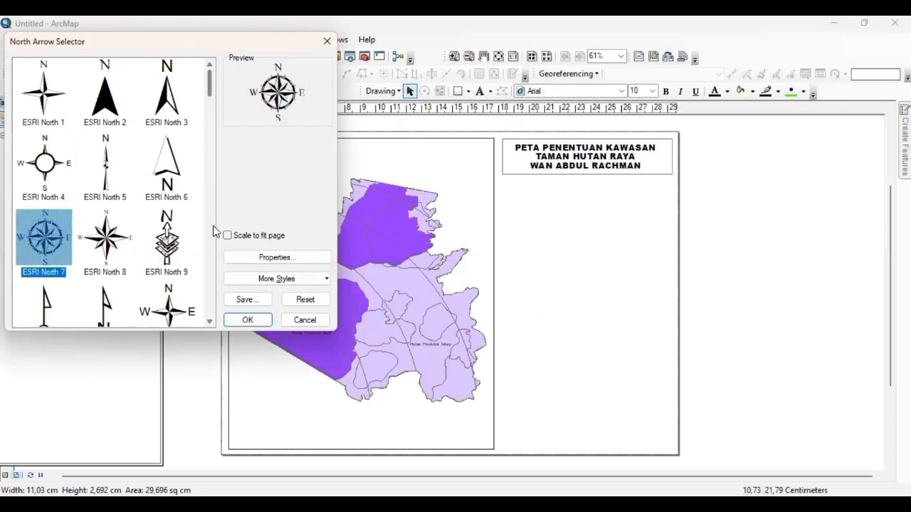
pyautogui.click(105, 250)
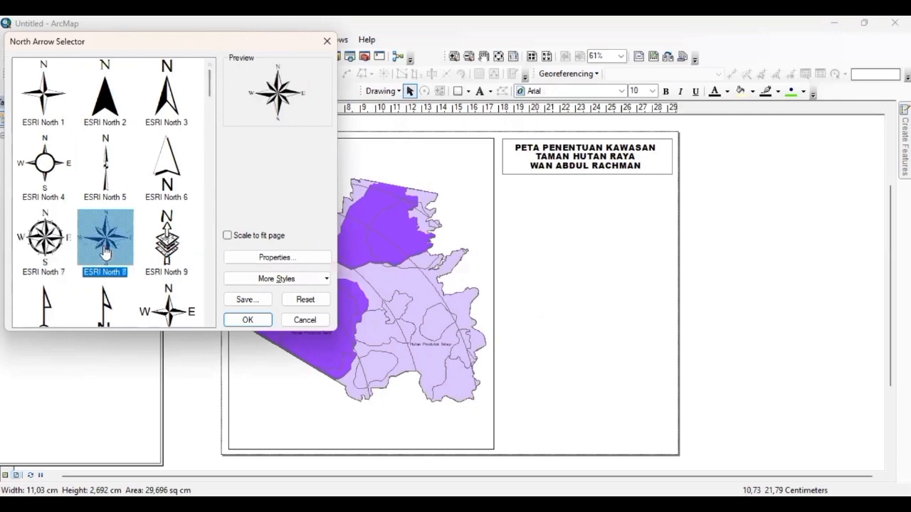
pyautogui.click(247, 320)
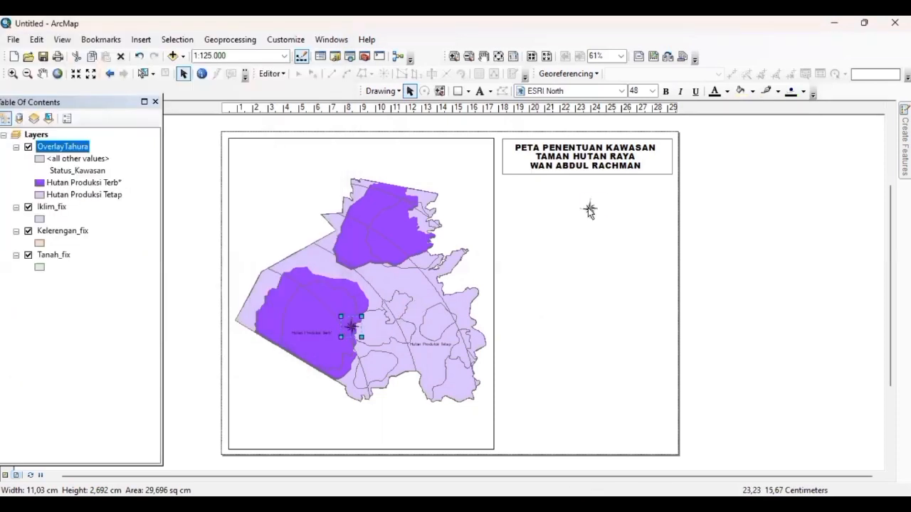
pyautogui.moveTo(590, 202); pyautogui.dragTo(607, 220)
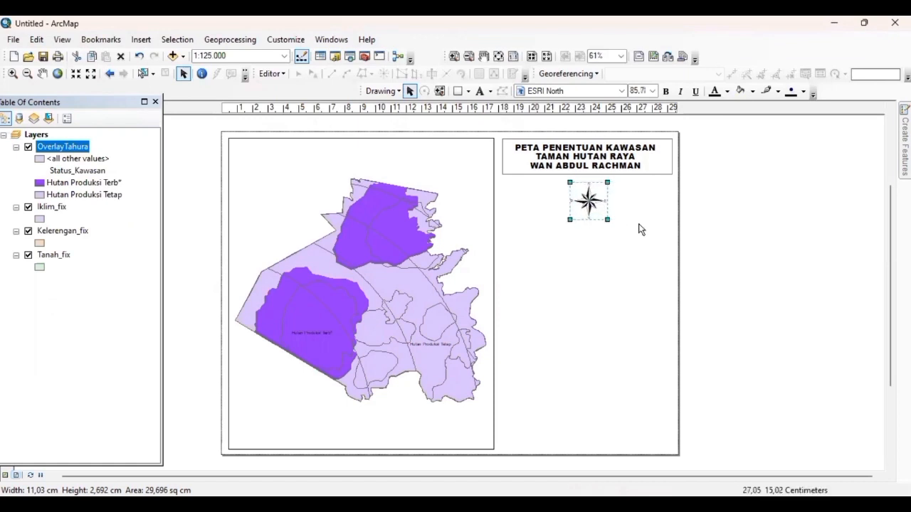
pyautogui.click(639, 227)
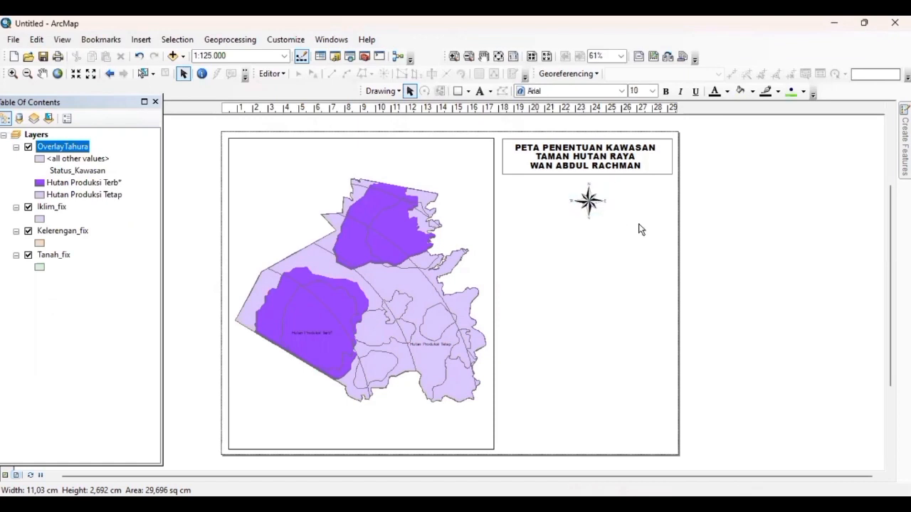
# - Insert an Absolute Scale text, enlarge it to about size 15.7 and place it directly beneath the north arrow
pyautogui.click(142, 41)
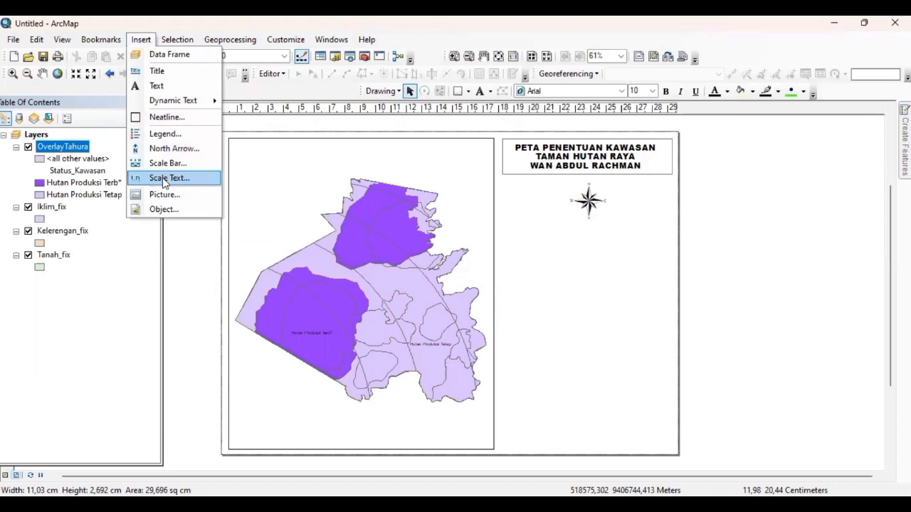
pyautogui.click(164, 182)
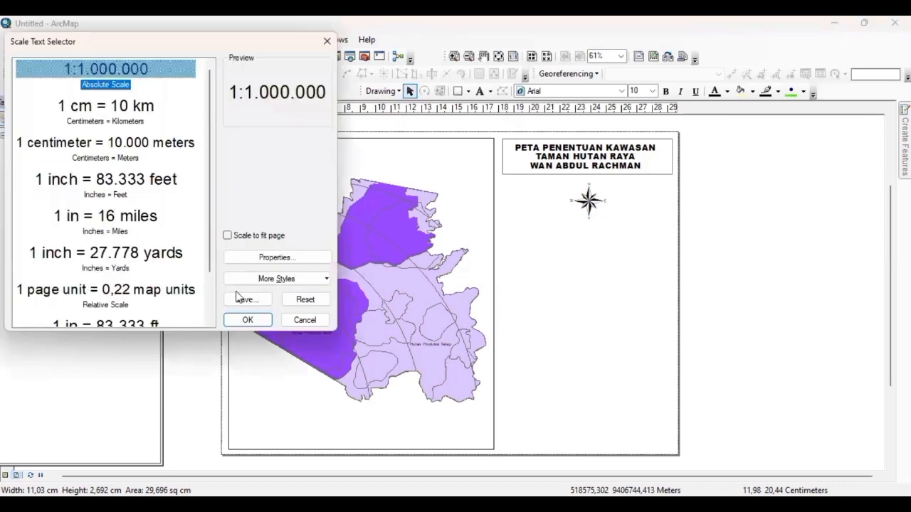
pyautogui.click(247, 320)
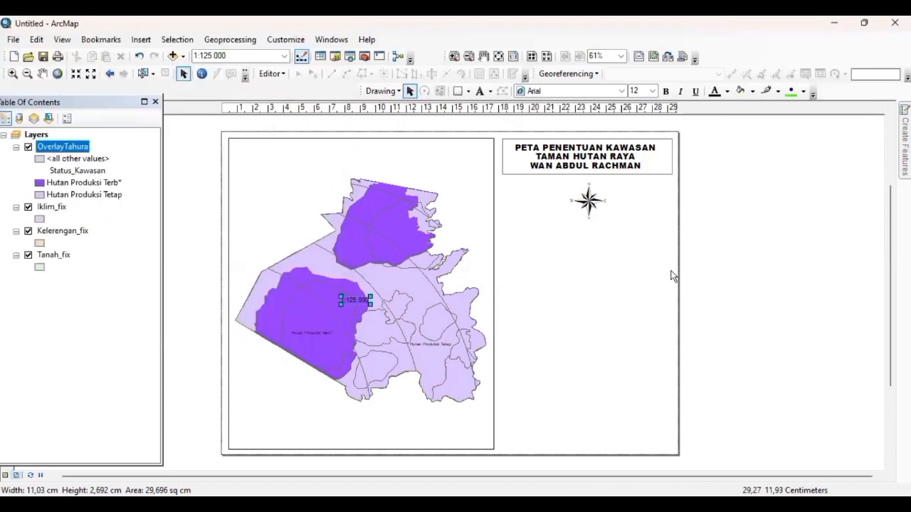
pyautogui.moveTo(349, 302); pyautogui.dragTo(614, 243)
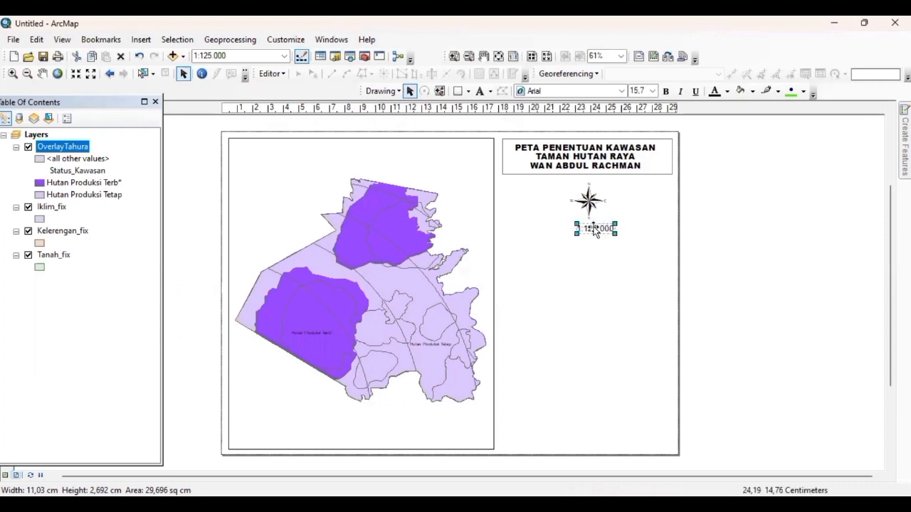
pyautogui.click(640, 225)
# - Enlarge the north arrow to about size 95 and adjust the spacing and alignment between it and the scale text
pyautogui.click(589, 199)
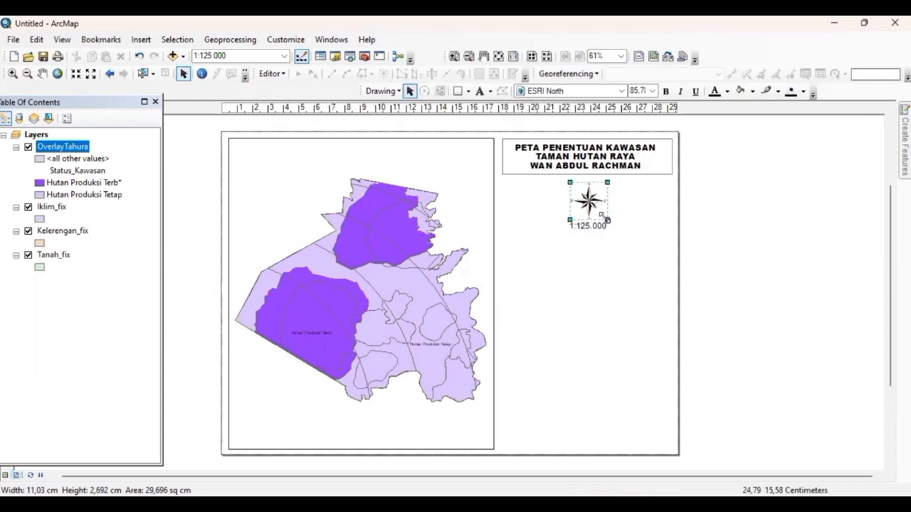
pyautogui.moveTo(606, 220); pyautogui.dragTo(611, 225)
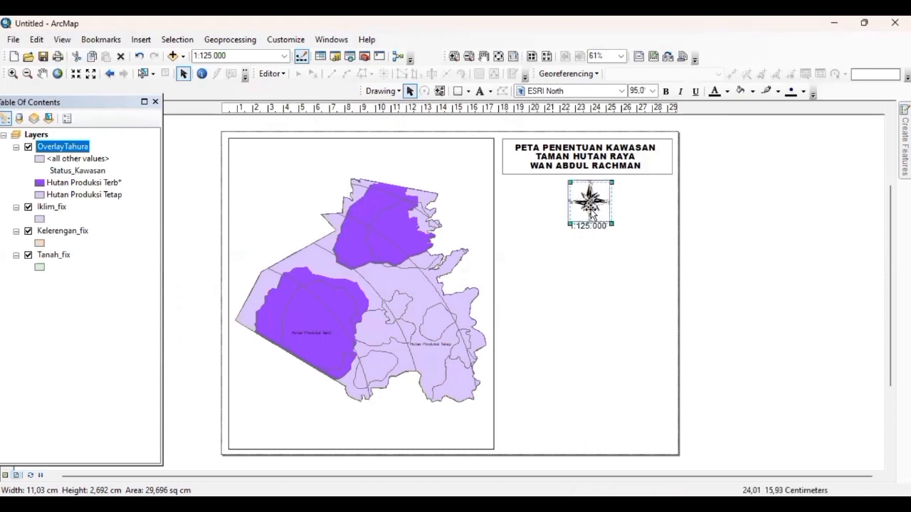
pyautogui.click(629, 224)
pyautogui.click(598, 226)
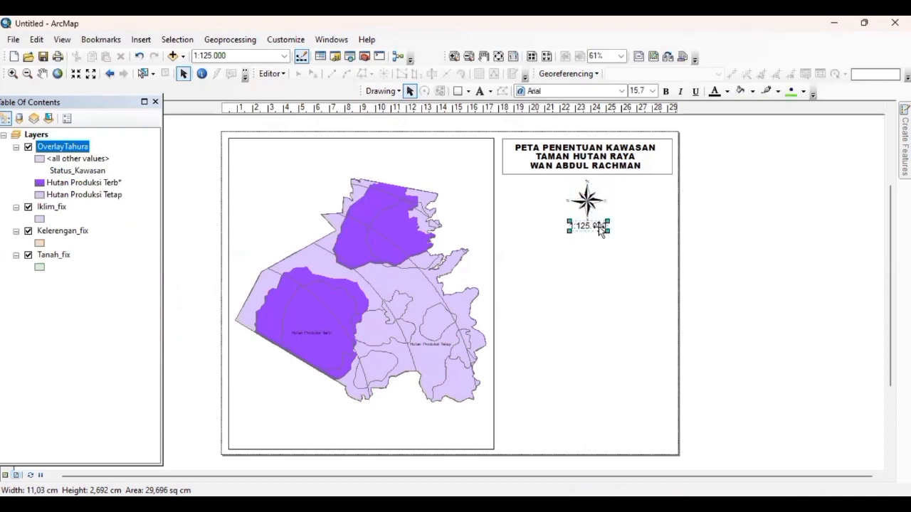
pyautogui.moveTo(599, 227); pyautogui.dragTo(597, 229)
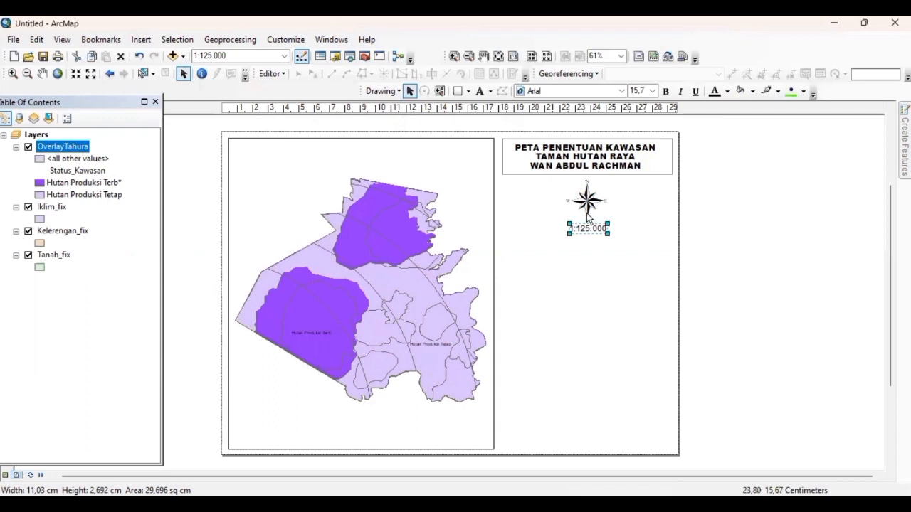
pyautogui.click(587, 212)
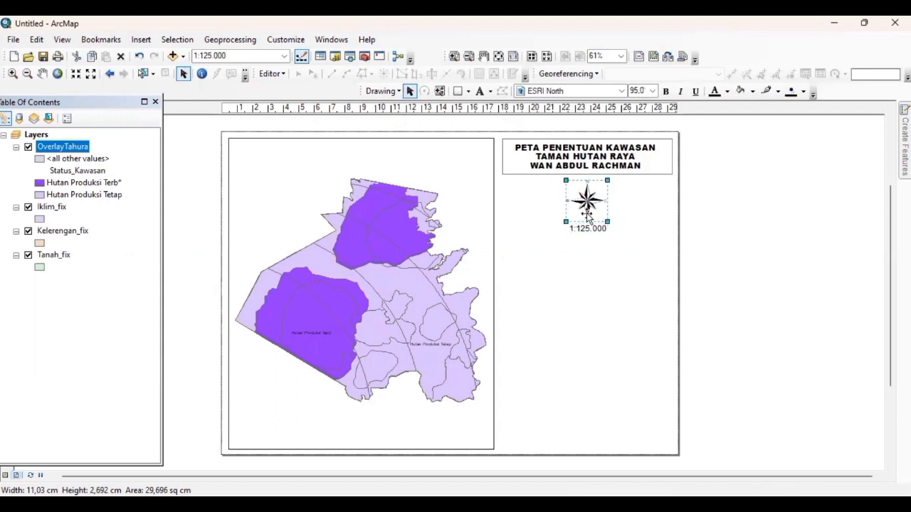
pyautogui.click(623, 215)
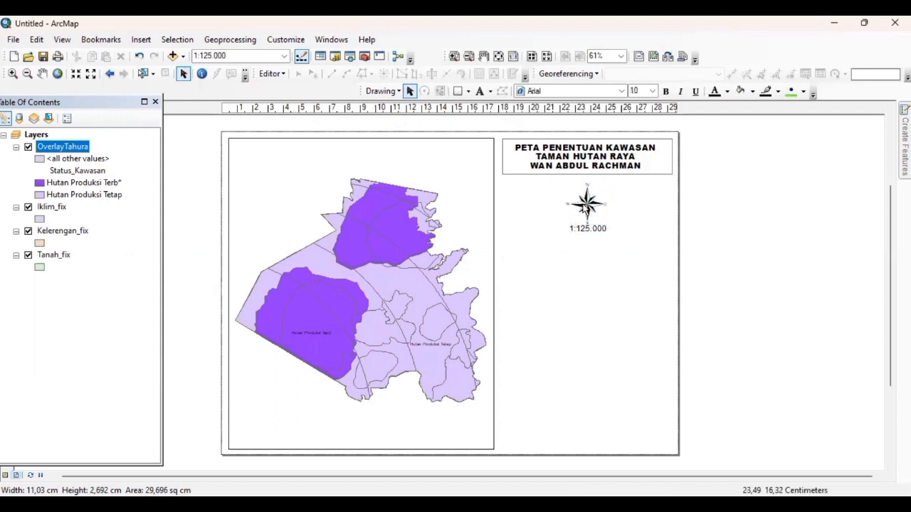
pyautogui.click(588, 206)
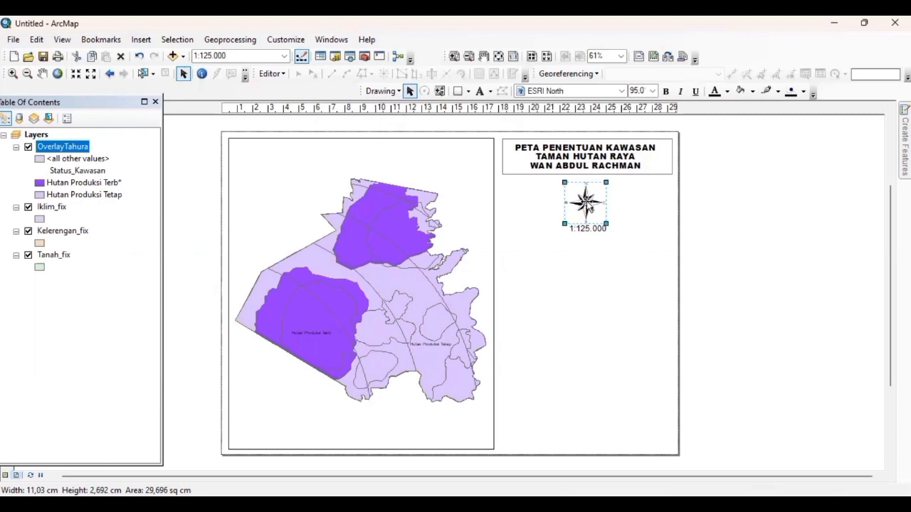
pyautogui.click(626, 216)
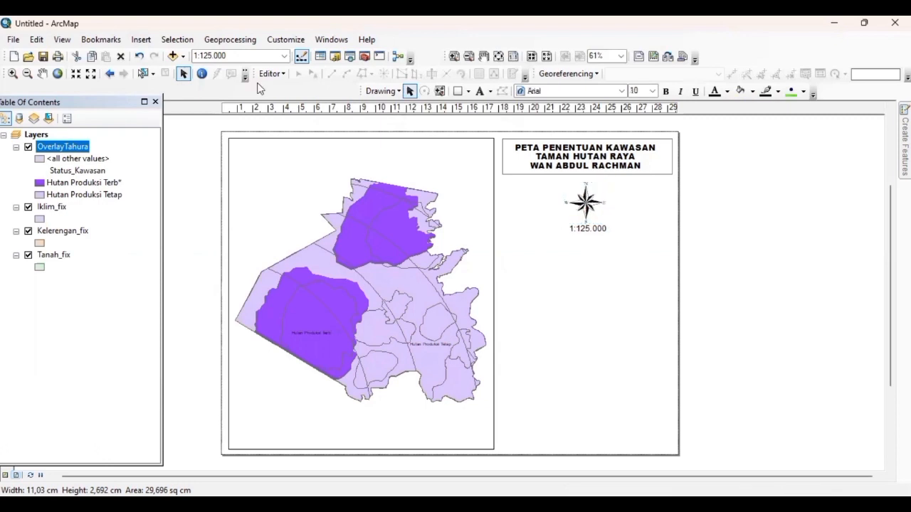
# - Insert an Alternating Scale Bar 2 with division units in Kilometers and the unit label Km
pyautogui.click(145, 40)
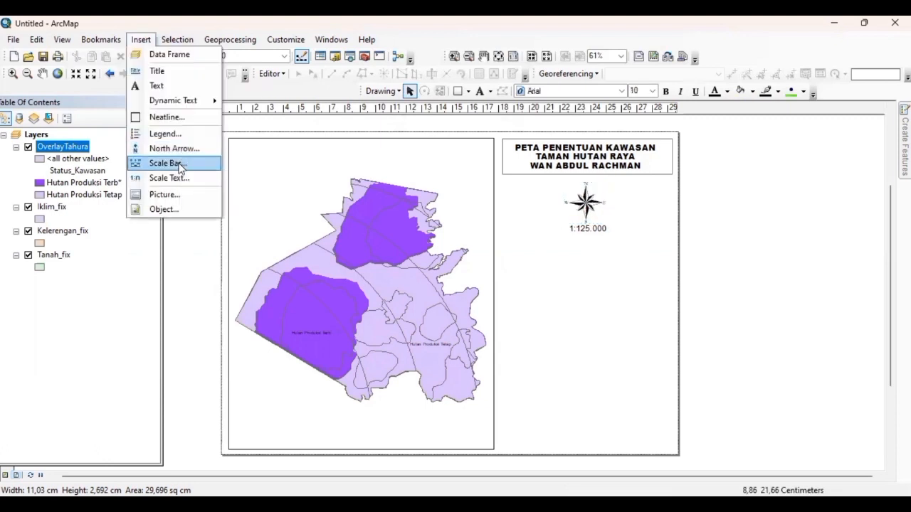
pyautogui.click(95, 275)
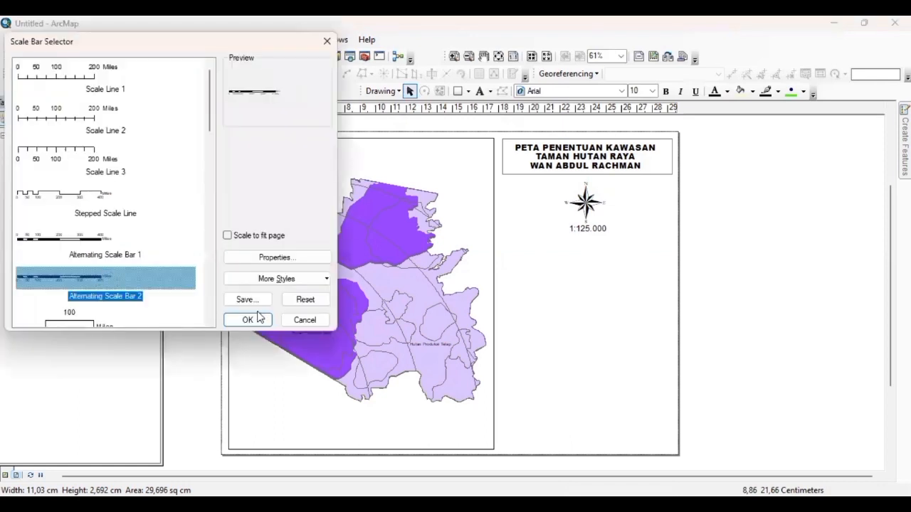
pyautogui.click(274, 257)
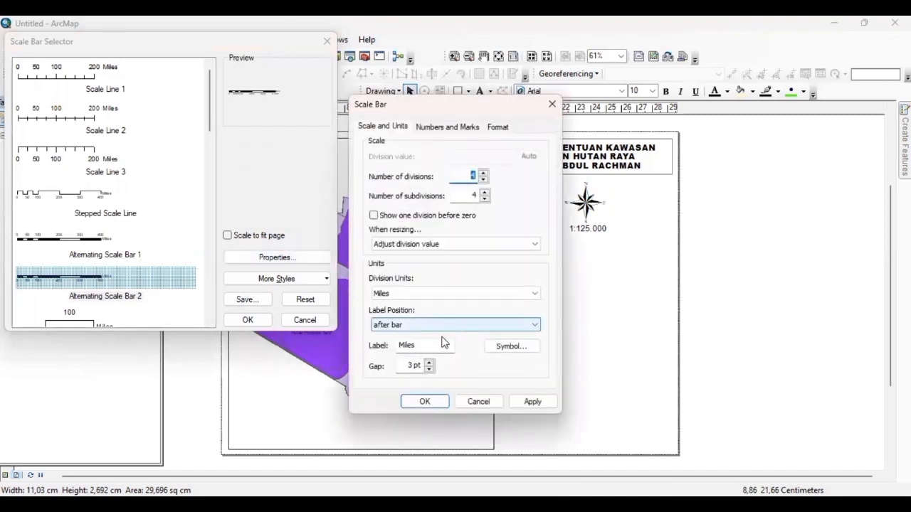
pyautogui.click(477, 294)
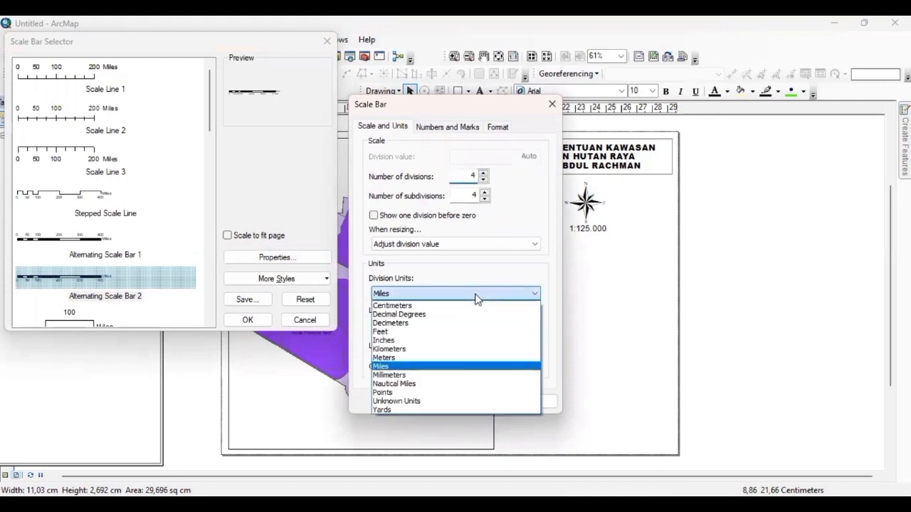
pyautogui.click(465, 349)
pyautogui.click(441, 345)
pyautogui.press('BackSpace')
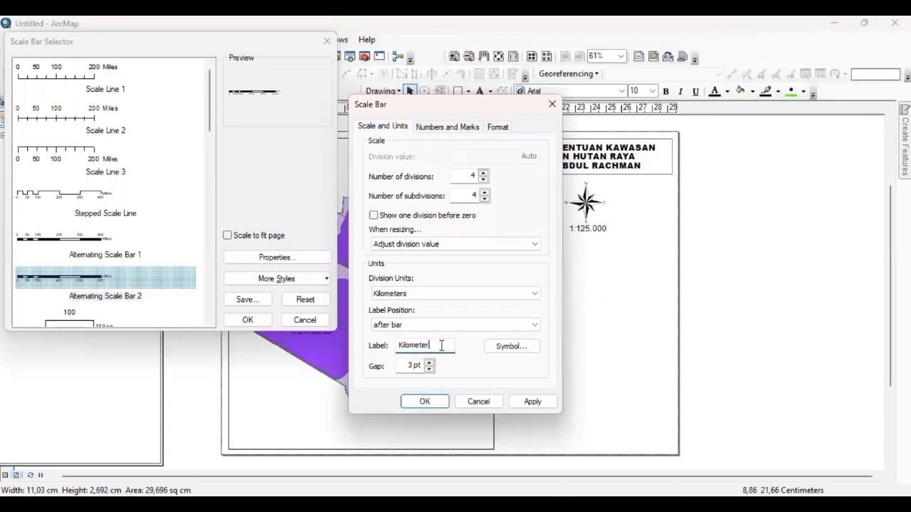
pyautogui.press('BackSpace')
pyautogui.press('BackSpace')
pyautogui.press('BackSpace')
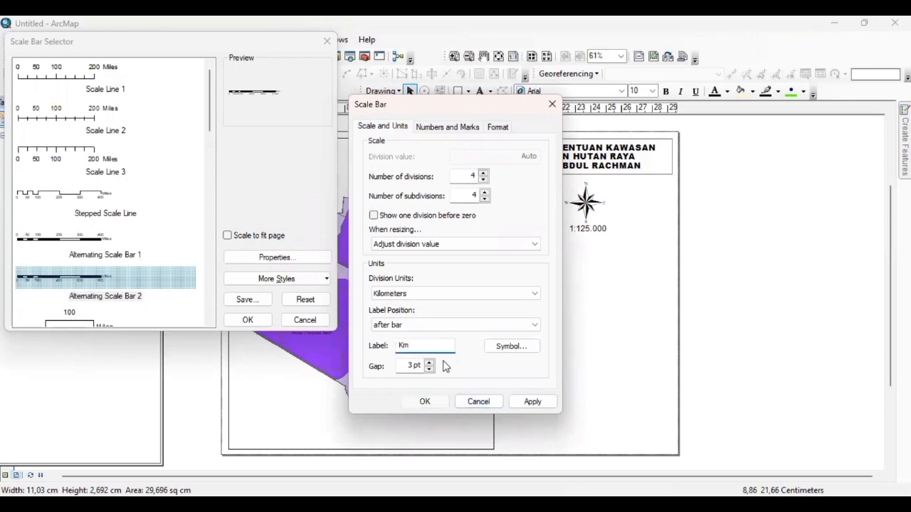
pyautogui.press('Return')
pyautogui.click(247, 321)
# - Move the scale bar beneath the scale text, shrink it to about 8 km long and center it there
pyautogui.moveTo(442, 296); pyautogui.dragTo(586, 237)
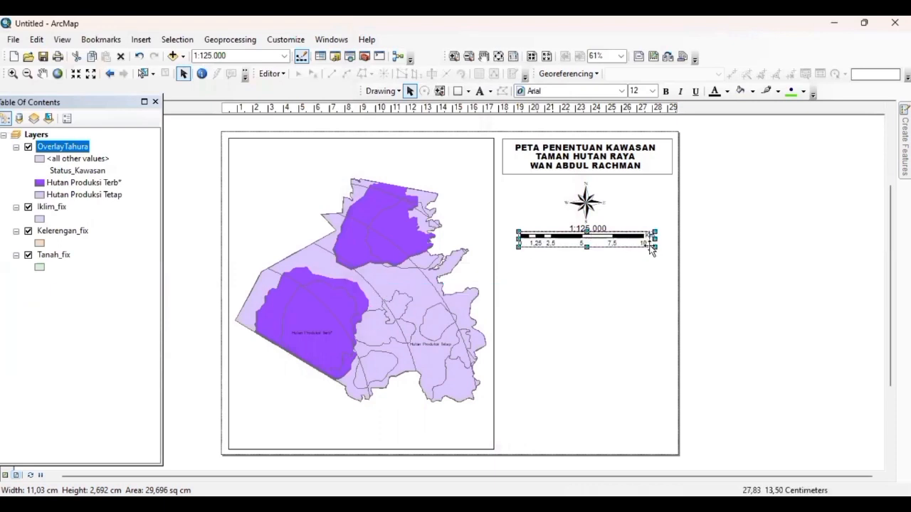
pyautogui.moveTo(658, 252); pyautogui.dragTo(618, 243)
pyautogui.click(589, 236)
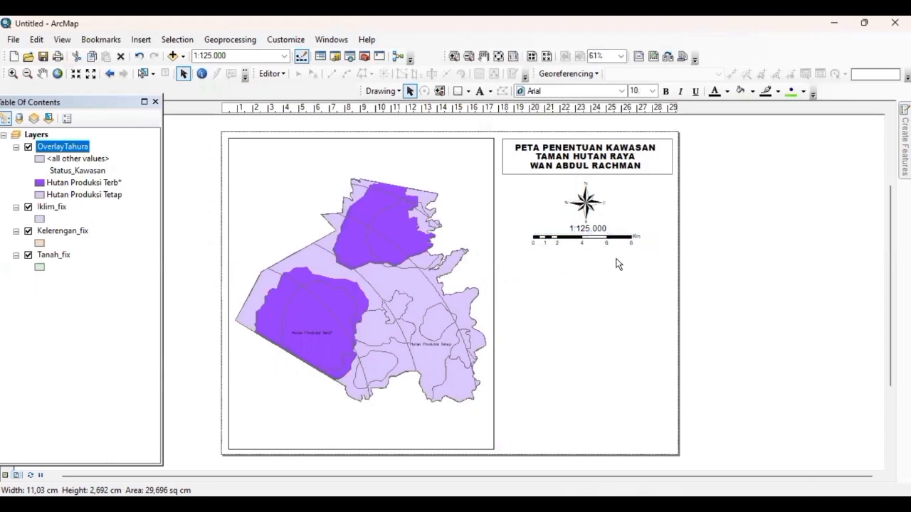
# - Shrink the north arrow slightly, then nudge it and the scale text upward to space them evenly above the scale bar
pyautogui.click(591, 208)
pyautogui.moveTo(605, 224); pyautogui.dragTo(594, 210)
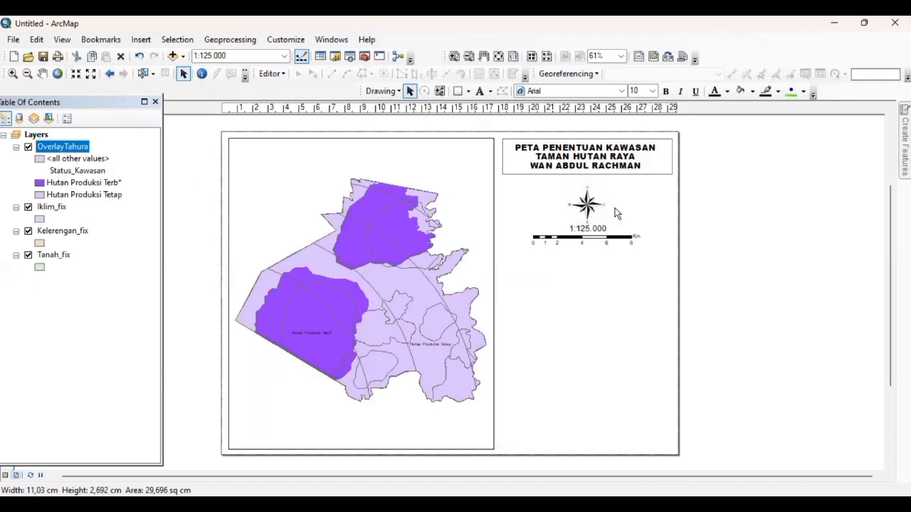
pyautogui.click(607, 229)
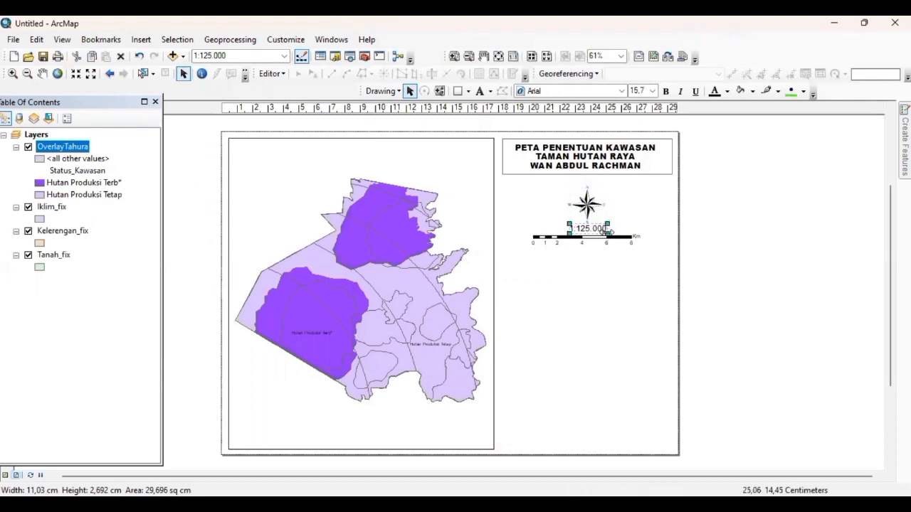
pyautogui.click(589, 205)
pyautogui.click(595, 228)
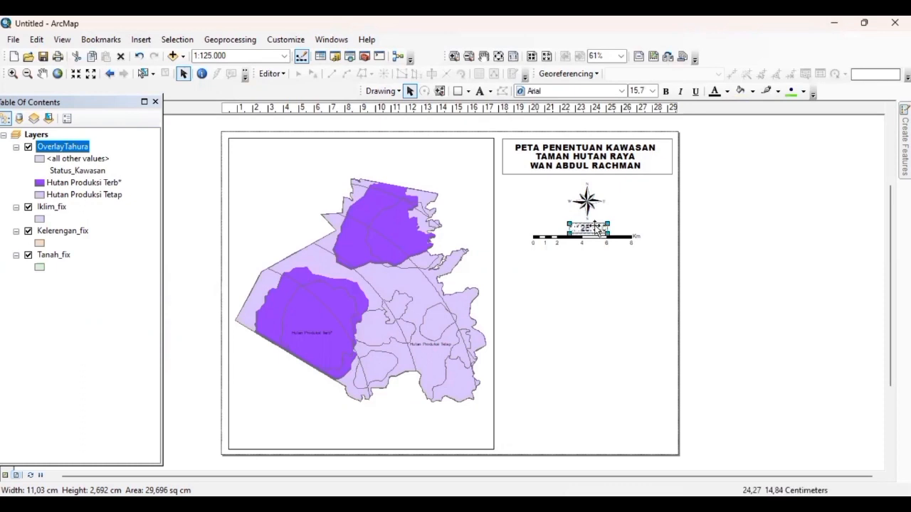
pyautogui.click(632, 225)
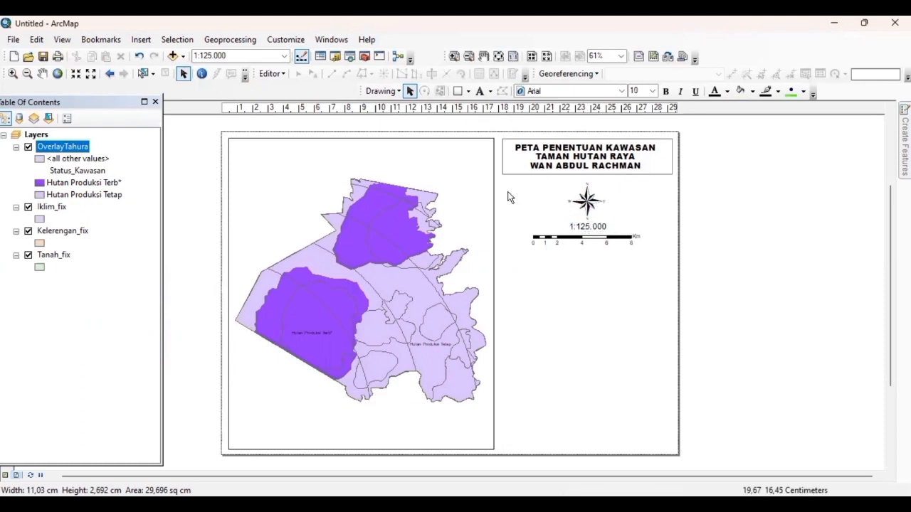
# - Draw an unfilled rectangle about 11 by 4 cm around the north arrow, scale text and scale bar, and adjust its height to fit
pyautogui.click(457, 91)
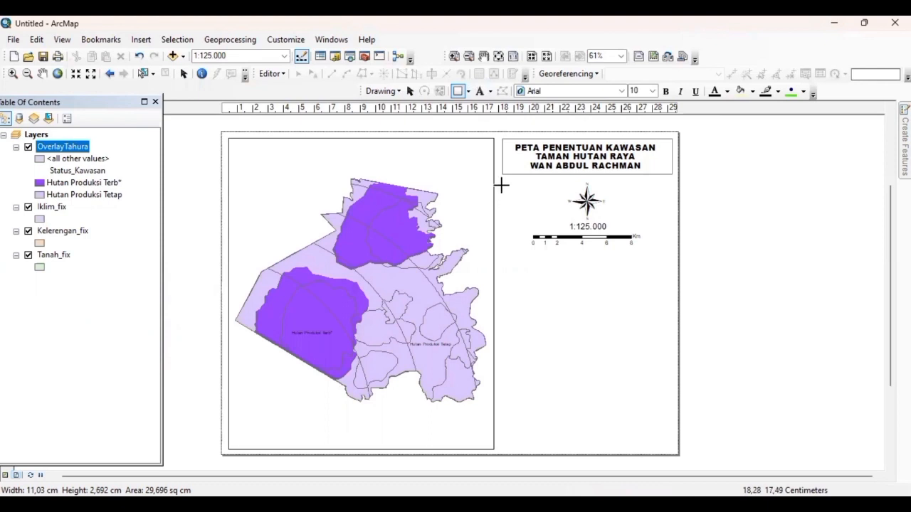
pyautogui.moveTo(501, 185); pyautogui.dragTo(671, 248)
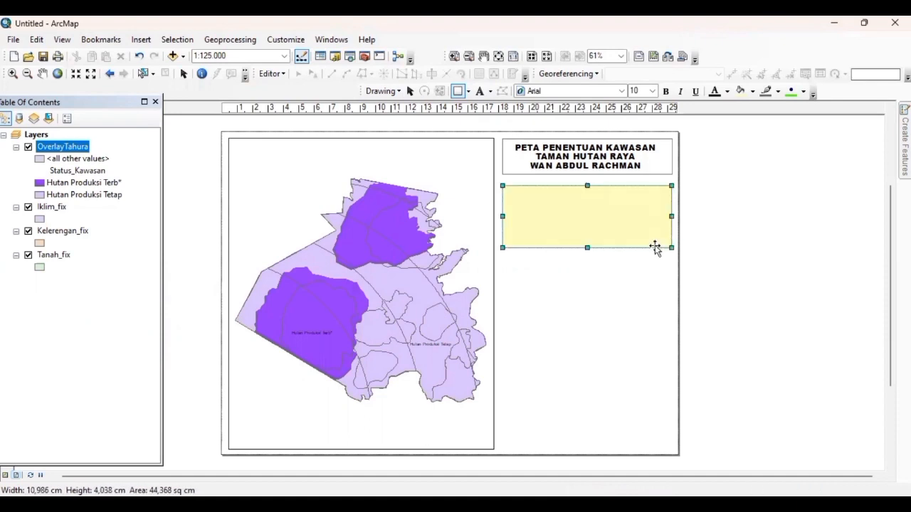
pyautogui.moveTo(602, 221); pyautogui.dragTo(602, 217)
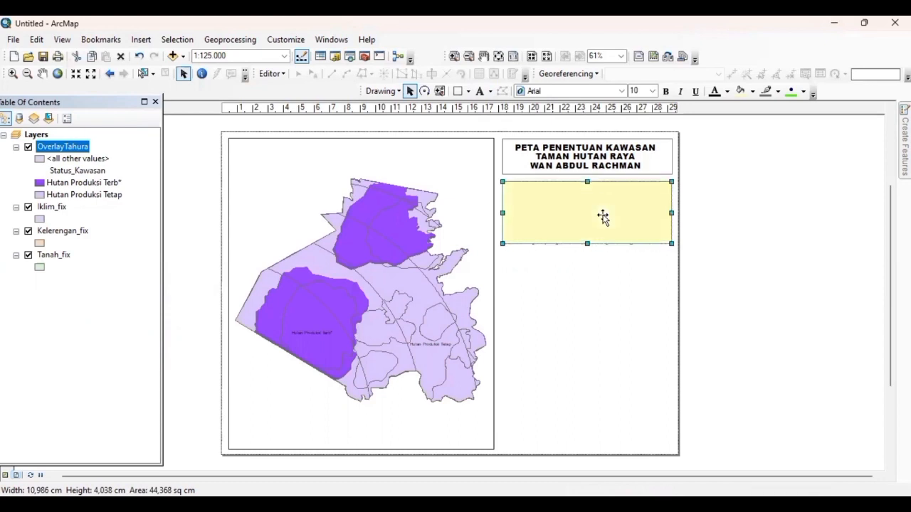
pyautogui.click(758, 110)
pyautogui.moveTo(588, 244); pyautogui.dragTo(589, 247)
pyautogui.click(744, 270)
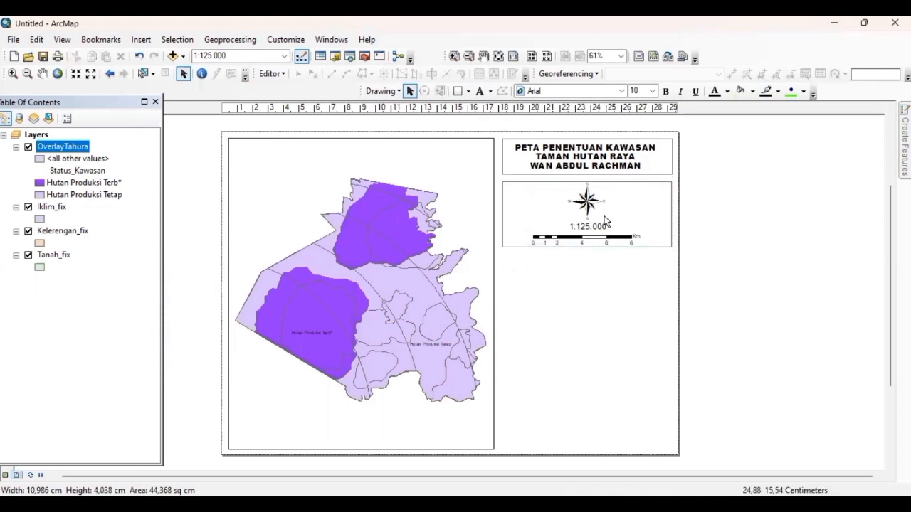
pyautogui.click(587, 180)
pyautogui.moveTo(587, 179); pyautogui.dragTo(587, 178)
pyautogui.click(706, 212)
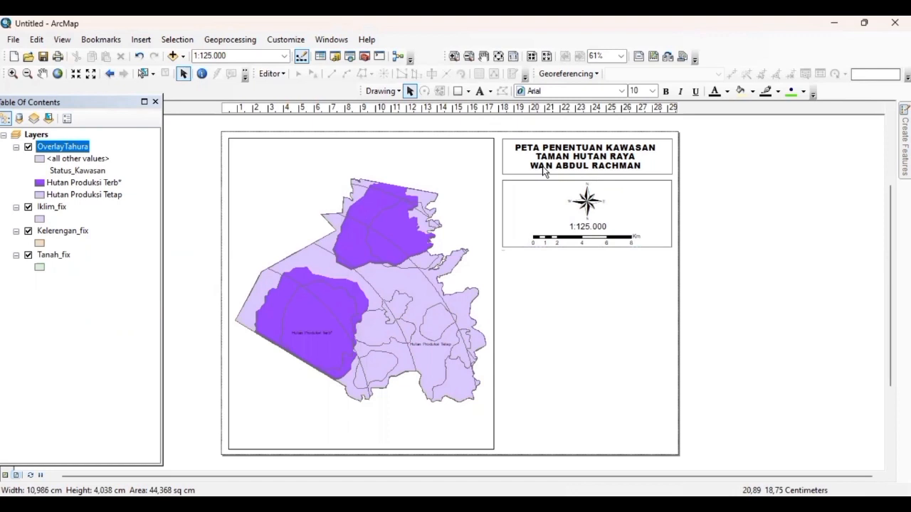
# - Add a text element reading "Sumber data: / Kepala Tahura WAR / Permen 837/Kpts/Um/11/1980" on three lines with leading -2
pyautogui.click(480, 91)
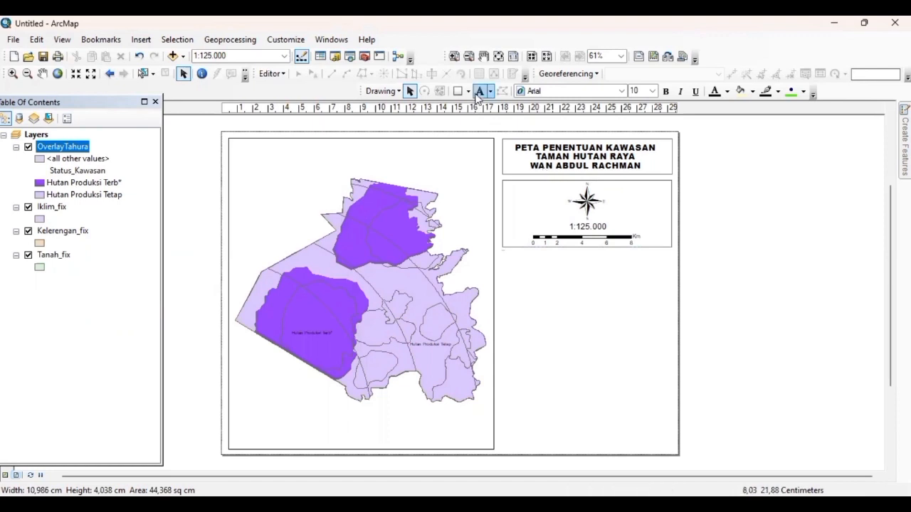
pyautogui.click(558, 272)
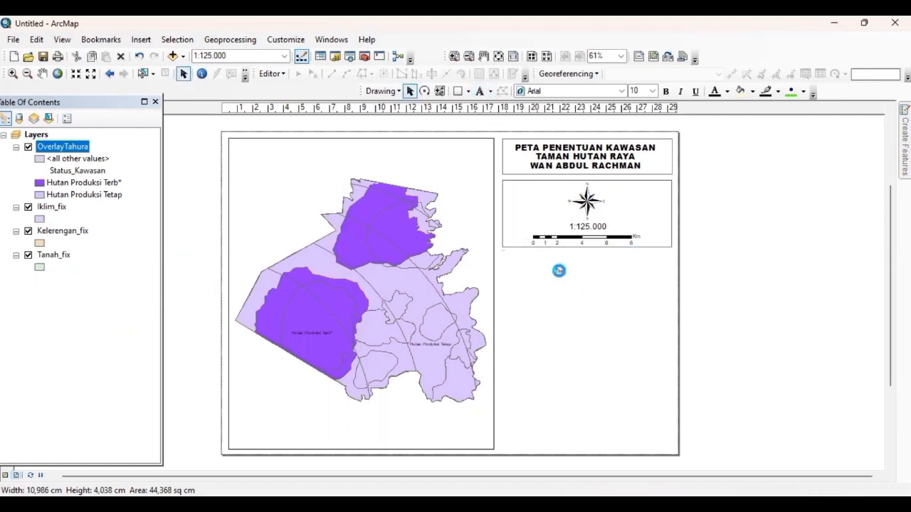
pyautogui.doubleClick(559, 271)
pyautogui.write('Sumber data:')
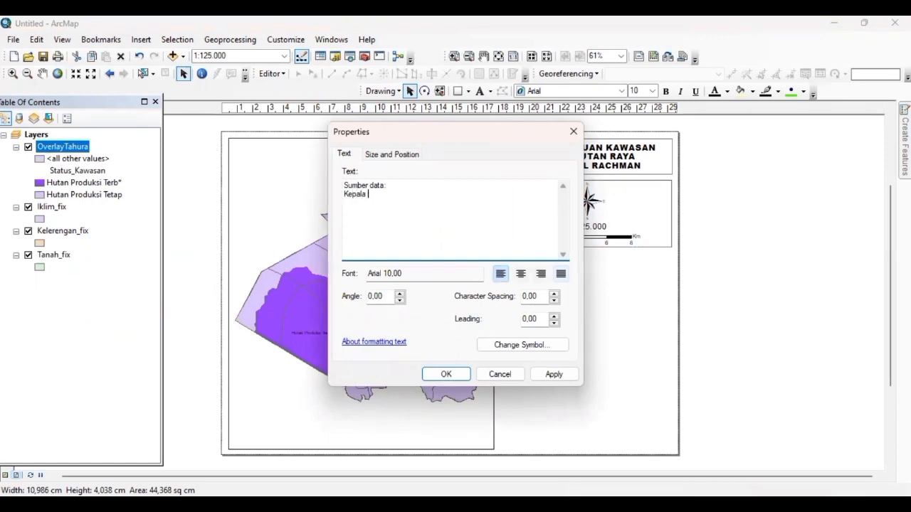
pyautogui.write('h')
pyautogui.write('men 837/Kpts/Um/11/1980')
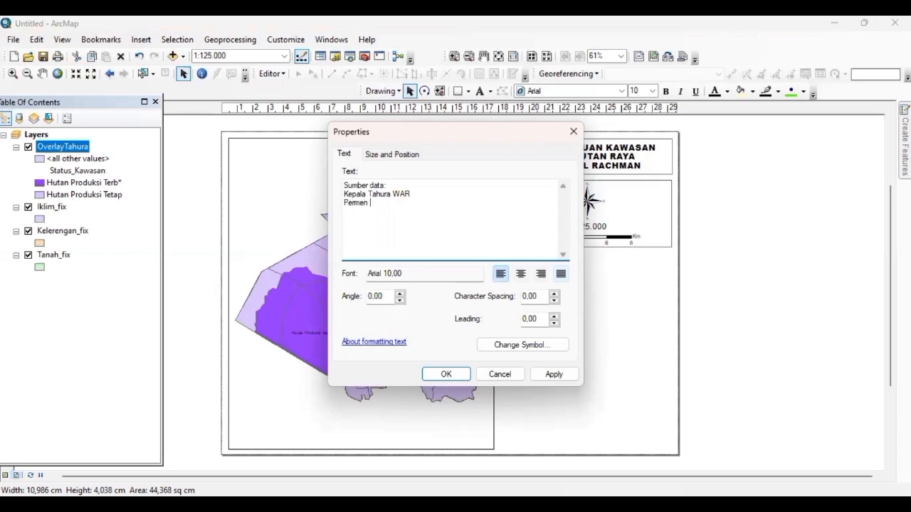
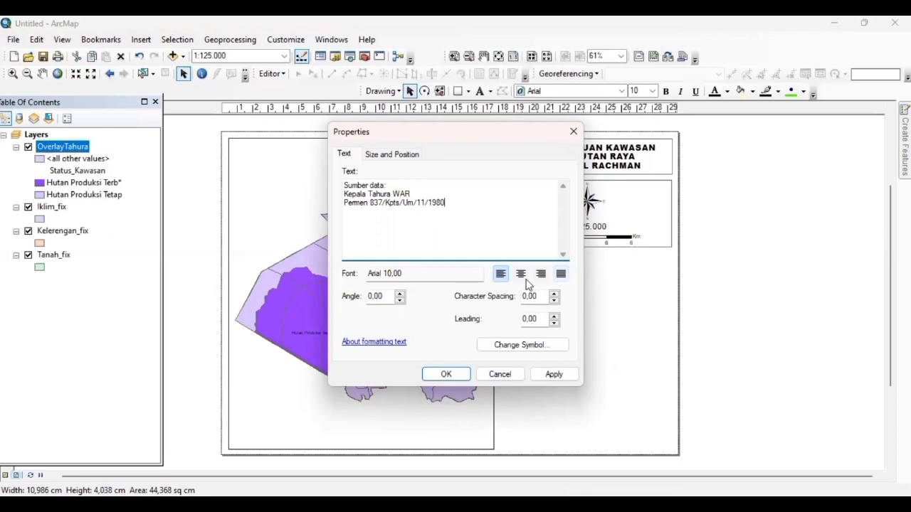
pyautogui.click(553, 325)
pyautogui.click(553, 324)
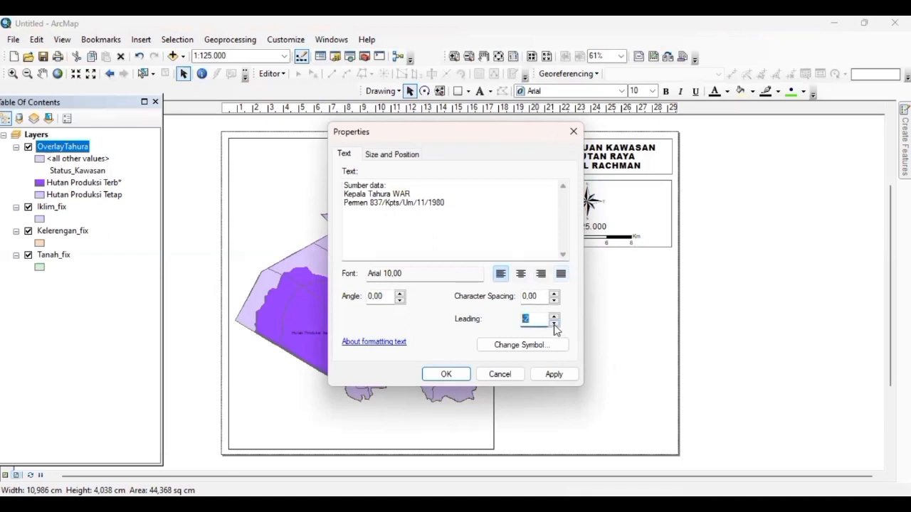
pyautogui.click(445, 374)
# - Set the data source text to size 16 and place it just below the north arrow frame, aligned to its left edge
pyautogui.moveTo(584, 274); pyautogui.dragTo(535, 274)
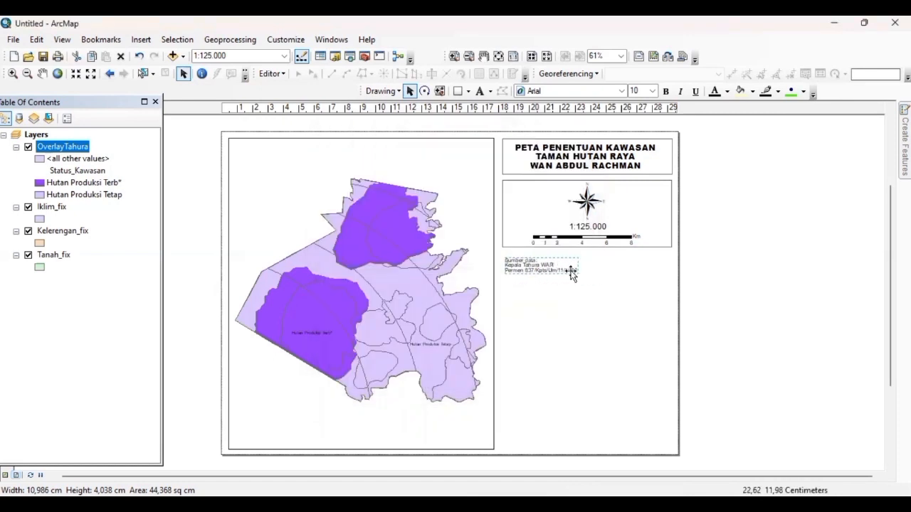
pyautogui.click(652, 91)
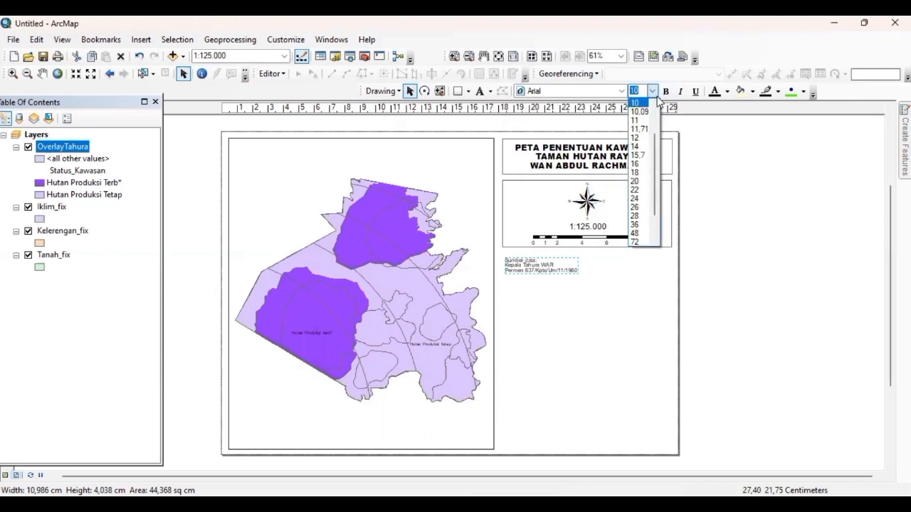
pyautogui.click(638, 165)
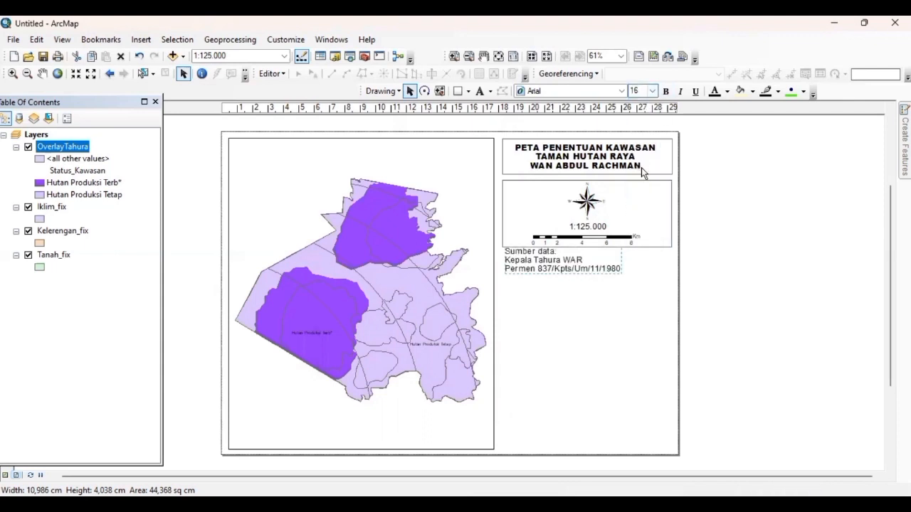
pyautogui.moveTo(550, 268); pyautogui.dragTo(546, 273)
# - Draw an unfilled rectangle about 11 by 2.2 cm around the data source text and align it with the frame above
pyautogui.click(458, 91)
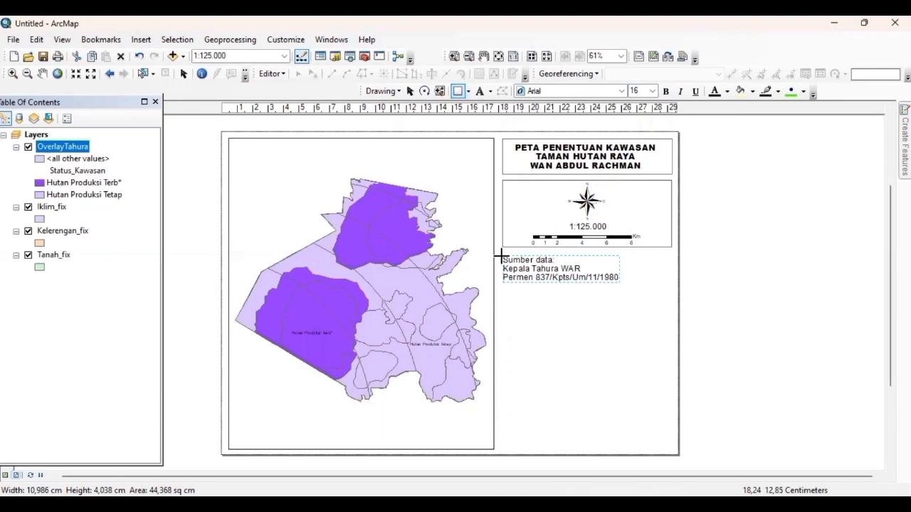
pyautogui.moveTo(501, 253)
pyautogui.mouseDown()
pyautogui.moveTo(646, 261)
pyautogui.moveTo(651, 277)
pyautogui.moveTo(672, 286)
pyautogui.mouseUp()
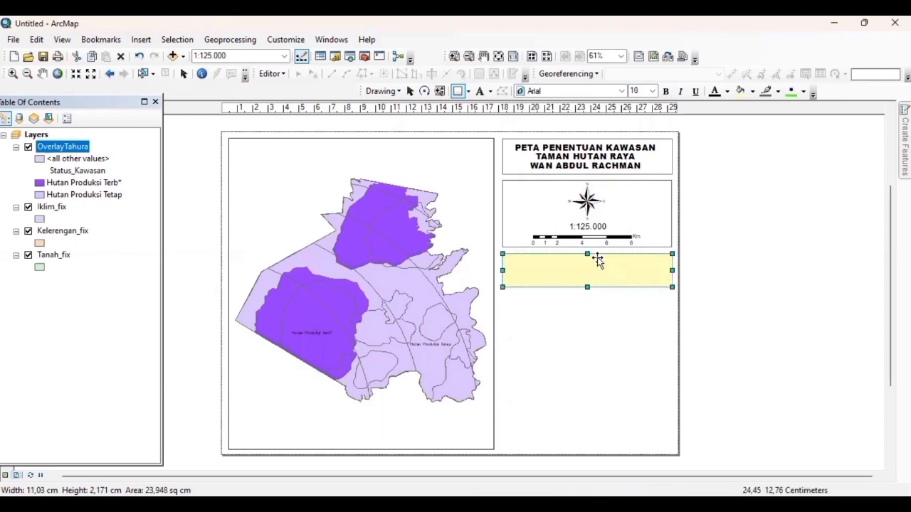
pyautogui.click(752, 93)
pyautogui.click(753, 110)
pyautogui.click(630, 309)
pyautogui.click(588, 269)
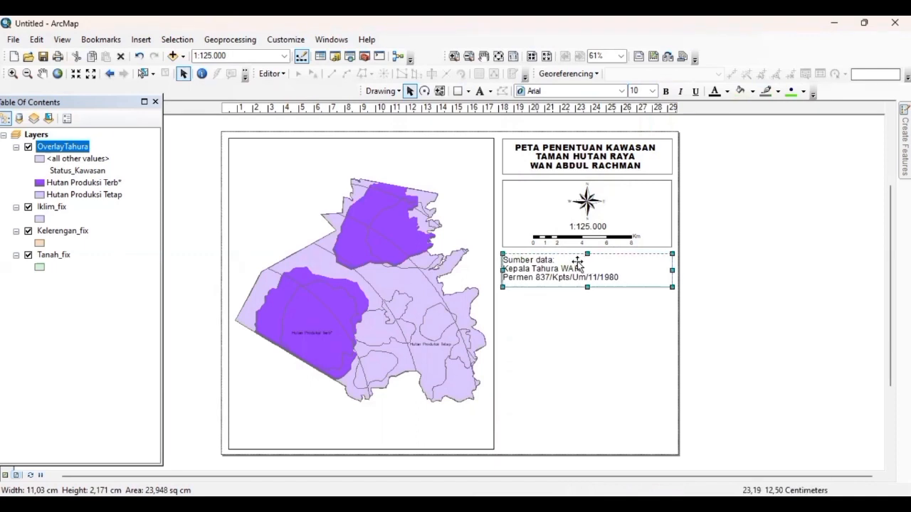
pyautogui.press('Left')
pyautogui.click(575, 306)
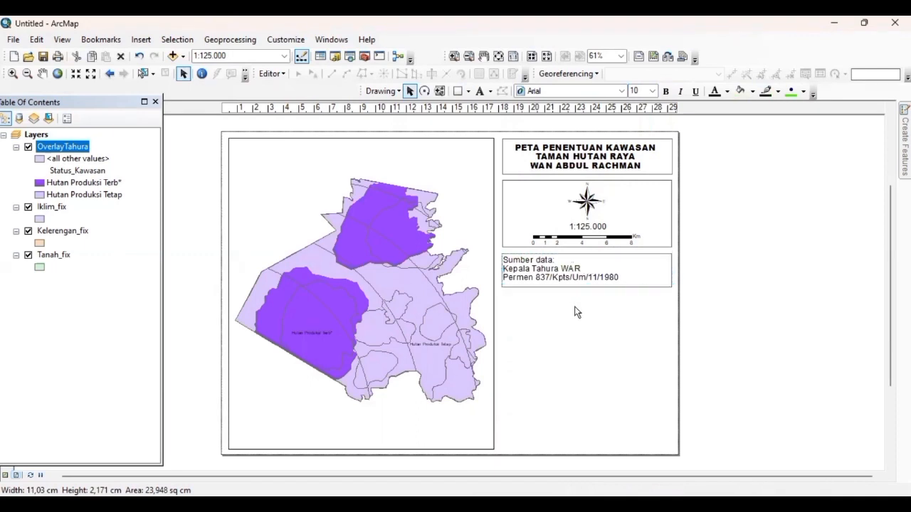
# - Reposition the data source text inside its frame, and move both farther down to leave a gap below the north arrow frame
pyautogui.click(538, 271)
pyautogui.click(539, 271)
pyautogui.moveTo(538, 271); pyautogui.dragTo(540, 274)
pyautogui.click(568, 325)
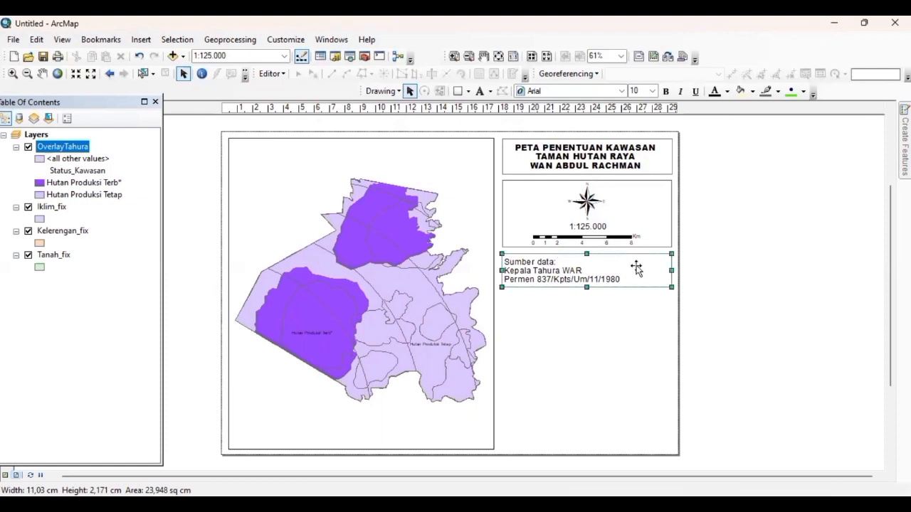
pyautogui.click(638, 291)
pyautogui.moveTo(637, 291); pyautogui.dragTo(636, 299)
pyautogui.click(526, 263)
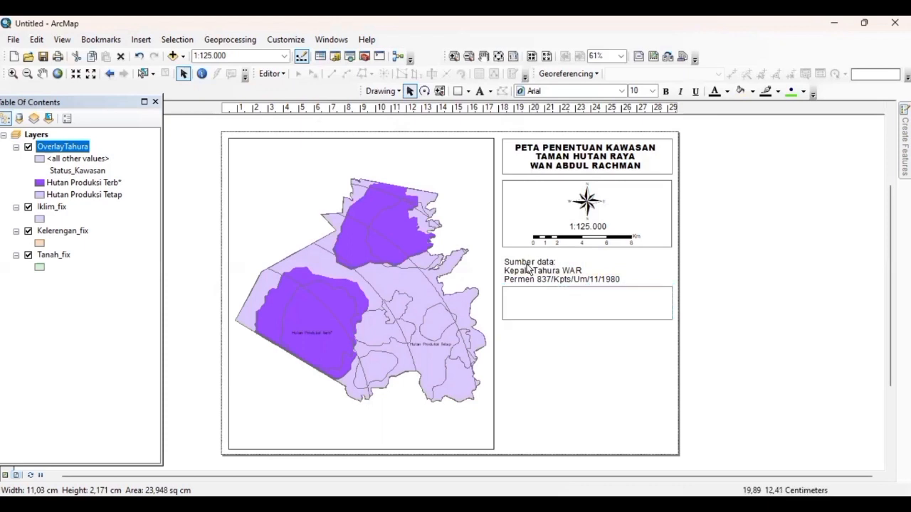
pyautogui.moveTo(526, 265); pyautogui.dragTo(526, 297)
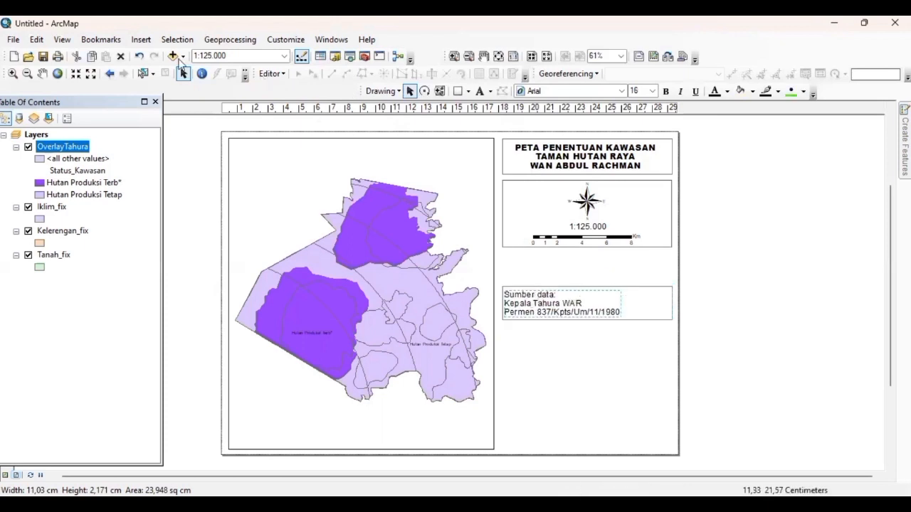
# - Start a legend that includes only the OverlayTahura layer
pyautogui.click(142, 40)
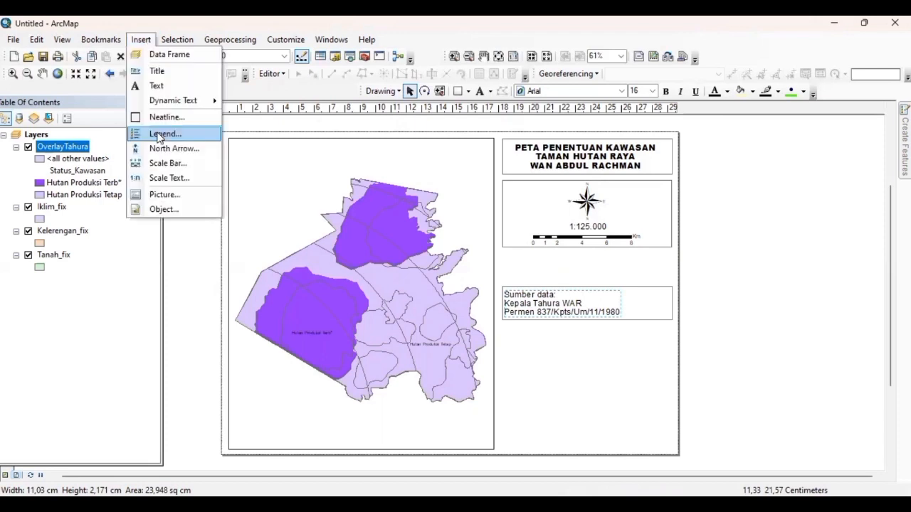
pyautogui.press('Return')
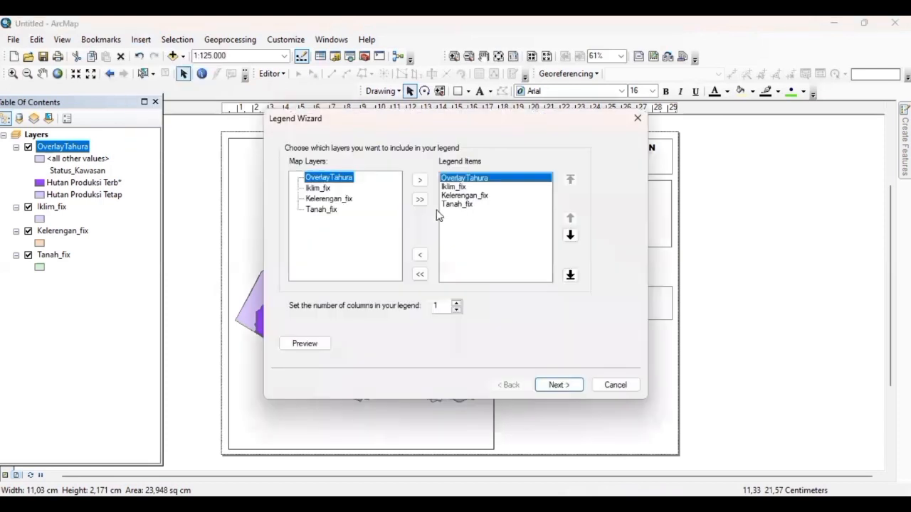
pyautogui.click(420, 276)
pyautogui.click(350, 178)
pyautogui.click(420, 180)
# - Title the legend Keterangan and finish it with the default frame, patch and spacing settings
pyautogui.click(561, 372)
pyautogui.click(561, 372)
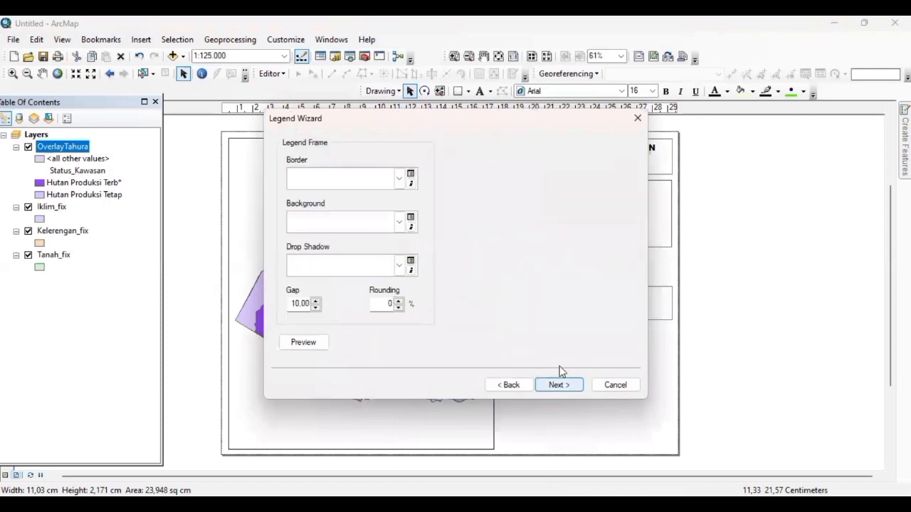
pyautogui.click(509, 384)
pyautogui.moveTo(323, 169); pyautogui.dragTo(260, 160)
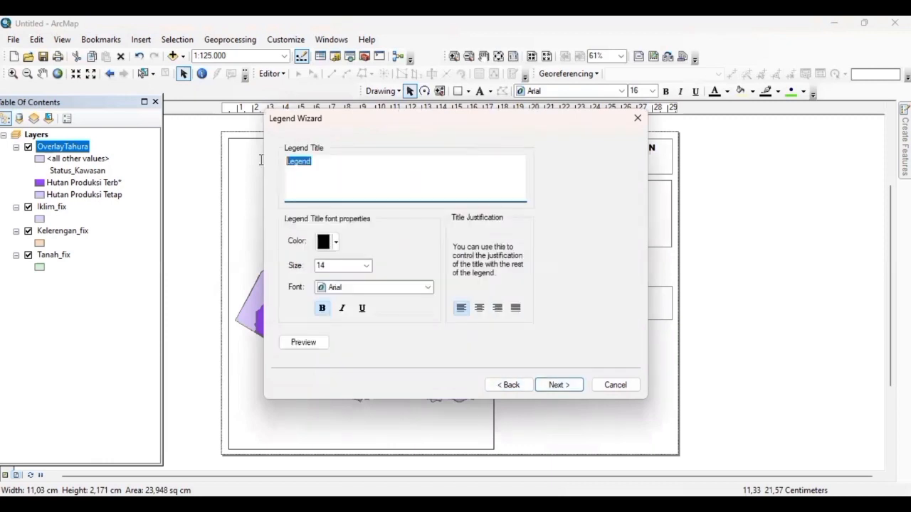
pyautogui.write('Keteranga')
pyautogui.click(552, 384)
pyautogui.click(554, 384)
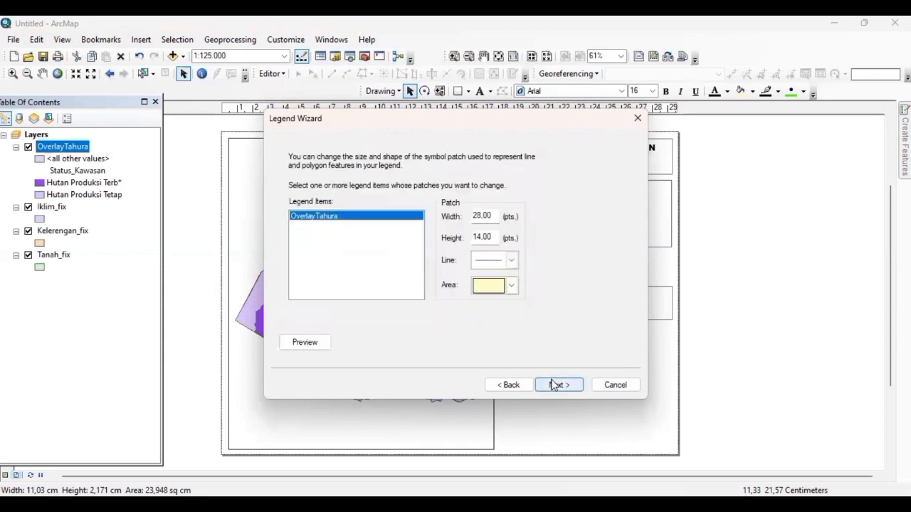
pyautogui.click(553, 385)
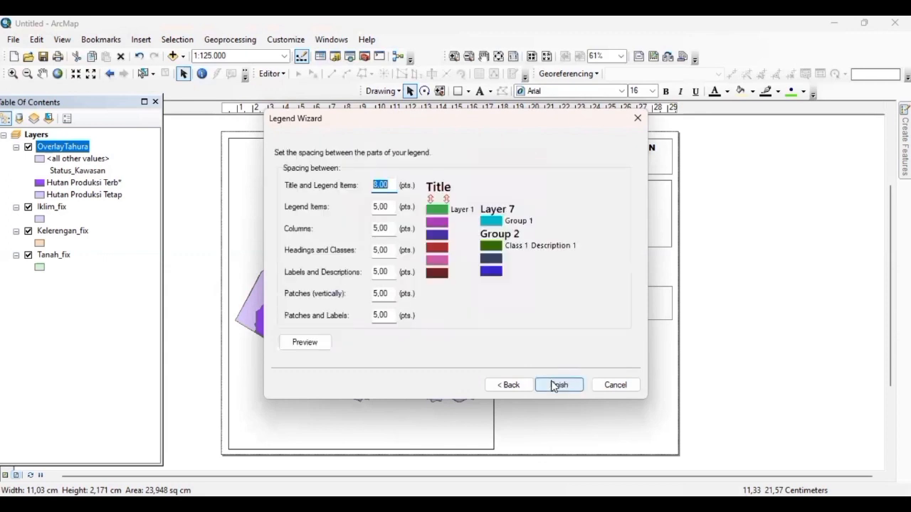
pyautogui.click(552, 384)
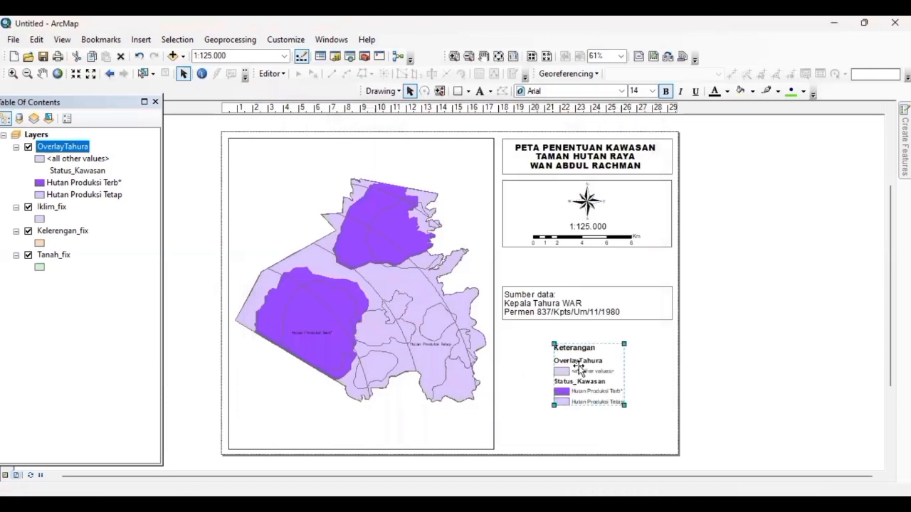
# - Convert the legend to graphics and ungroup it into separate elements
pyautogui.rightClick(579, 366)
pyautogui.click(606, 216)
pyautogui.rightClick(583, 370)
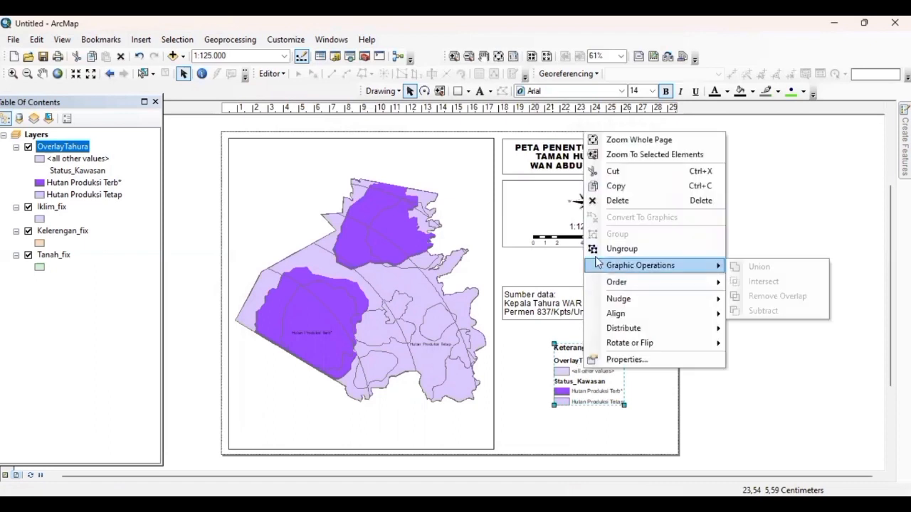
pyautogui.click(595, 248)
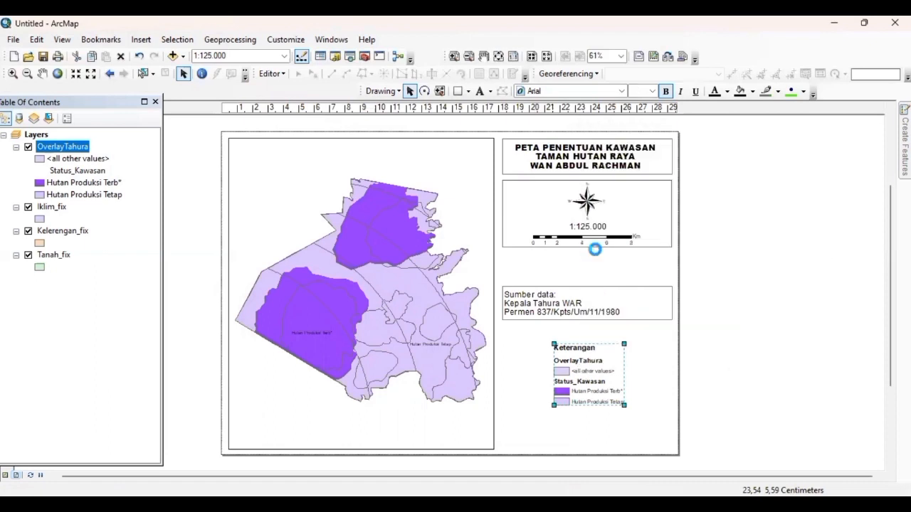
pyautogui.click(617, 365)
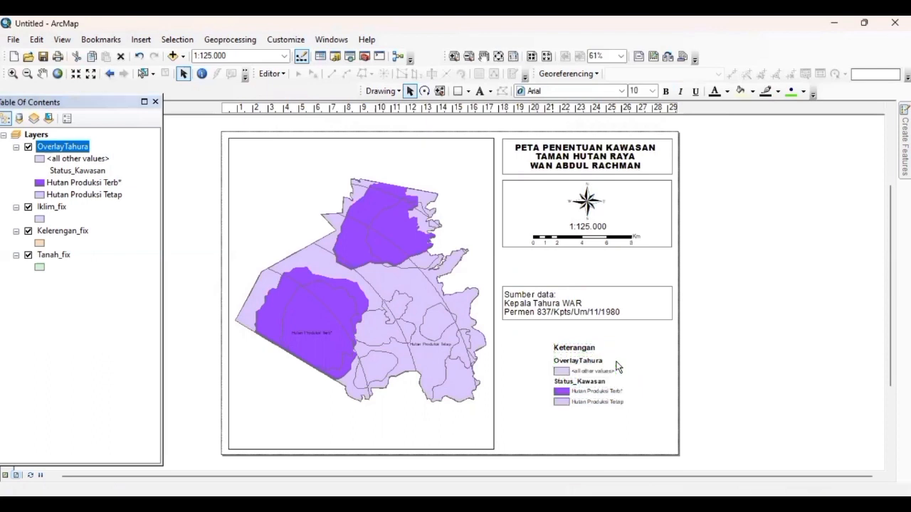
# - Delete the OverlayTahura heading and <all other values> entry from the legend, and move the Keterangan title down to just above Status_Kawasan
pyautogui.click(594, 361)
pyautogui.click(588, 372)
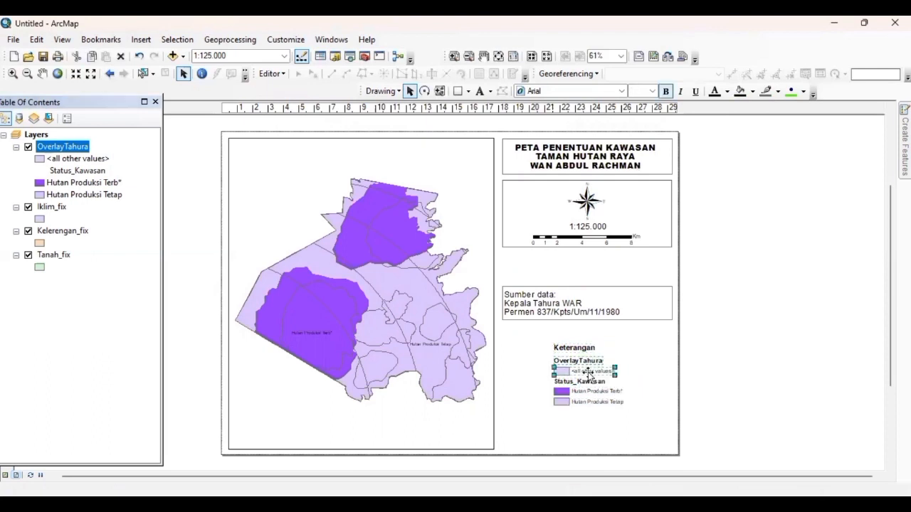
pyautogui.rightClick(588, 372)
pyautogui.click(620, 185)
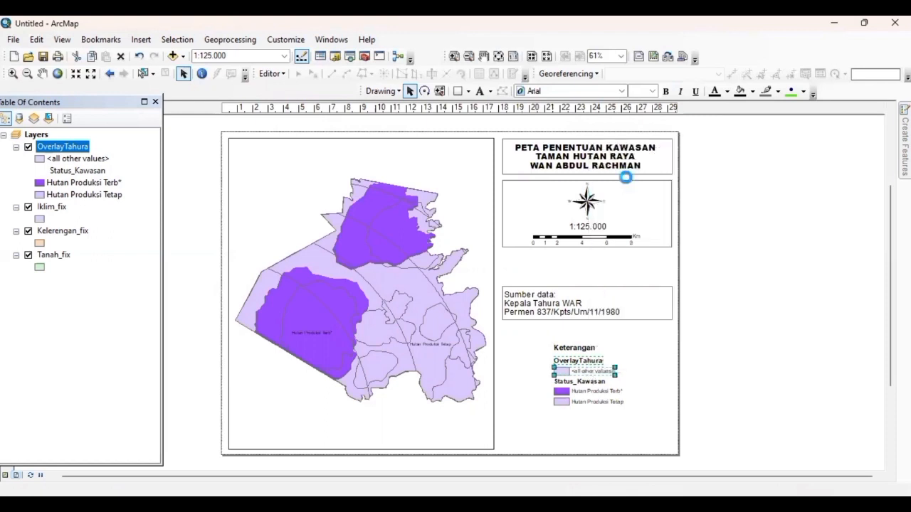
pyautogui.moveTo(583, 348); pyautogui.dragTo(585, 372)
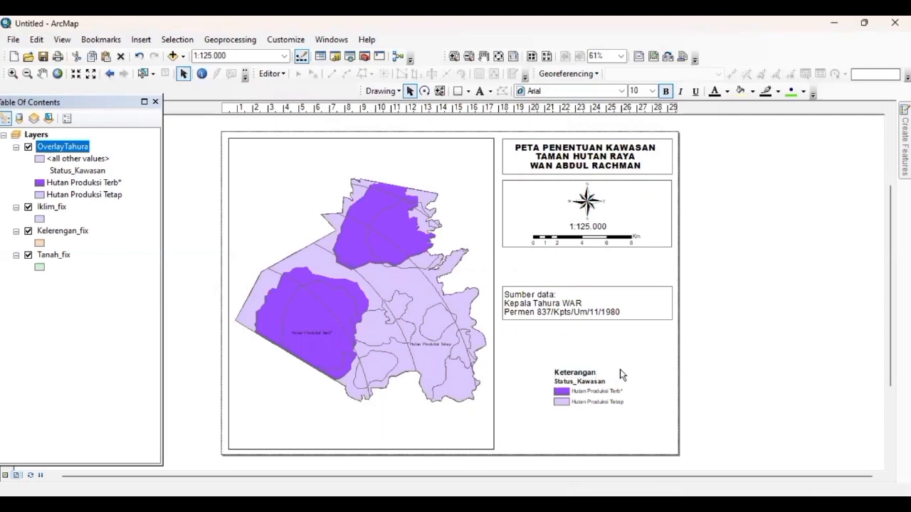
pyautogui.click(619, 369)
# - Group the Keterangan title, Status_Kawasan heading and two class entries, and move the legend just below the north arrow and scale frame
pyautogui.click(589, 374)
pyautogui.keyDown('shift'); pyautogui.click(589, 383); pyautogui.keyUp('shift')
pyautogui.keyDown('shift'); pyautogui.click(589, 388); pyautogui.keyUp('shift')
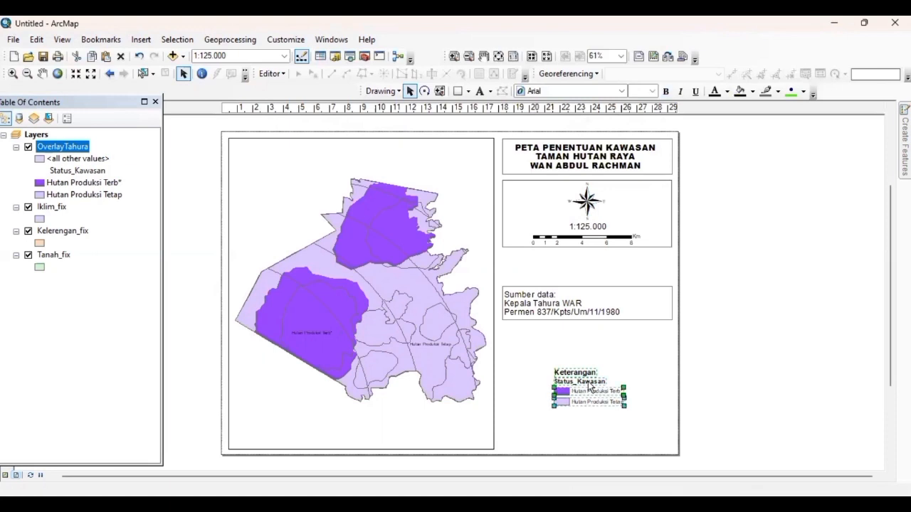
pyautogui.moveTo(586, 401); pyautogui.dragTo(534, 283)
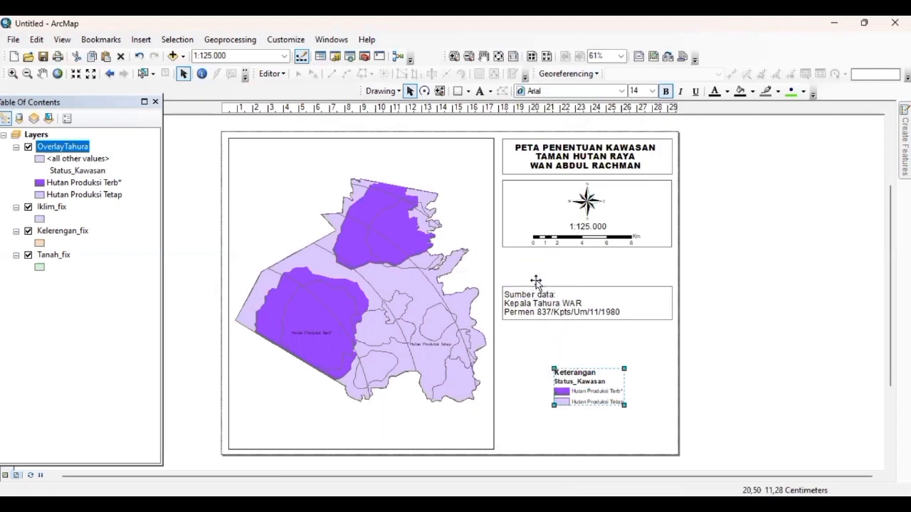
# - Move the data source text and its frame down to make room for the legend
pyautogui.click(552, 320)
pyautogui.moveTo(550, 319); pyautogui.dragTo(552, 336)
pyautogui.moveTo(540, 302); pyautogui.dragTo(542, 323)
pyautogui.moveTo(653, 325); pyautogui.dragTo(656, 336)
pyautogui.click(552, 330)
pyautogui.moveTo(555, 335); pyautogui.dragTo(556, 346)
# - Enlarge the grouped legend from its lower corner and set its text size to 16
pyautogui.click(527, 273)
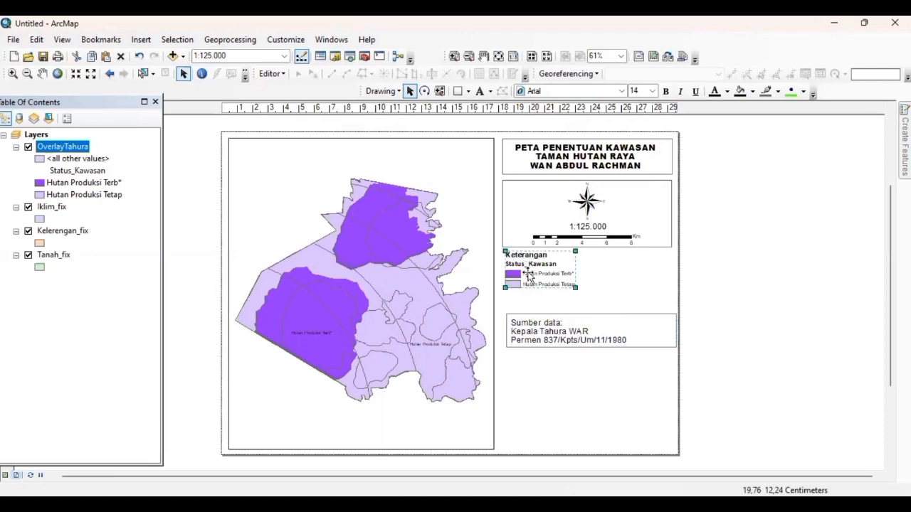
pyautogui.moveTo(575, 286); pyautogui.dragTo(620, 306)
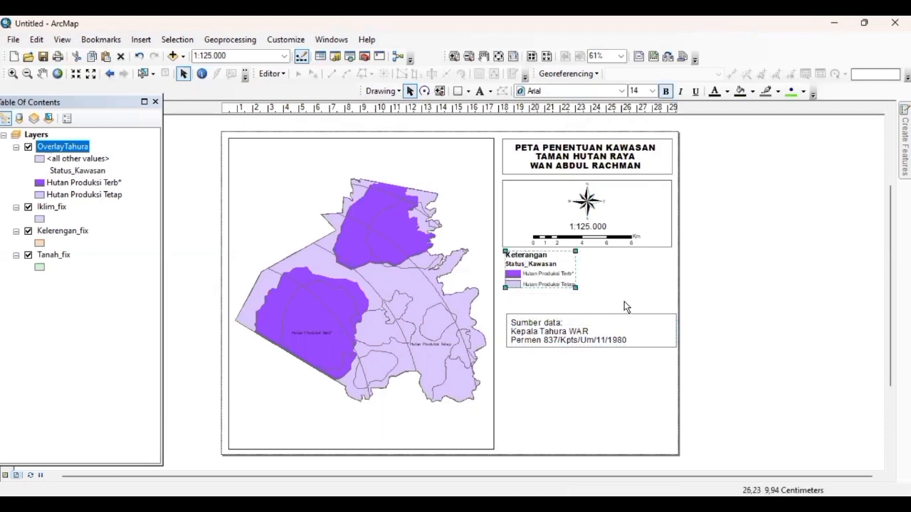
pyautogui.click(652, 91)
pyautogui.click(650, 120)
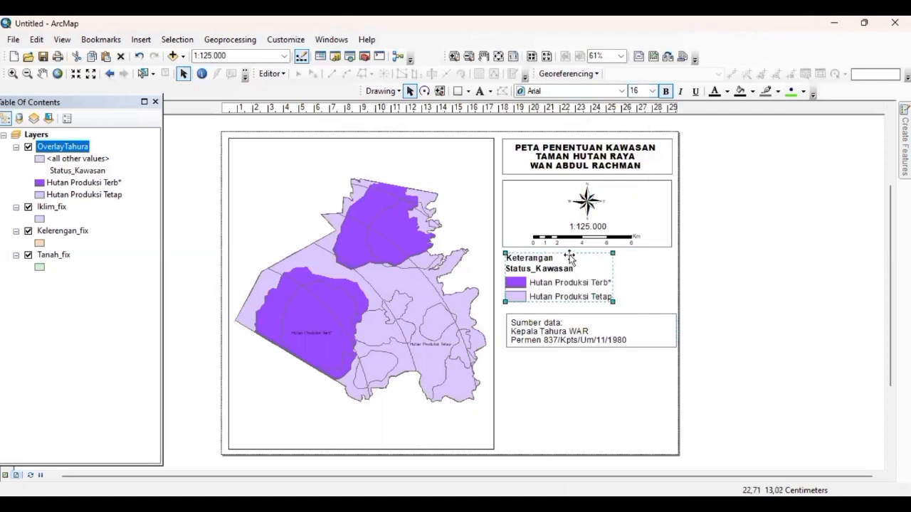
# - Reduce the legend's text size to 13 and nudge the legend slightly down into place
pyautogui.click(652, 91)
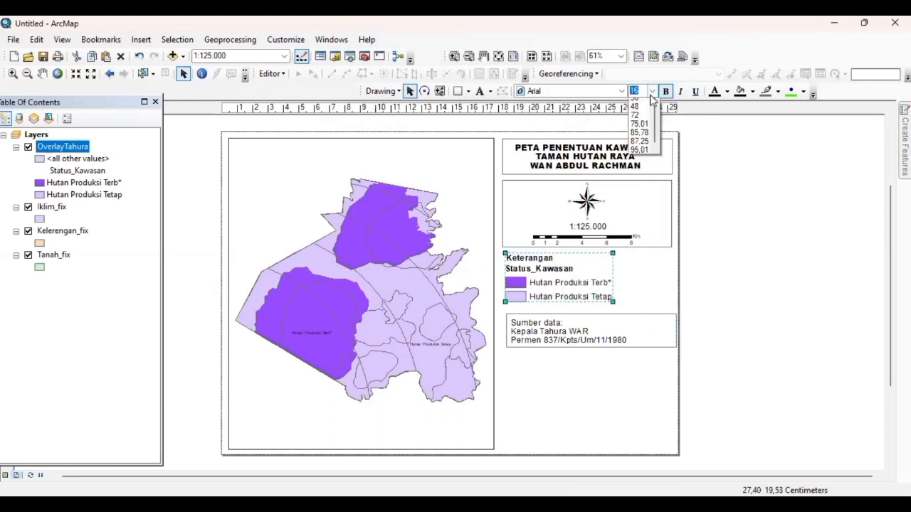
pyautogui.click(649, 116)
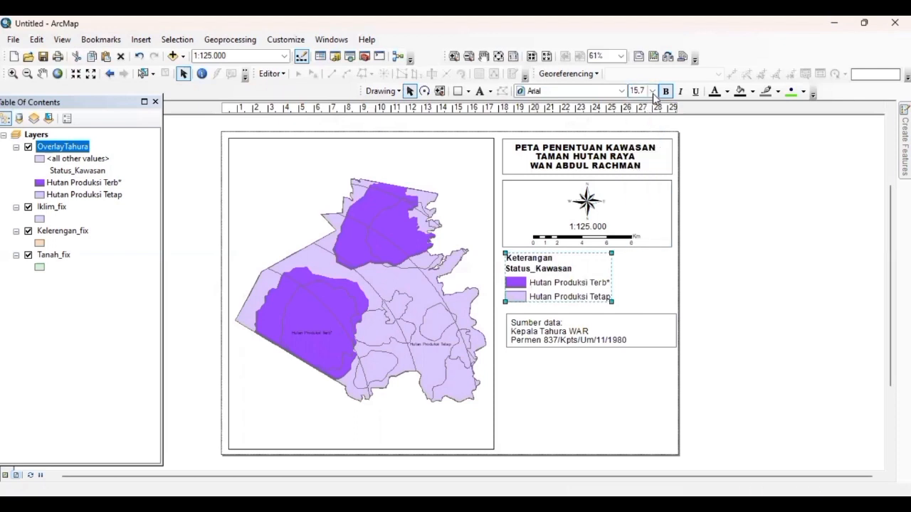
pyautogui.click(651, 91)
pyautogui.click(644, 103)
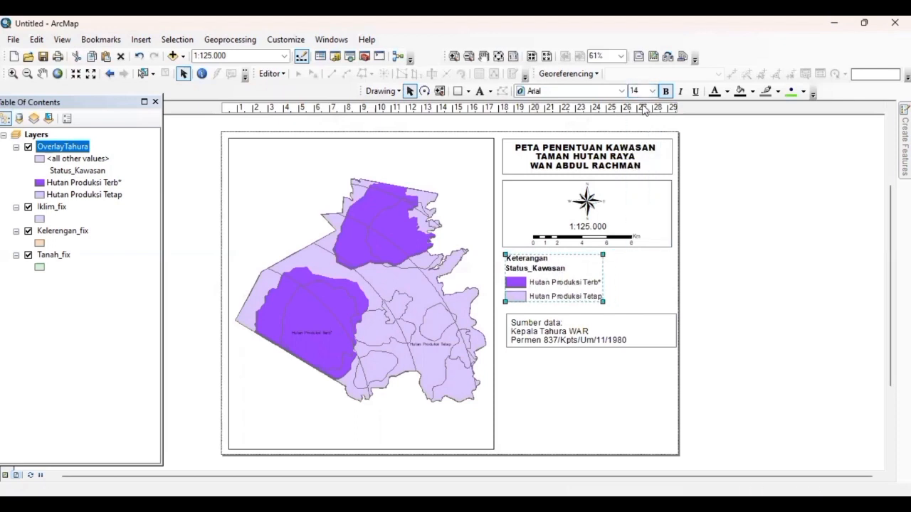
pyautogui.click(651, 91)
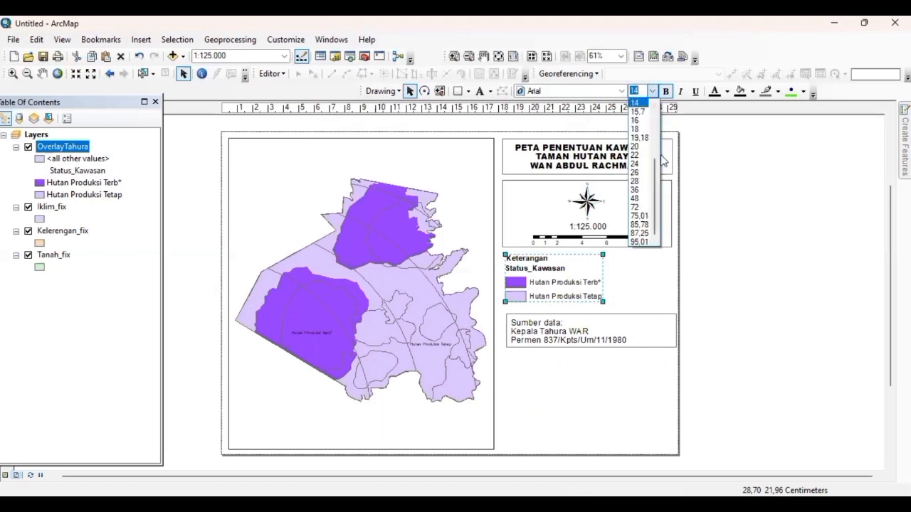
pyautogui.moveTo(655, 166); pyautogui.dragTo(655, 151)
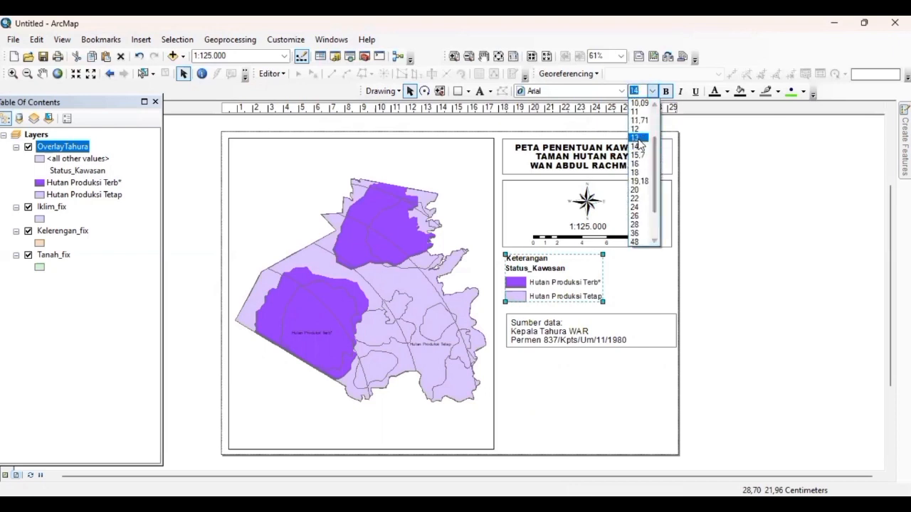
pyautogui.click(635, 137)
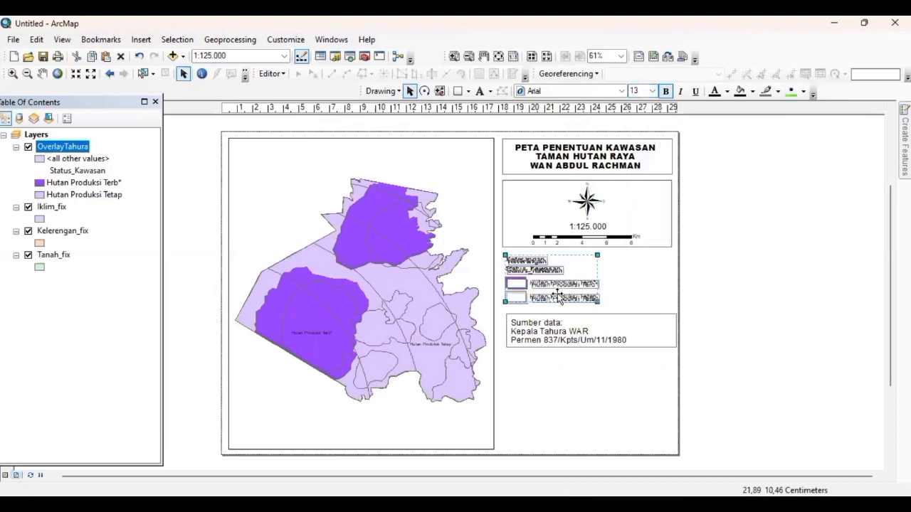
pyautogui.click(630, 298)
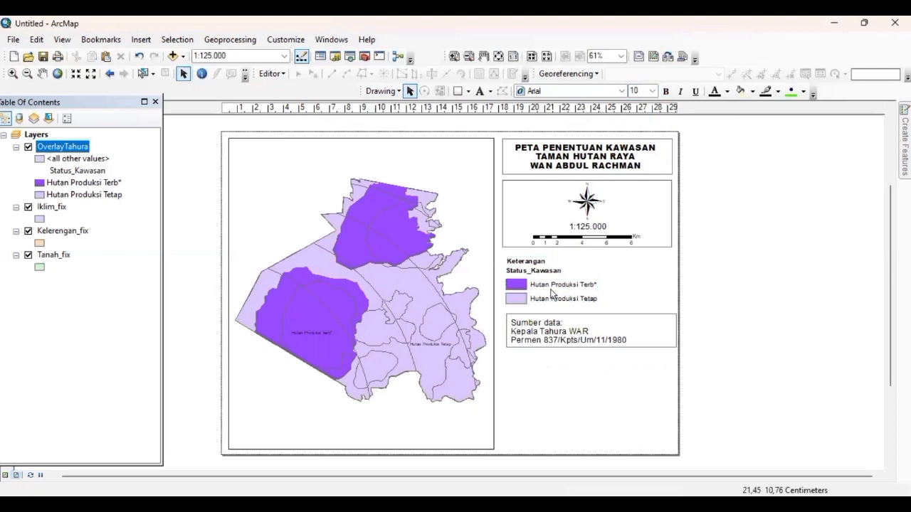
pyautogui.click(552, 294)
pyautogui.click(631, 291)
# - Draw a rectangle about 10.9 by 3.5 cm around the legend and set it to no fill
pyautogui.click(457, 91)
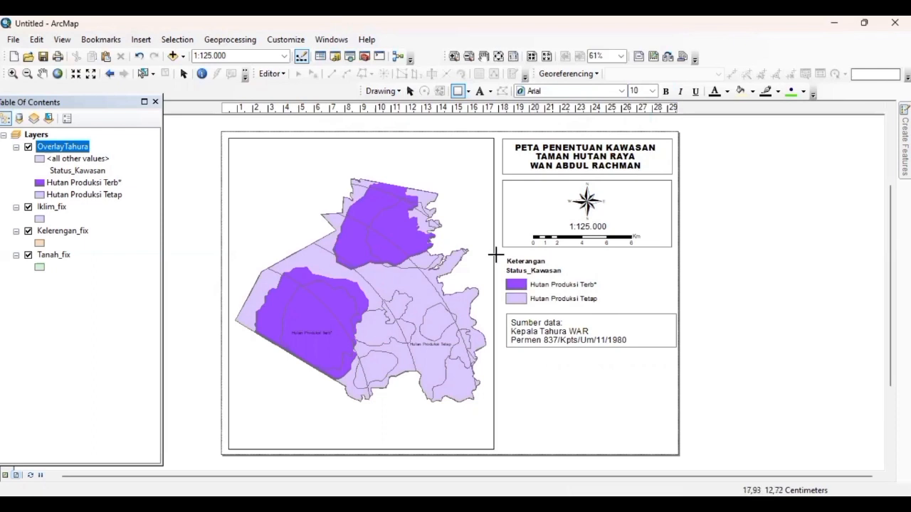
pyautogui.moveTo(502, 254); pyautogui.dragTo(670, 308)
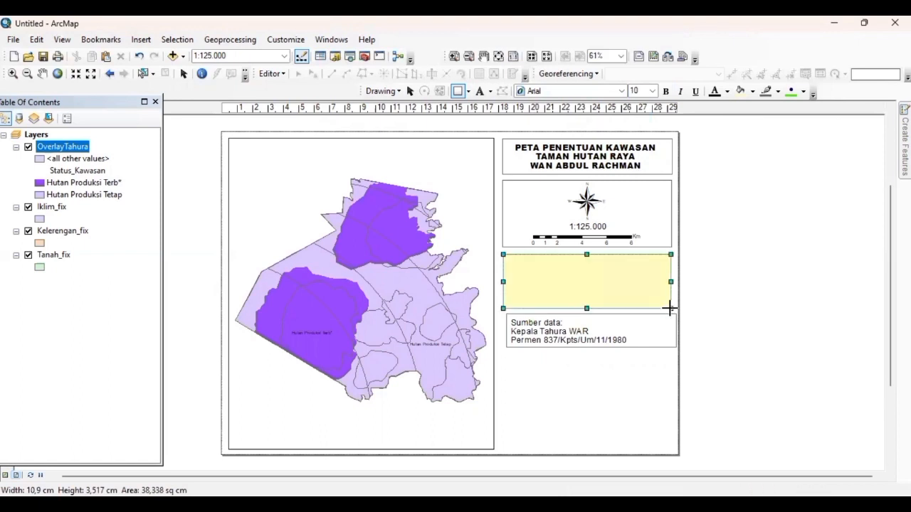
pyautogui.click(752, 91)
pyautogui.click(804, 106)
# - Align the data source frame with the legend frame above it and move its text to the frame's upper-left corner
pyautogui.click(633, 331)
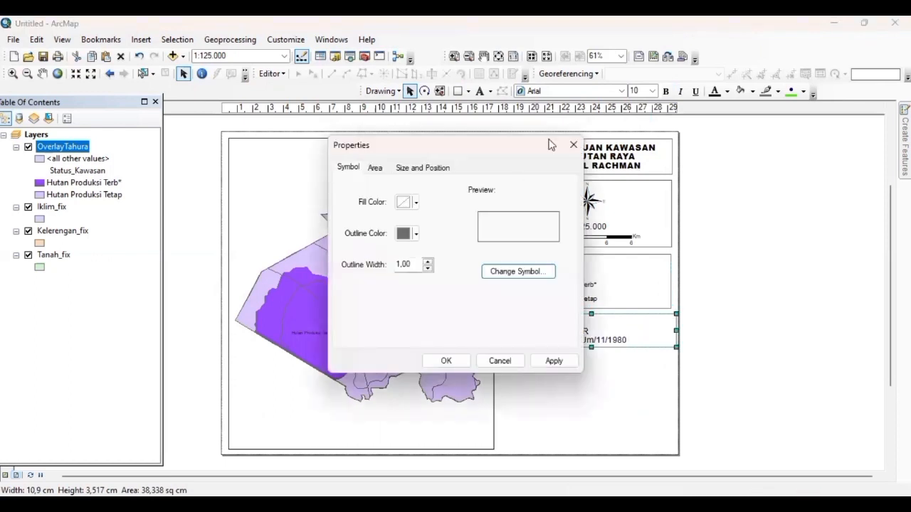
pyautogui.click(574, 144)
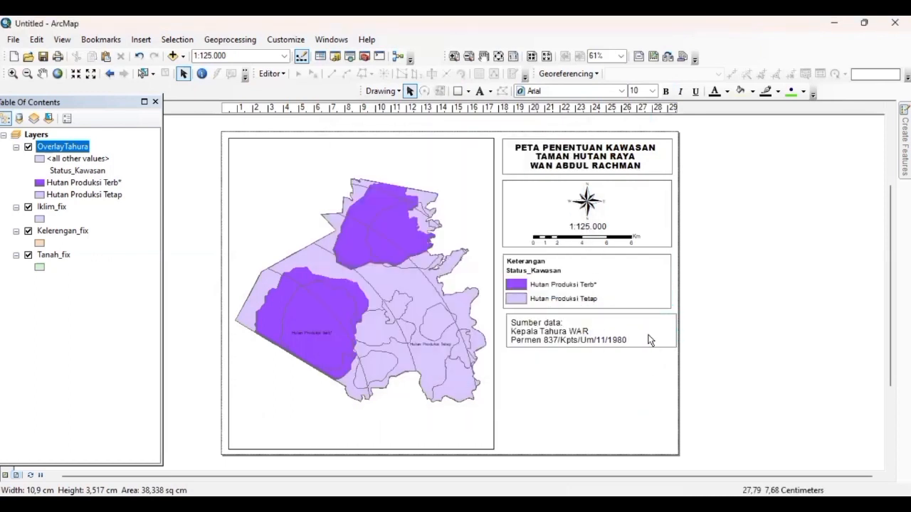
pyautogui.click(628, 348)
pyautogui.moveTo(627, 345); pyautogui.dragTo(624, 328)
pyautogui.click(570, 335)
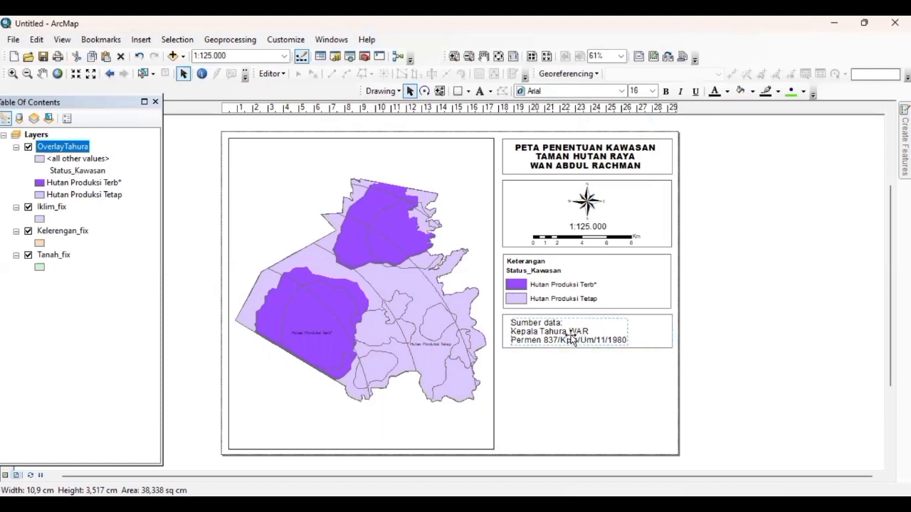
pyautogui.moveTo(561, 335); pyautogui.dragTo(554, 333)
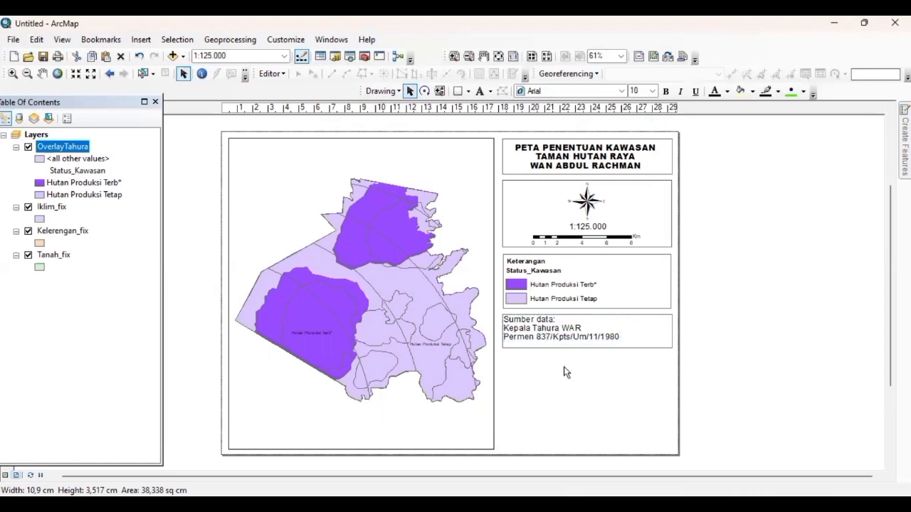
# - Nudge the data source frame and text so that the text sits evenly inside the frame
pyautogui.click(549, 331)
pyautogui.click(541, 330)
pyautogui.doubleClick(541, 330)
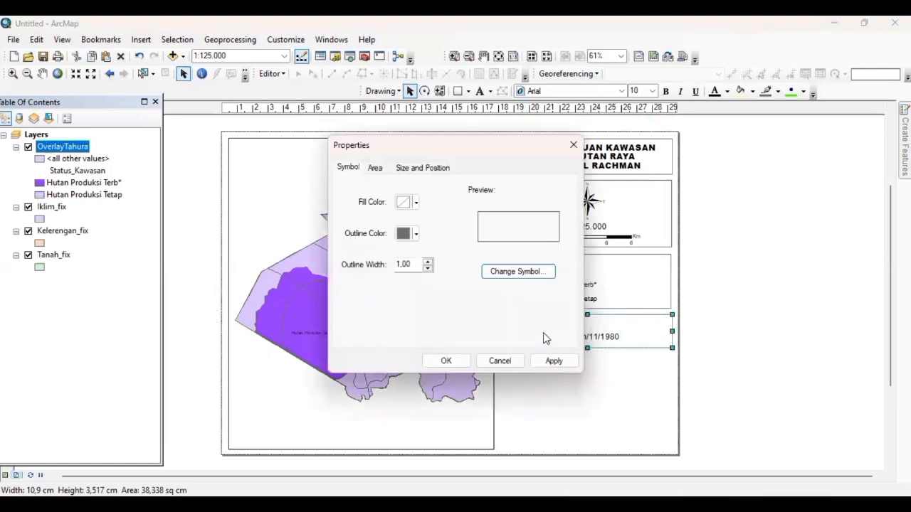
pyautogui.click(573, 145)
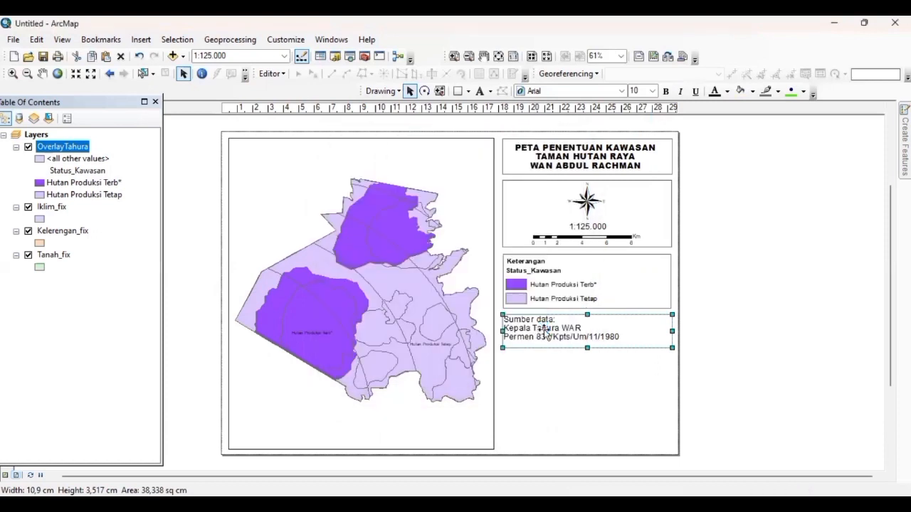
pyautogui.click(544, 333)
pyautogui.moveTo(543, 330); pyautogui.dragTo(544, 332)
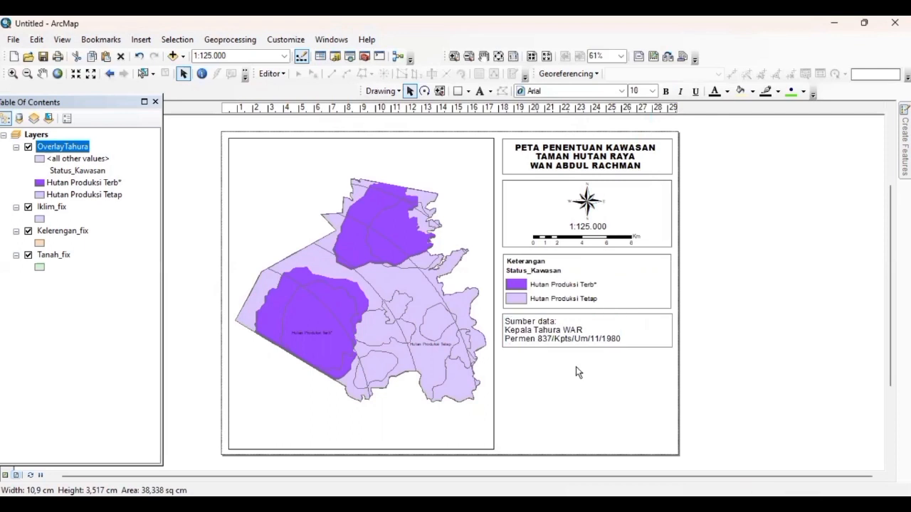
pyautogui.click(772, 328)
# - Add the text "Proyeksi: UTM", "Sistem Zona Grid: 48S", "Datum: WGS 84" on three lines with leading -1, below the data source frame
pyautogui.click(479, 91)
pyautogui.click(526, 343)
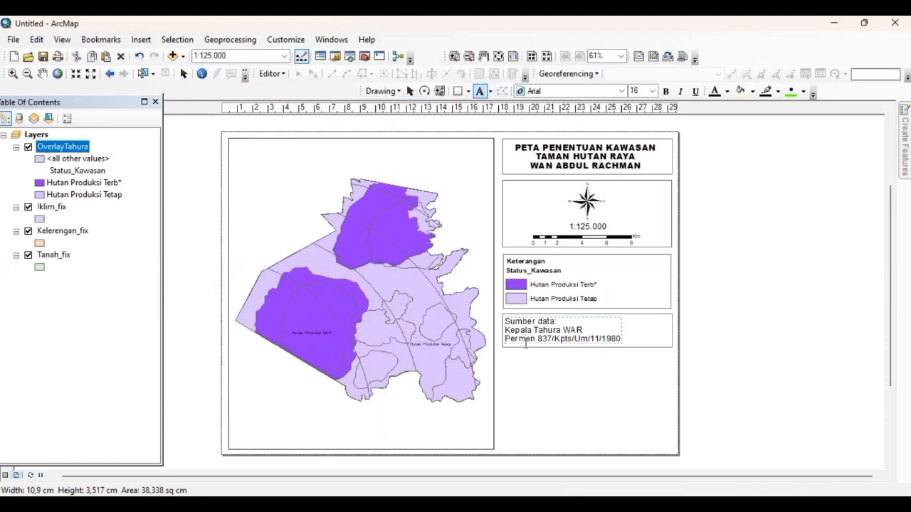
pyautogui.click(480, 92)
pyautogui.click(552, 369)
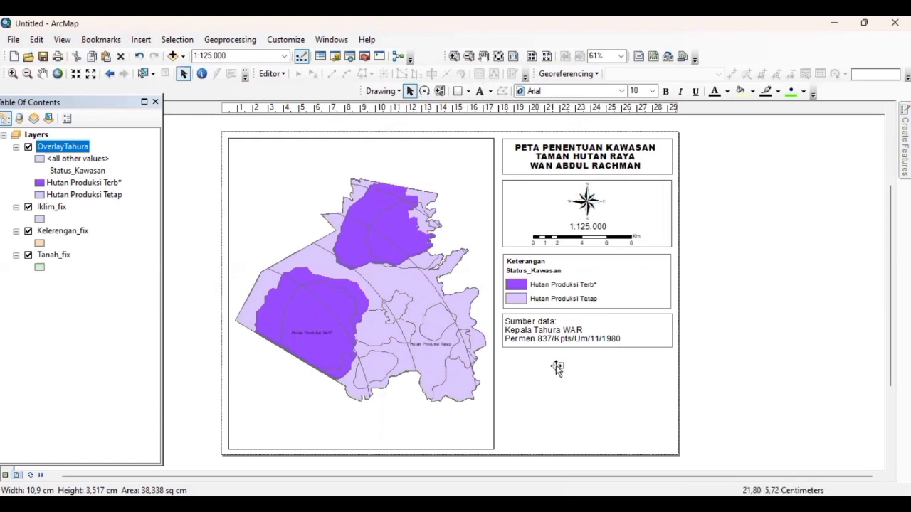
pyautogui.doubleClick(556, 365)
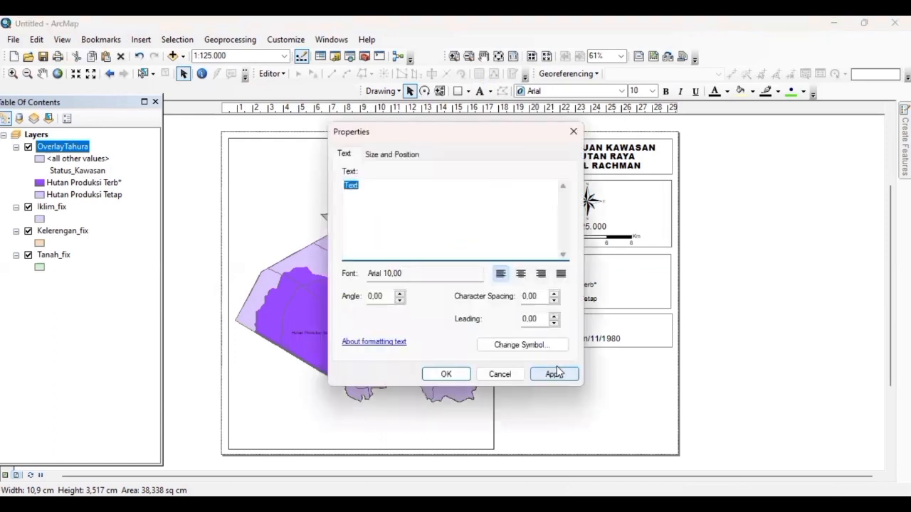
pyautogui.write('Proyeksi: UTM')
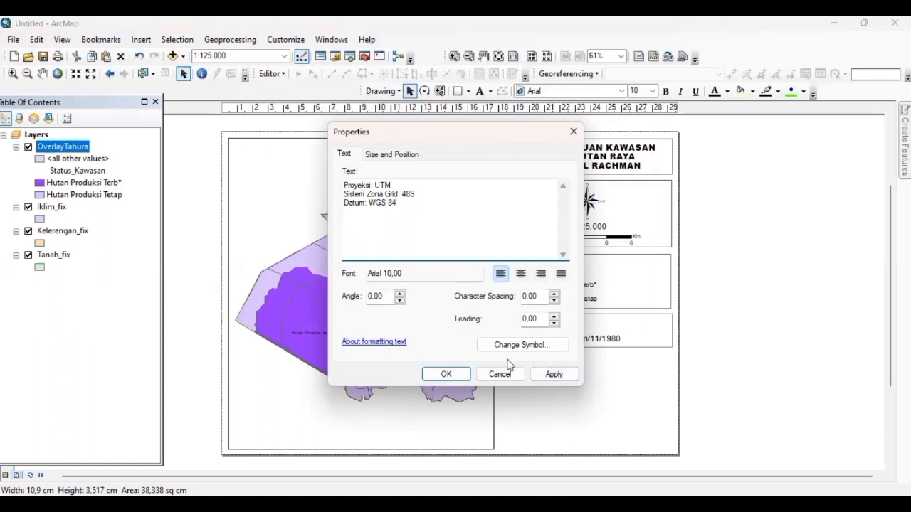
pyautogui.click(557, 323)
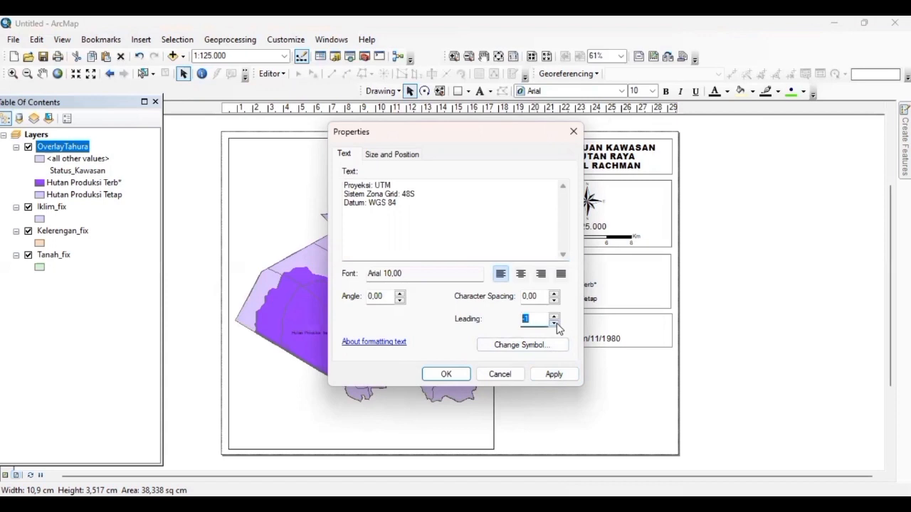
pyautogui.click(446, 375)
pyautogui.moveTo(567, 364); pyautogui.dragTo(519, 370)
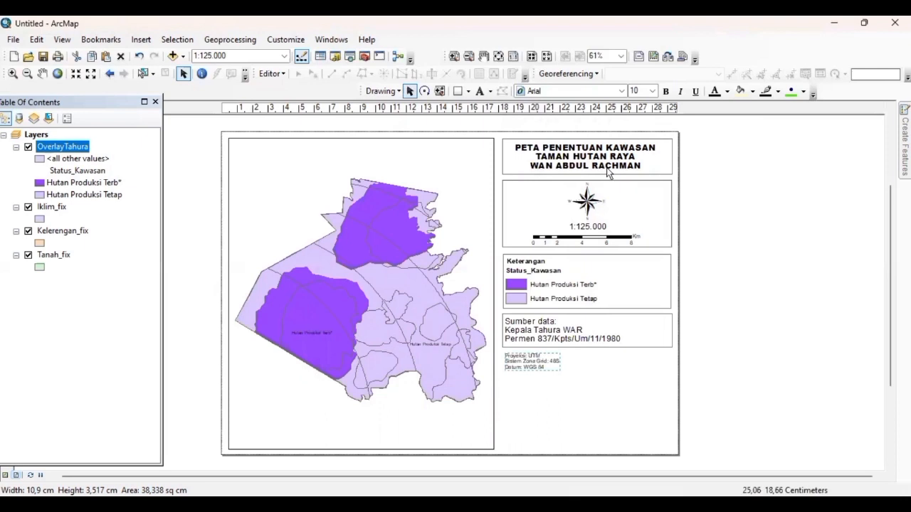
# - Set the projection text's size to 13 and shift it down clear of the data source frame
pyautogui.click(653, 93)
pyautogui.click(655, 107)
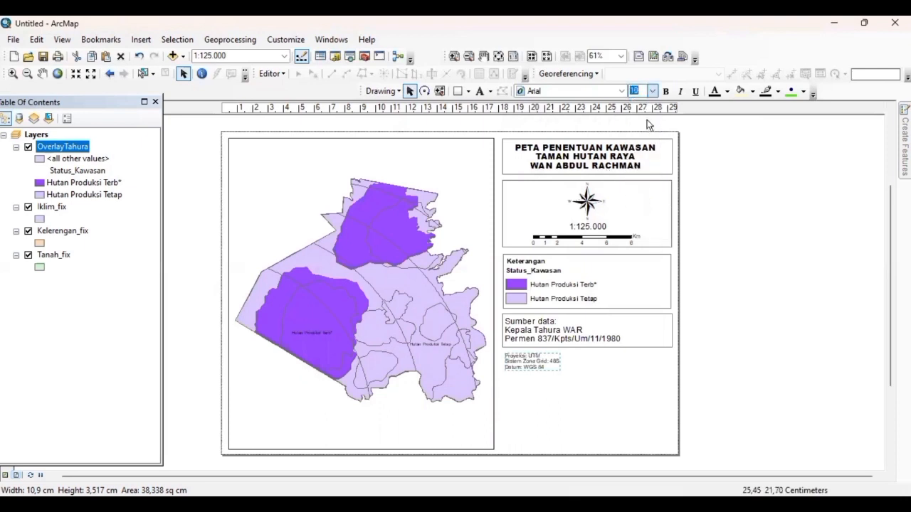
pyautogui.click(651, 91)
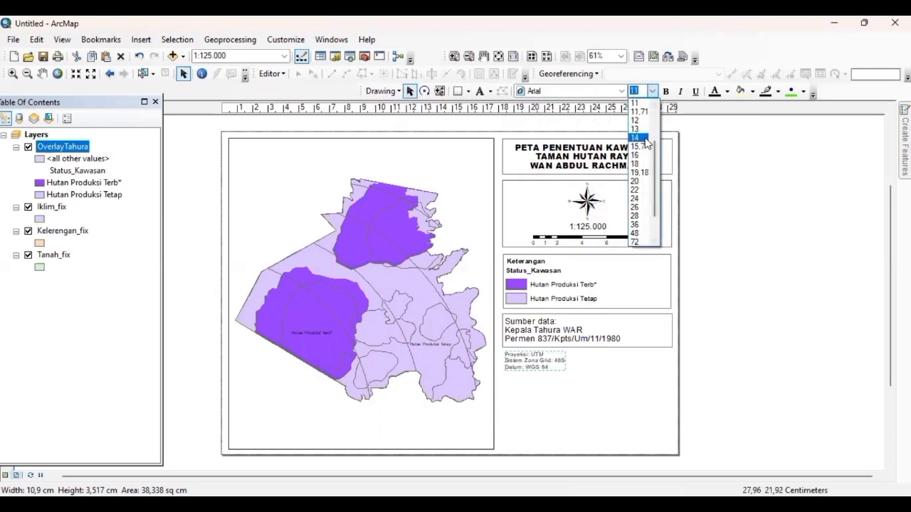
pyautogui.click(644, 129)
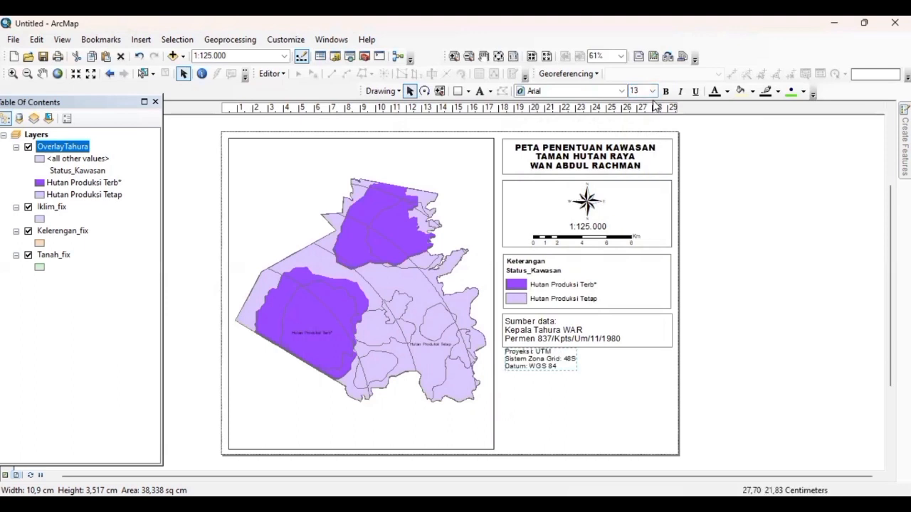
pyautogui.moveTo(544, 361); pyautogui.dragTo(542, 368)
# - Set the data source text's size to 14
pyautogui.click(560, 329)
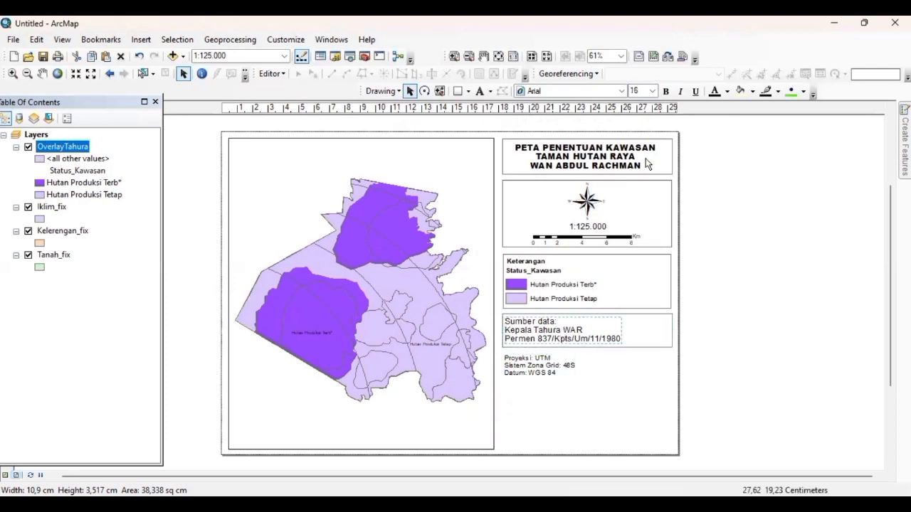
pyautogui.click(651, 91)
pyautogui.click(647, 111)
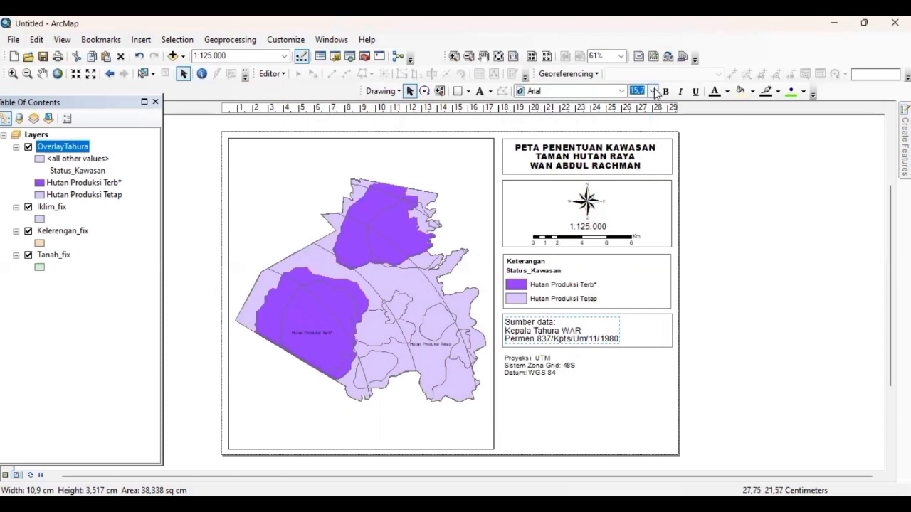
pyautogui.click(653, 91)
pyautogui.click(642, 111)
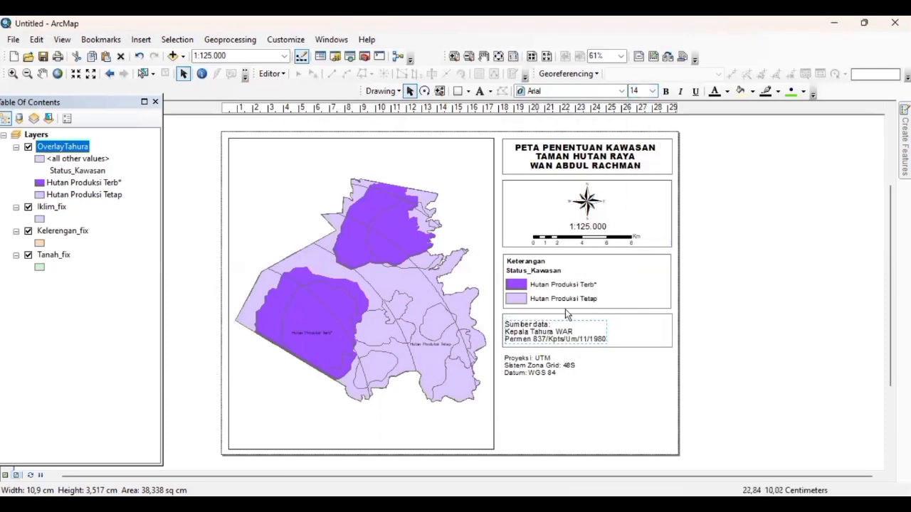
# - Shorten the data source frame to fit its text, and move the projection text up closer beneath it
pyautogui.click(541, 332)
pyautogui.click(540, 332)
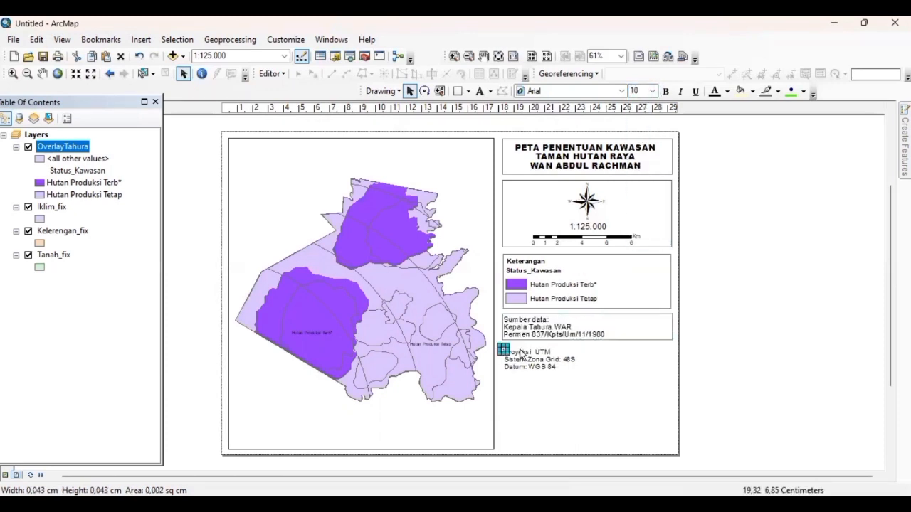
pyautogui.click(520, 352)
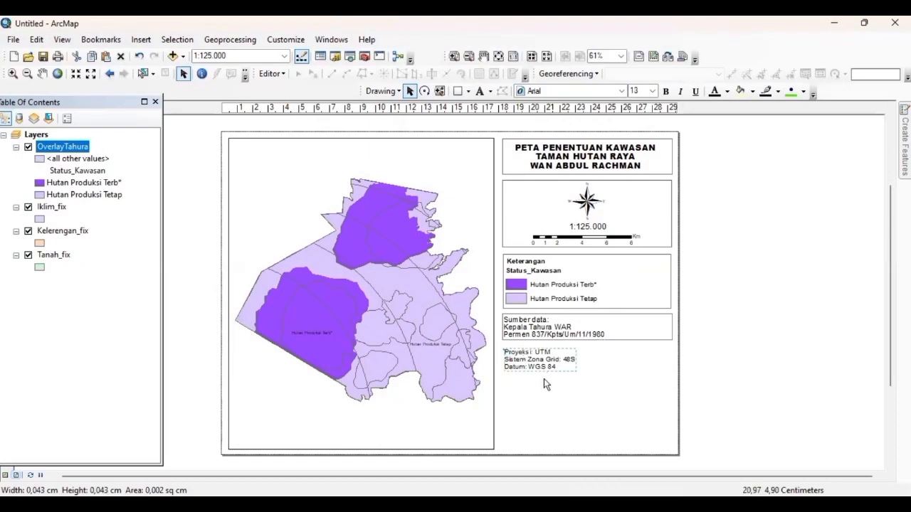
# - Draw a rectangle about 10.9 cm wide and 1.95 cm high around the projection text and remove its fill
pyautogui.click(543, 379)
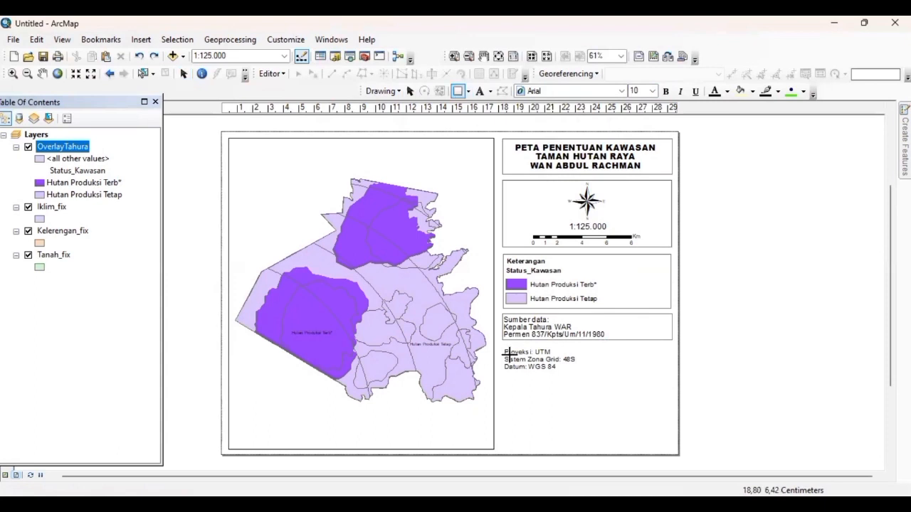
pyautogui.moveTo(502, 345); pyautogui.dragTo(671, 376)
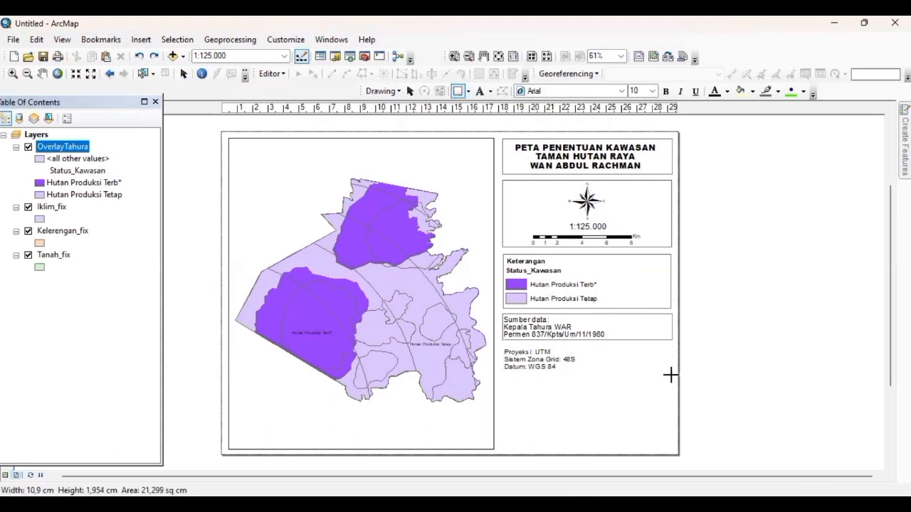
pyautogui.click(752, 91)
pyautogui.click(755, 111)
# - Set the projection text's size to 14 and nudge the text to sit clear of its frame's edges
pyautogui.click(535, 364)
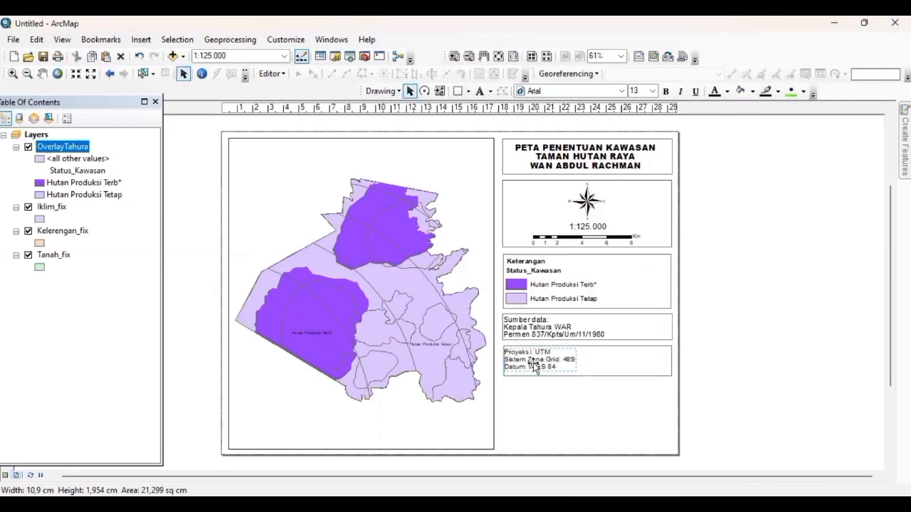
pyautogui.click(652, 91)
pyautogui.click(650, 130)
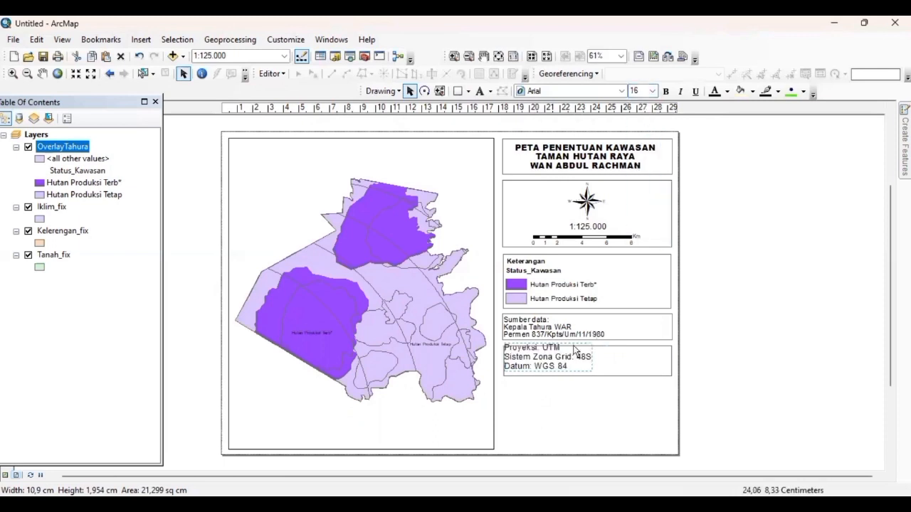
pyautogui.click(651, 91)
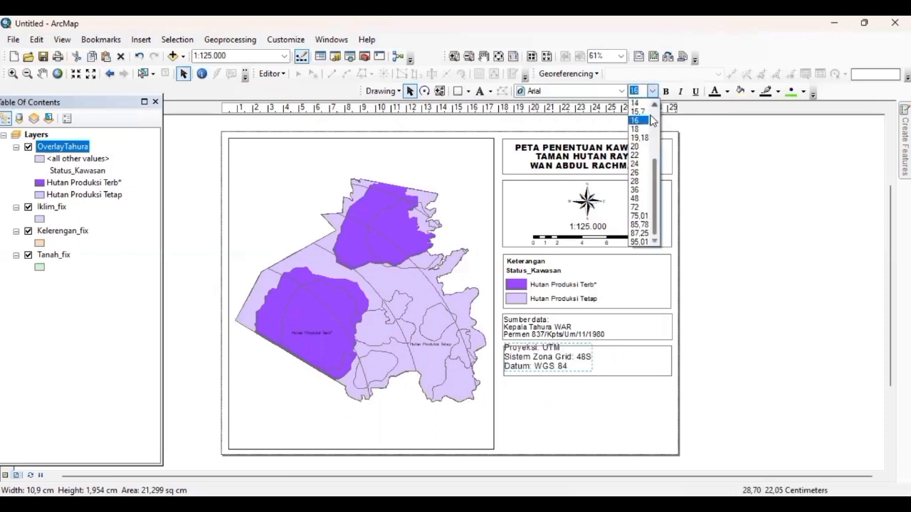
pyautogui.click(640, 132)
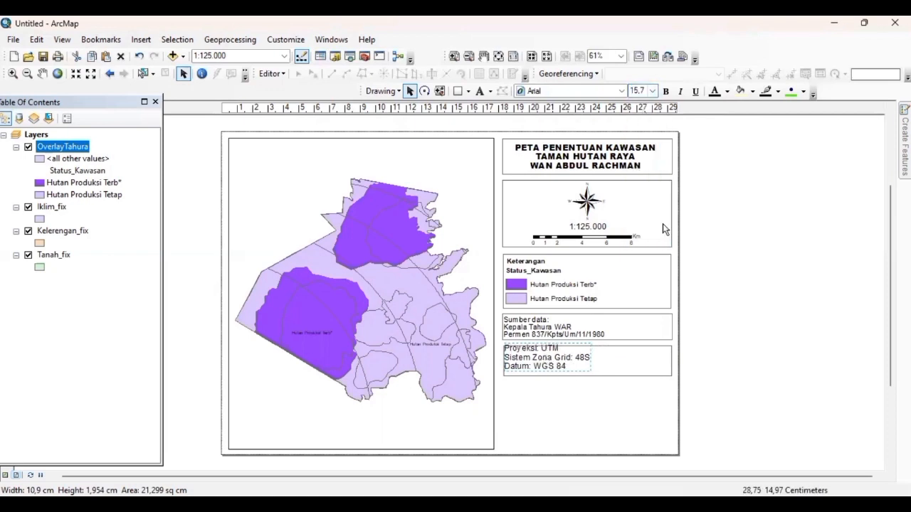
pyautogui.click(652, 91)
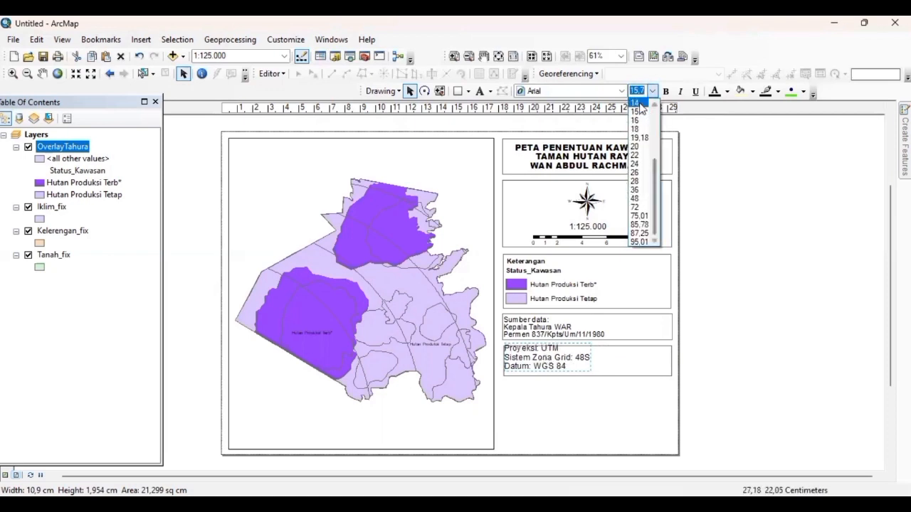
pyautogui.click(640, 118)
pyautogui.click(537, 368)
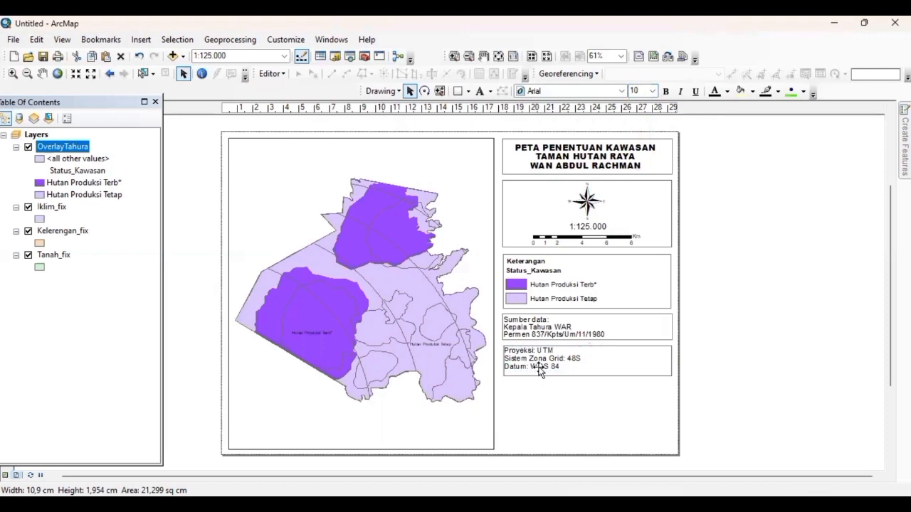
pyautogui.click(545, 361)
pyautogui.moveTo(545, 360); pyautogui.dragTo(547, 362)
# - Fine-tune the horizontal position of the frame around the projection text to line up with the frames above
pyautogui.click(554, 379)
pyautogui.click(597, 363)
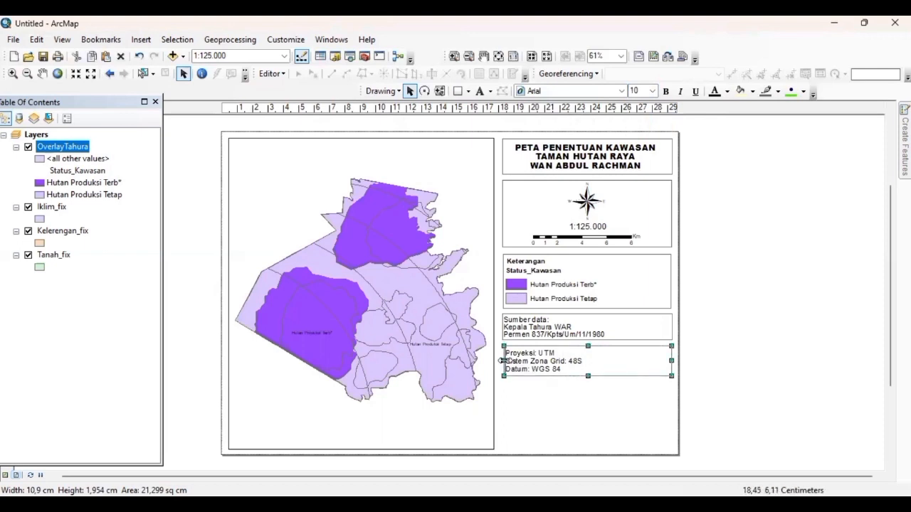
pyautogui.click(585, 370)
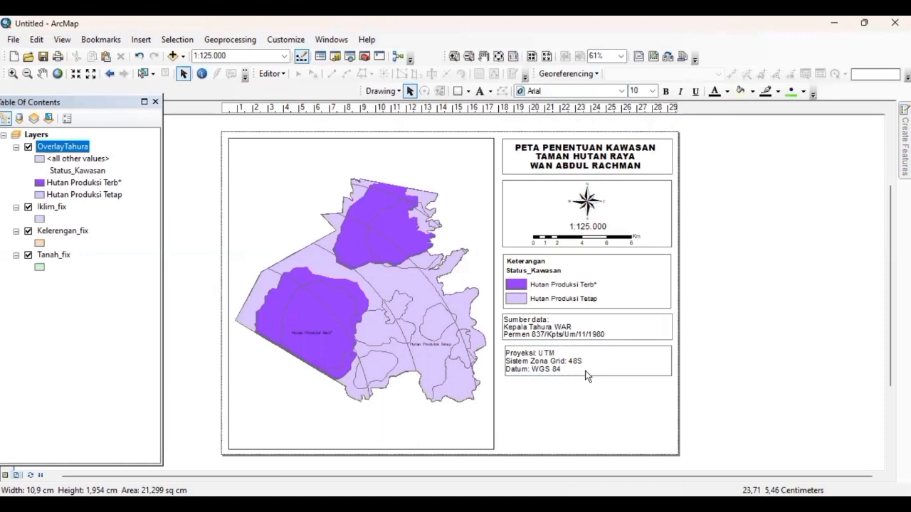
pyautogui.click(595, 361)
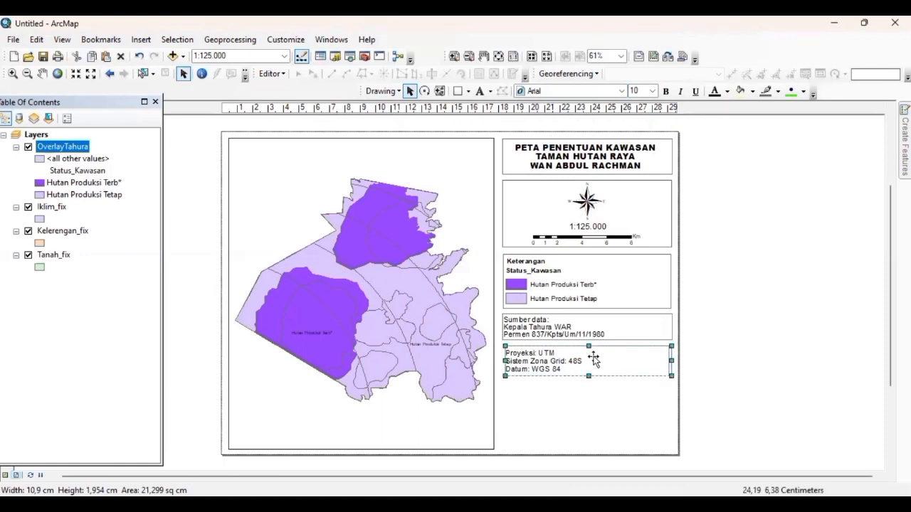
pyautogui.click(598, 382)
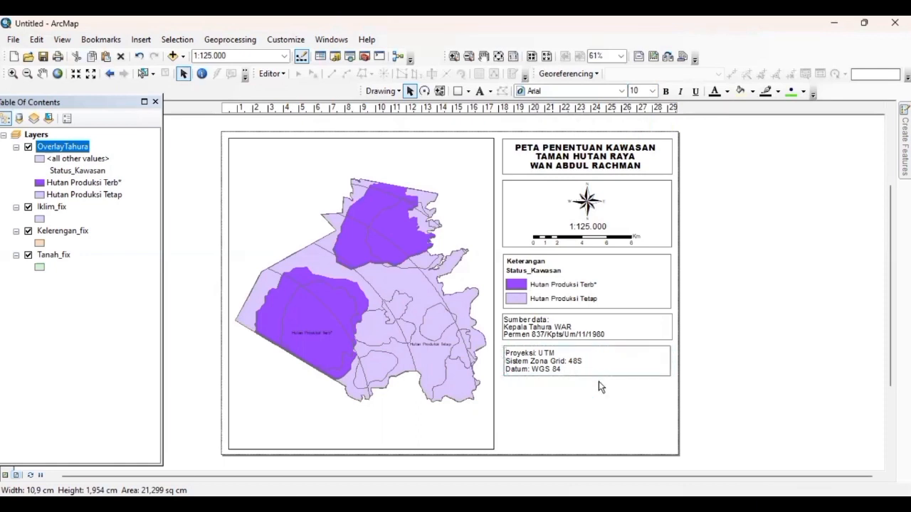
pyautogui.click(545, 365)
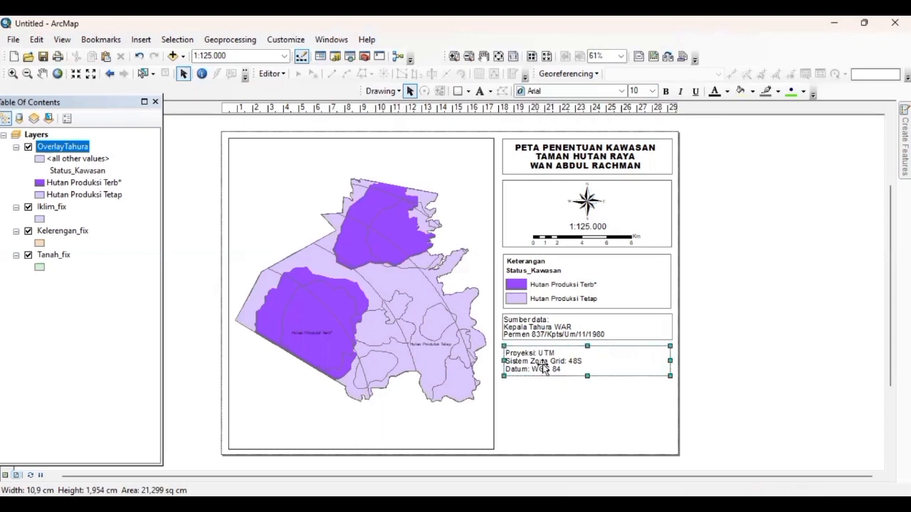
# - Create a measured grid with grid lines and labels for the map's data frame, at 4000 m X and 5000 m Y intervals
pyautogui.click(483, 197)
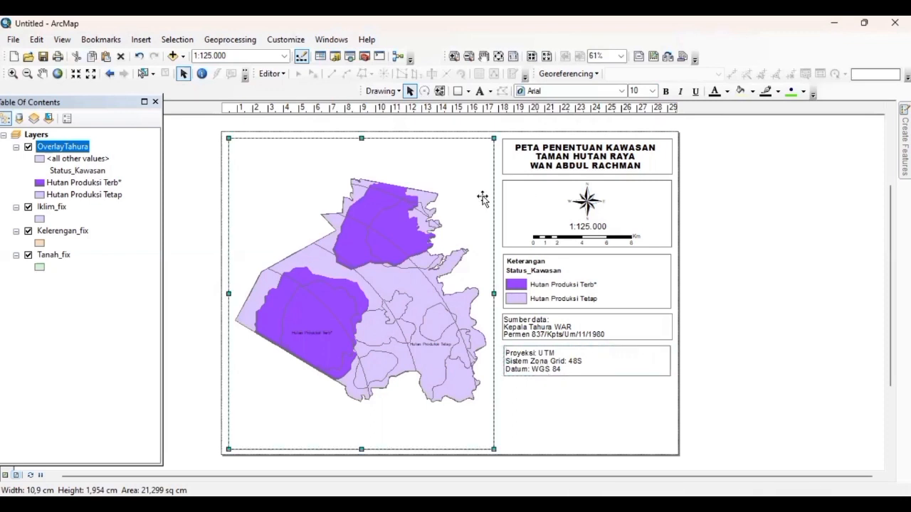
pyautogui.rightClick(483, 198)
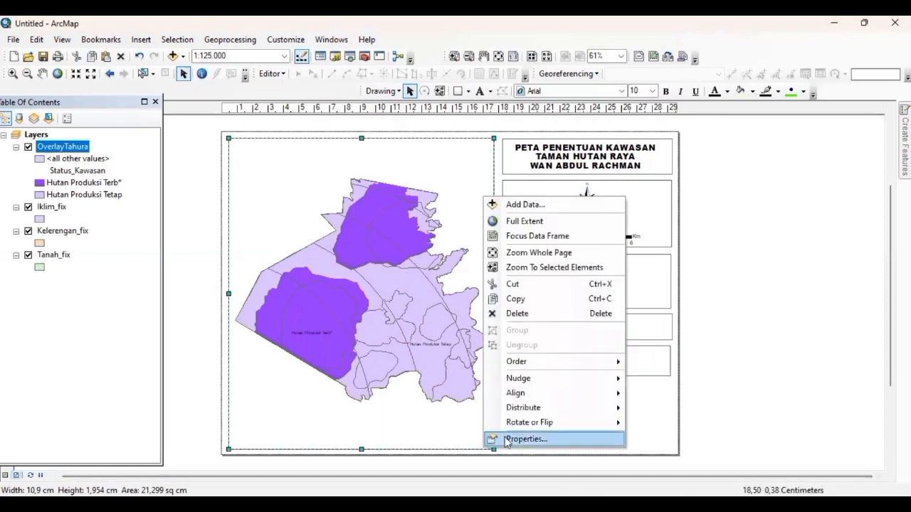
pyautogui.click(507, 440)
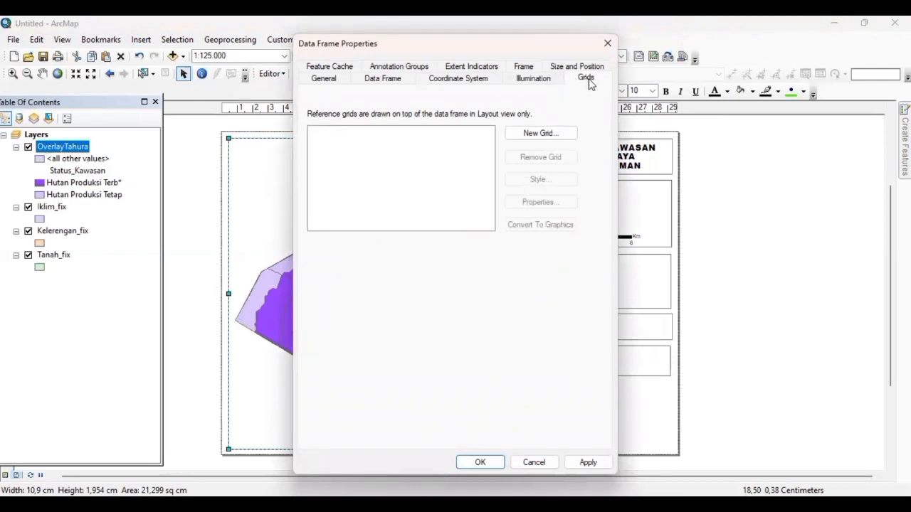
pyautogui.click(530, 136)
pyautogui.click(502, 218)
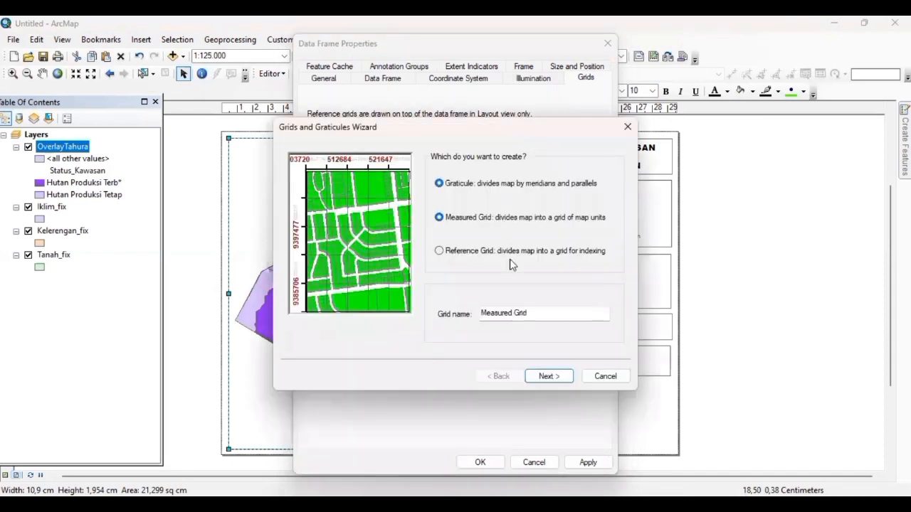
pyautogui.click(545, 376)
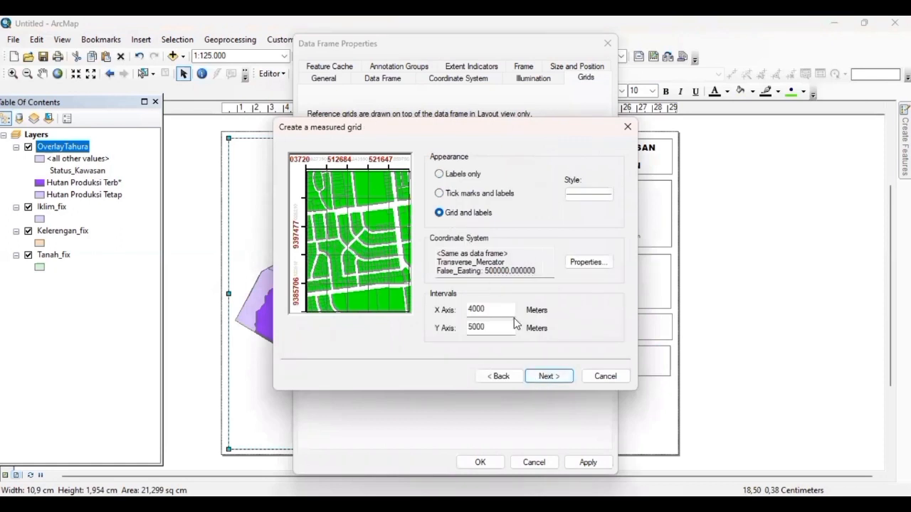
pyautogui.click(549, 378)
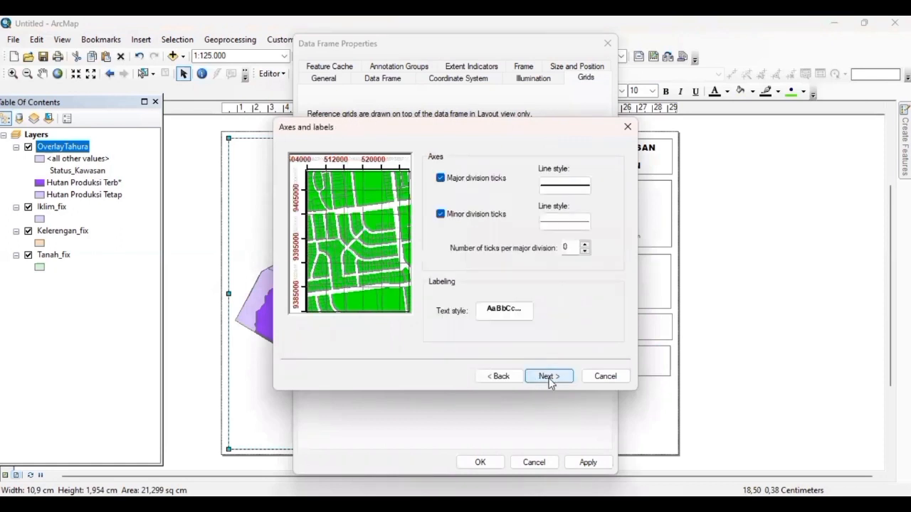
pyautogui.click(549, 377)
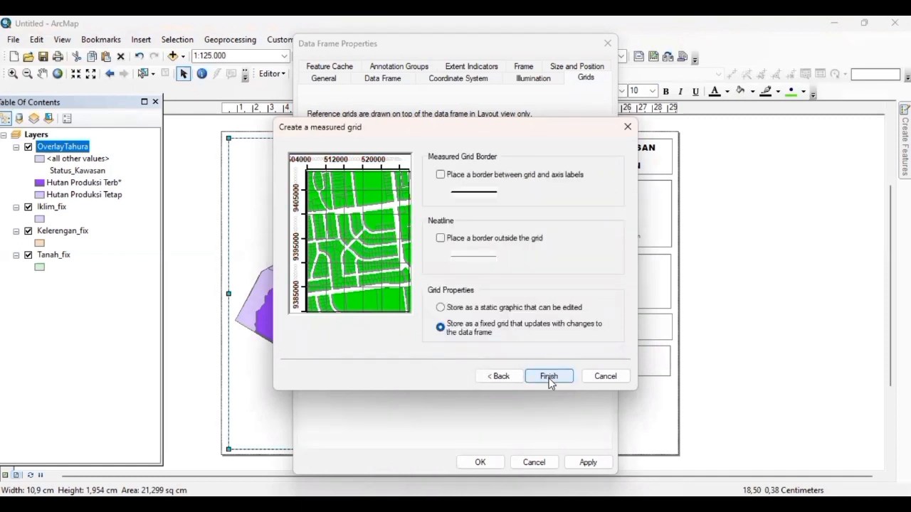
pyautogui.click(548, 382)
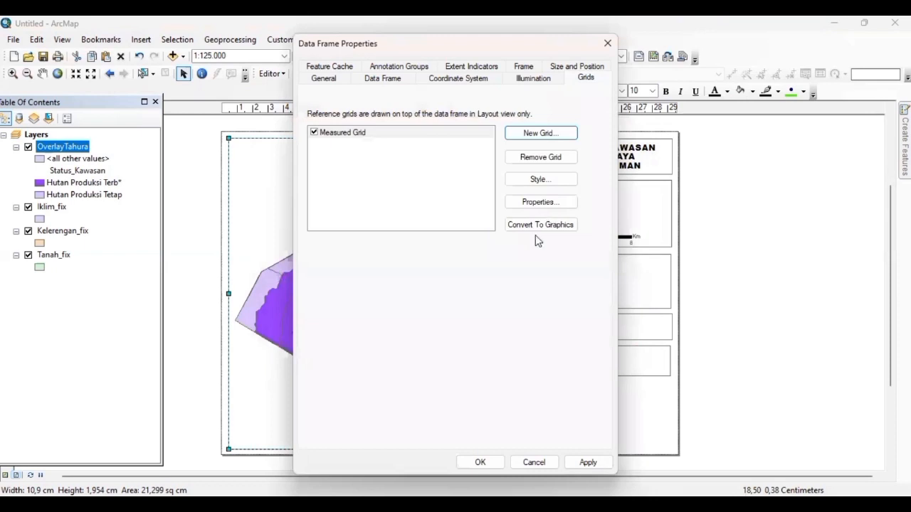
# - Set the measured grid's label number format to 0 decimal places and apply the grid to the map frame
pyautogui.click(535, 203)
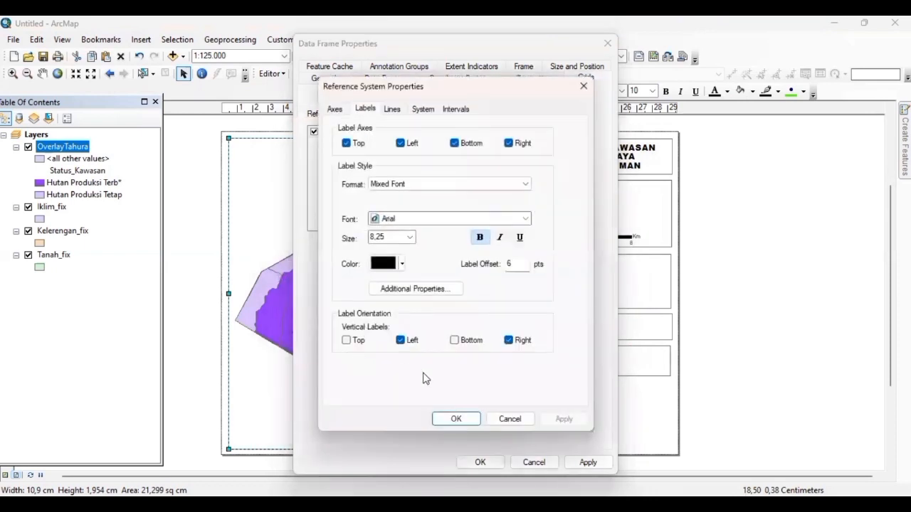
pyautogui.click(420, 287)
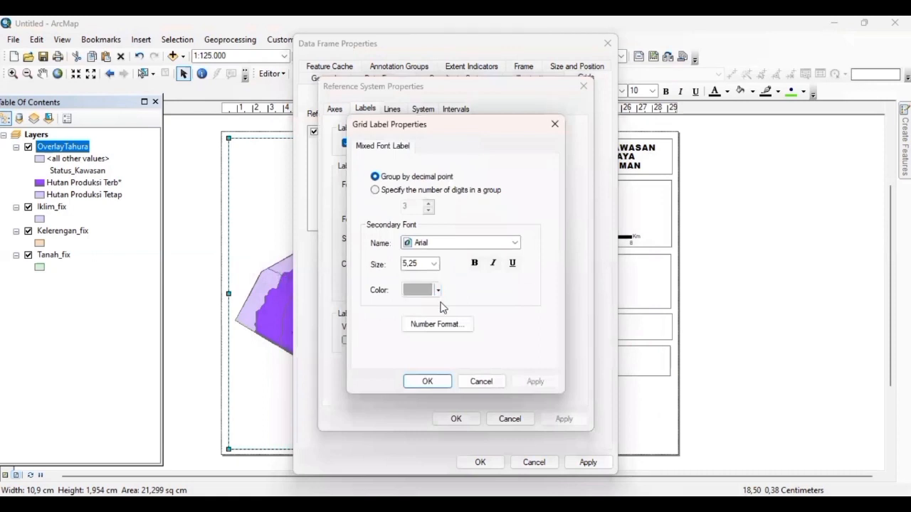
pyautogui.click(438, 324)
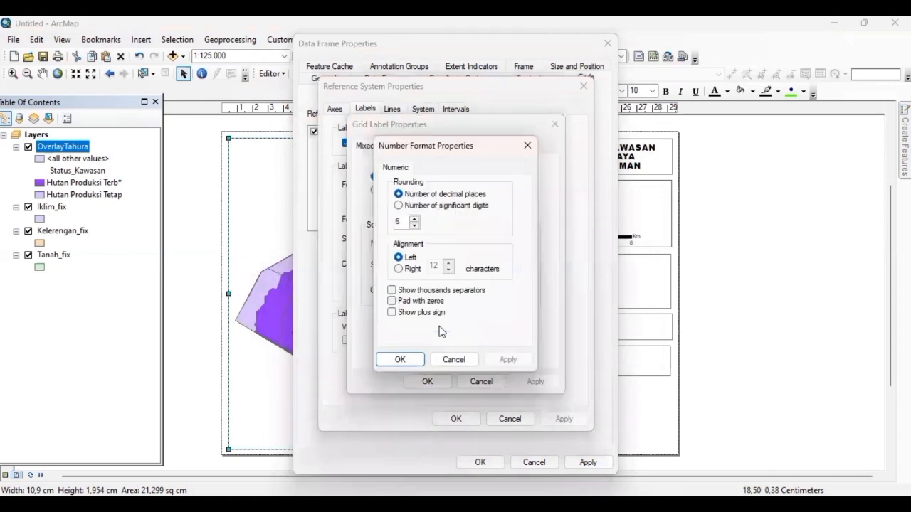
pyautogui.click(414, 226)
pyautogui.click(400, 359)
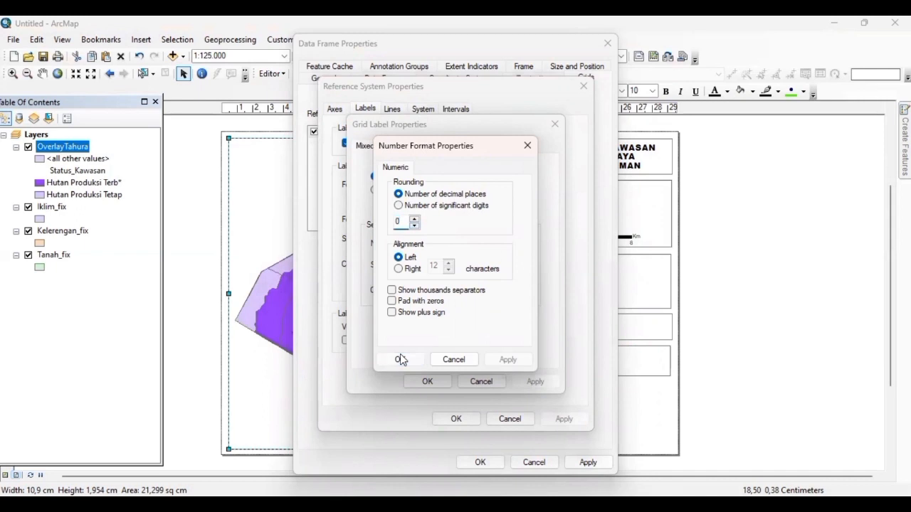
pyautogui.click(427, 383)
pyautogui.click(453, 418)
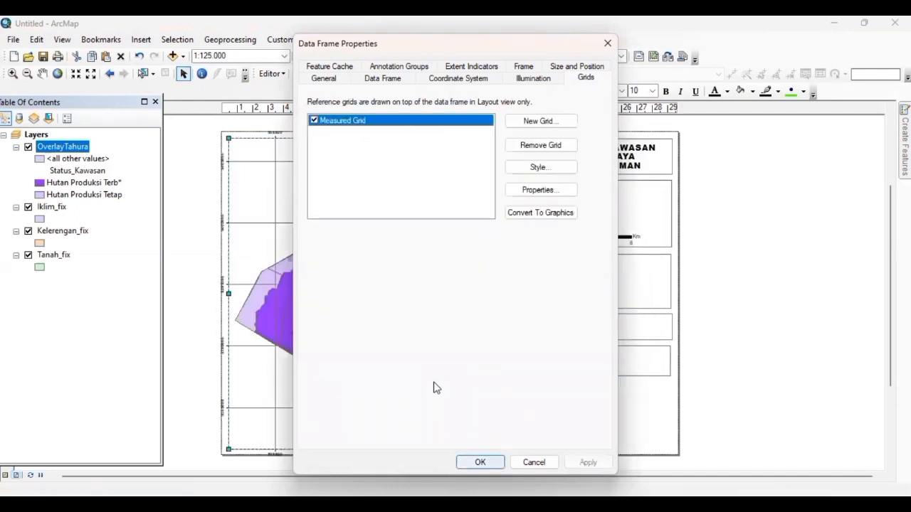
pyautogui.click(481, 462)
pyautogui.click(795, 348)
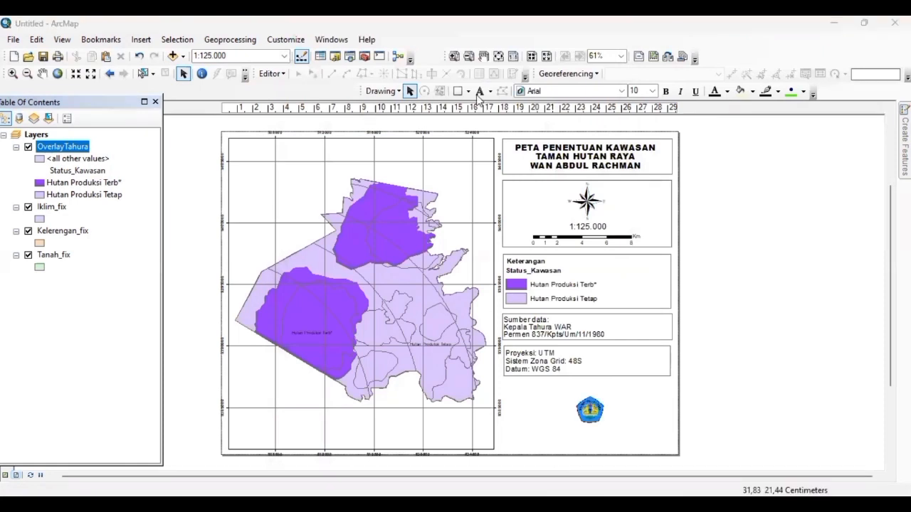
# - Place a new text element below the projection frame, near the university logo, and open its text for editing
pyautogui.click(479, 91)
pyautogui.click(533, 393)
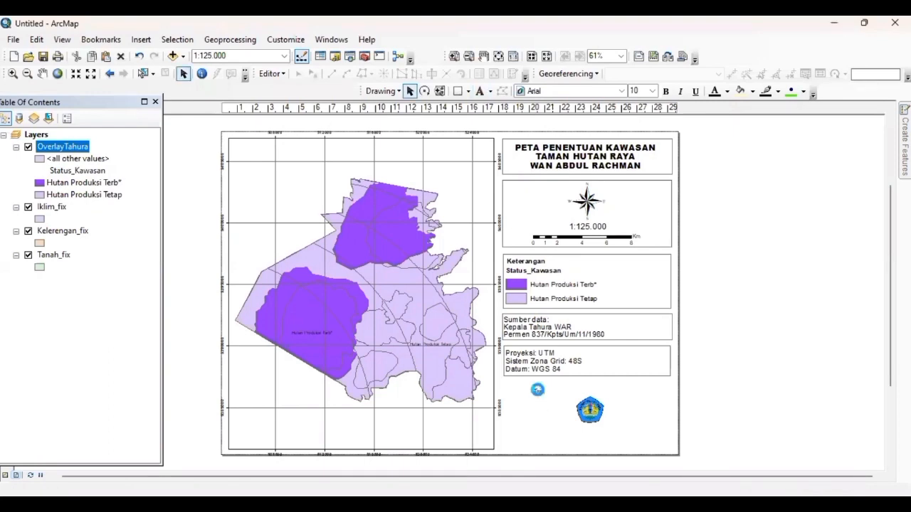
pyautogui.doubleClick(537, 390)
pyautogui.write('Data Overlay')
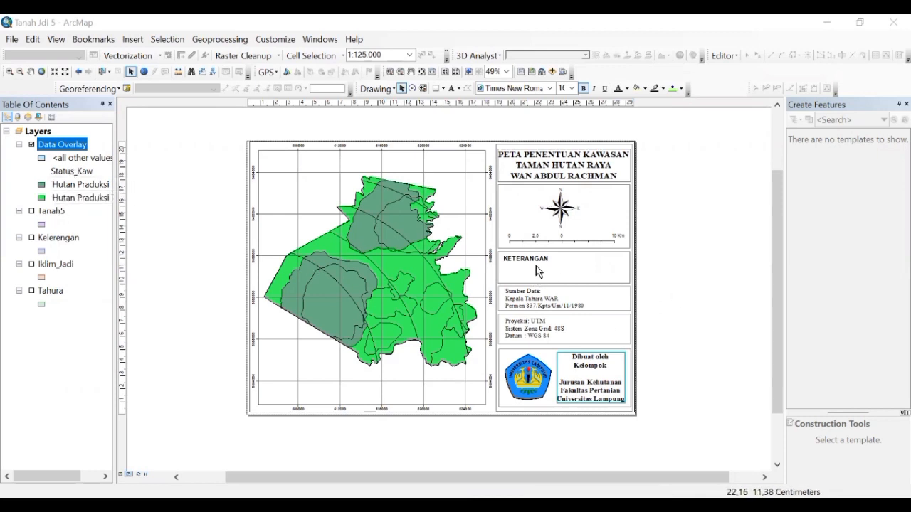
# - Insert a one-column legend for the Data Overlay layer with the default settings and move it below the KETERANGAN heading
pyautogui.click(133, 40)
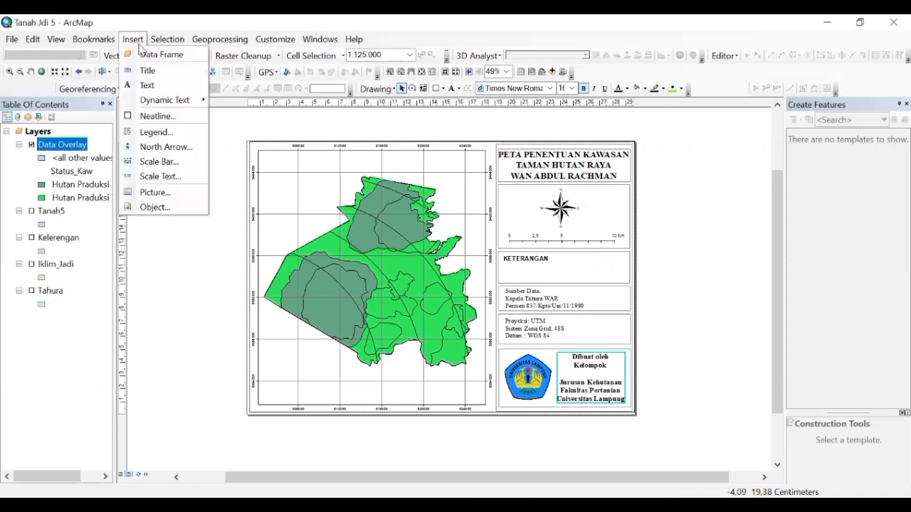
pyautogui.click(158, 133)
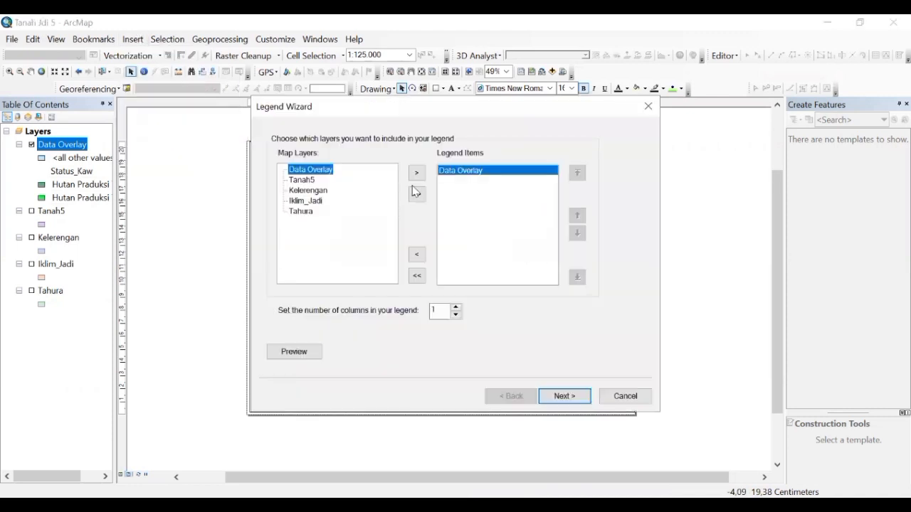
pyautogui.click(566, 398)
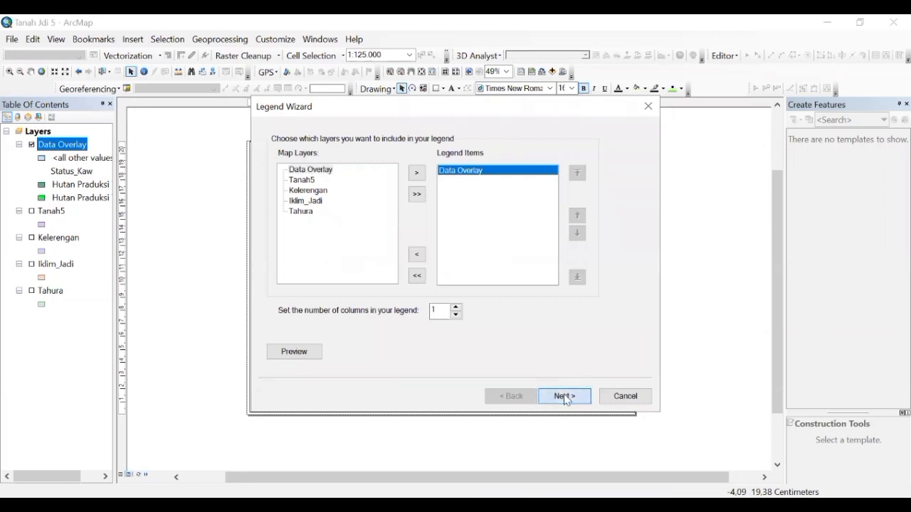
pyautogui.click(565, 399)
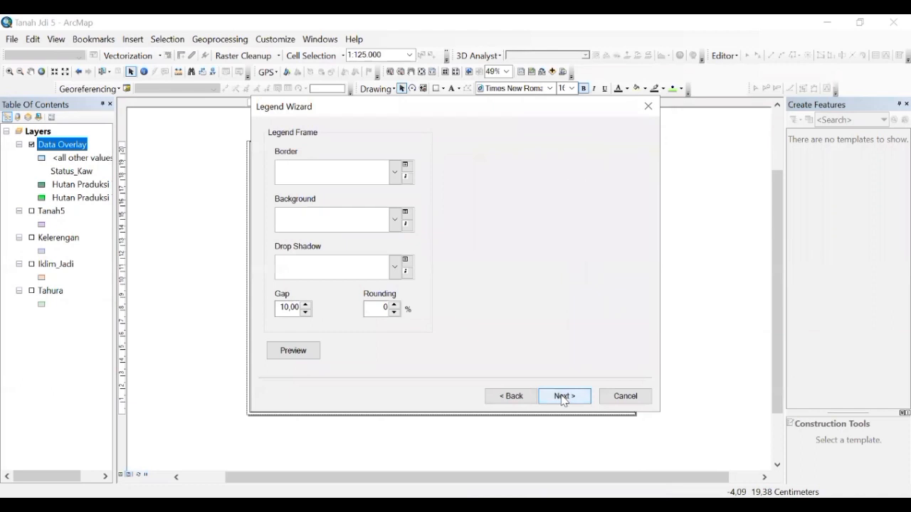
pyautogui.click(558, 395)
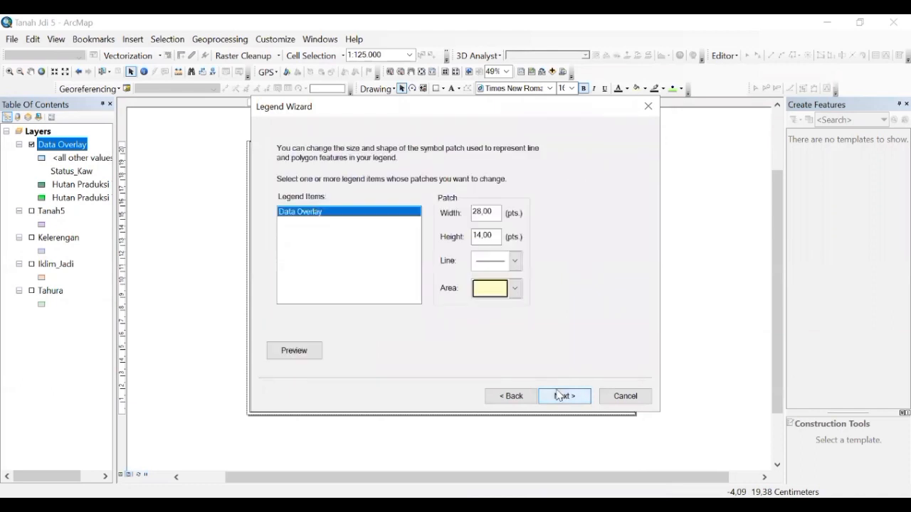
pyautogui.click(559, 395)
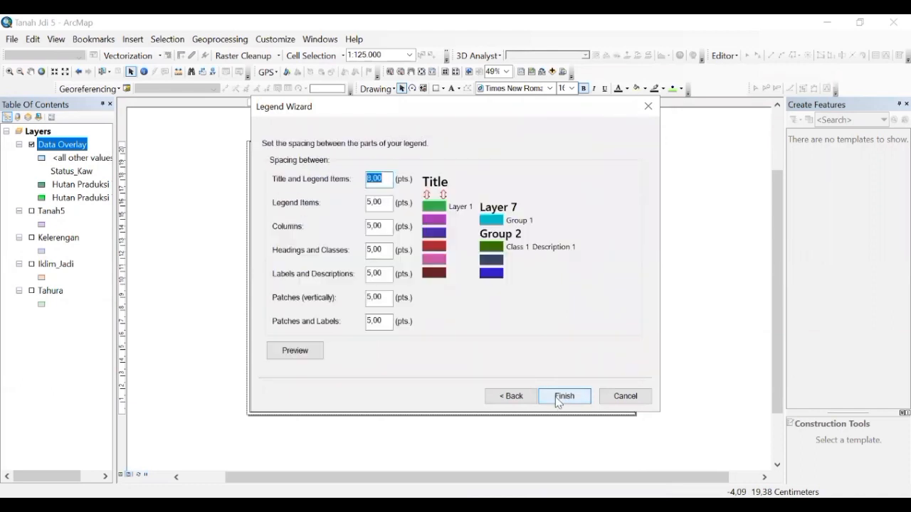
pyautogui.click(558, 401)
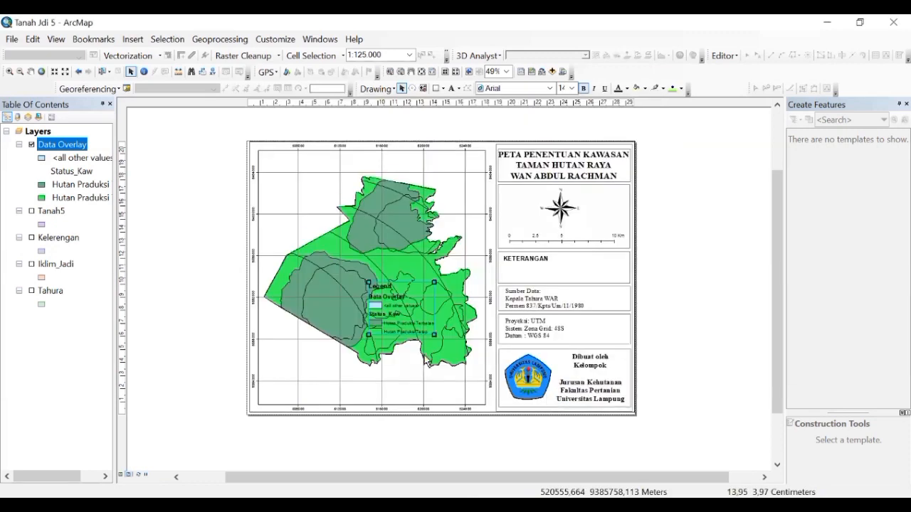
pyautogui.moveTo(404, 317); pyautogui.dragTo(545, 302)
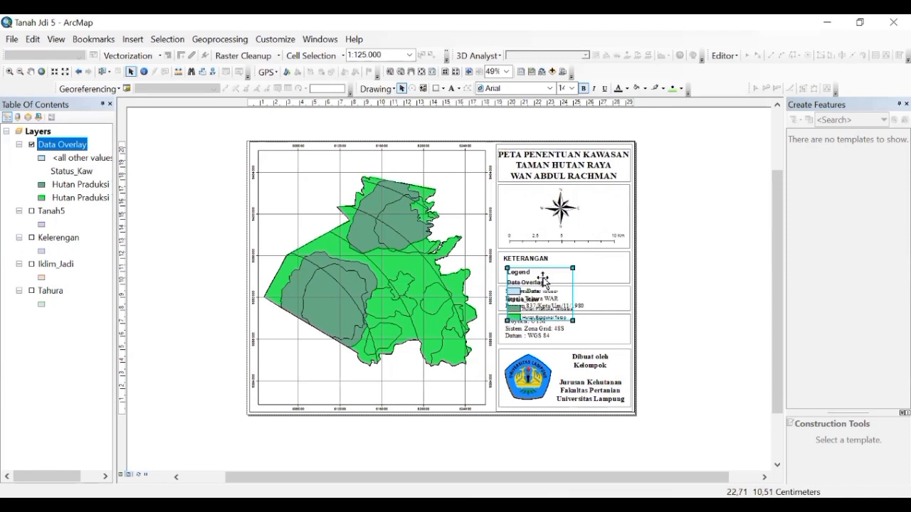
# - Convert the legend to graphics and ungroup it into separate elements
pyautogui.rightClick(543, 280)
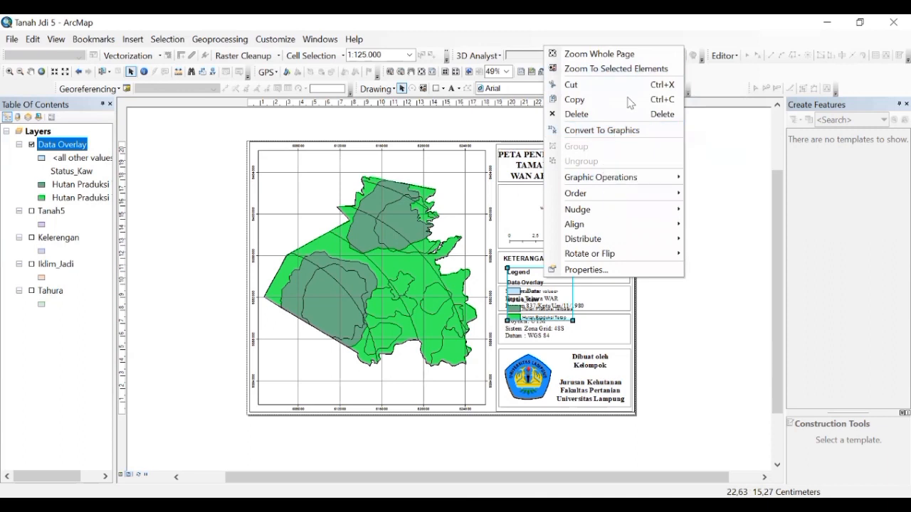
pyautogui.click(629, 132)
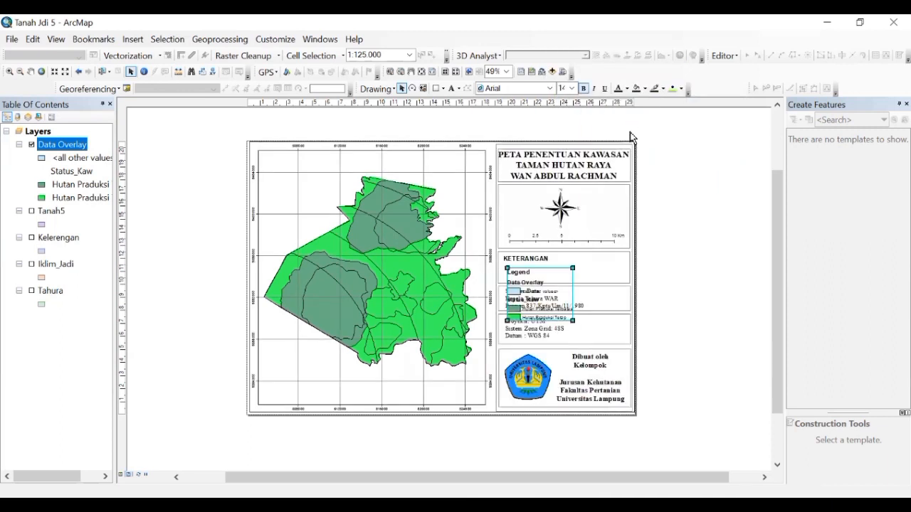
pyautogui.rightClick(562, 273)
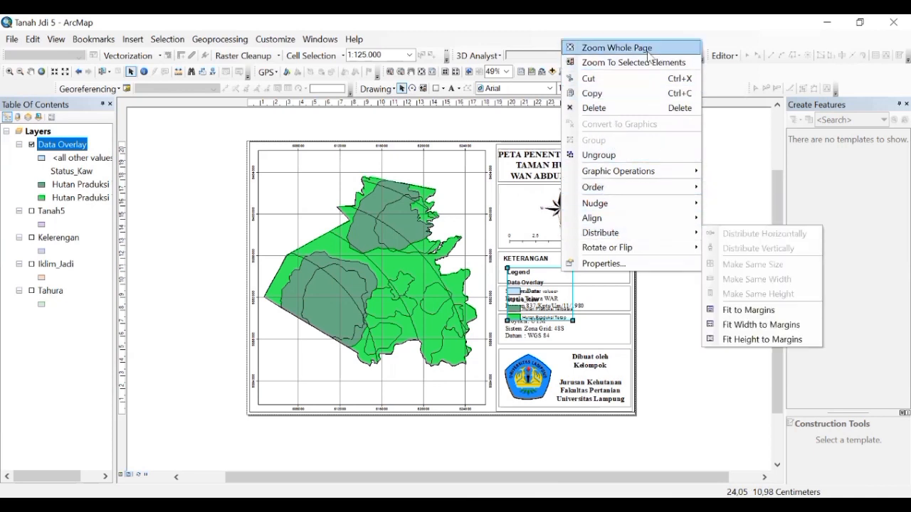
pyautogui.click(651, 155)
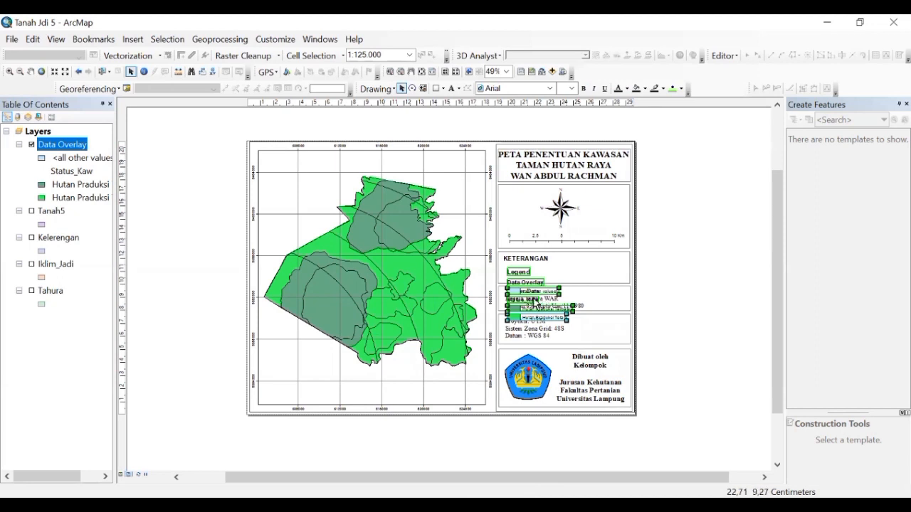
pyautogui.moveTo(507, 322); pyautogui.dragTo(435, 360)
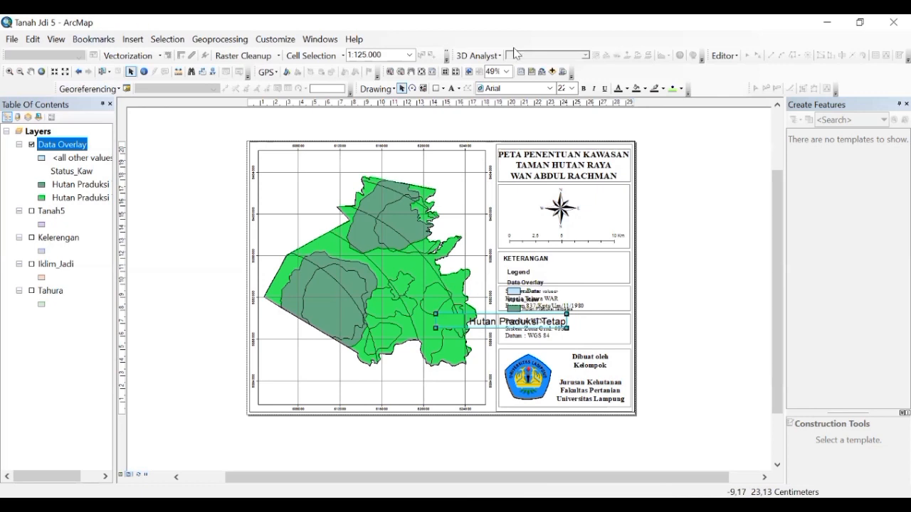
# - Delete the Data Overlay heading and the Legend title from the ungrouped legend
pyautogui.scroll(-3, 538, 306)
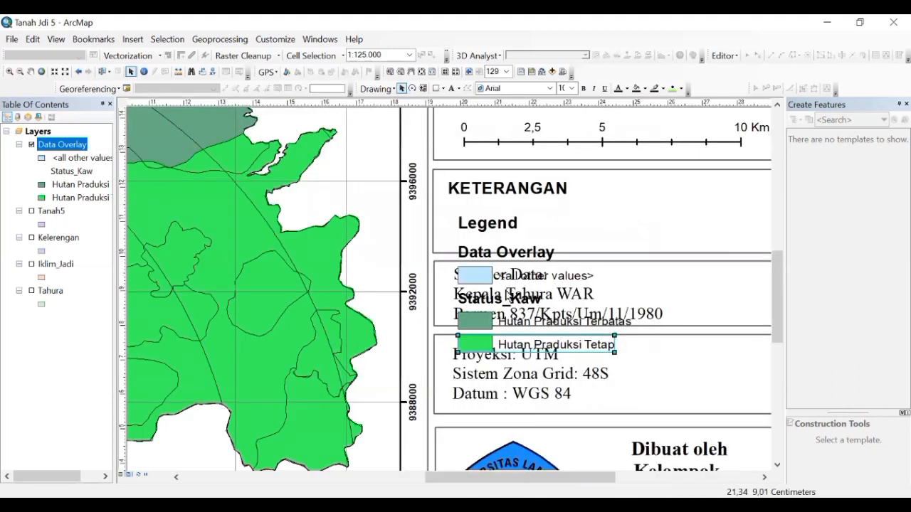
pyautogui.click(502, 255)
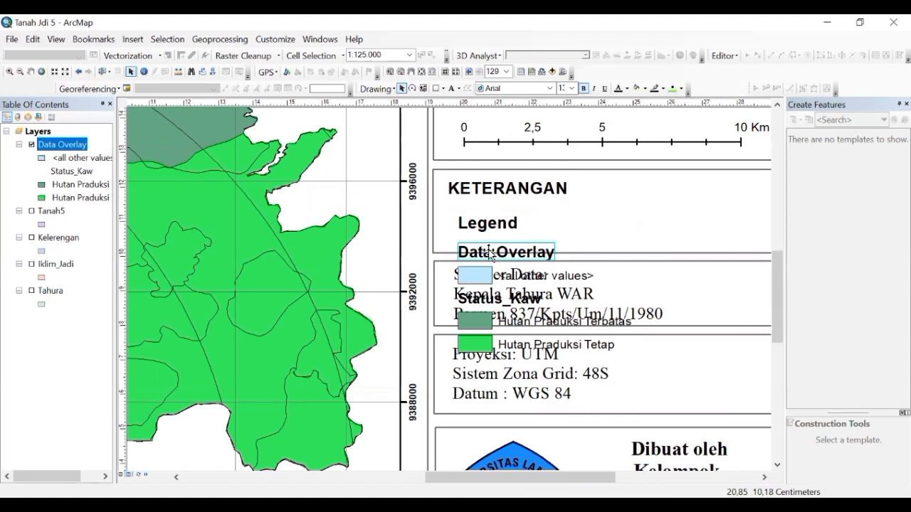
pyautogui.rightClick(490, 254)
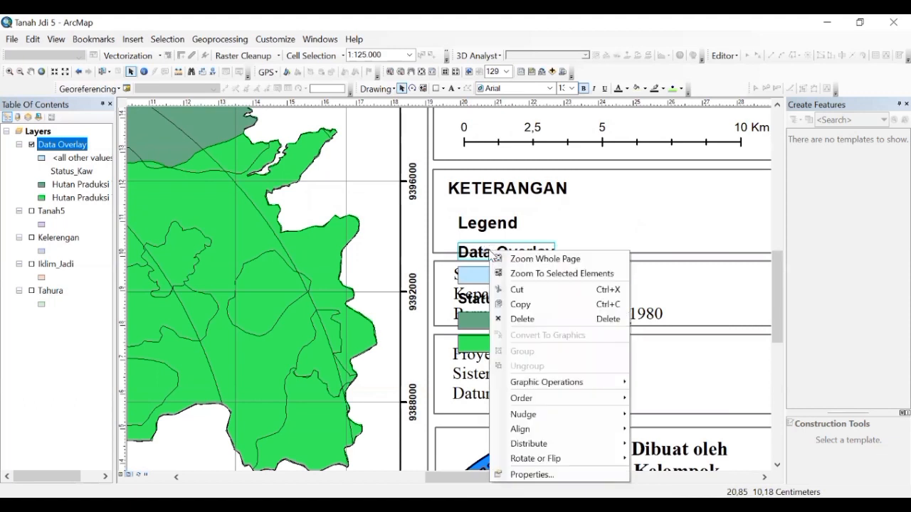
pyautogui.click(522, 320)
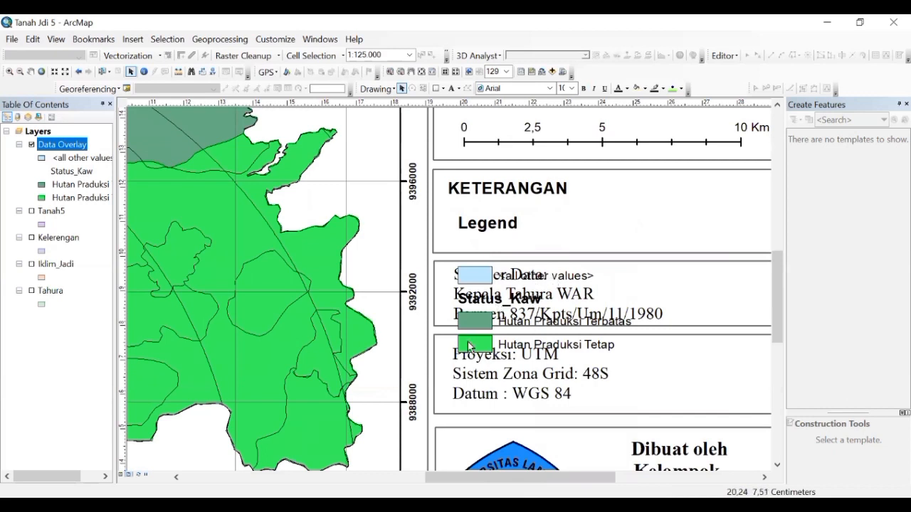
pyautogui.click(501, 224)
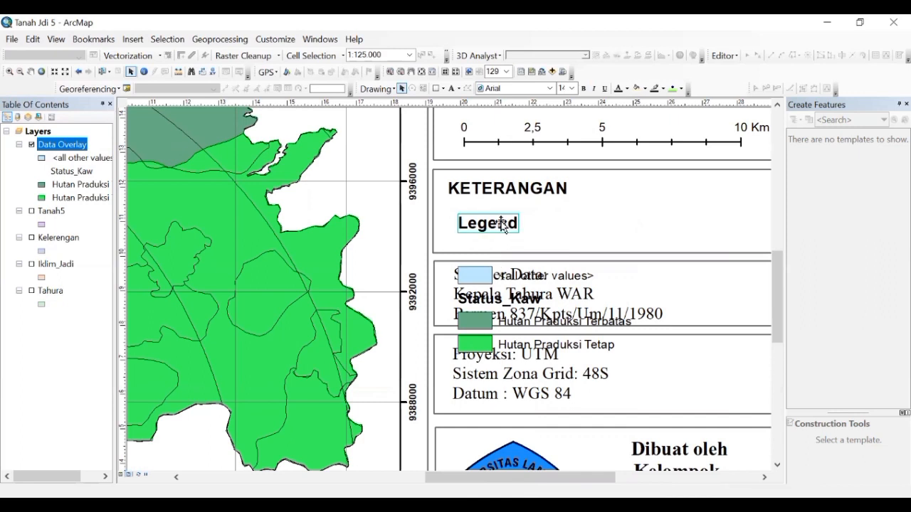
pyautogui.rightClick(502, 224)
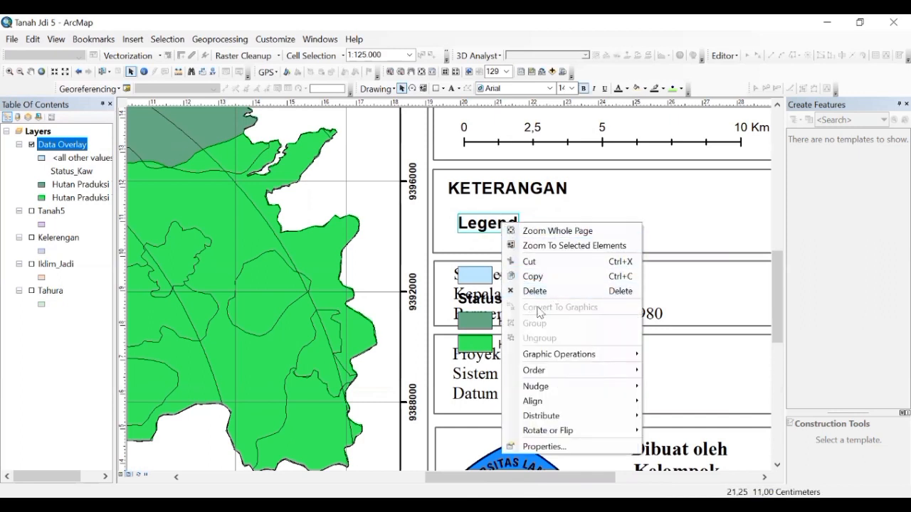
pyautogui.click(523, 291)
# - Move the Hutan Praduksi Terbatas and Hutan Praduksi Tetap legend entries into the frame below the Keterangan heading
pyautogui.moveTo(475, 329); pyautogui.dragTo(455, 207)
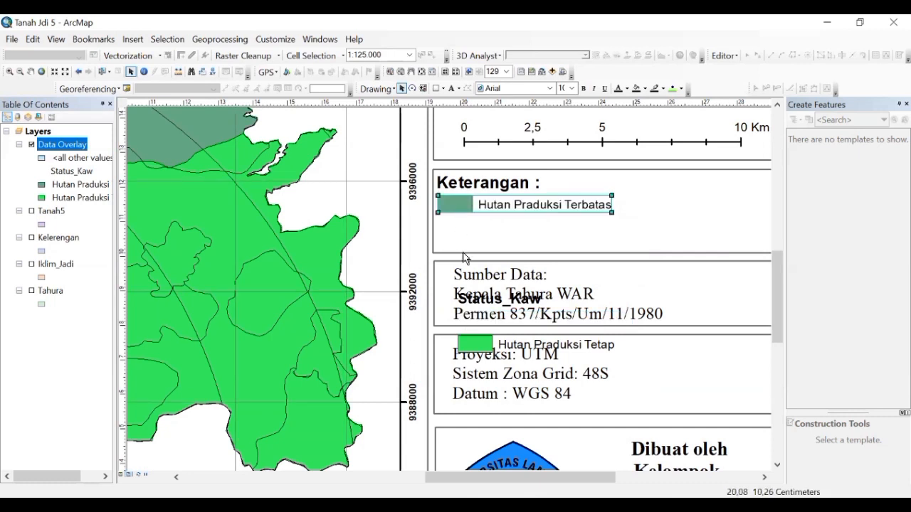
pyautogui.click(493, 340)
pyautogui.click(473, 327)
pyautogui.moveTo(484, 345); pyautogui.dragTo(466, 230)
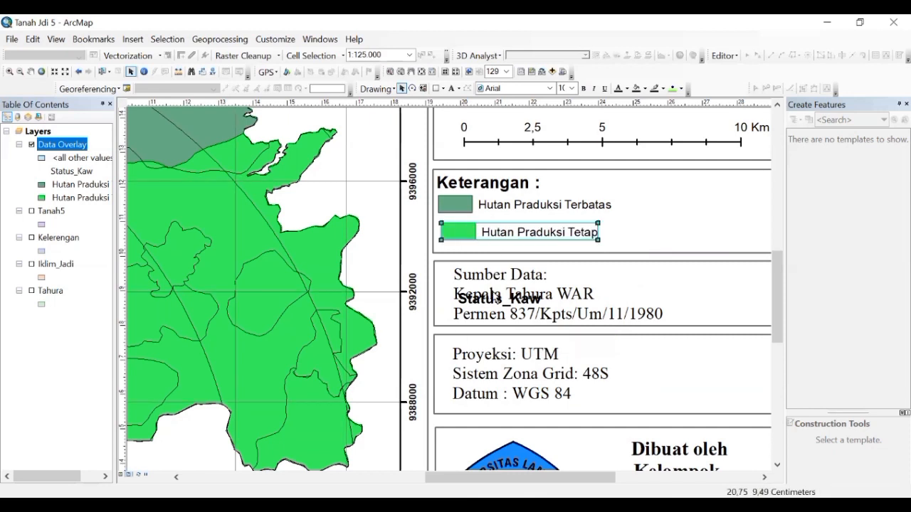
# - Delete the leftover Status_Kaw heading that overlaps the data source text
pyautogui.click(502, 305)
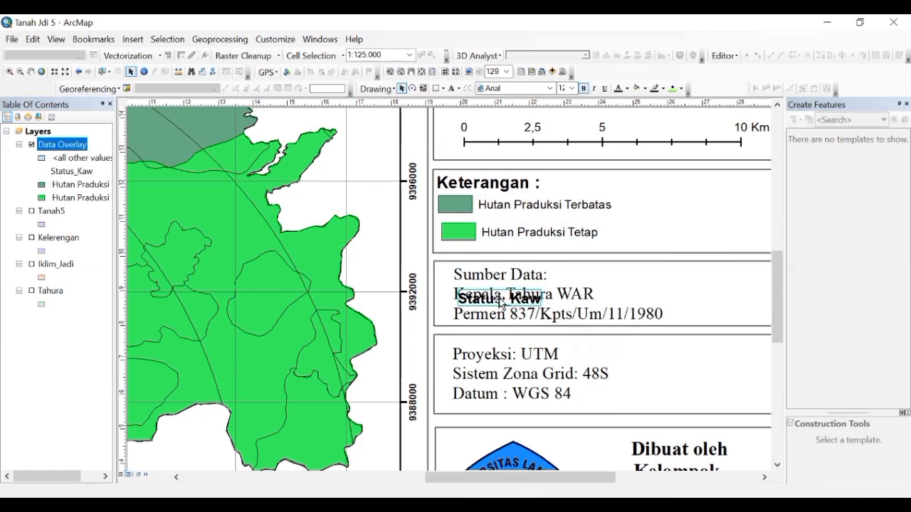
pyautogui.rightClick(502, 300)
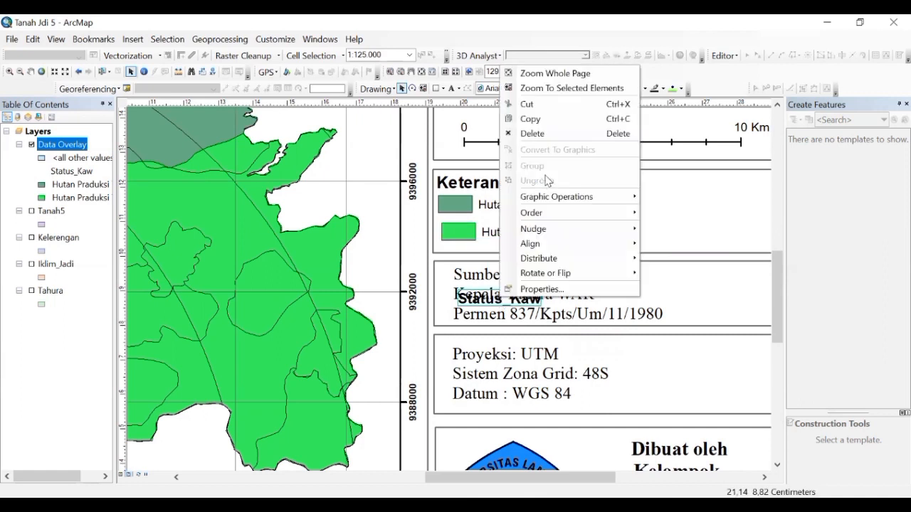
pyautogui.click(570, 136)
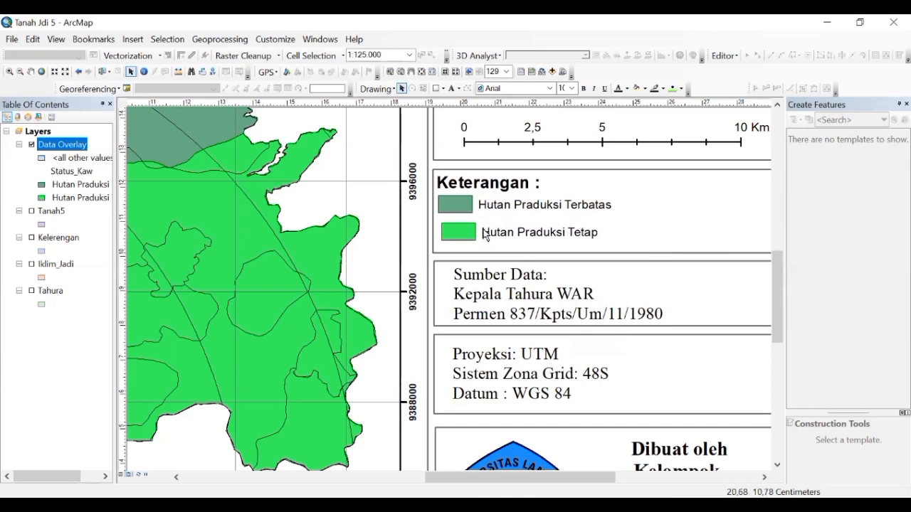
# - Shift the Hutan Praduksi Tetap entry slightly so its patch lines up with the Hutan Praduksi Terbatas patch
pyautogui.click(466, 203)
pyautogui.click(467, 229)
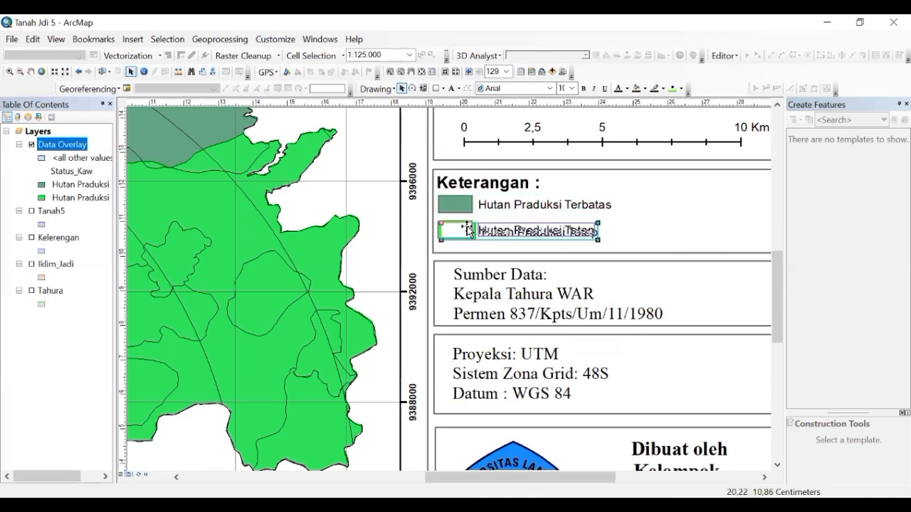
pyautogui.moveTo(467, 229); pyautogui.dragTo(464, 227)
pyautogui.click(661, 240)
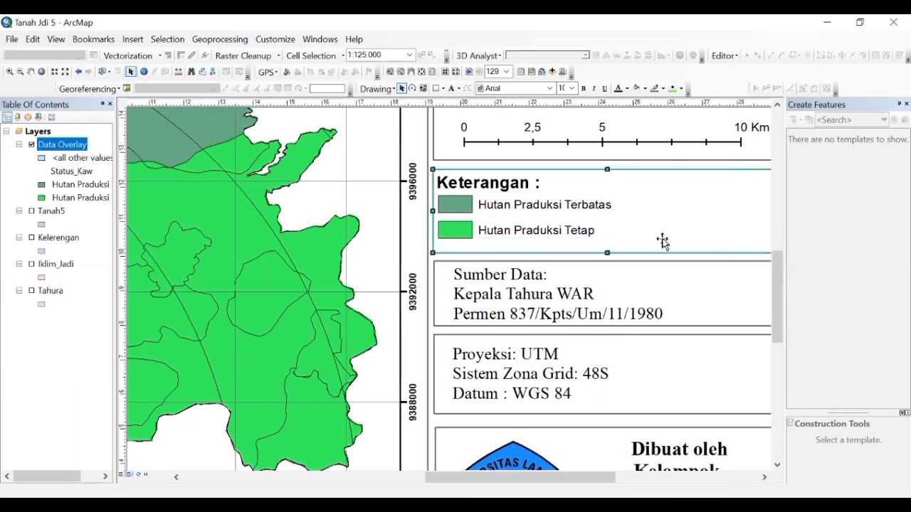
# - Move the Hutan Praduksi Tetap entry lower in the legend frame, keeping its patch aligned with the entry above
pyautogui.click(520, 235)
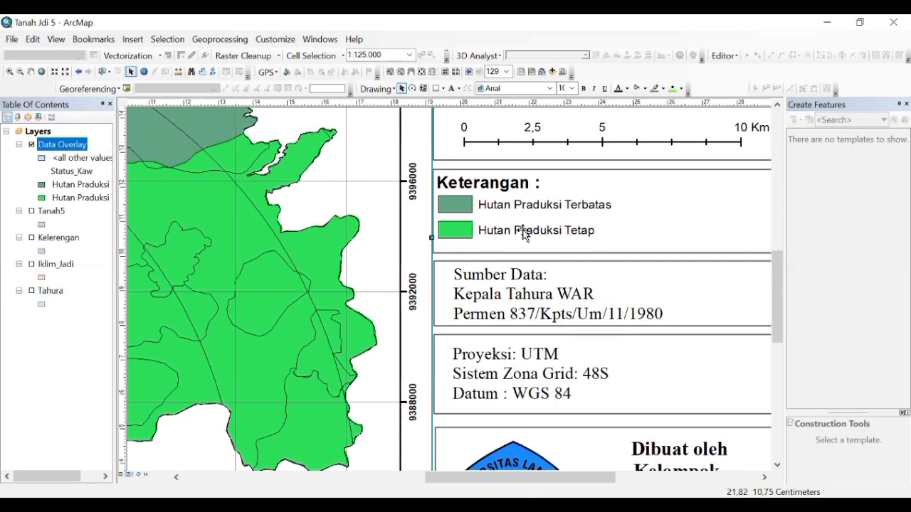
pyautogui.click(455, 229)
pyautogui.click(534, 233)
pyautogui.moveTo(535, 234); pyautogui.dragTo(540, 243)
pyautogui.click(492, 238)
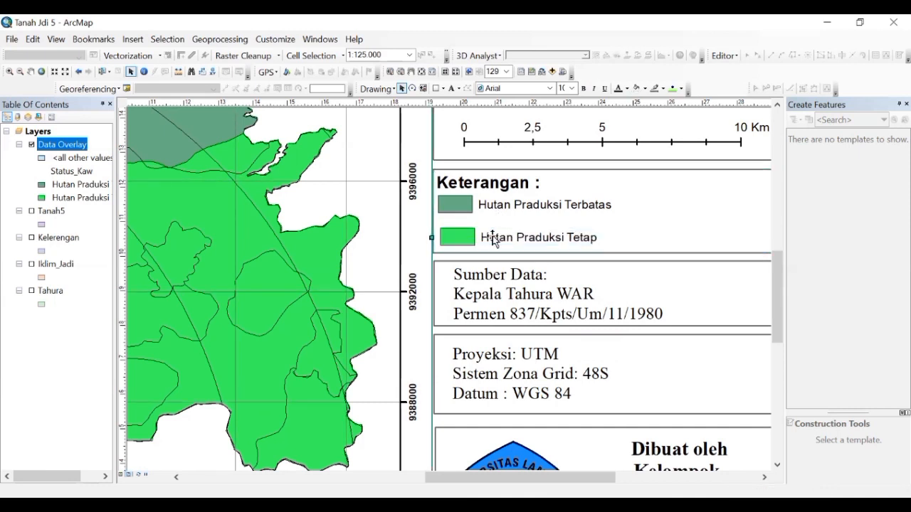
pyautogui.click(493, 237)
pyautogui.moveTo(493, 235); pyautogui.dragTo(493, 240)
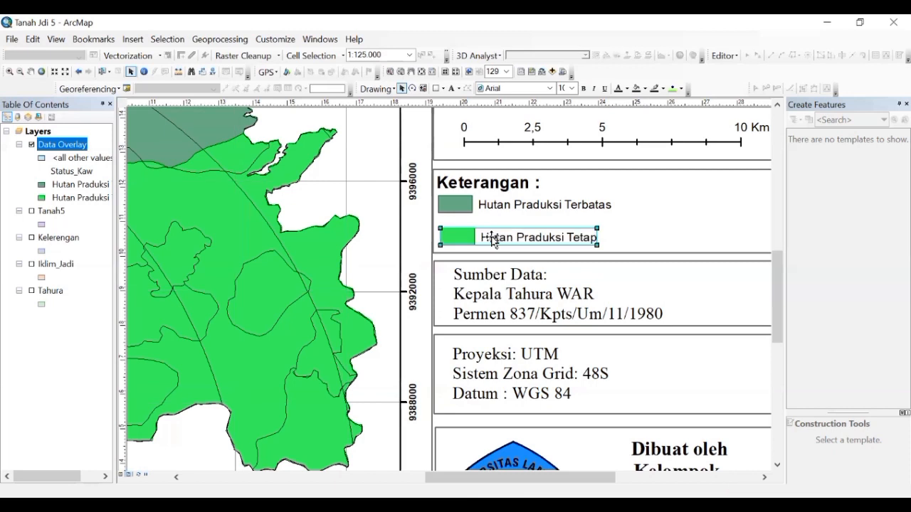
# - Lower the Hutan Praduksi Terbatas entry slightly to even out the spacing between the Keterangan heading and the two legend entries
pyautogui.click(527, 219)
pyautogui.click(524, 213)
pyautogui.click(523, 210)
pyautogui.click(523, 210)
pyautogui.click(524, 207)
pyautogui.moveTo(524, 207); pyautogui.dragTo(524, 214)
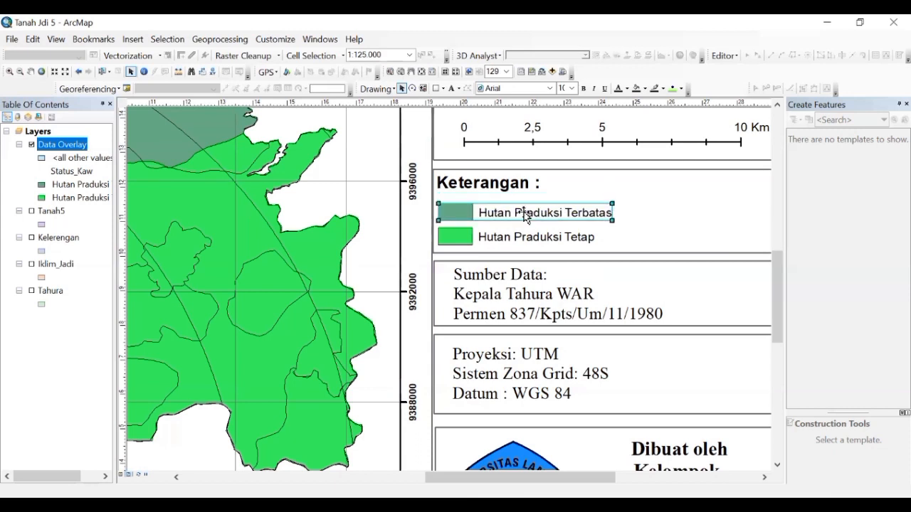
pyautogui.click(632, 224)
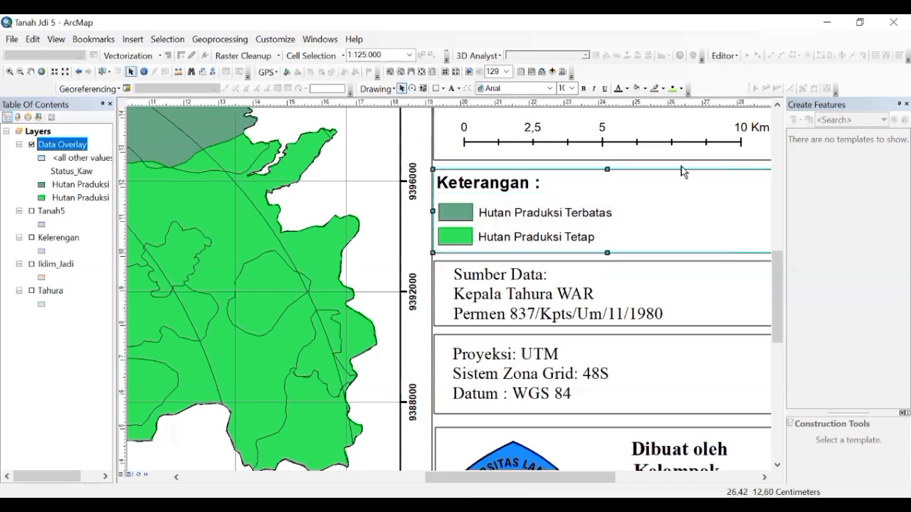
pyautogui.scroll(-2, 684, 131)
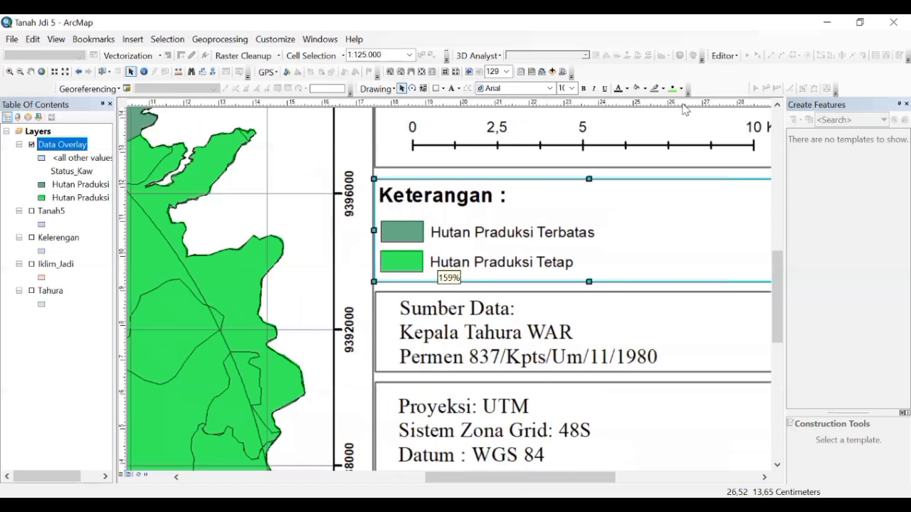
pyautogui.scroll(2, 500, 264)
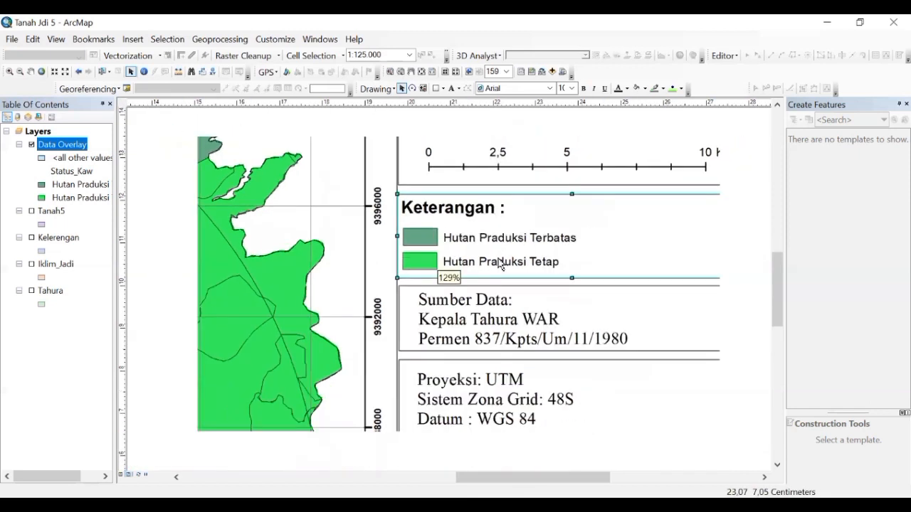
pyautogui.scroll(6, 501, 264)
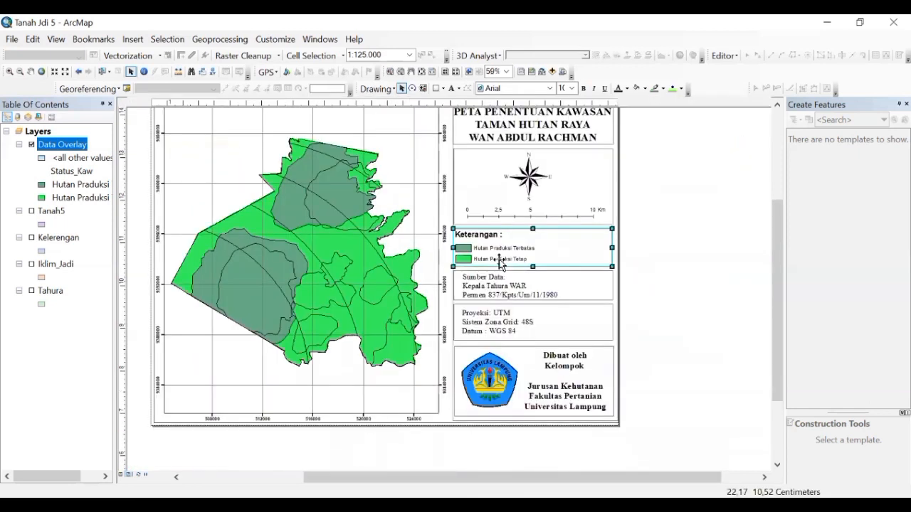
pyautogui.scroll(2, 502, 262)
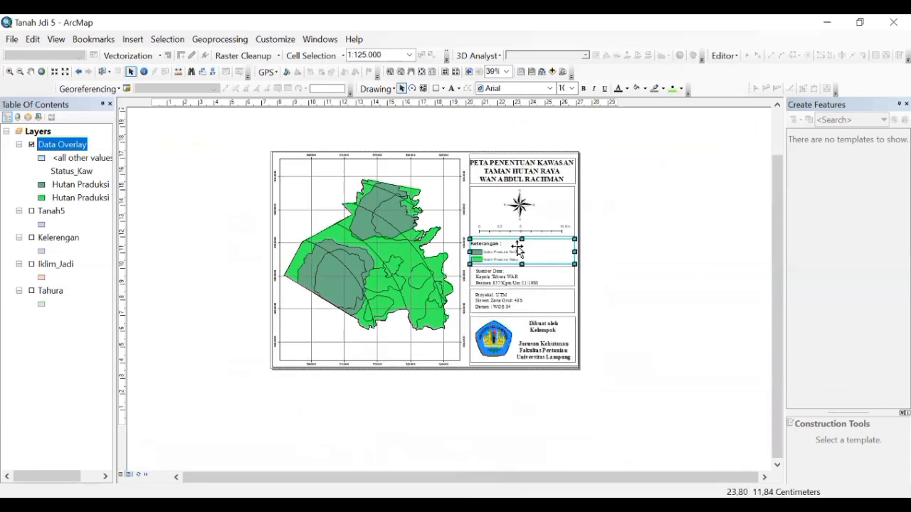
# - Edit the author text beside the logo so its first two lines read "Dibuat oleh :" and "Kelompok 15"
pyautogui.scroll(-1, 518, 248)
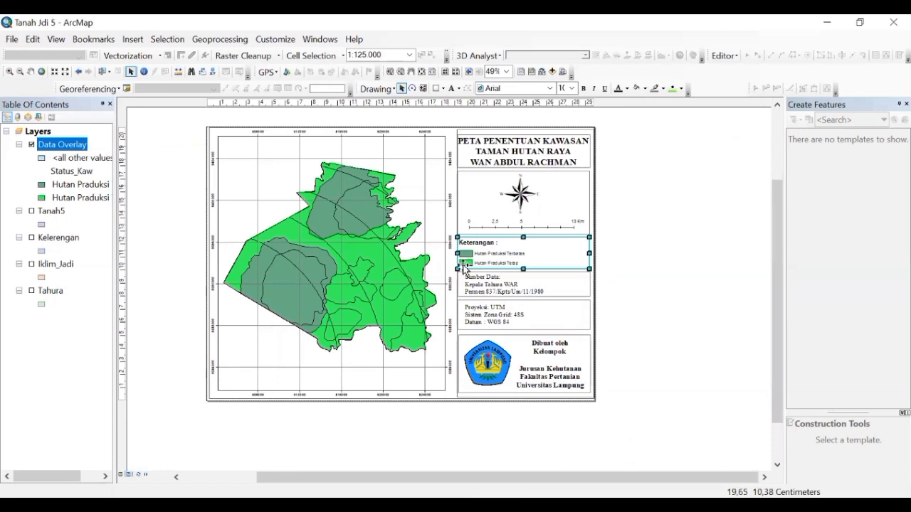
pyautogui.click(544, 353)
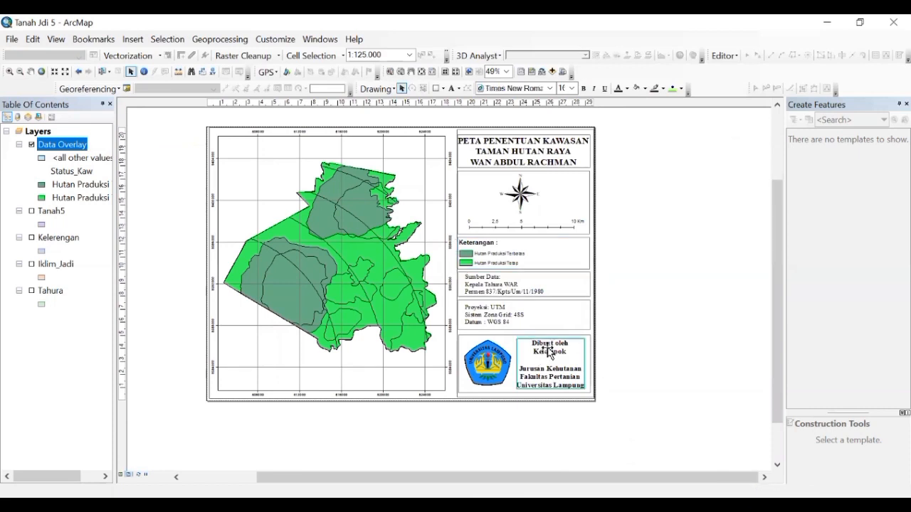
pyautogui.click(548, 353)
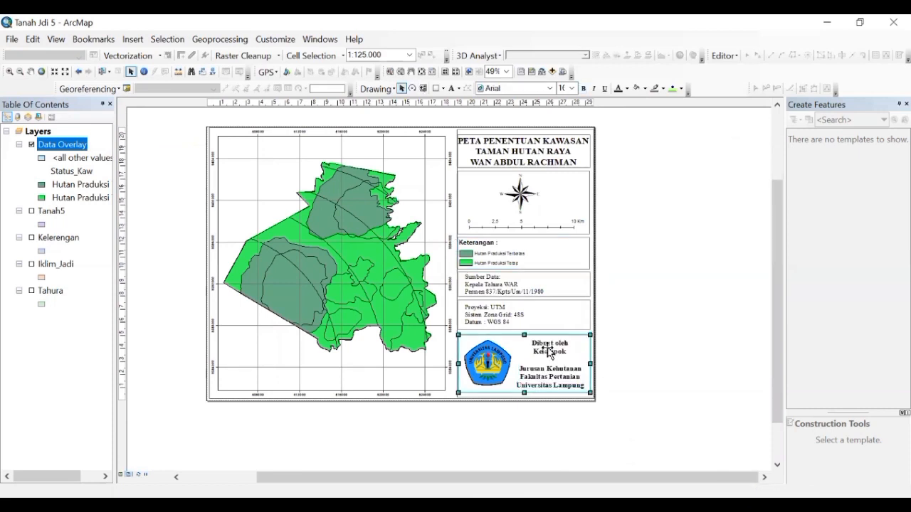
pyautogui.click(548, 354)
pyautogui.click(546, 355)
pyautogui.rightClick(545, 359)
pyautogui.press('Escape')
pyautogui.click(538, 377)
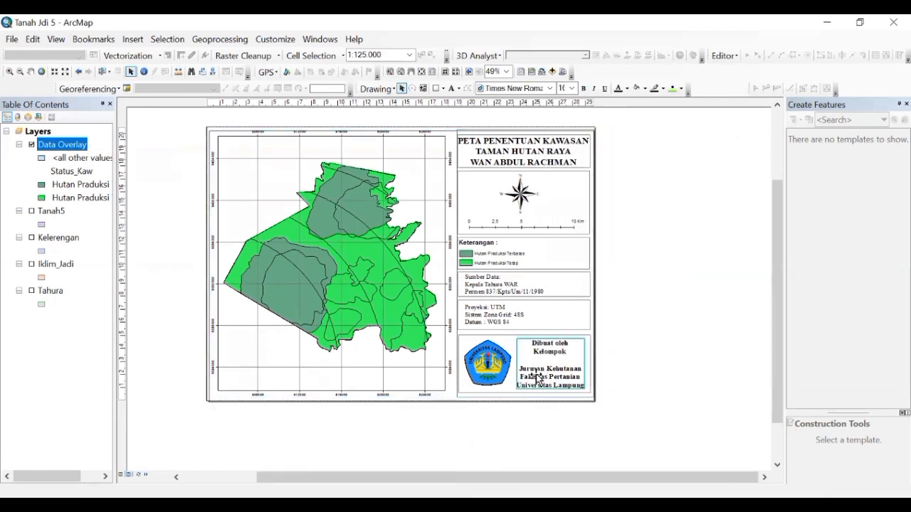
pyautogui.rightClick(531, 372)
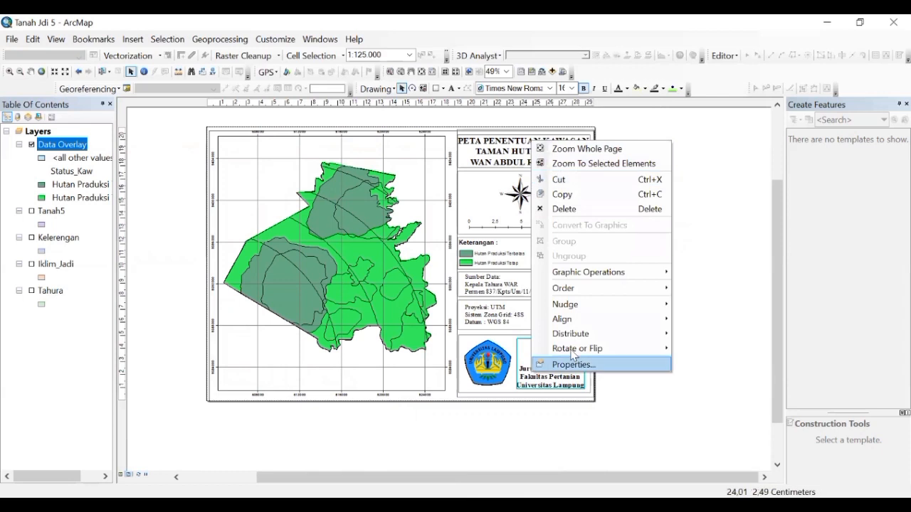
pyautogui.click(599, 363)
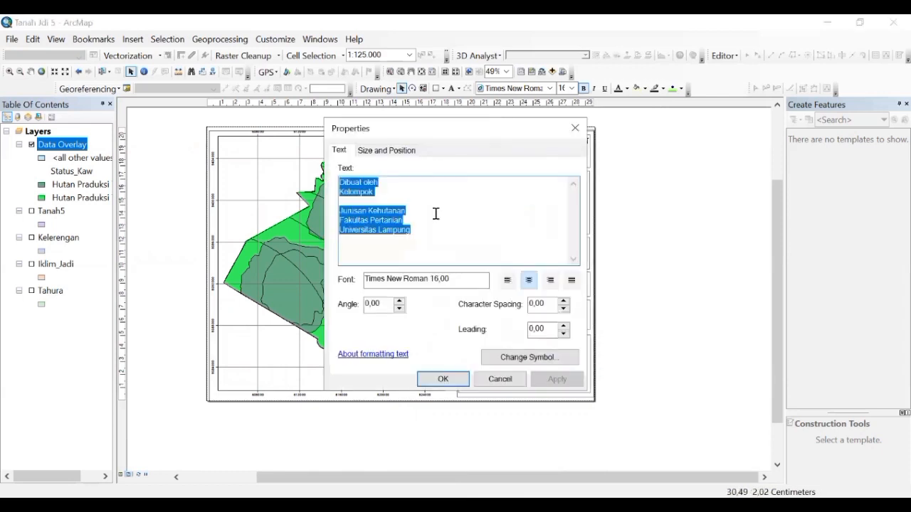
pyautogui.click(399, 190)
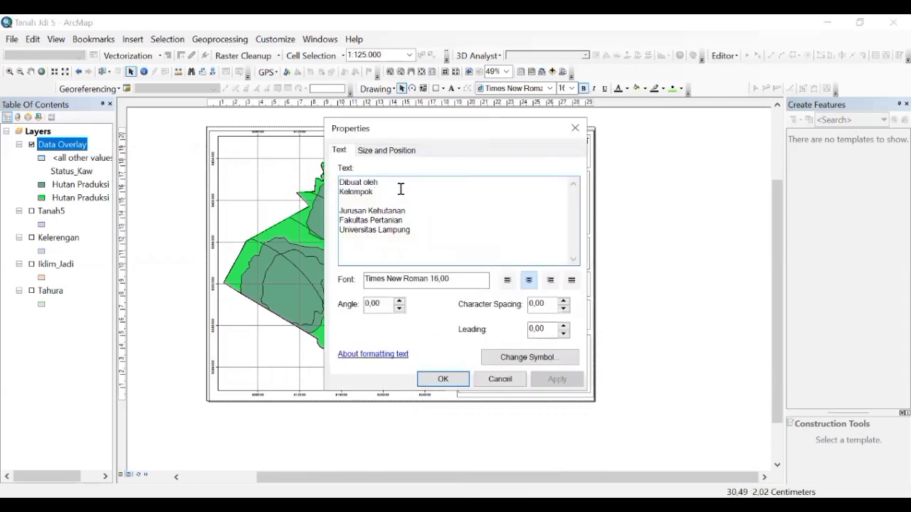
pyautogui.write('5')
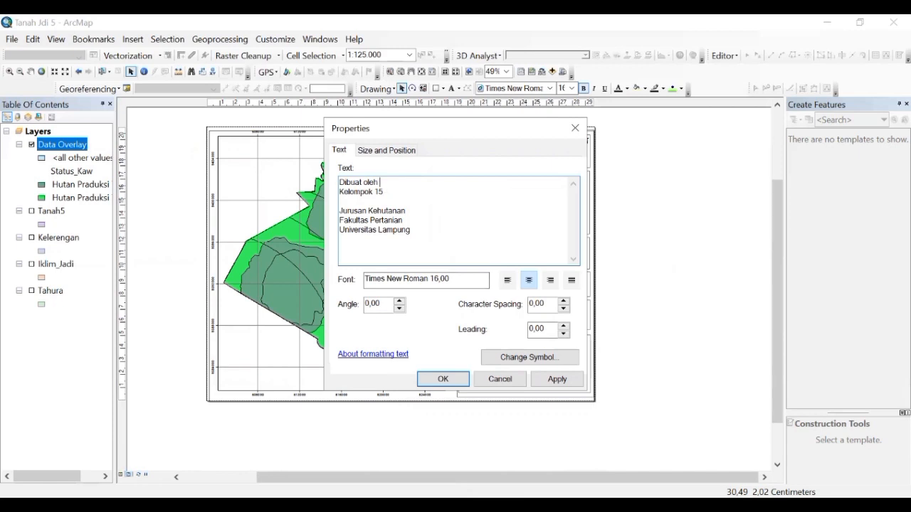
pyautogui.click(457, 380)
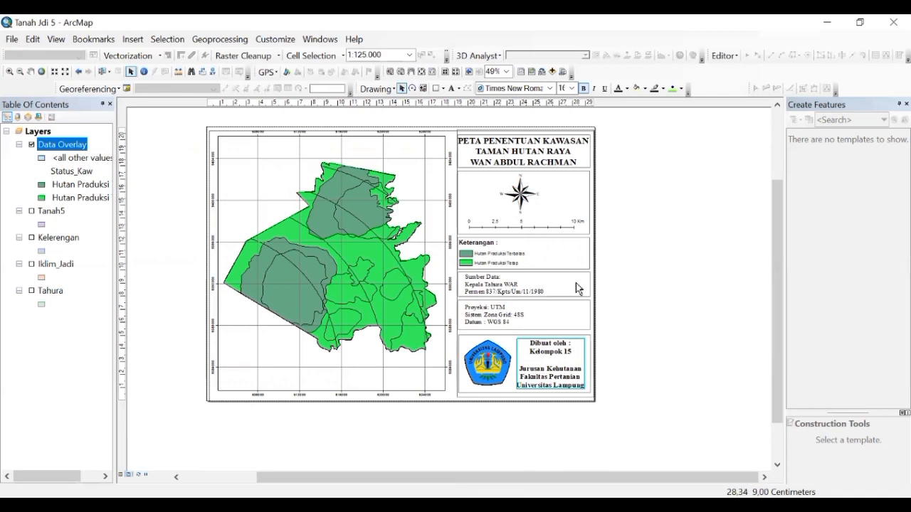
# - Shift the Sumber Data text slightly up and to the left inside its frame
pyautogui.click(500, 285)
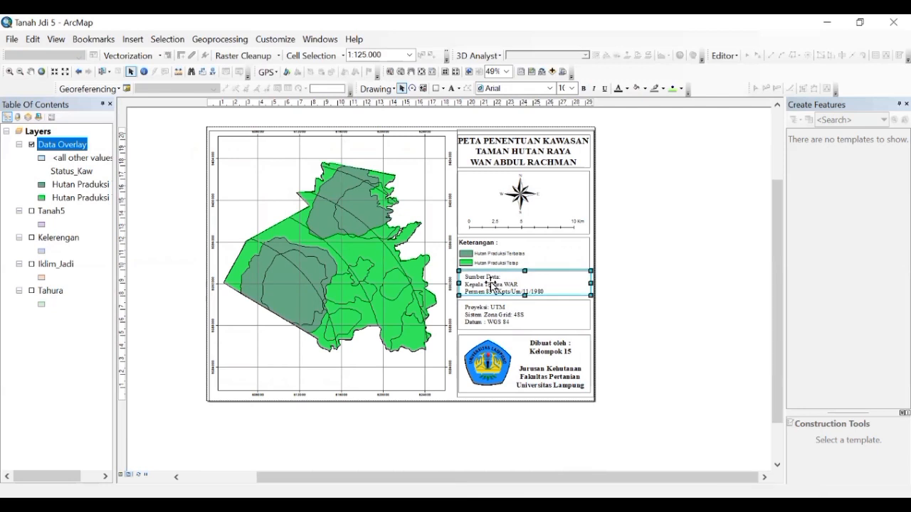
pyautogui.doubleClick(492, 285)
pyautogui.moveTo(490, 284)
pyautogui.mouseDown()
pyautogui.moveTo(482, 273)
pyautogui.moveTo(488, 283)
pyautogui.mouseUp()
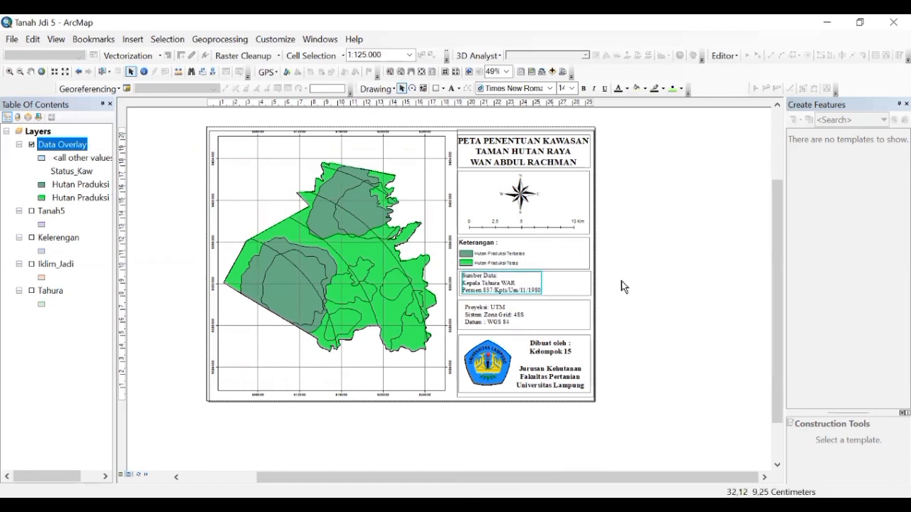
# - Set the font size of the Sumber Data text to 15, keeping Times New Roman
pyautogui.click(553, 283)
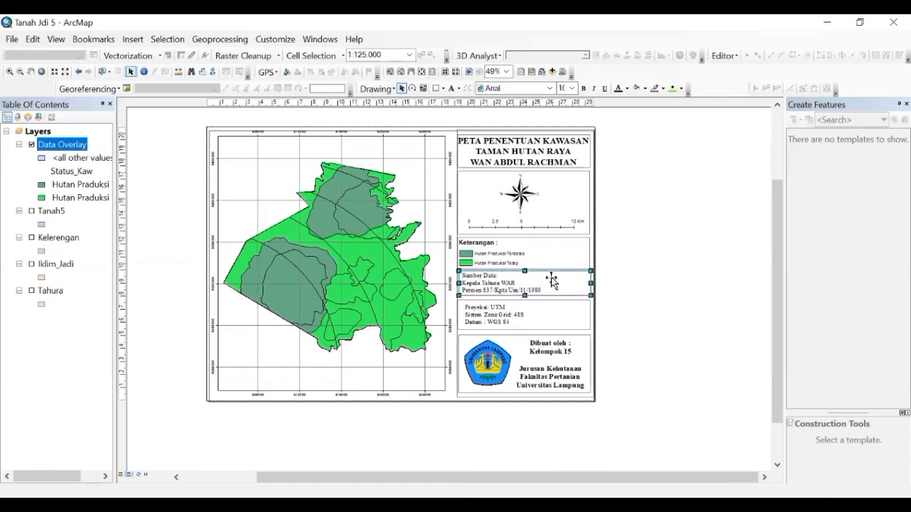
pyautogui.moveTo(551, 278)
pyautogui.mouseDown()
pyautogui.moveTo(561, 283)
pyautogui.moveTo(554, 280)
pyautogui.mouseUp()
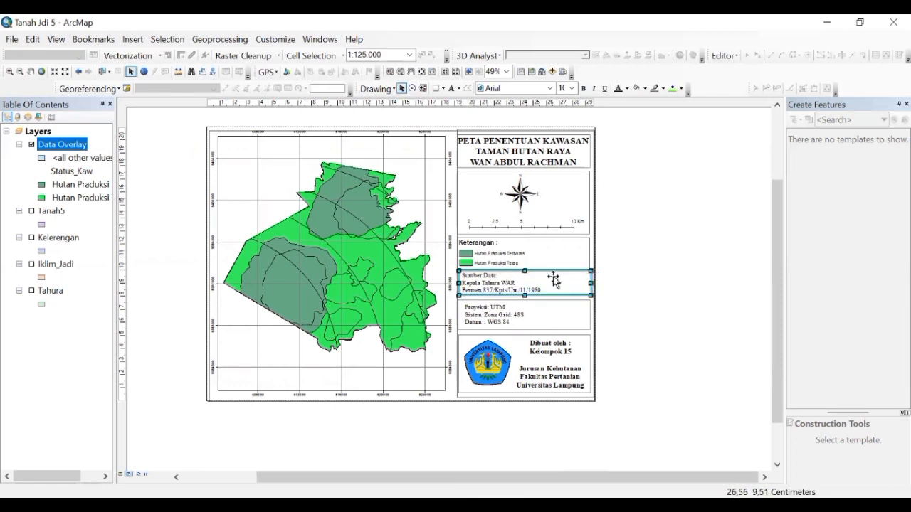
pyautogui.doubleClick(554, 280)
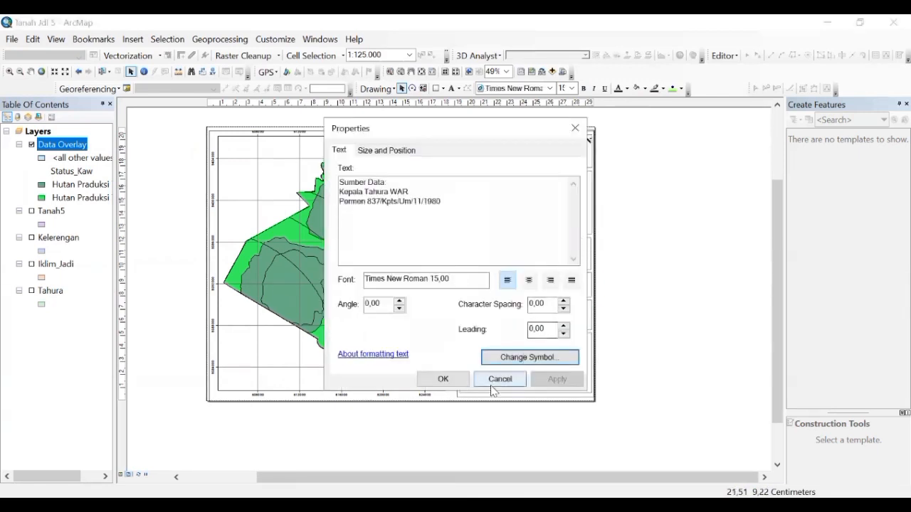
pyautogui.click(457, 379)
pyautogui.click(632, 278)
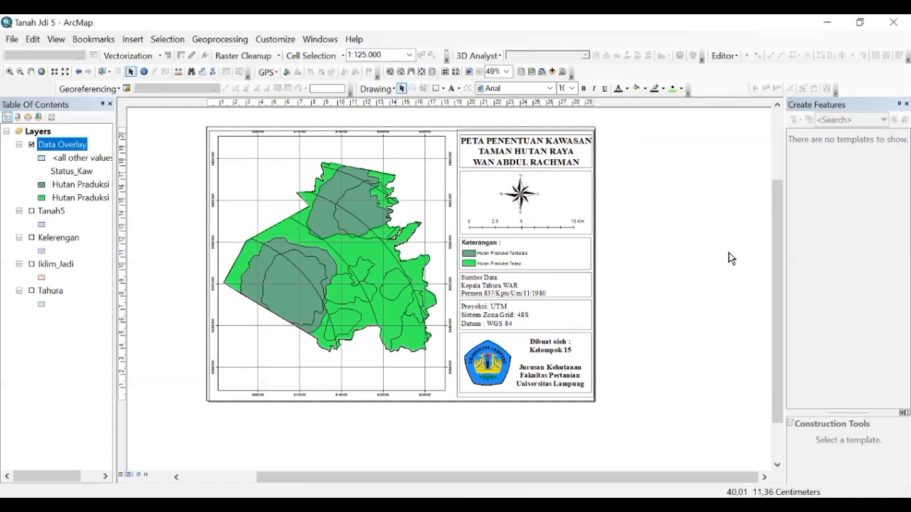
pyautogui.hscroll(-6, 731, 258)
pyautogui.hscroll(-2, 731, 259)
pyautogui.hscroll(-2, 732, 258)
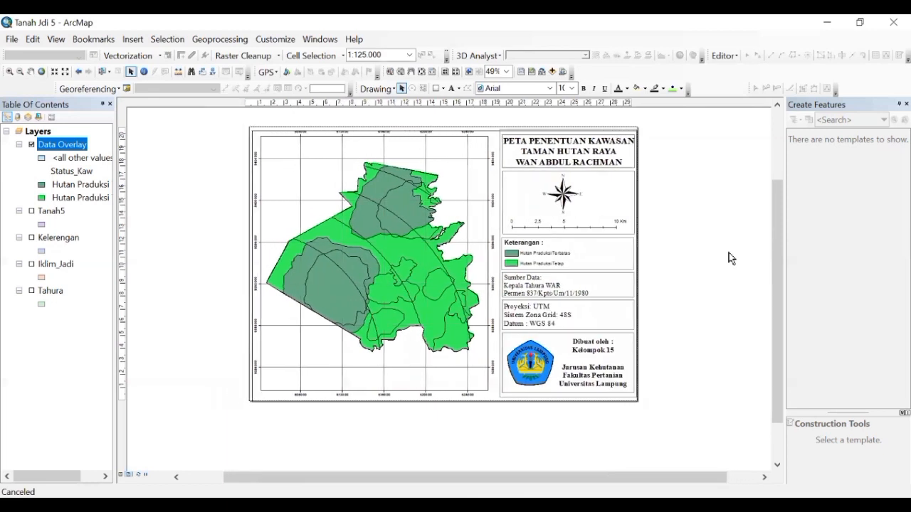